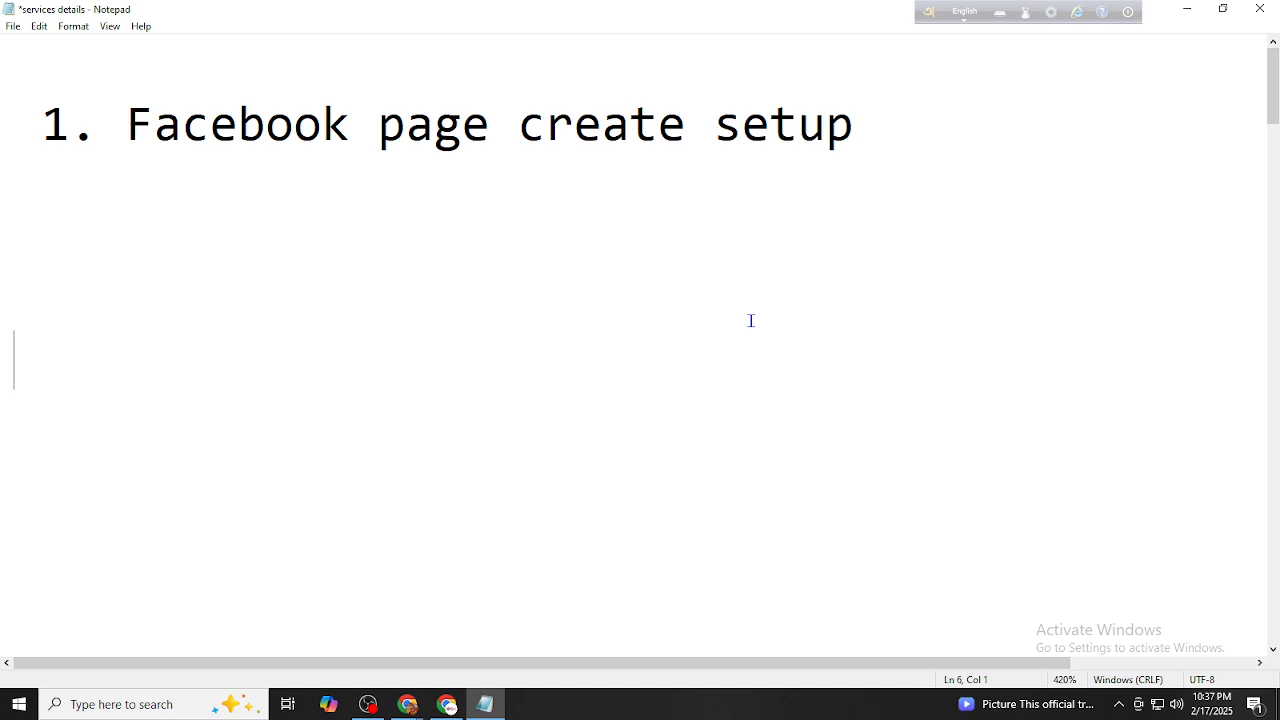
Add the item '1. business name ( FR Book Shop )' under the setup heading
key("BackSpace")
key("BackSpace")
type("1. busin")
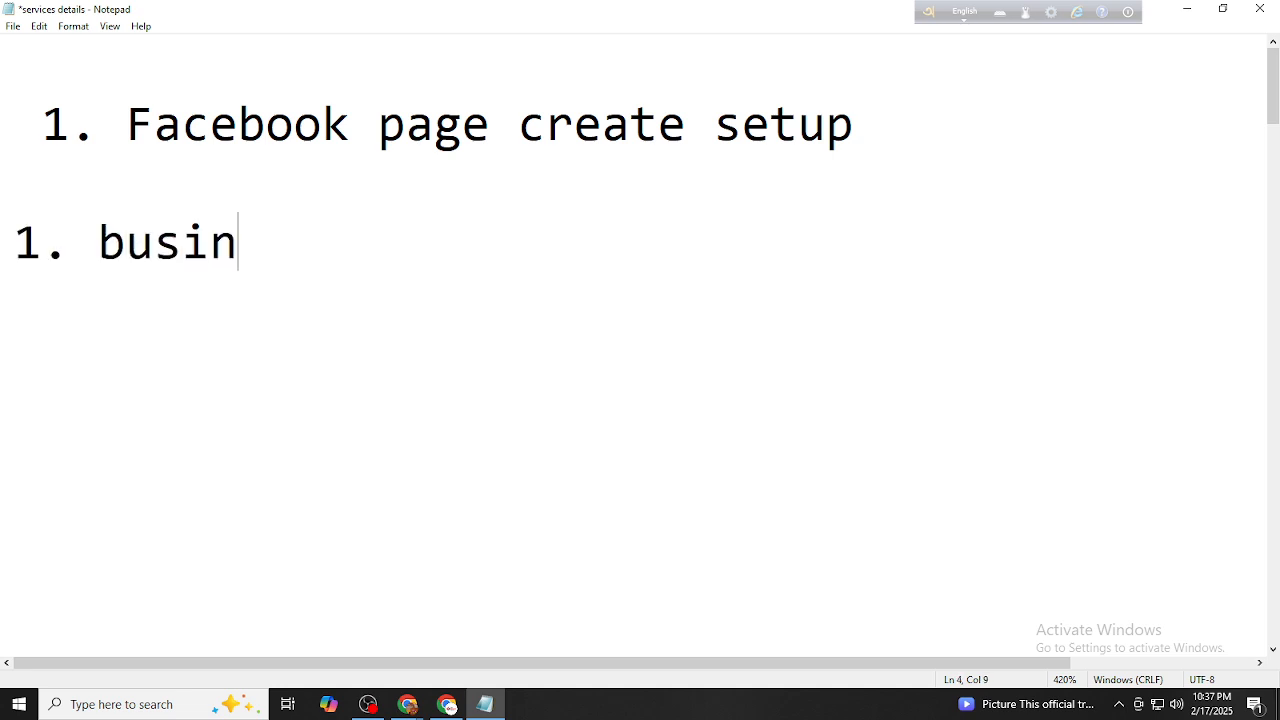
type("ess name ")
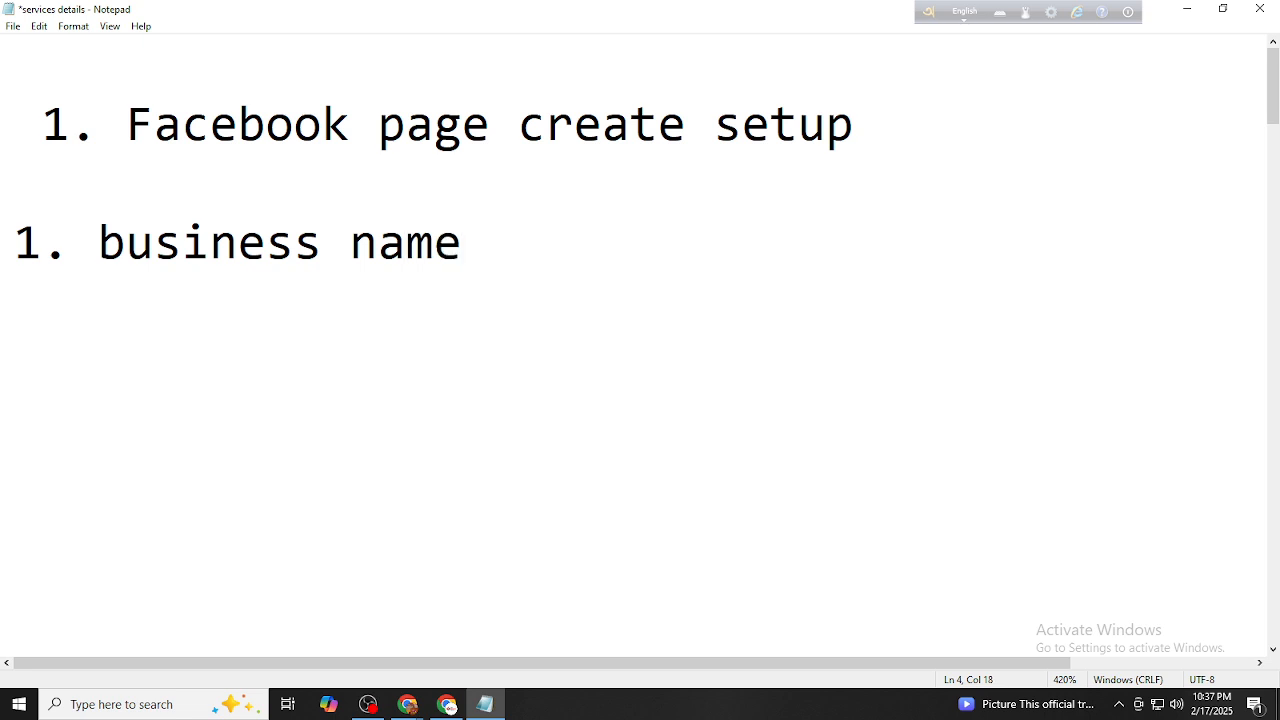
type("9")
key("BackSpace")
key("BackSpace")
type("( FR")
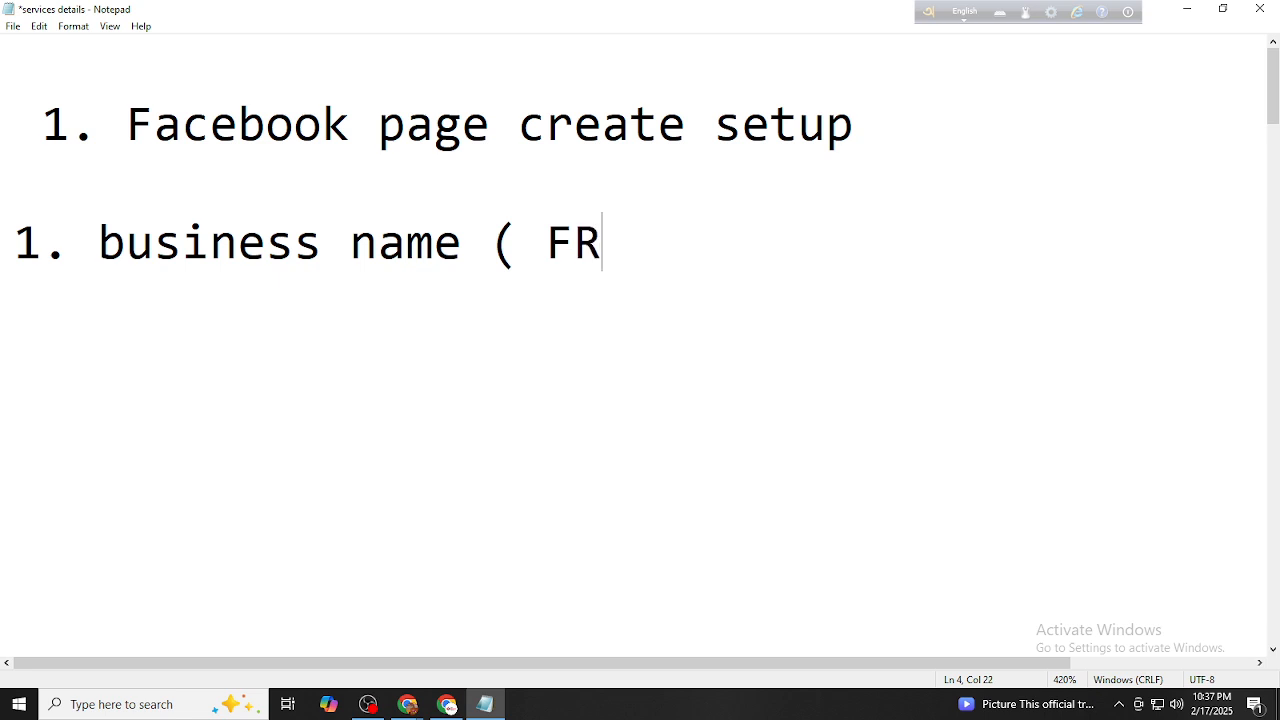
type(" Book ")
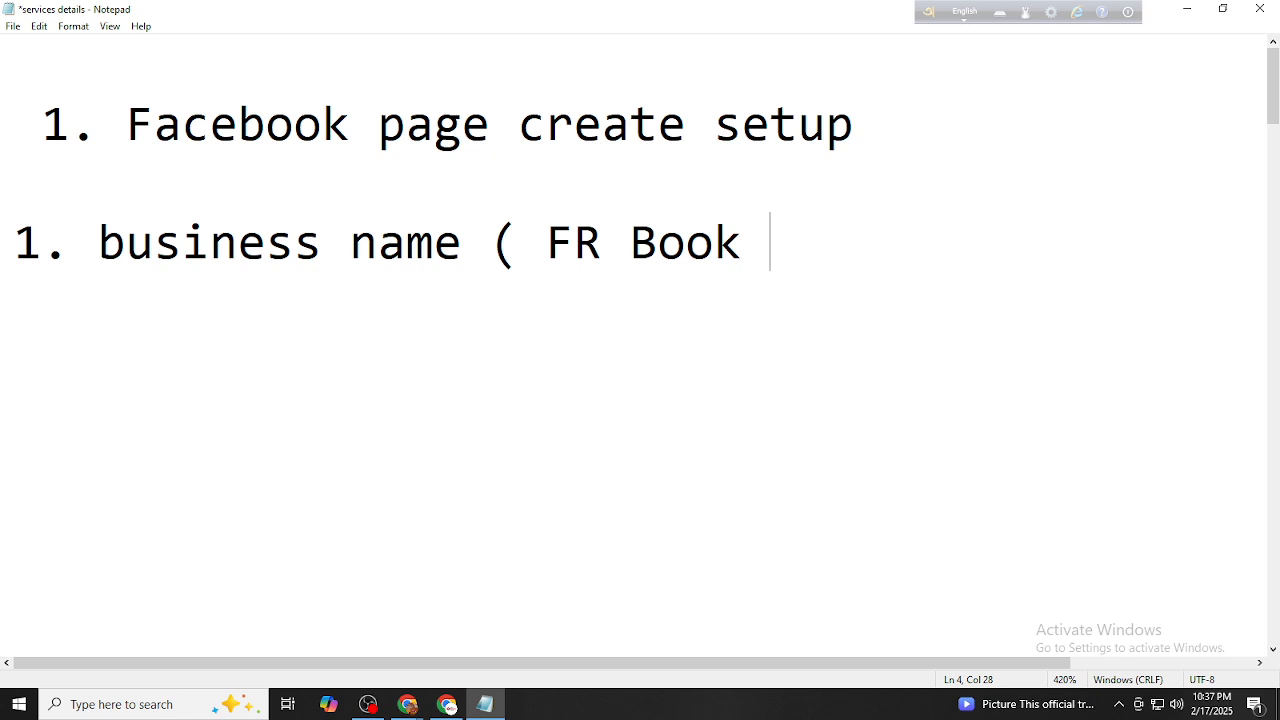
type("Shop )")
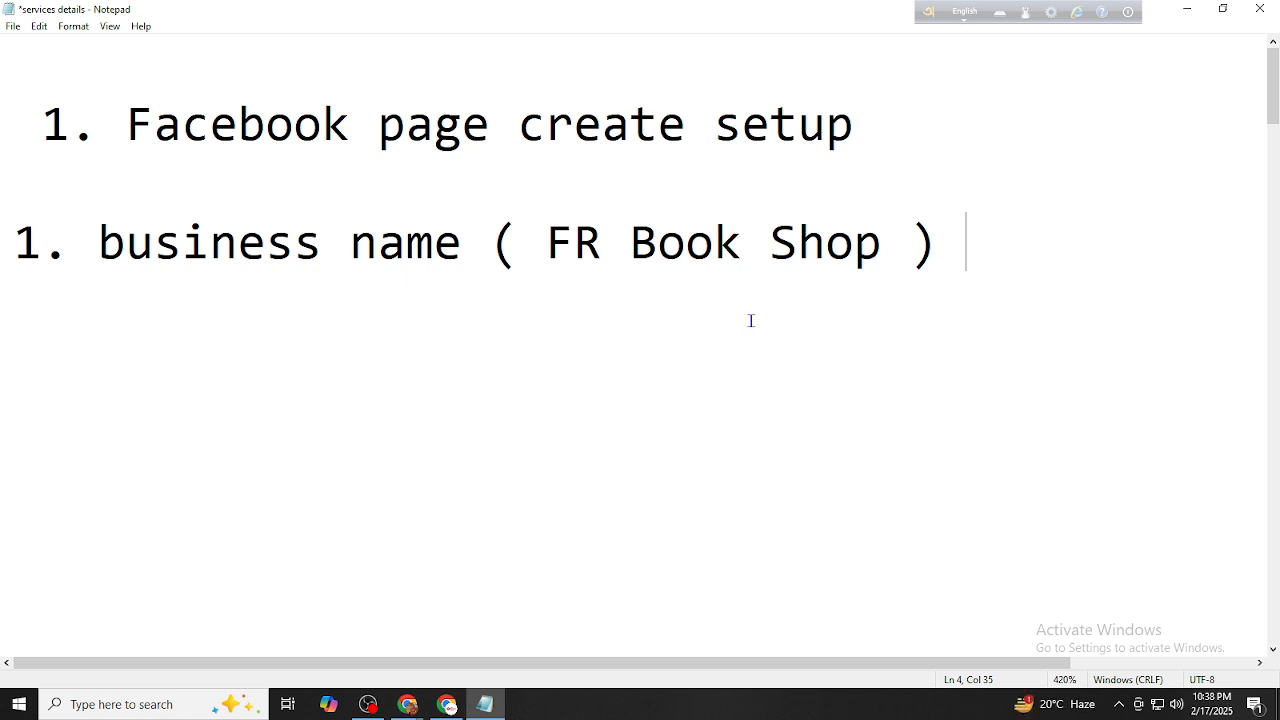
Add '2. Business Details' as the second item and start a '(' details line beneath it
key("Return")
type("2. Bus")
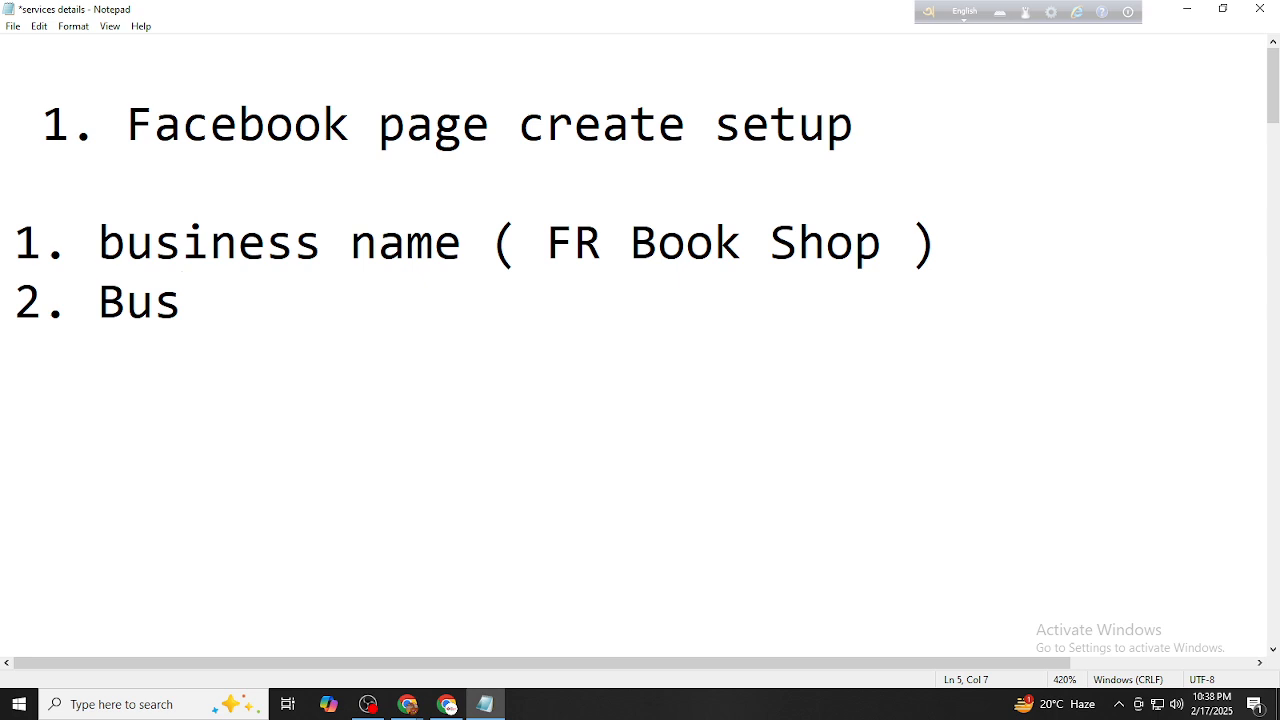
type("iness ")
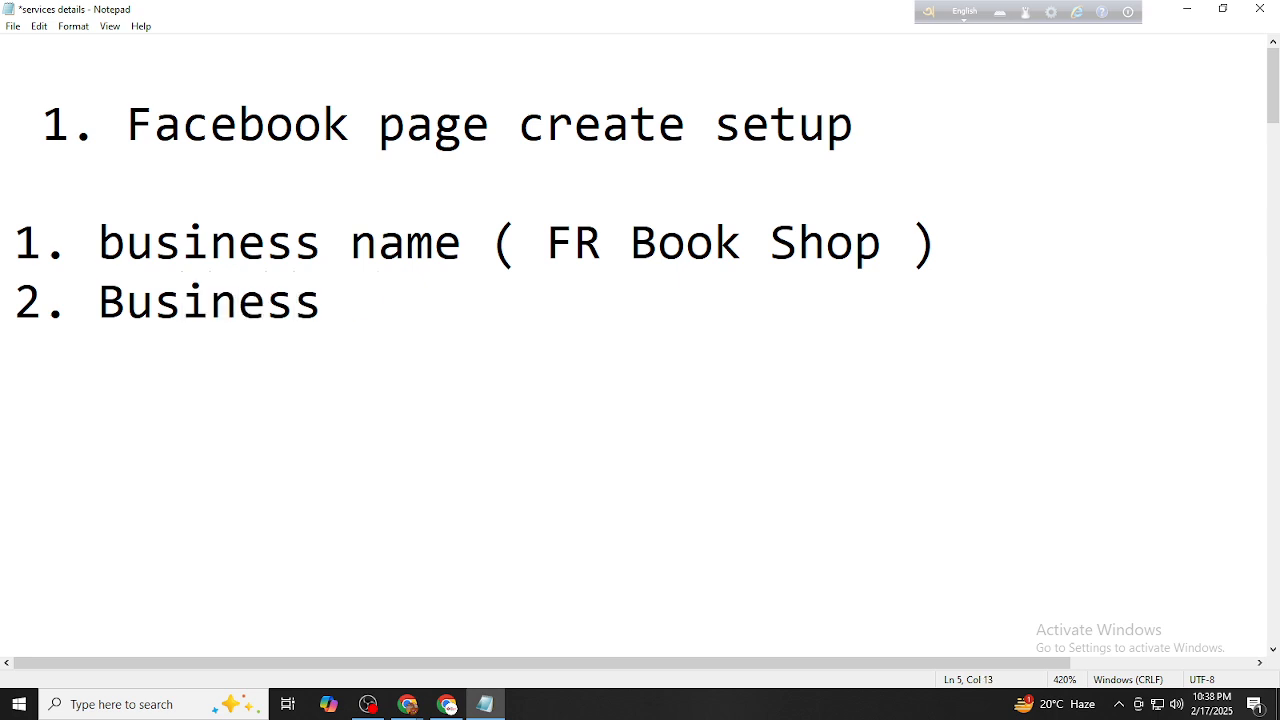
type("Details ")
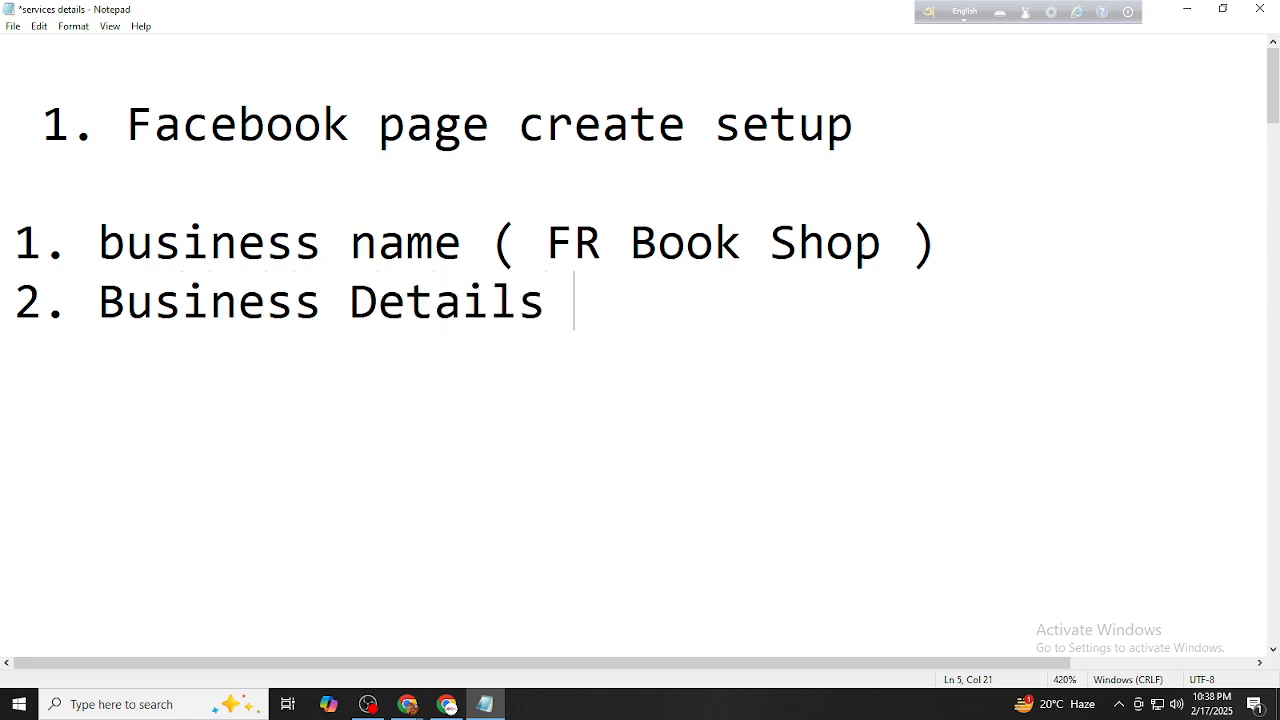
type("( logo")
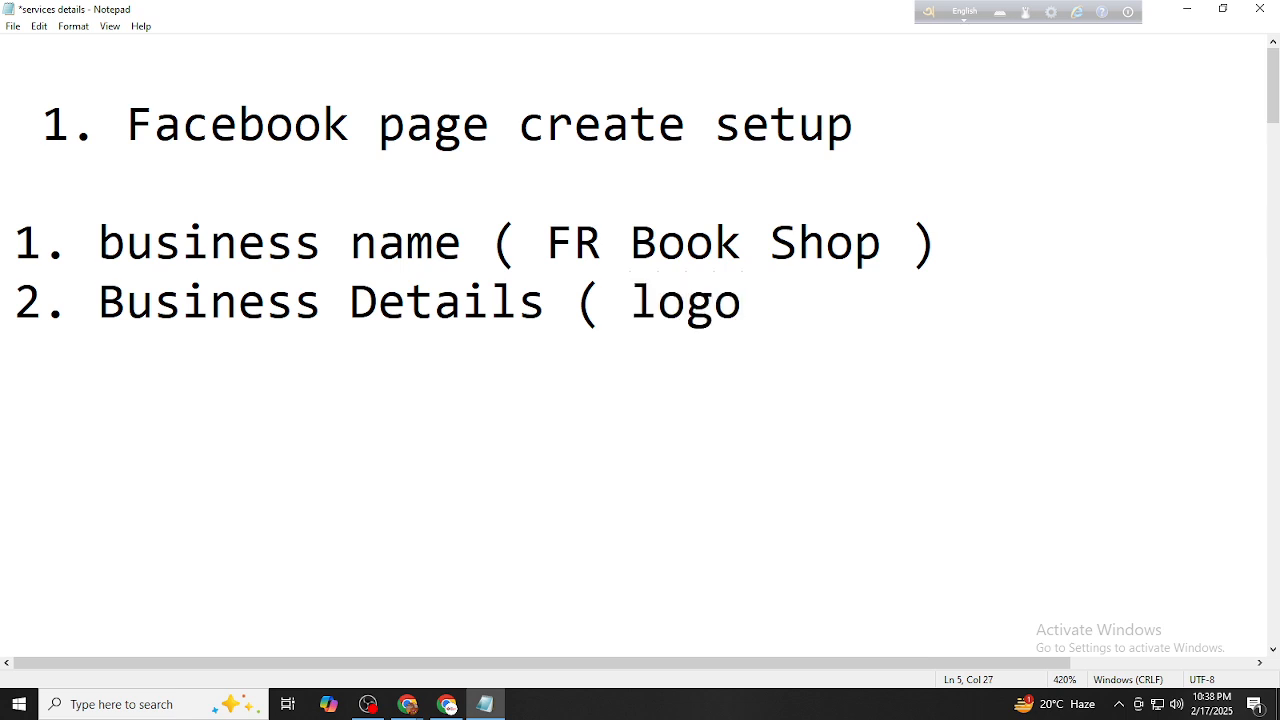
type(",")
key("BackSpace")
key("BackSpace")
key("BackSpace")
key("BackSpace")
key("BackSpace")
key("BackSpace")
key("BackSpace")
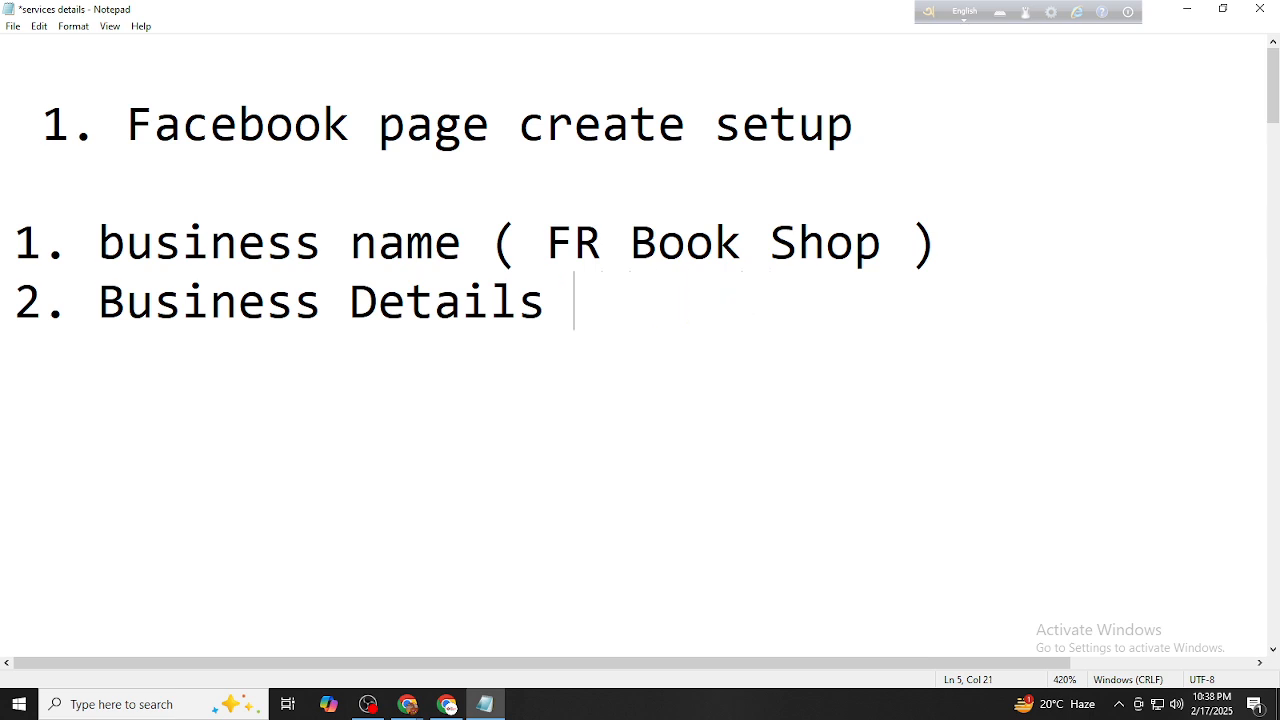
key("Return")
type("(")
List the details: logo, phone number, email, website, social media, whatsapp, location, service
type("logo,")
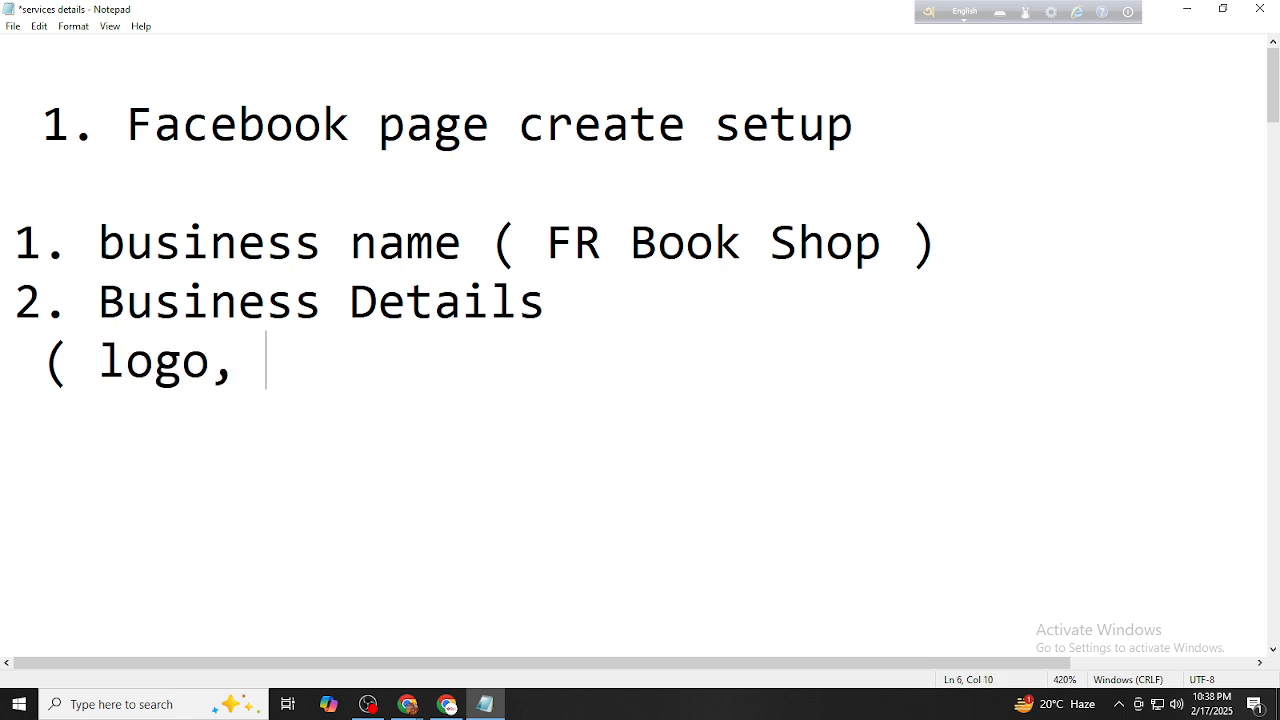
type(" ph")
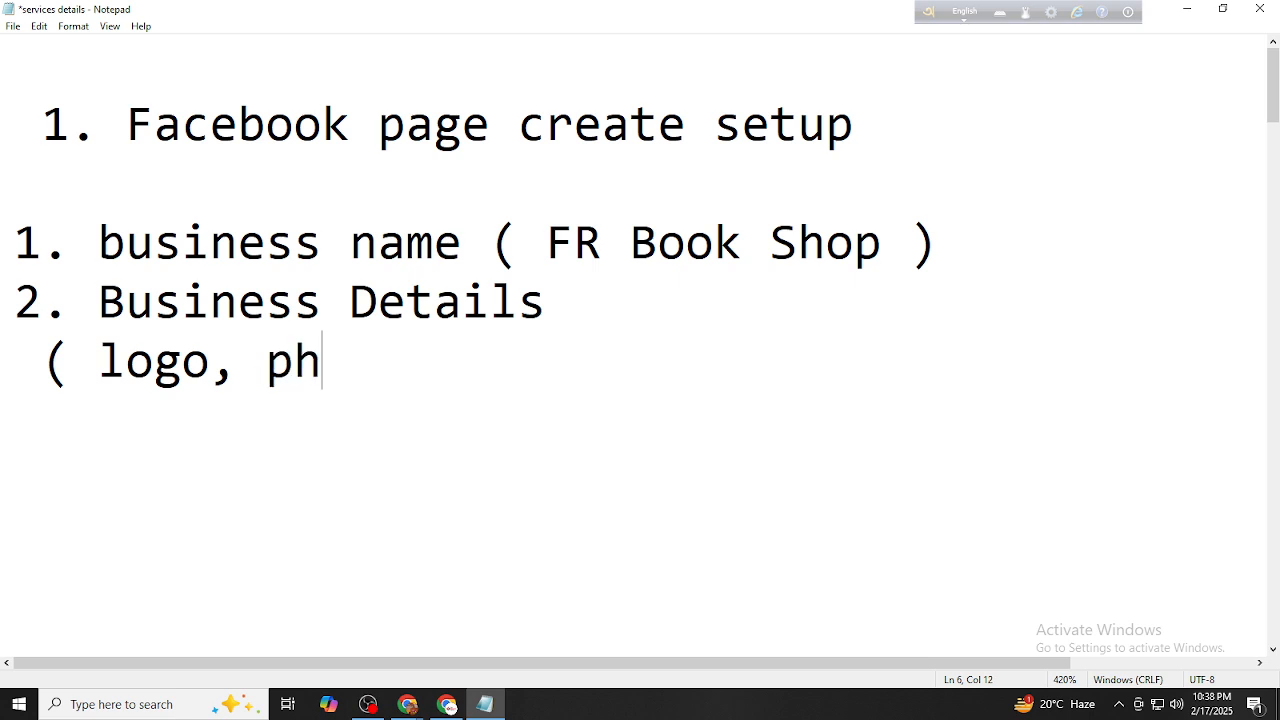
type("one num")
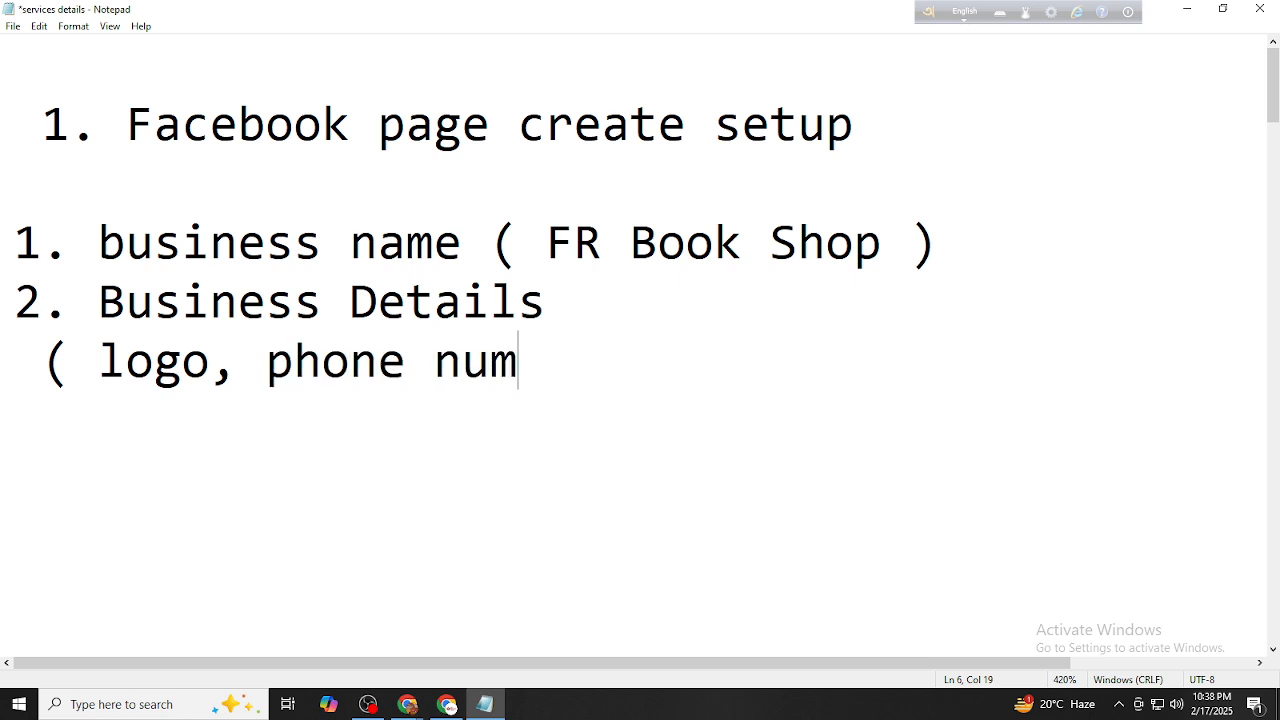
type("ber, em")
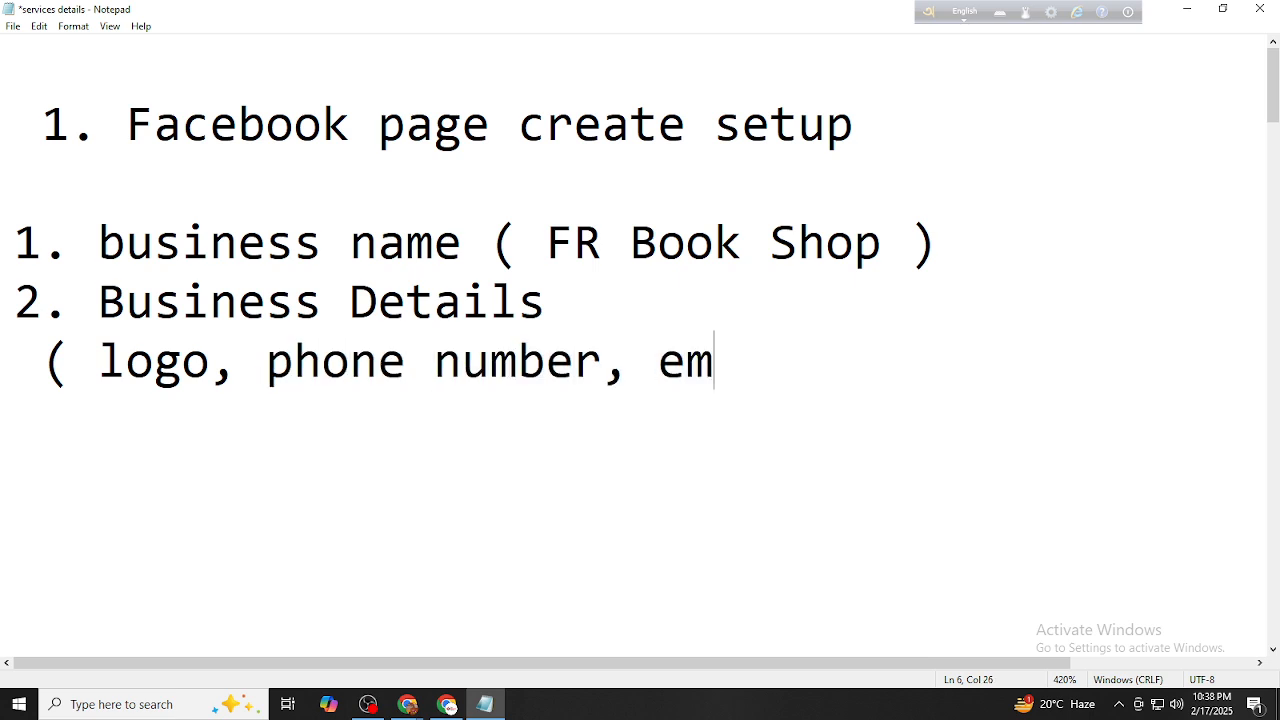
type("ail, ")
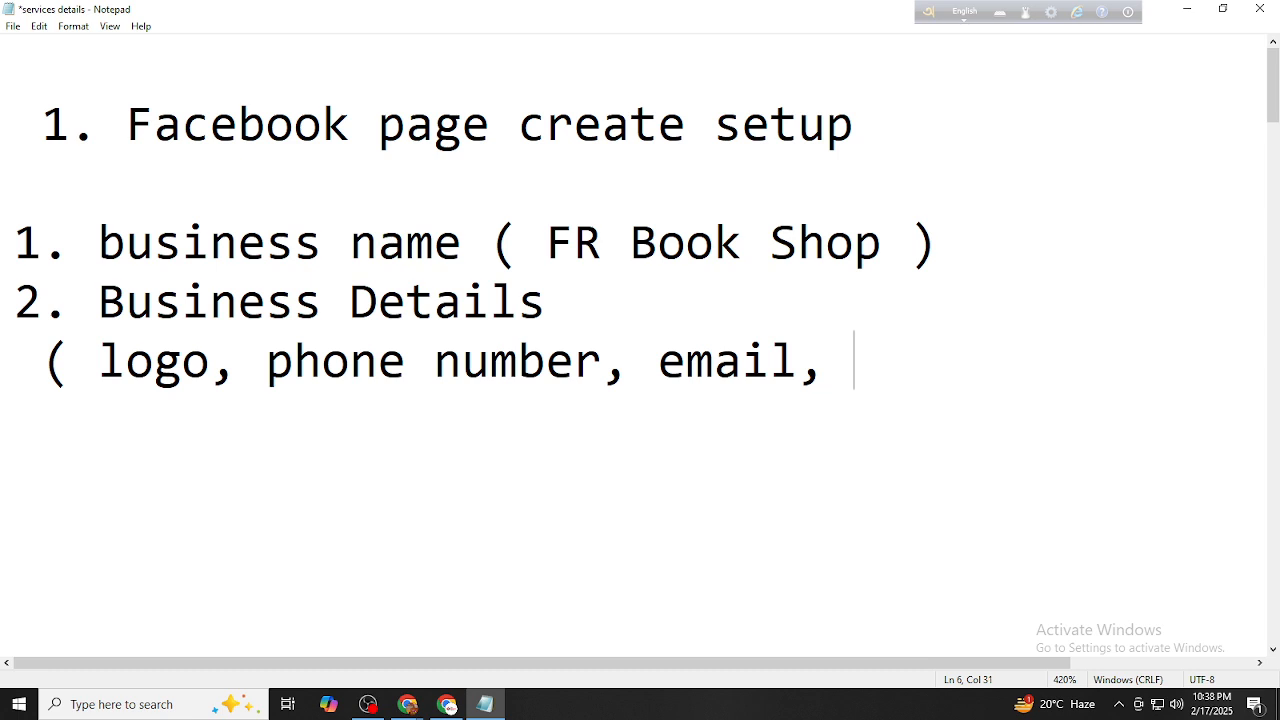
type("websire")
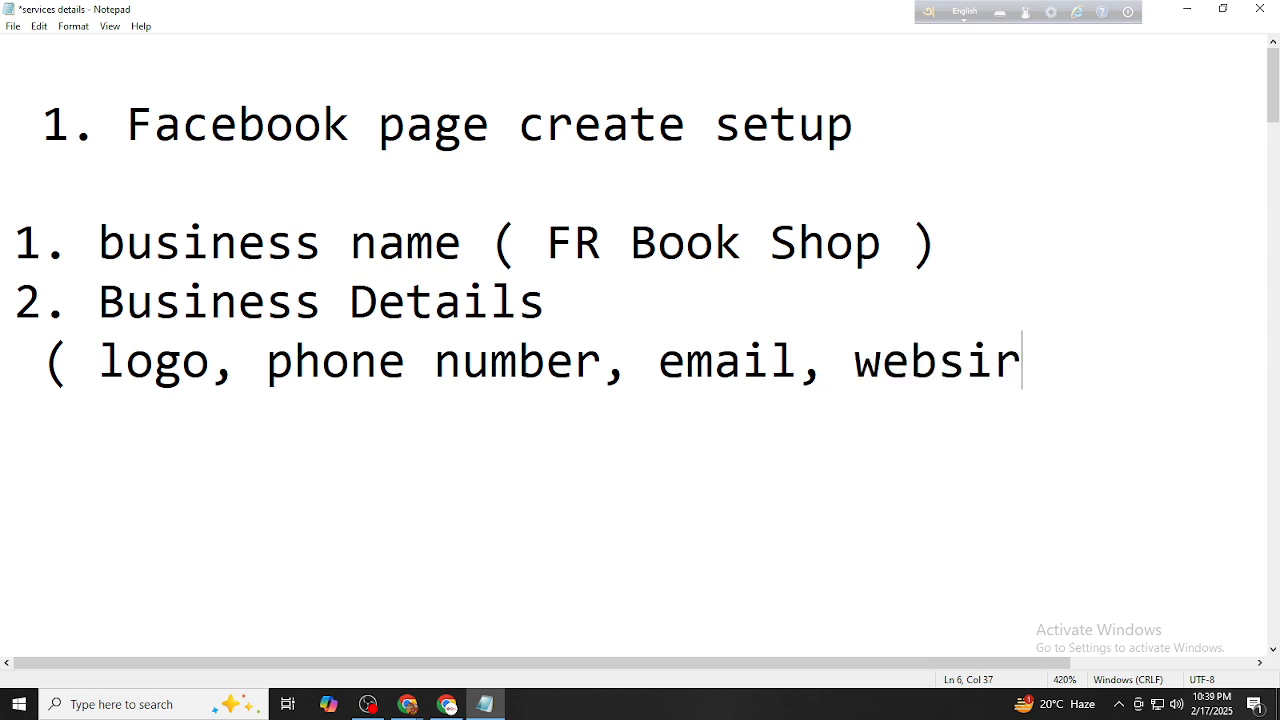
key("BackSpace")
key("BackSpace")
type("te, social")
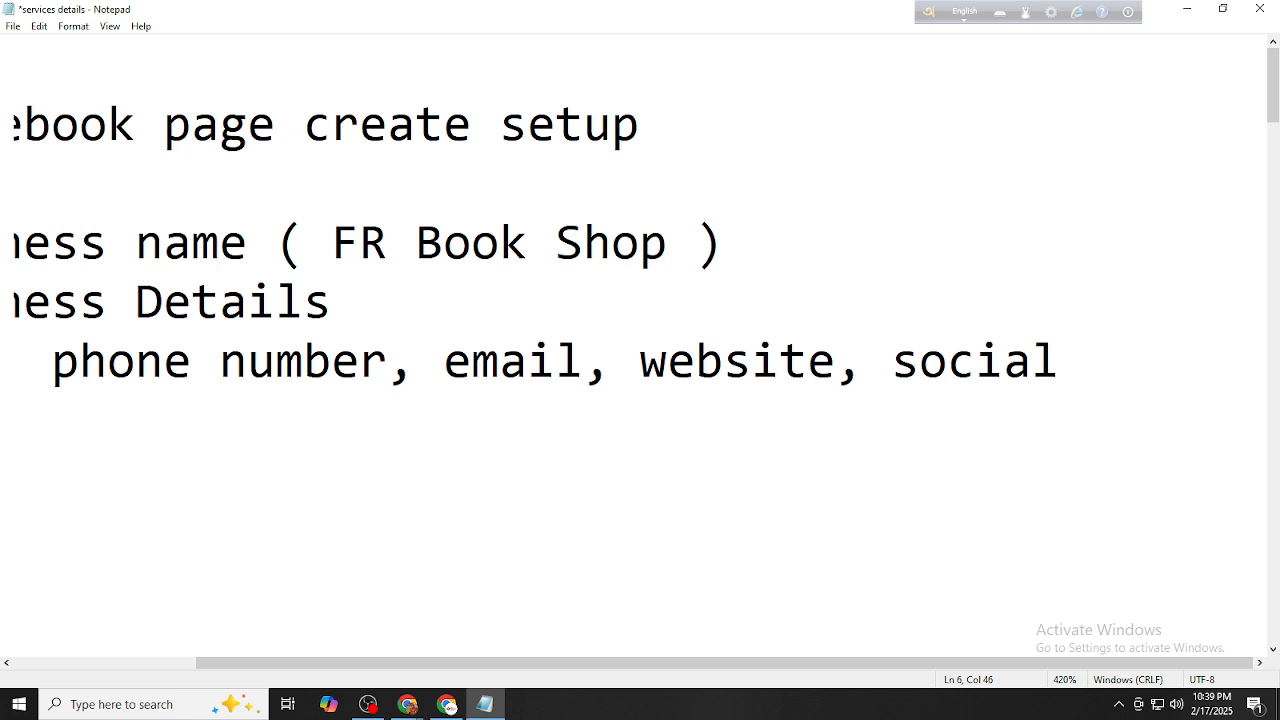
key("Return")
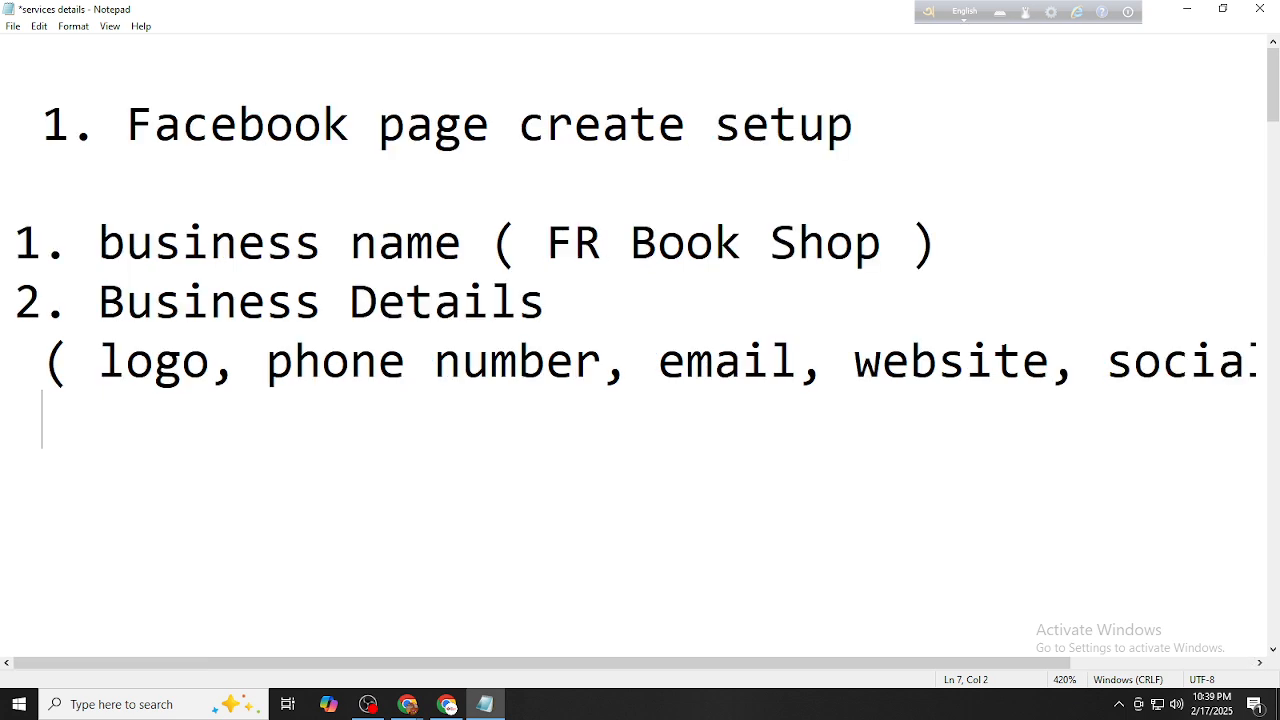
type("media,")
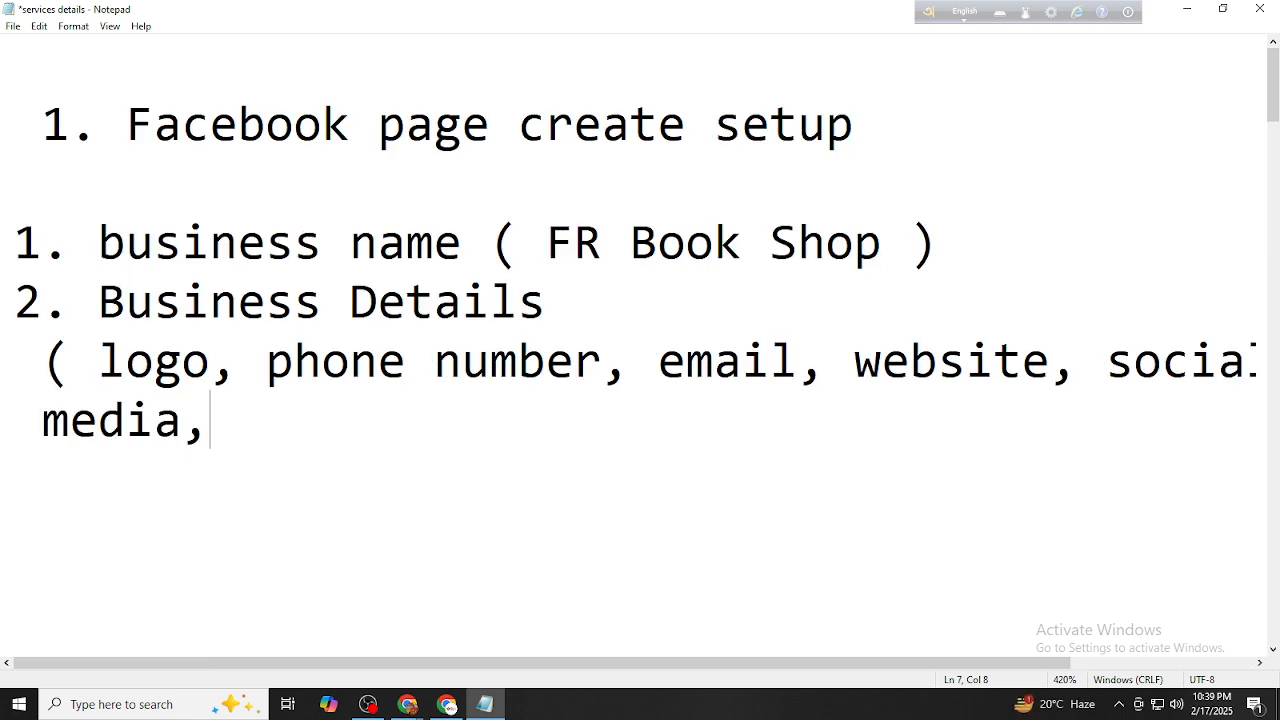
type(" whatsapp")
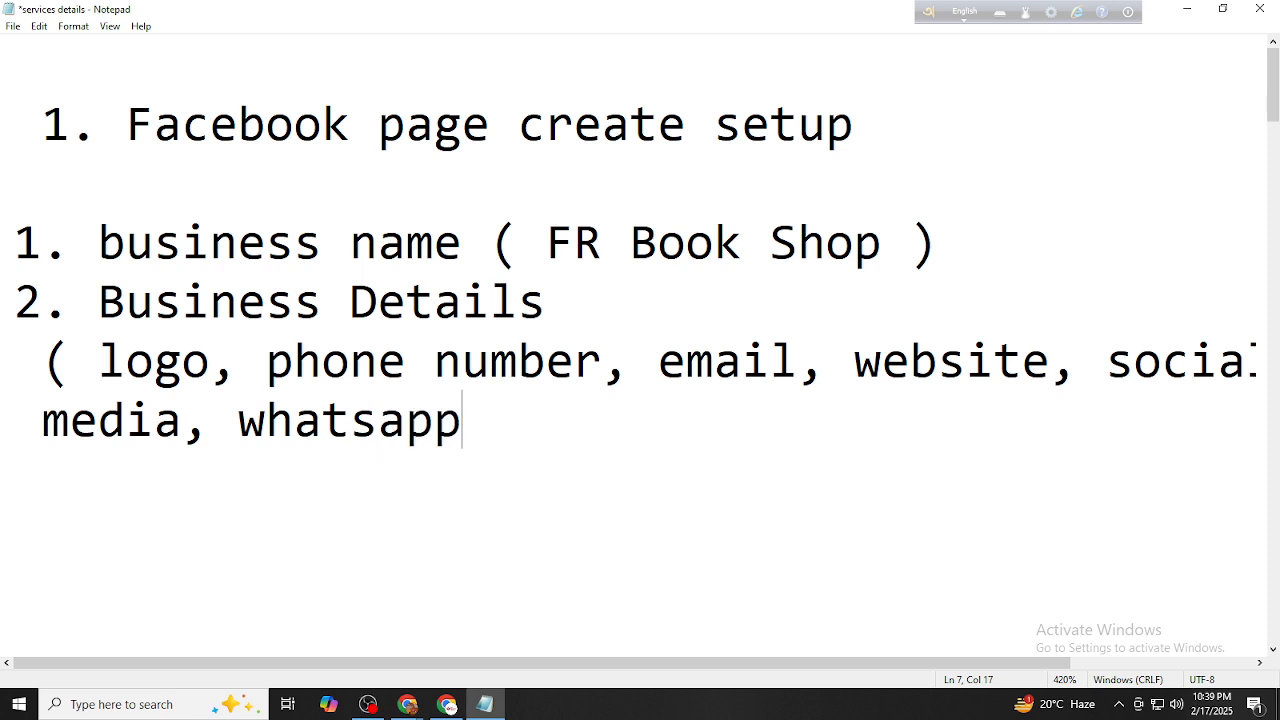
type(".")
key("BackSpace")
type(",")
type("locati")
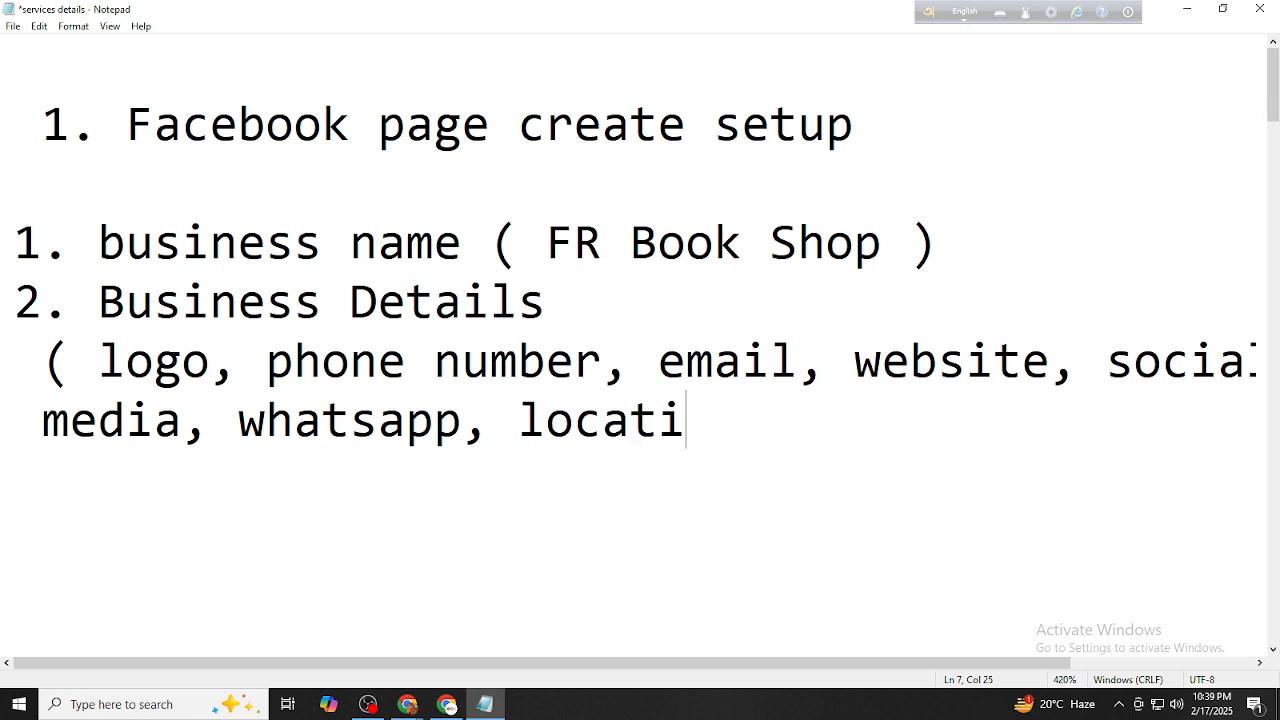
type("on,s er")
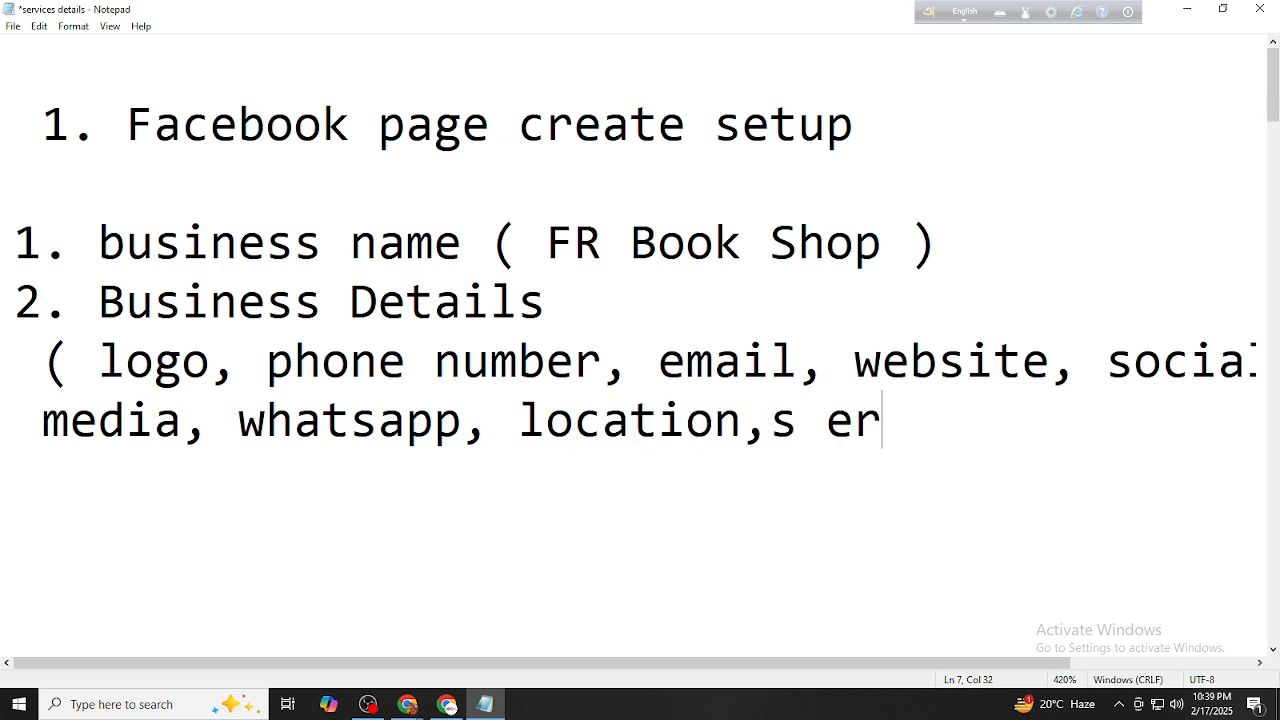
key("BackSpace")
key("BackSpace")
key("BackSpace")
key("BackSpace")
type("service,")
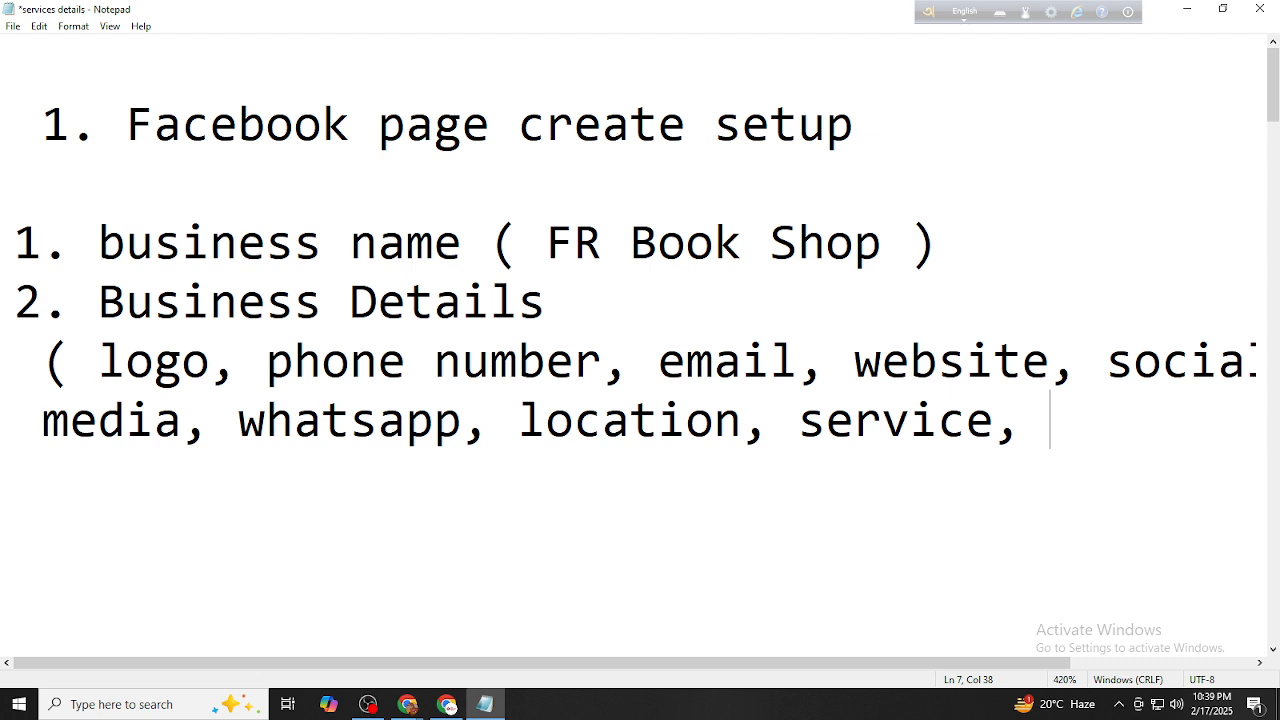
scroll(766, 609, "down", 1)
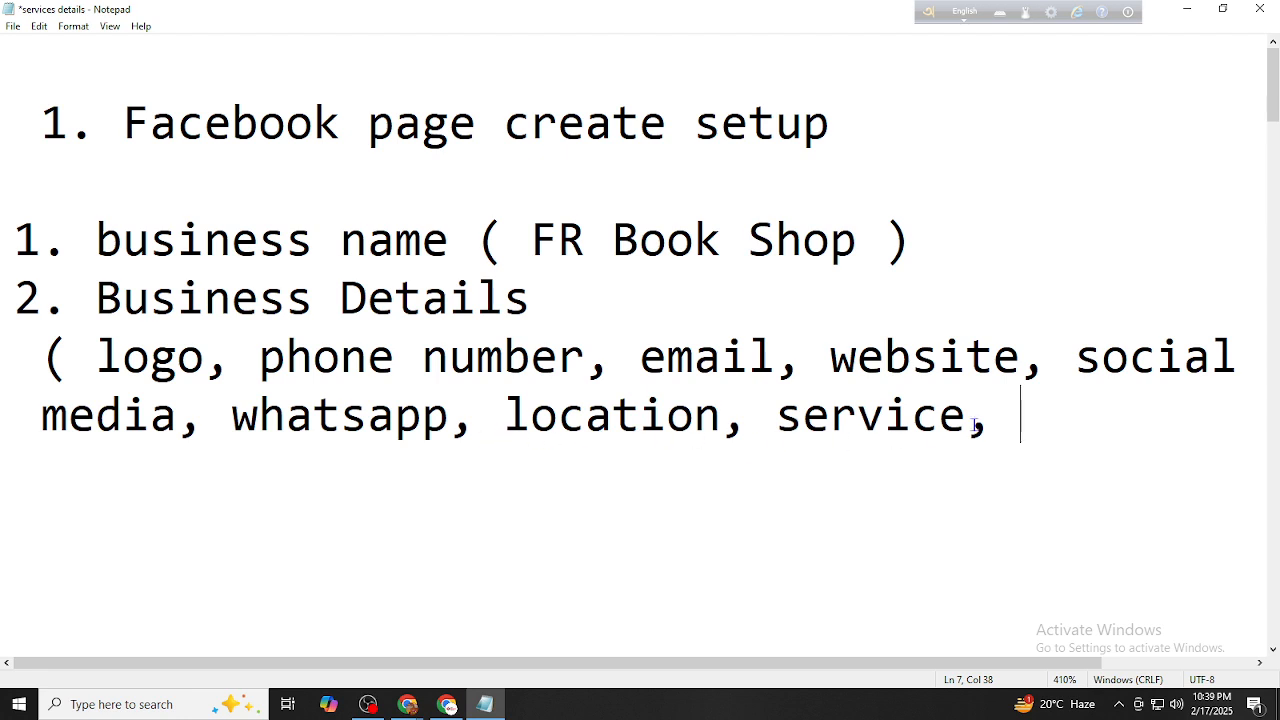
Close the details list with time, price and facebook account link, then select 'FR Book Shop'
type("time")
key("BackSpace")
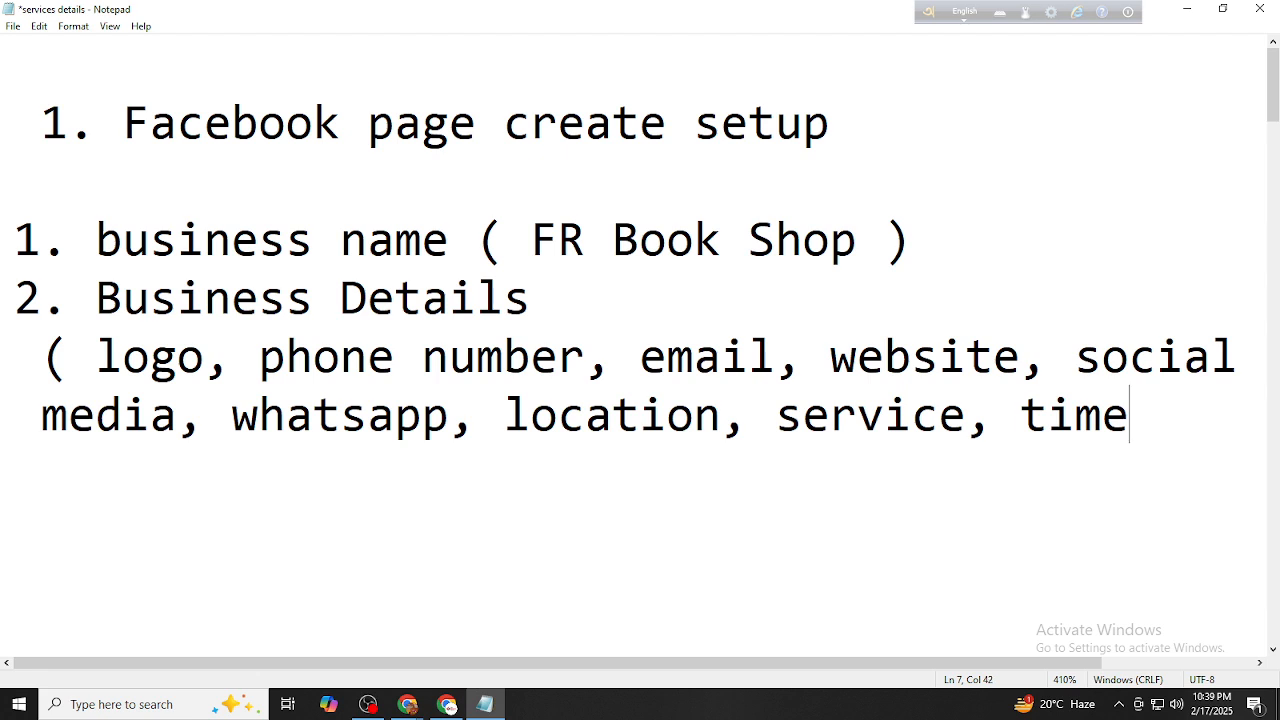
type(",")
type("price")
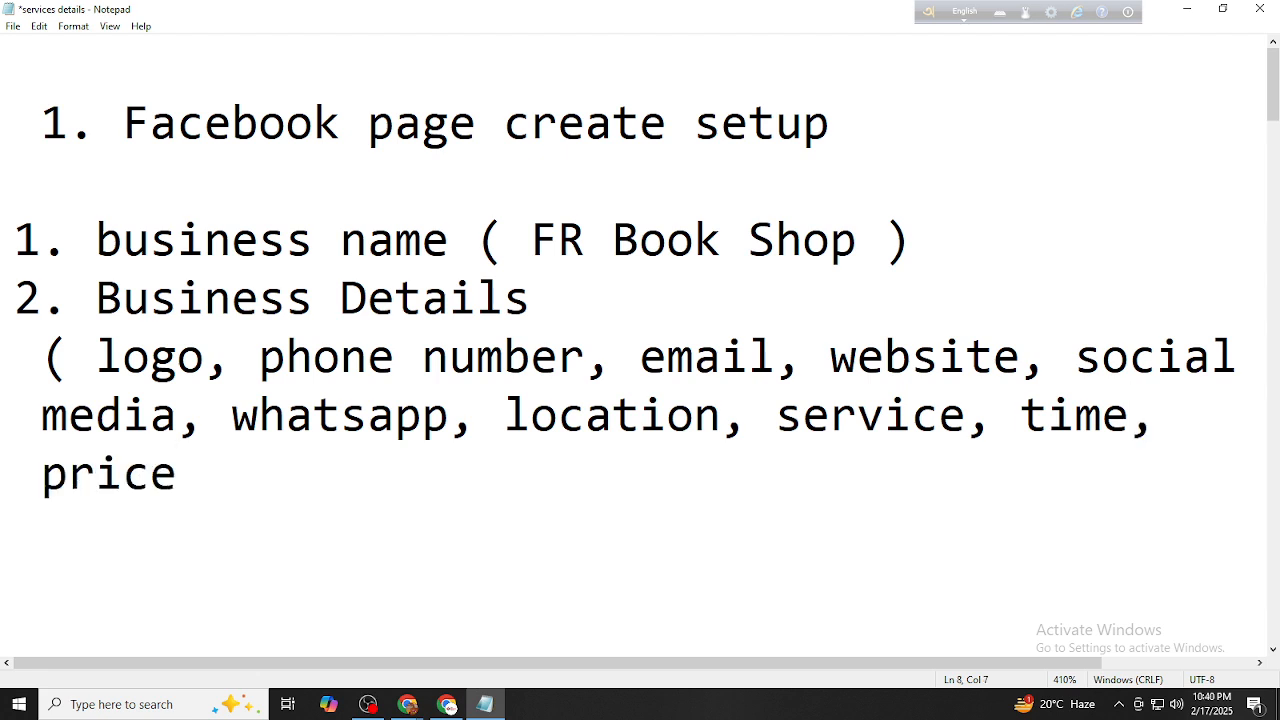
type(",")
key("BackSpace")
type(", facebook a")
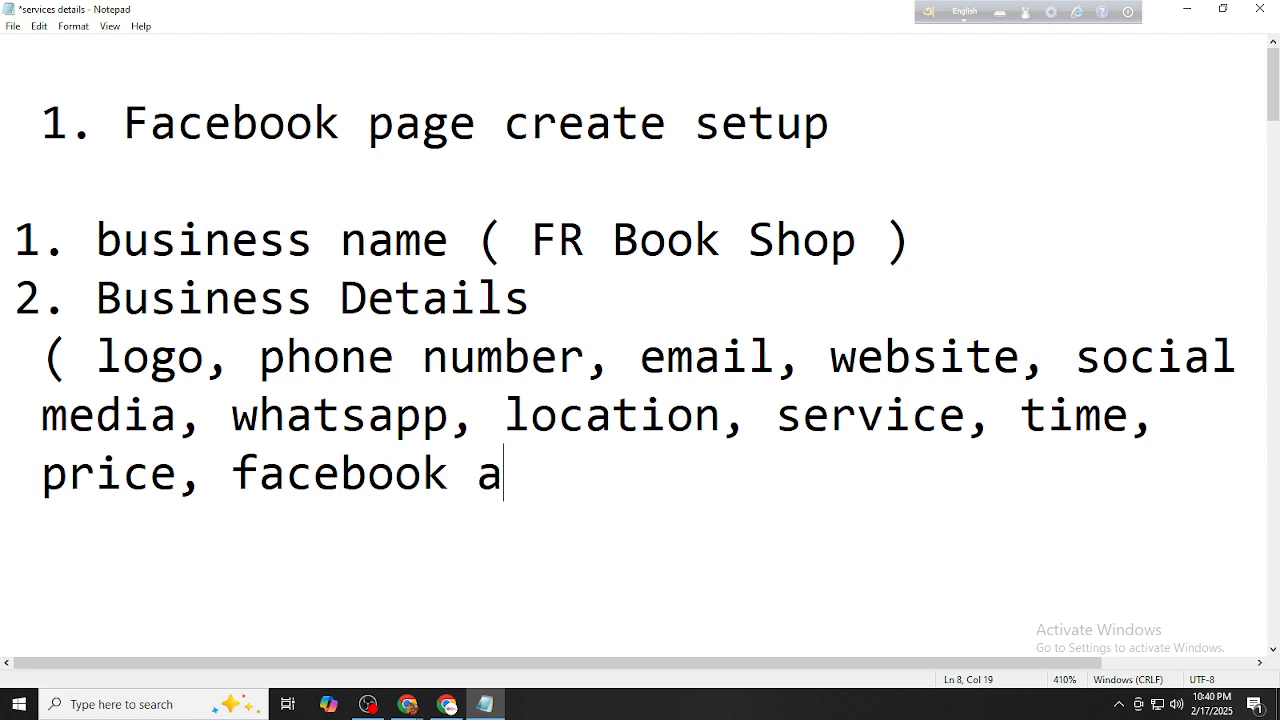
type("ac")
key("BackSpace")
key("BackSpace")
type("cco")
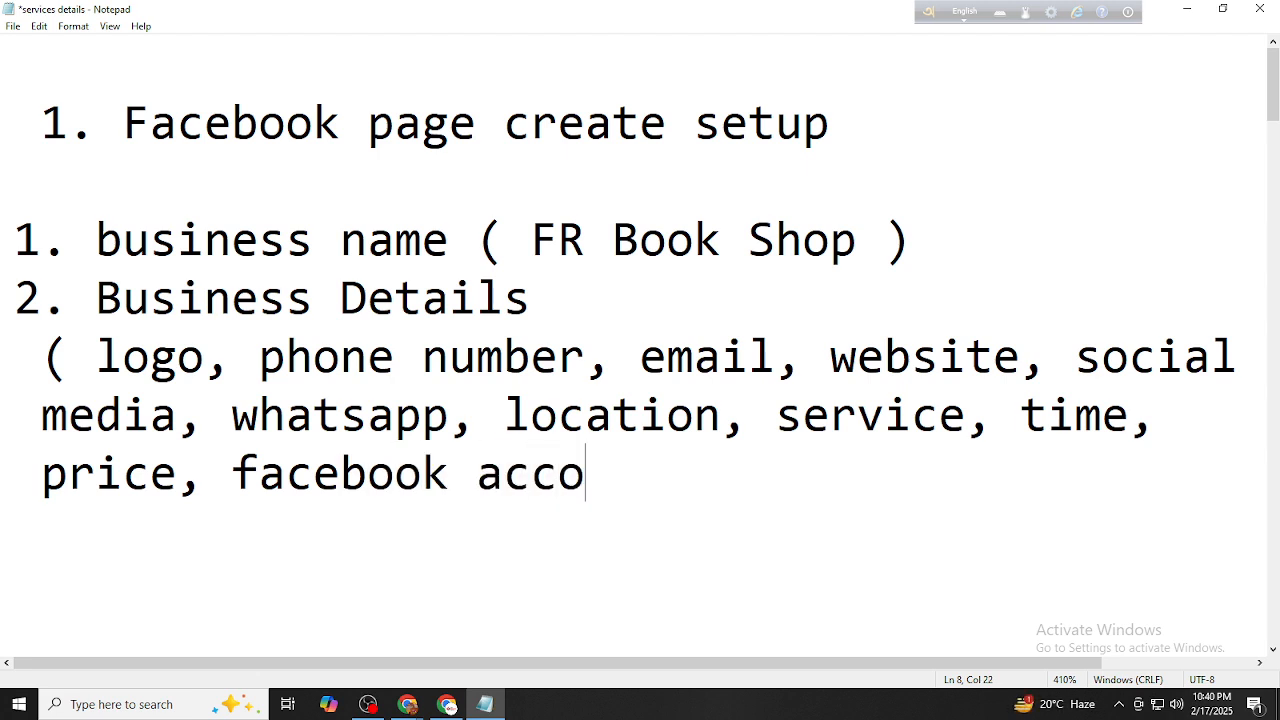
type("int")
key("BackSpace")
key("BackSpace")
key("BackSpace")
type("unt ")
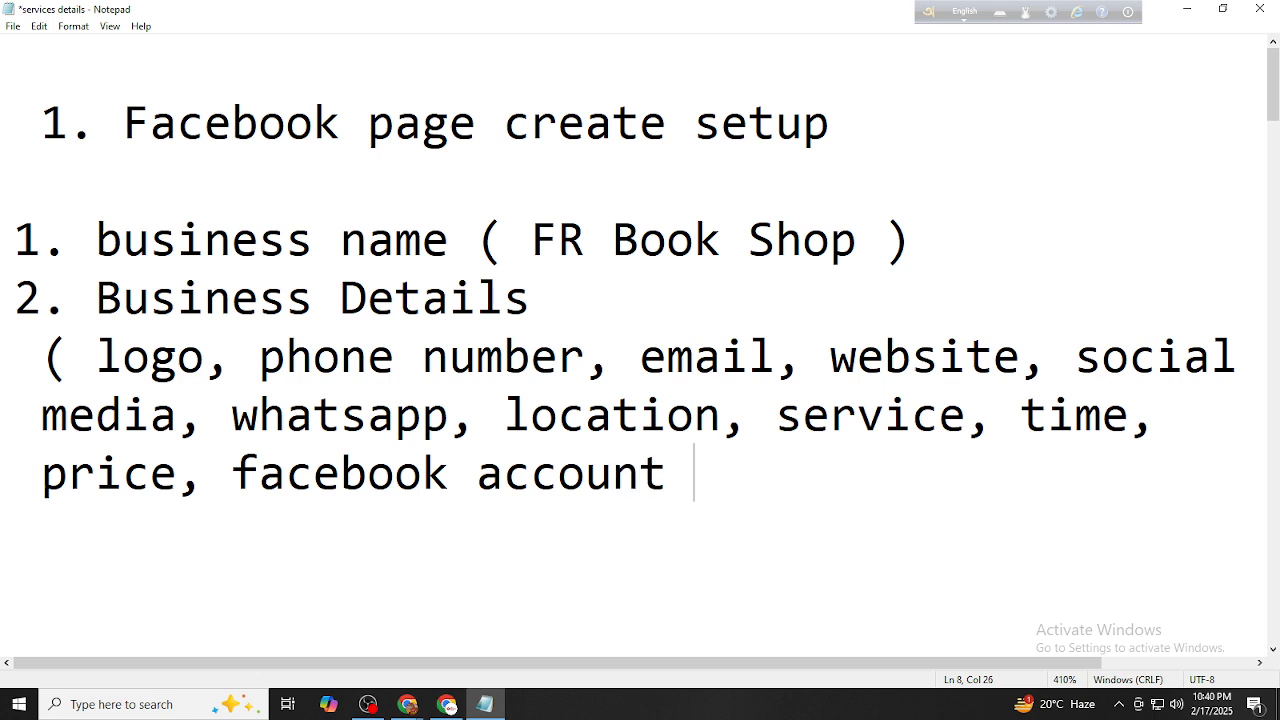
type("link )")
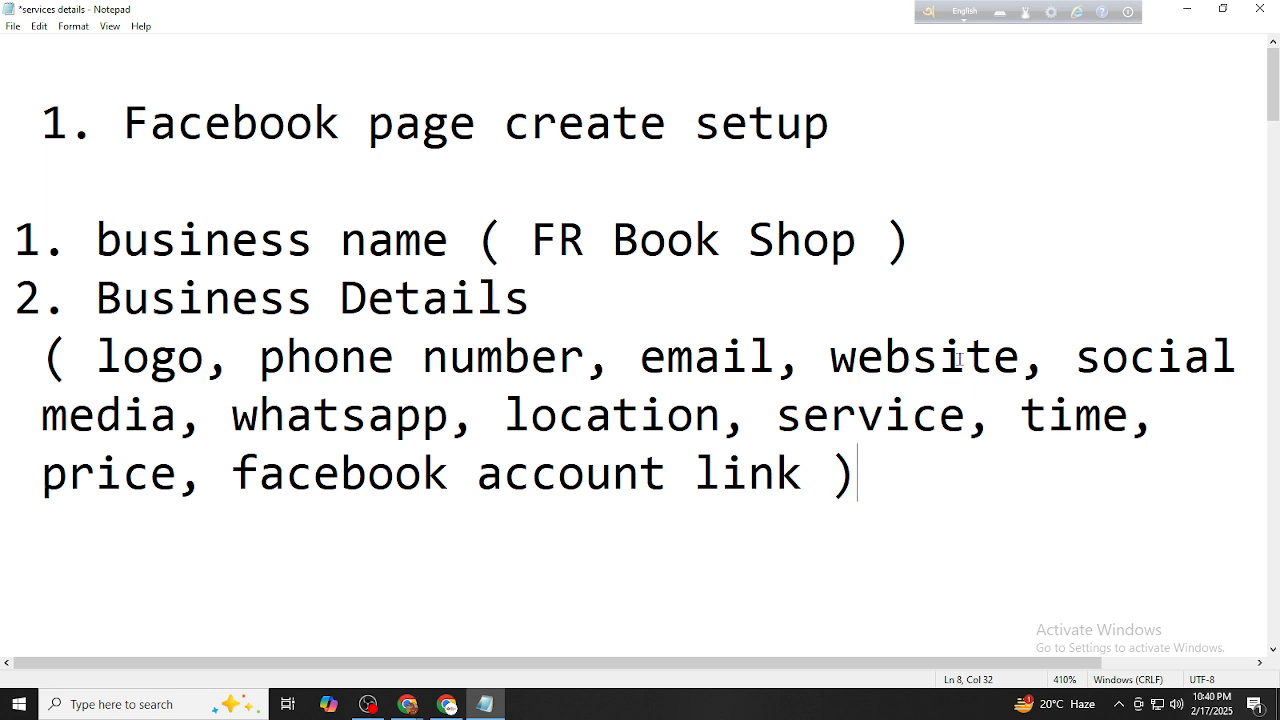
left_click_drag(529, 236, 851, 261)
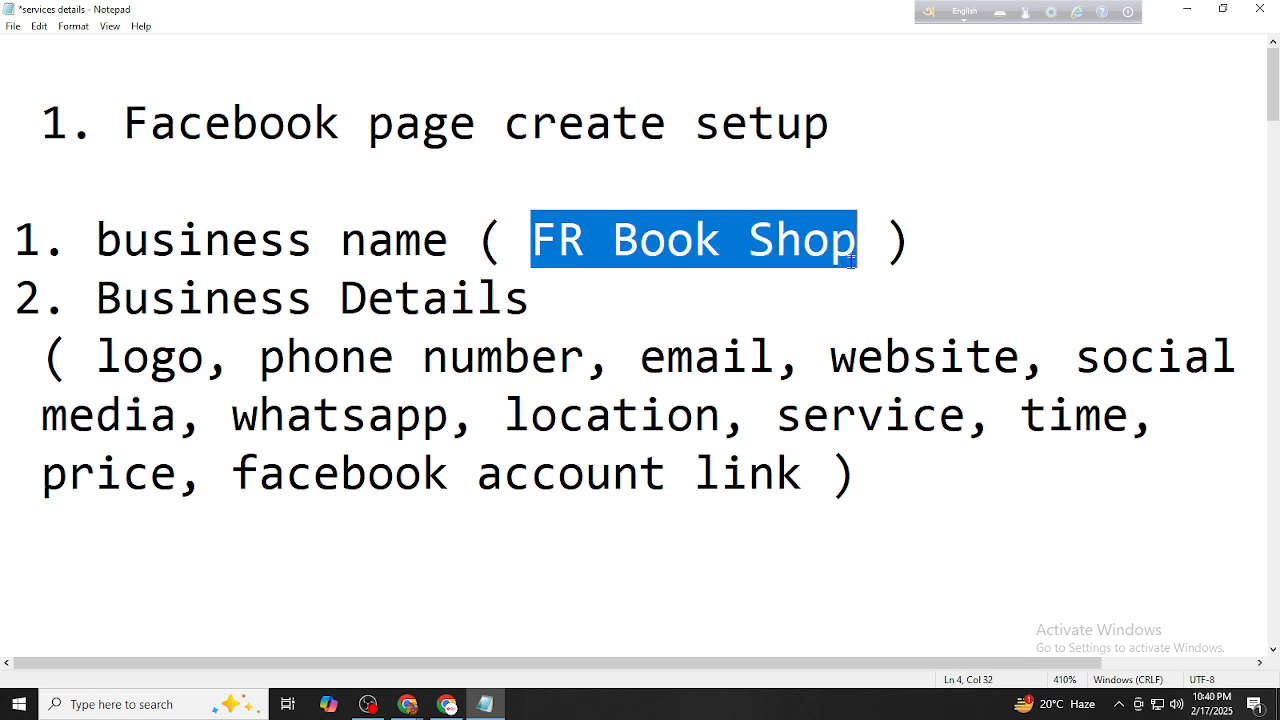
Minimize the Notepad notes and bring the Facebook browser window to the front
left_click(1186, 9)
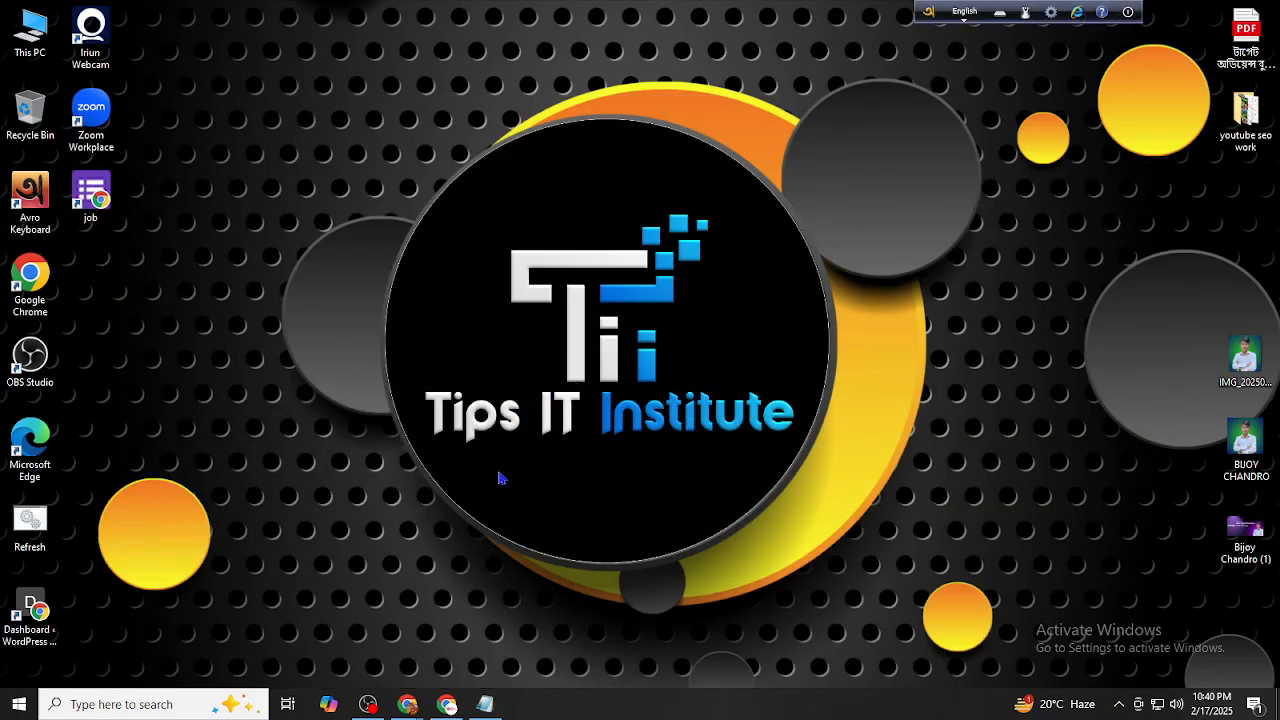
left_click(456, 698)
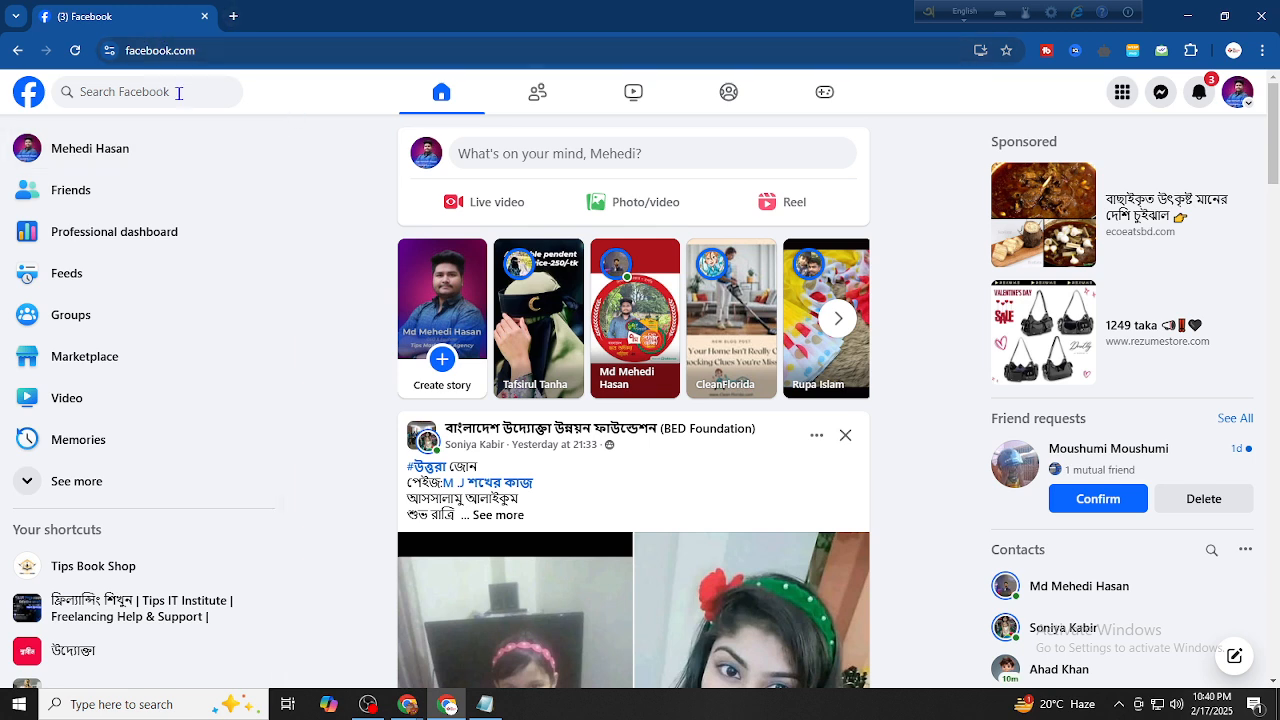
Expand the left sidebar shortcuts to reveal Pages, Events and Ads Manager
left_click(126, 52)
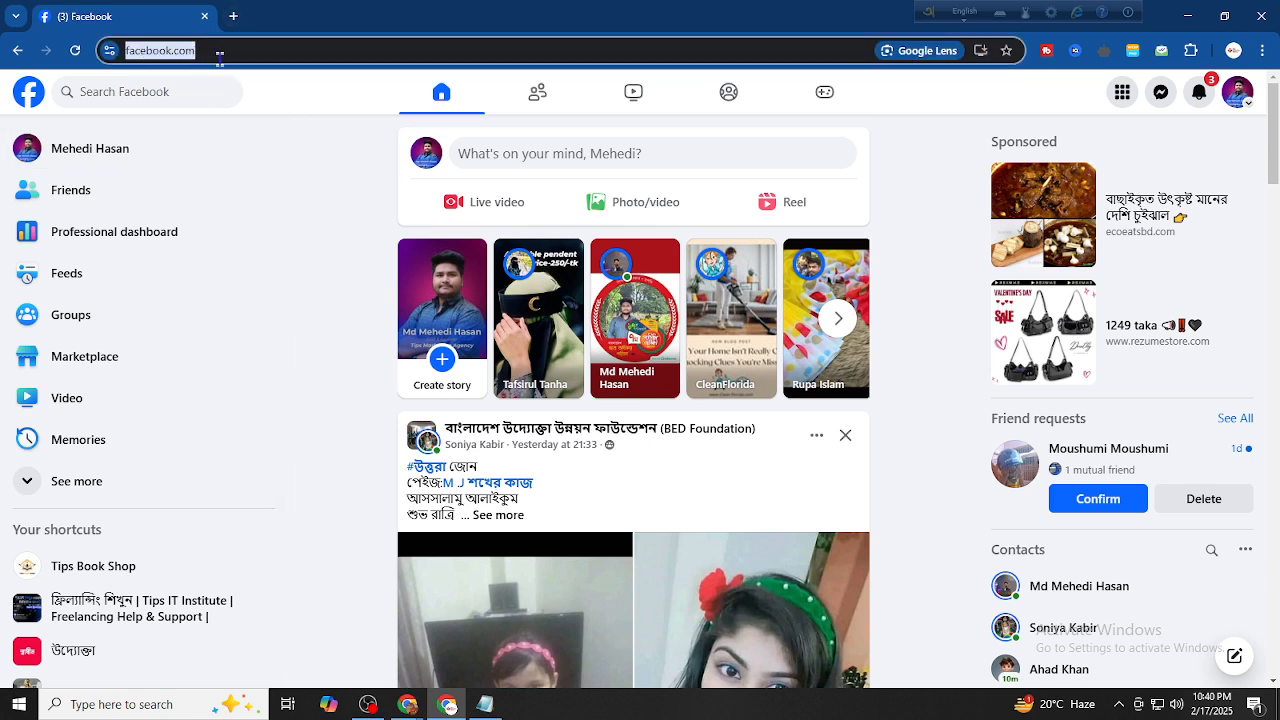
left_click(340, 92)
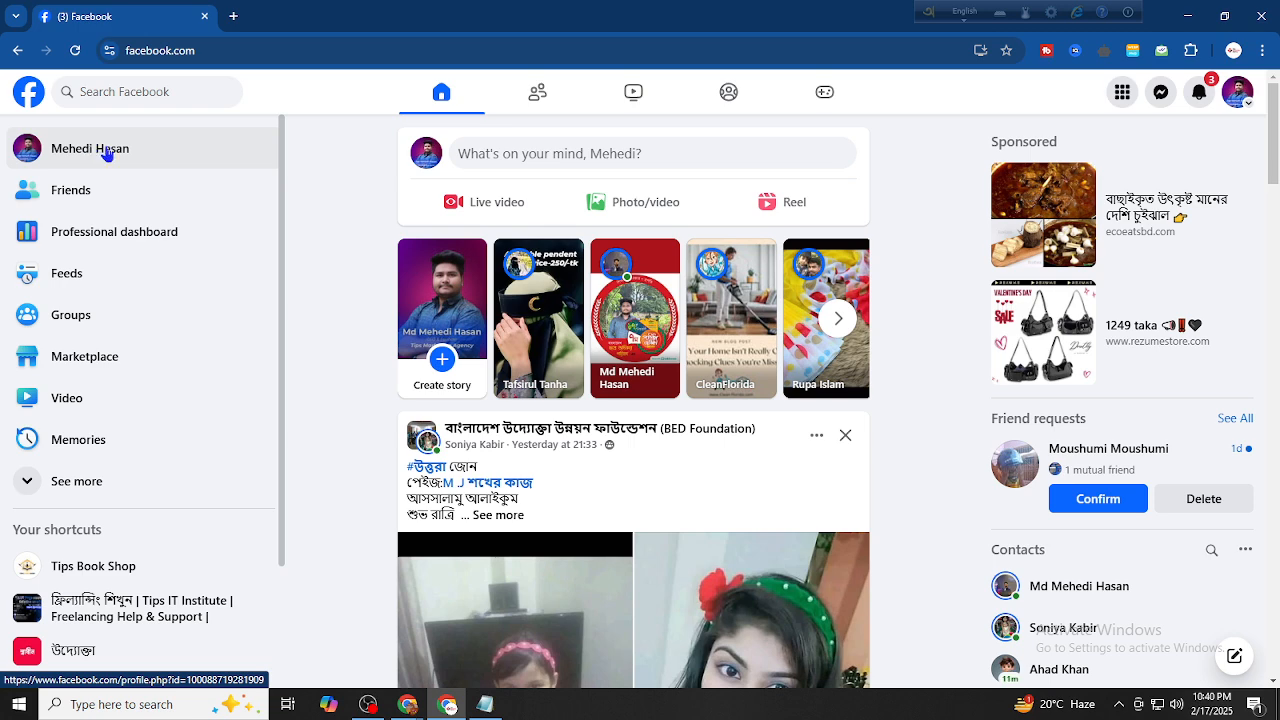
scroll(311, 168, "down", 1)
scroll(311, 168, "down", 12)
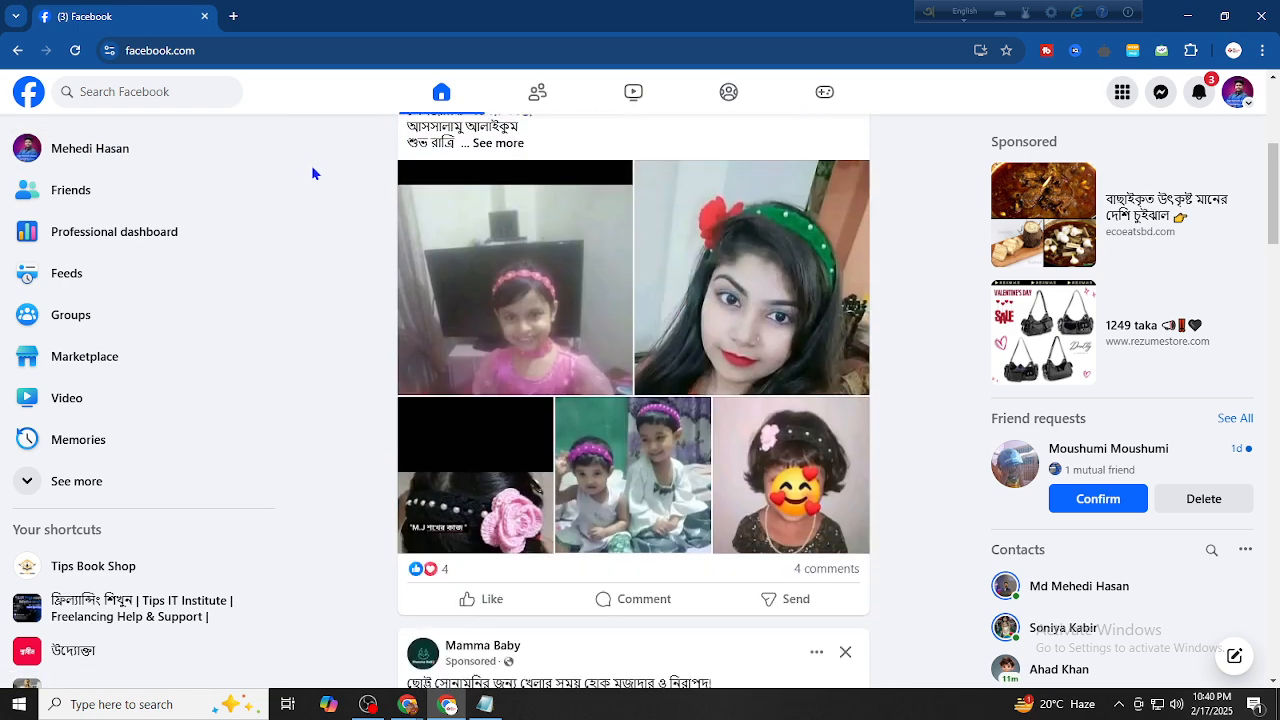
scroll(311, 174, "down", 10)
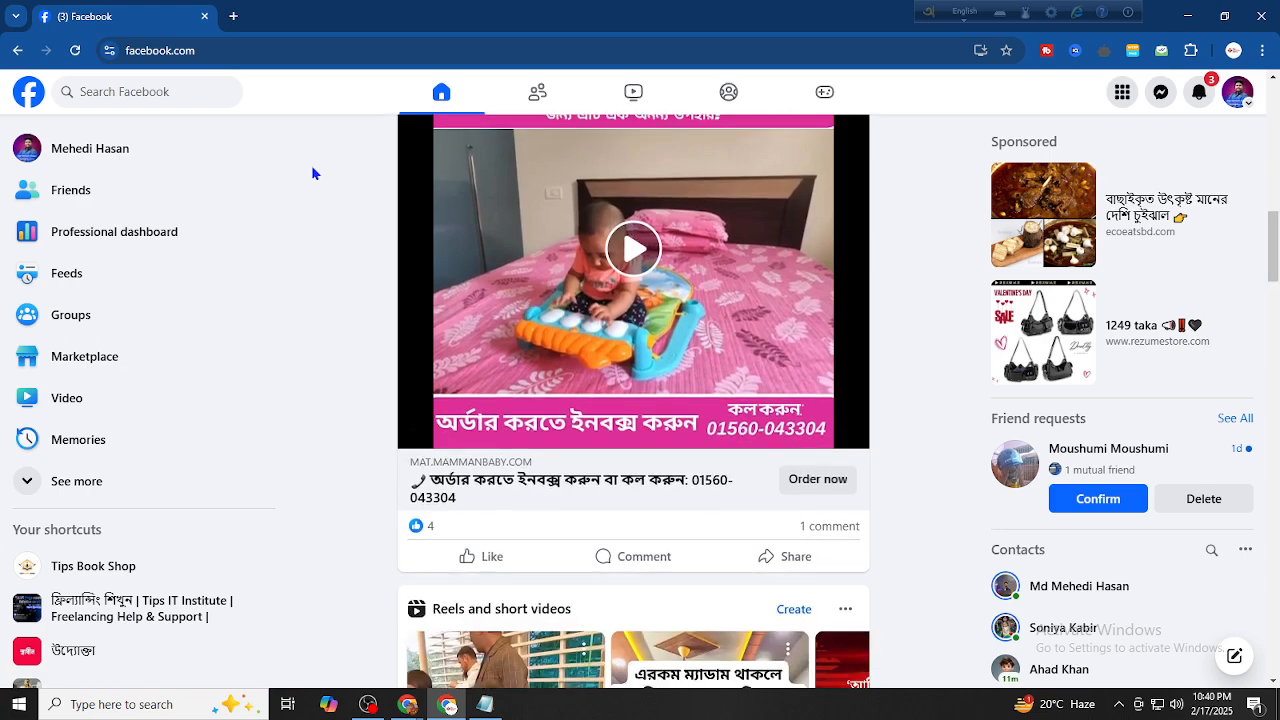
scroll(312, 175, "down", 6)
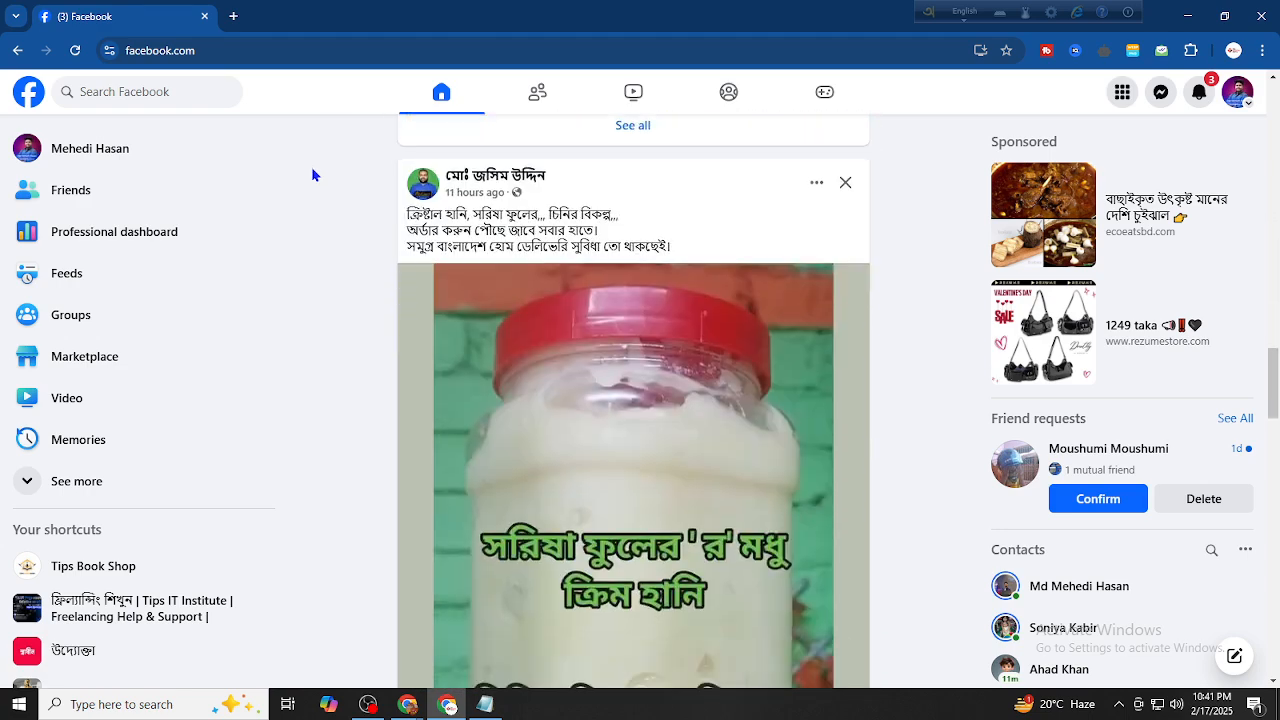
scroll(311, 170, "down", 6)
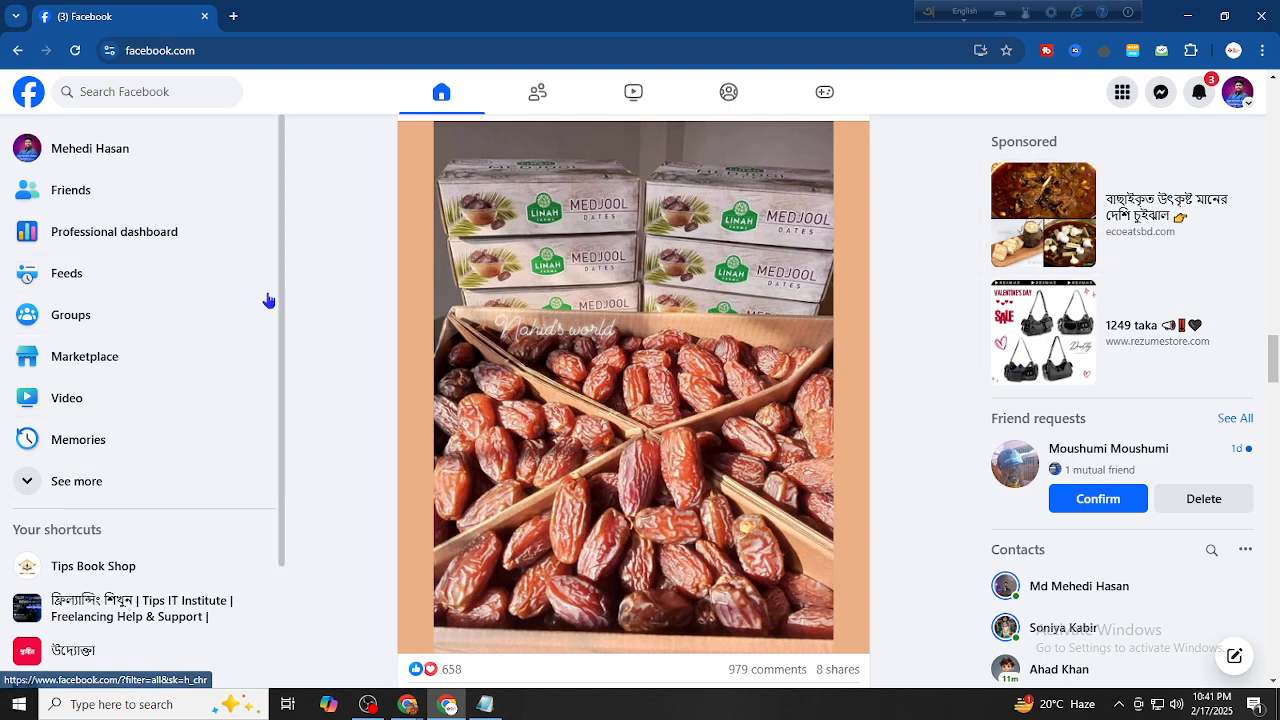
left_click(52, 472)
scroll(54, 470, "down", 4)
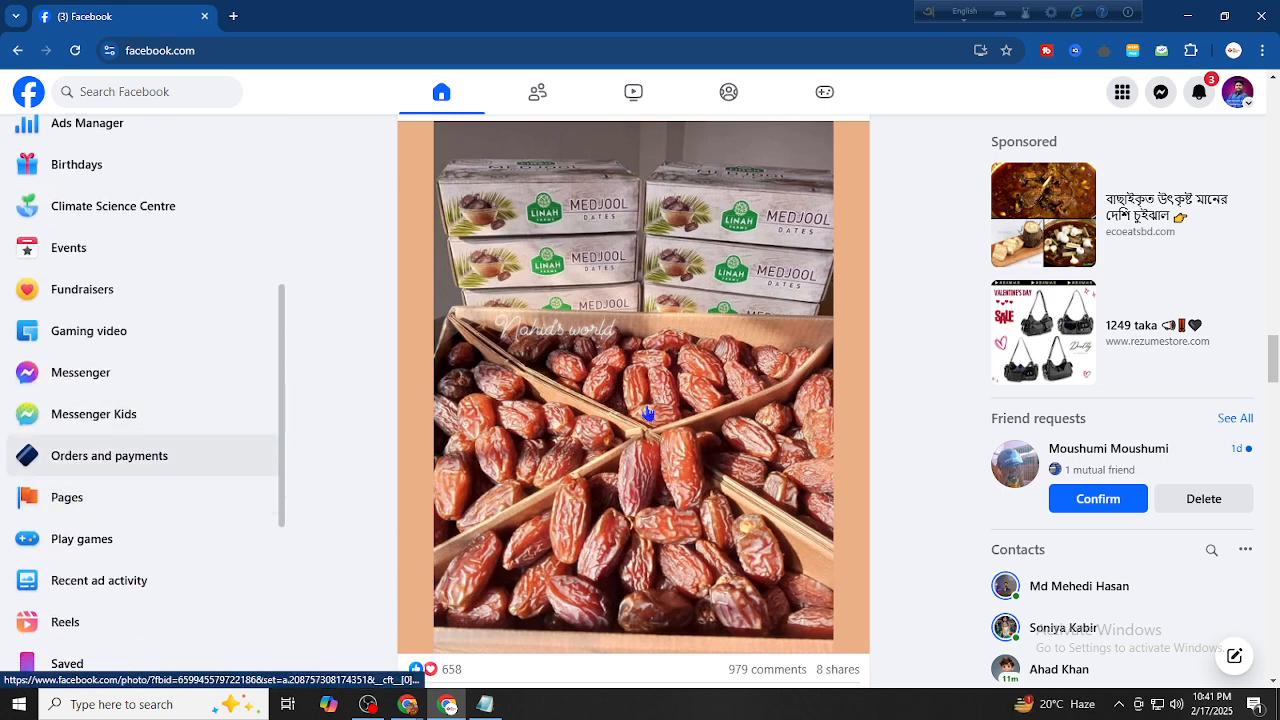
Go to Pages, listing Tips Book Shop, Tips Fashion House and Online Book Shop
left_click(1123, 96)
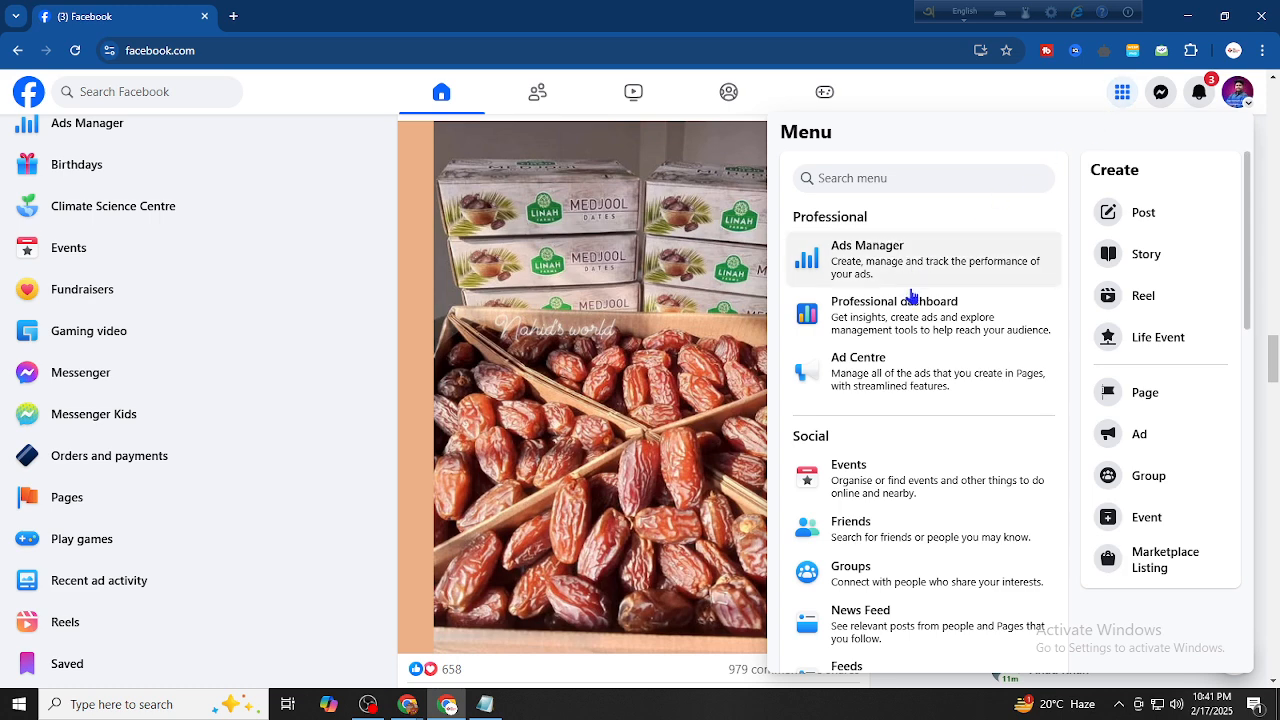
scroll(905, 298, "down", 4)
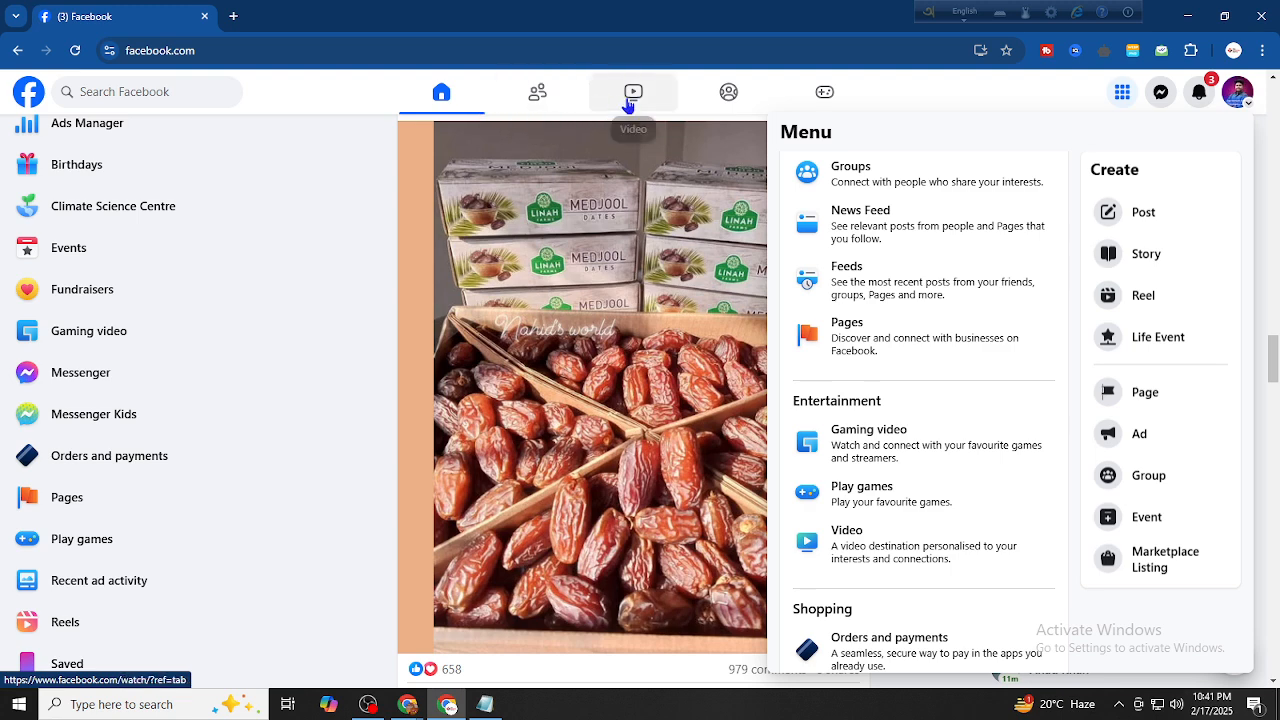
left_click(99, 493)
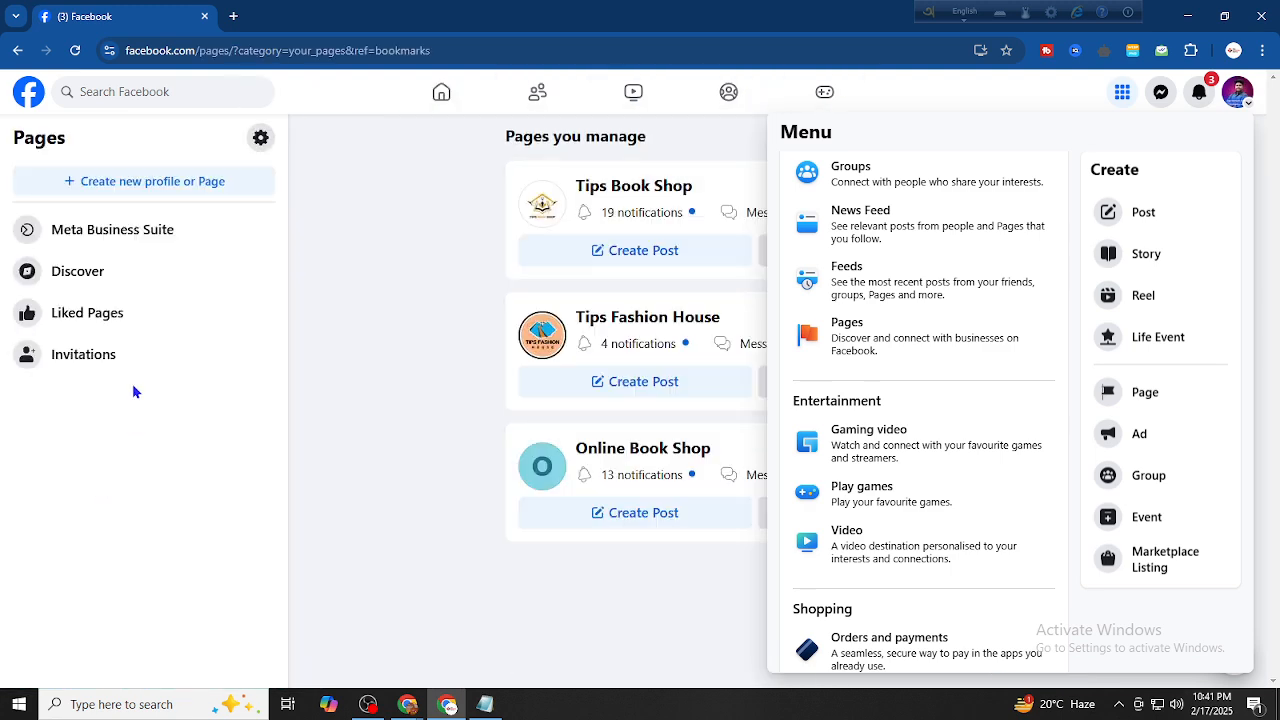
left_click(419, 308)
left_click(1122, 92)
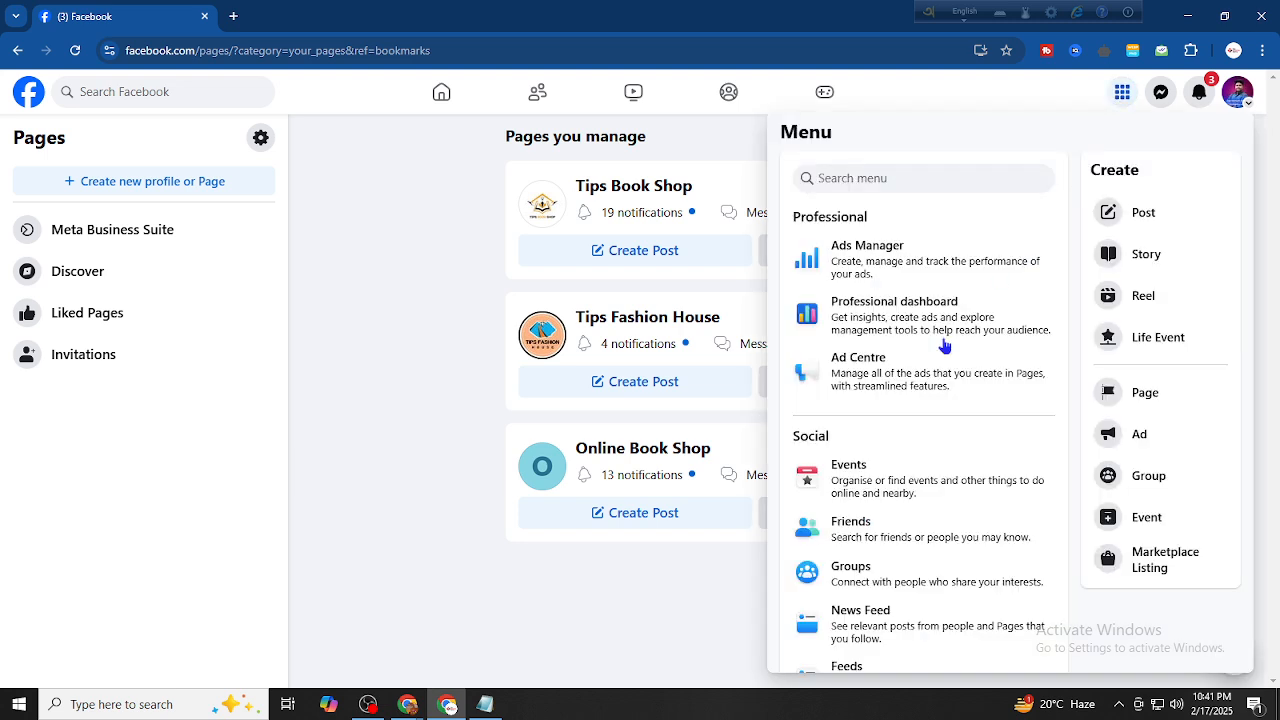
left_click(1122, 96)
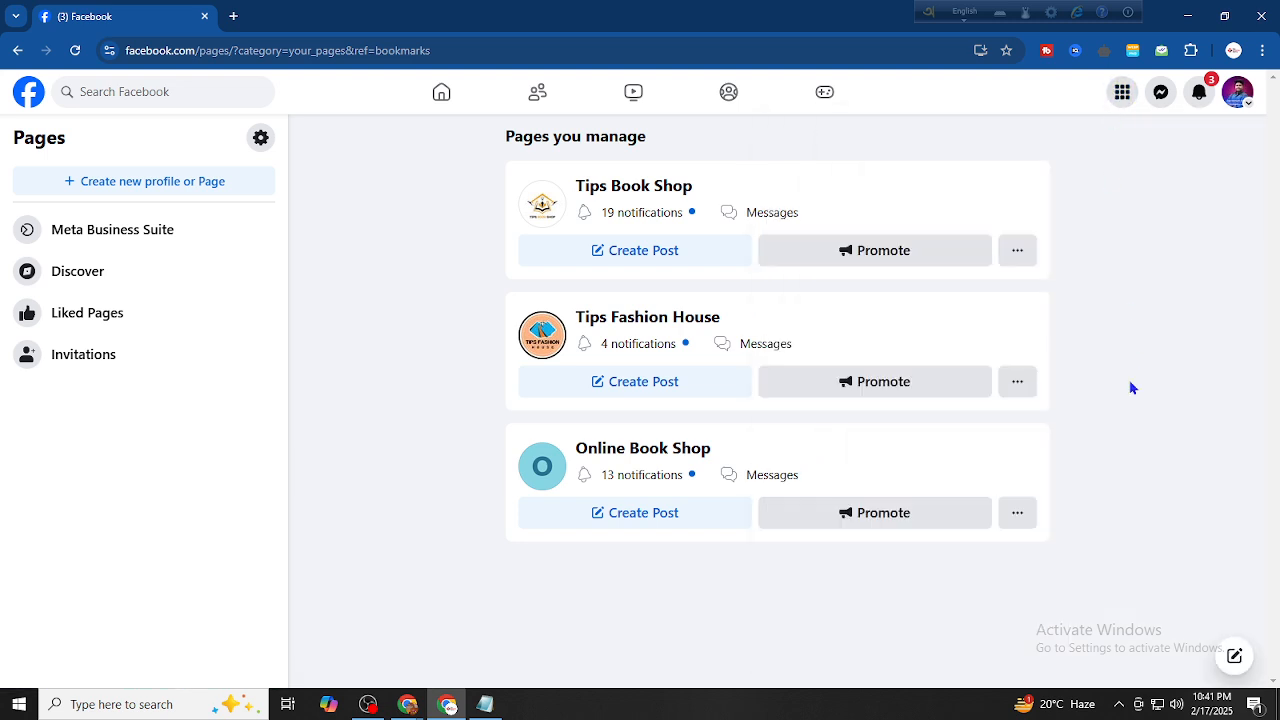
left_click_drag(551, 225, 866, 451)
left_click(1036, 437)
Choose to create a new Public Page and reach the empty Create a Page form
left_click(116, 188)
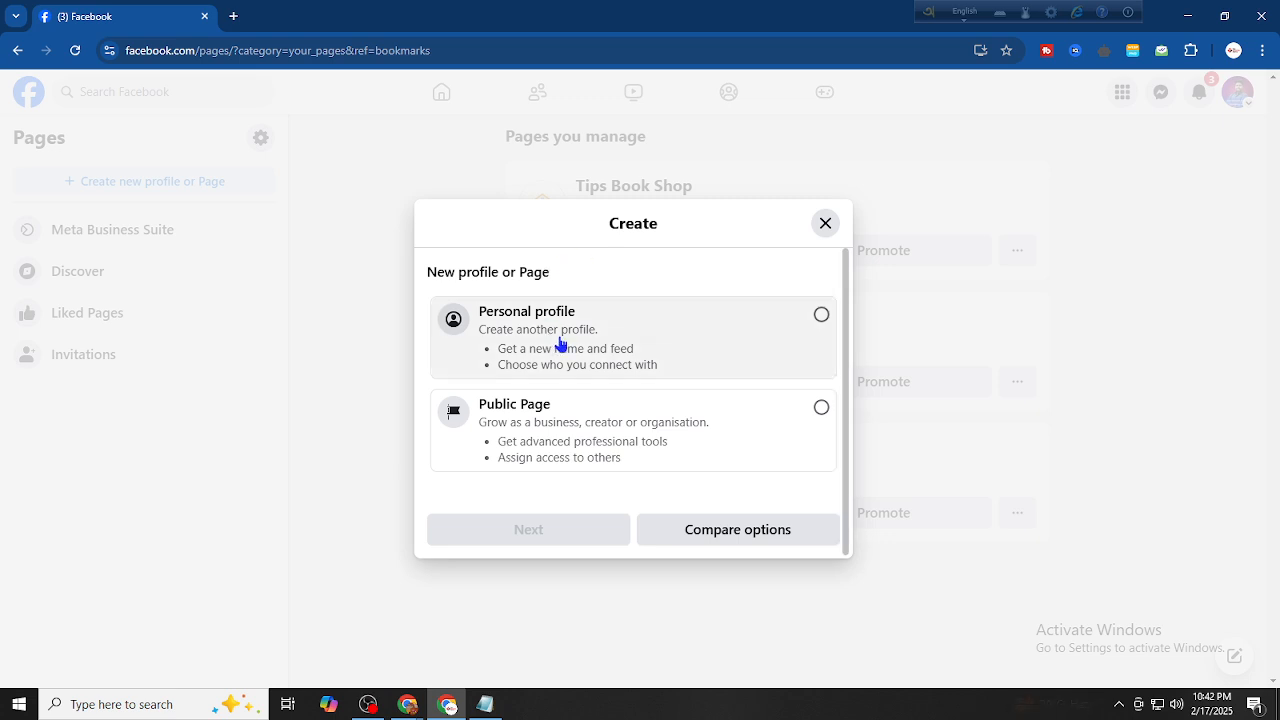
left_click(582, 422)
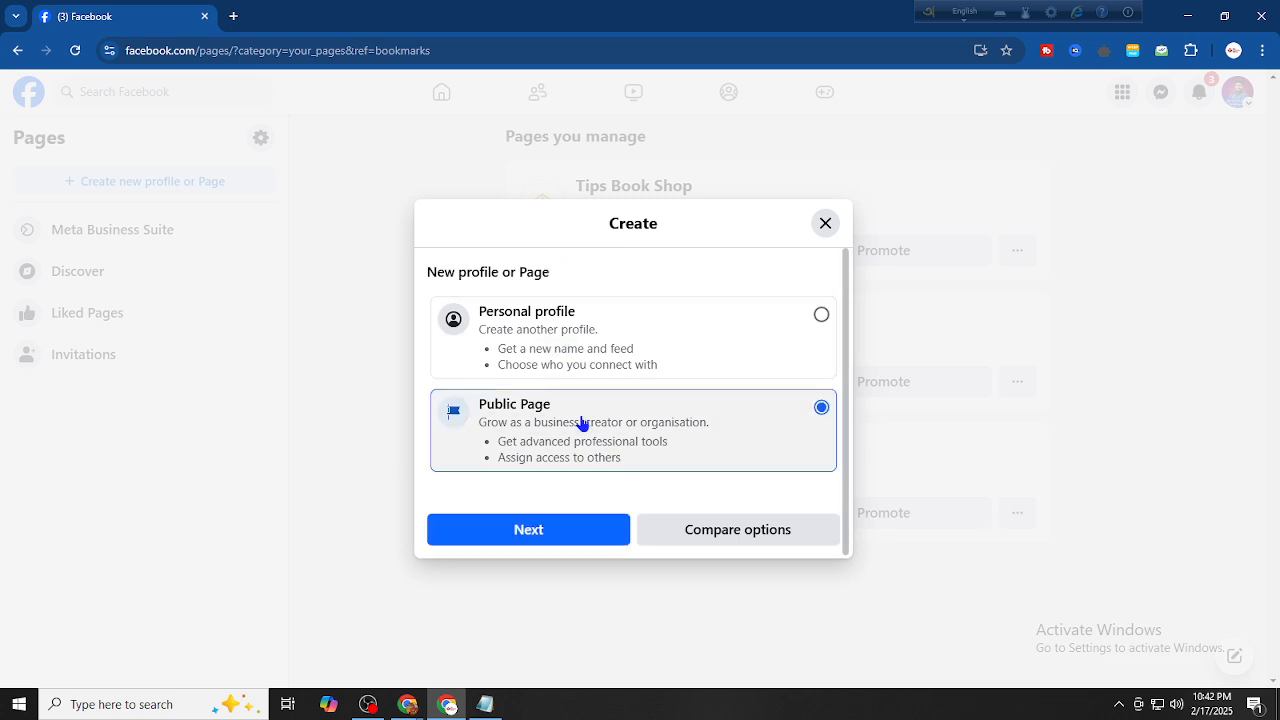
left_click(566, 532)
scroll(651, 524, "down", 2)
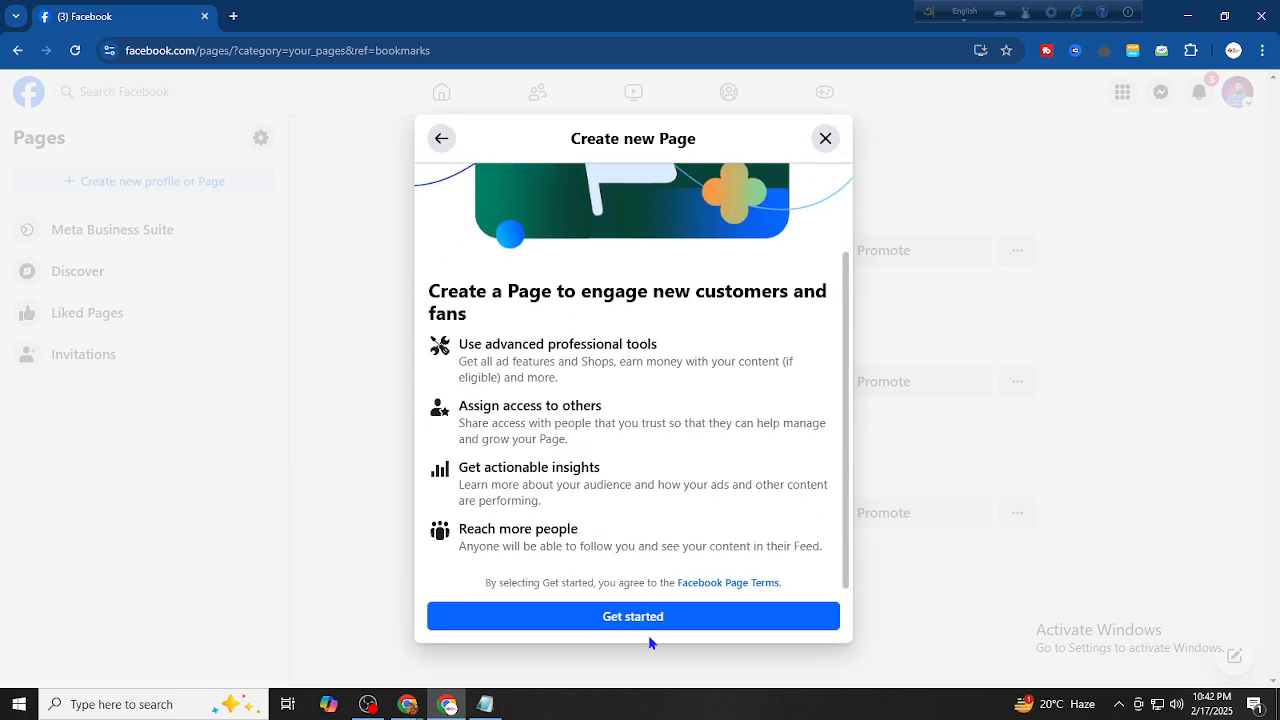
left_click(645, 620)
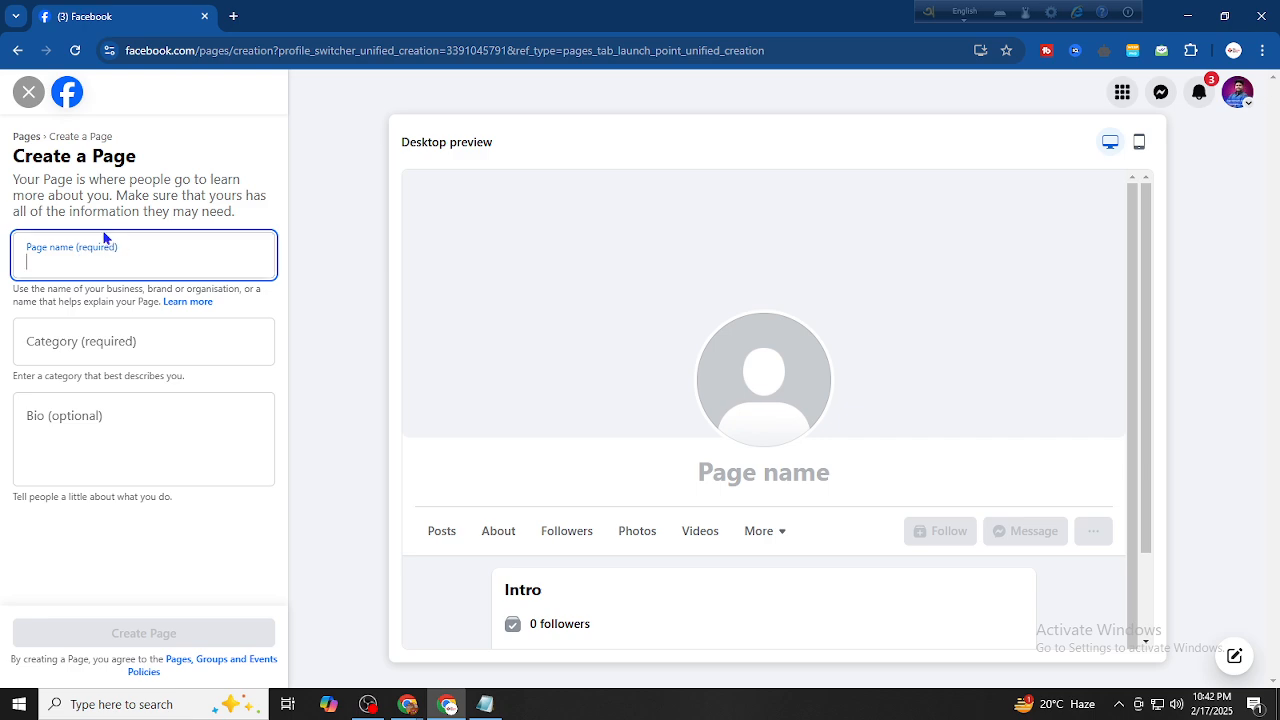
Copy 'FR Book Shop' from the notes and paste it as the Page name
left_click(485, 704)
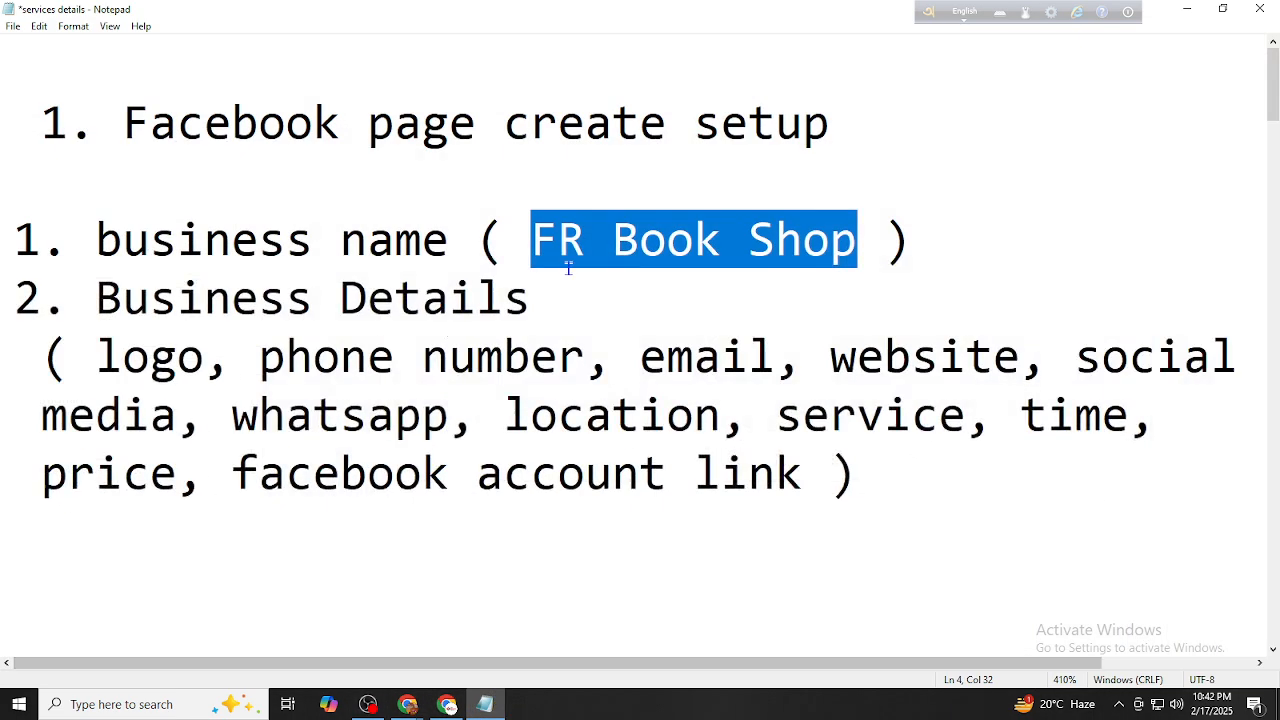
left_click(558, 255)
left_click_drag(531, 250, 850, 233)
key("ctrl+c")
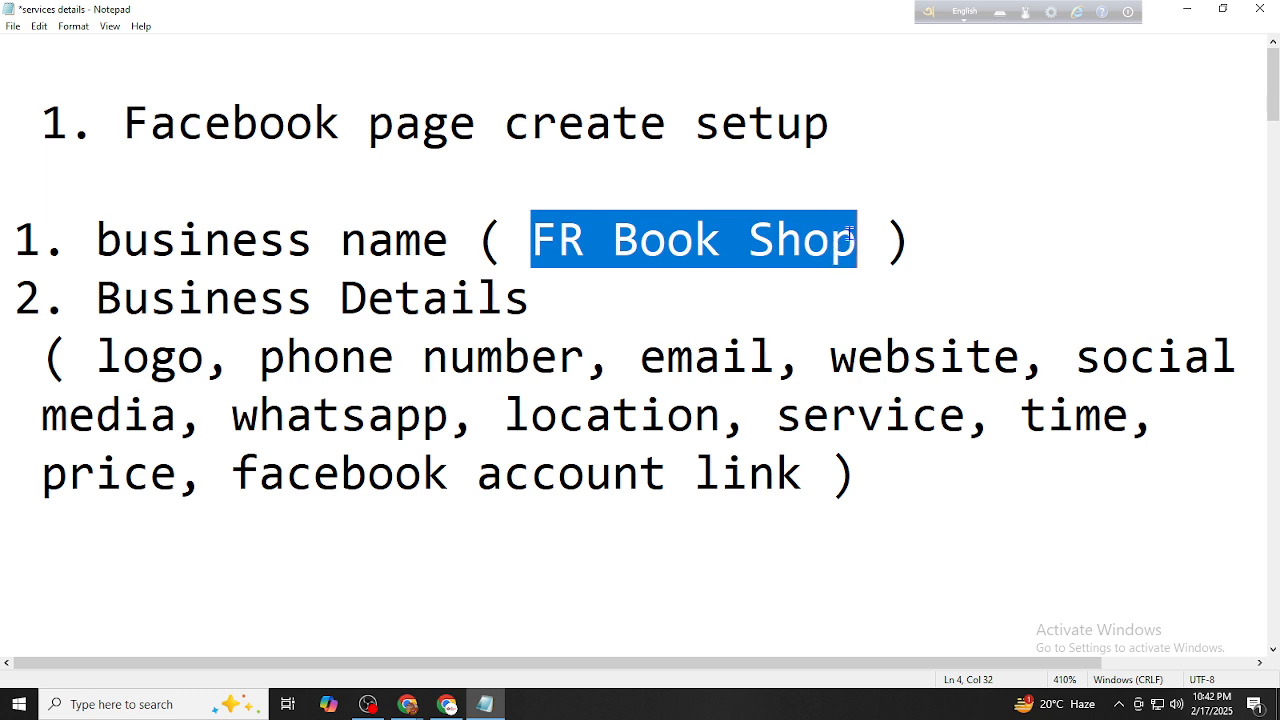
left_click(1186, 9)
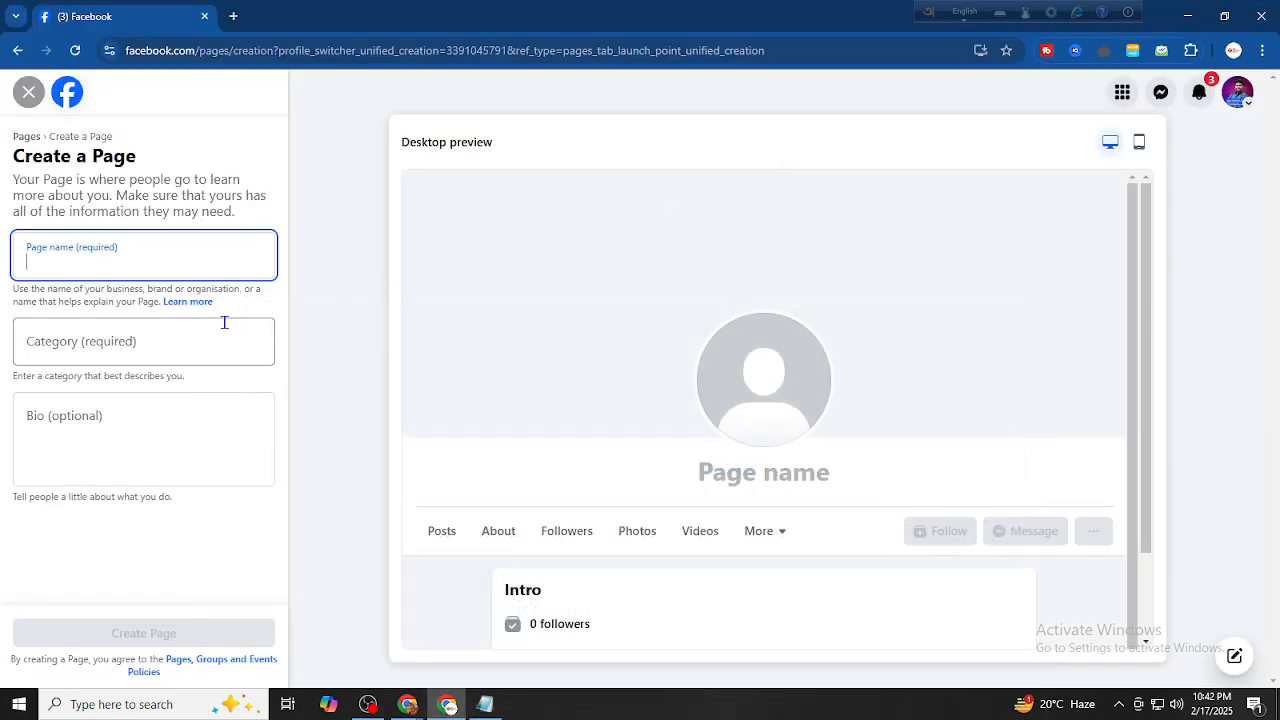
key("ctrl+v")
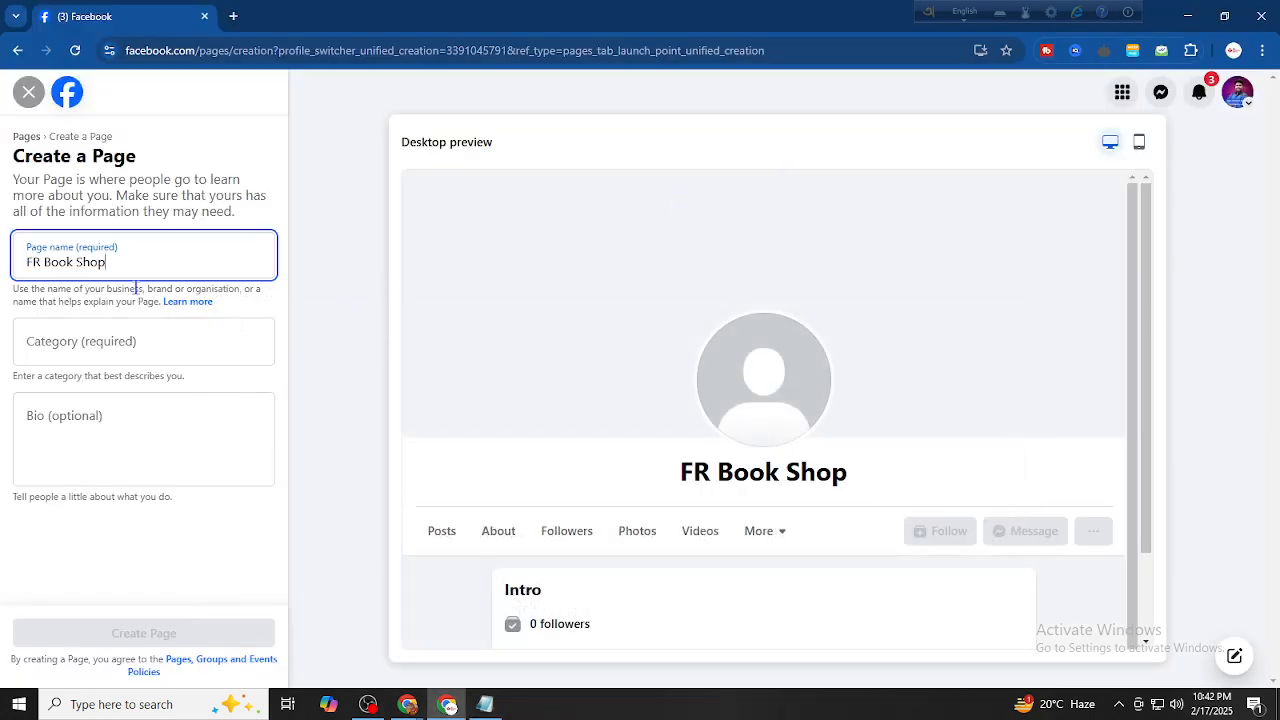
Set the page categories to Book shop and Book
left_click(120, 341)
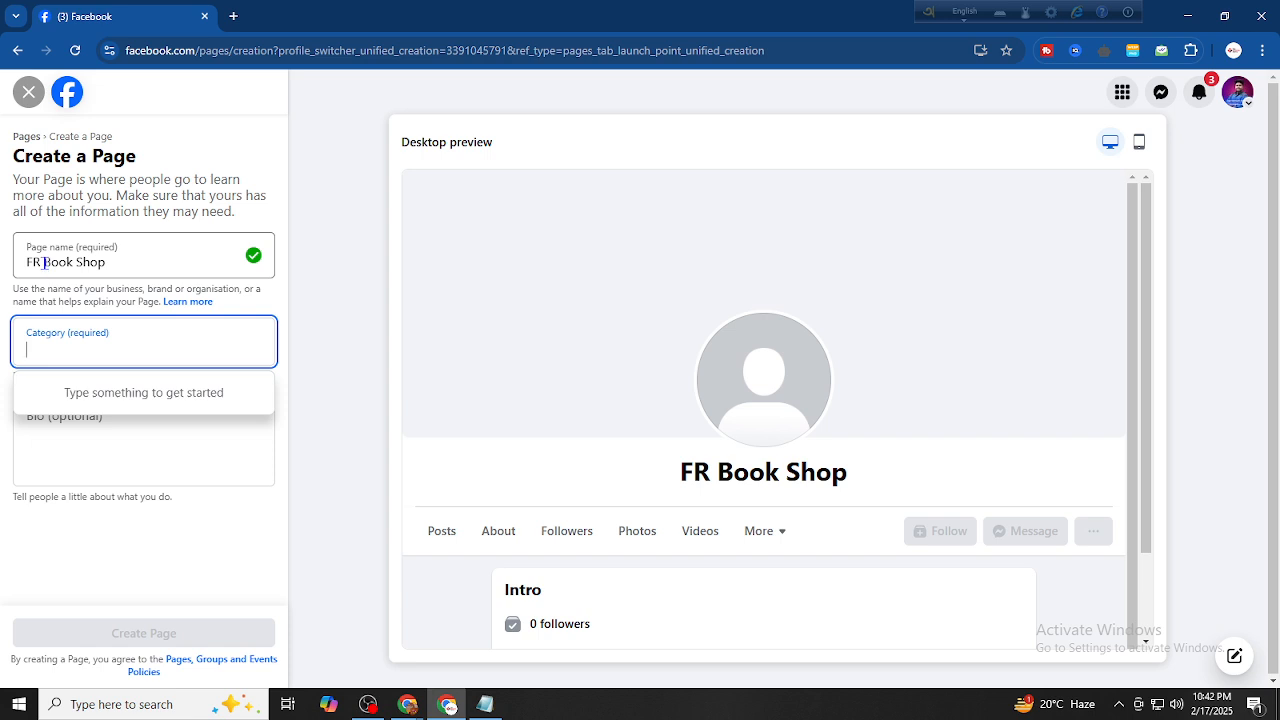
left_click_drag(44, 262, 137, 263)
left_click(114, 336)
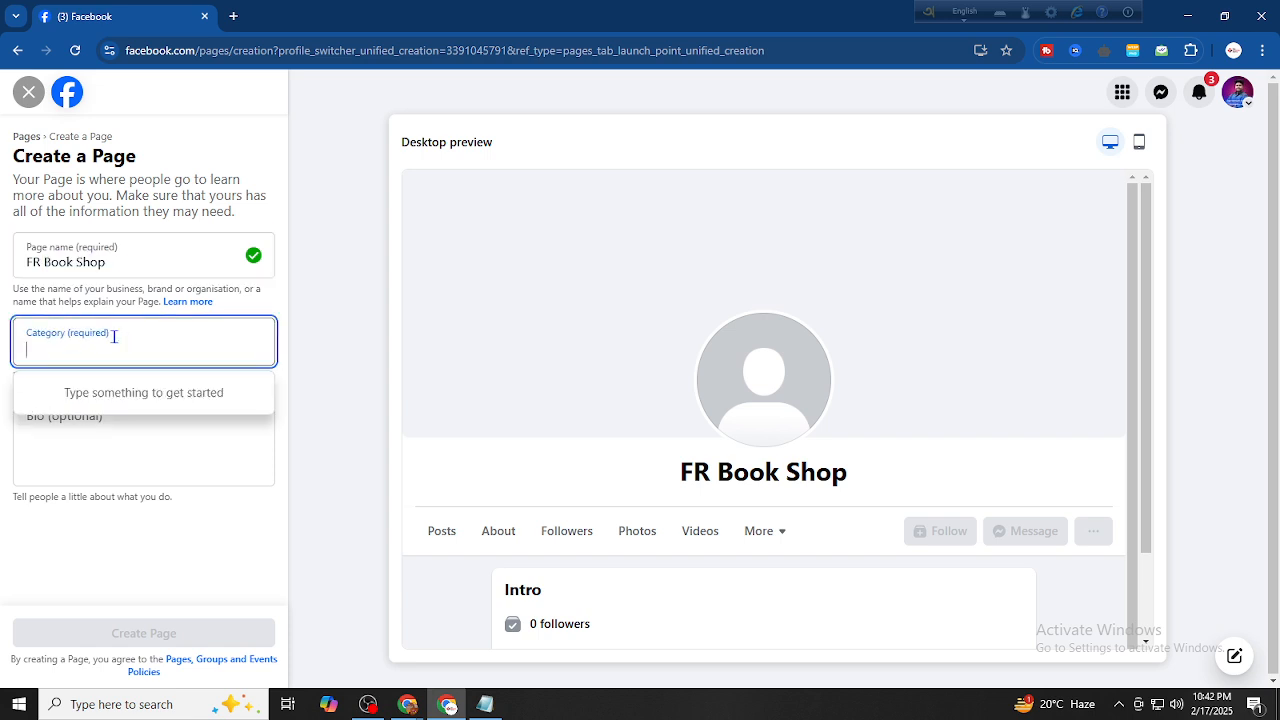
type("boo")
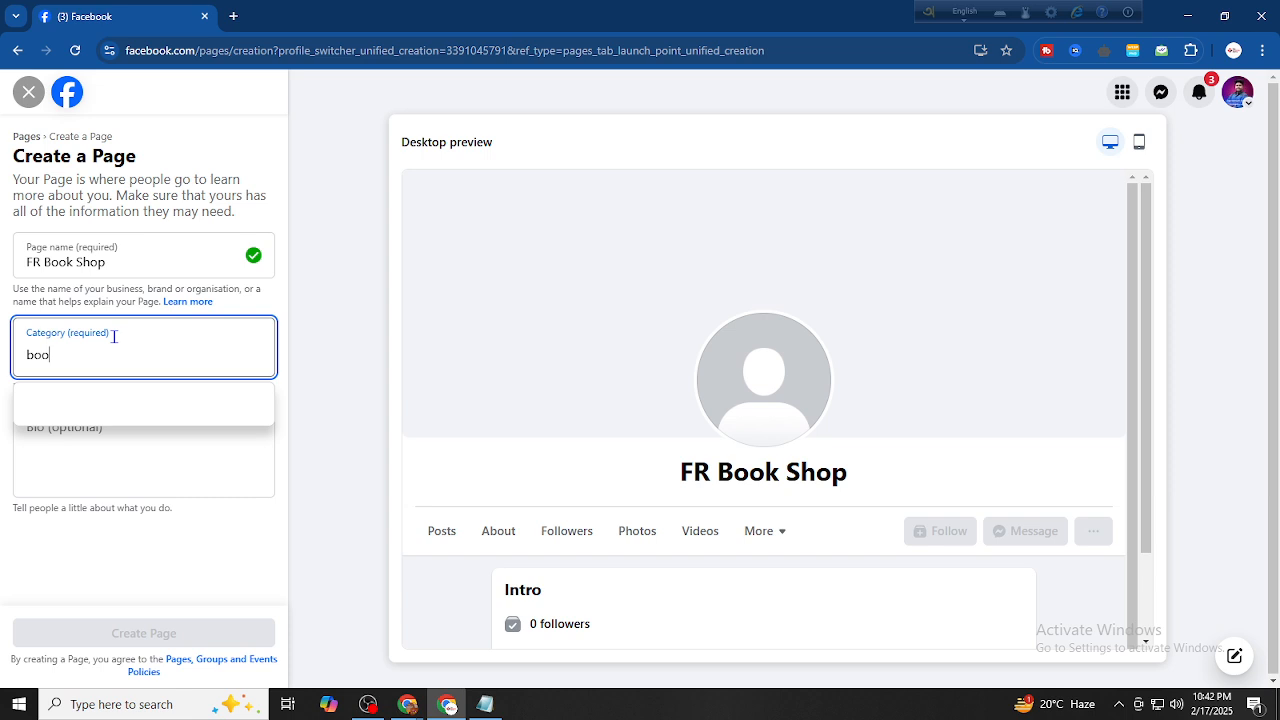
type("k shop")
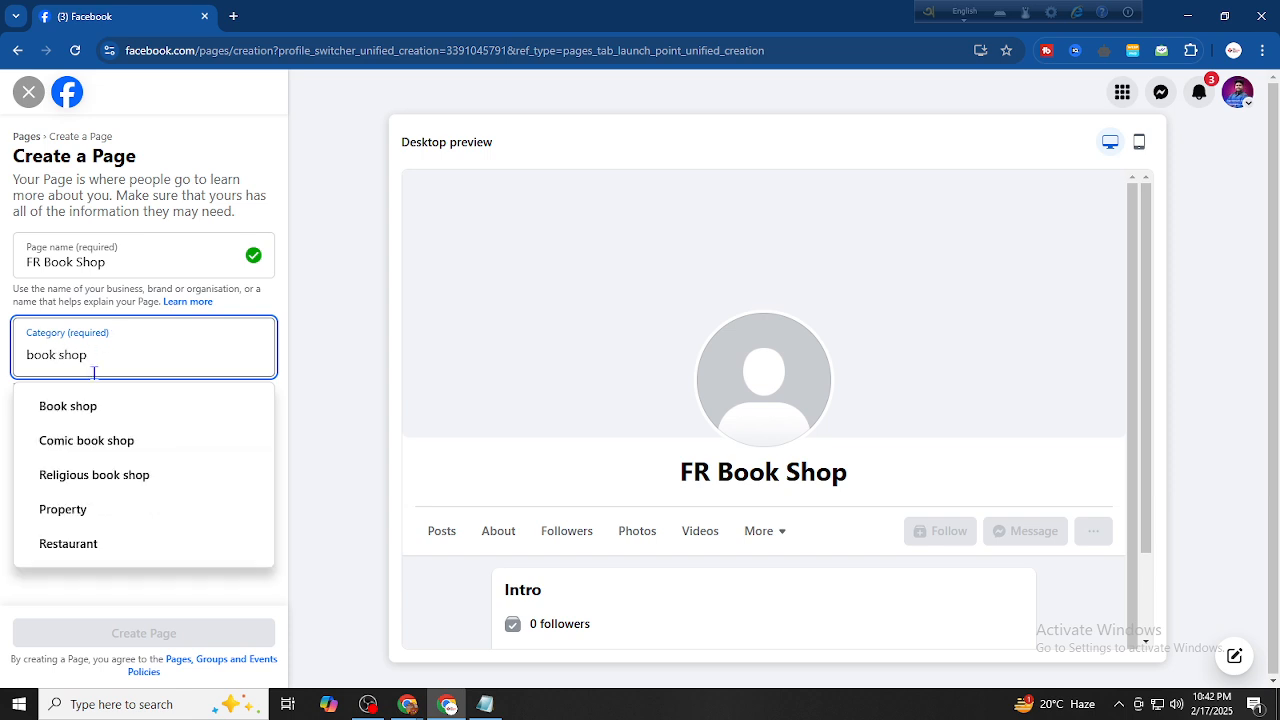
left_click(91, 407)
type("book")
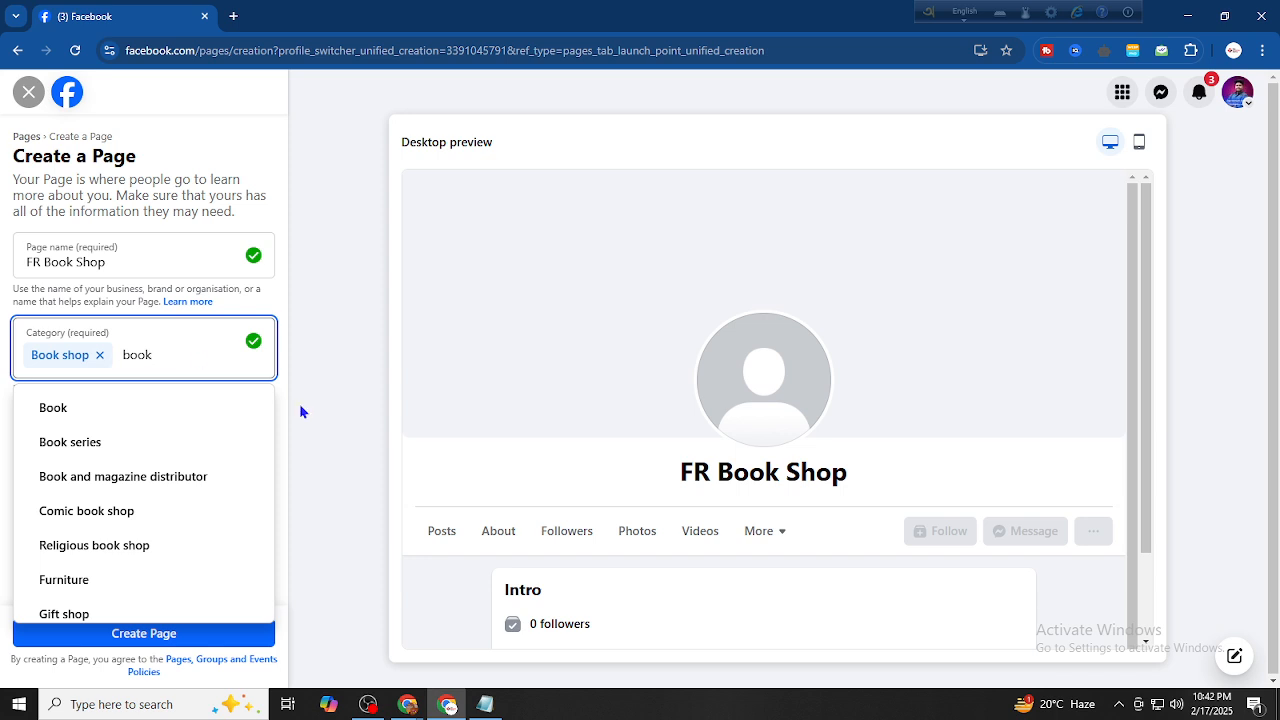
scroll(172, 489, "down", 1)
scroll(160, 470, "up", 1)
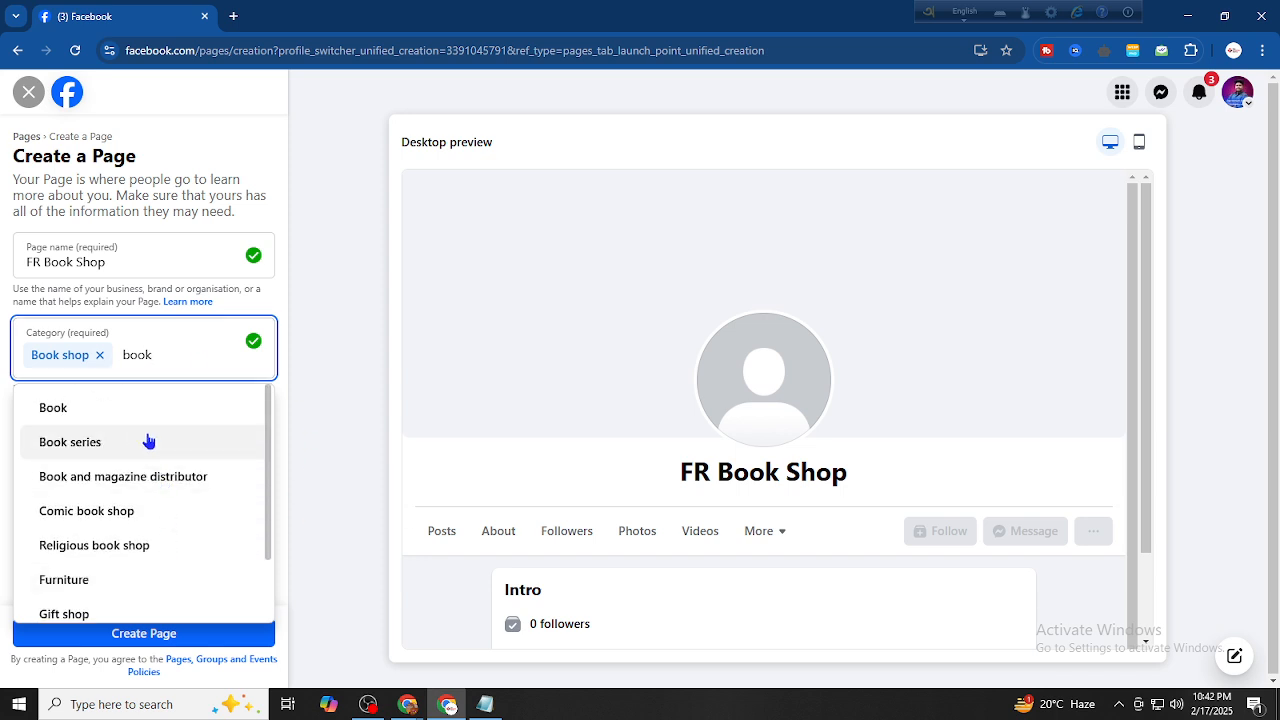
left_click(141, 412)
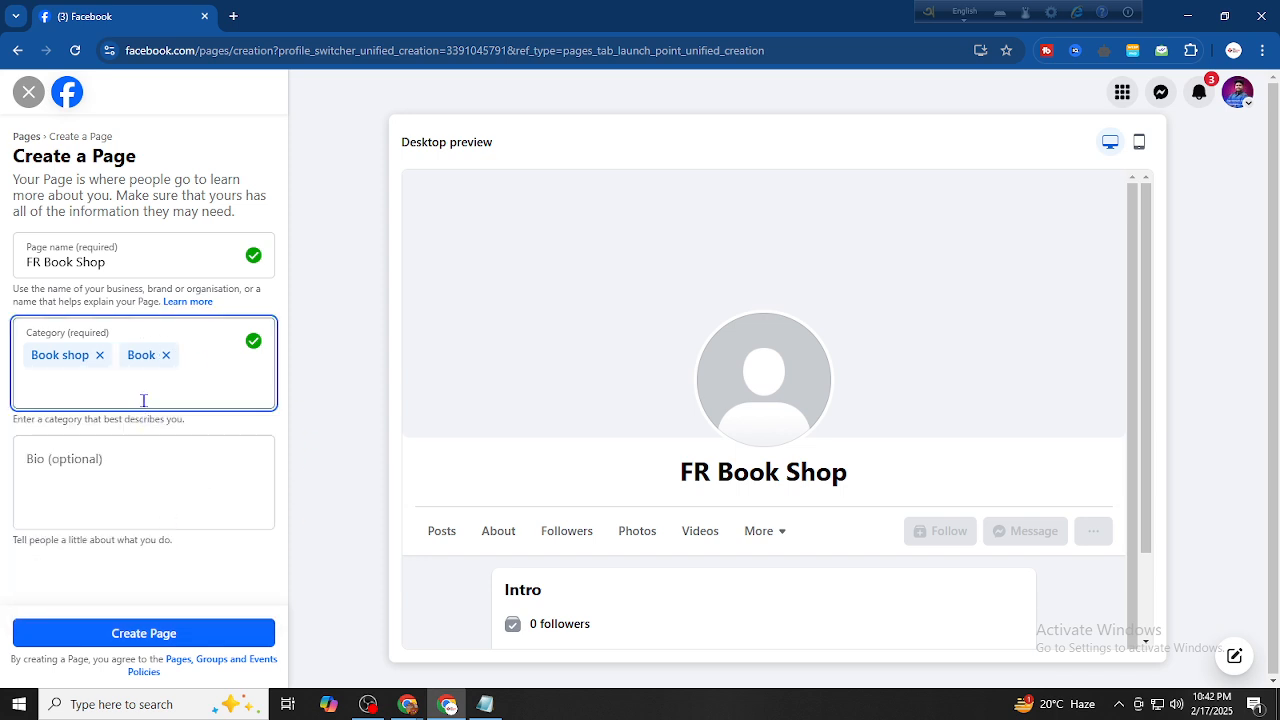
left_click(109, 465)
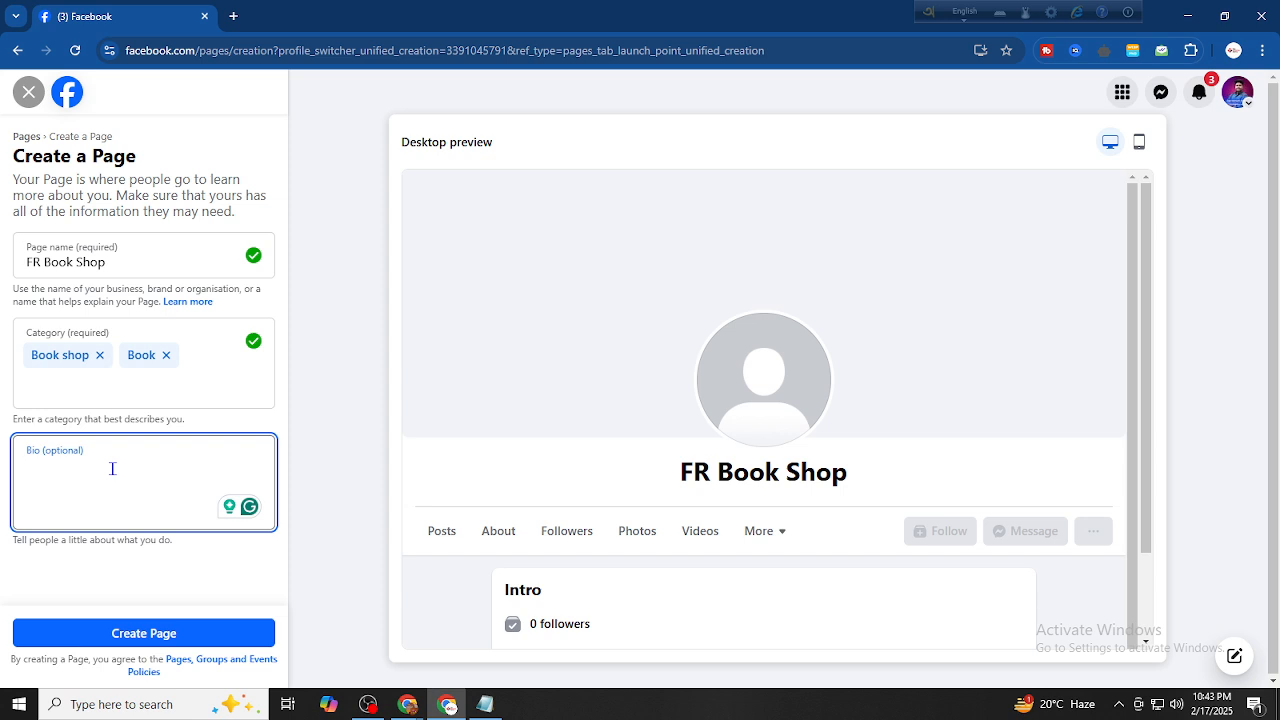
Begin the bio with 'Welcome to FR Book Shop. From', pasting the name from clipboard history
left_click_drag(5, 538, 183, 548)
left_click(142, 485)
type("Welcome to")
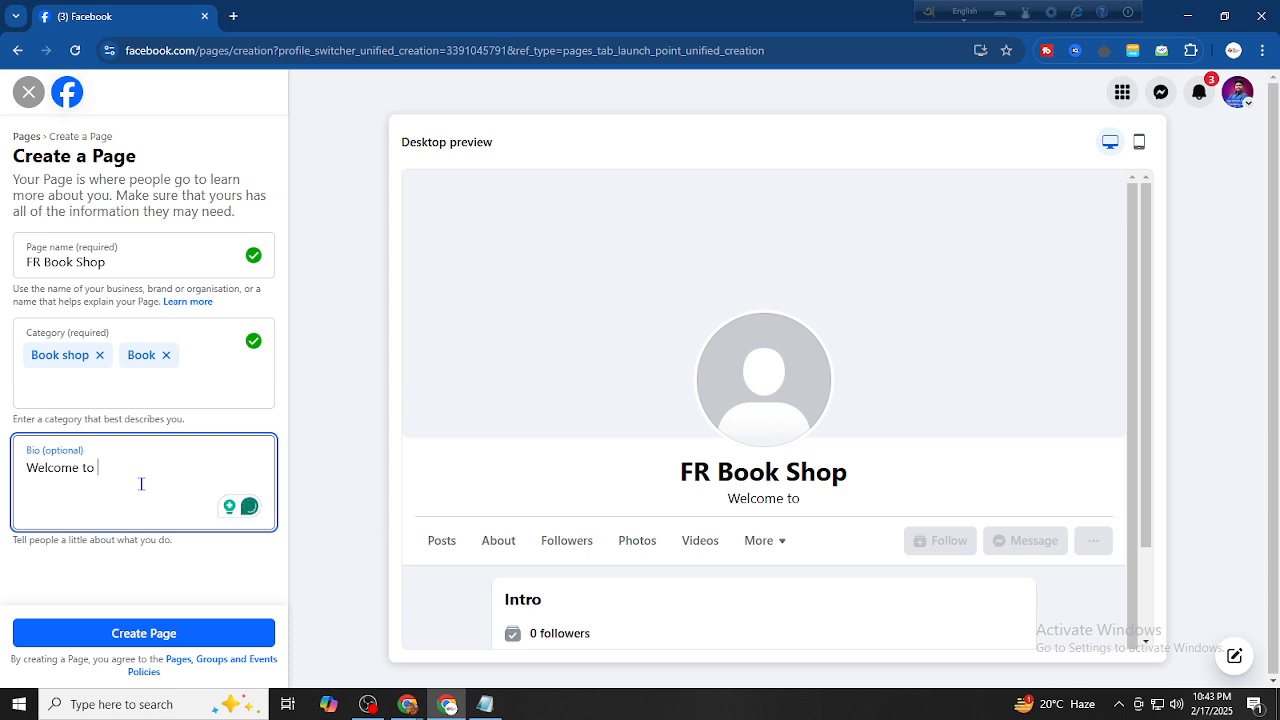
key("super+v")
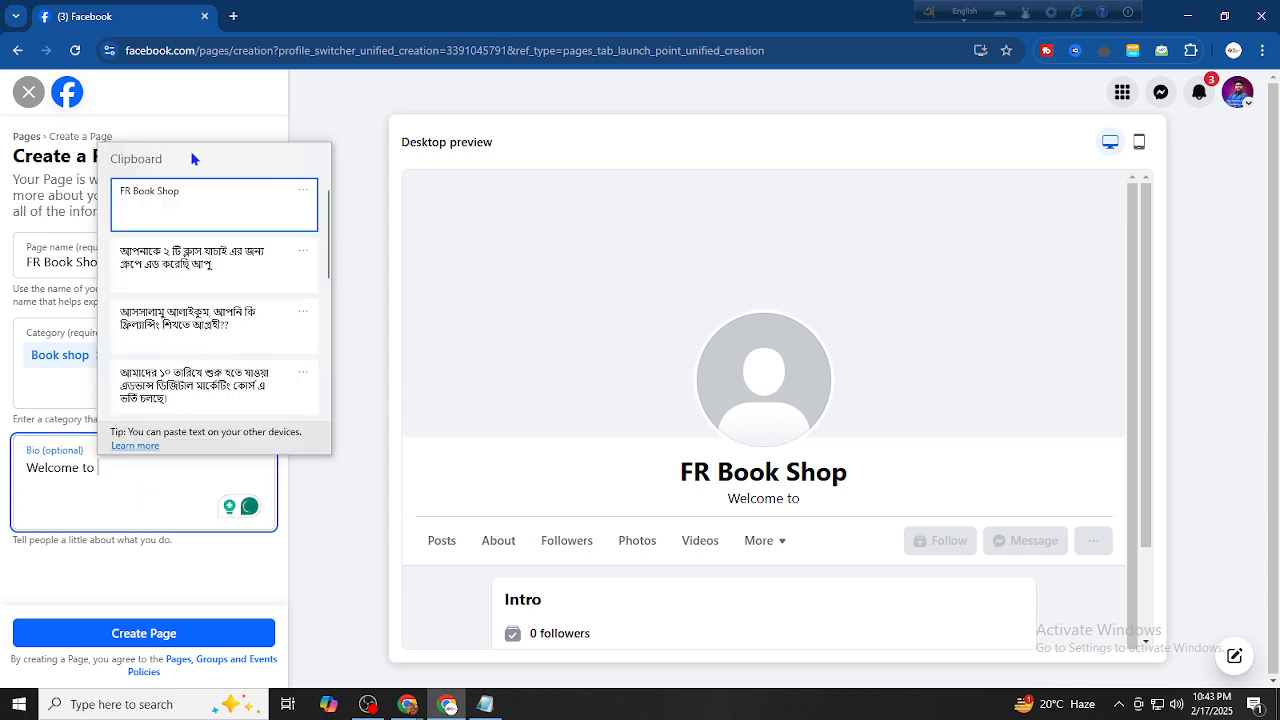
left_click(196, 203)
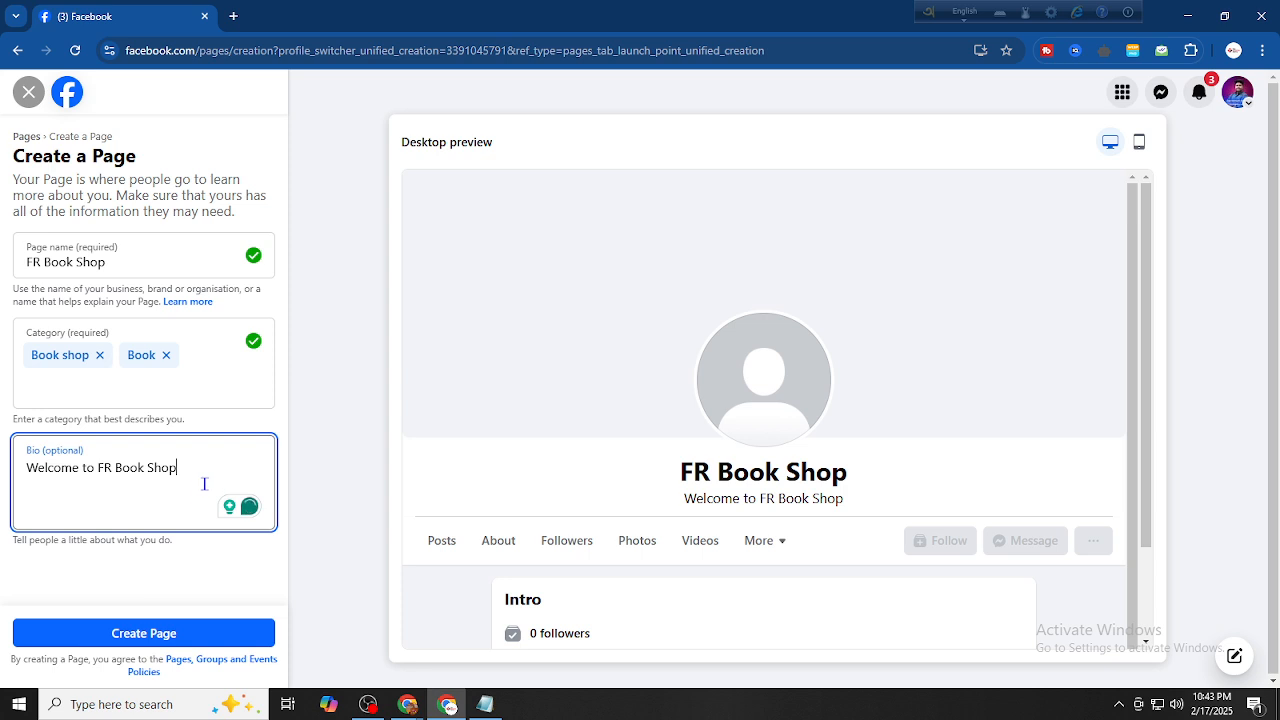
type(". H")
key("BackSpace")
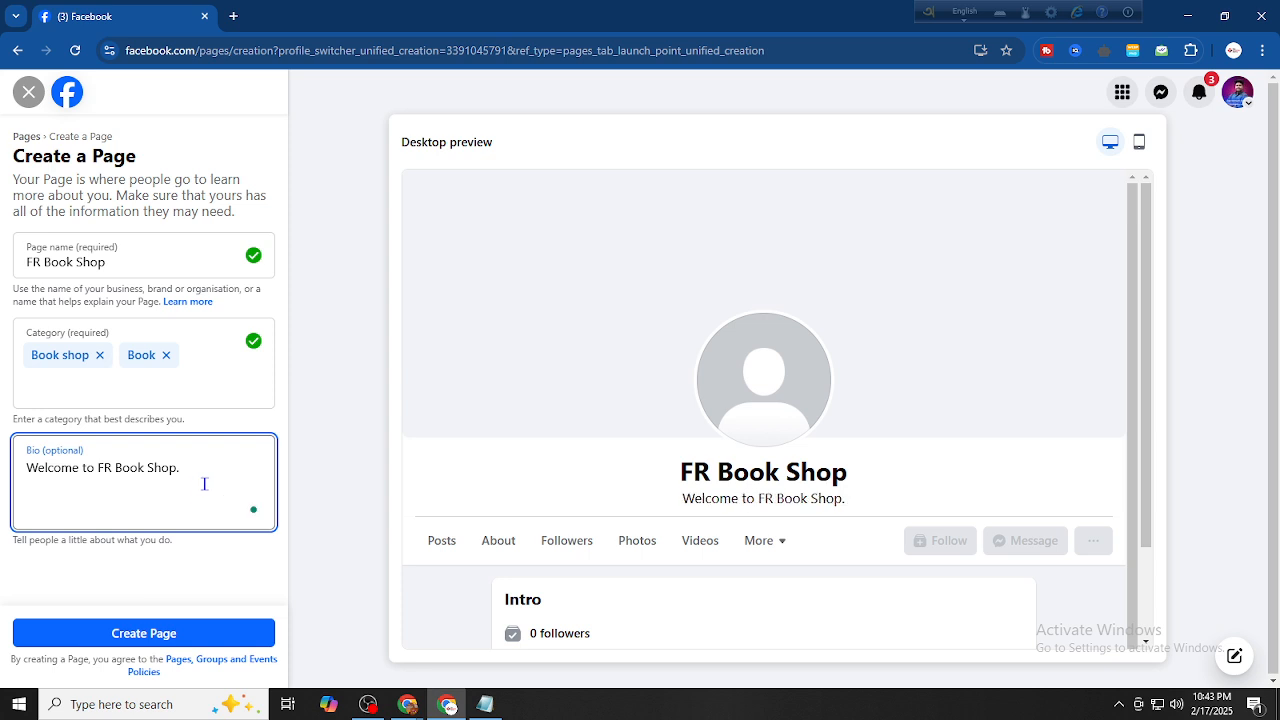
type("From")
Finish the bio with 'here you can buy all types of books. Order Now'
type("he")
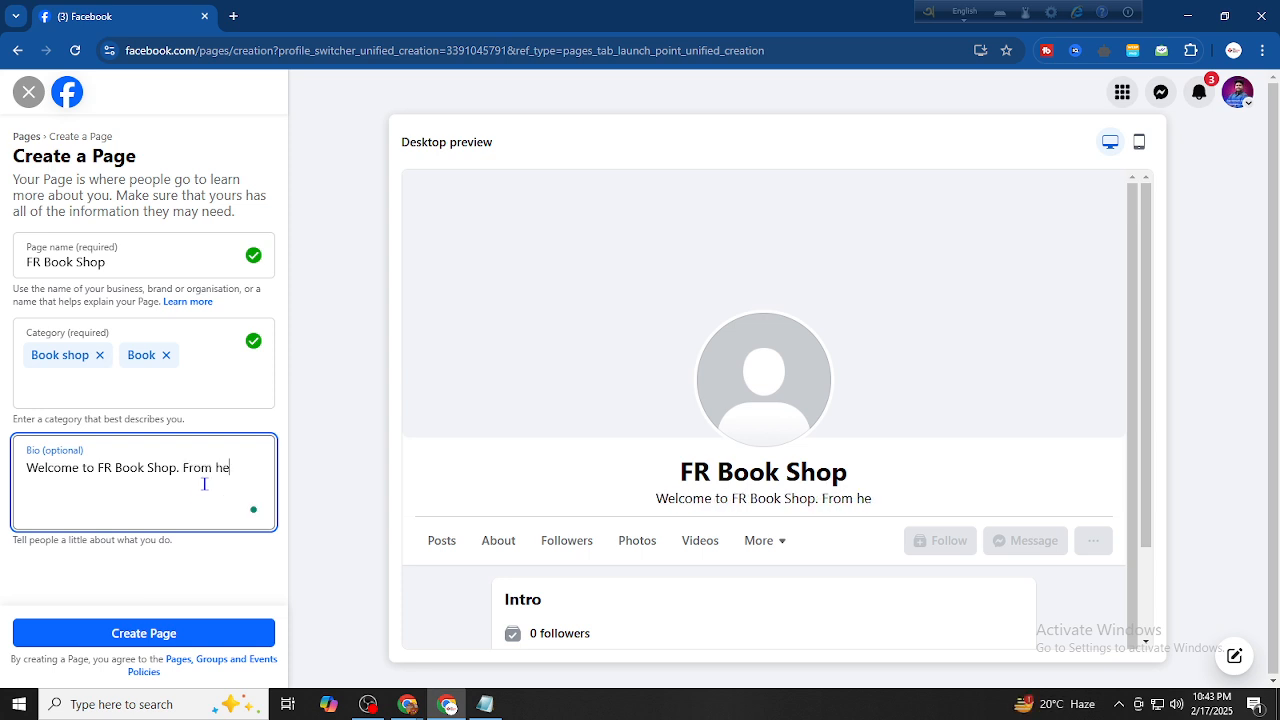
type("re you ")
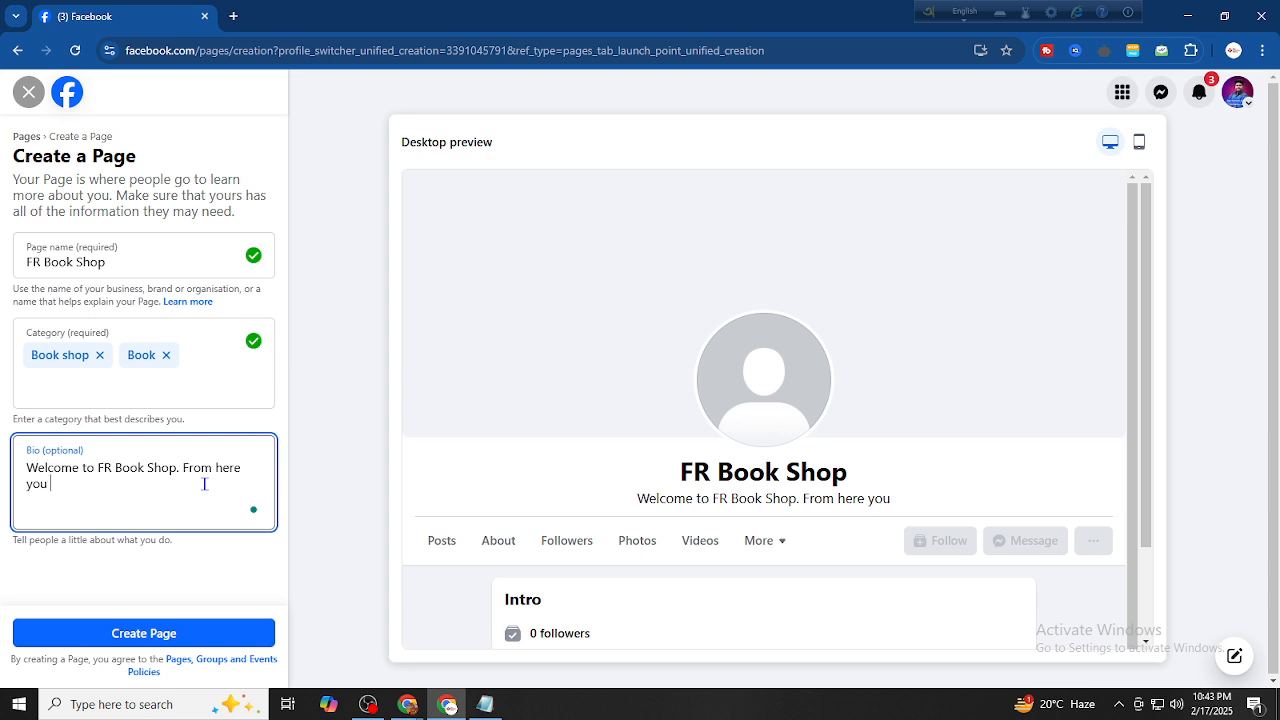
type("can byr")
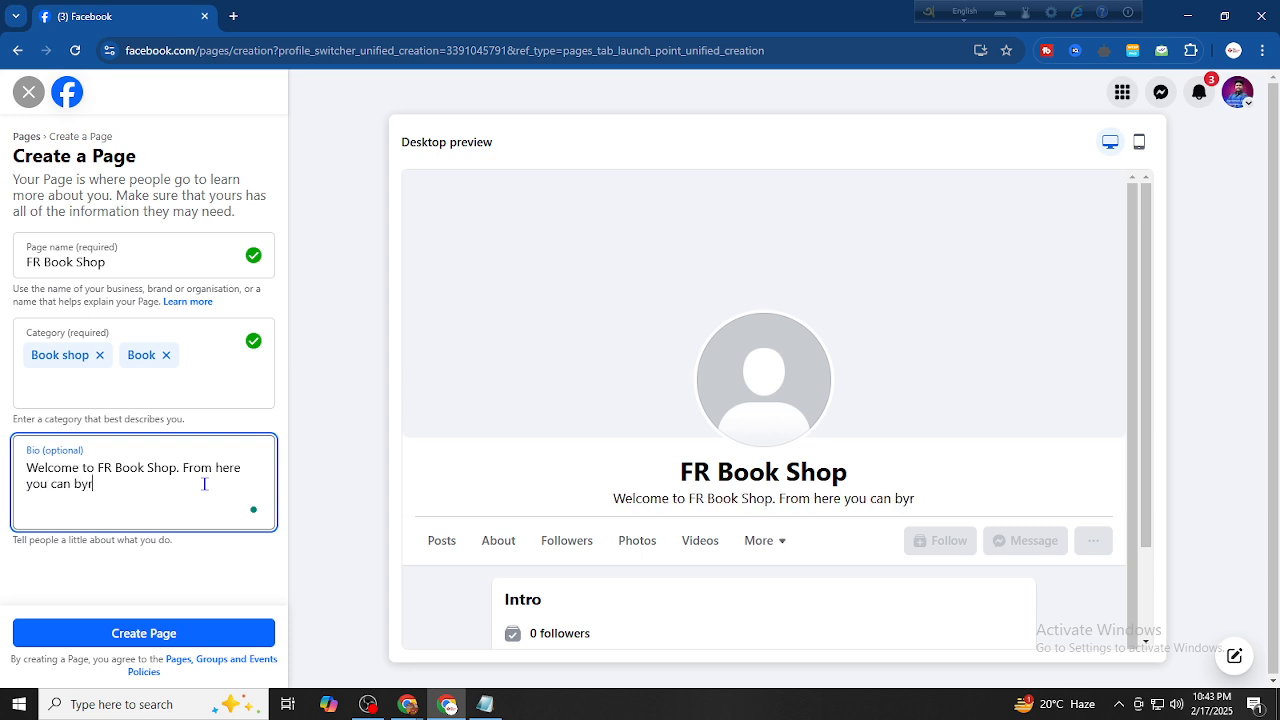
key("BackSpace")
key("BackSpace")
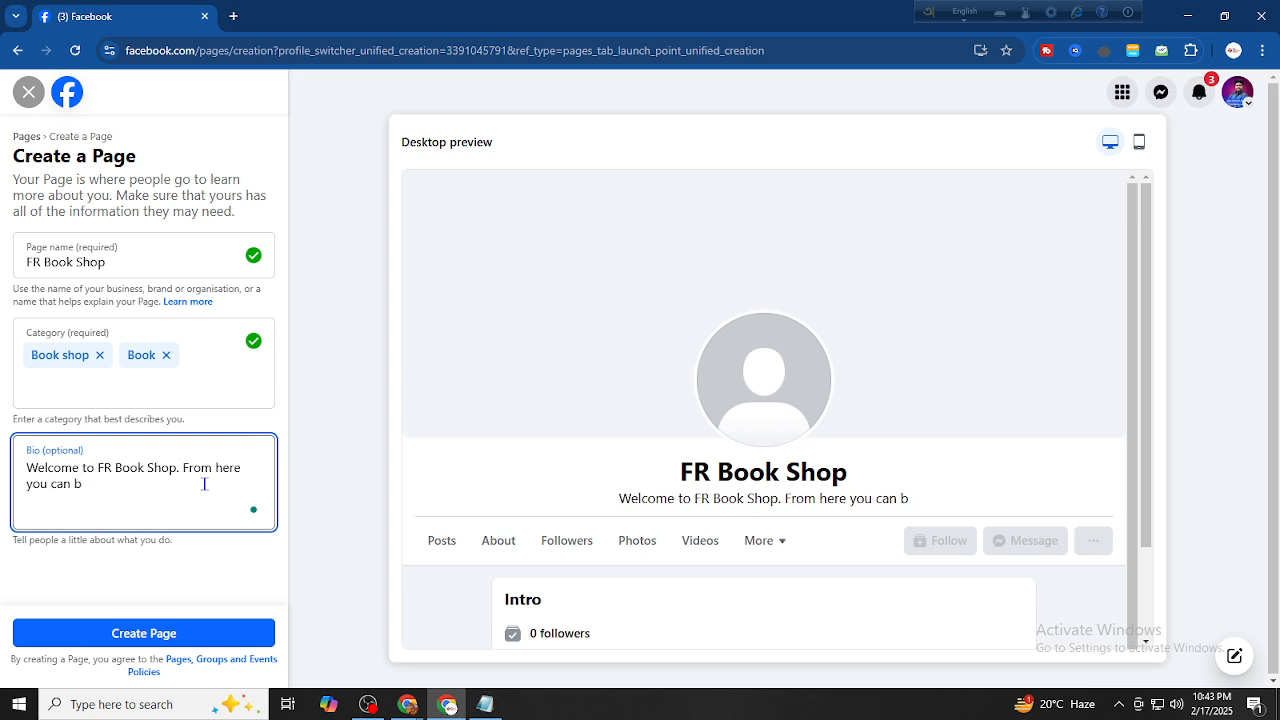
type("y")
key("BackSpace")
type("u")
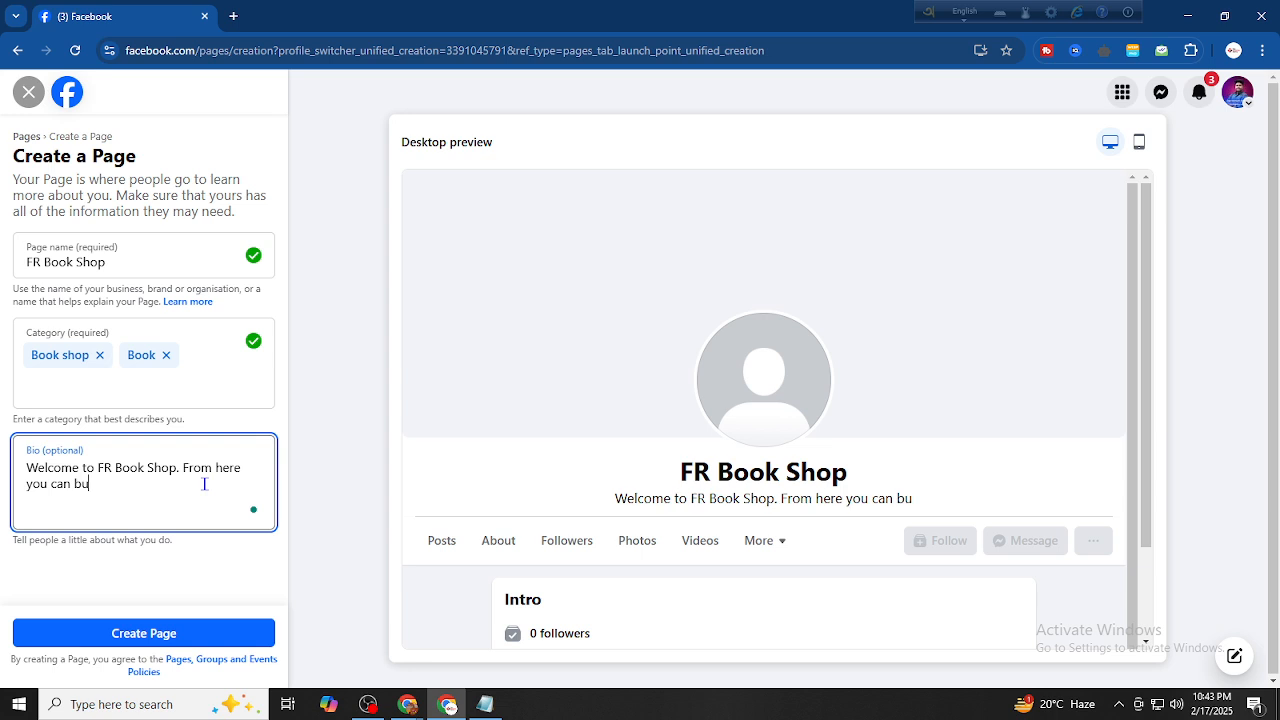
type("y all tyips")
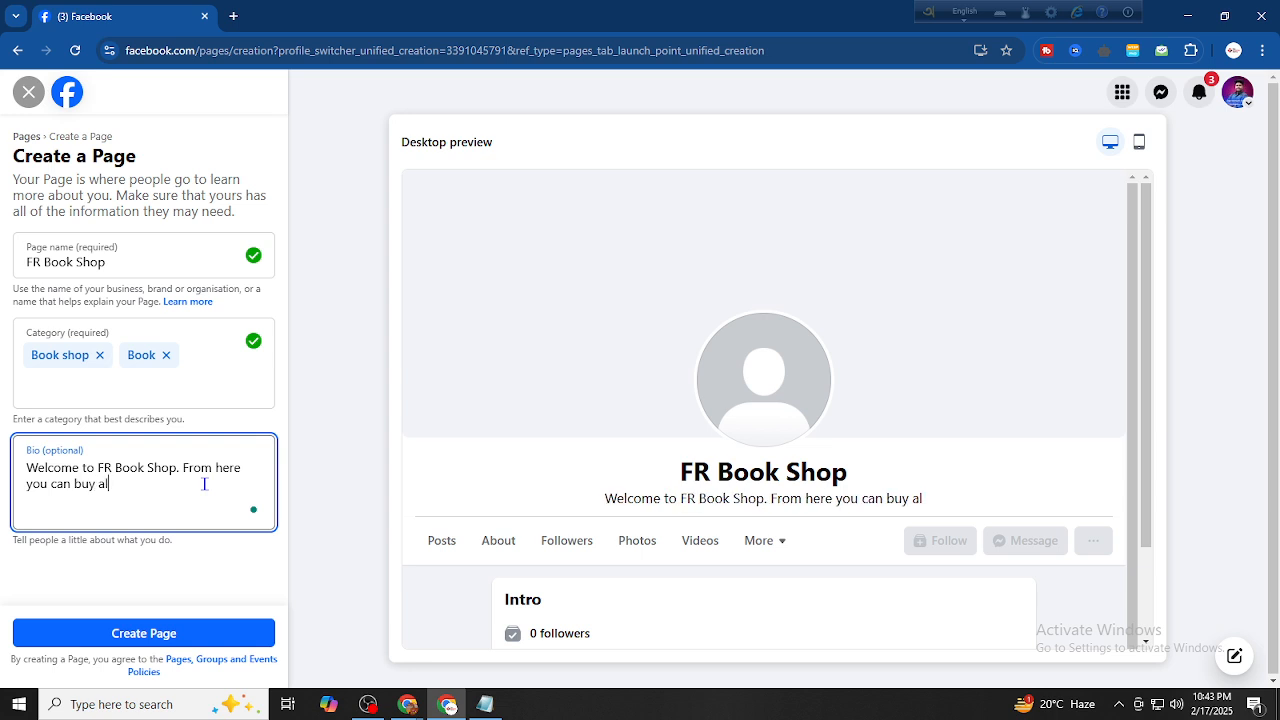
key("BackSpace")
key("BackSpace")
key("BackSpace")
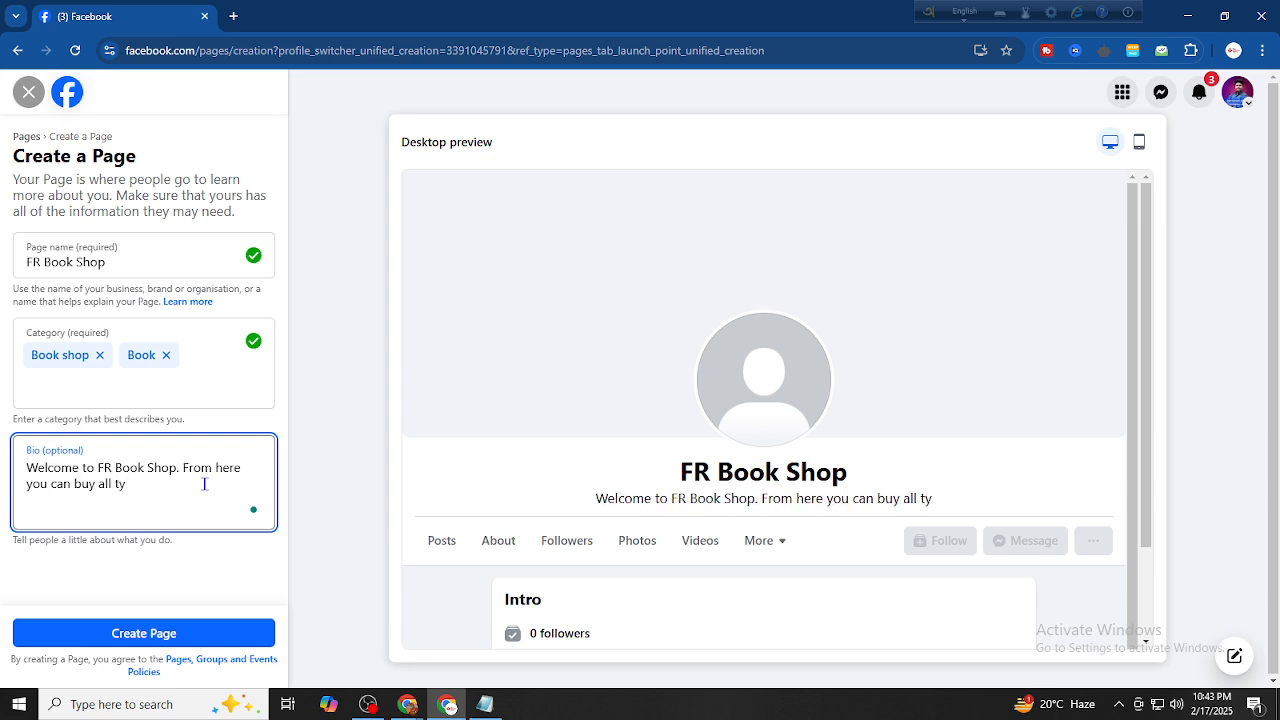
type("pes of ")
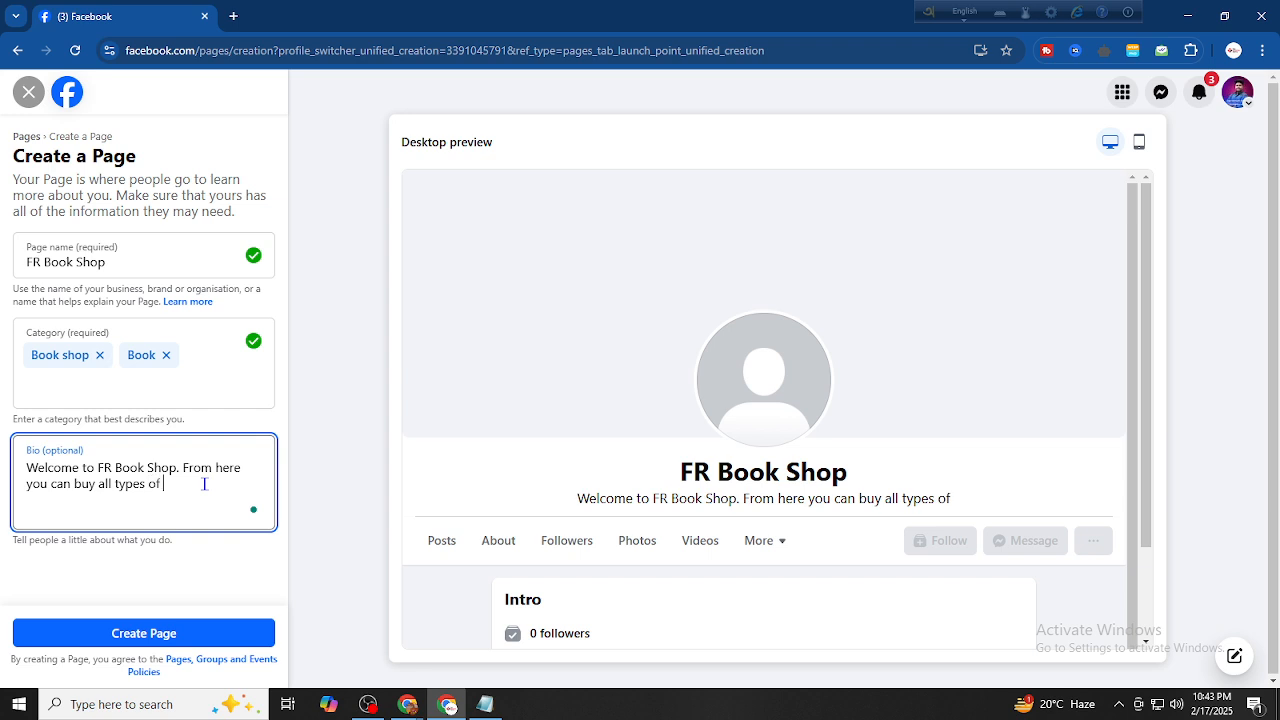
type("books.")
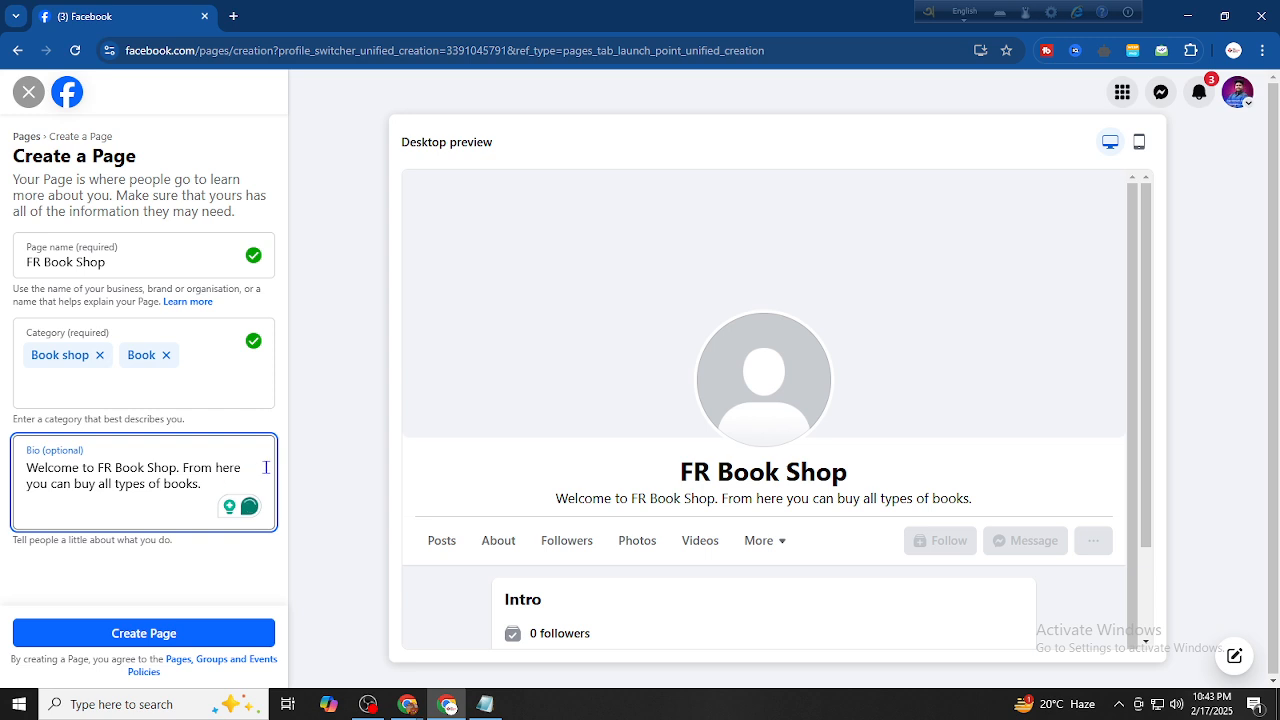
type("Or")
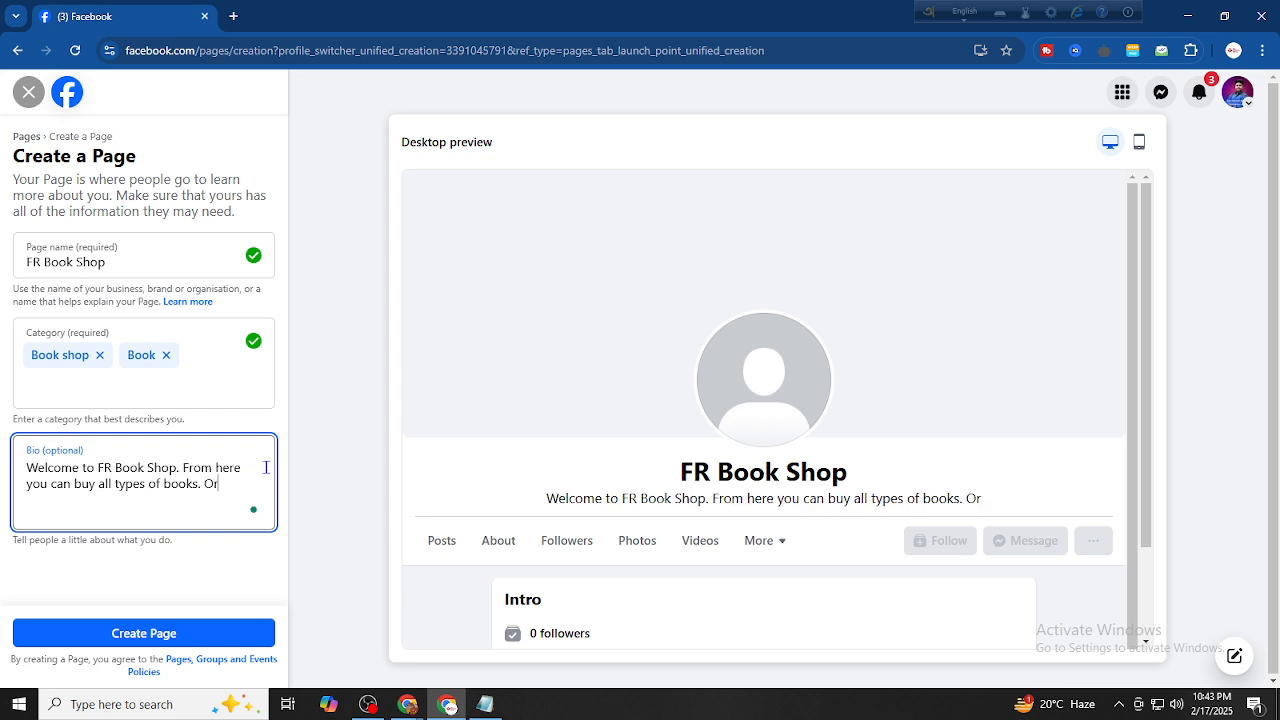
type("der N")
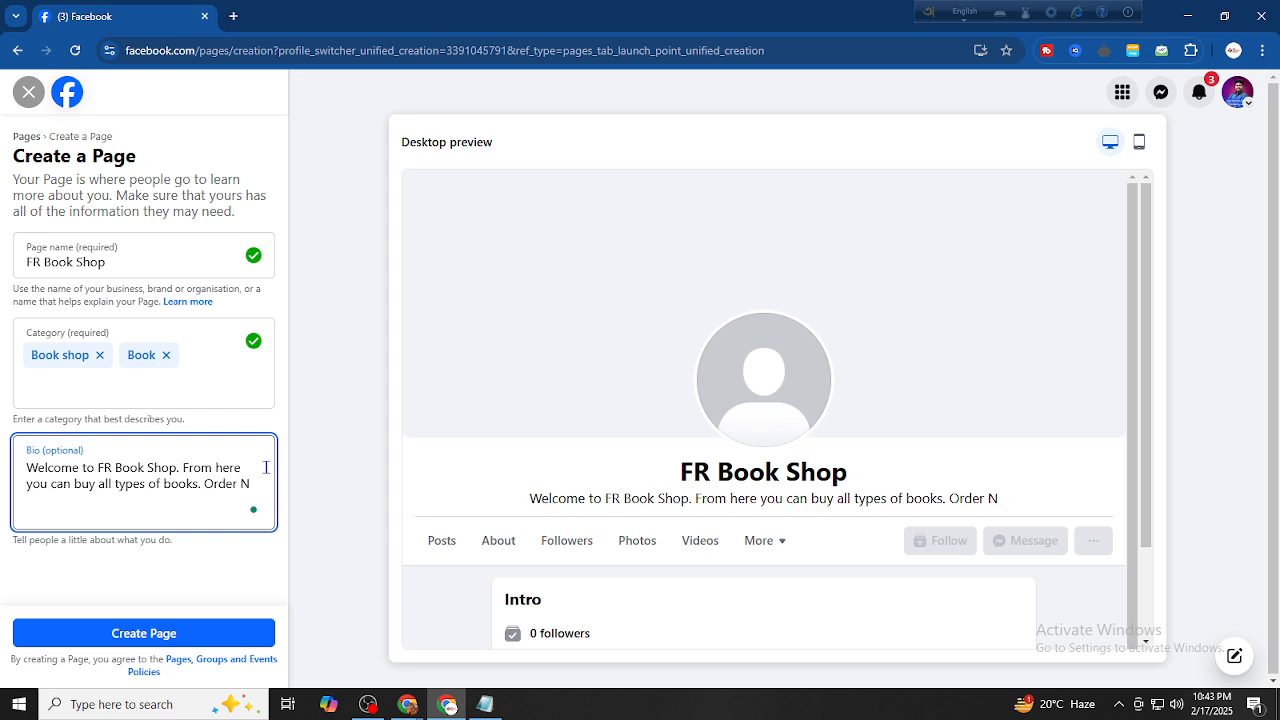
type("ow")
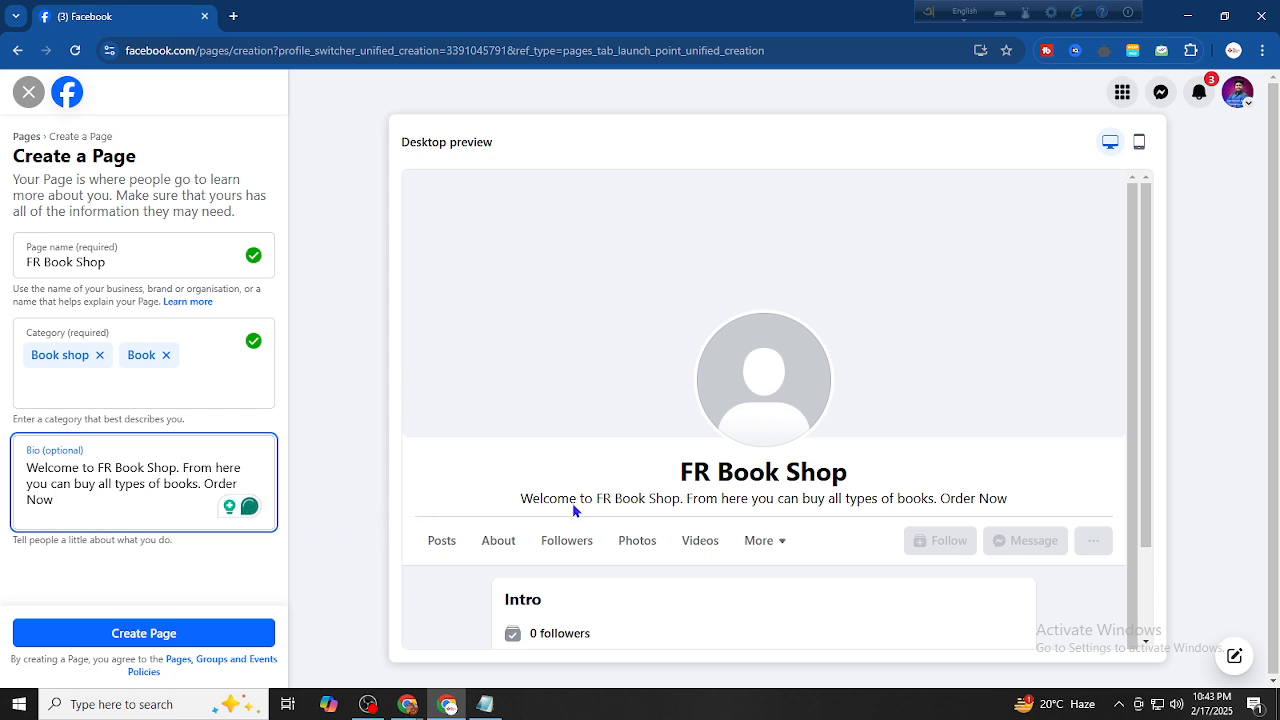
Check the FR Book Shop name in the bio and its desktop preview, then create the Page
left_click_drag(26, 261, 110, 262)
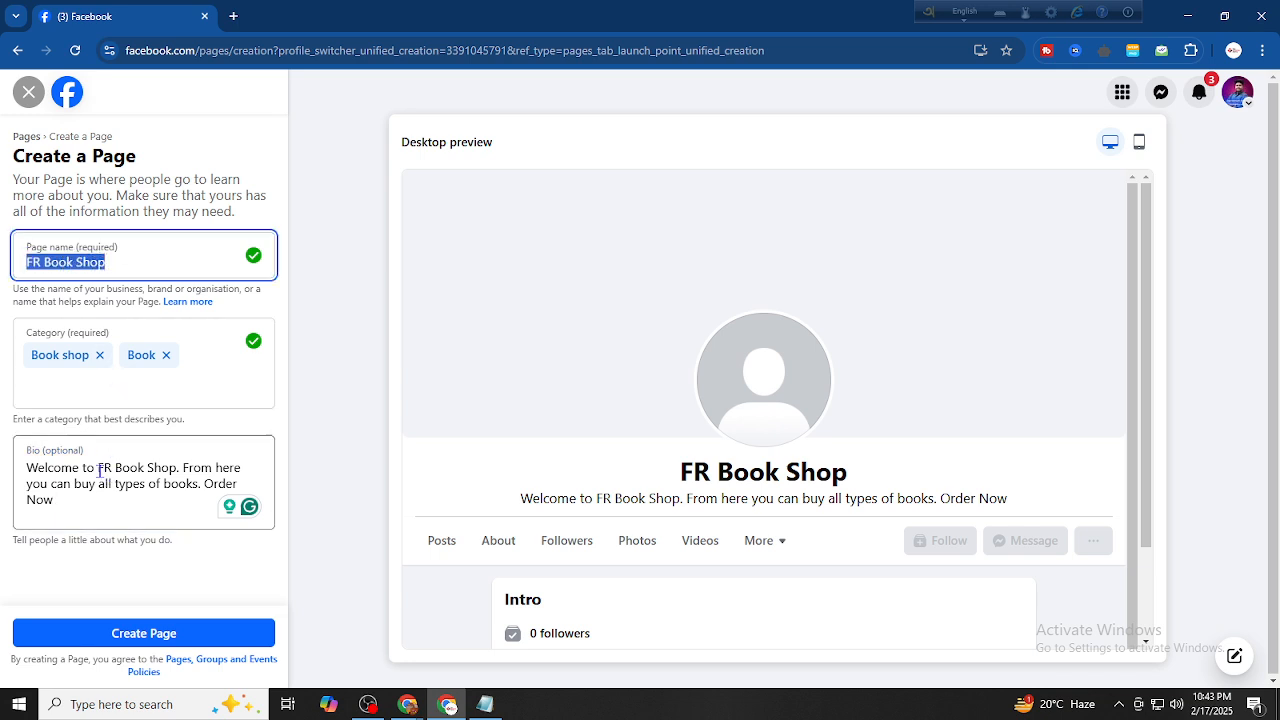
left_click_drag(99, 467, 173, 470)
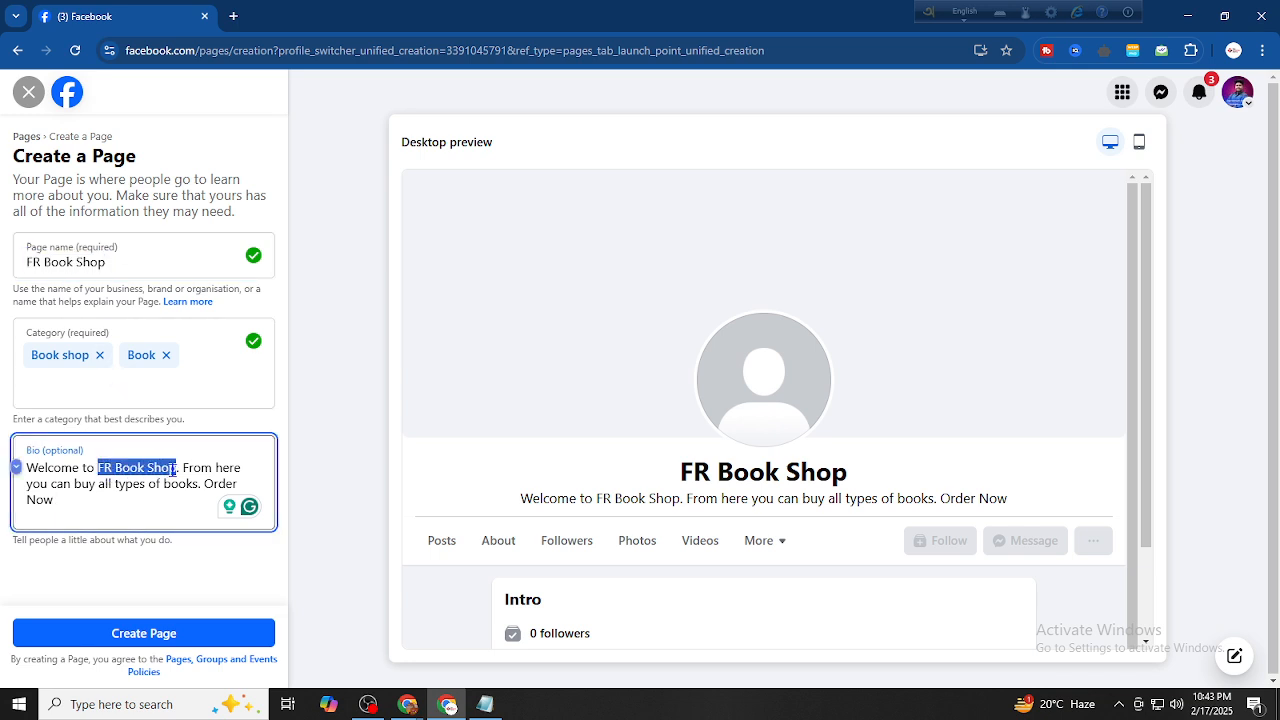
left_click(170, 572)
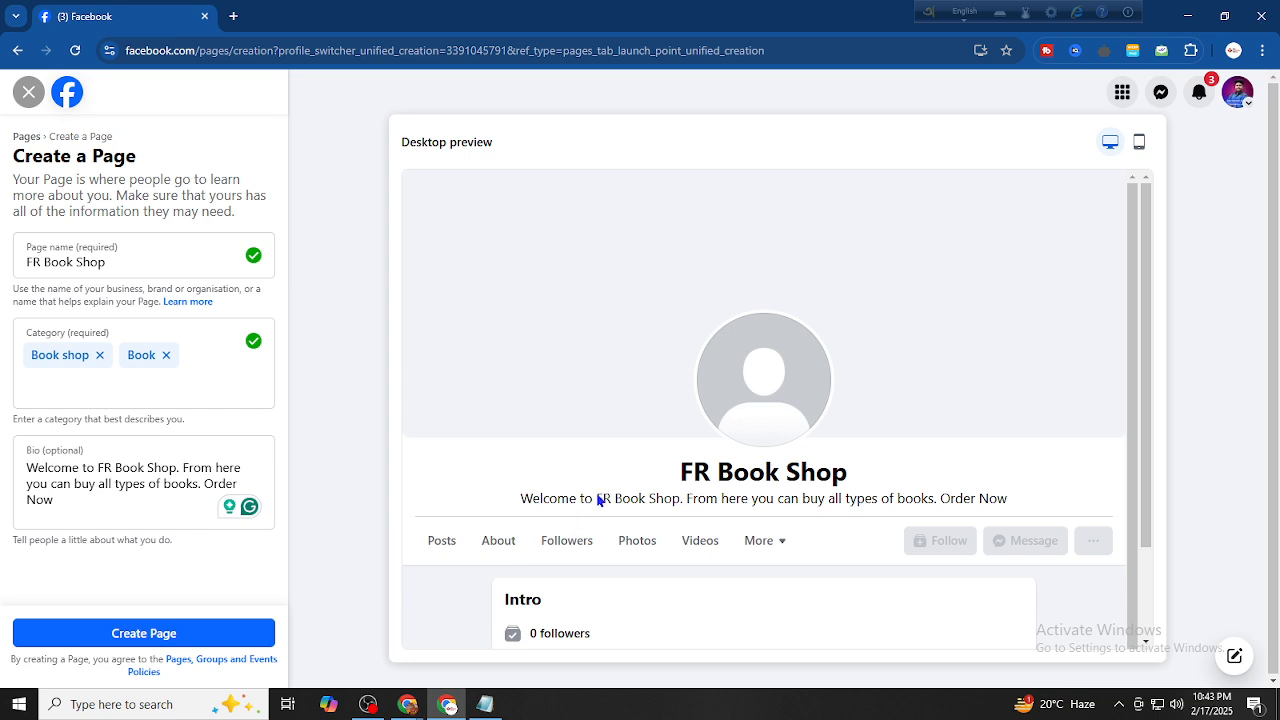
left_click_drag(596, 494, 679, 507)
left_click_drag(584, 498, 677, 507)
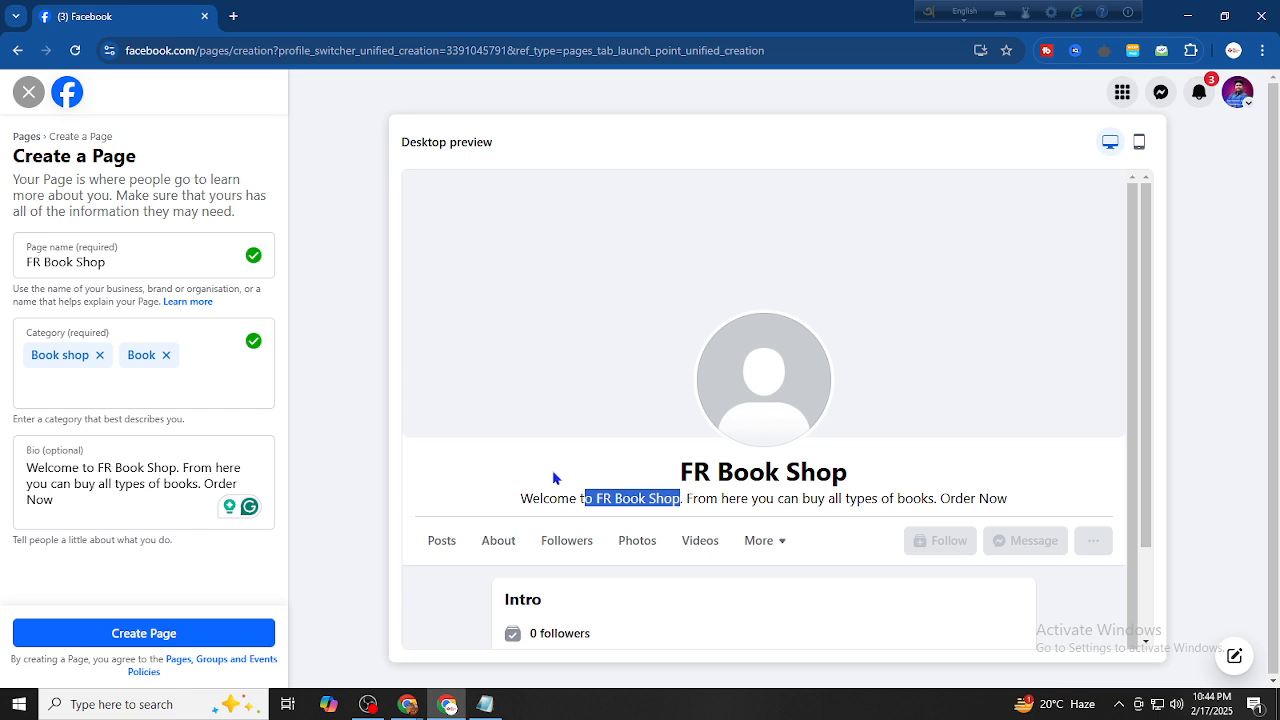
left_click(555, 478)
left_click(143, 632)
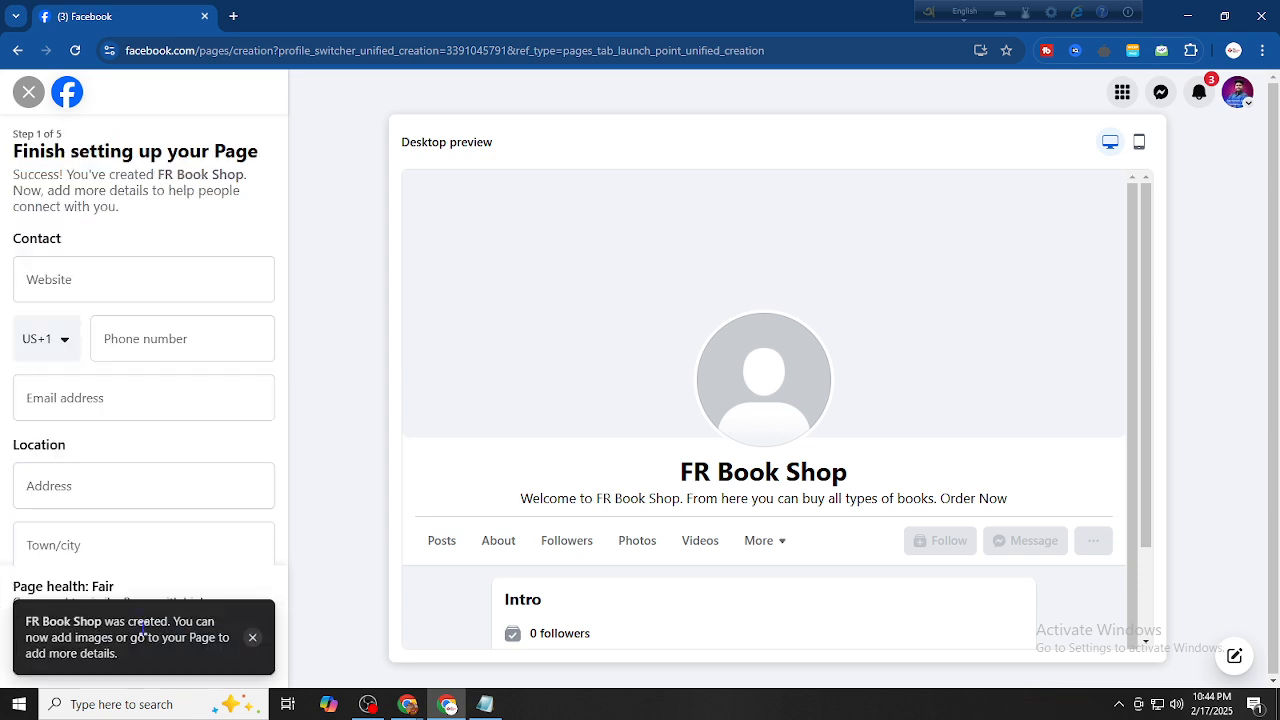
Read the page-created and page health messages, then exit the Finish setting up your Page steps
left_click_drag(40, 622, 150, 656)
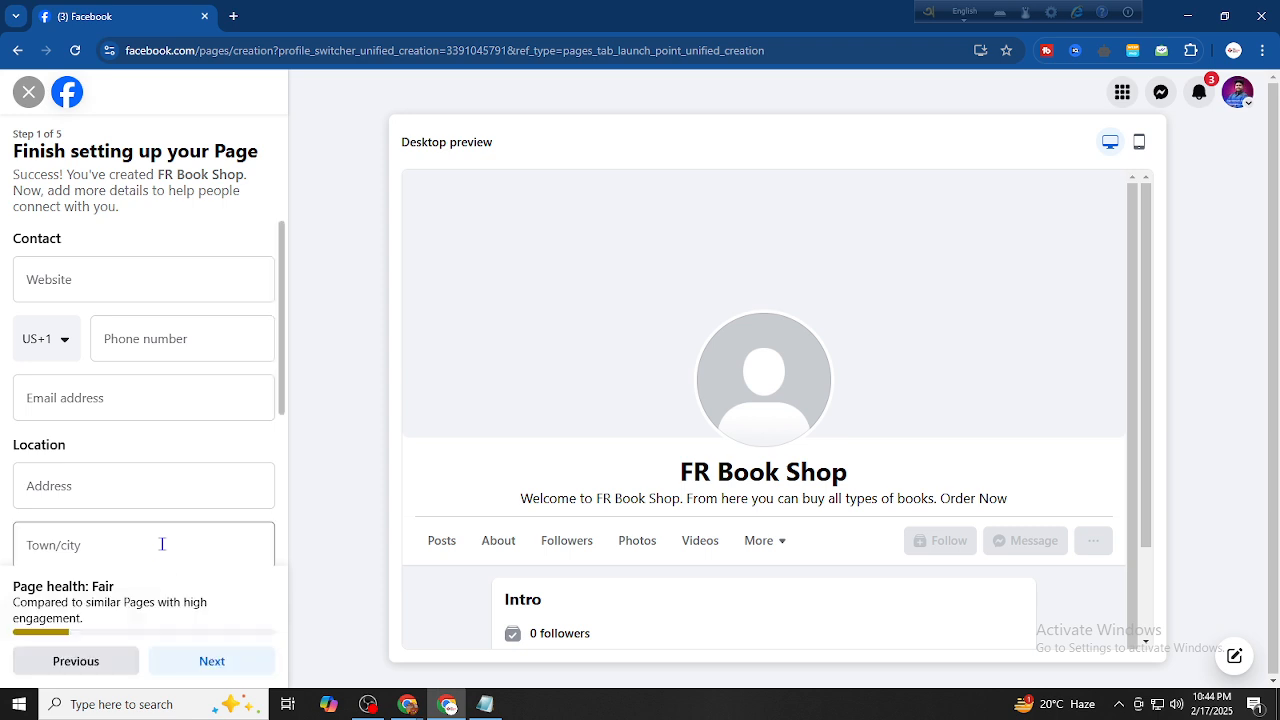
scroll(517, 466, "down", 1)
scroll(169, 383, "down", 3)
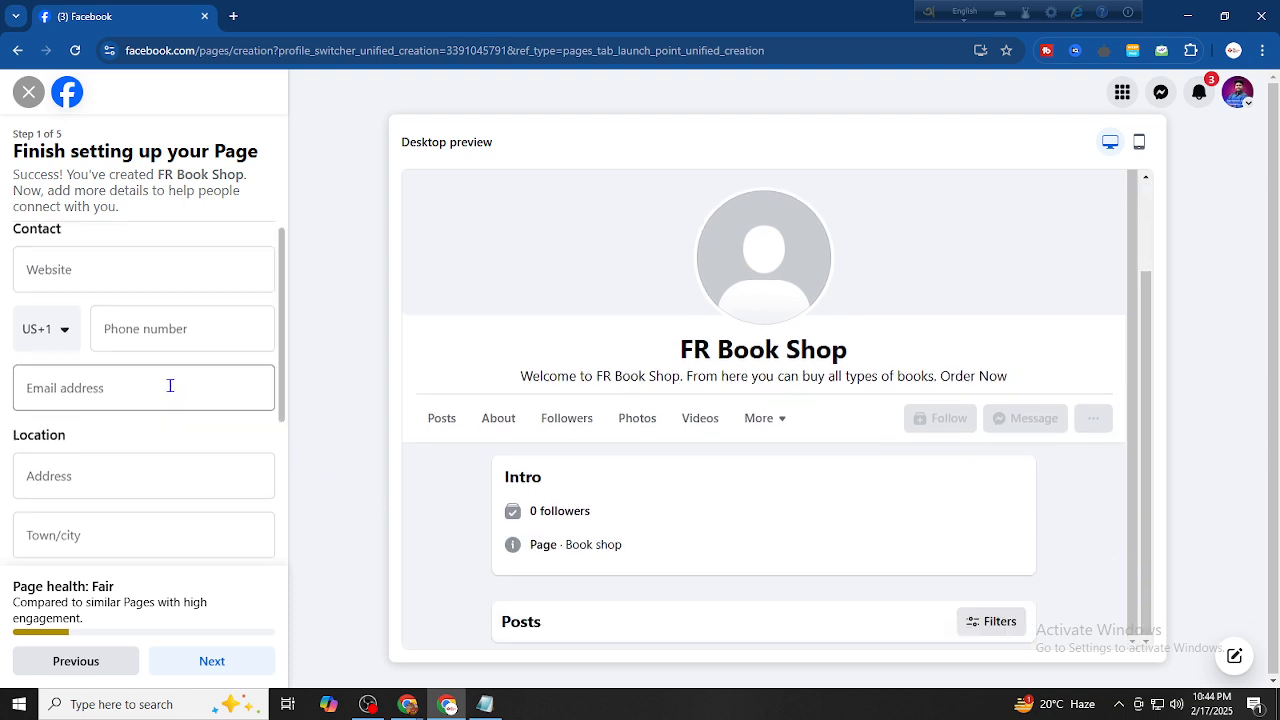
scroll(116, 432, "up", 3)
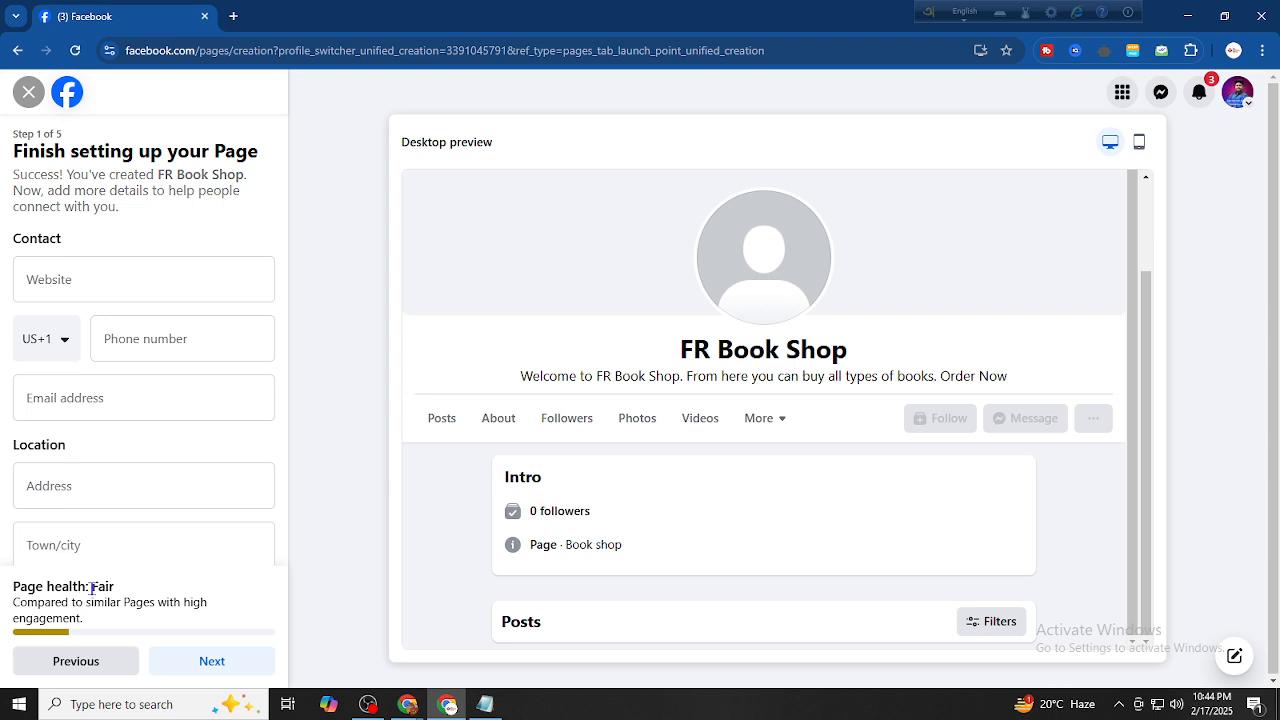
left_click_drag(91, 588, 117, 623)
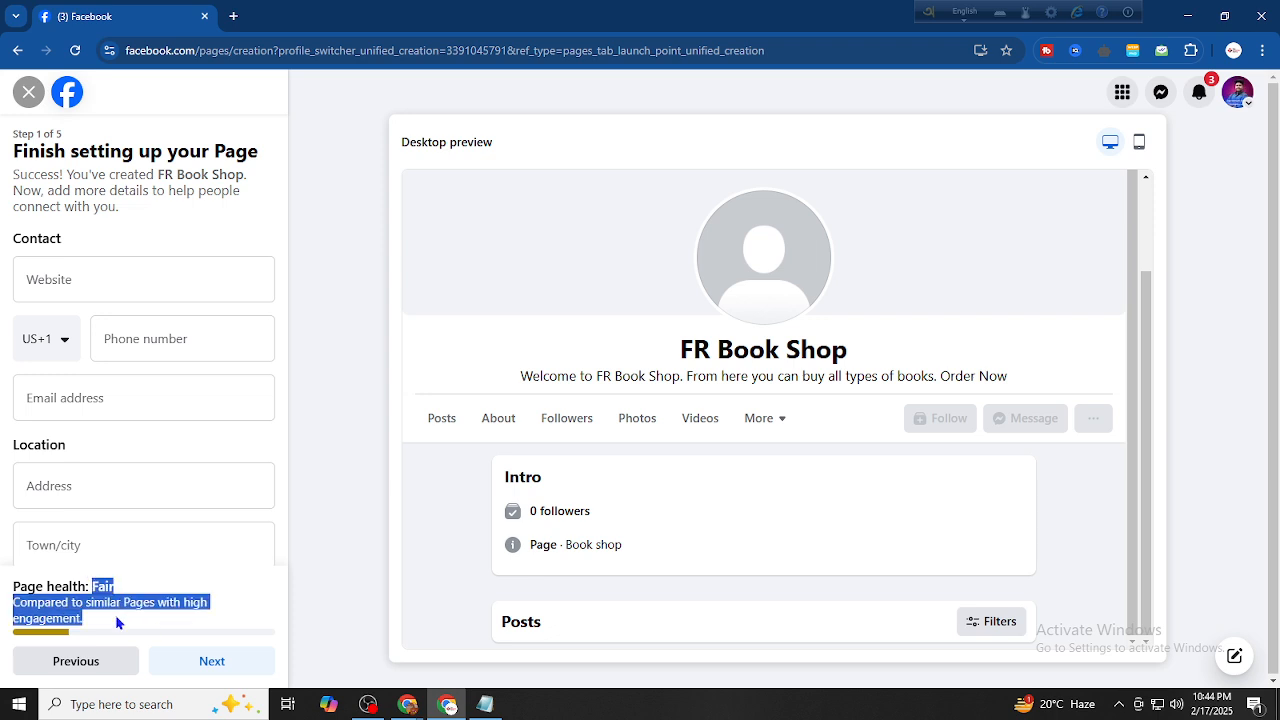
left_click(71, 642)
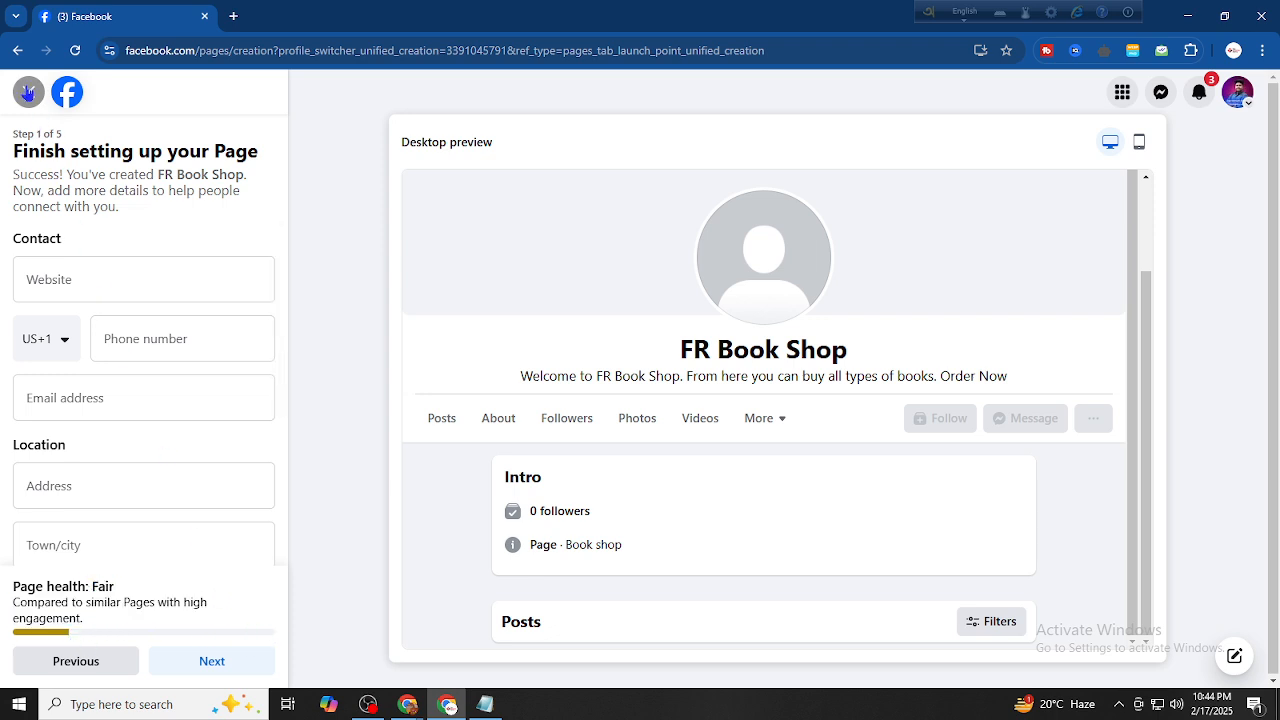
left_click(28, 92)
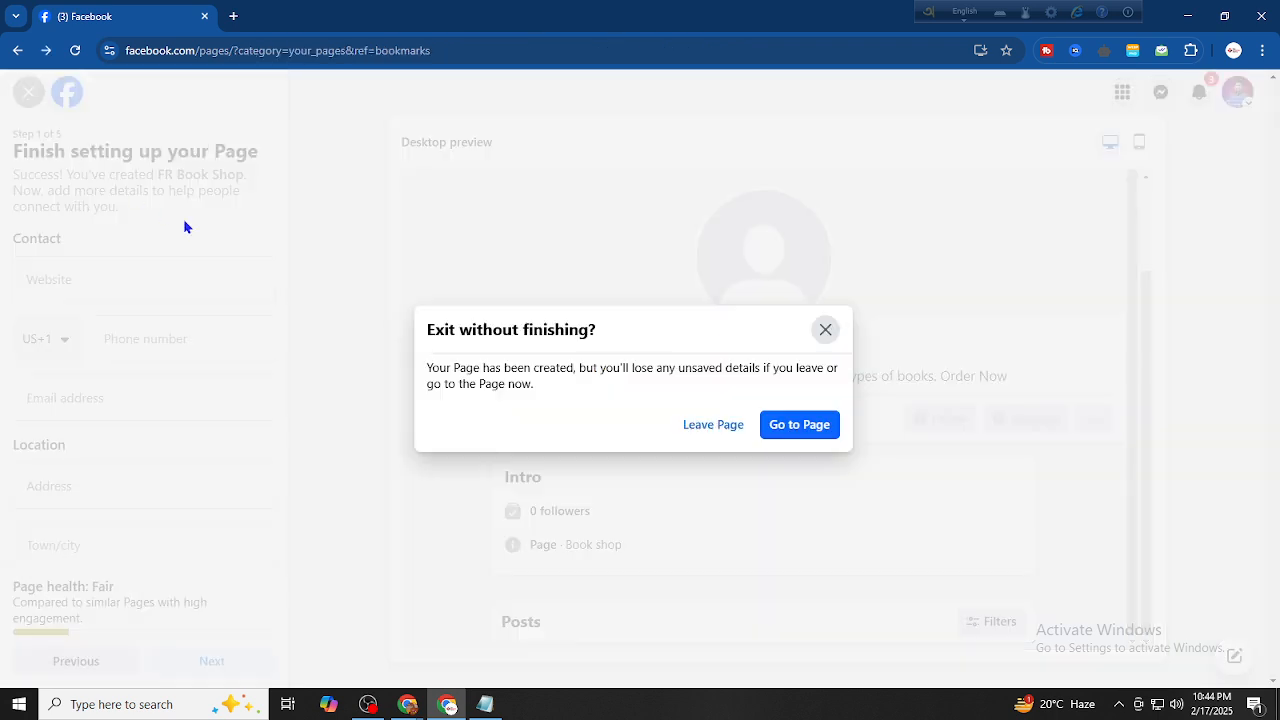
Leave the unfinished setup, reload Facebook and check the managed Pages in the account menu
left_click(699, 427)
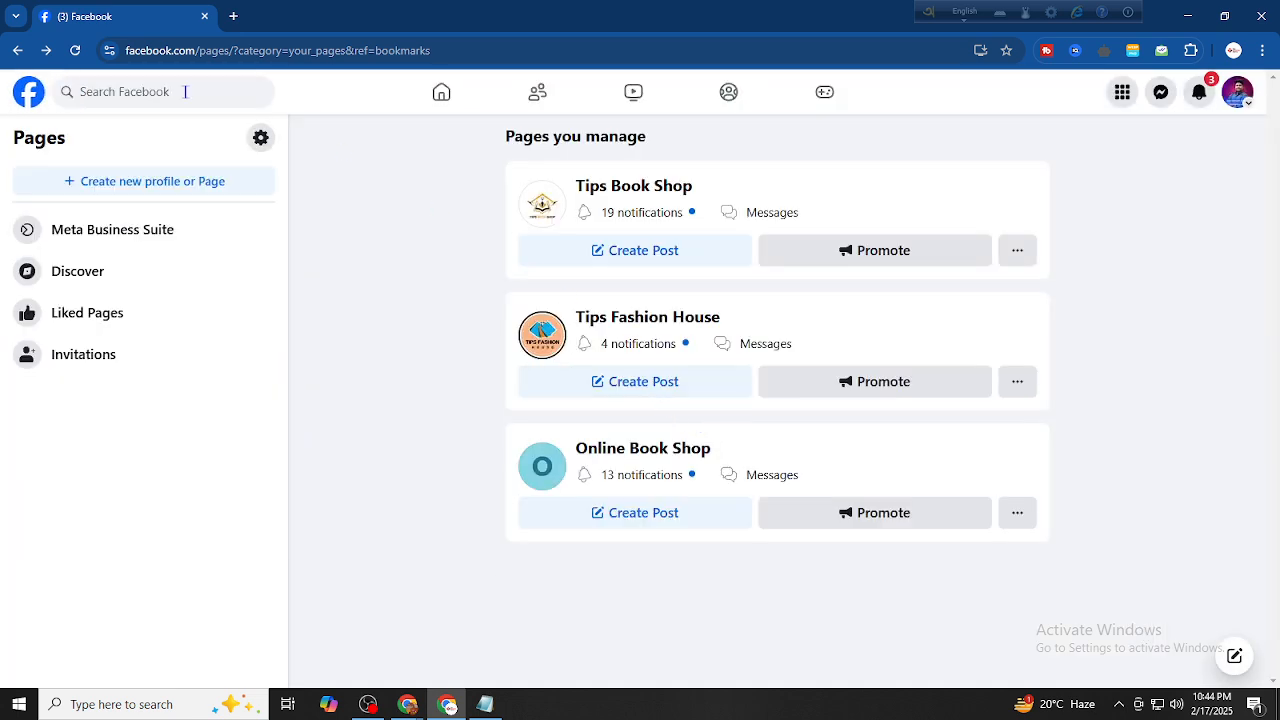
left_click(75, 50)
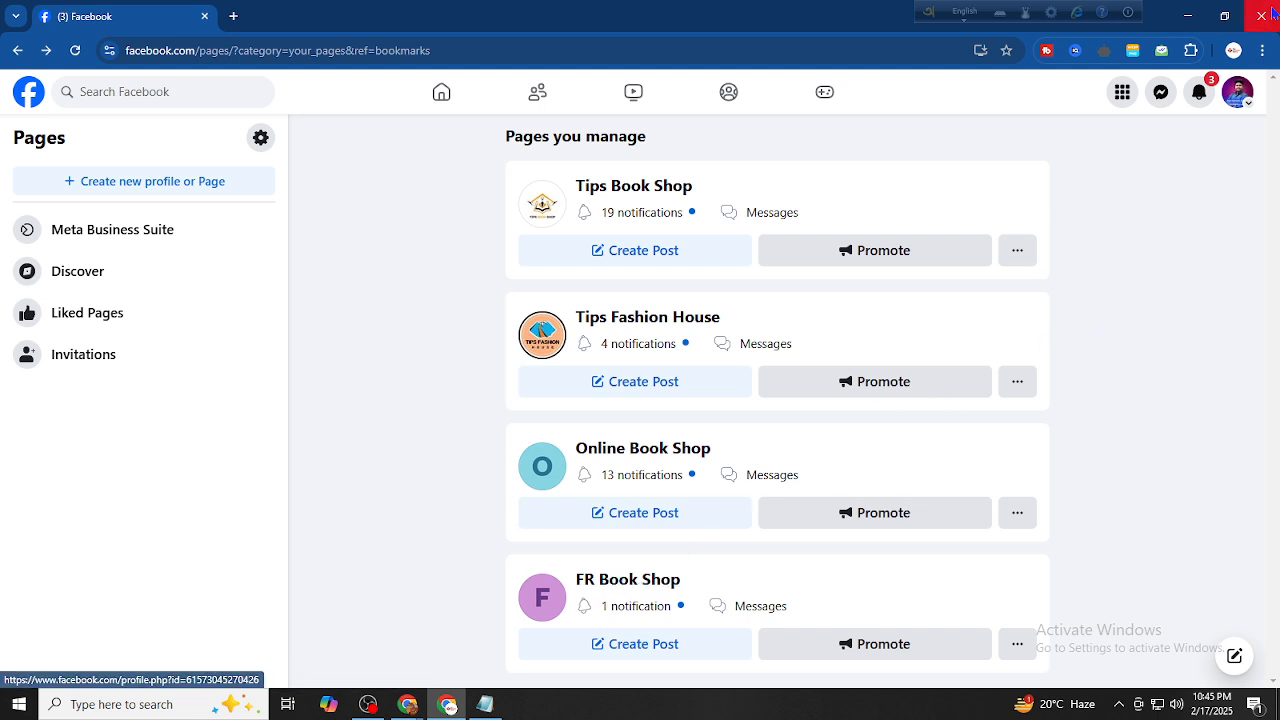
left_click(1249, 102)
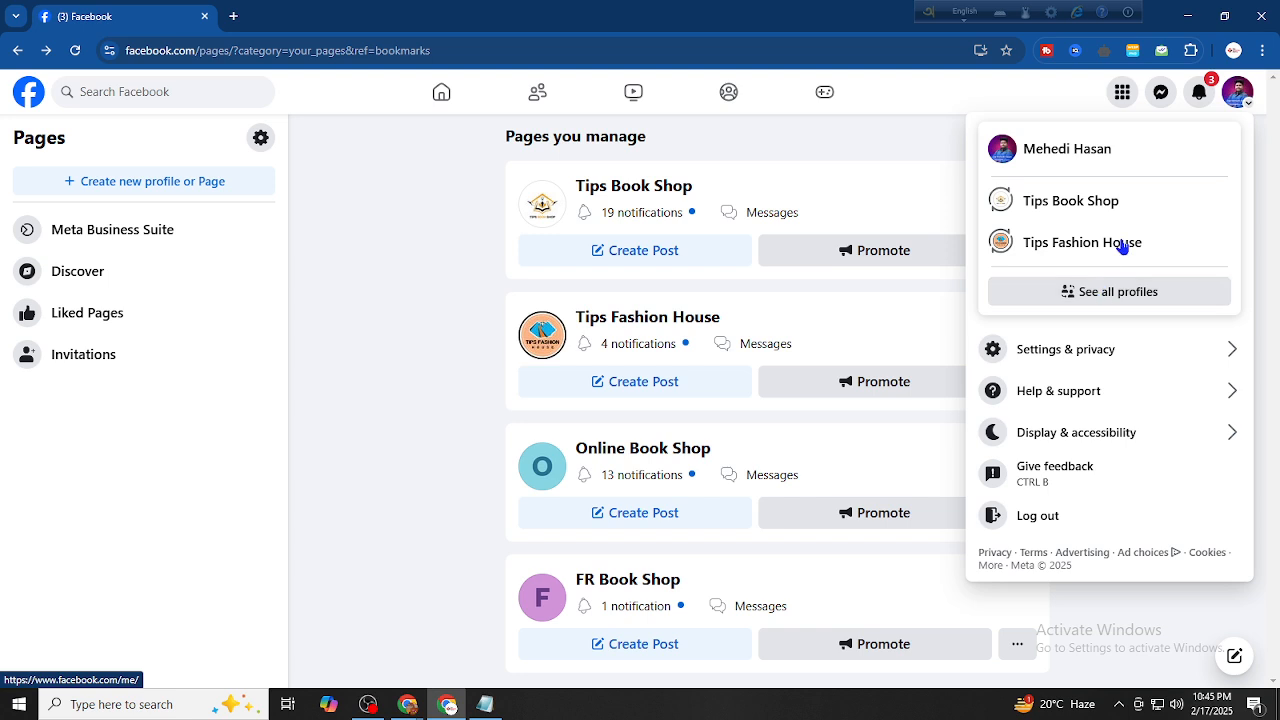
Switch the account to act as FR Book Shop via See all profiles
left_click(1238, 92)
left_click(1238, 92)
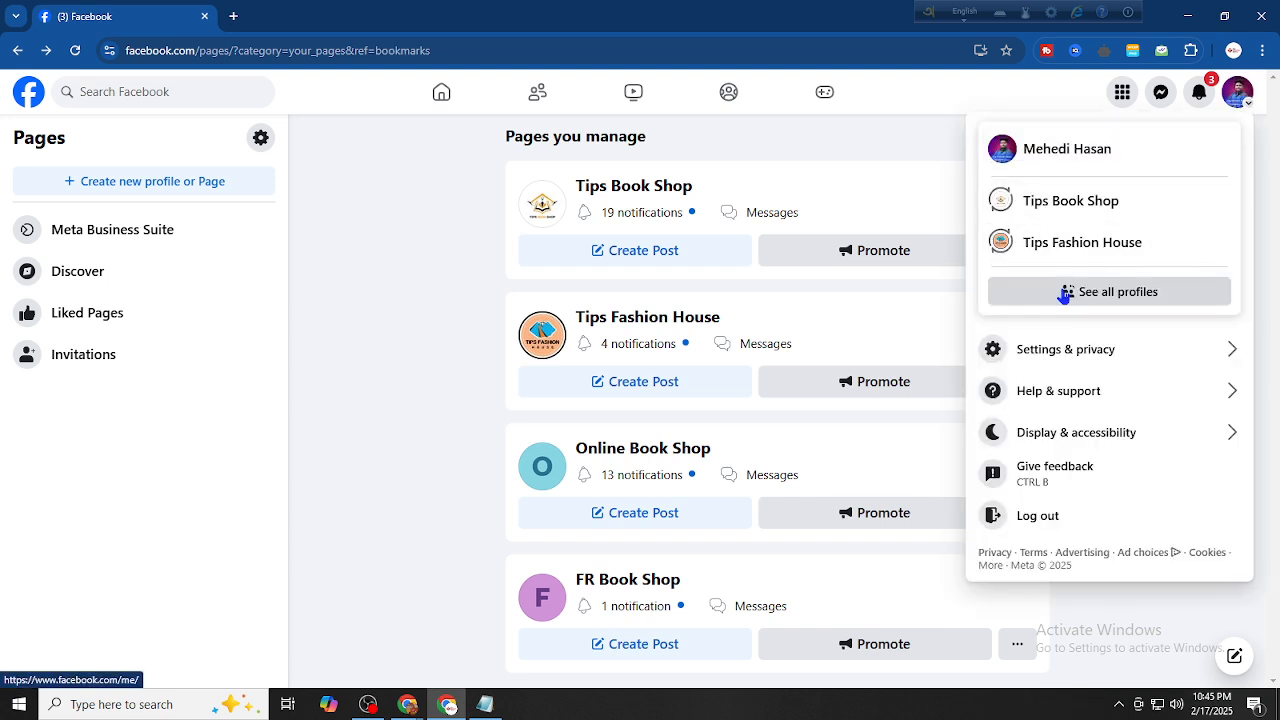
left_click(1066, 291)
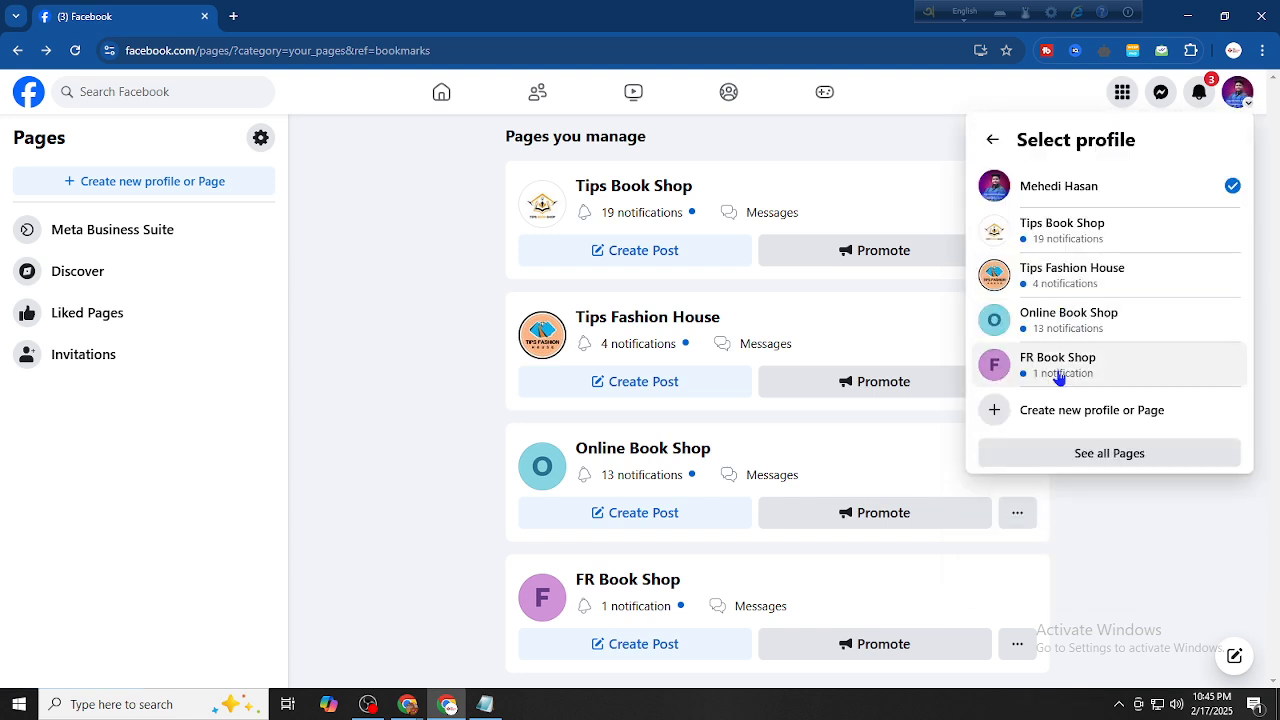
left_click(1059, 375)
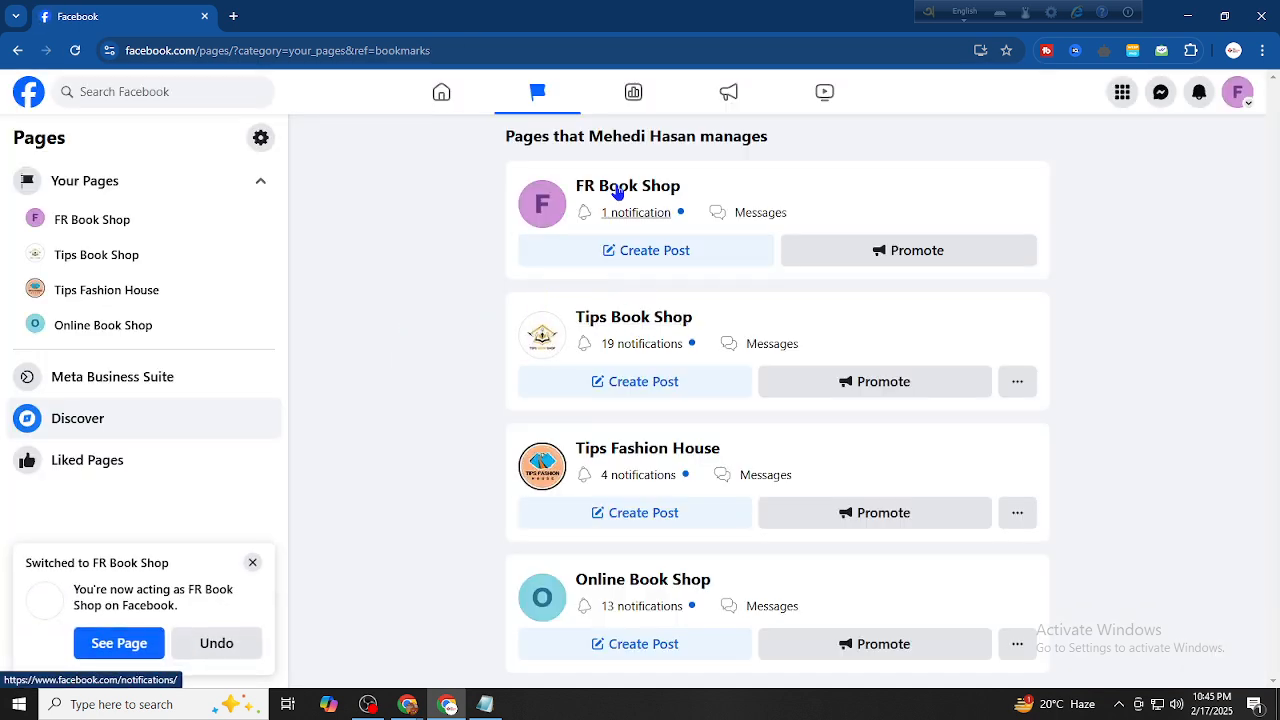
Open the FR Book Shop Page profile from the account menu and look it over
left_click(1238, 91)
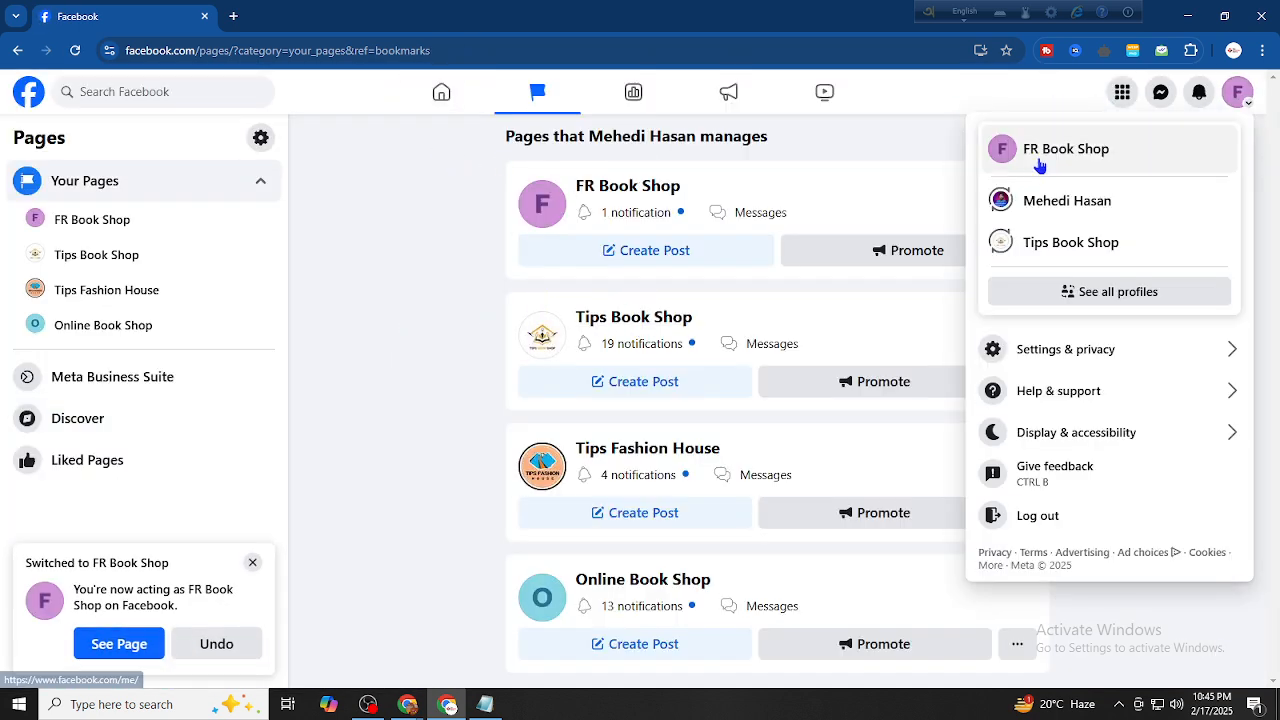
left_click(1066, 149)
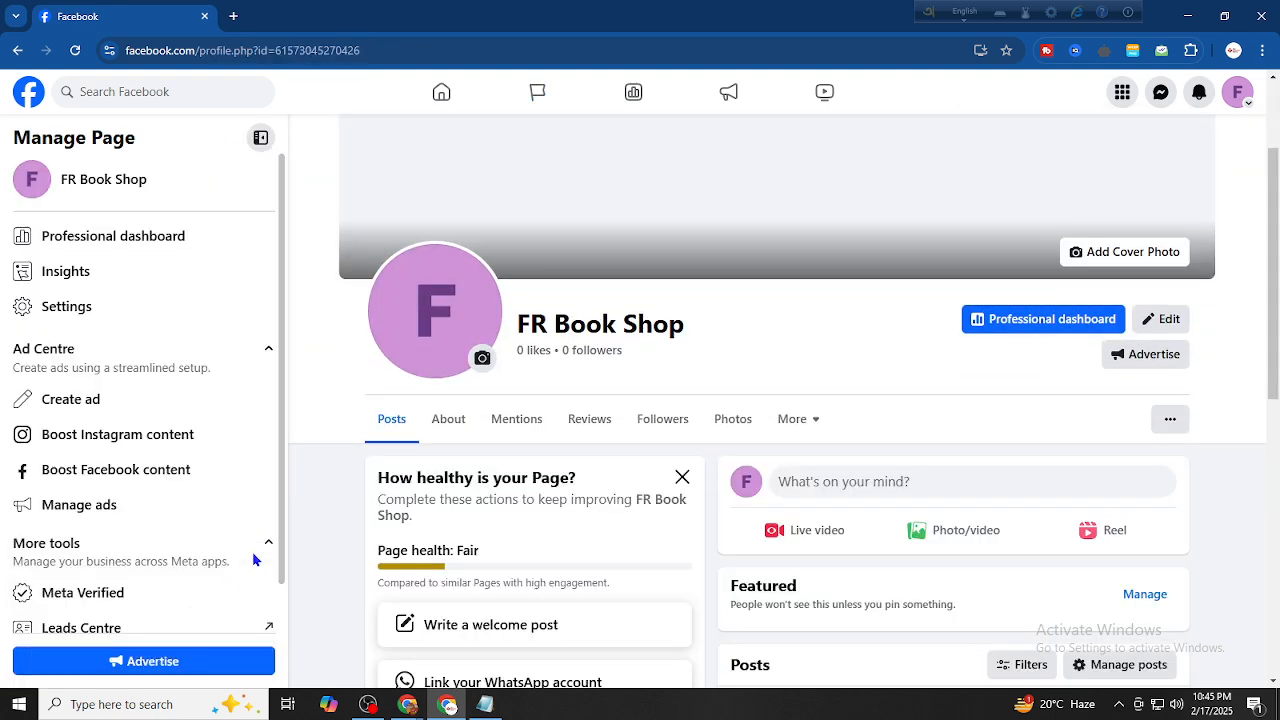
scroll(323, 411, "down", 3)
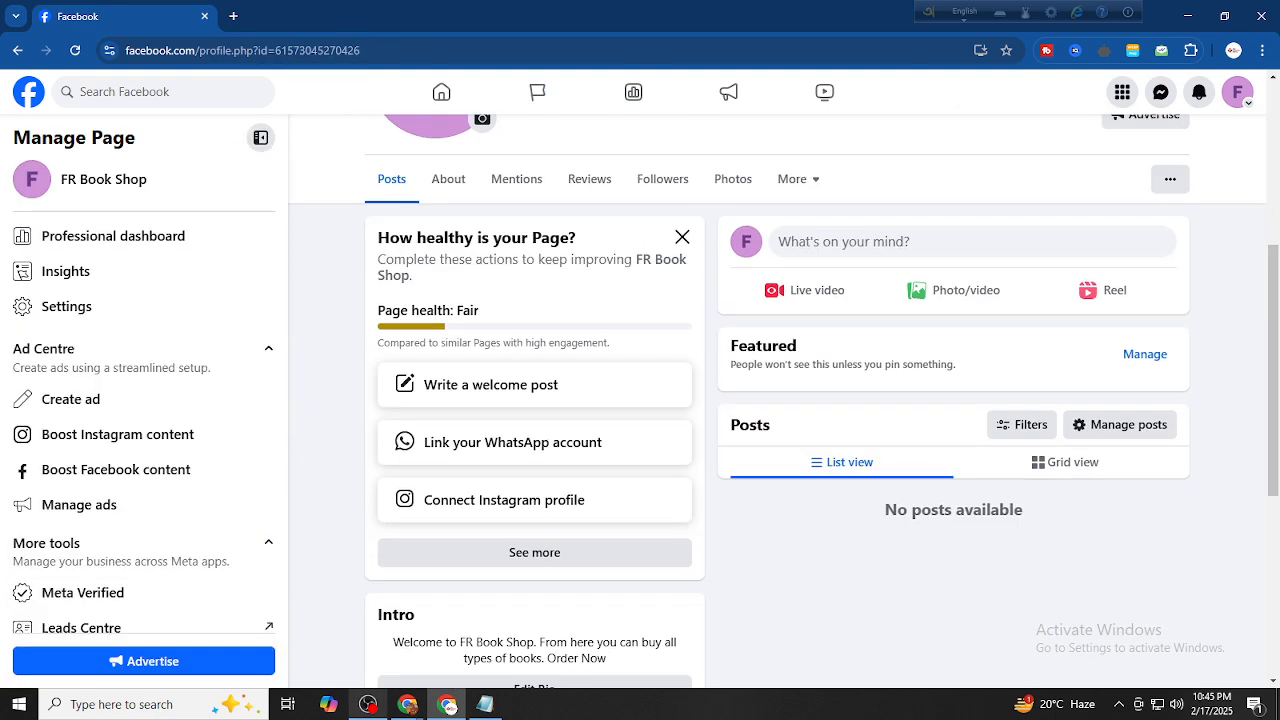
left_click(368, 704)
left_click(368, 704)
scroll(637, 432, "up", 4)
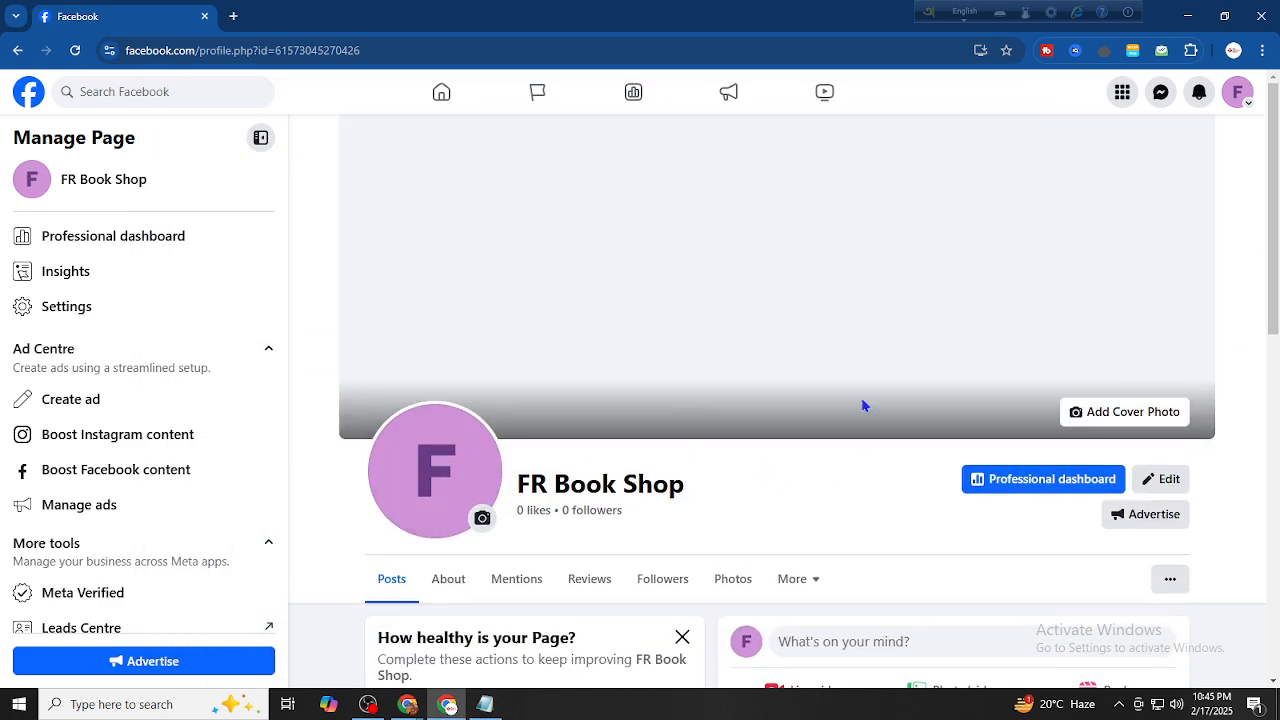
In a new tab, open YouTube and show the Tips IT Institute channel's videos
left_click(233, 16)
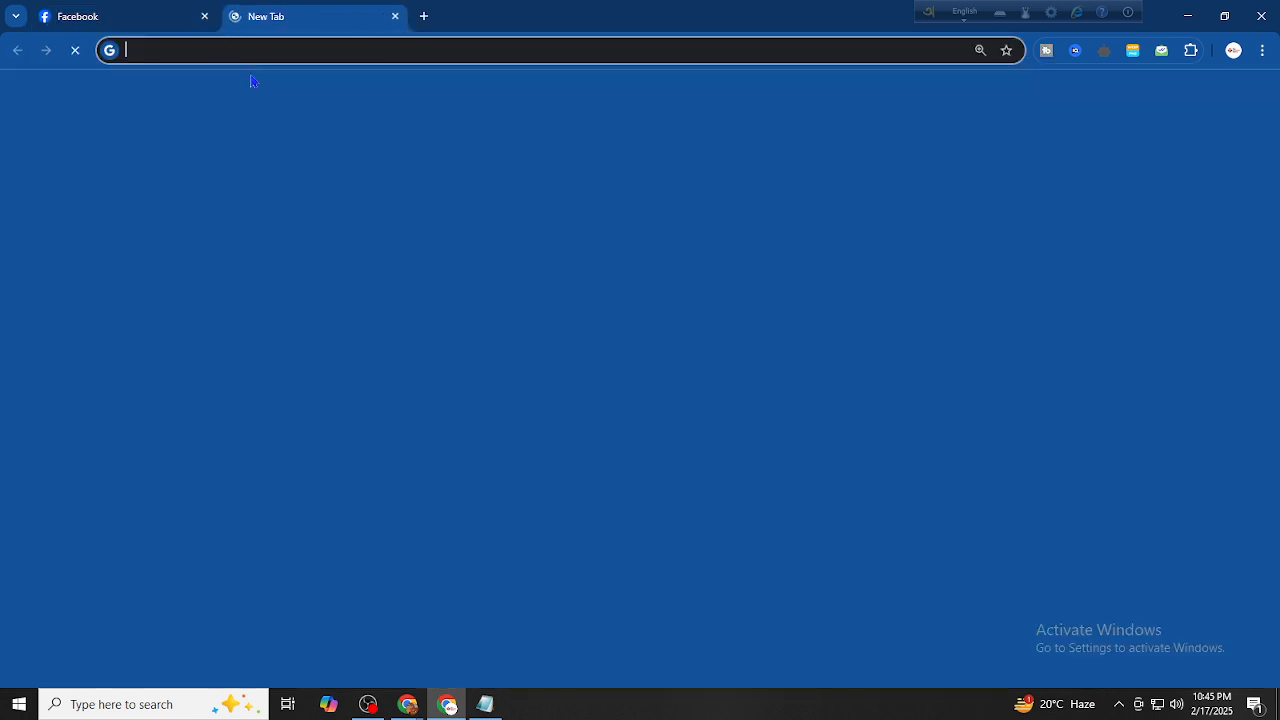
type("youi")
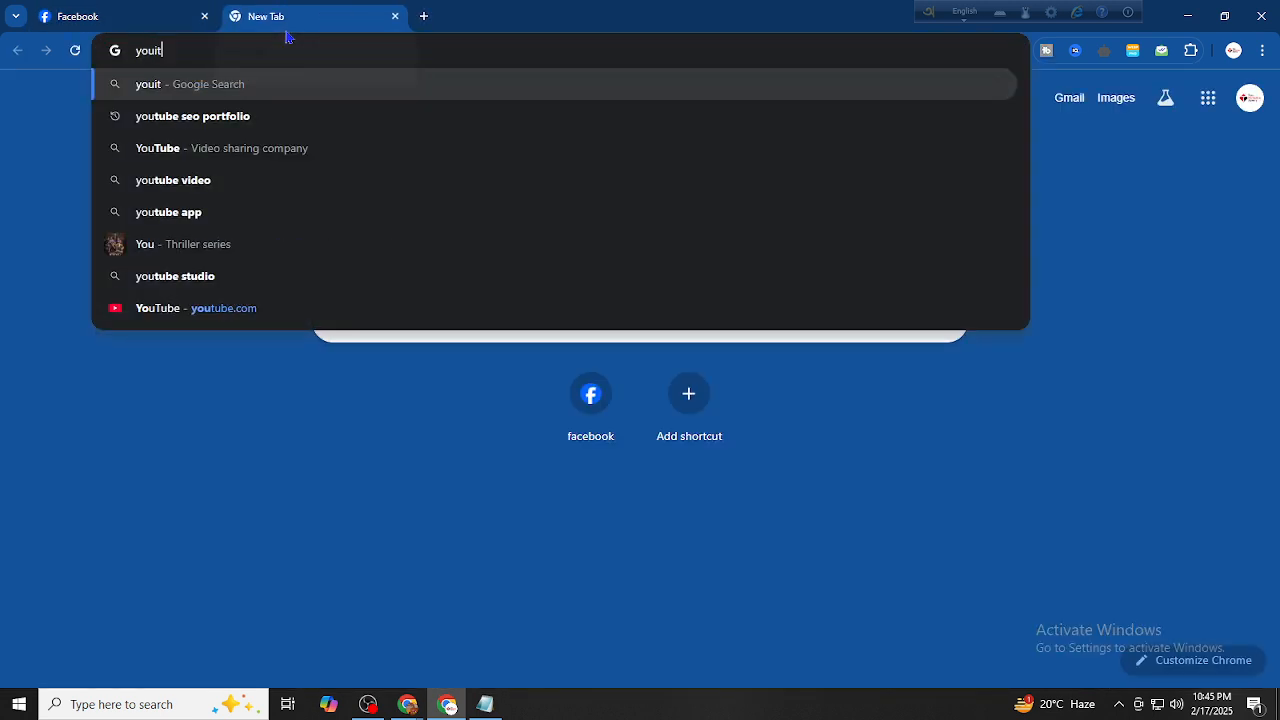
key("BackSpace")
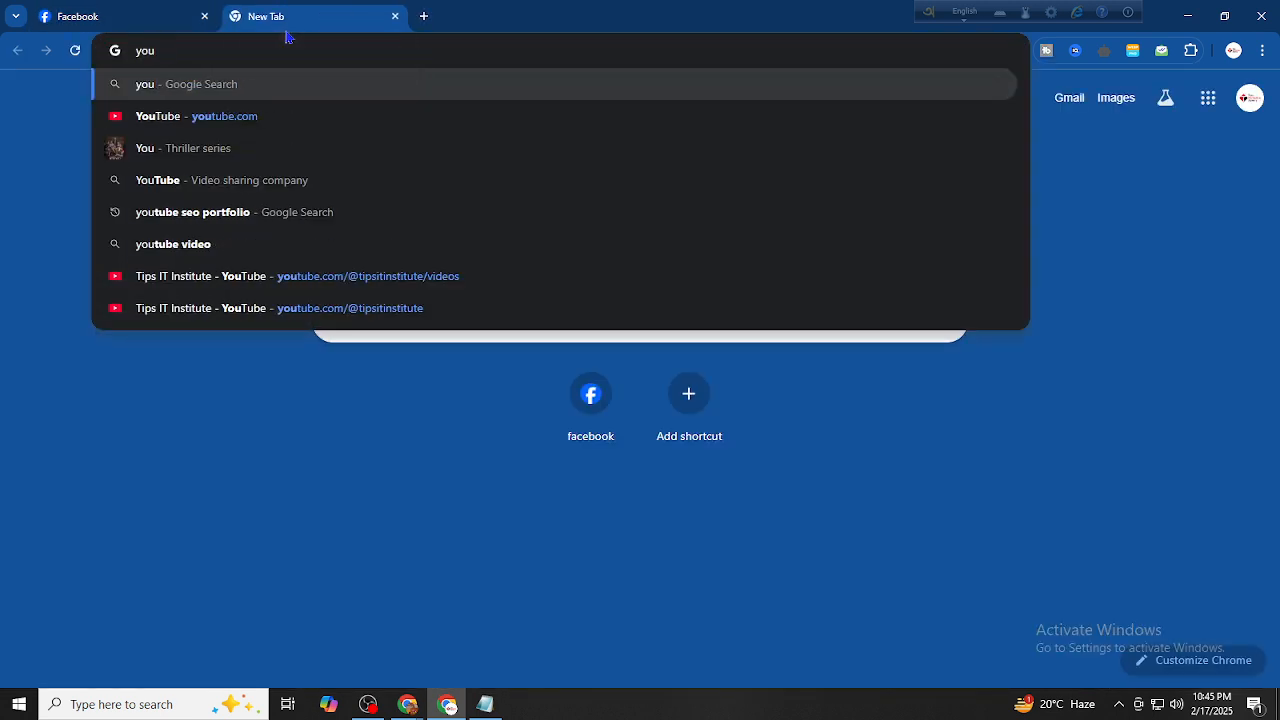
left_click(242, 120)
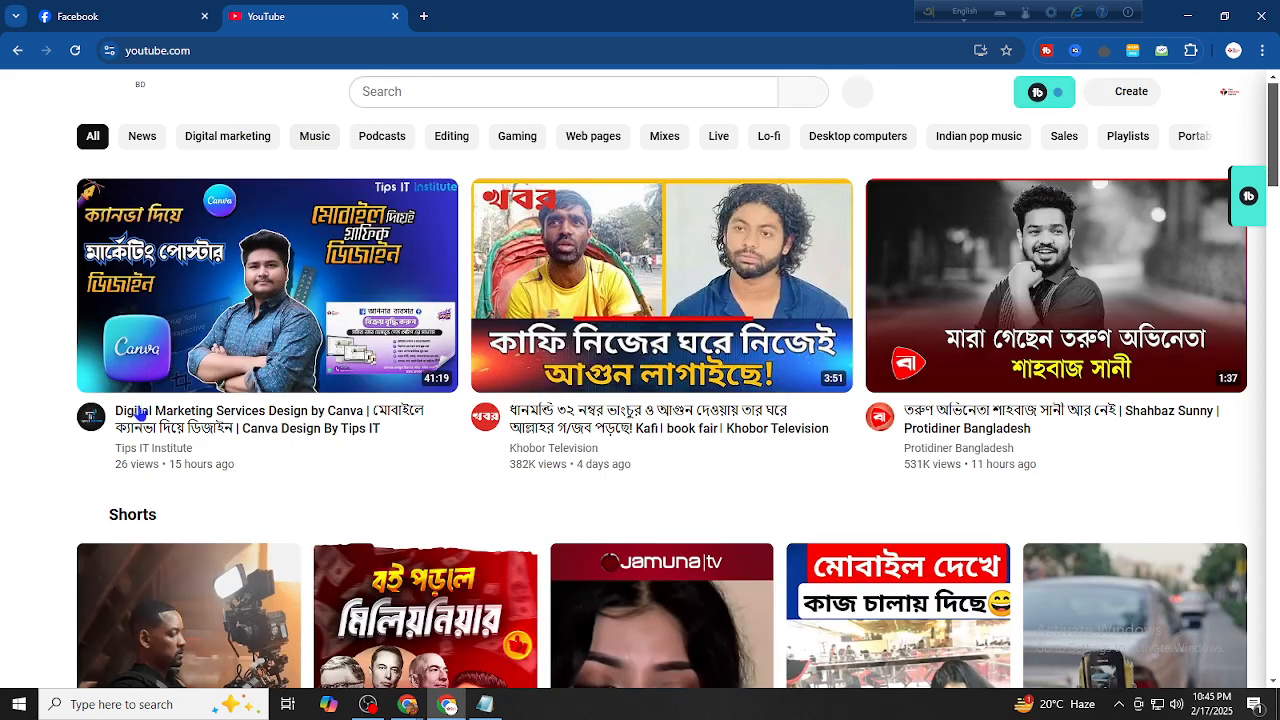
left_click(134, 452)
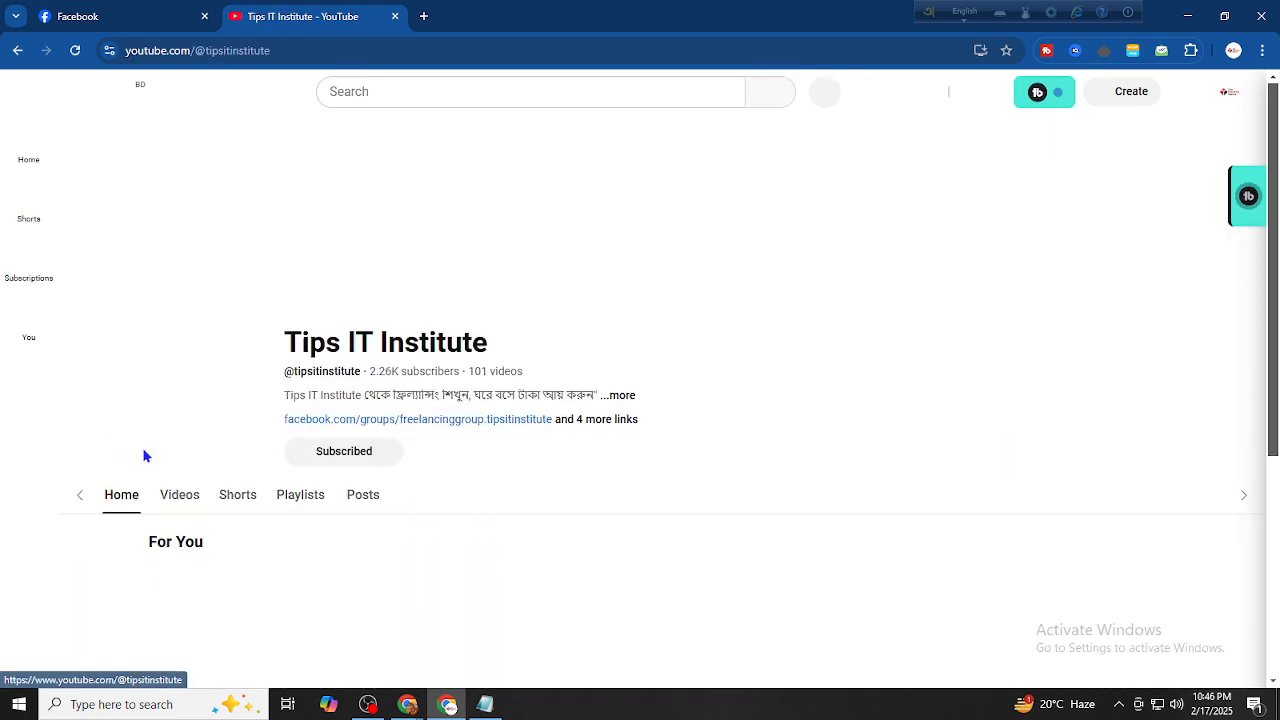
left_click(210, 468)
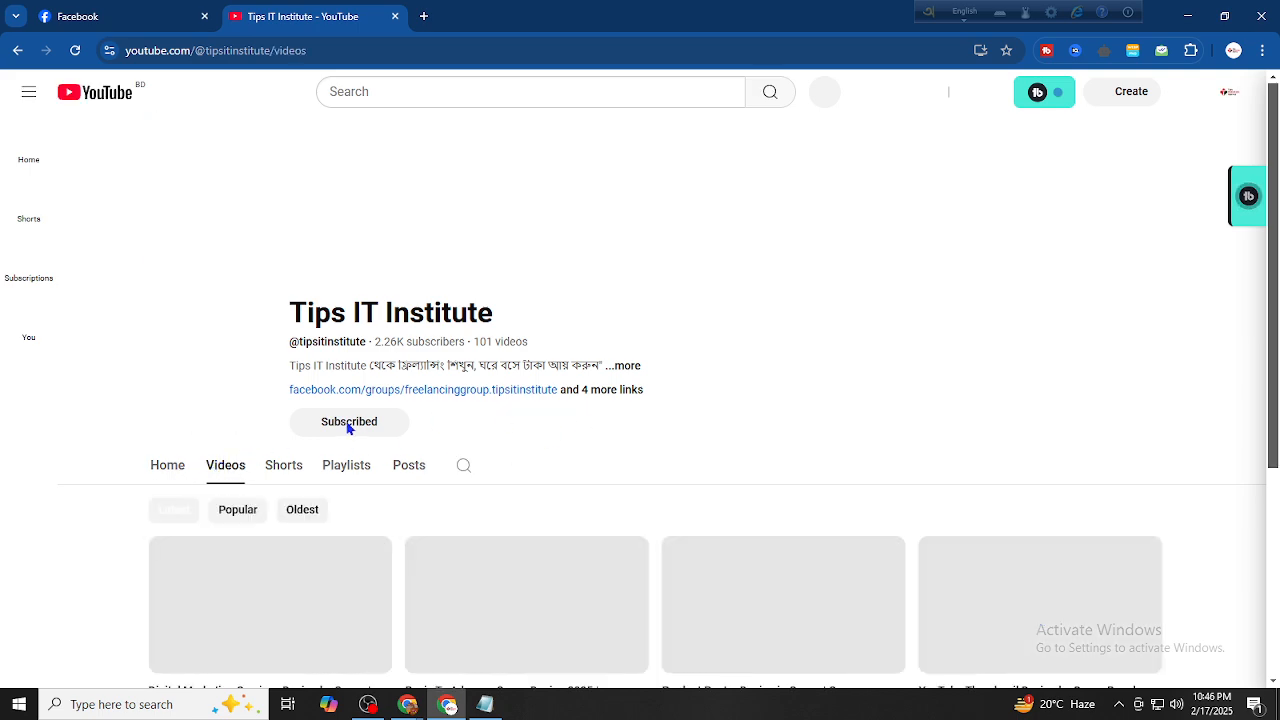
scroll(349, 428, "down", 1)
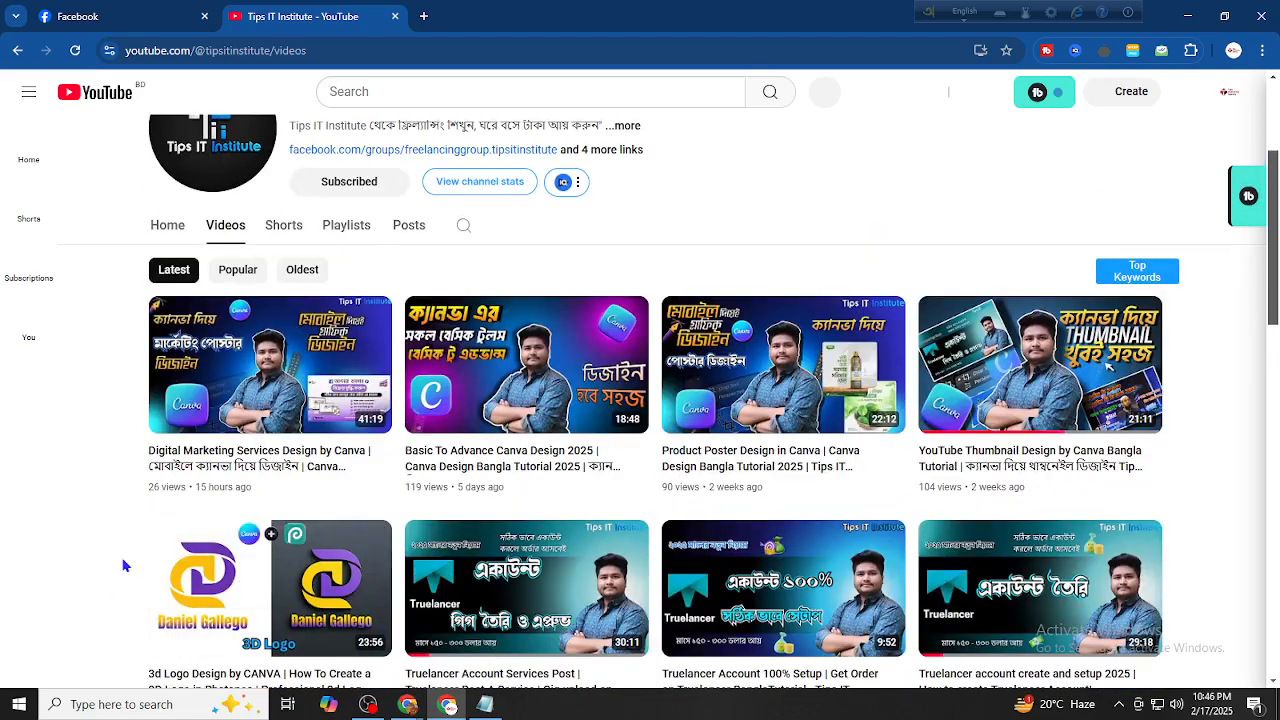
Browse the channel's videos, then return to the FR Book Shop Facebook tab
left_click(178, 10)
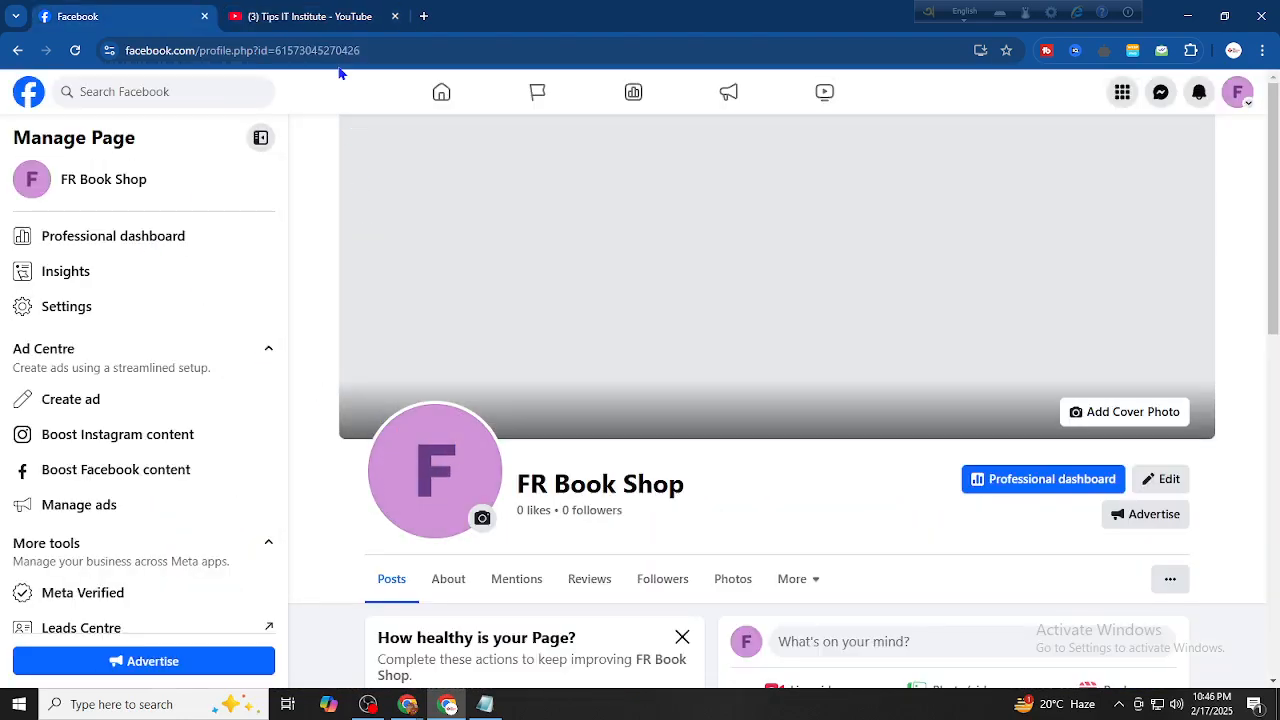
left_click(310, 16)
scroll(223, 523, "down", 2)
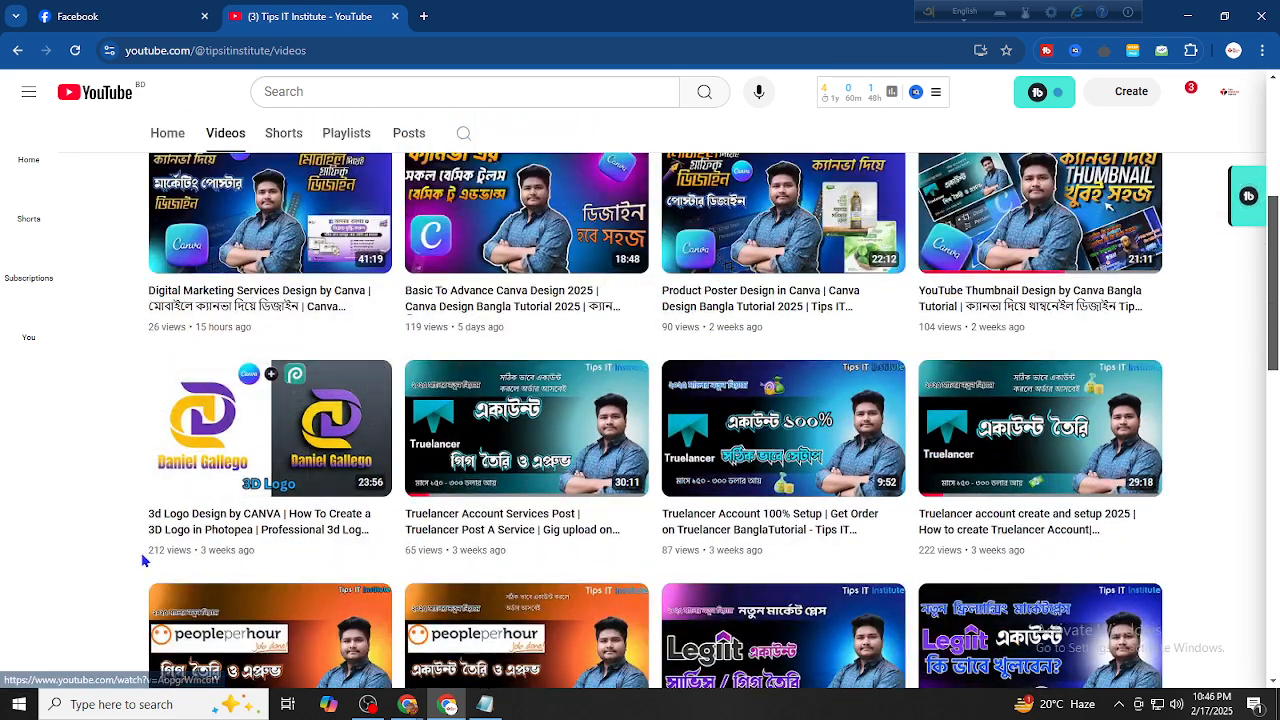
scroll(177, 600, "up", 1)
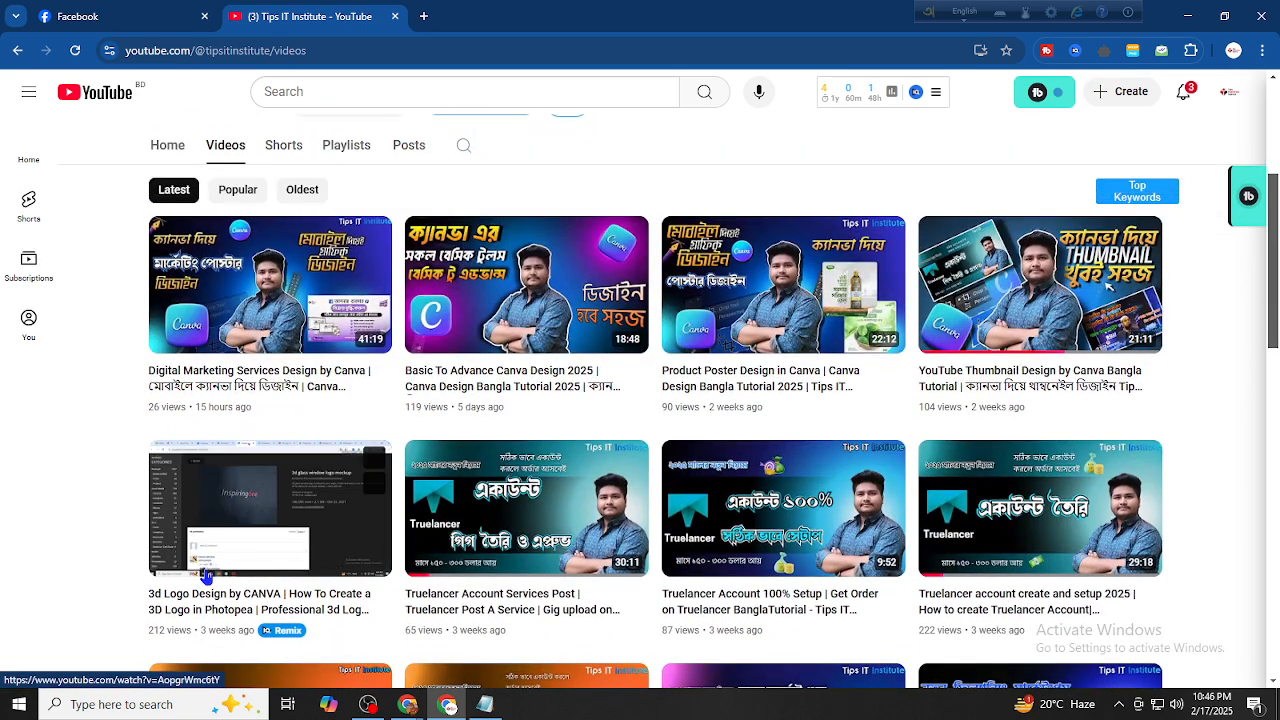
scroll(205, 575, "up", 2)
scroll(471, 530, "down", 10)
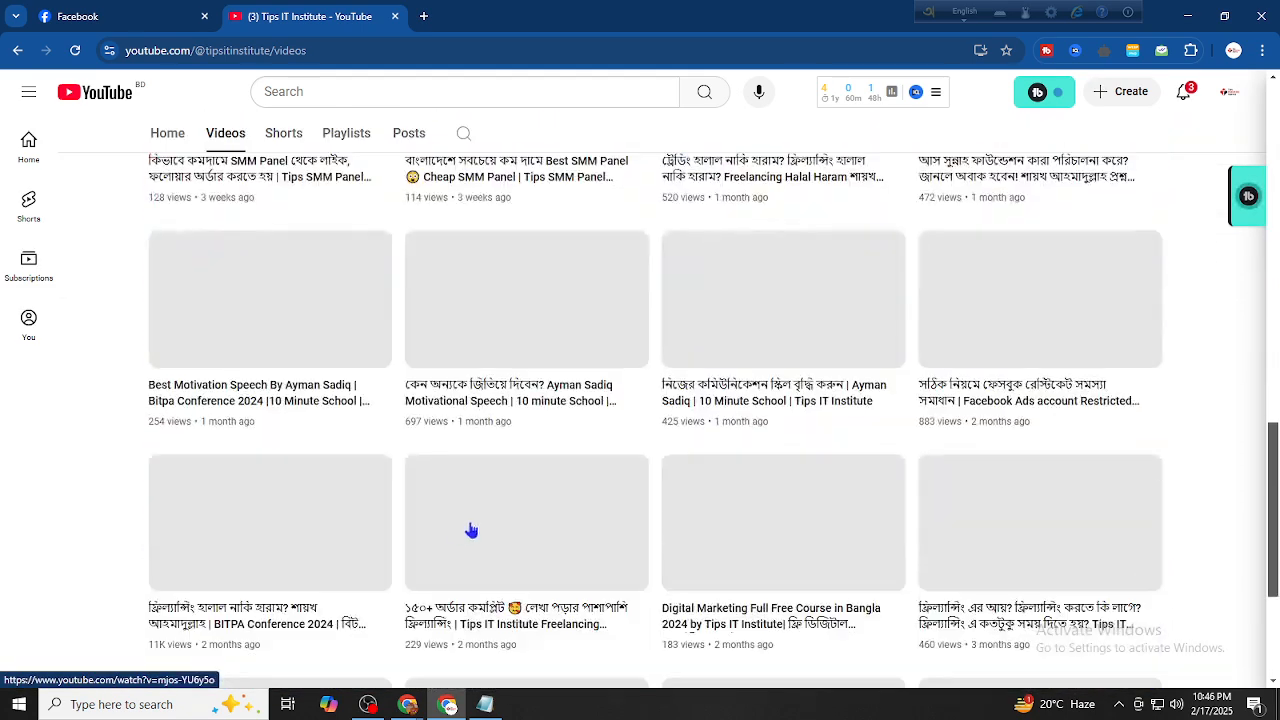
scroll(286, 546, "up", 3)
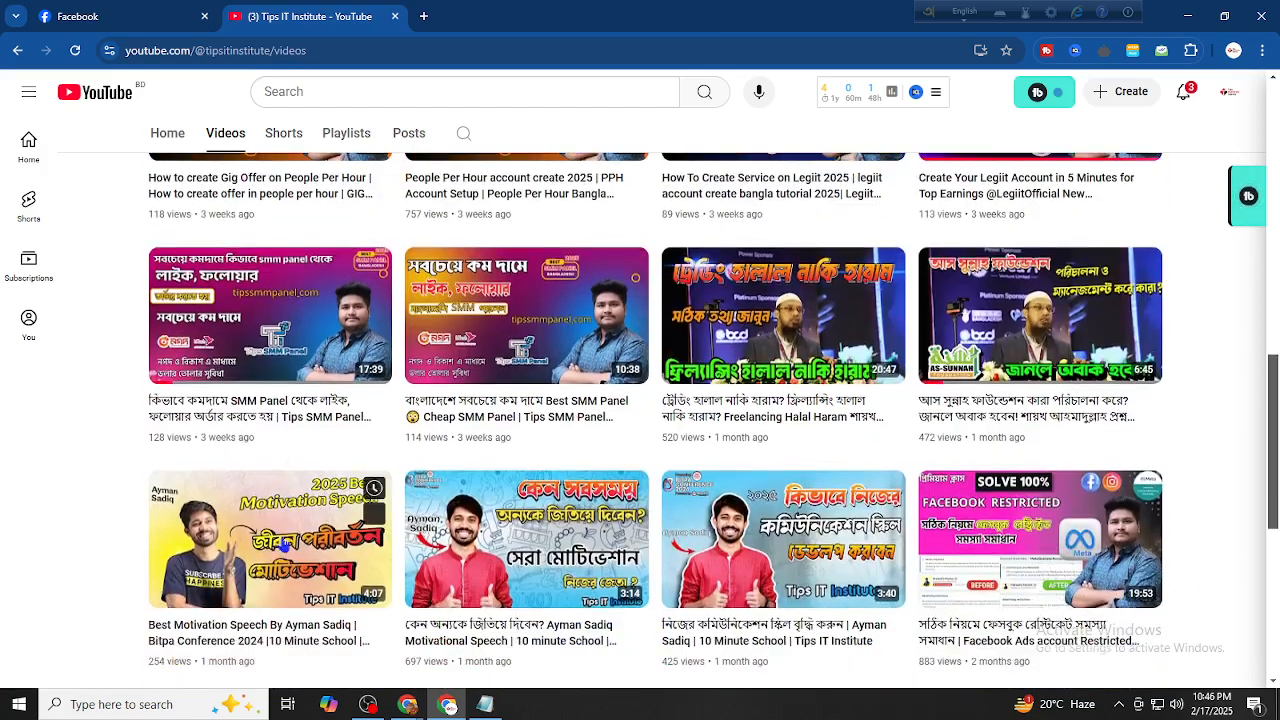
scroll(210, 458, "up", 6)
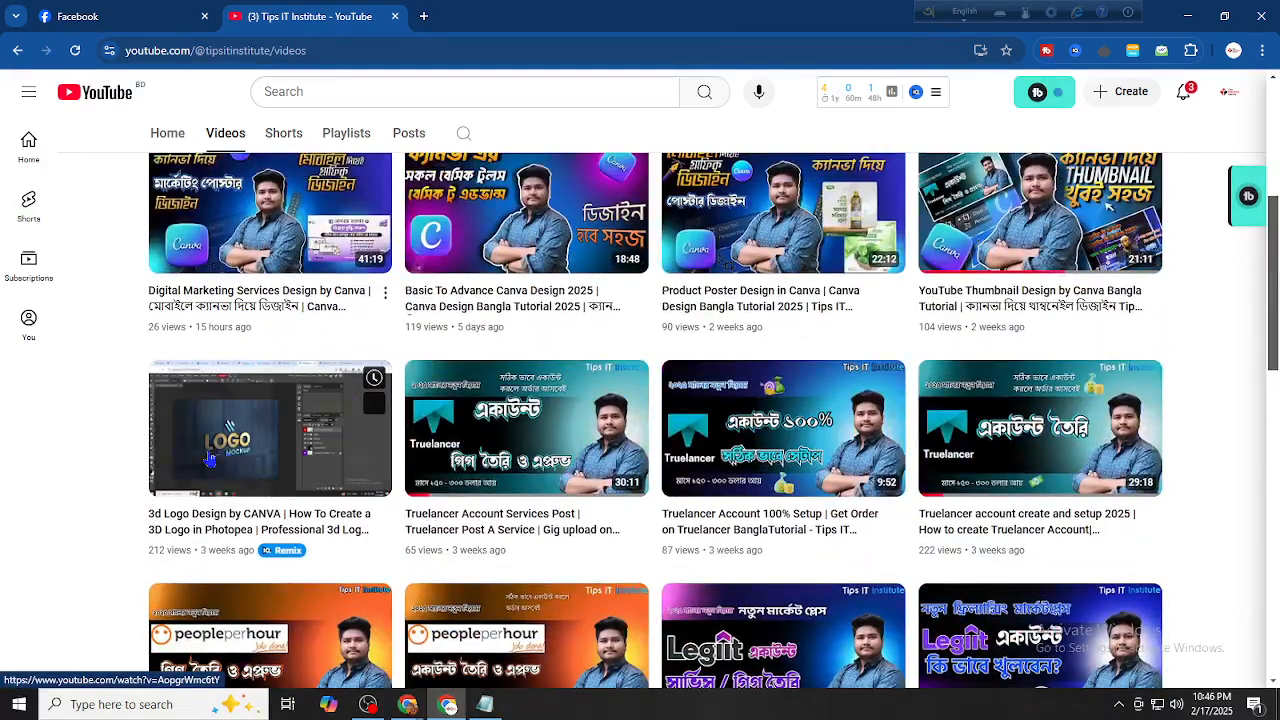
scroll(171, 510, "up", 2)
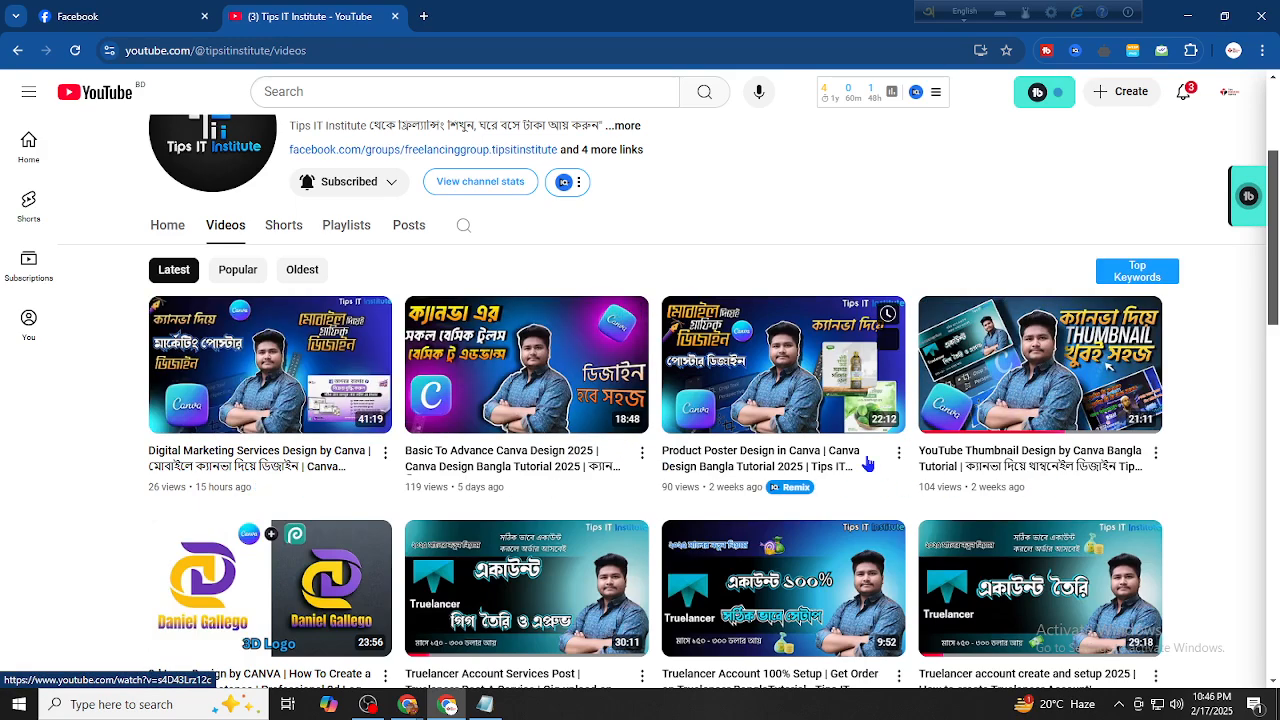
scroll(691, 380, "up", 2)
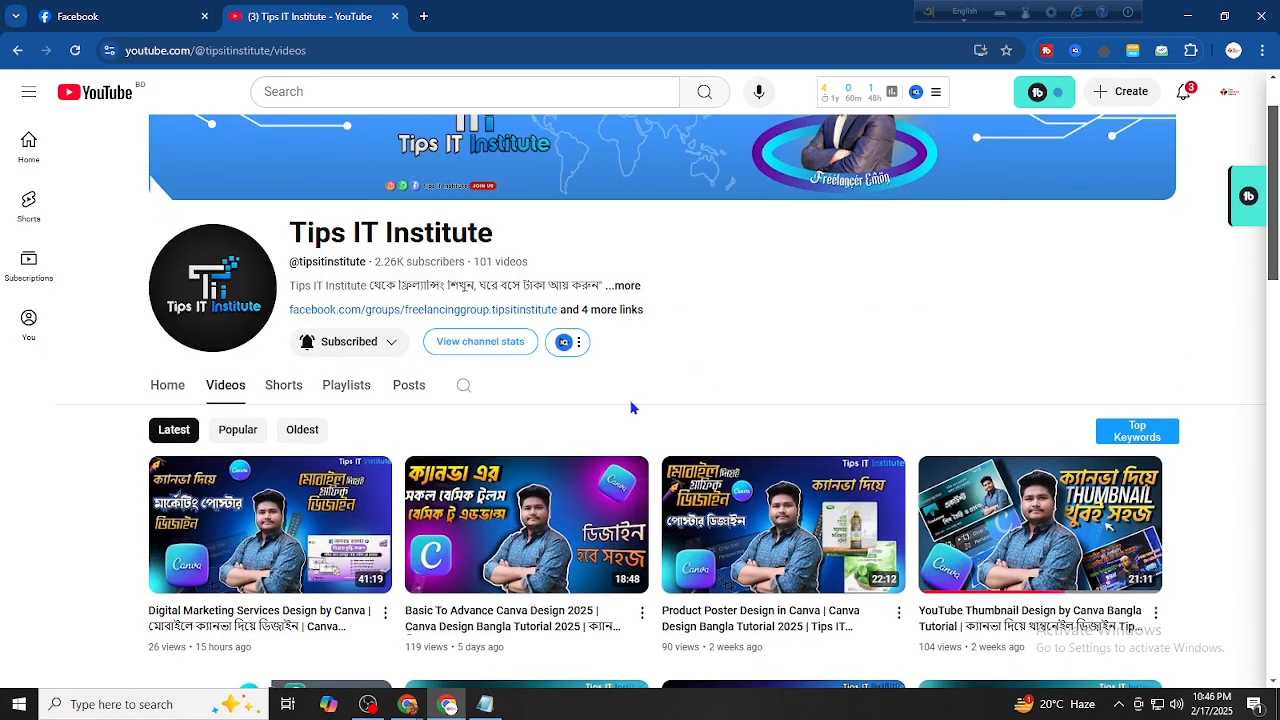
scroll(657, 428, "down", 3)
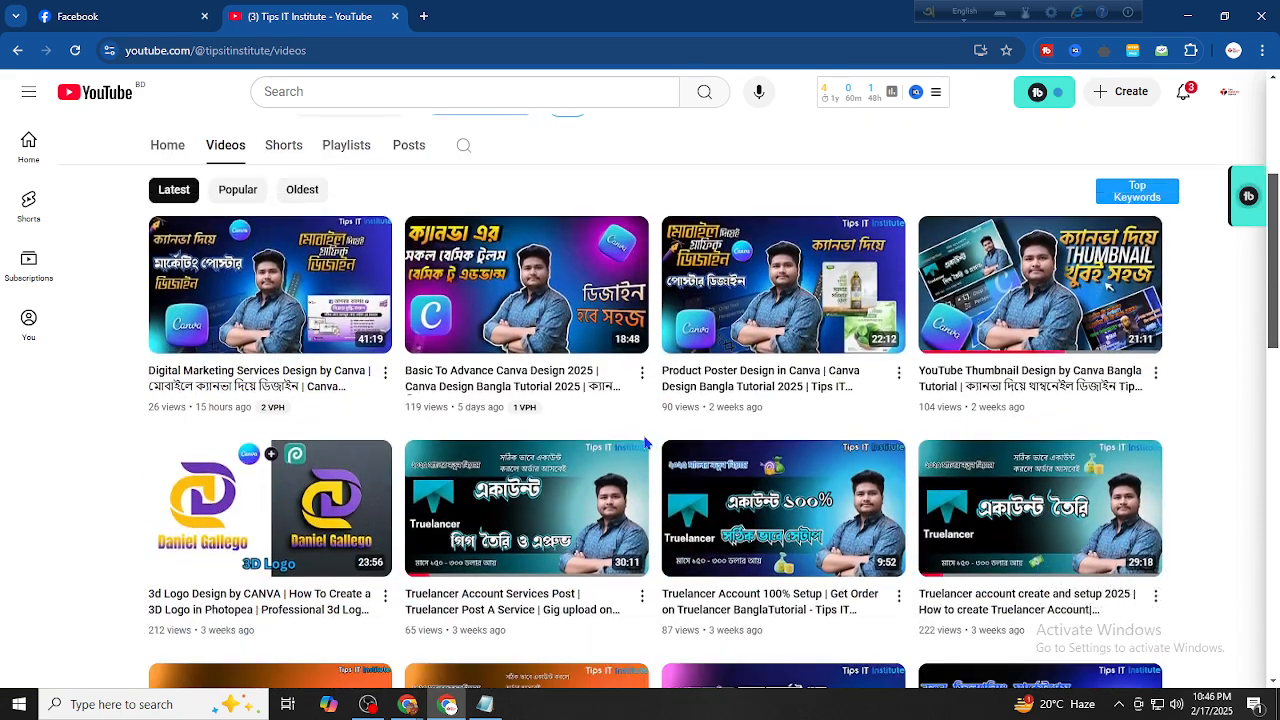
scroll(645, 443, "down", 2)
key("ctrl+Tab")
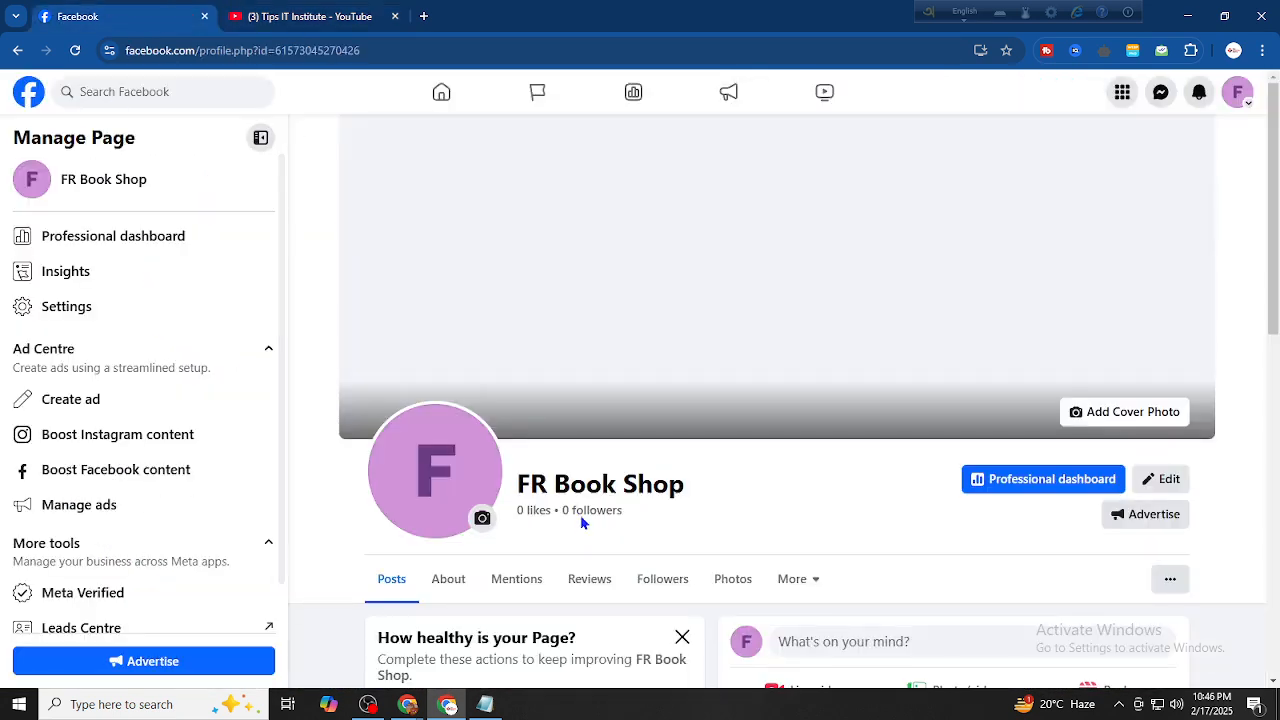
left_click(350, 7)
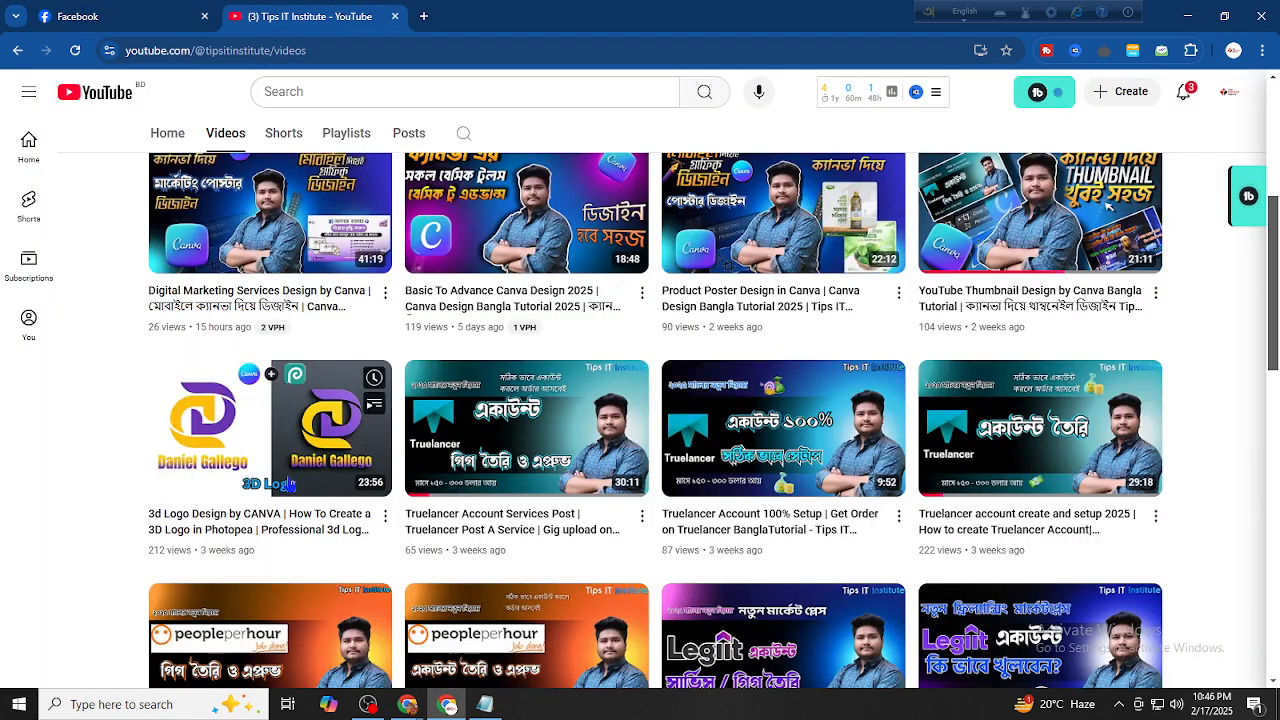
left_click(140, 16)
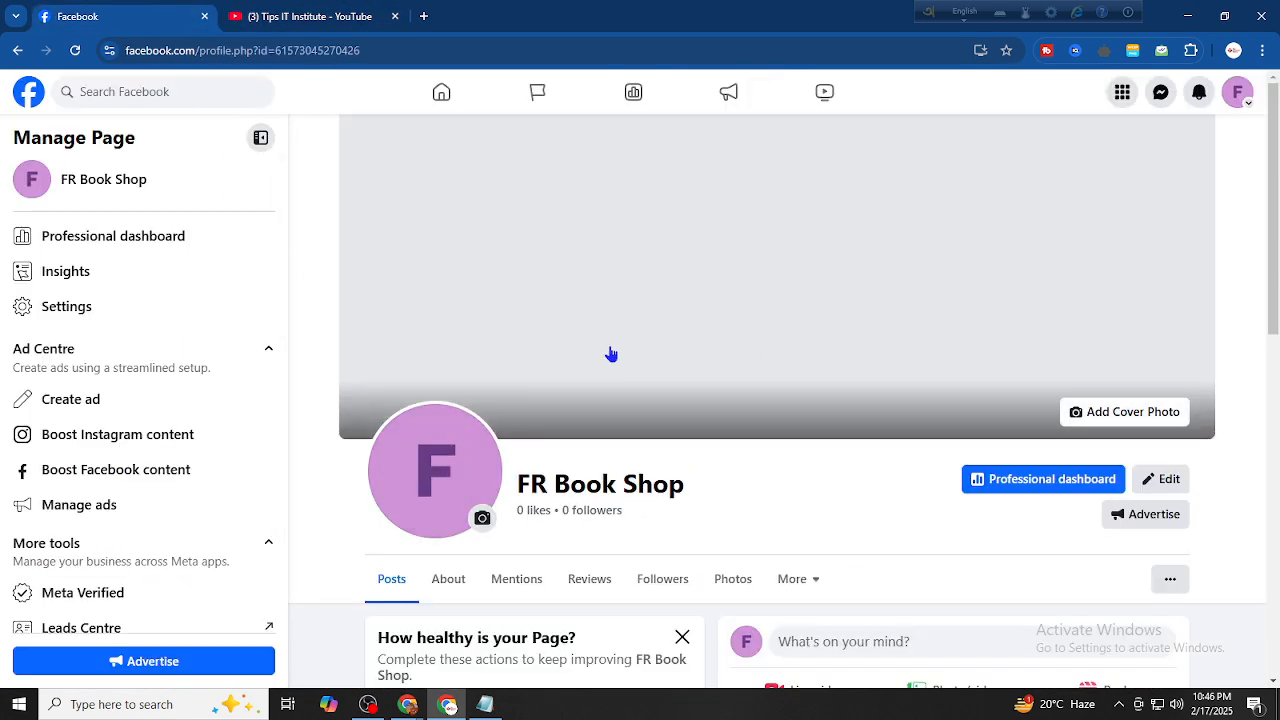
Upload the Black Wall Logo Design Mockup image from Downloads as the profile picture
scroll(606, 357, "down", 1)
left_click(480, 440)
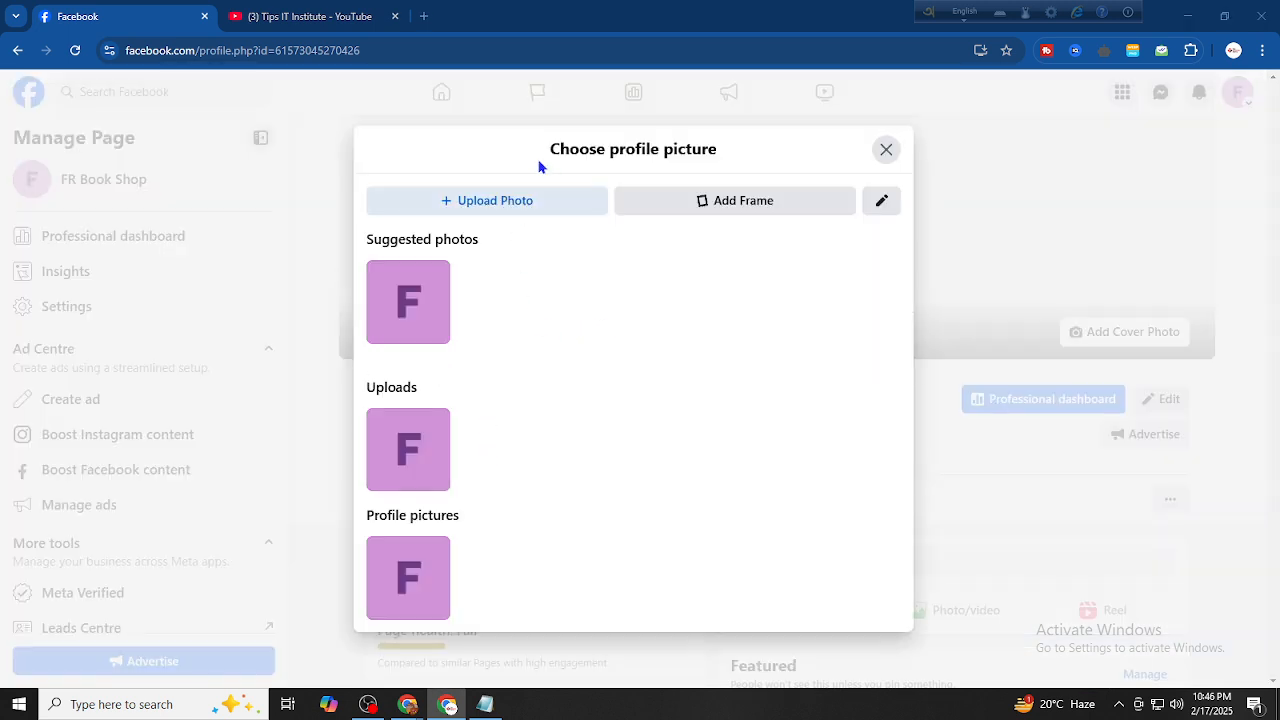
left_click(497, 205)
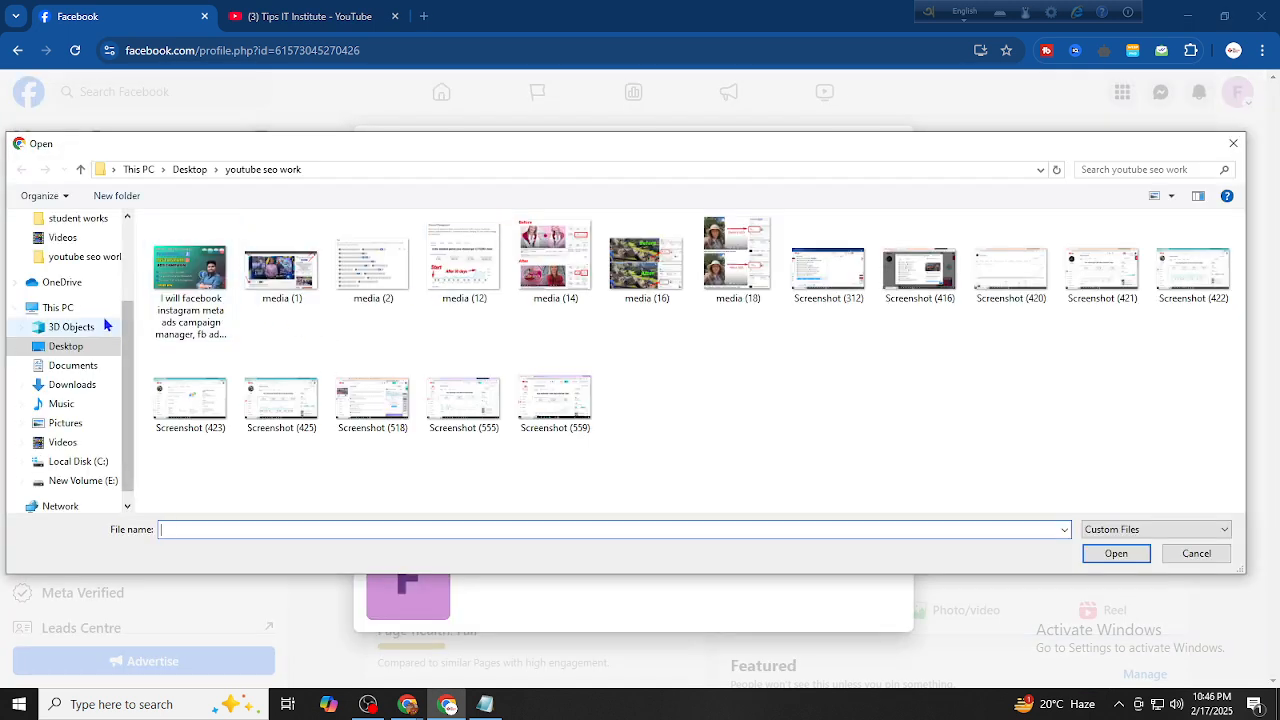
left_click(94, 385)
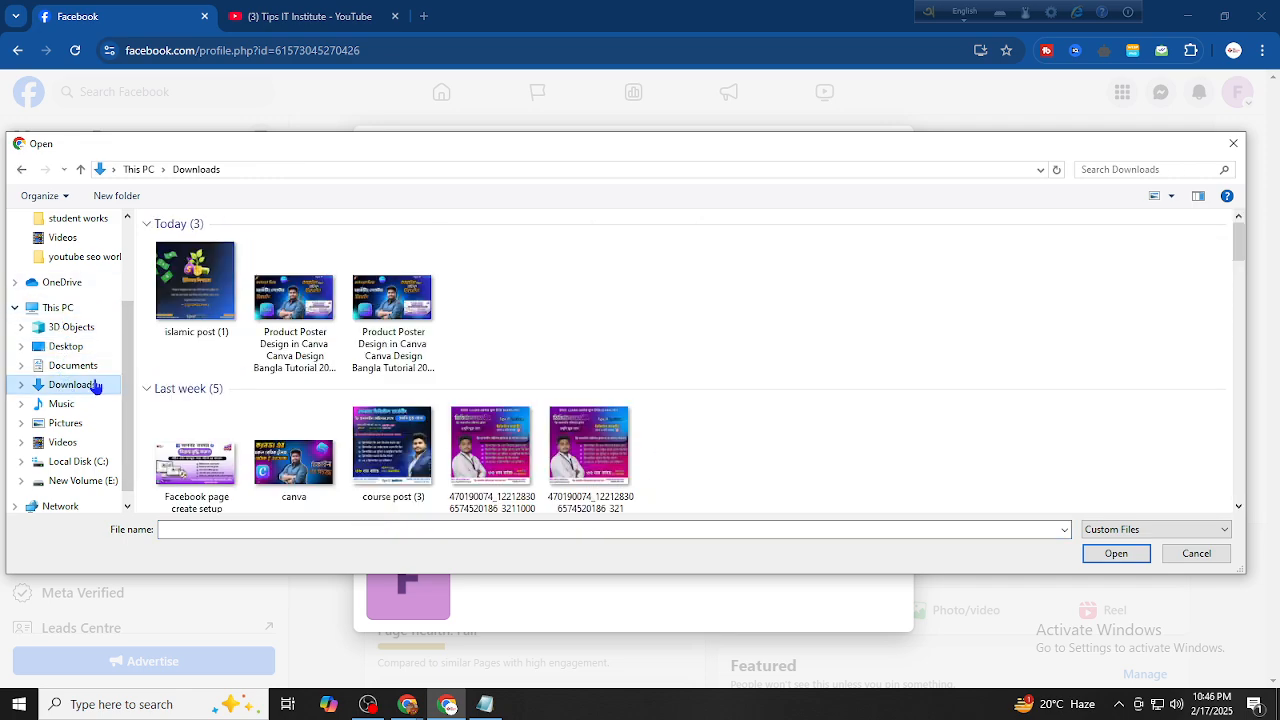
scroll(337, 360, "down", 2)
scroll(455, 352, "down", 3)
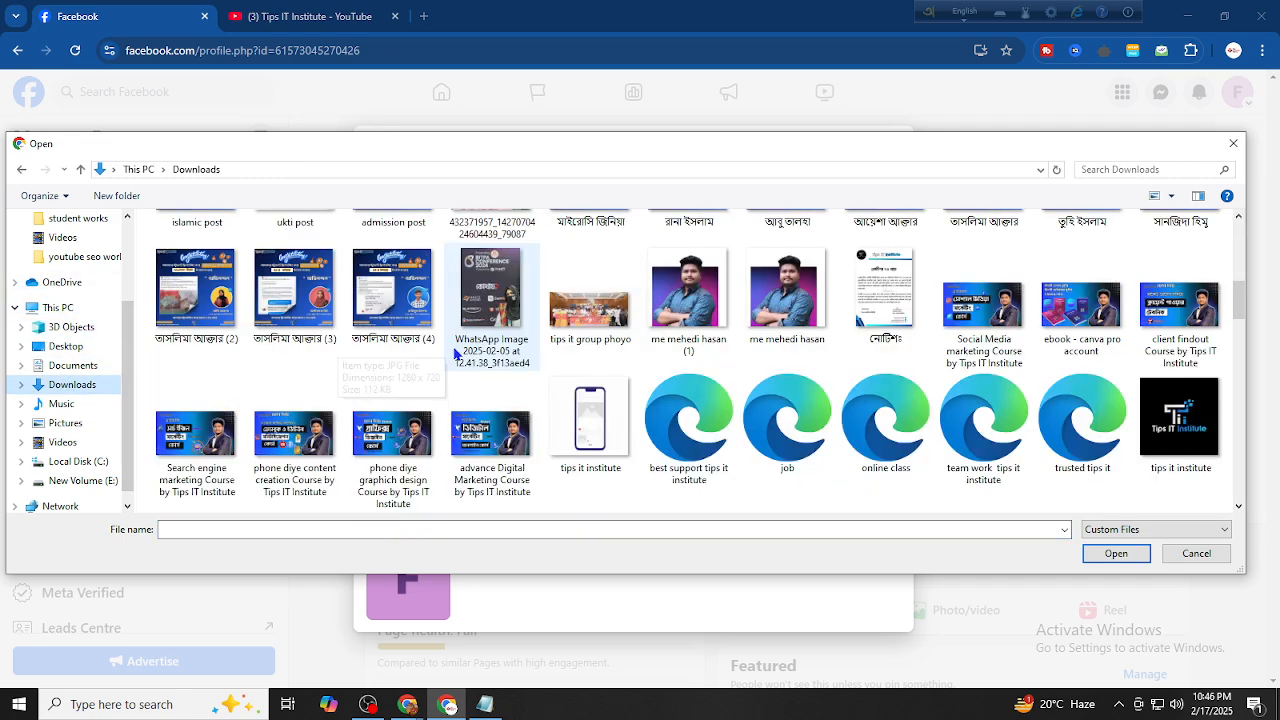
scroll(460, 360, "down", 10)
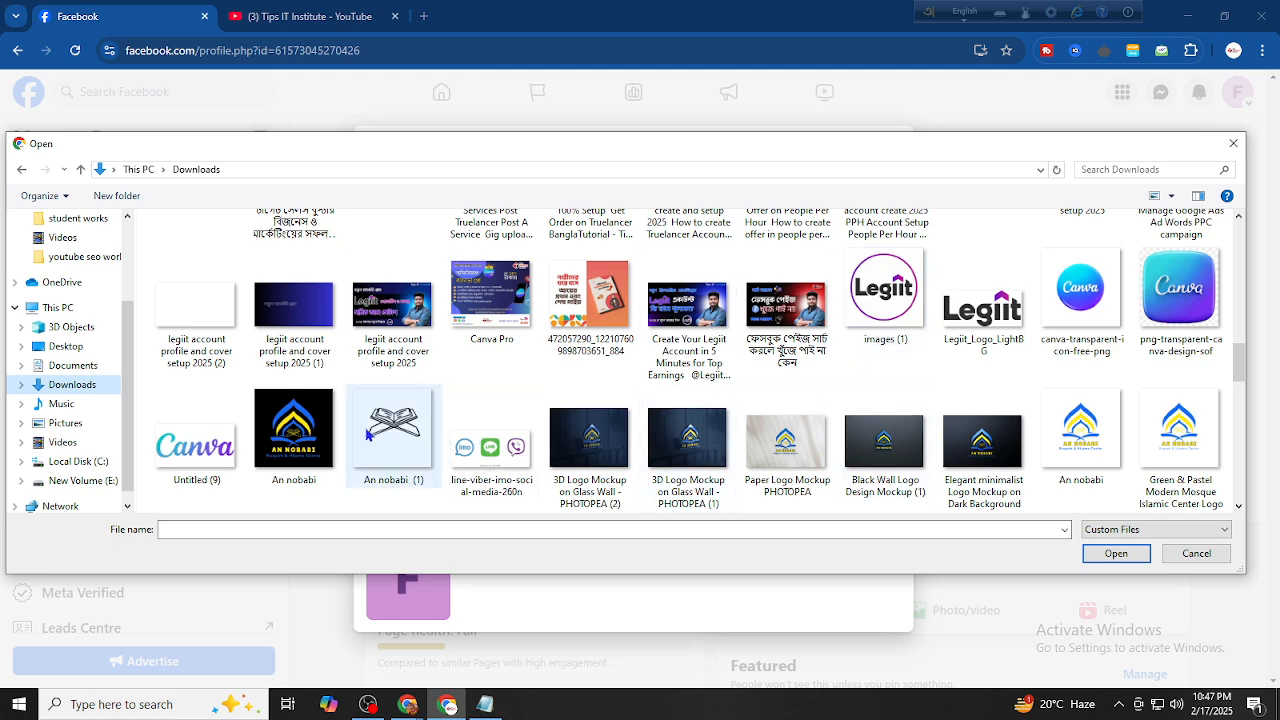
scroll(984, 443, "down", 1)
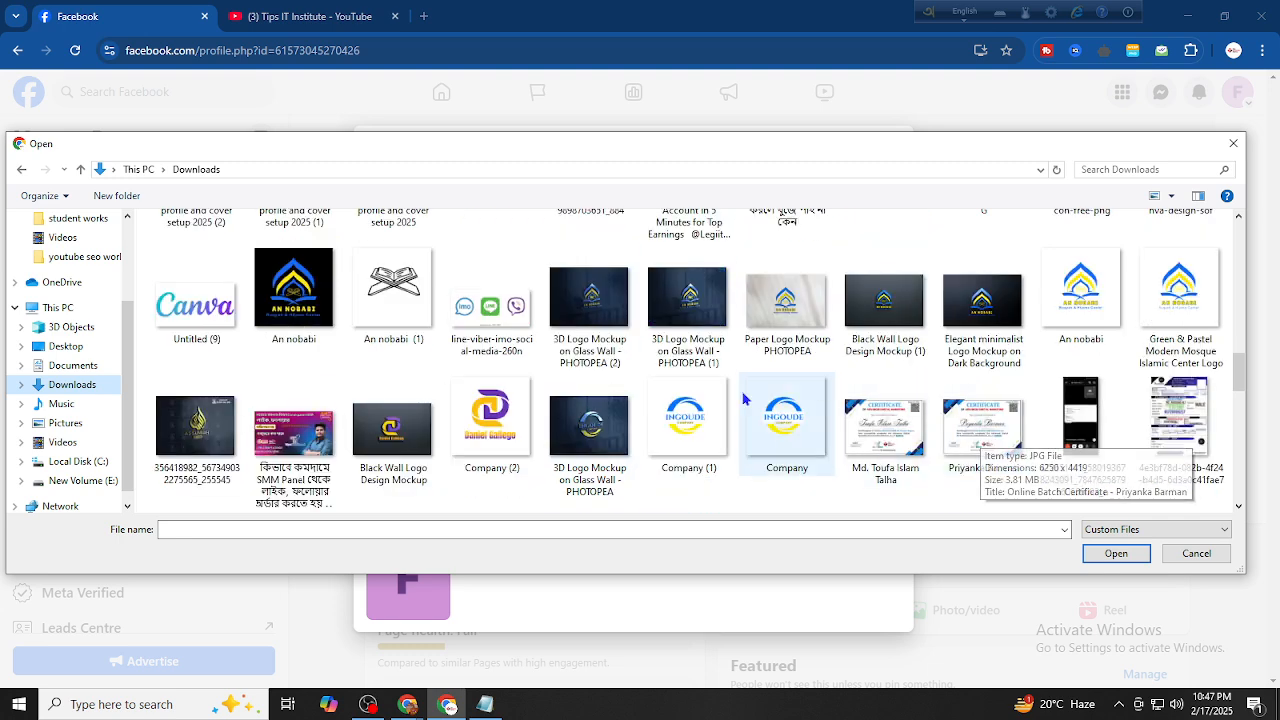
scroll(700, 410, "down", 1)
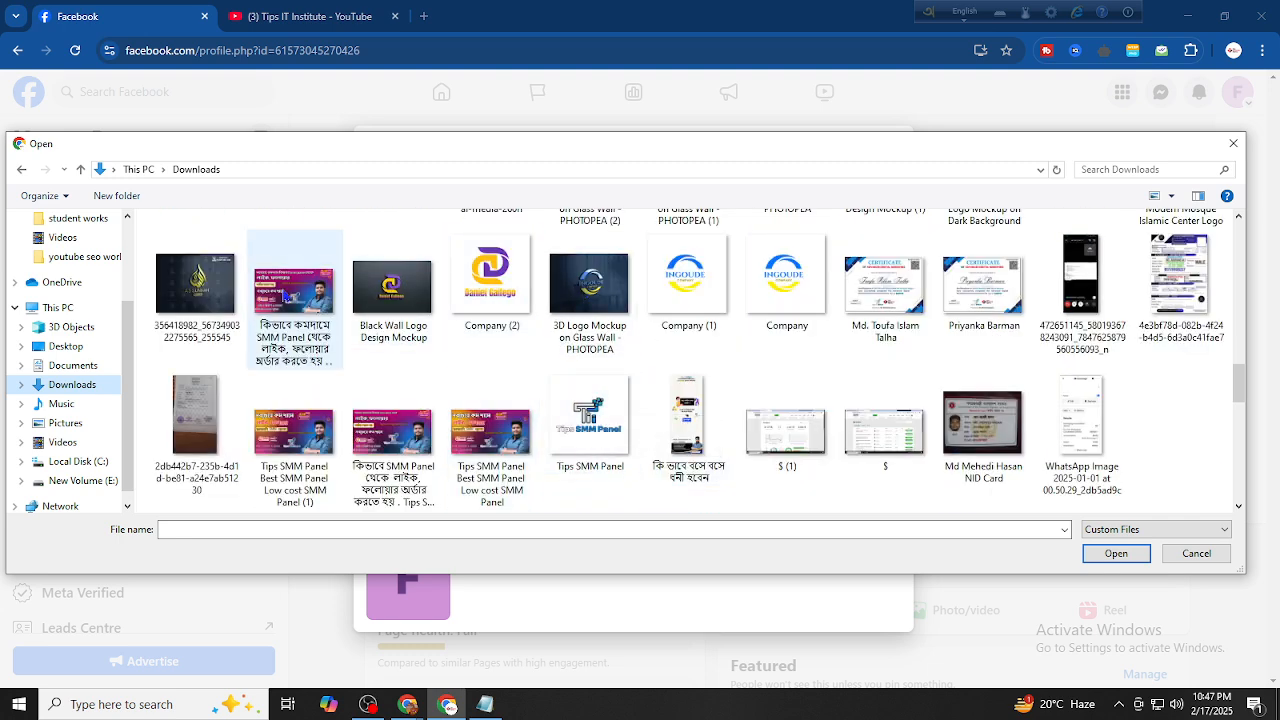
left_click(392, 287)
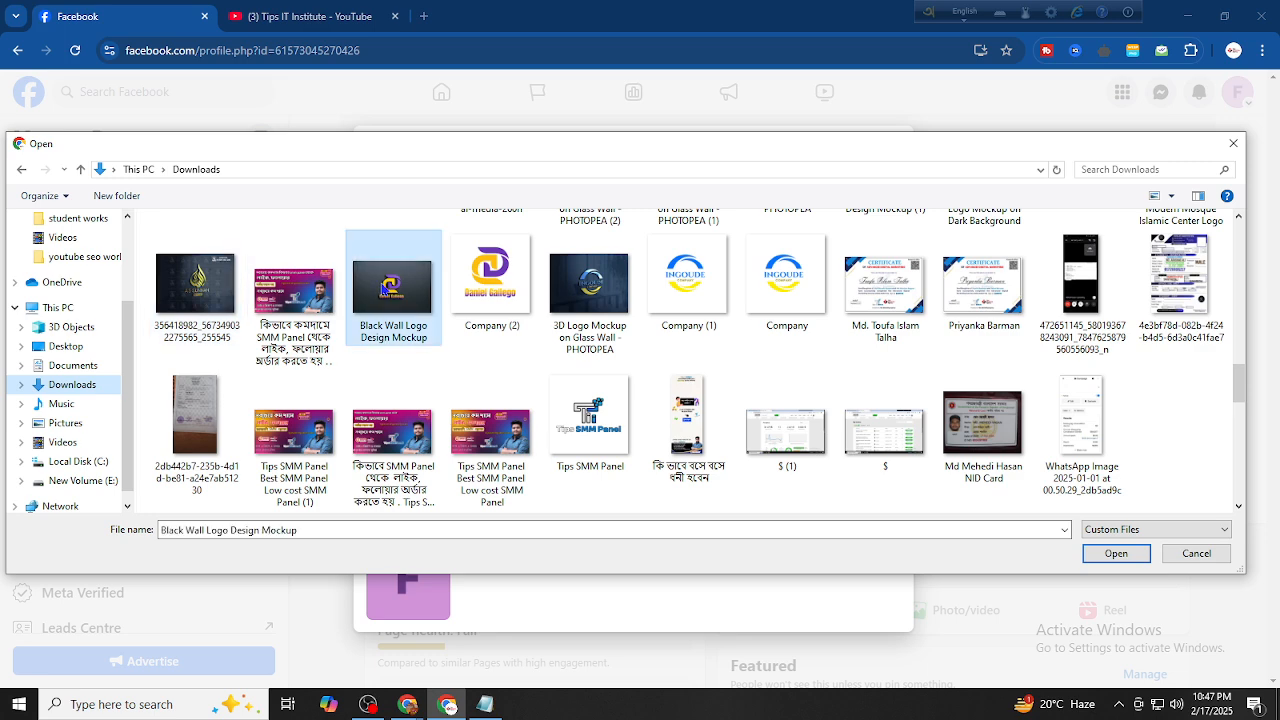
left_click(1116, 554)
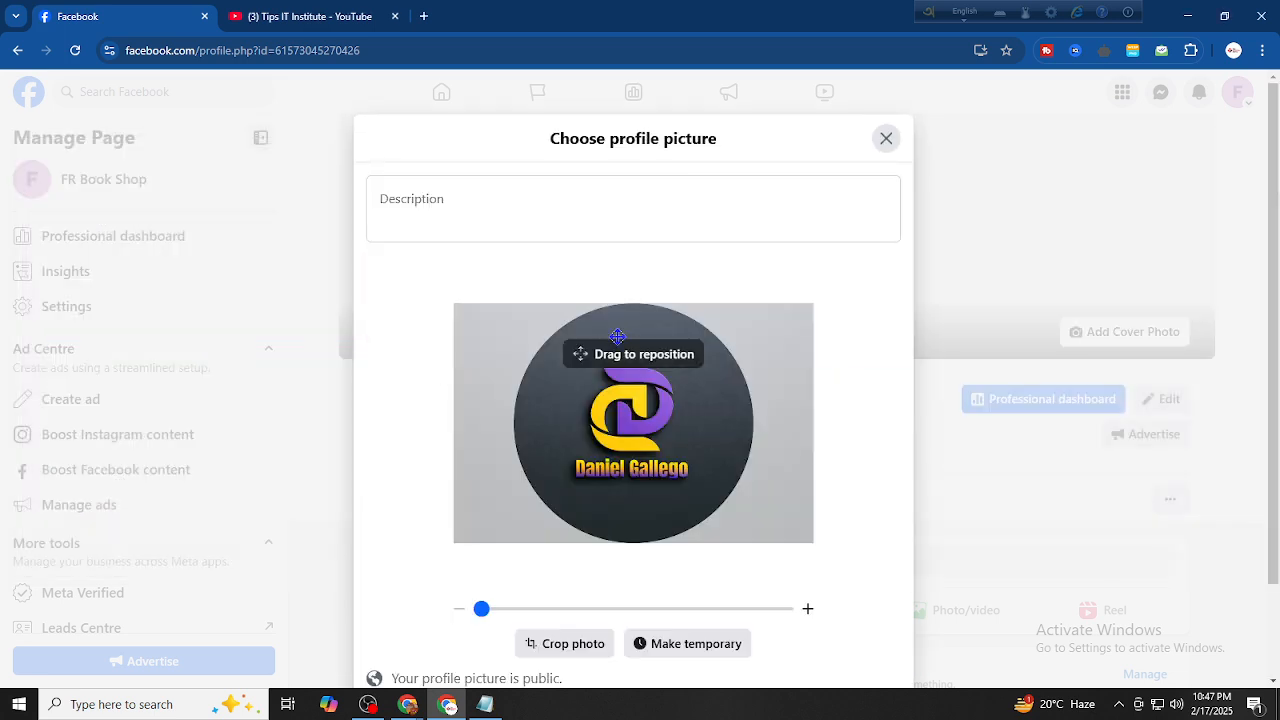
Zoom in slightly on the logo and save it as the profile picture
left_click_drag(482, 606, 498, 606)
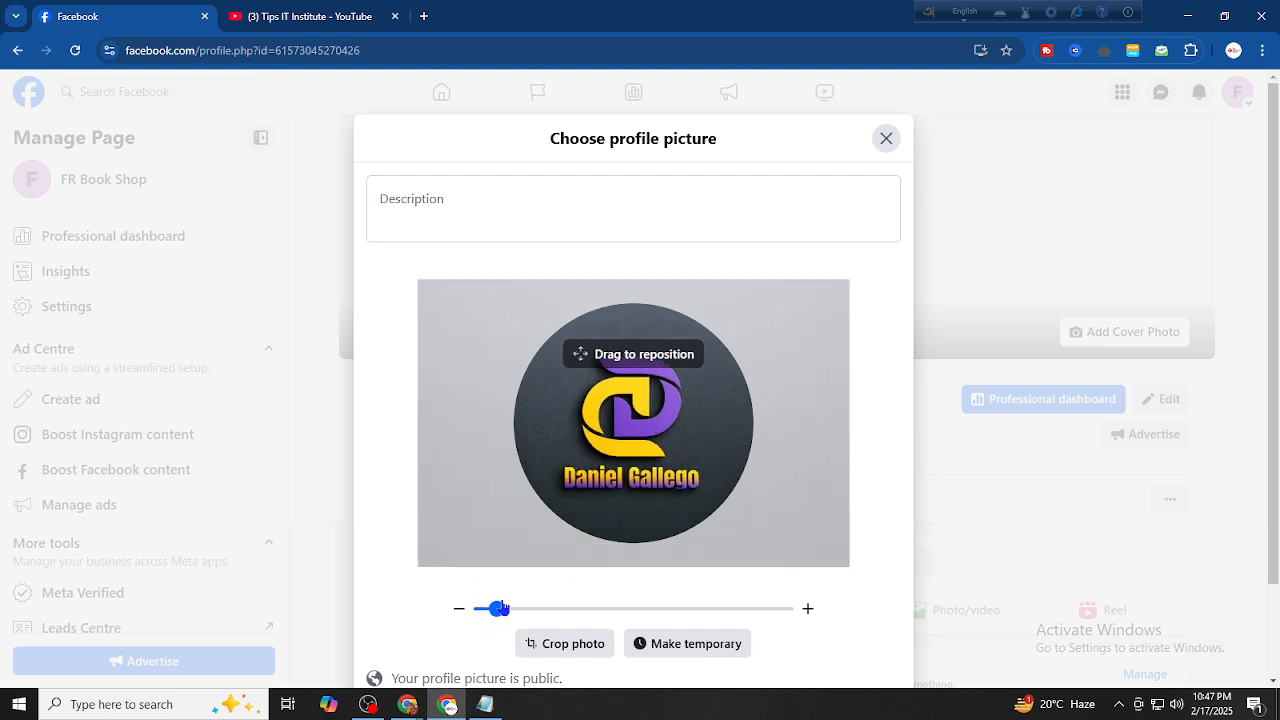
scroll(870, 430, "down", 1)
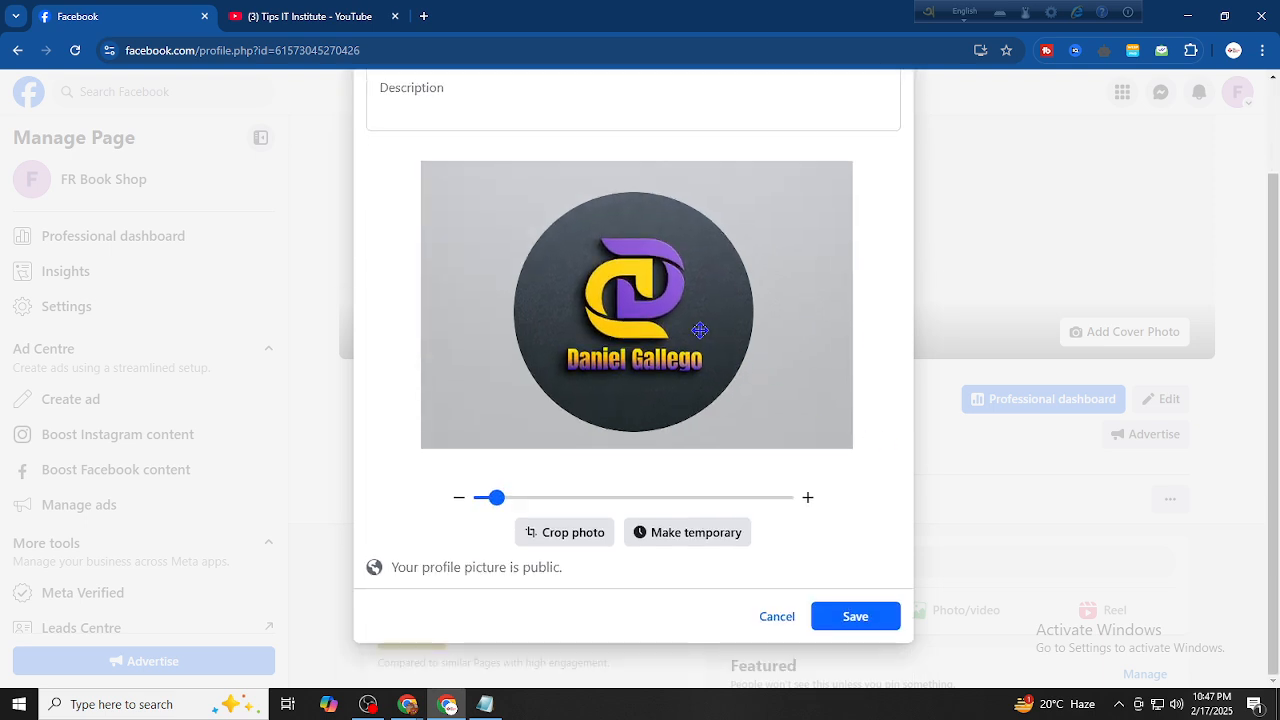
left_click(853, 617)
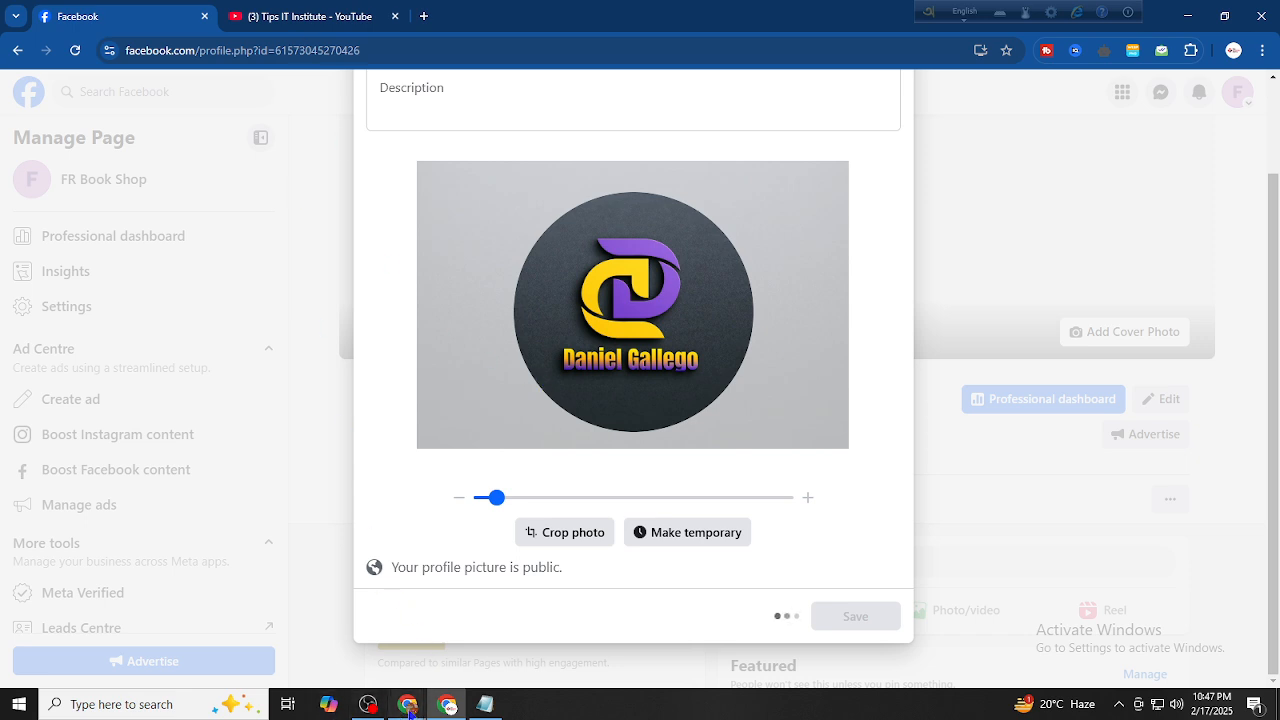
mouse_move(407, 704)
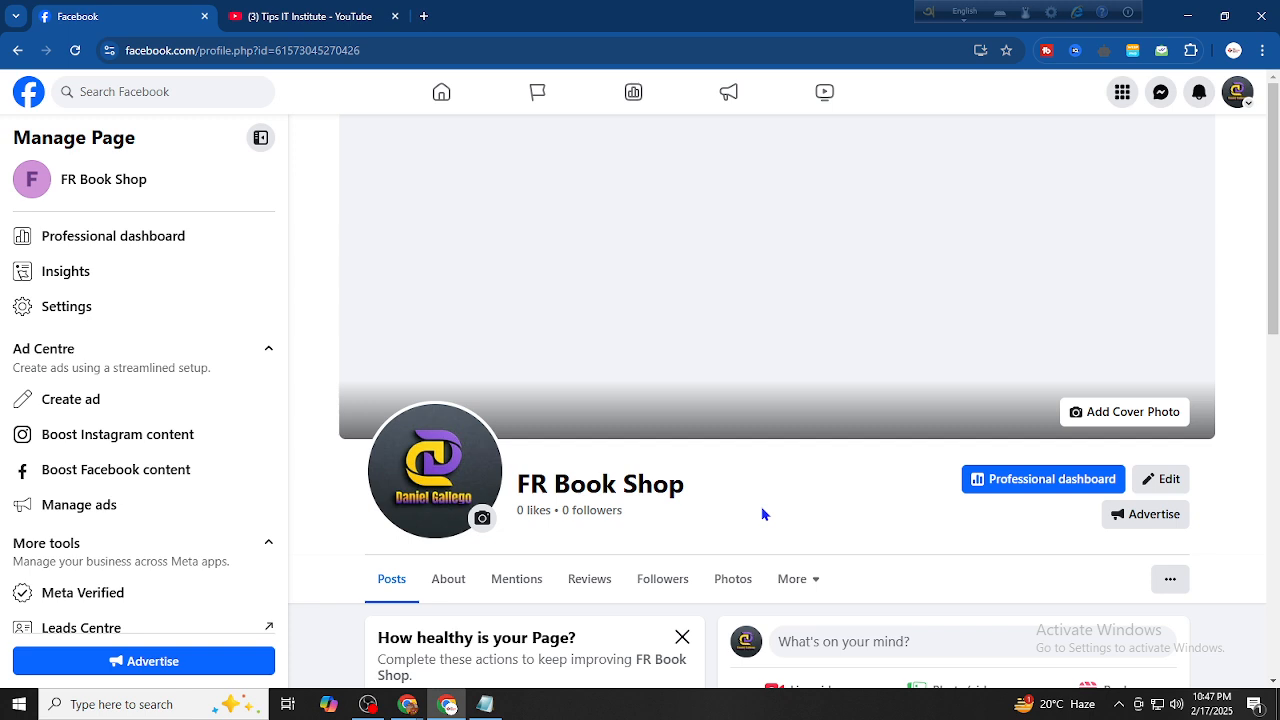
scroll(733, 500, "down", 2)
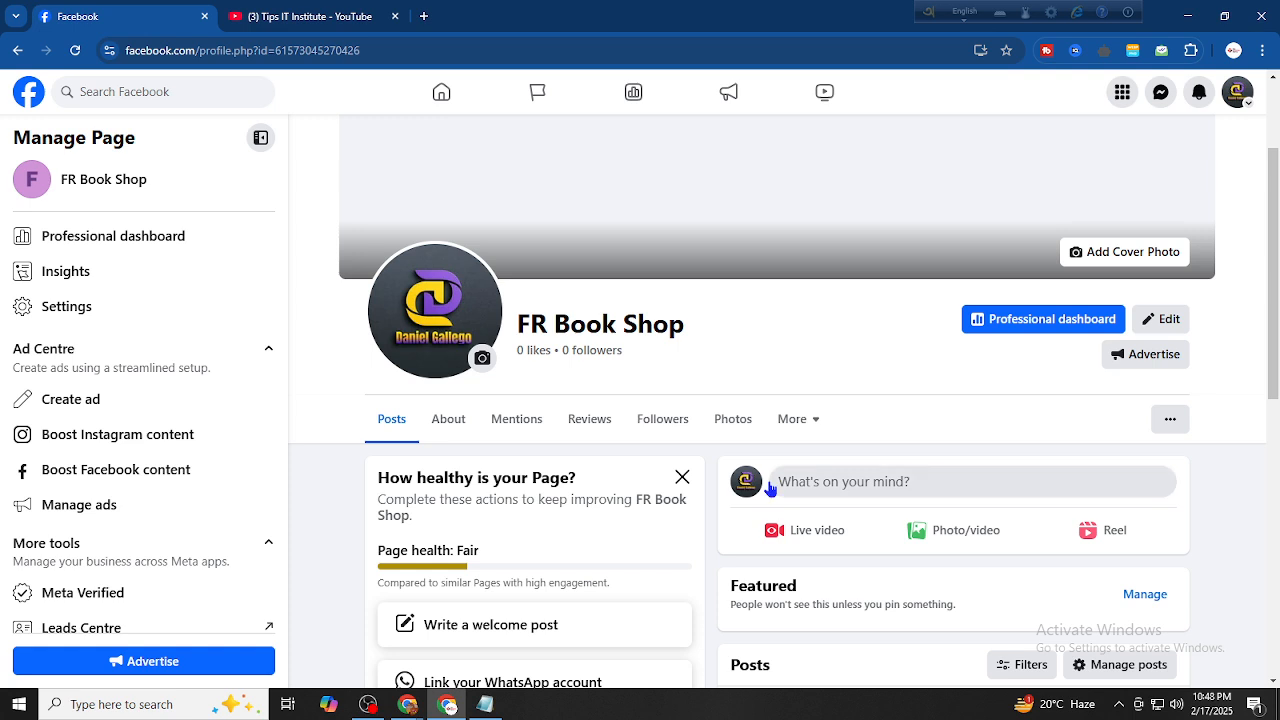
scroll(705, 410, "down", 2)
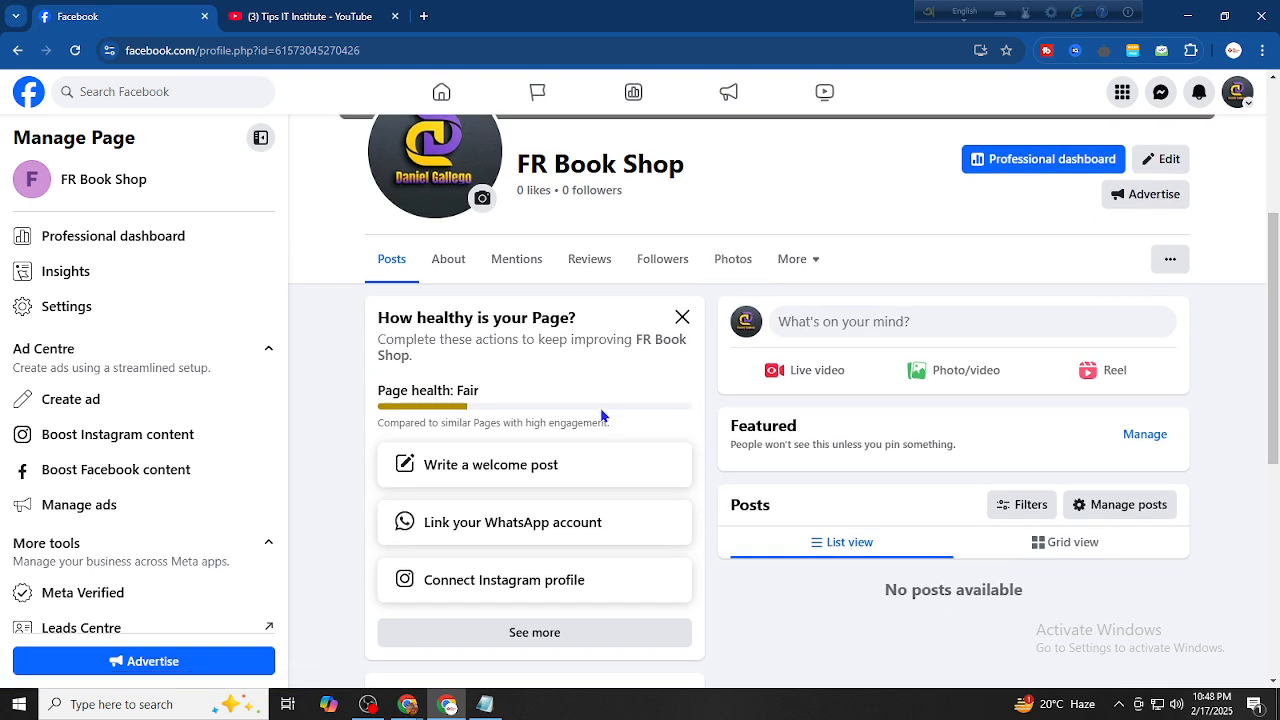
scroll(686, 500, "up", 3)
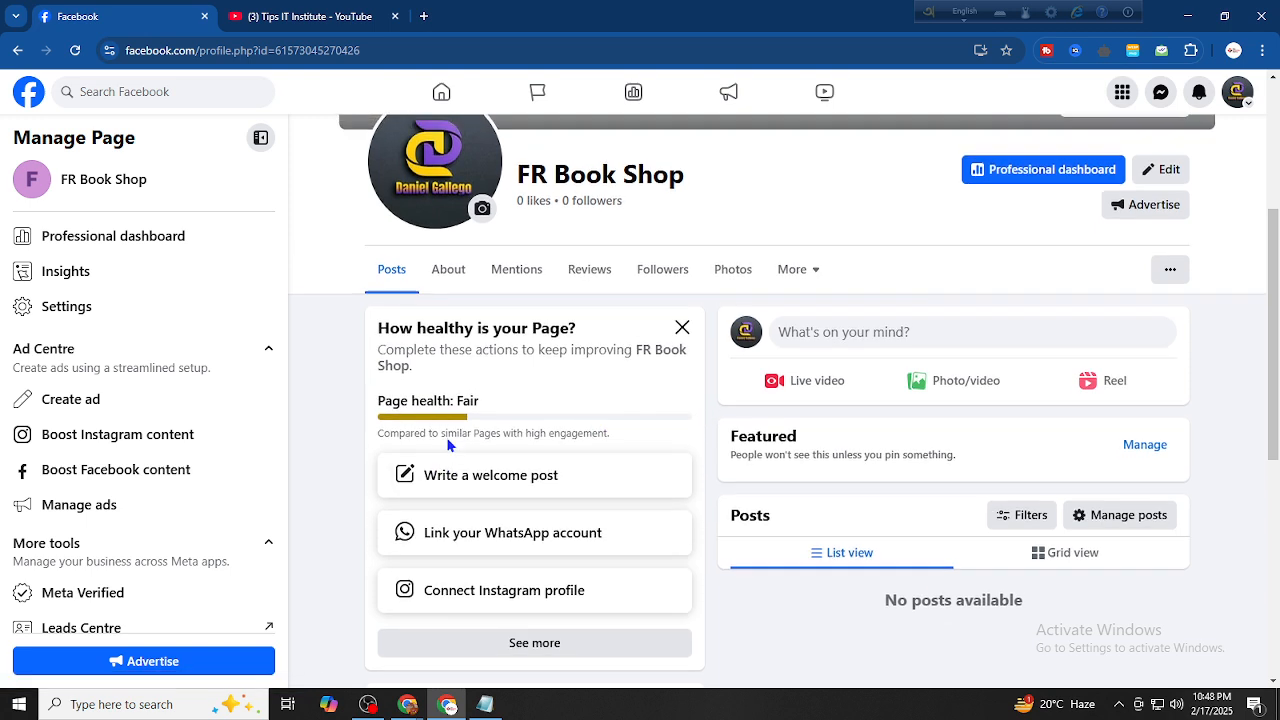
Upload the second Product Poster Design image as the Page's cover photo
left_click(1149, 332)
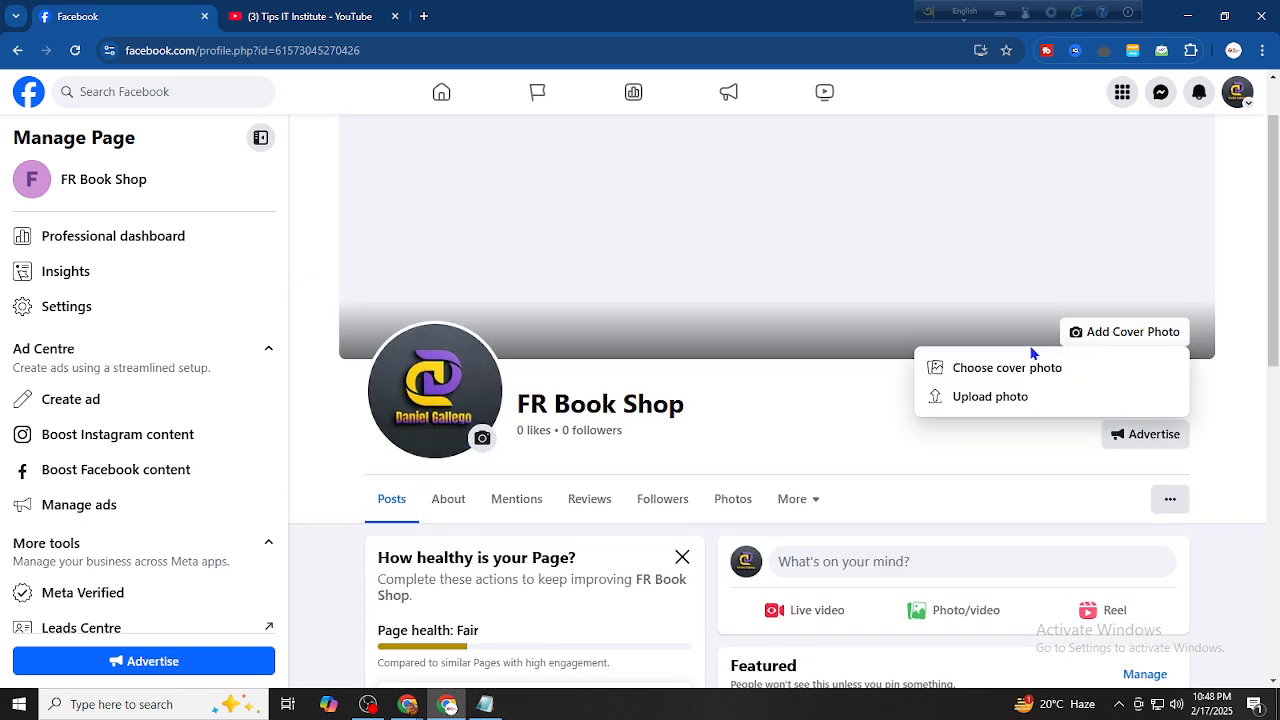
left_click(990, 397)
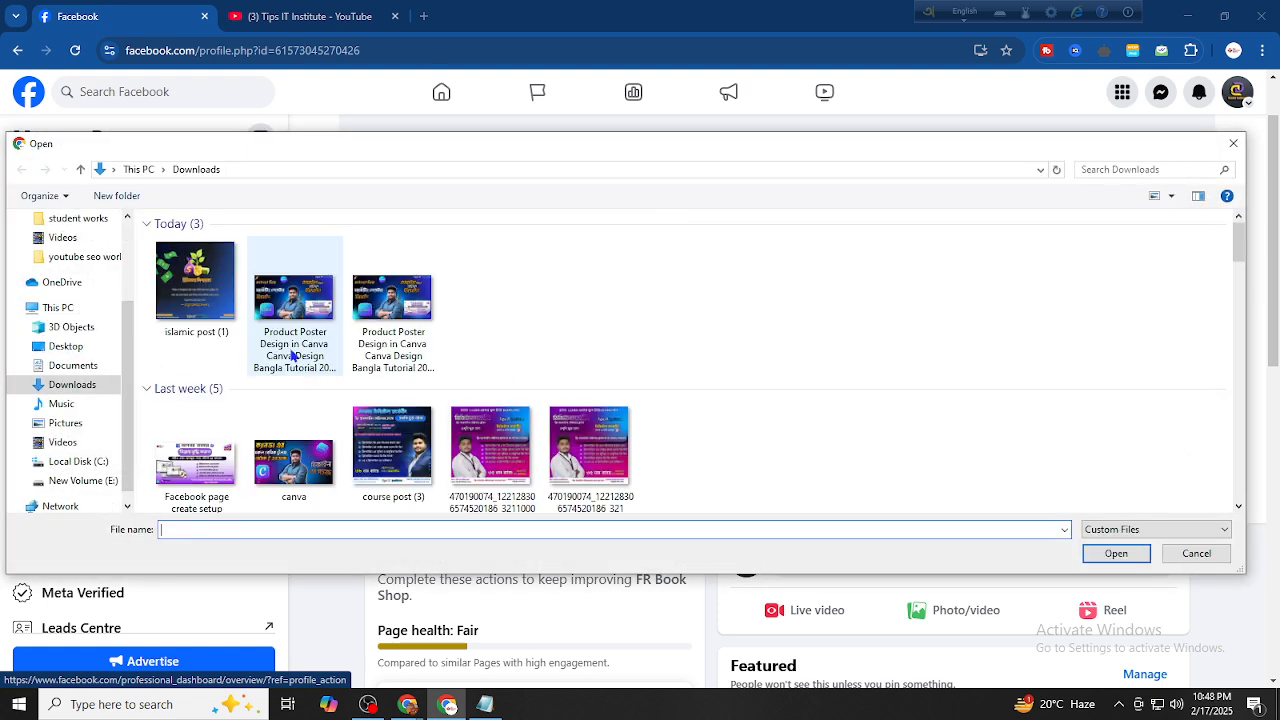
scroll(300, 335, "down", 2)
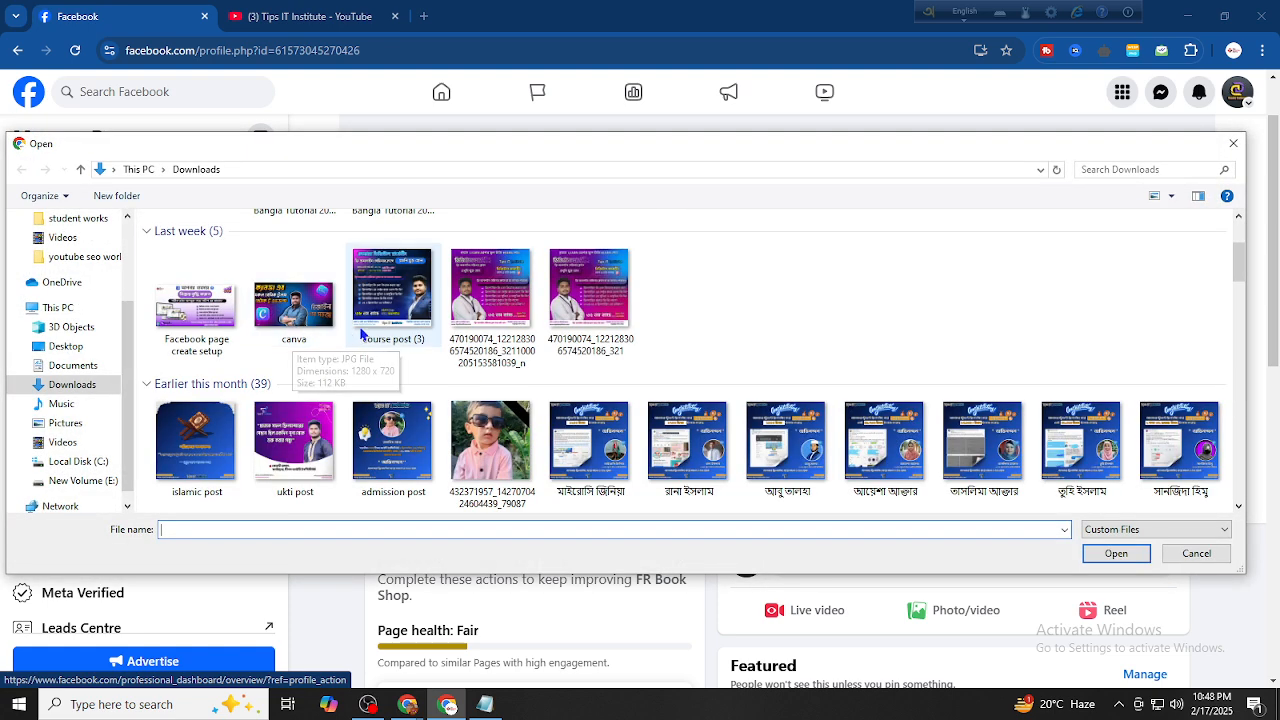
scroll(400, 330, "up", 2)
left_click(314, 318)
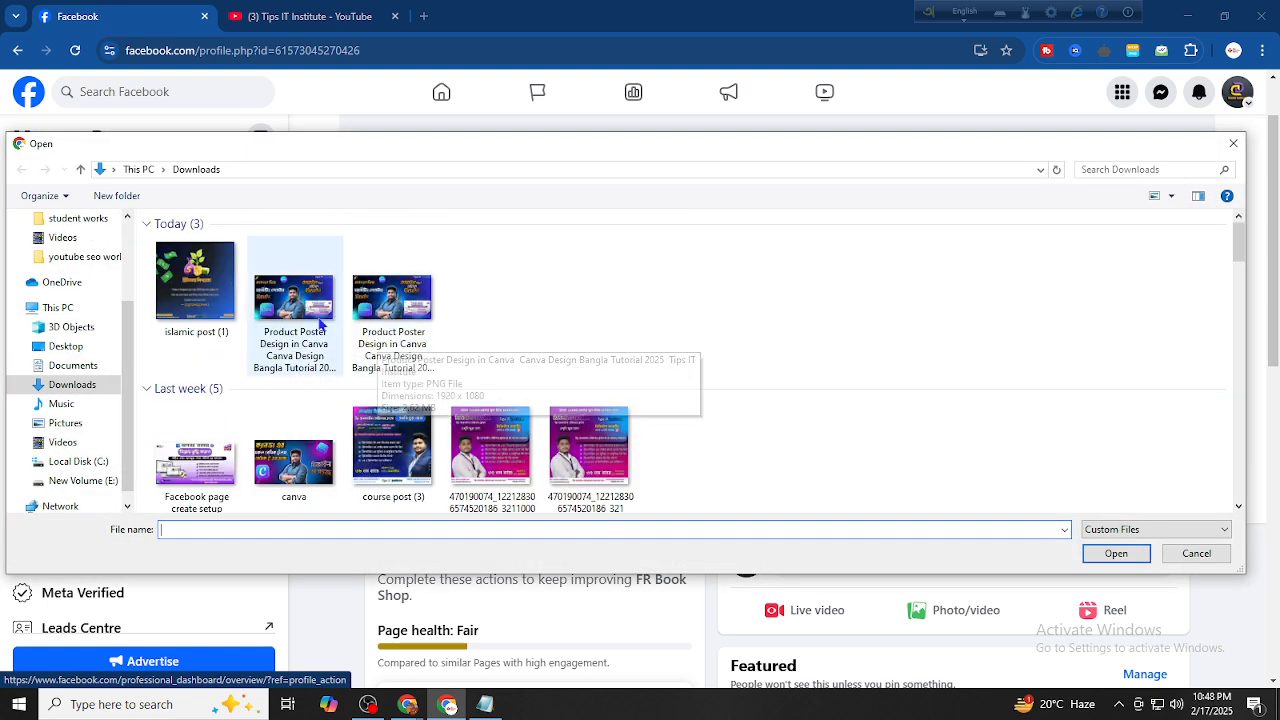
left_click(1120, 556)
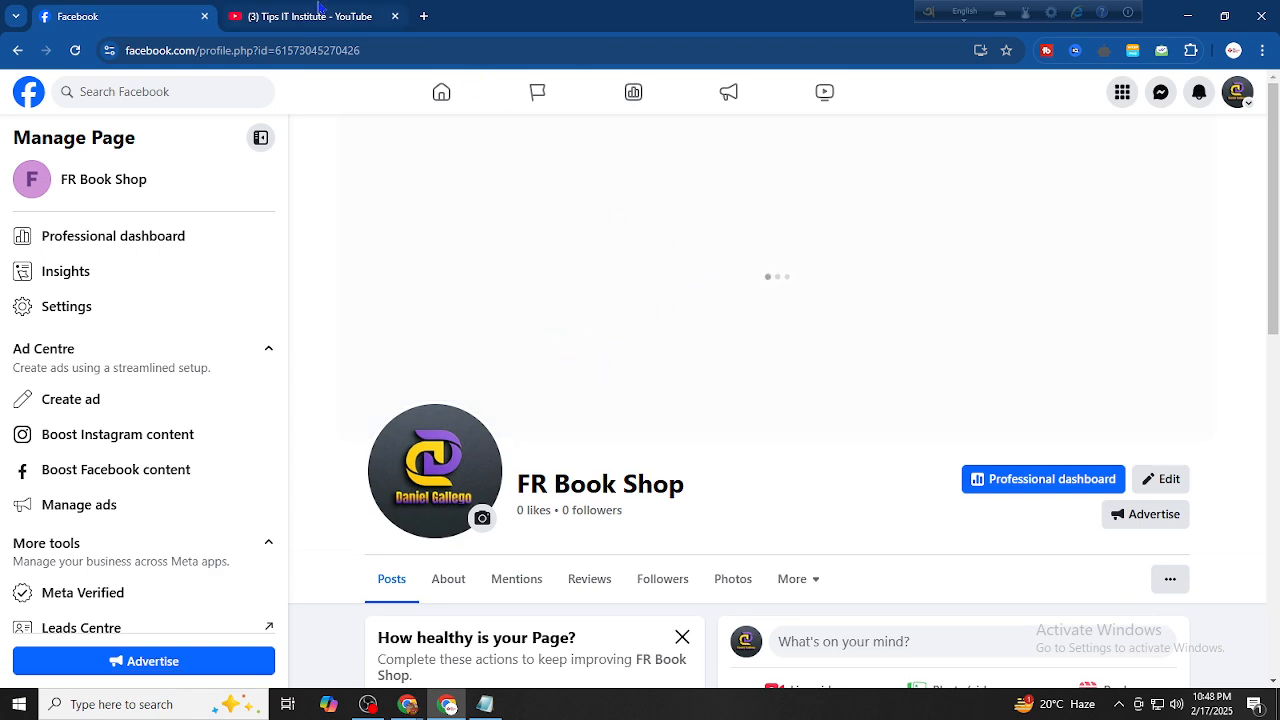
left_click(319, 10)
scroll(600, 350, "up", 3)
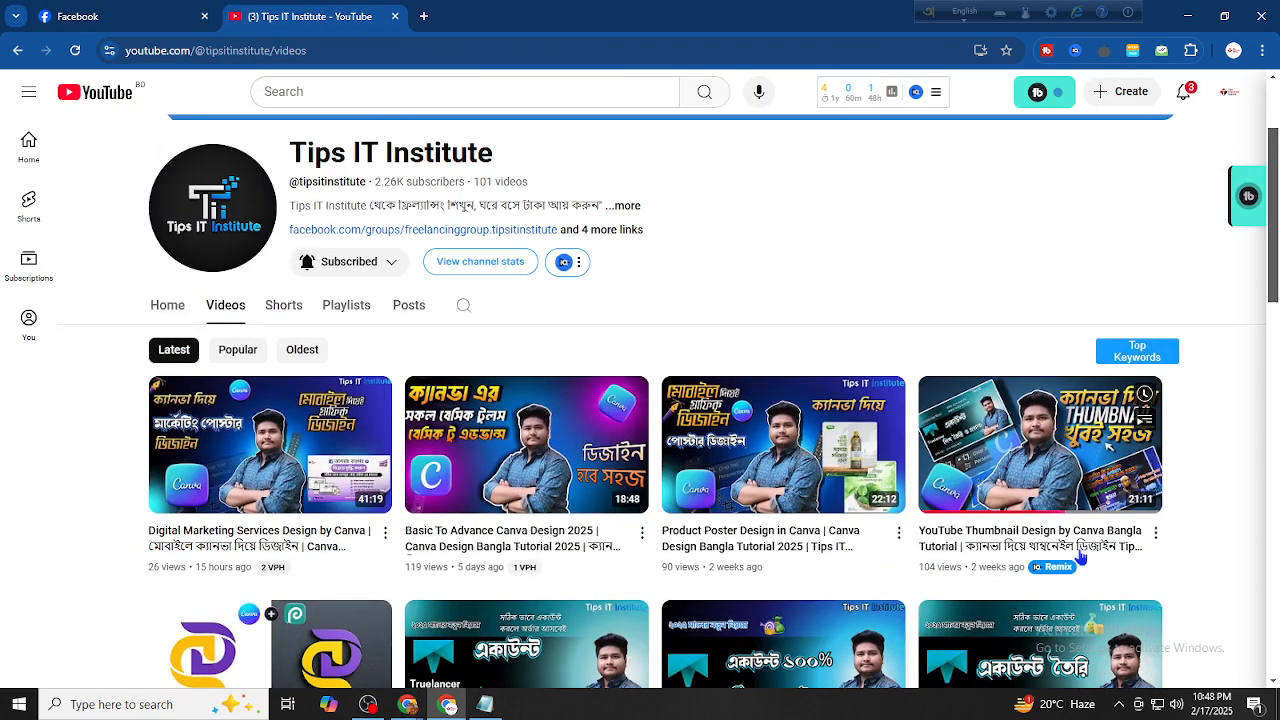
left_click(180, 16)
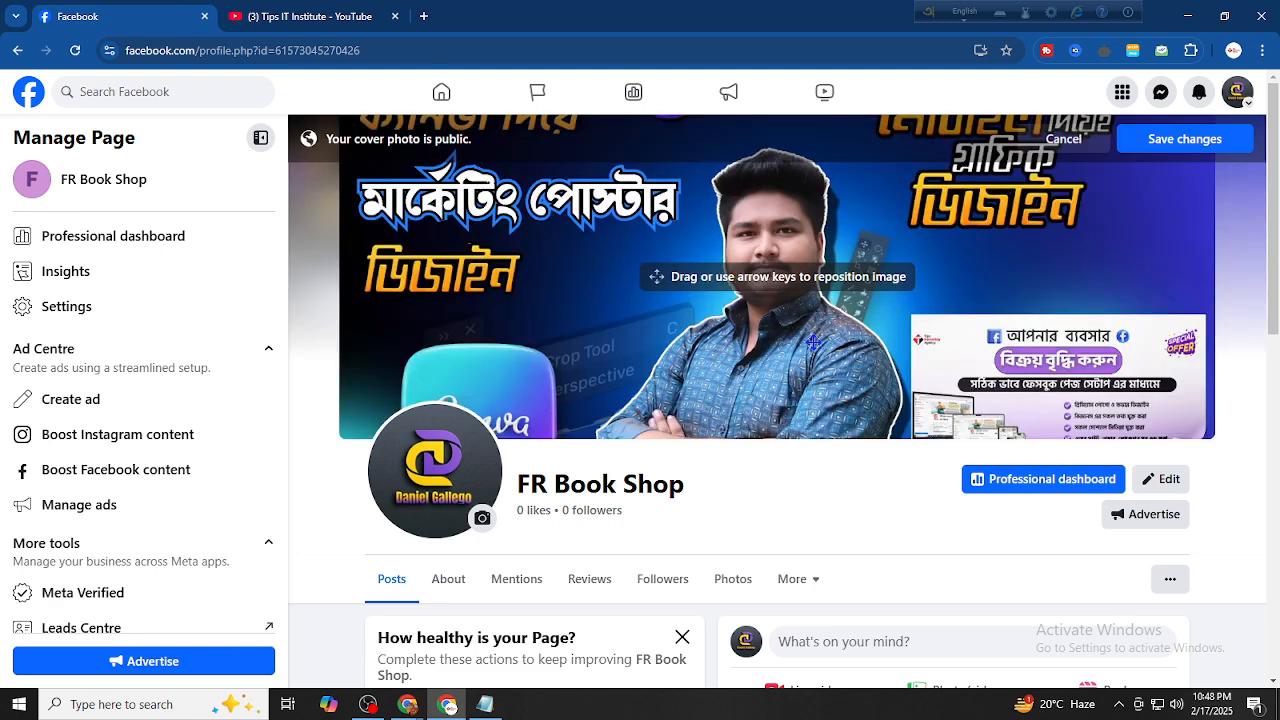
Reposition the Canva poster banner within the cover area and save the cover photo
left_click_drag(813, 342, 818, 460)
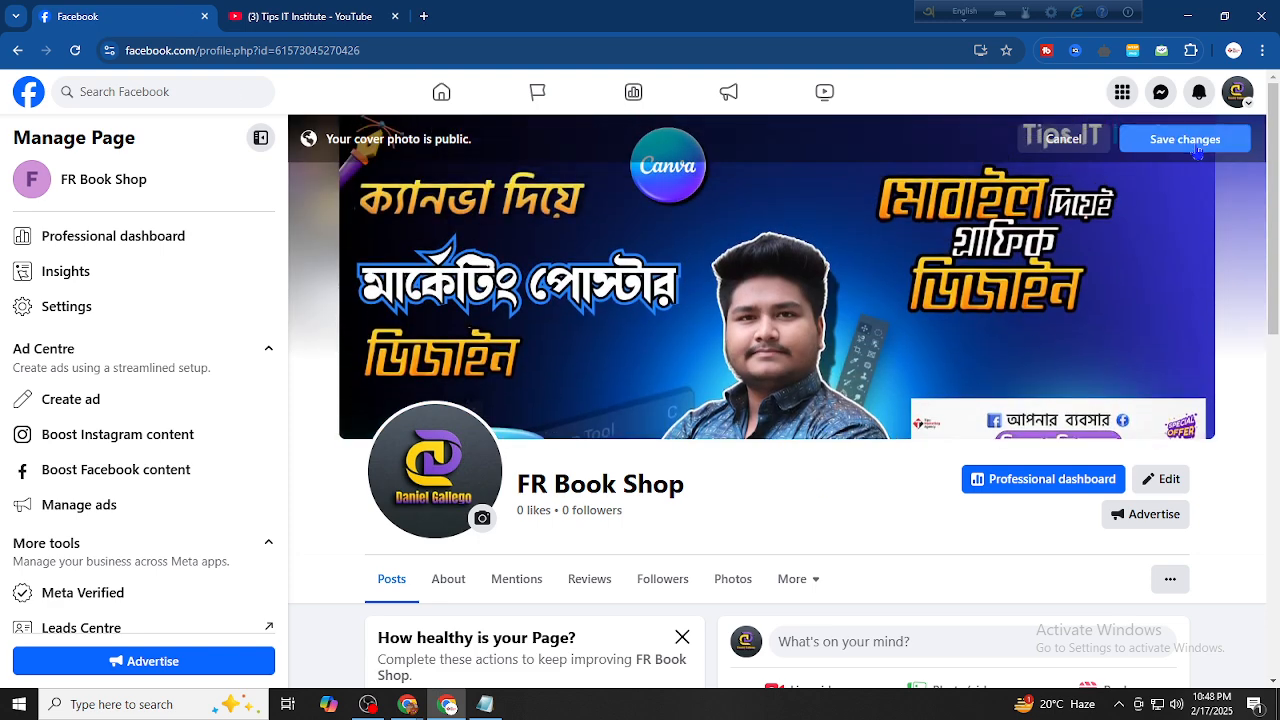
left_click(1193, 146)
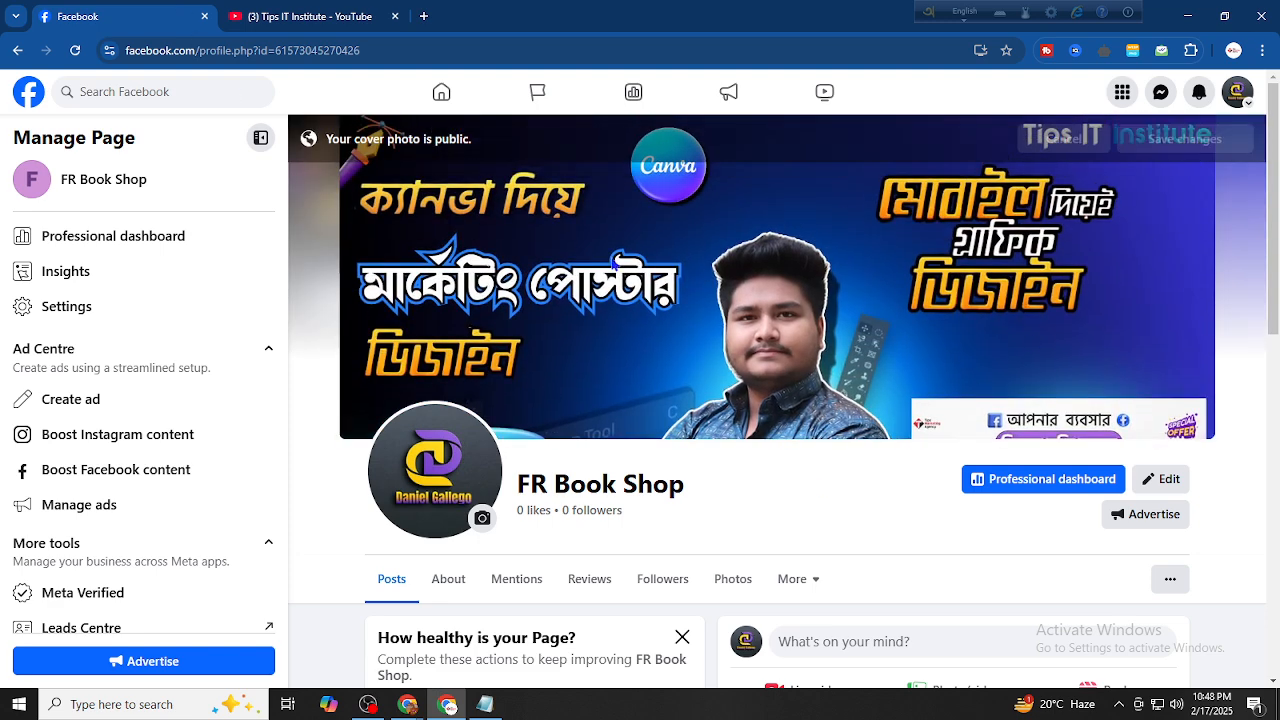
scroll(858, 265, "down", 2)
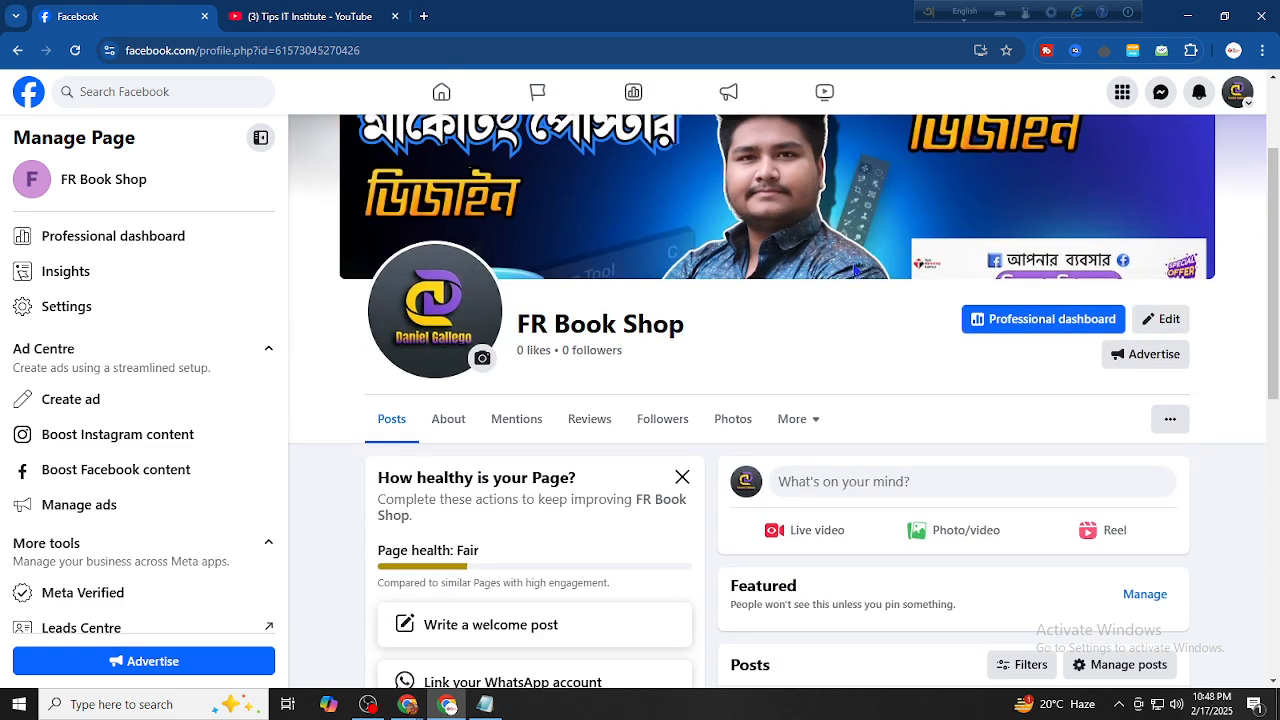
scroll(674, 263, "down", 2)
scroll(677, 262, "up", 3)
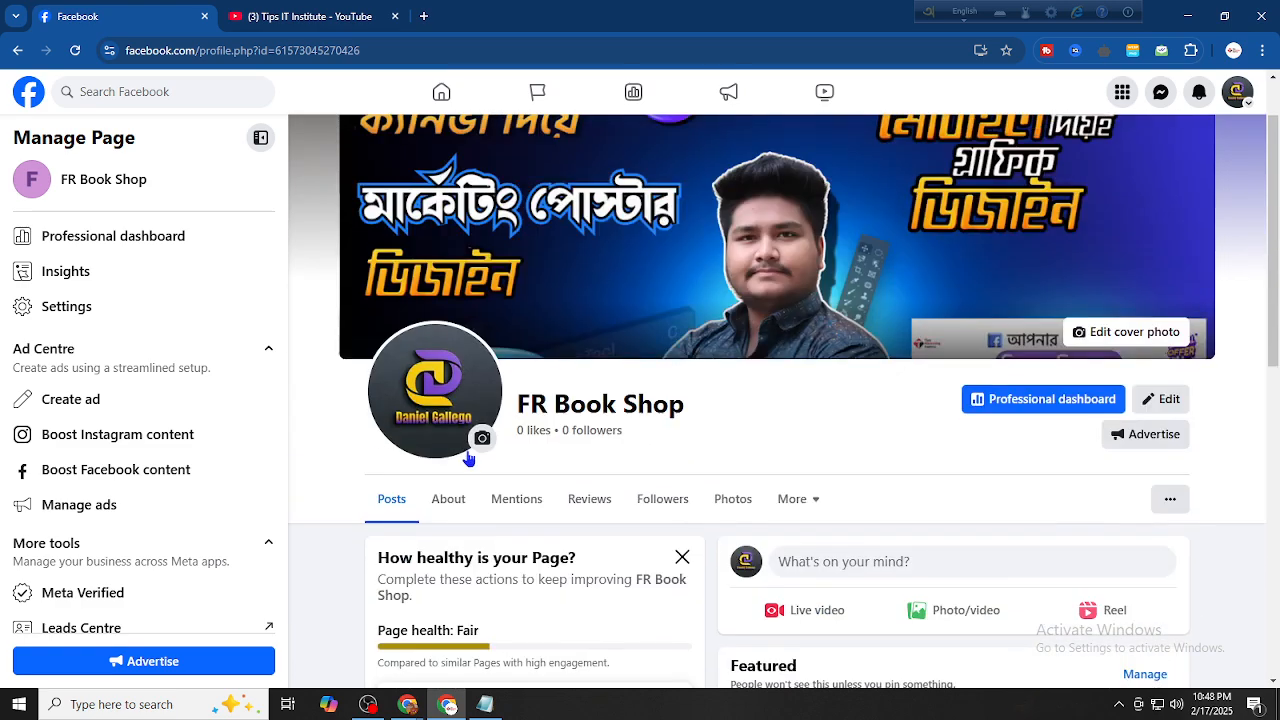
scroll(740, 262, "down", 1)
scroll(739, 262, "down", 1)
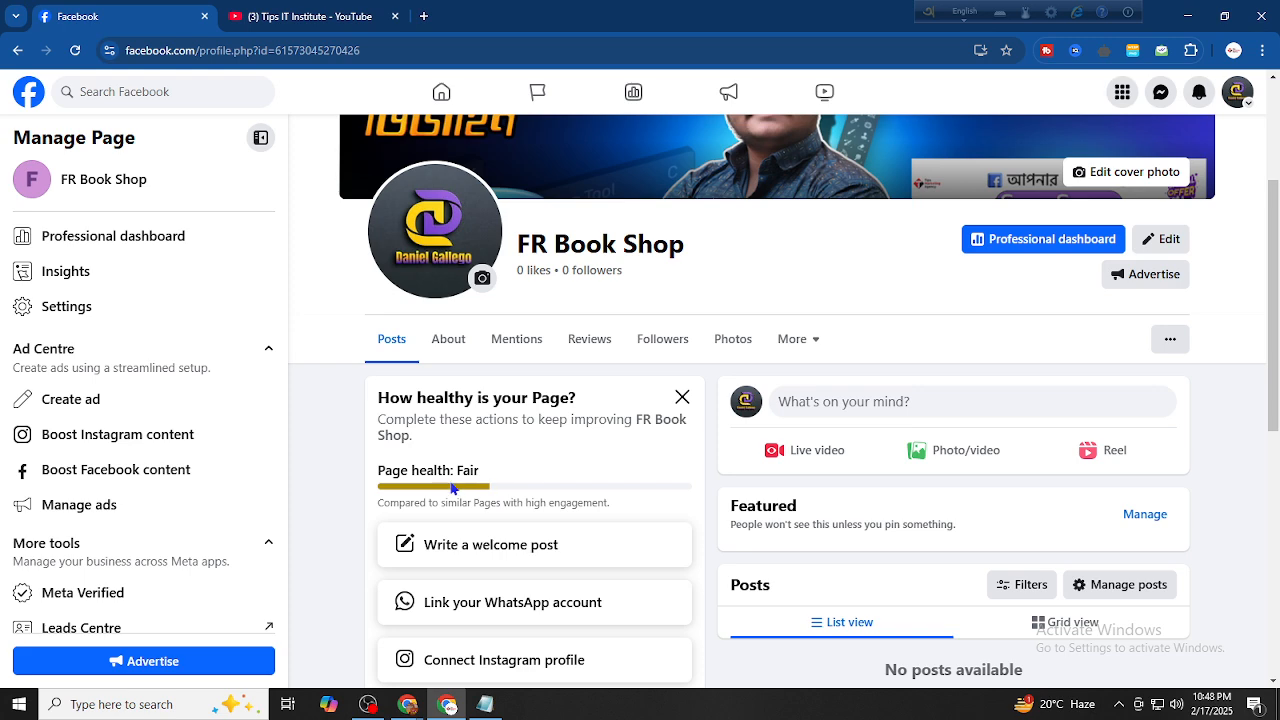
scroll(461, 305, "up", 2)
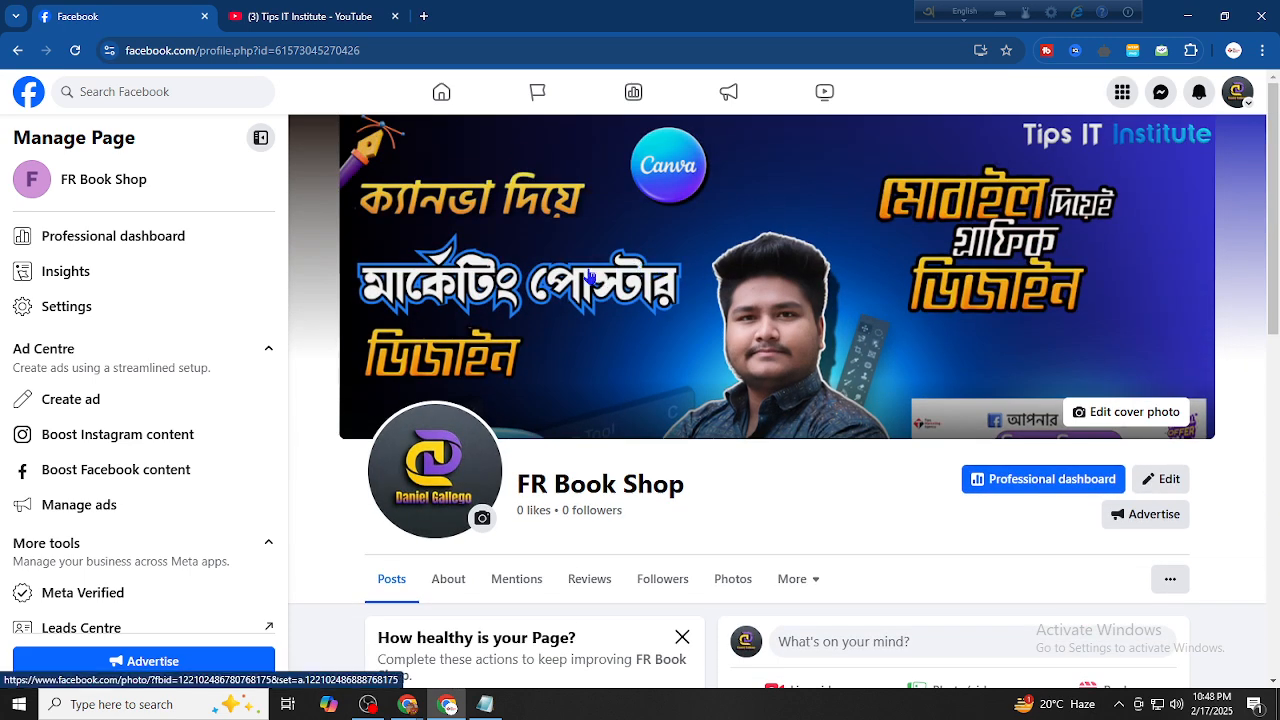
scroll(463, 422, "down", 3)
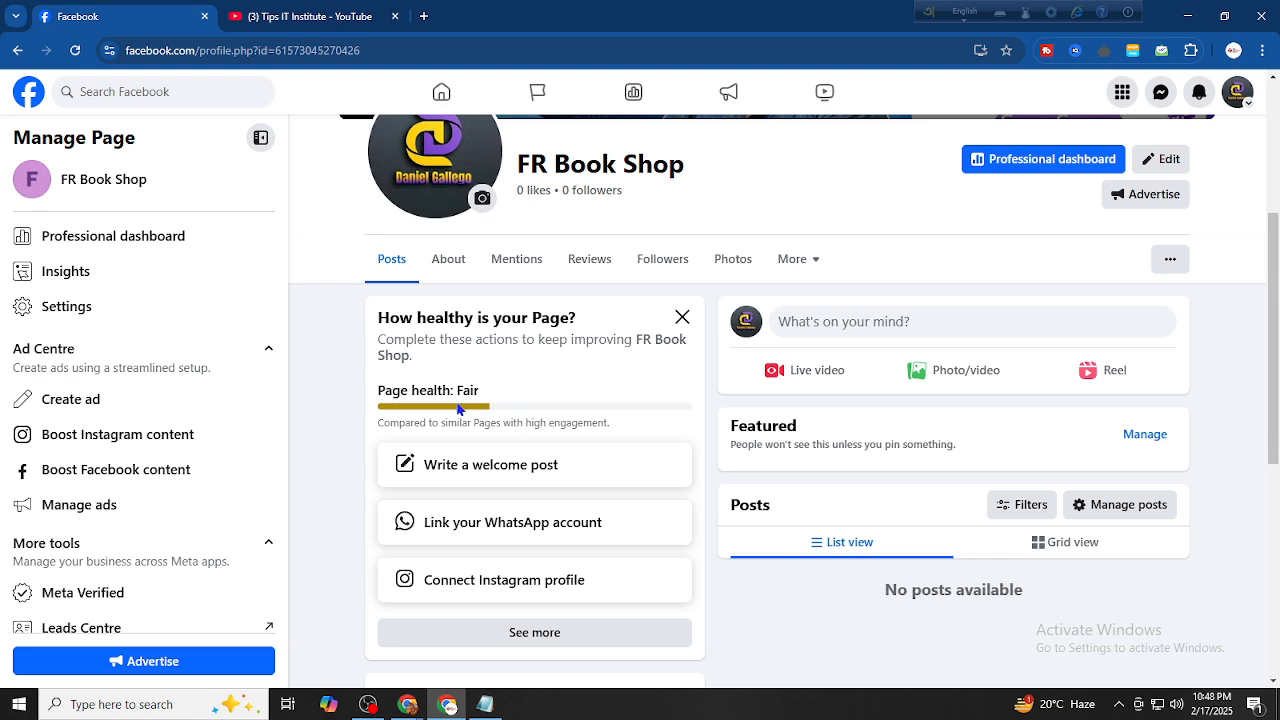
left_click_drag(447, 413, 486, 413)
left_click(523, 393)
scroll(540, 385, "up", 3)
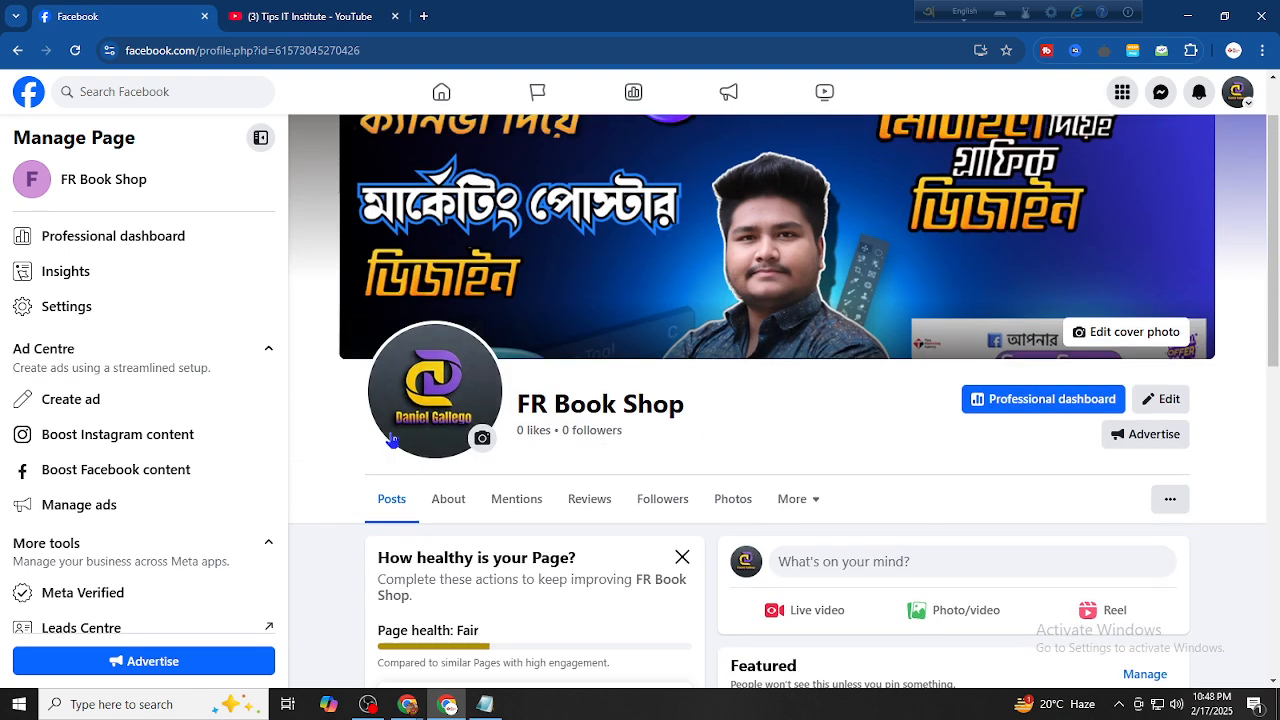
scroll(466, 386, "down", 2)
In the About section, start a new address and fill it from the saved autofill suggestion
left_click(448, 345)
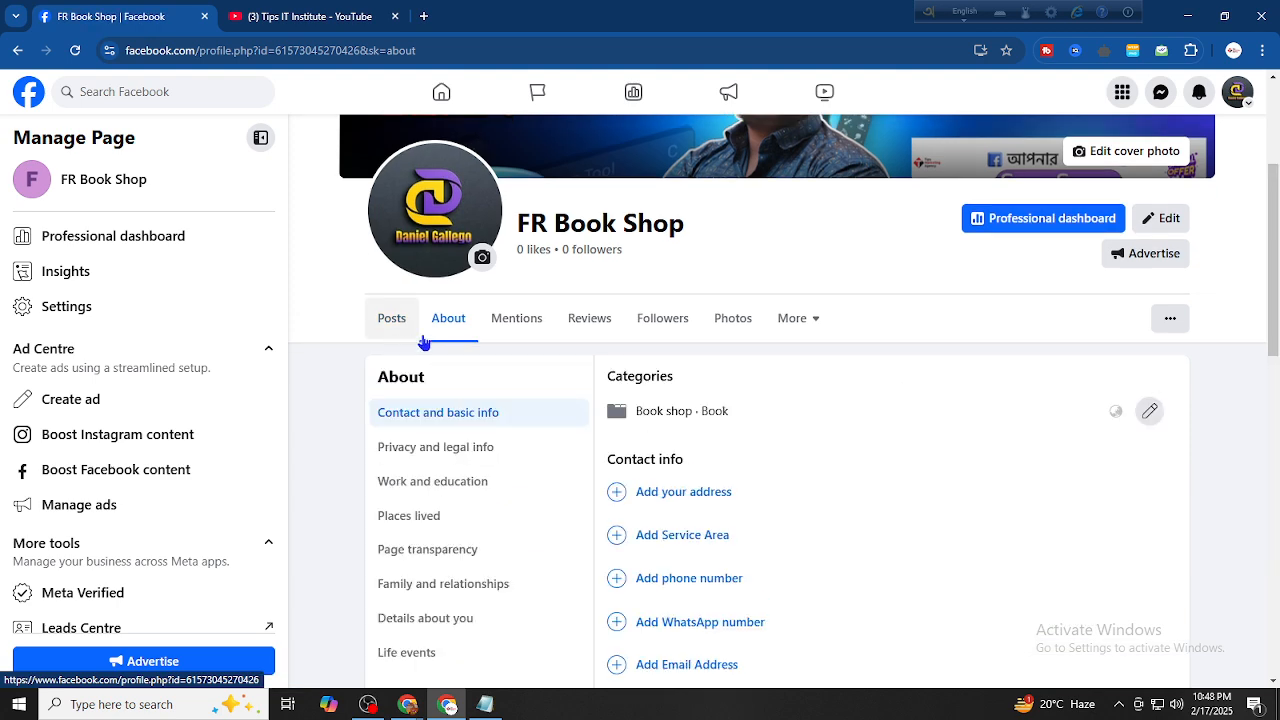
scroll(612, 345, "down", 2)
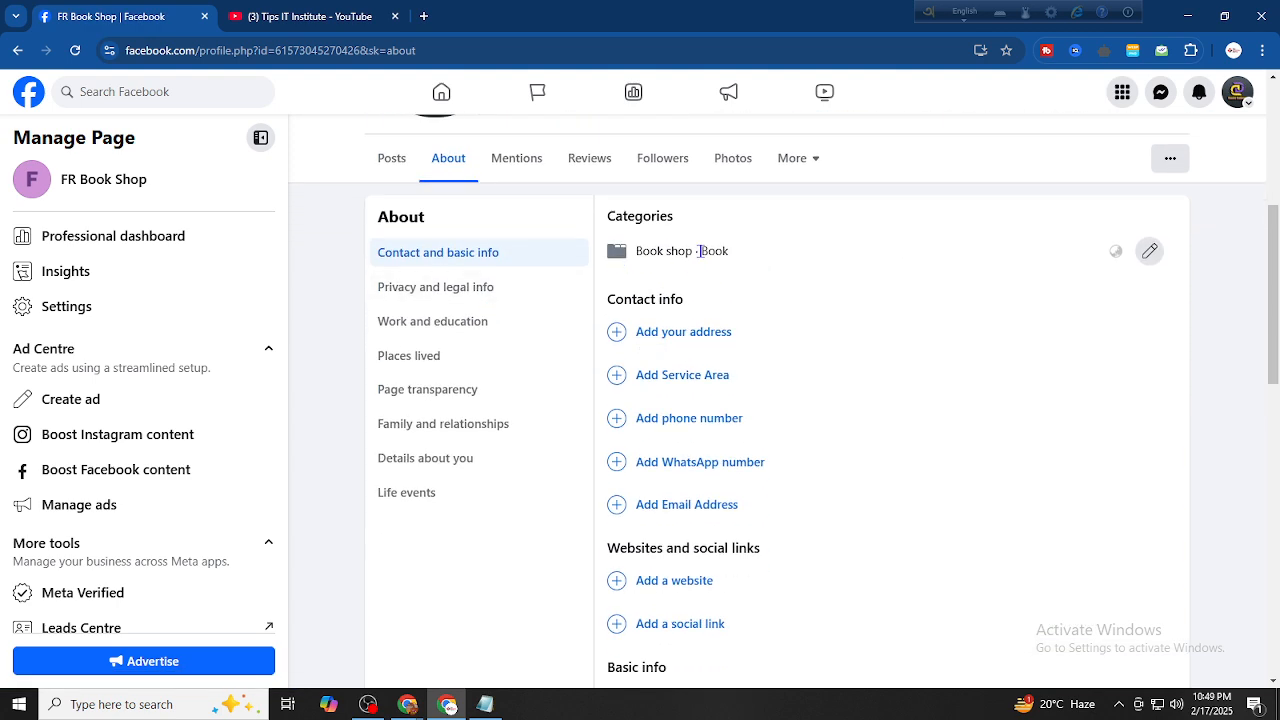
scroll(766, 337, "up", 3)
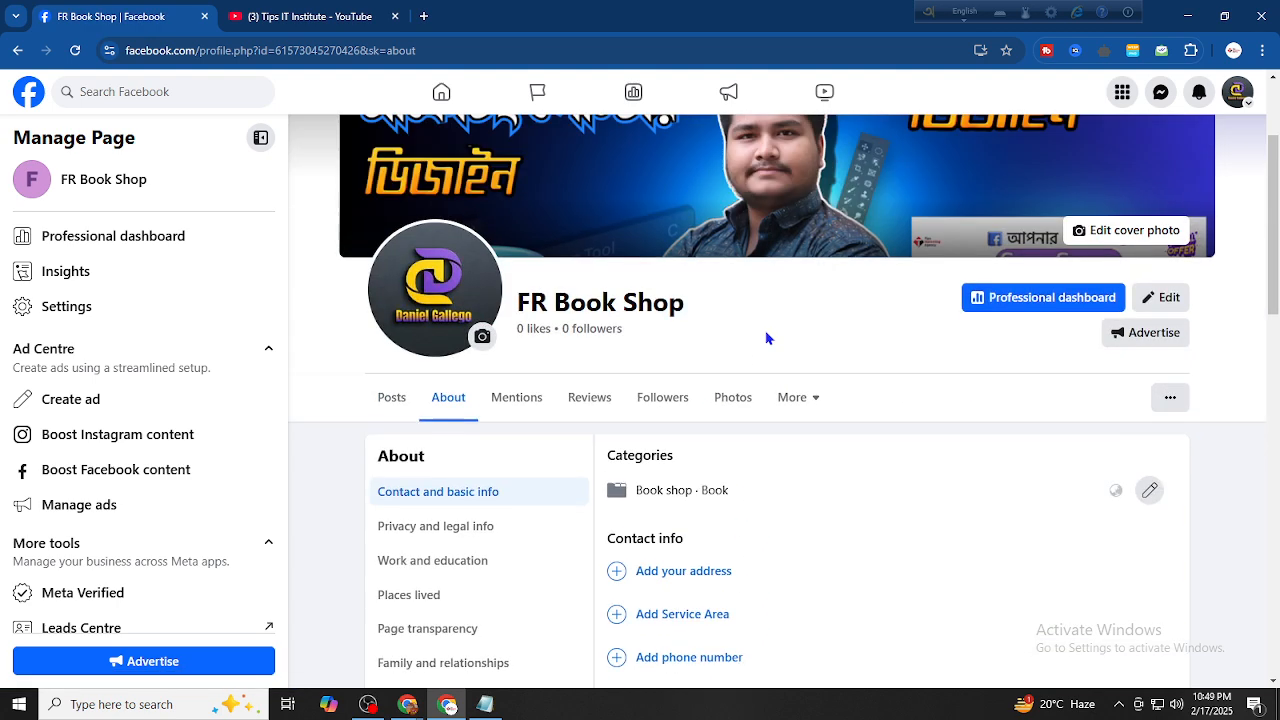
scroll(555, 342, "down", 2)
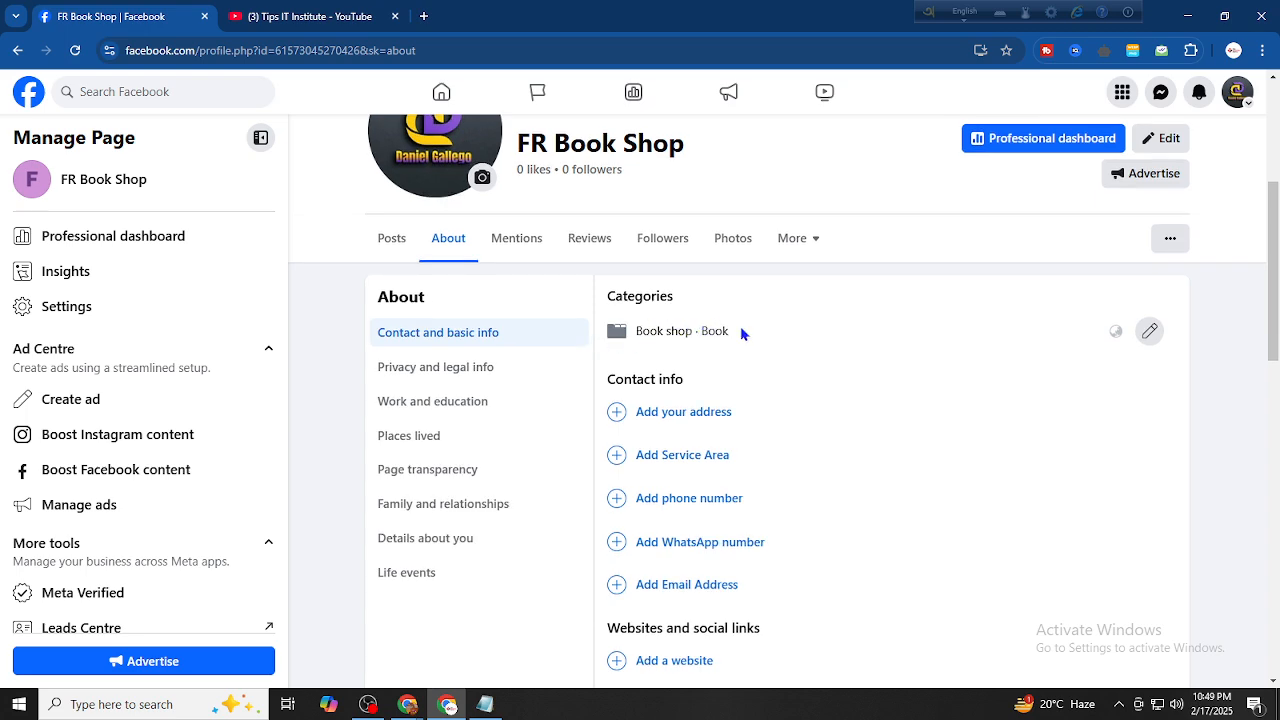
left_click(697, 411)
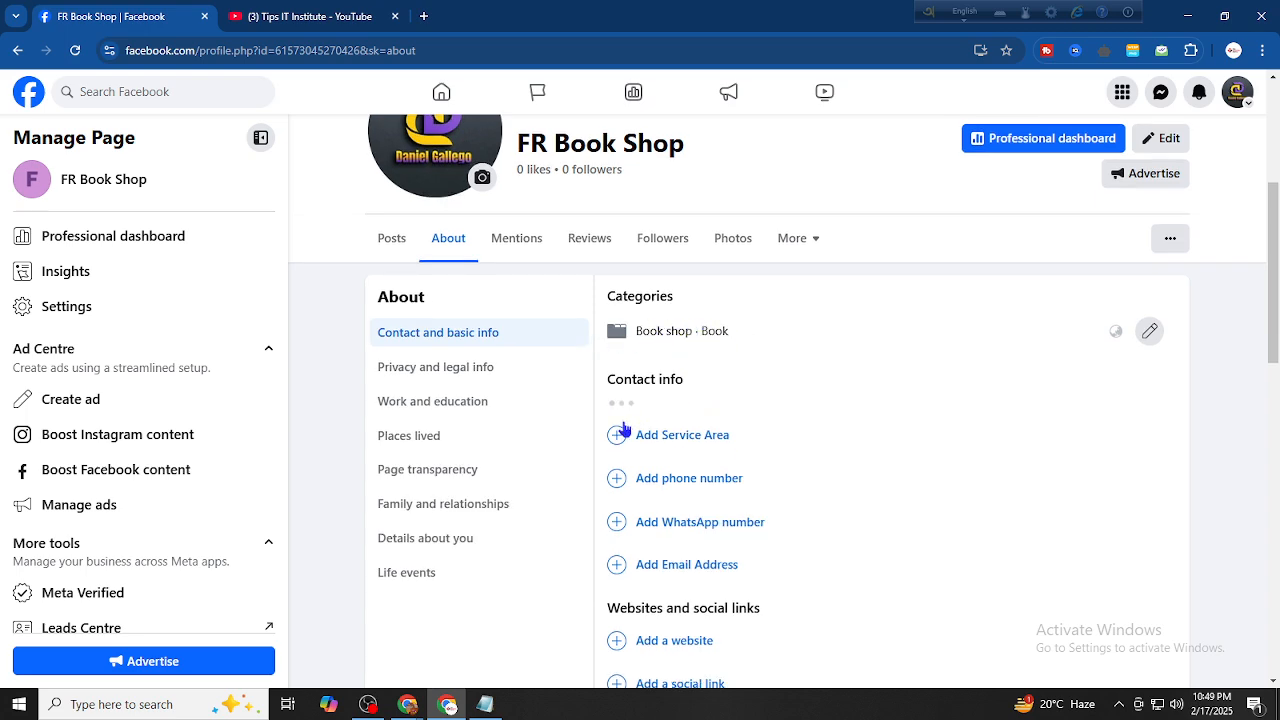
scroll(820, 320, "down", 3)
scroll(1040, 330, "up", 3)
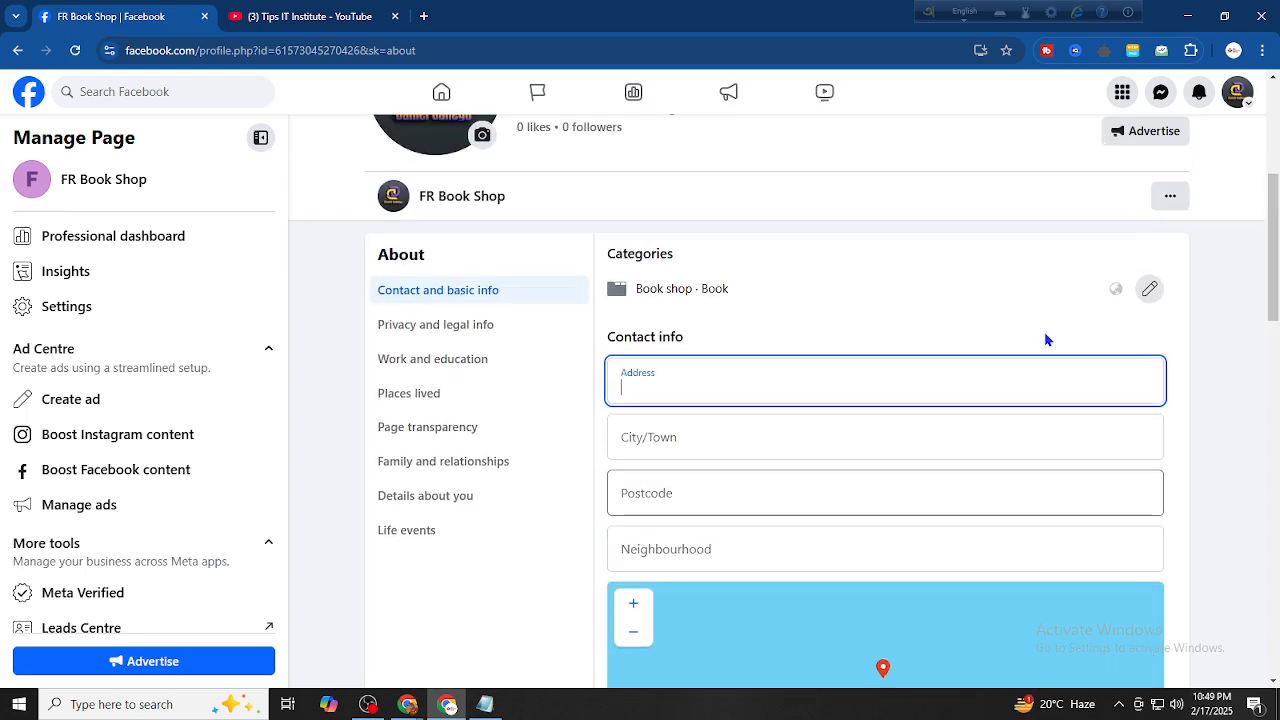
left_click(626, 438)
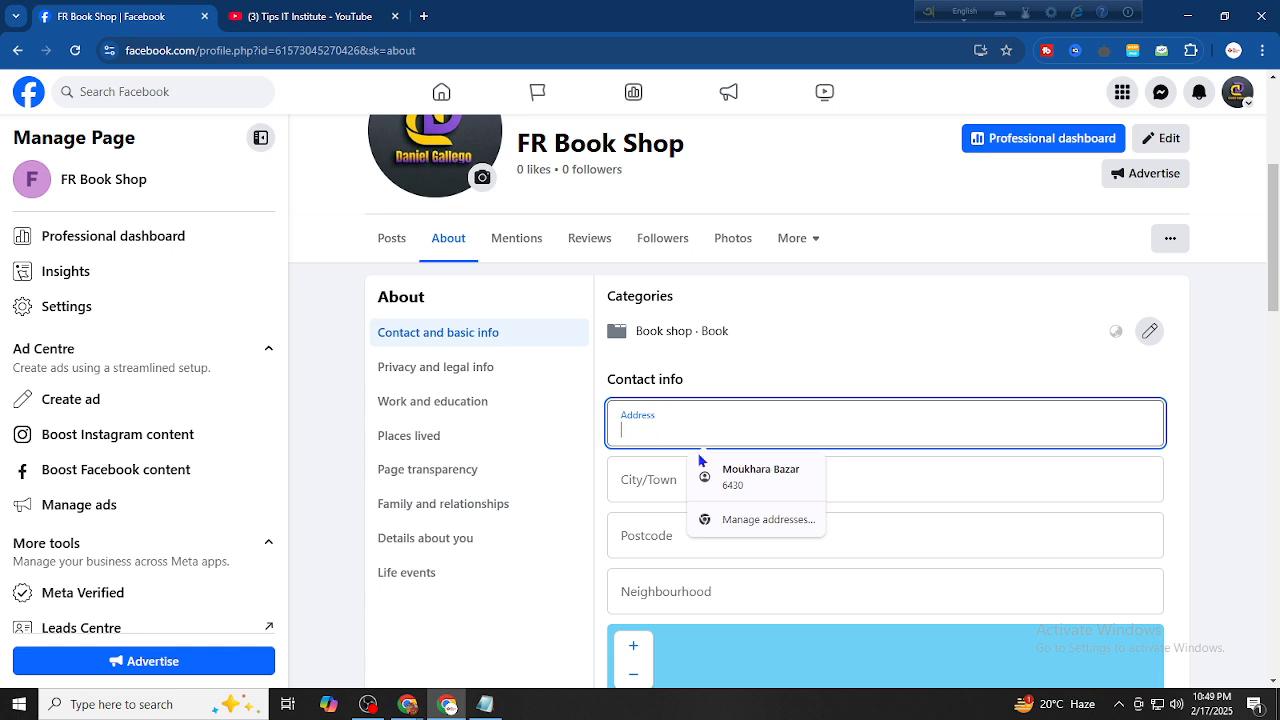
left_click(740, 474)
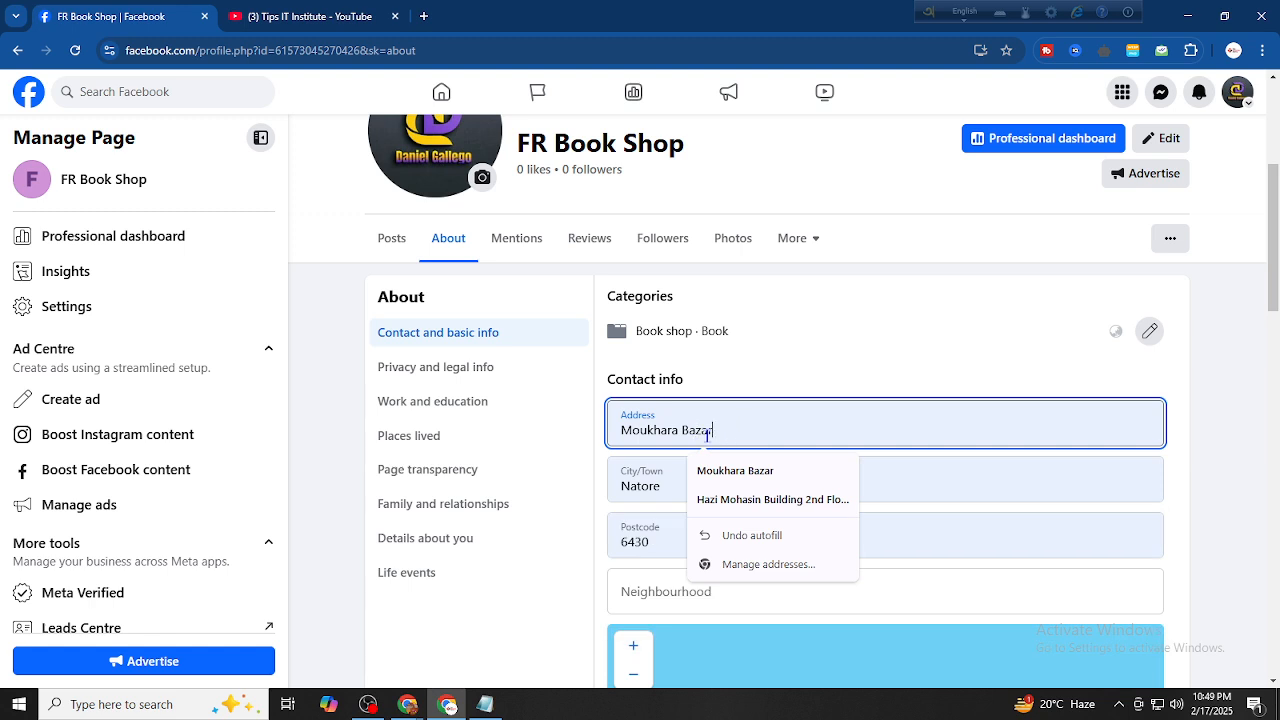
Set the town to Natore and review the postcode and neighbourhood fields
double_click(651, 482)
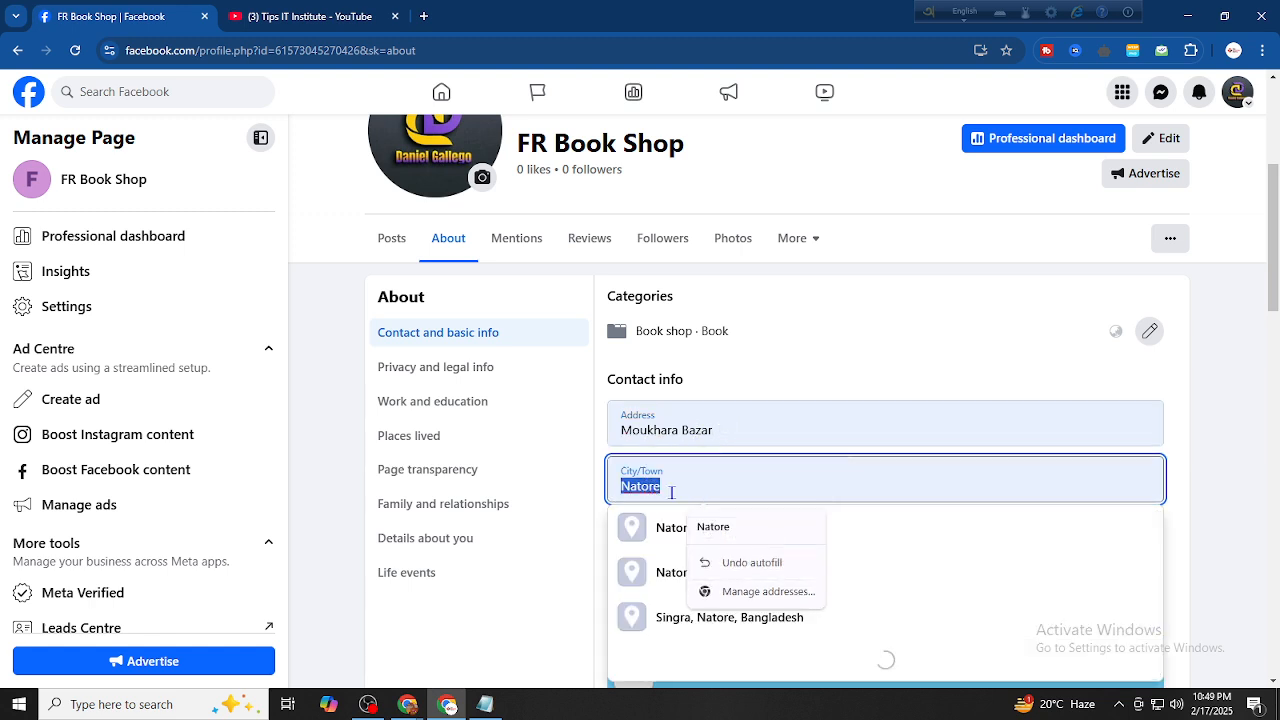
left_click(703, 485)
scroll(1014, 386, "down", 2)
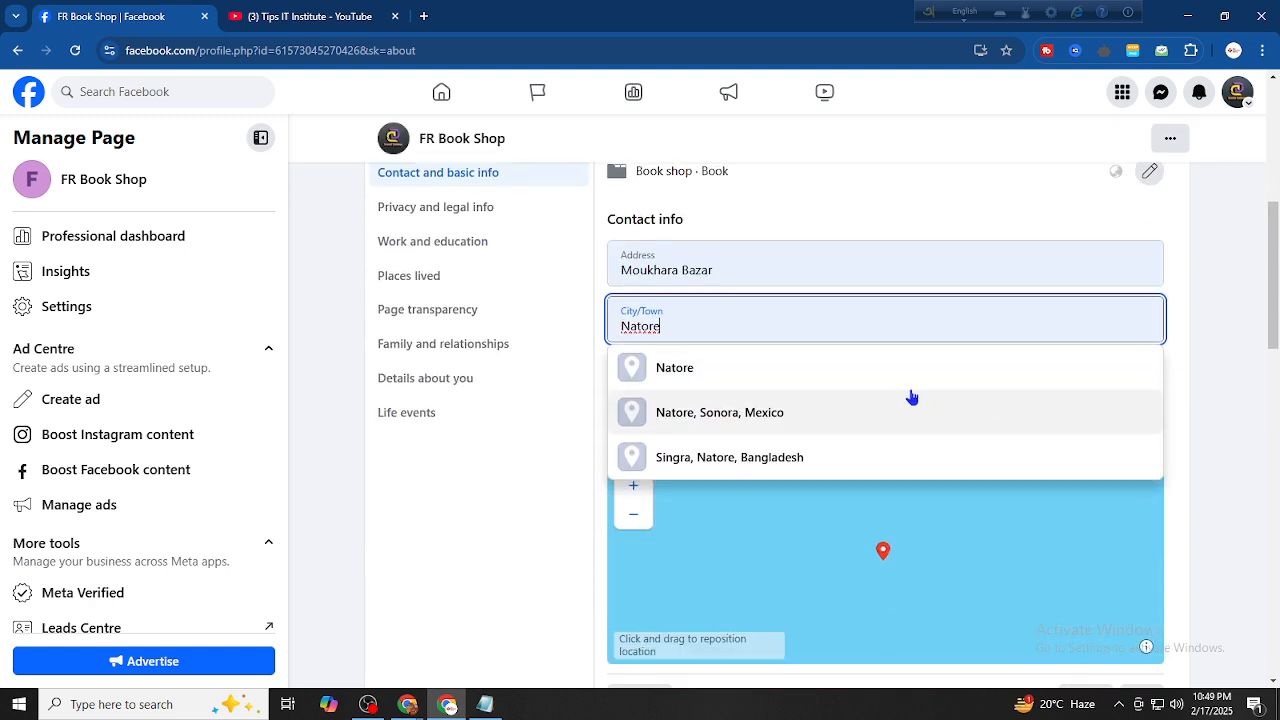
left_click(873, 388)
left_click(754, 389)
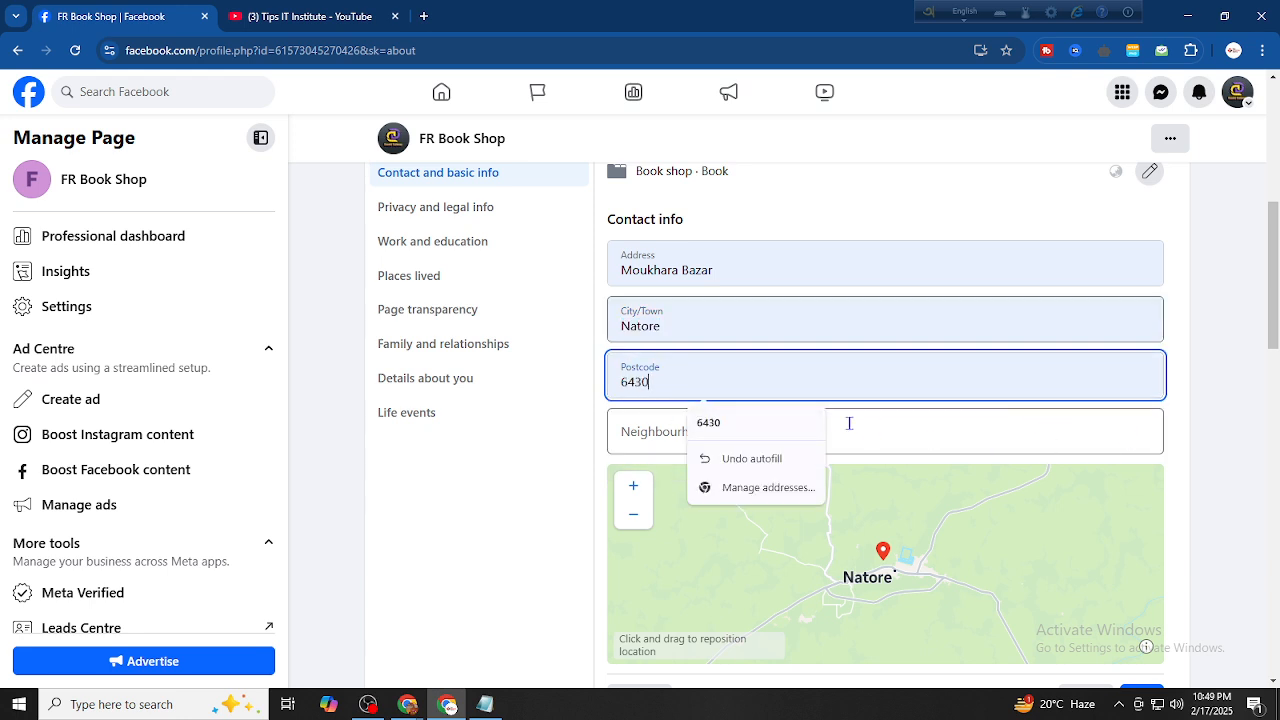
left_click(905, 431)
left_click(791, 381)
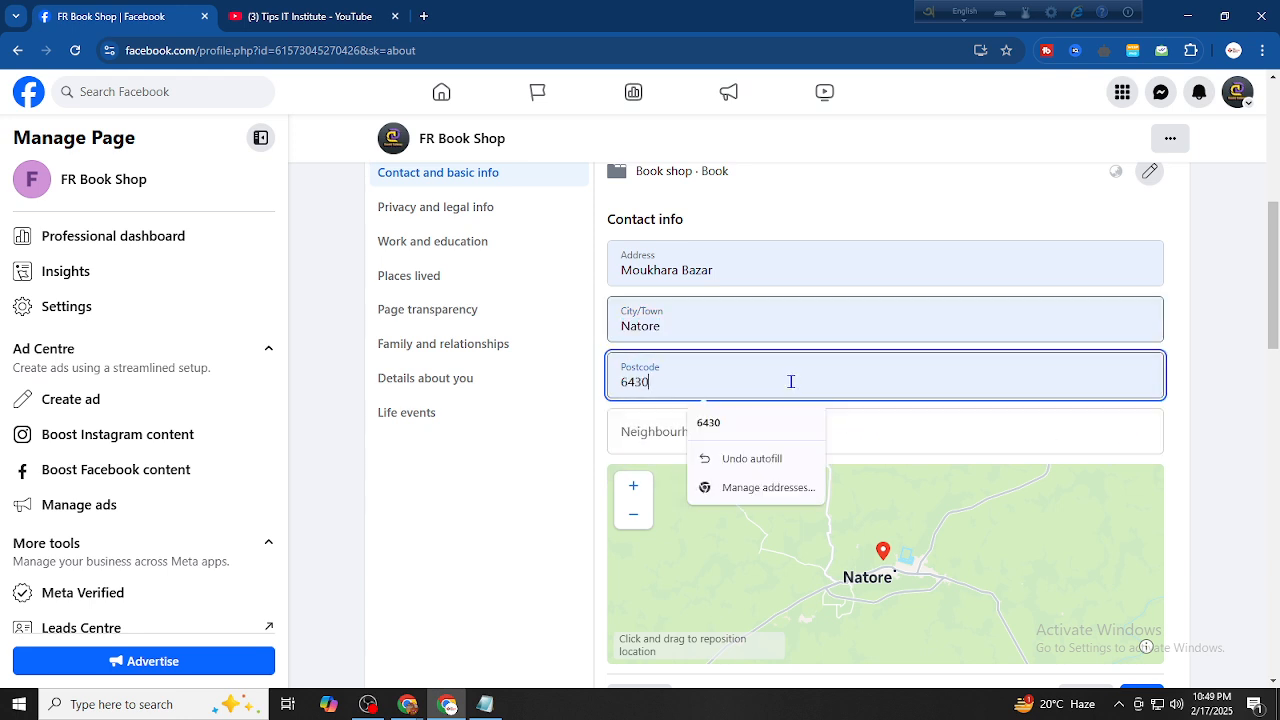
left_click(870, 420)
Pan the map to place the pin, then save the Natore address with postcode 6430
scroll(885, 425, "down", 2)
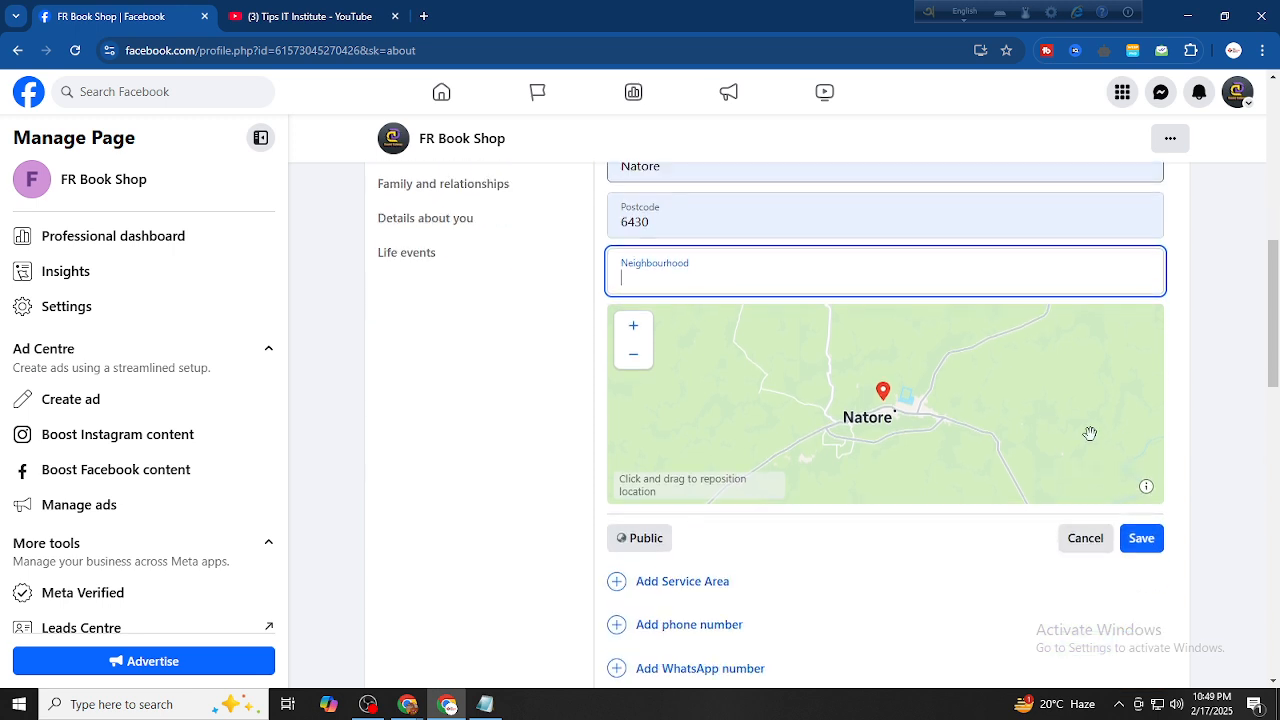
left_click_drag(940, 434, 808, 406)
scroll(806, 382, "down", 3)
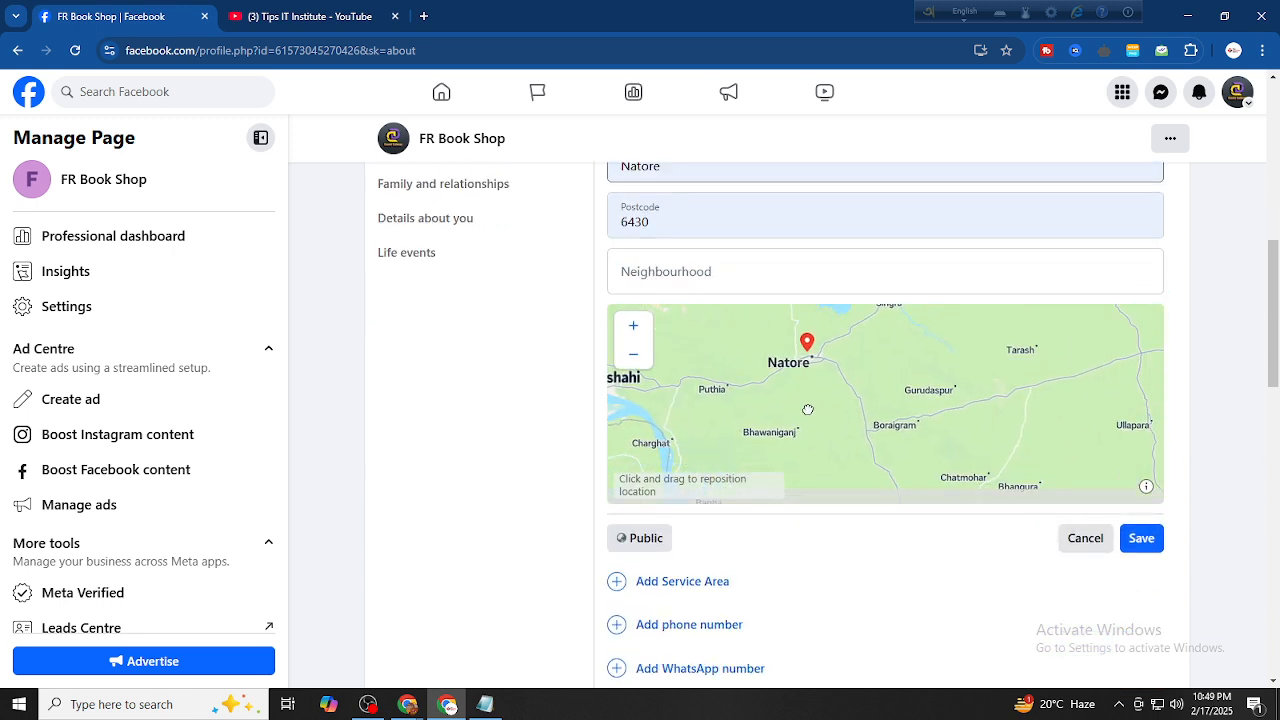
scroll(931, 427, "up", 2)
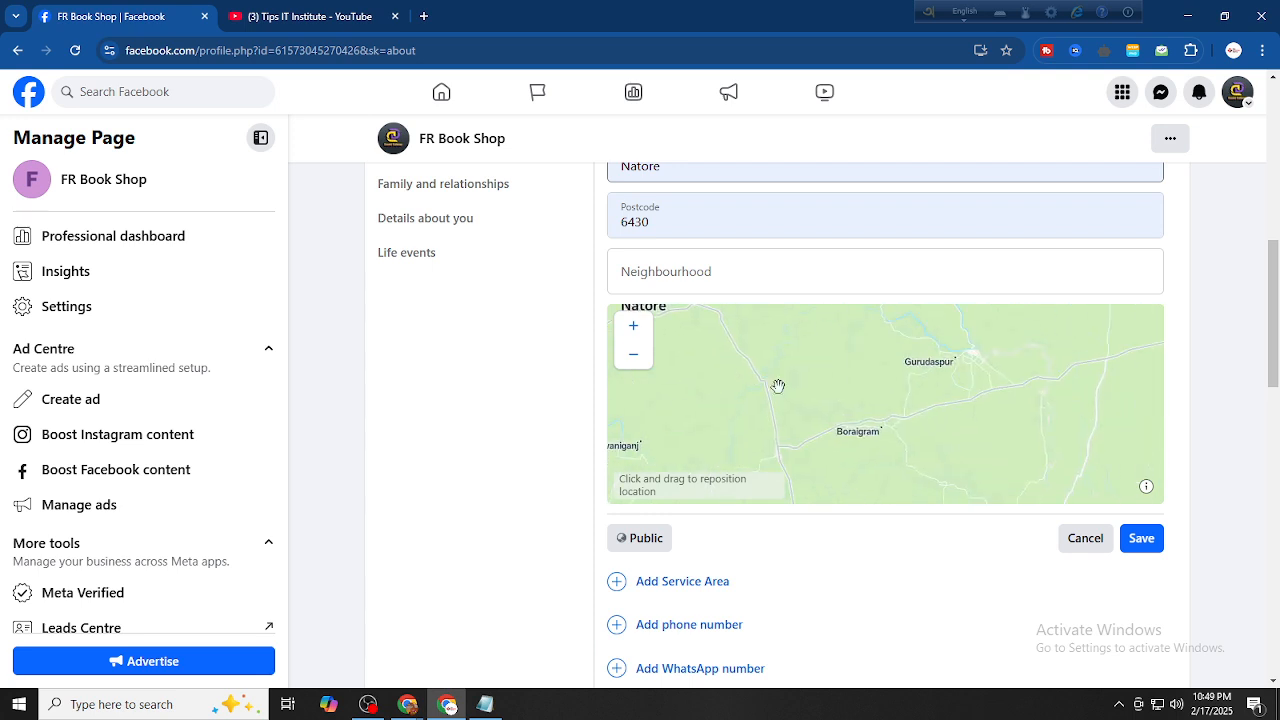
left_click_drag(818, 408, 863, 414)
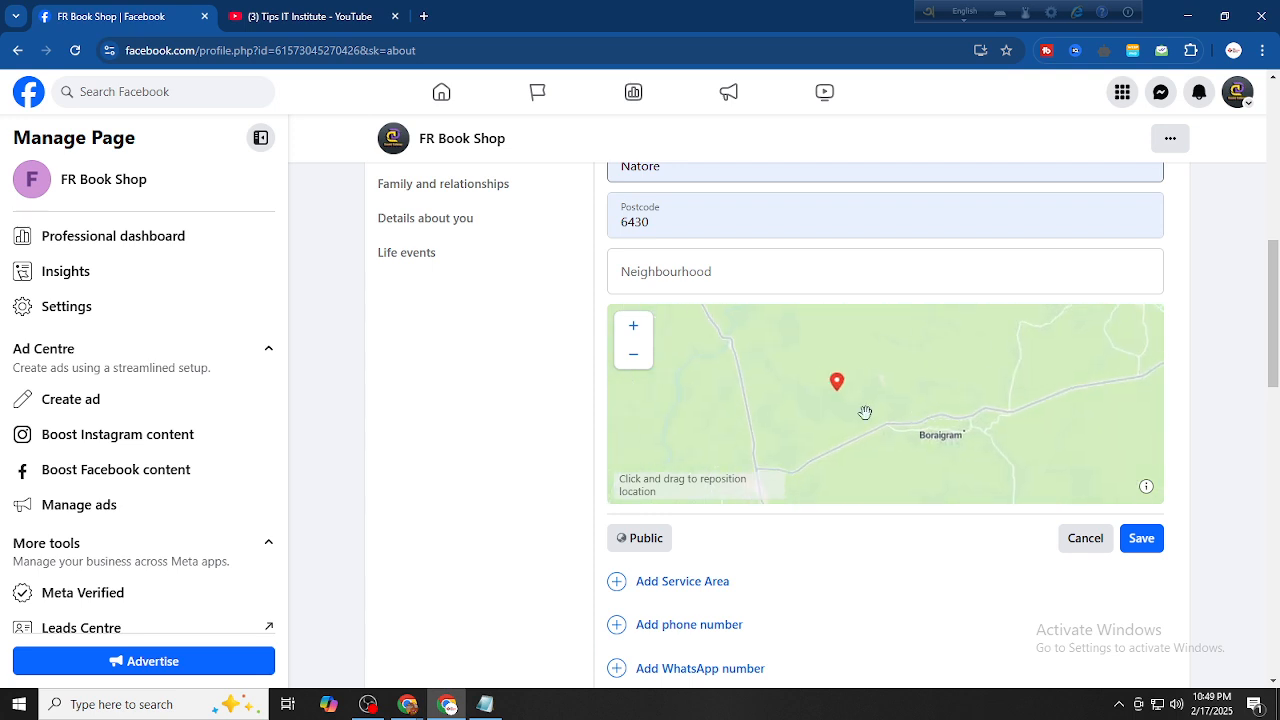
scroll(880, 408, "up", 2)
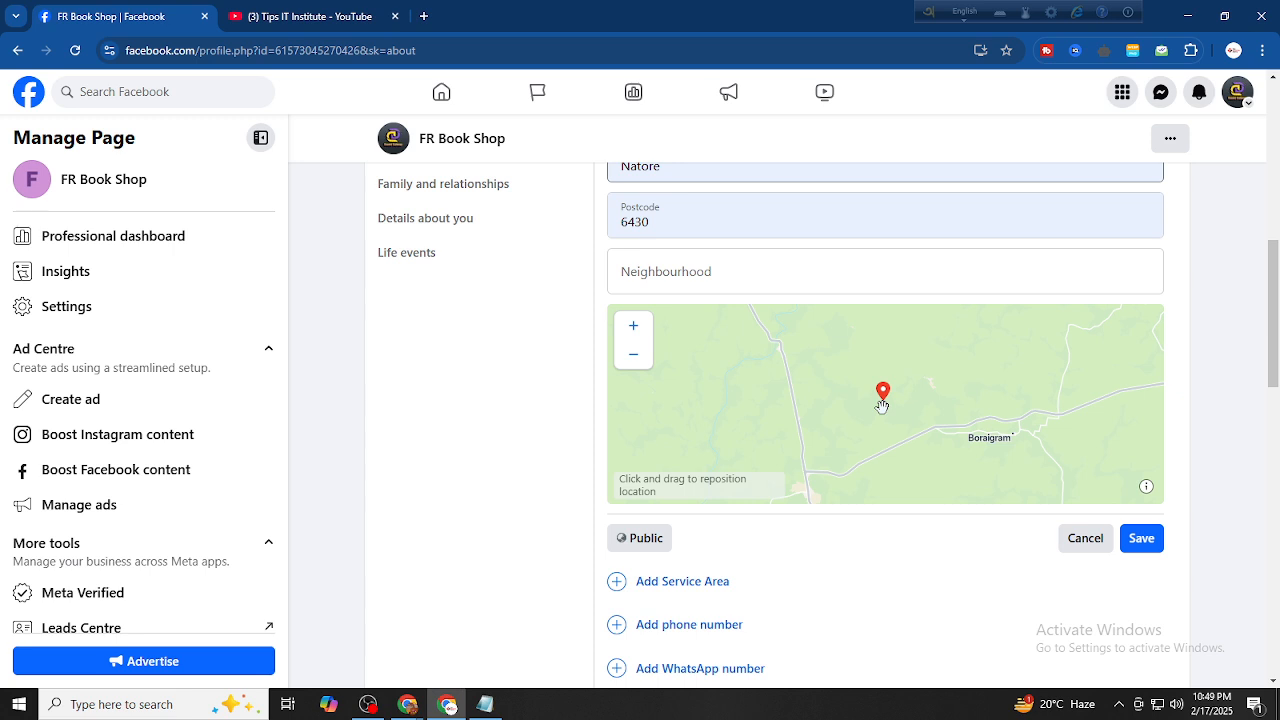
left_click(1146, 534)
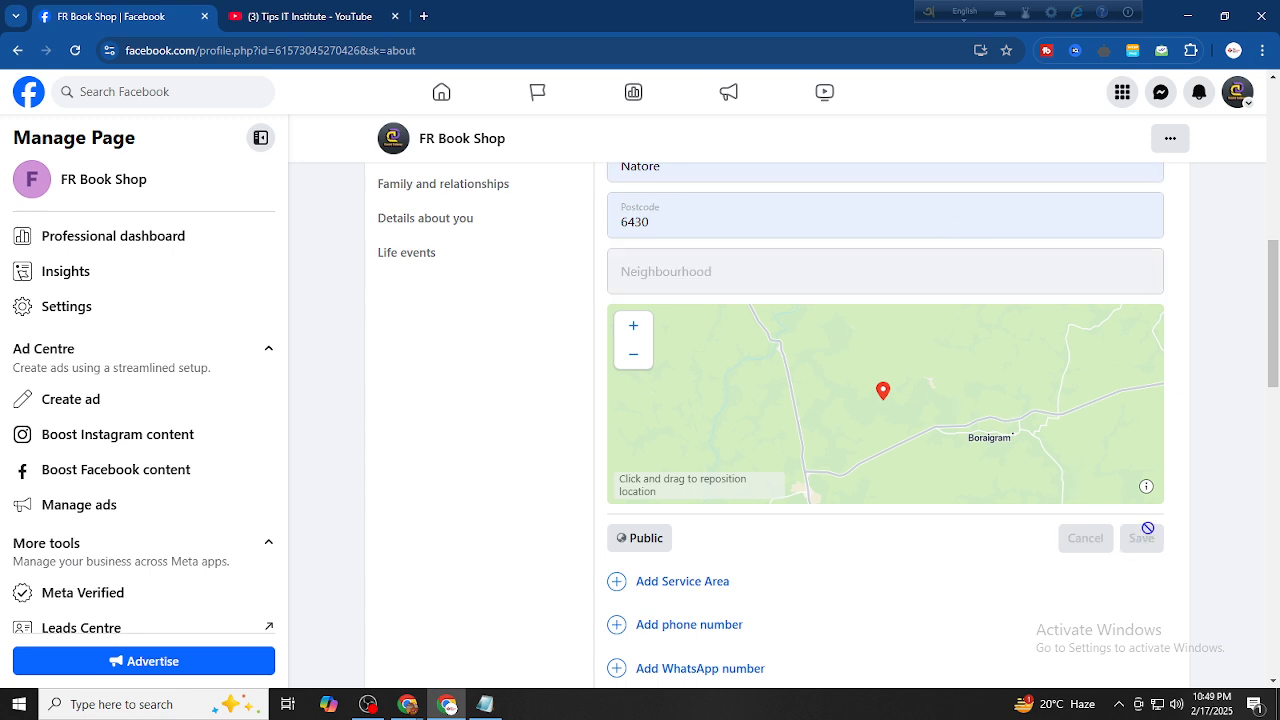
scroll(1051, 399, "up", 3)
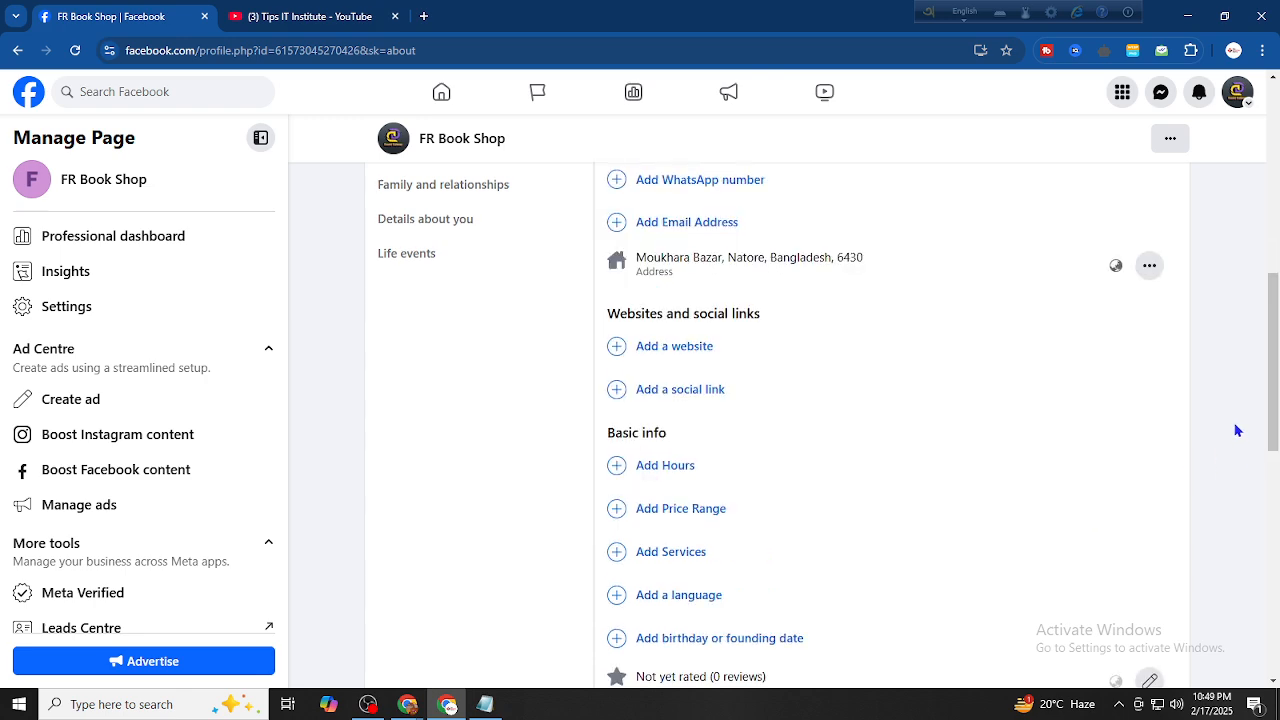
scroll(1237, 430, "up", 4)
scroll(691, 440, "down", 1)
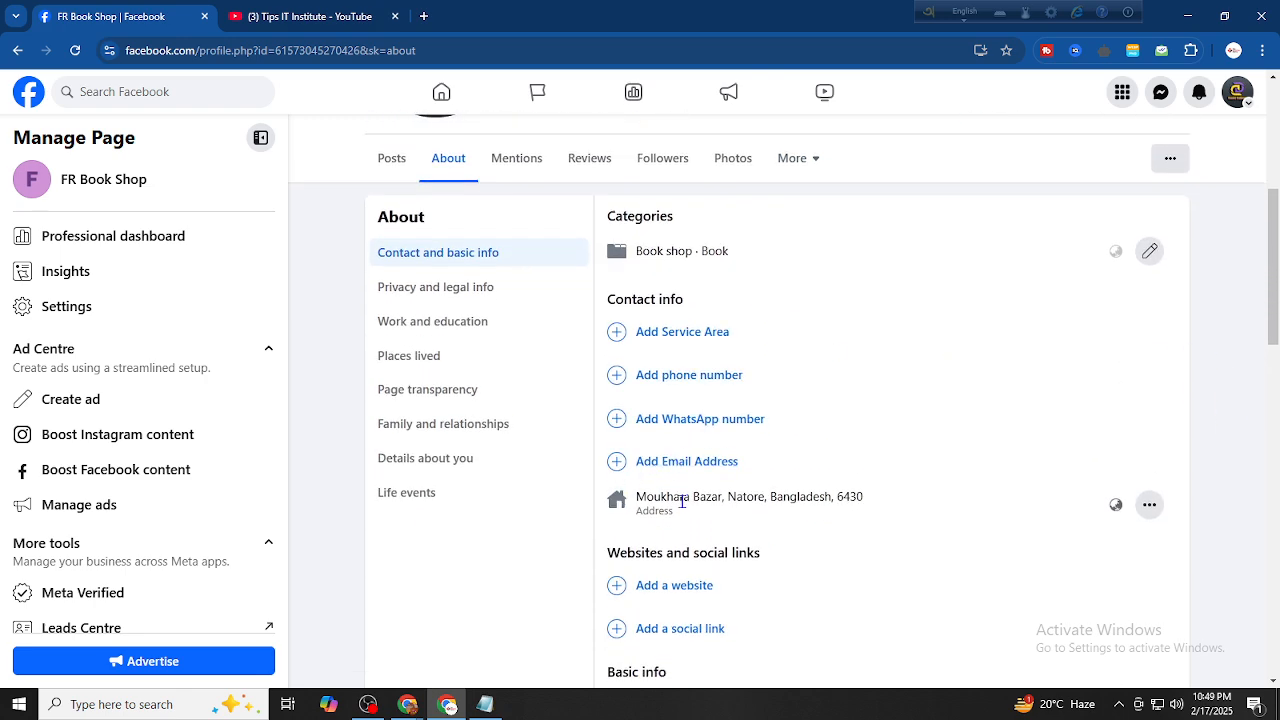
left_click_drag(634, 498, 874, 504)
left_click(788, 530)
left_click_drag(635, 497, 888, 492)
left_click(888, 497)
left_click(665, 335)
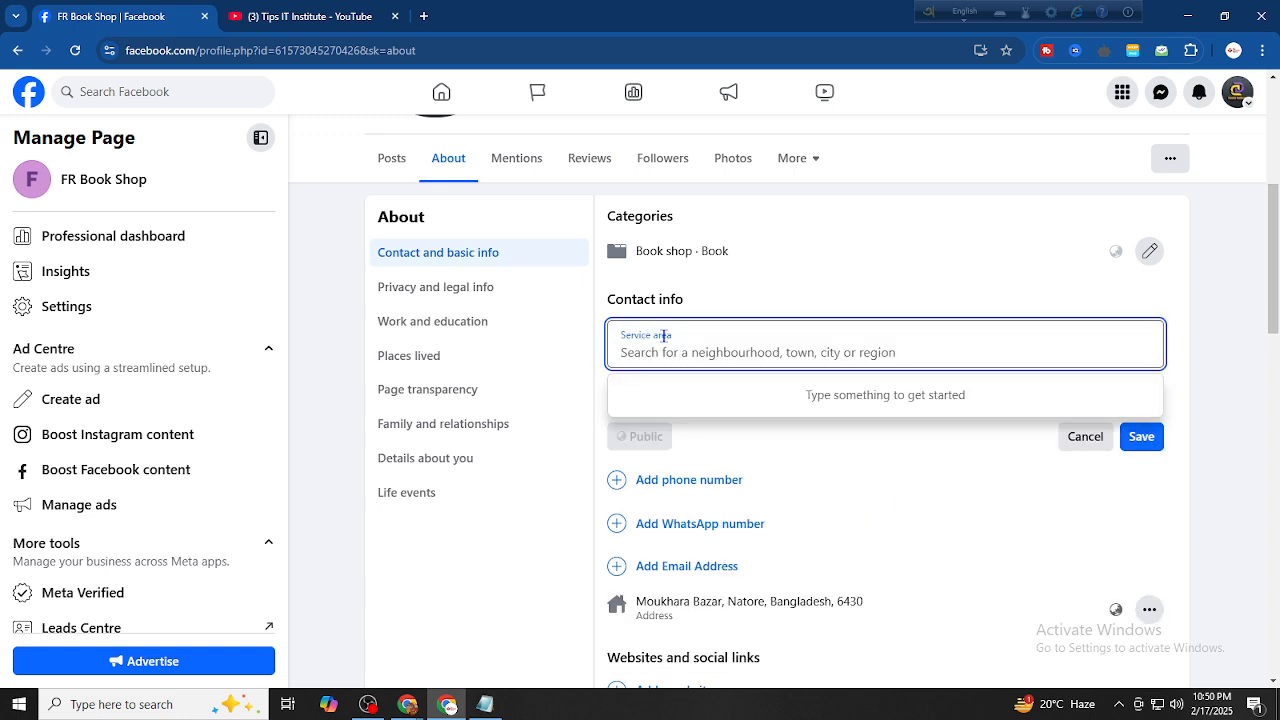
scroll(531, 320, "up", 5)
scroll(523, 423, "down", 4)
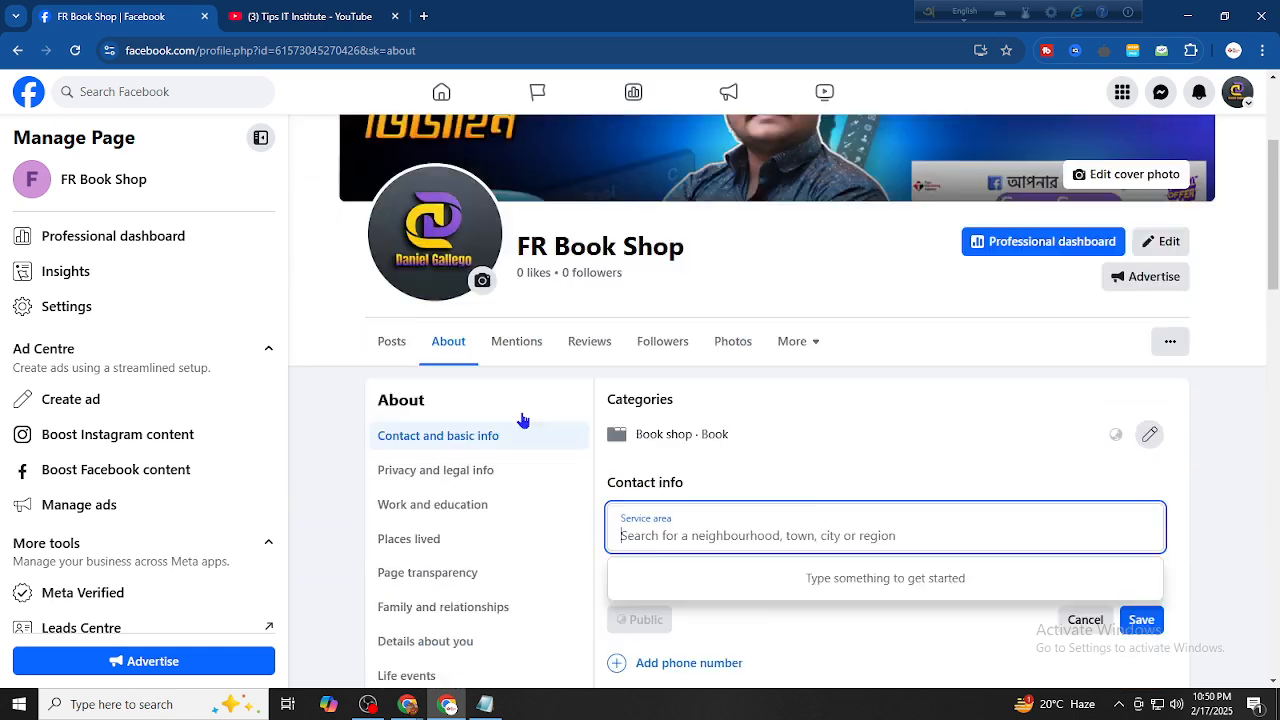
left_click_drag(519, 139, 740, 152)
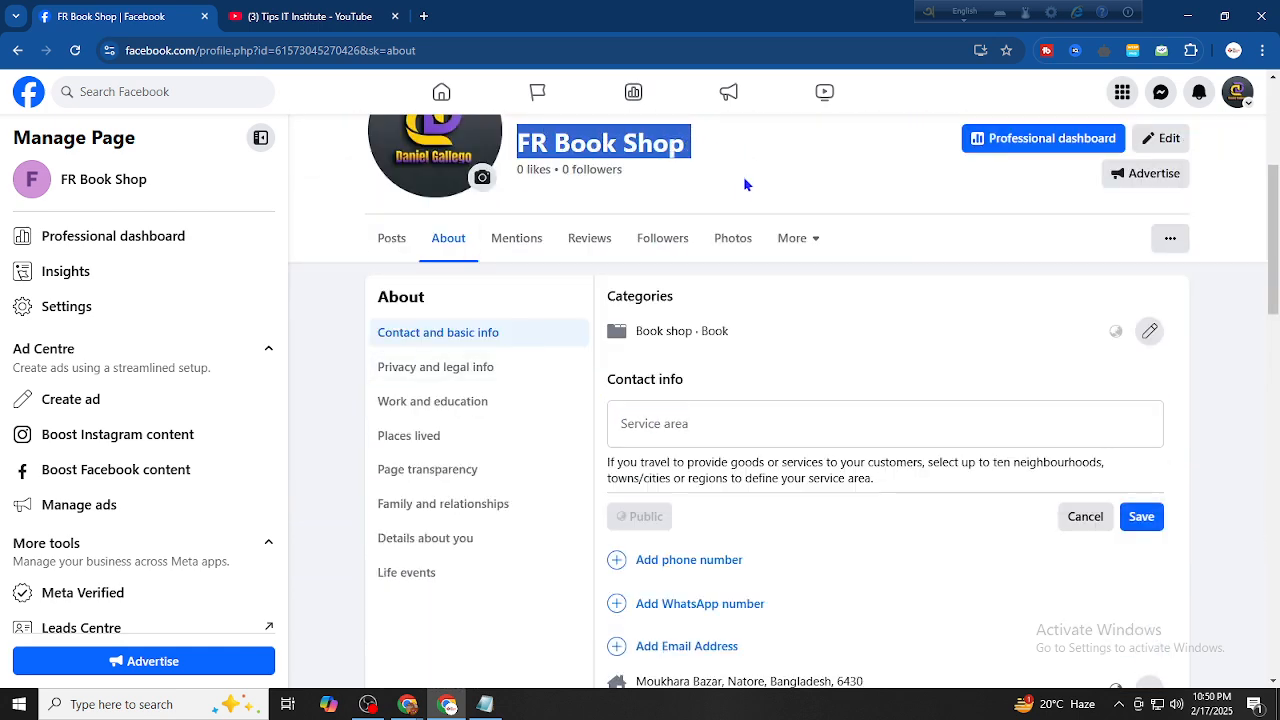
left_click(702, 436)
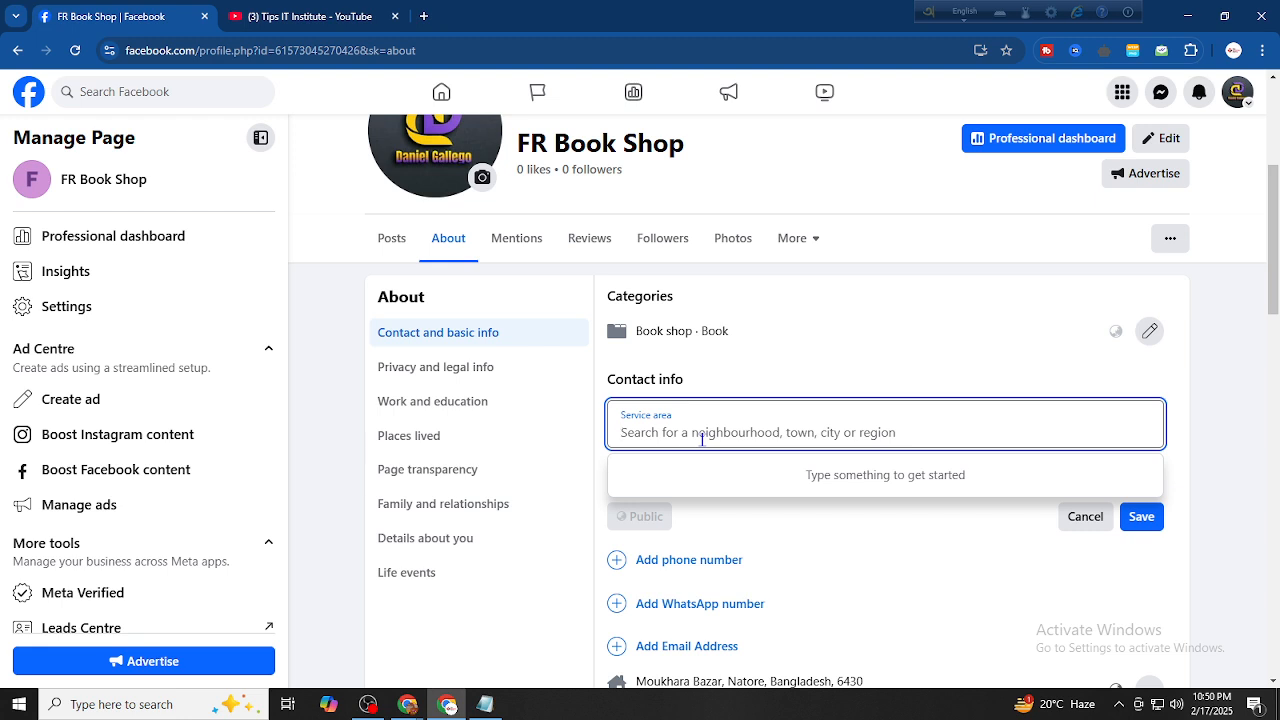
type("Natore")
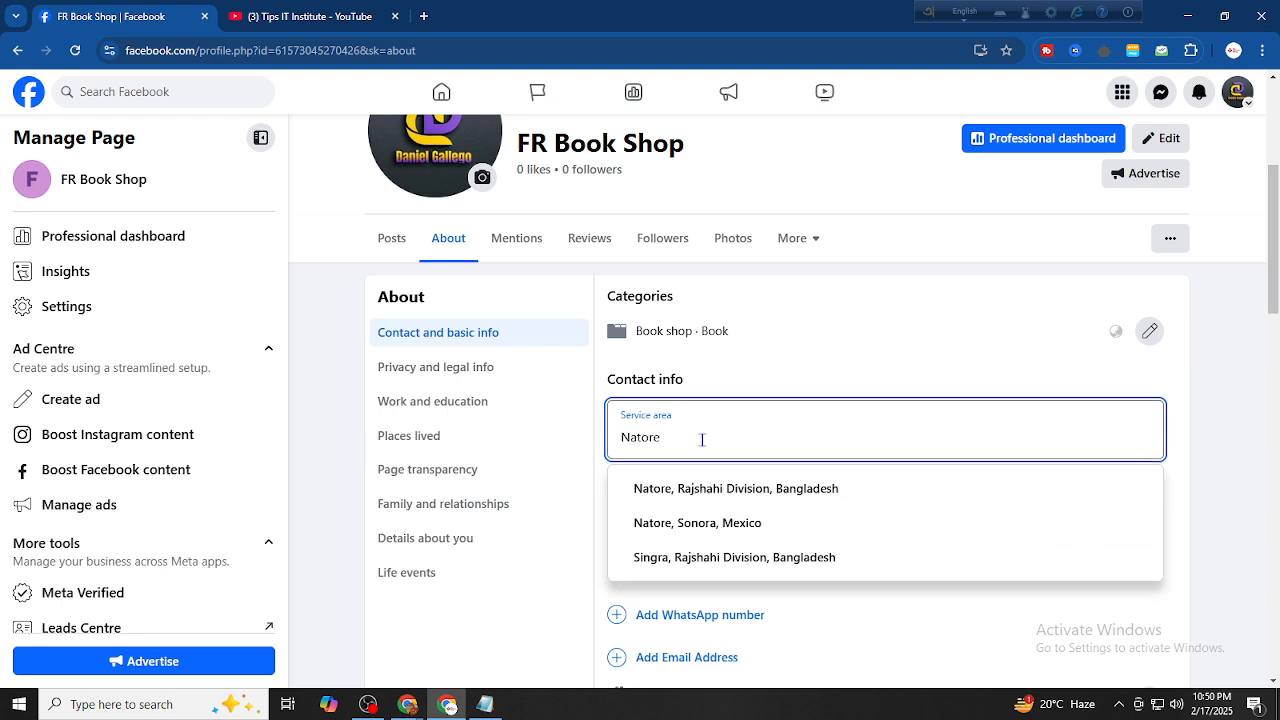
left_click(748, 488)
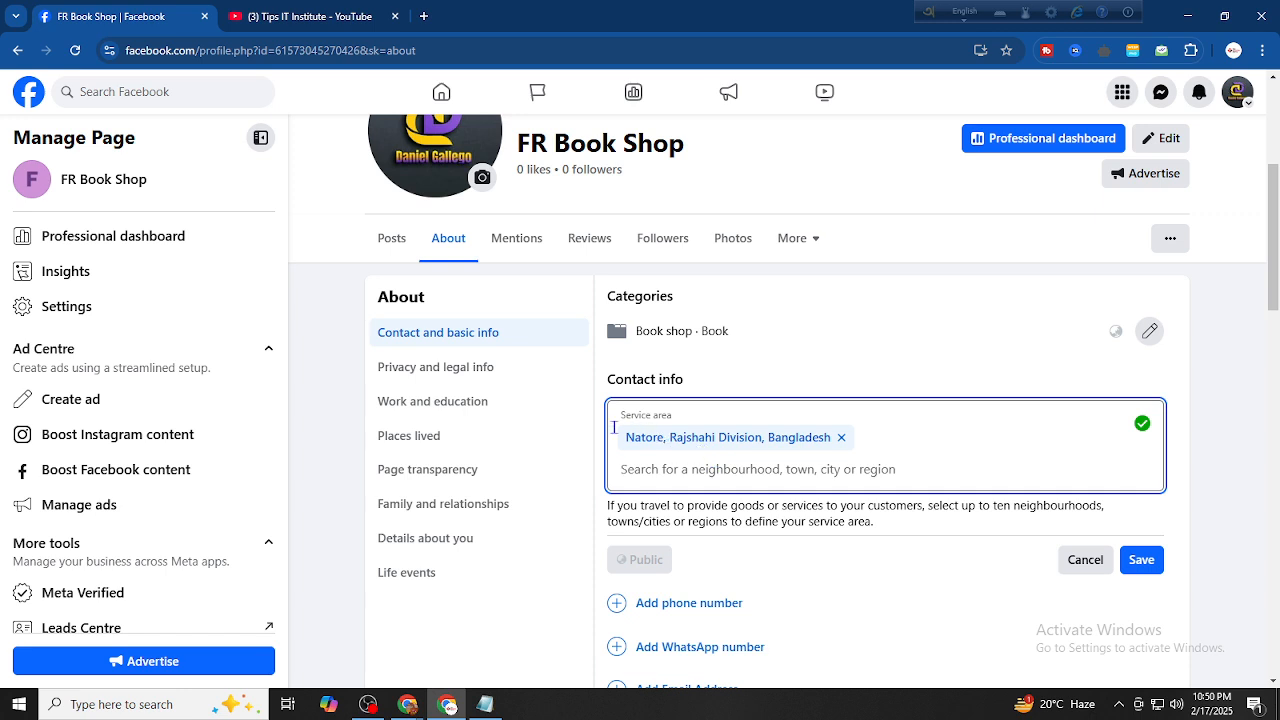
left_click_drag(610, 427, 846, 437)
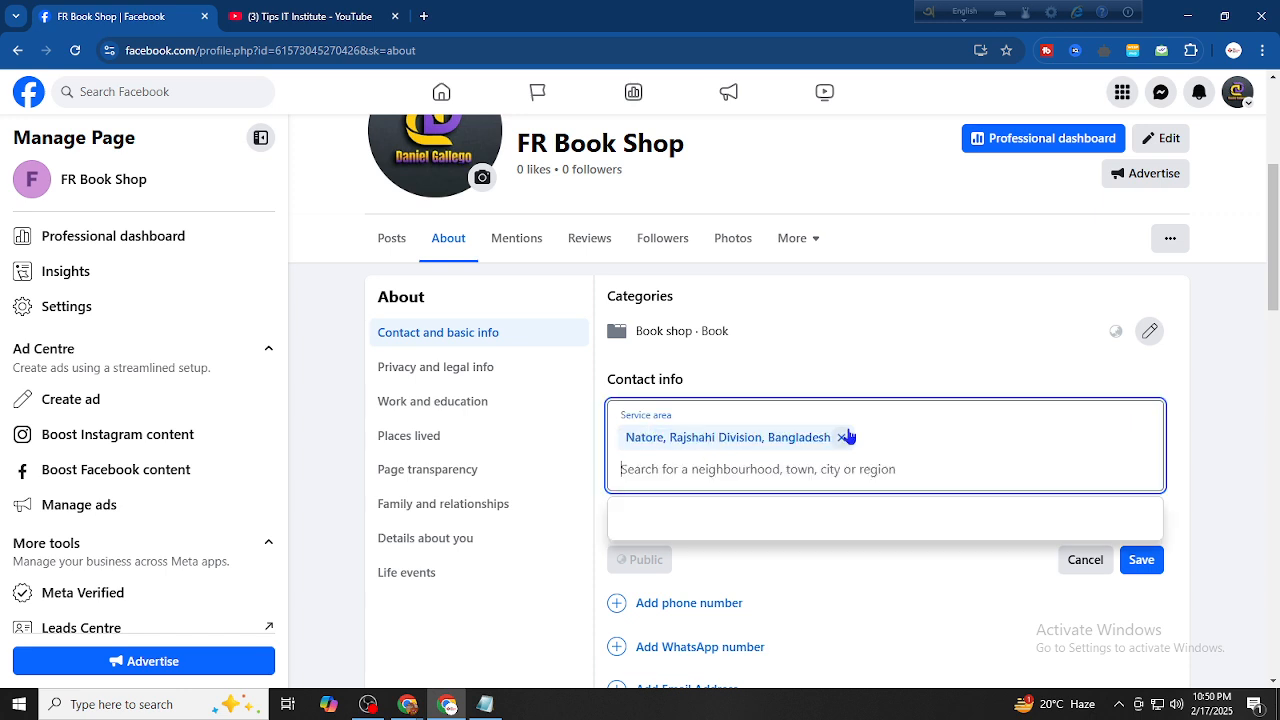
left_click(883, 466)
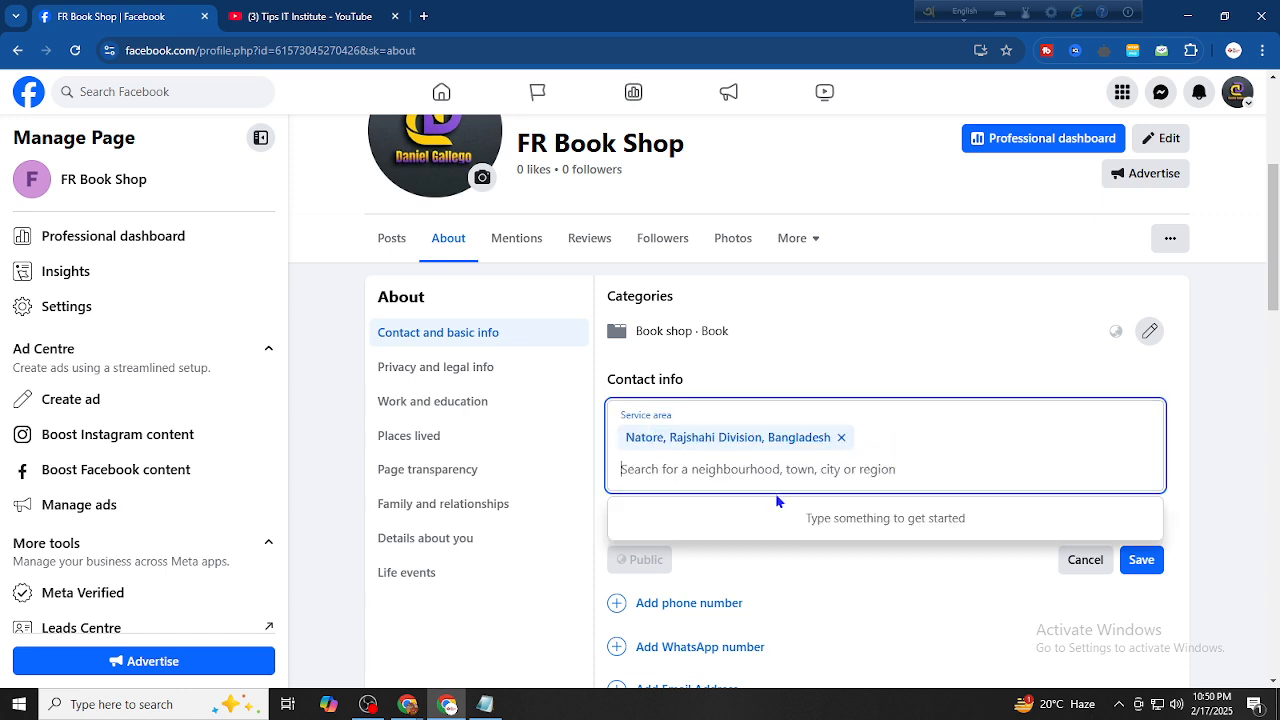
scroll(641, 283, "up", 1)
scroll(640, 280, "down", 1)
left_click(841, 437)
left_click(1086, 515)
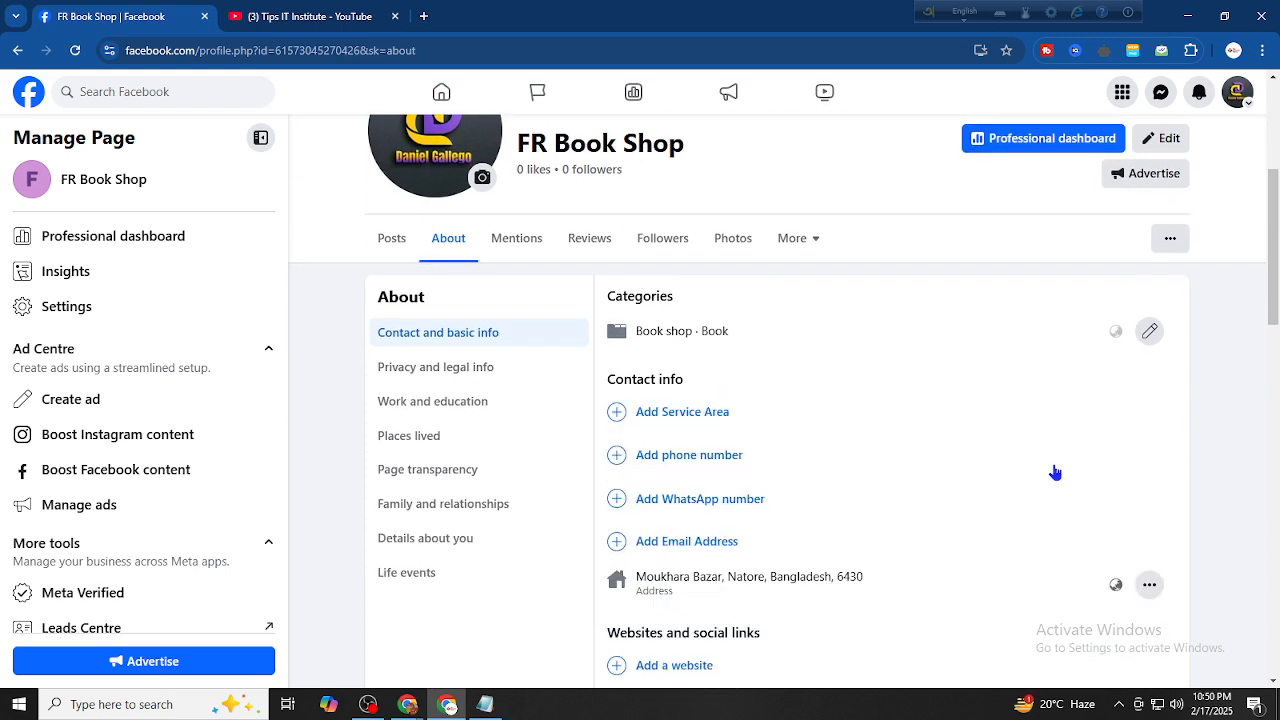
Start a phone number entry and choose Bangladesh (+880) as the country code
left_click(694, 455)
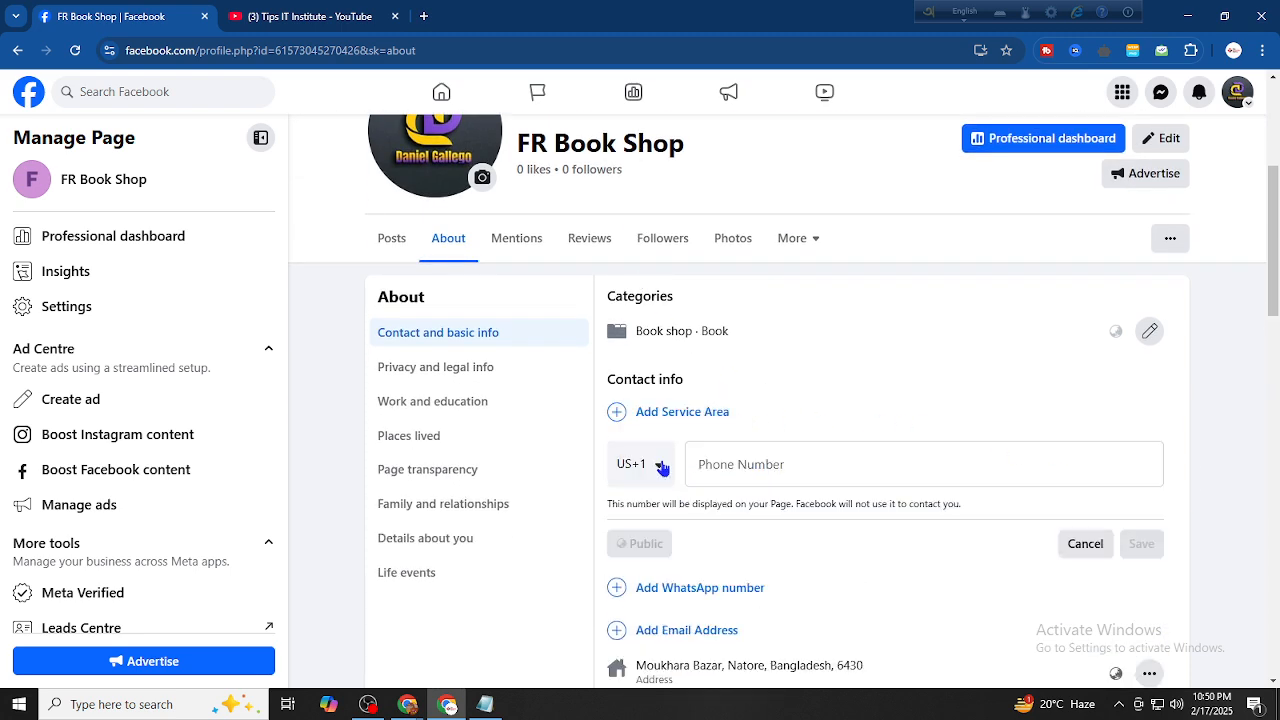
left_click(678, 467)
scroll(751, 449, "down", 2)
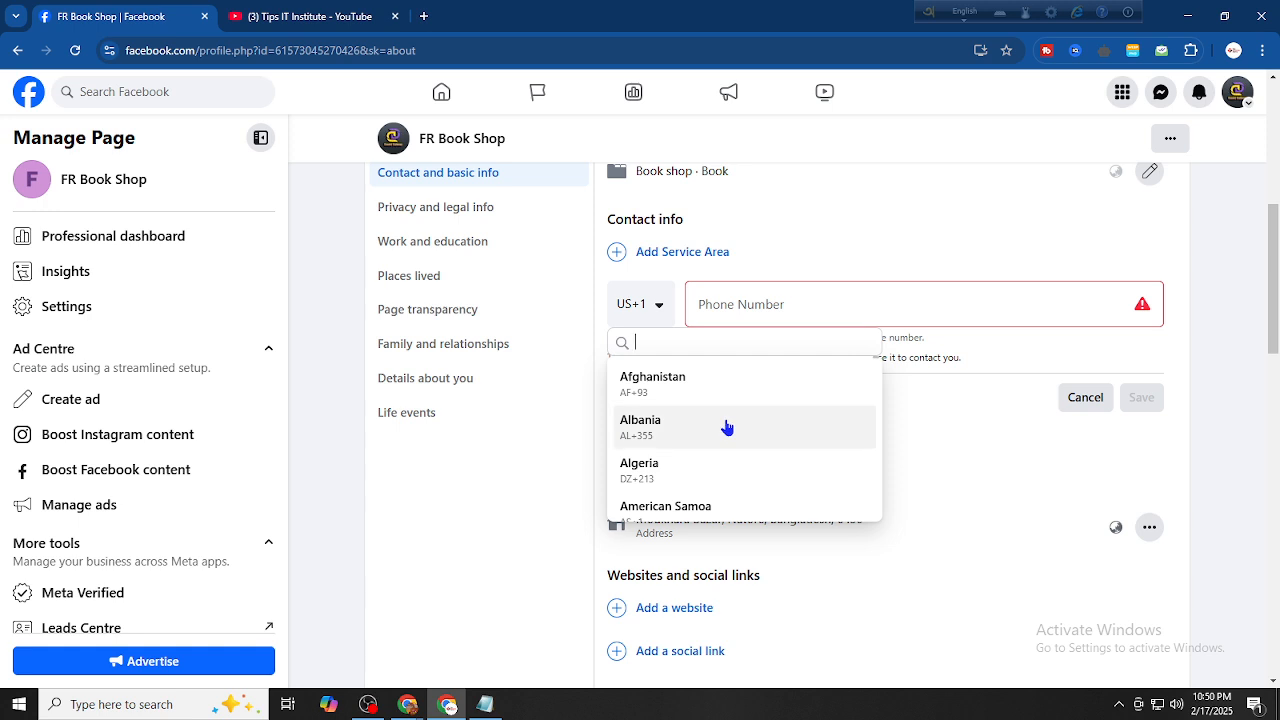
type("+8")
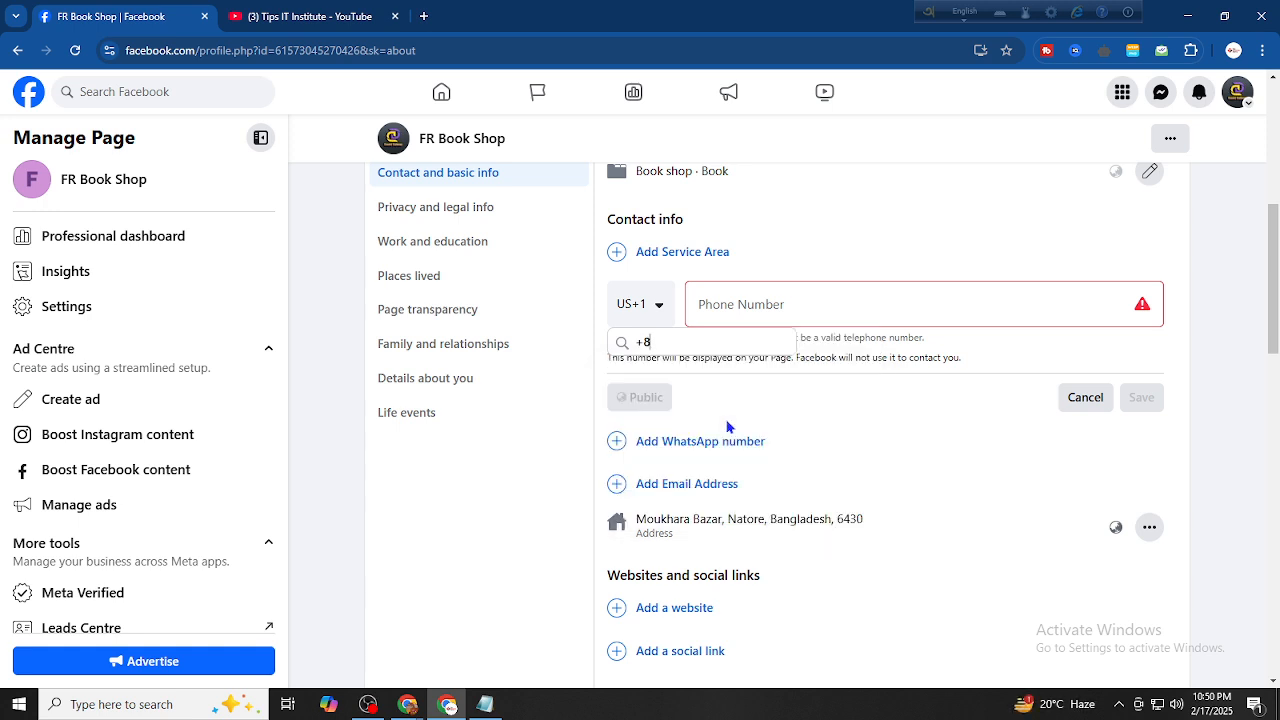
key("BackSpace")
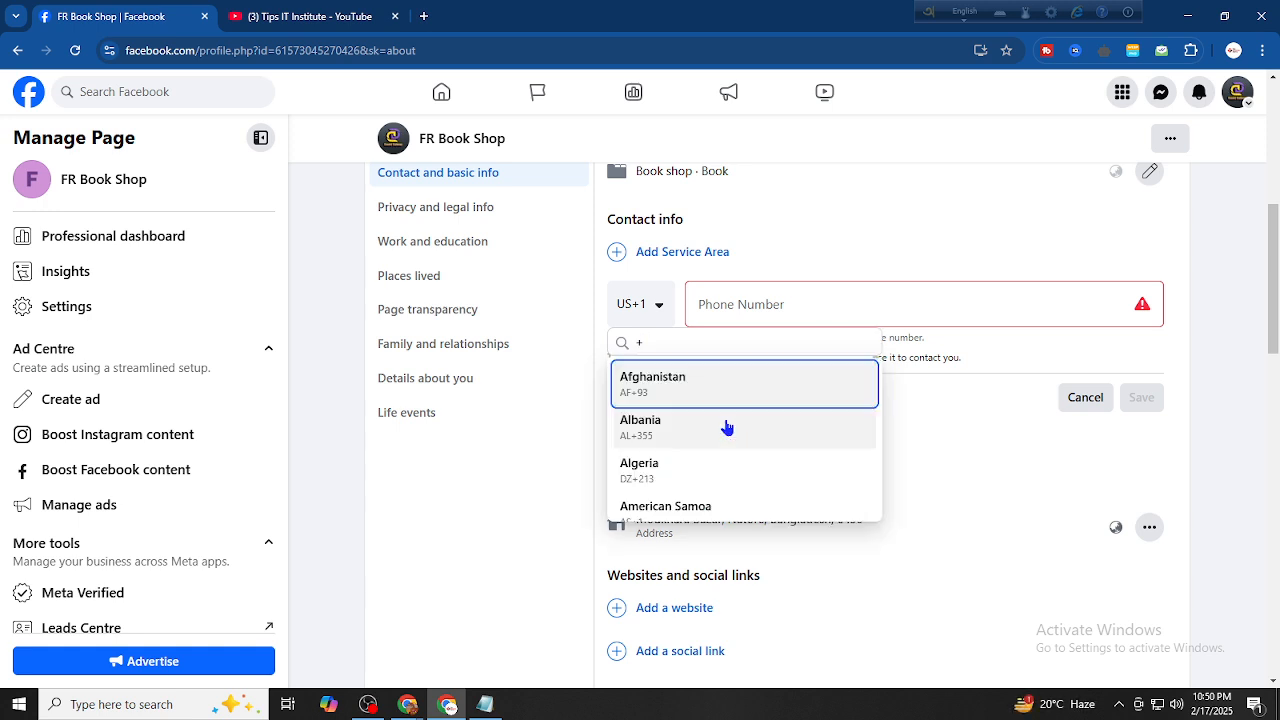
left_click(663, 343)
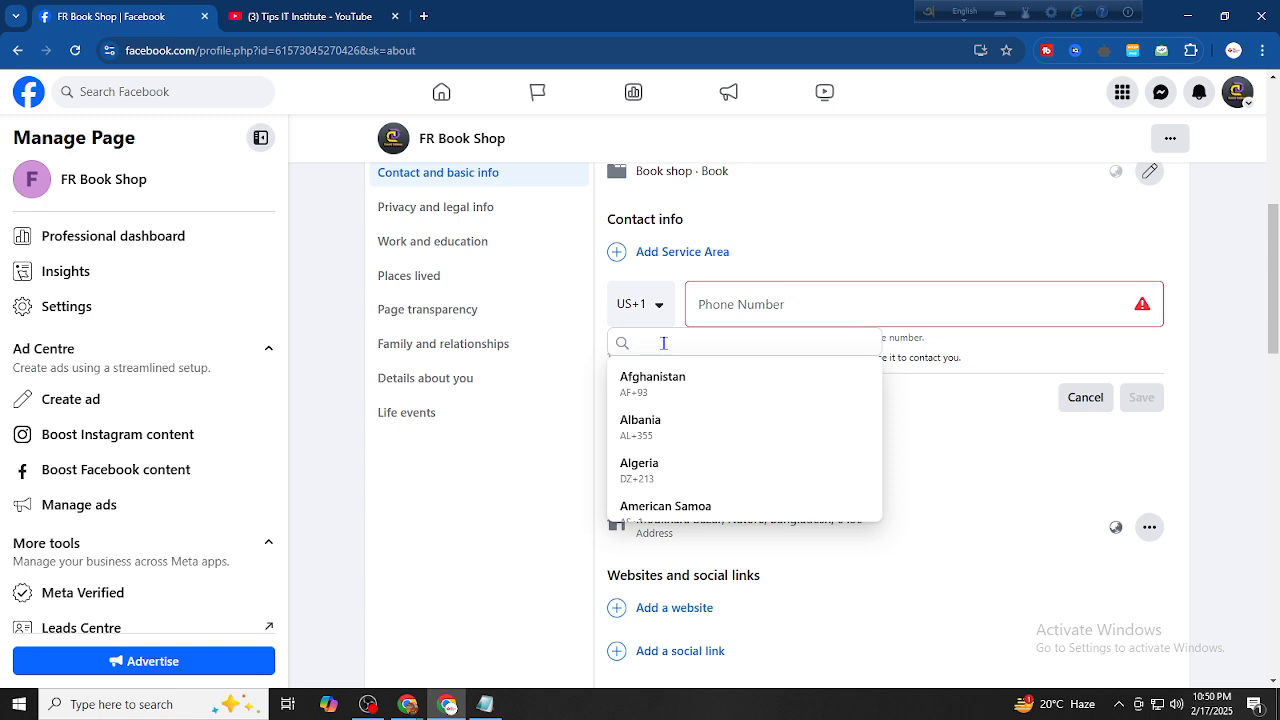
type("ban")
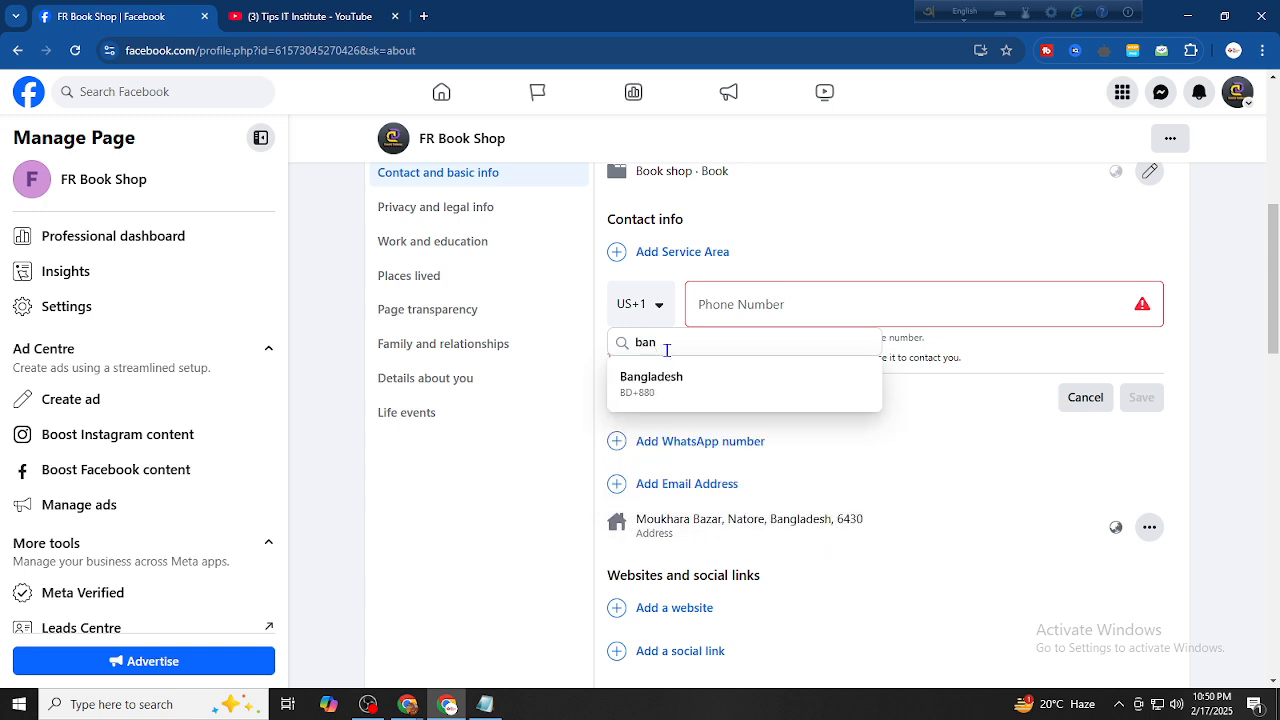
left_click(676, 380)
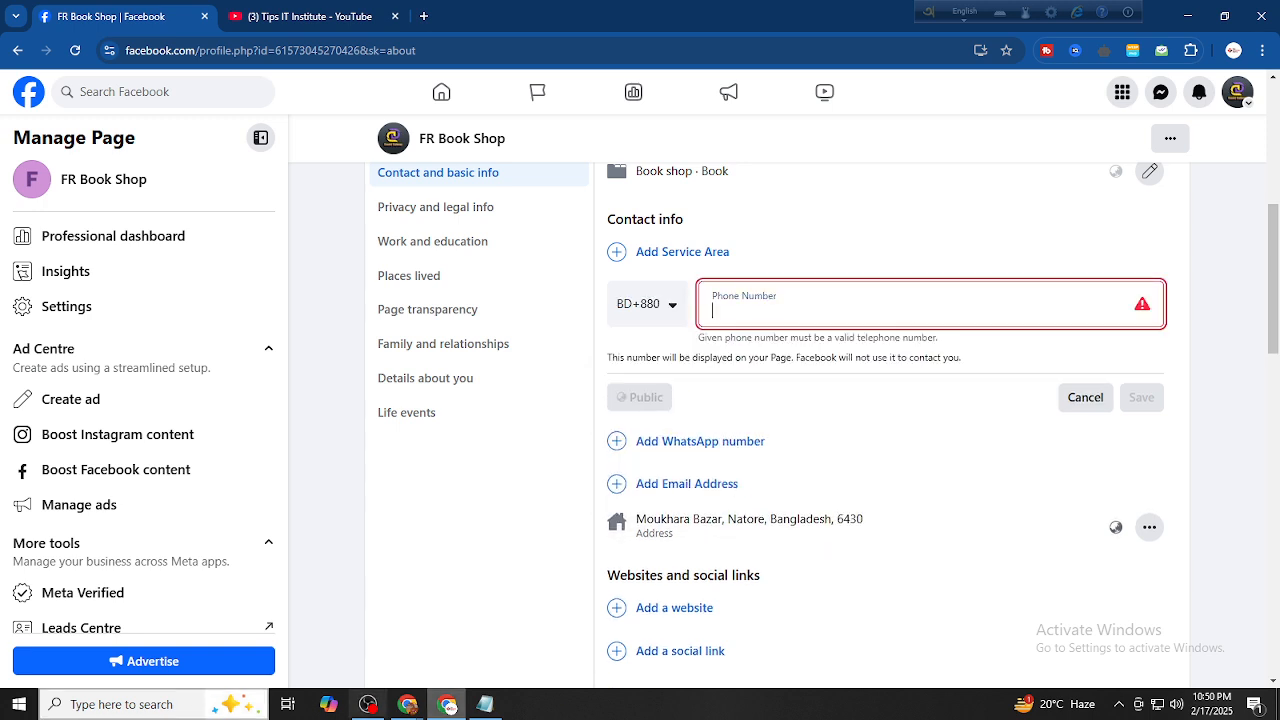
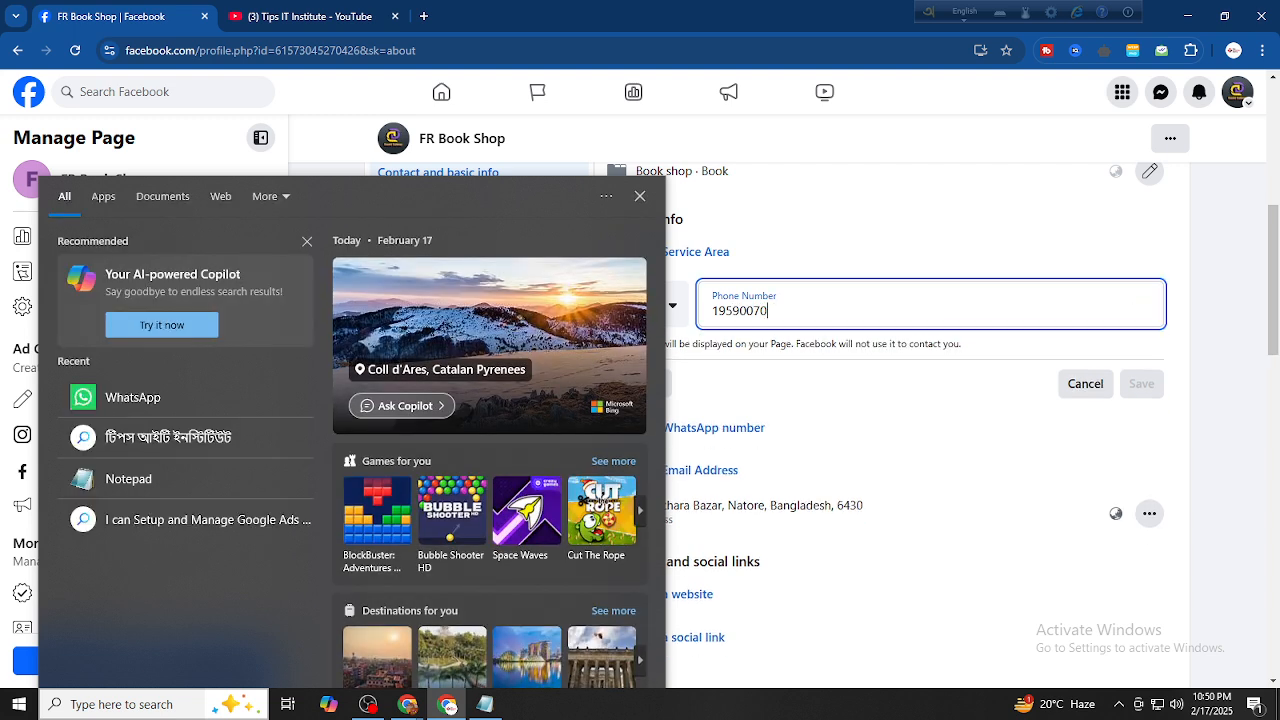
Enter the shop's mobile phone number, correcting its final digits
left_click(939, 417)
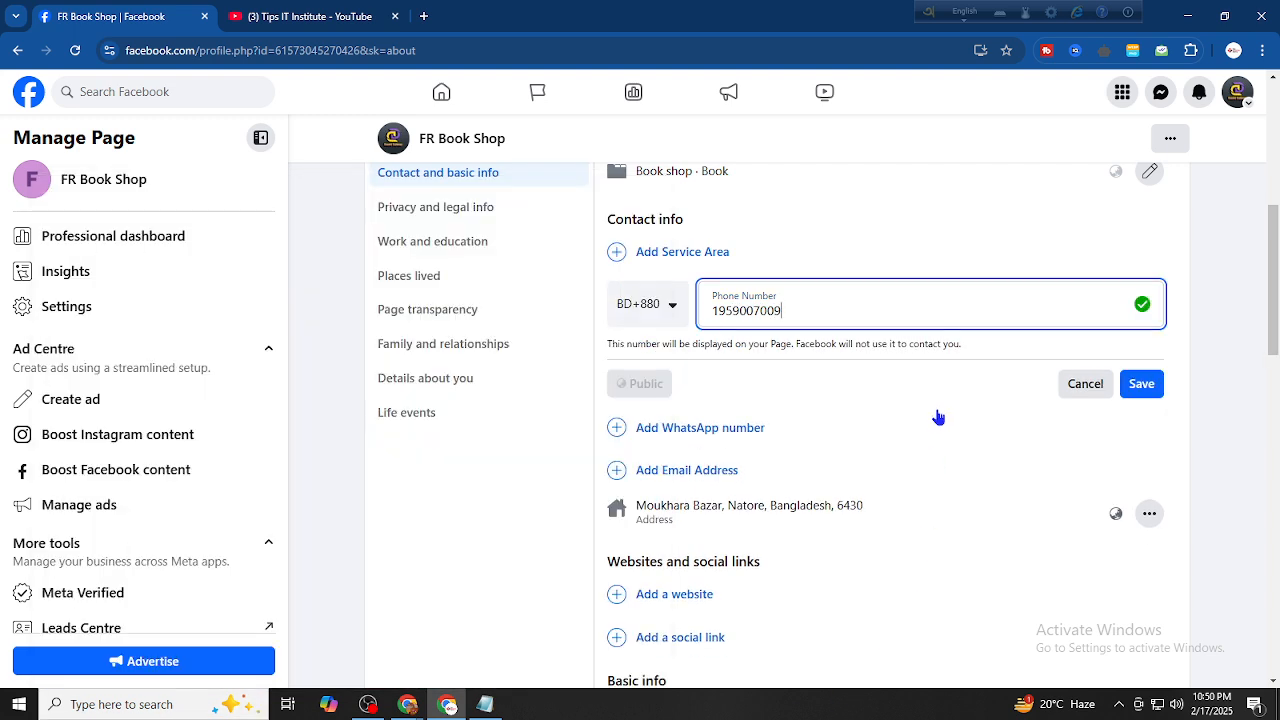
left_click(948, 254)
left_click(831, 426)
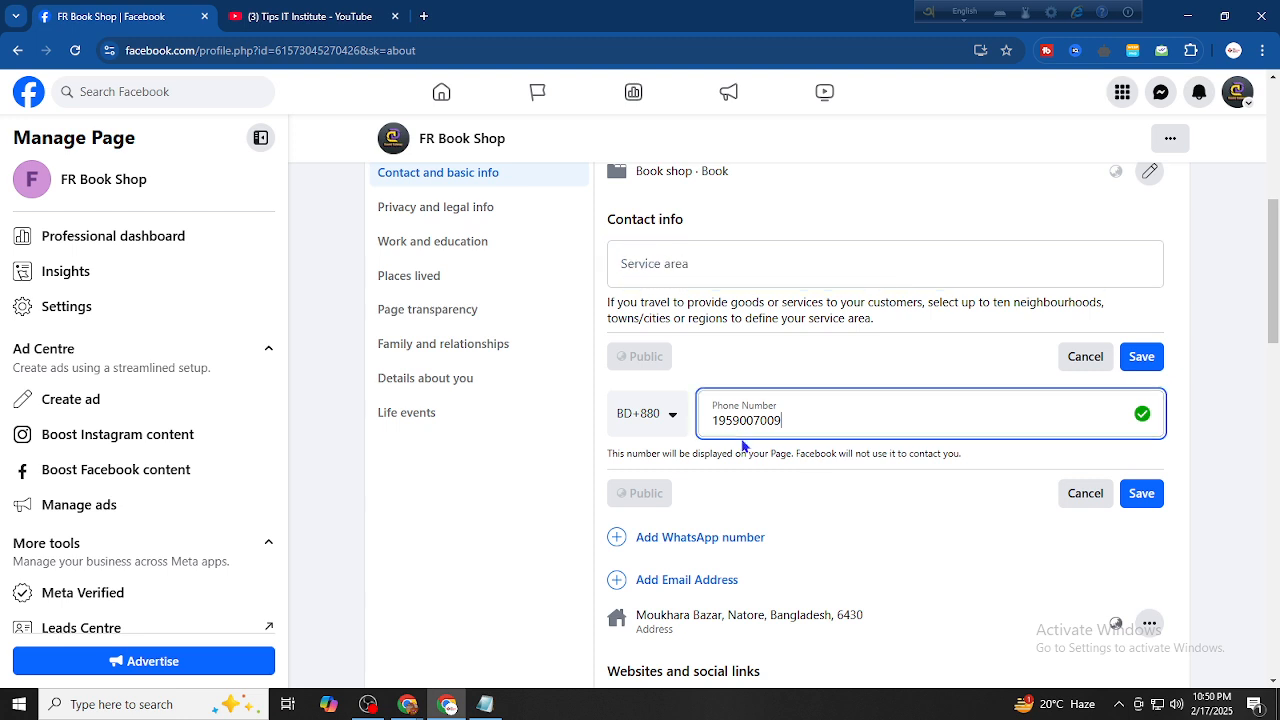
left_click(707, 420)
Recheck the country code list, save the mobile number and discard the empty Service area form
left_click(653, 423)
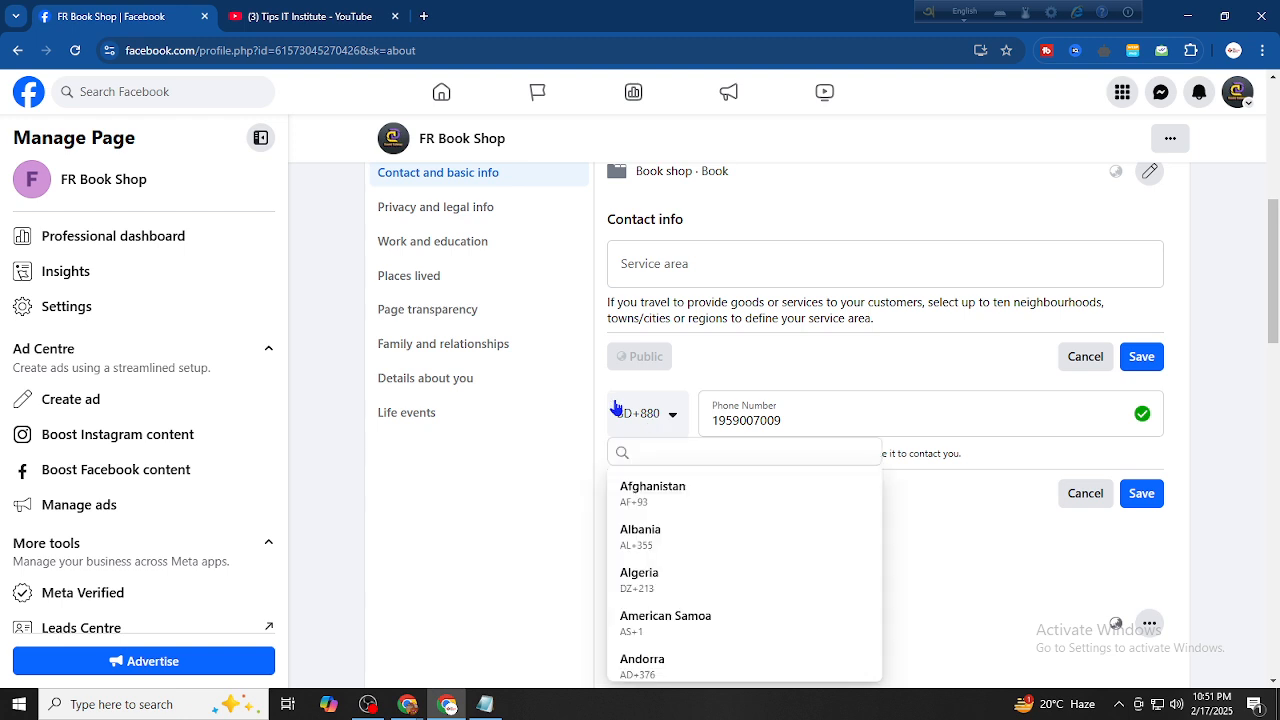
scroll(704, 540, "down", 5)
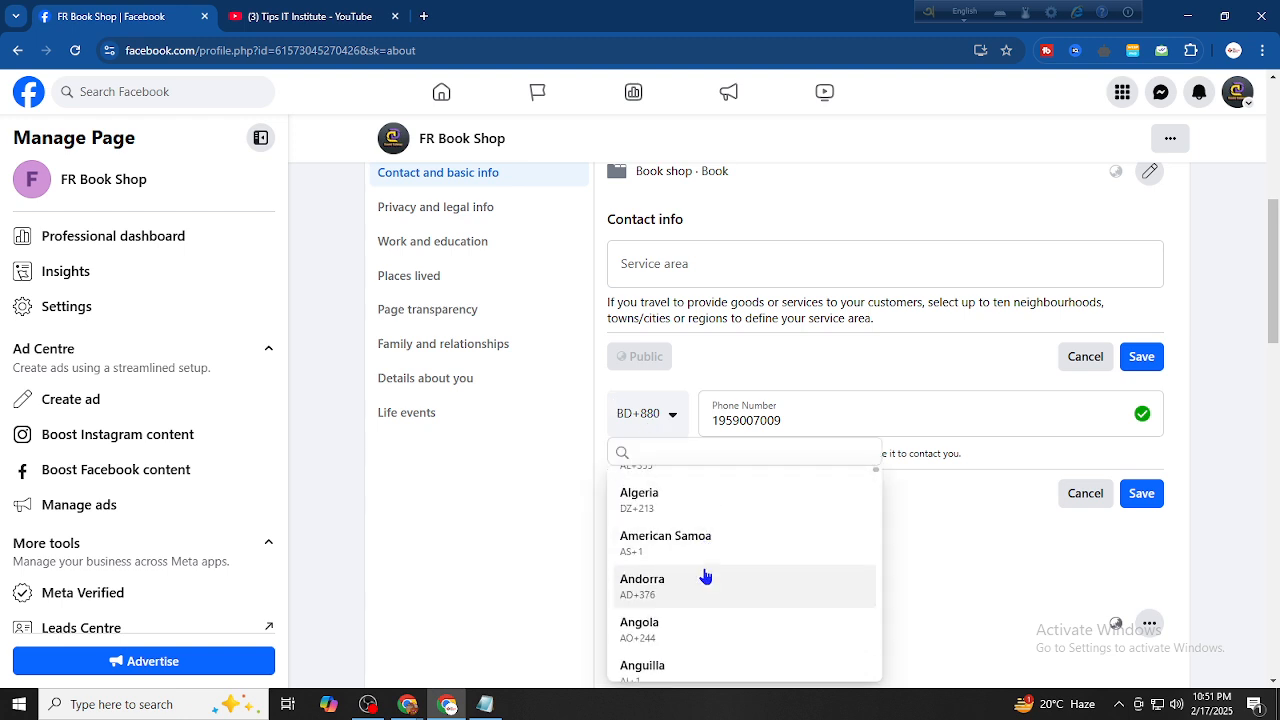
scroll(704, 572, "down", 15)
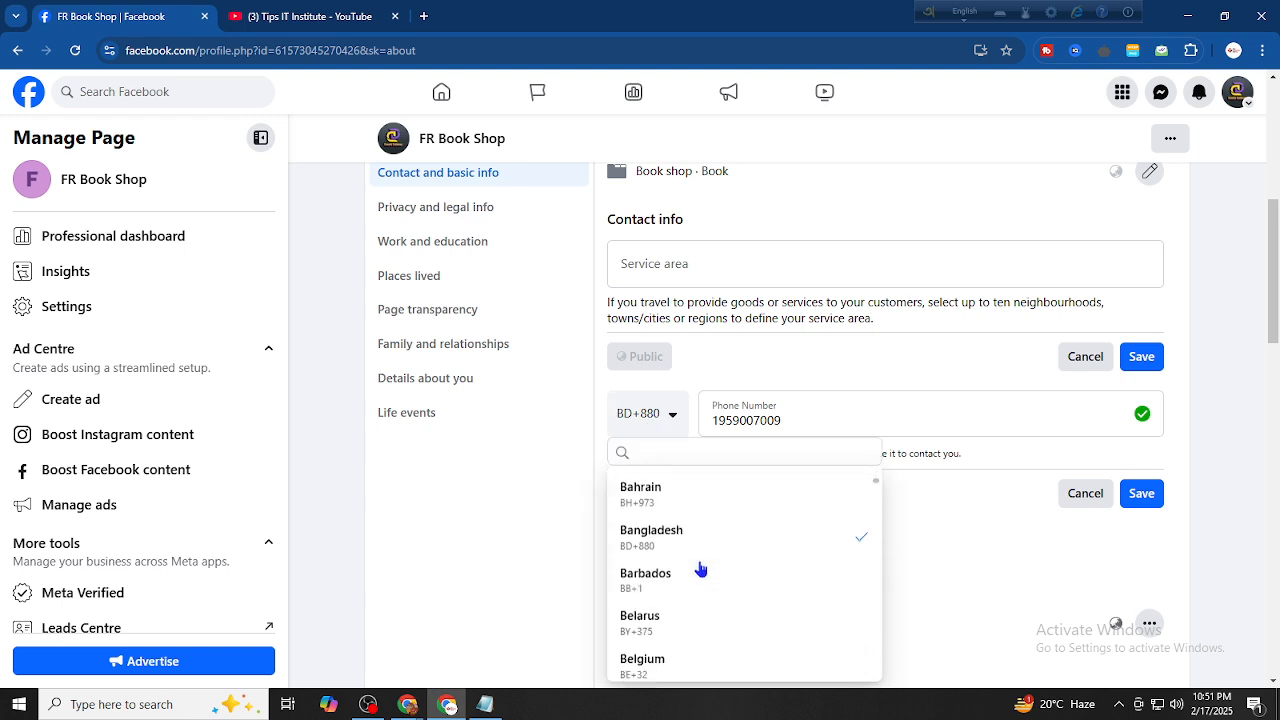
scroll(700, 568, "down", 3)
scroll(1109, 389, "down", 3)
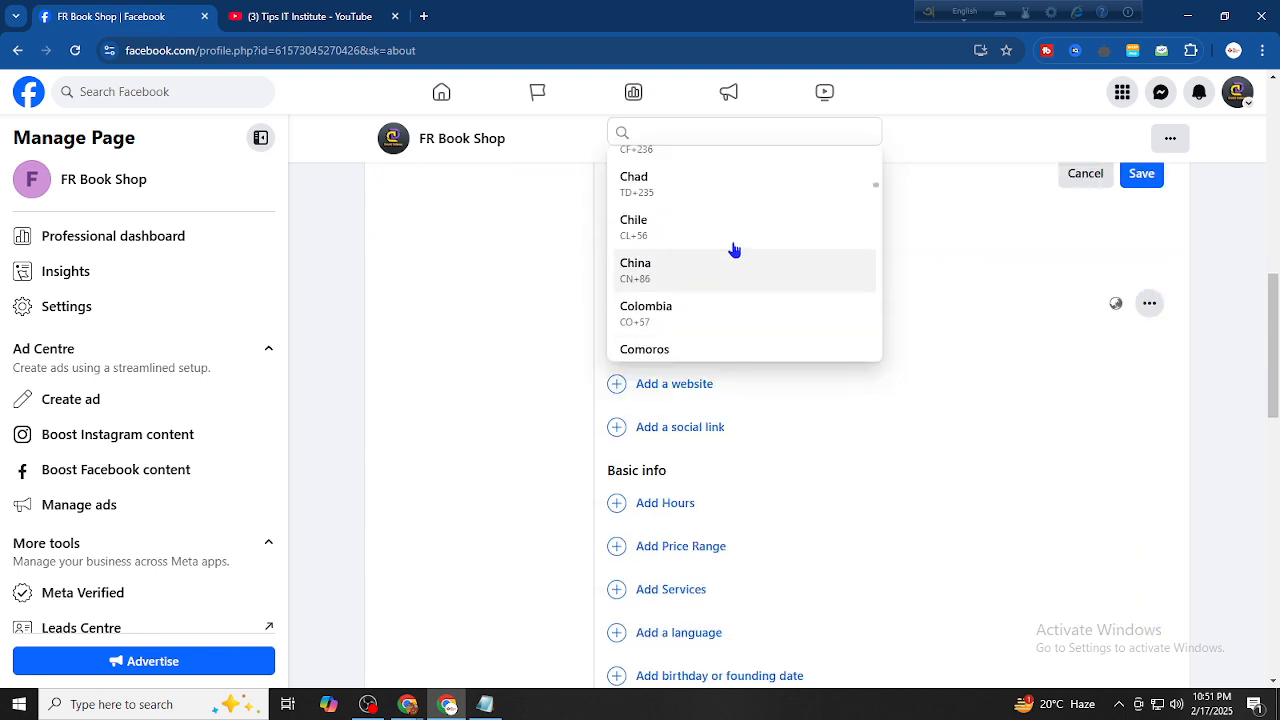
scroll(734, 249, "down", 4)
scroll(815, 234, "up", 2)
scroll(815, 234, "up", 3)
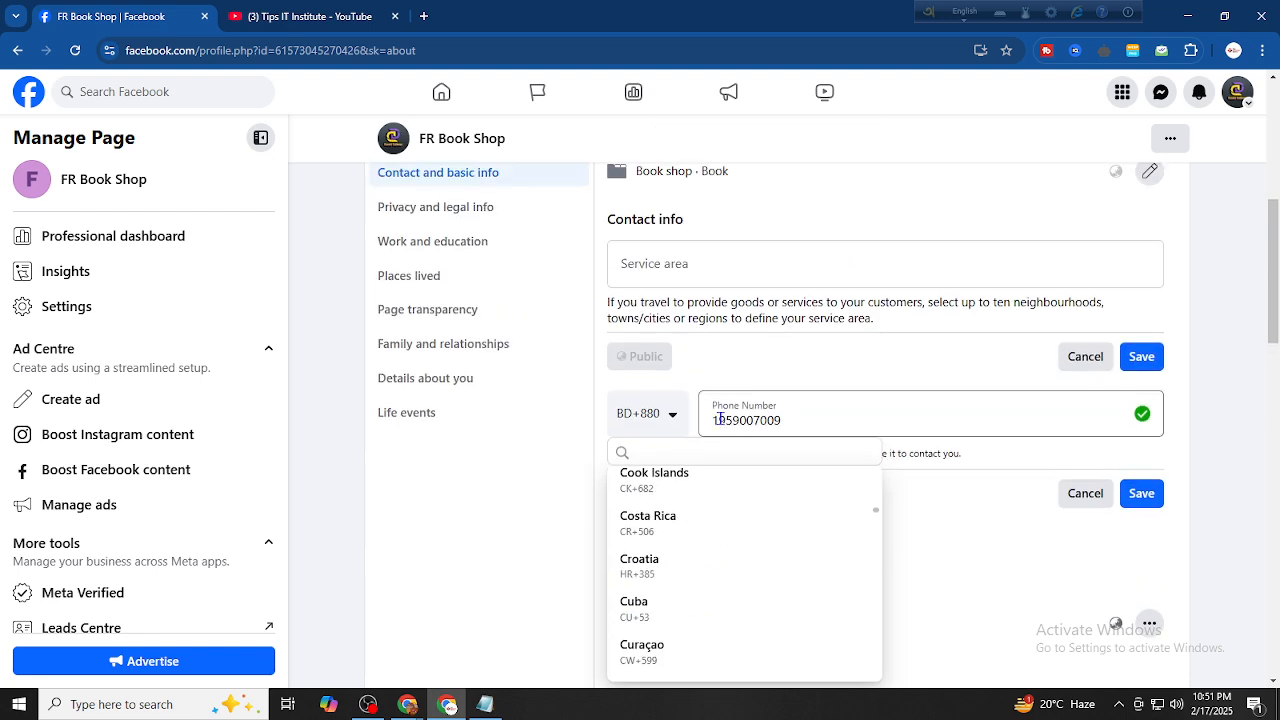
left_click(860, 413)
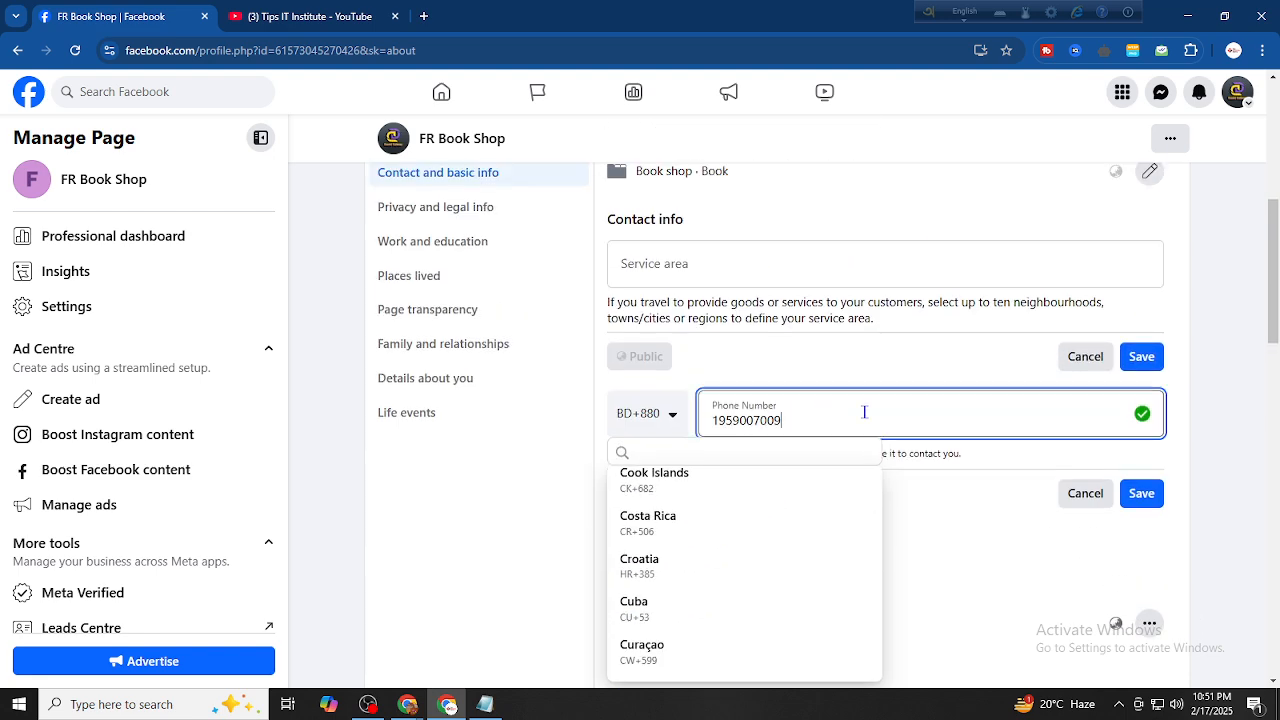
left_click(1141, 493)
left_click(1085, 356)
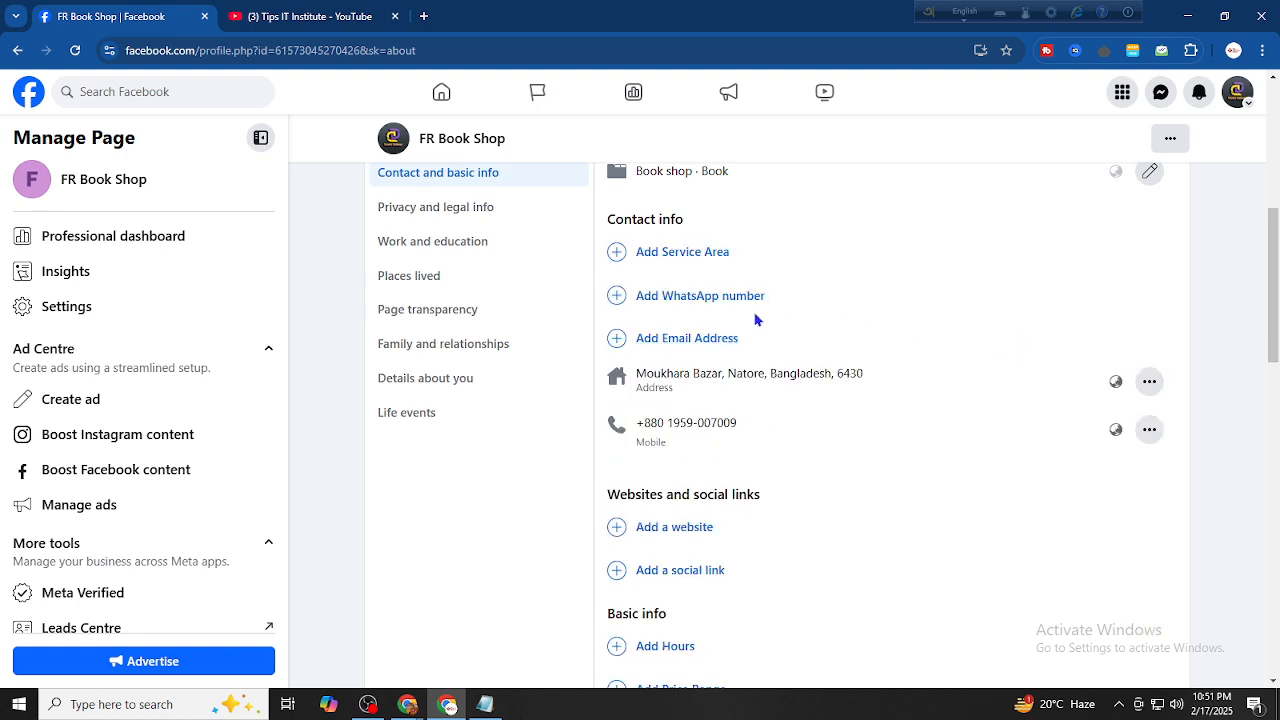
left_click(670, 299)
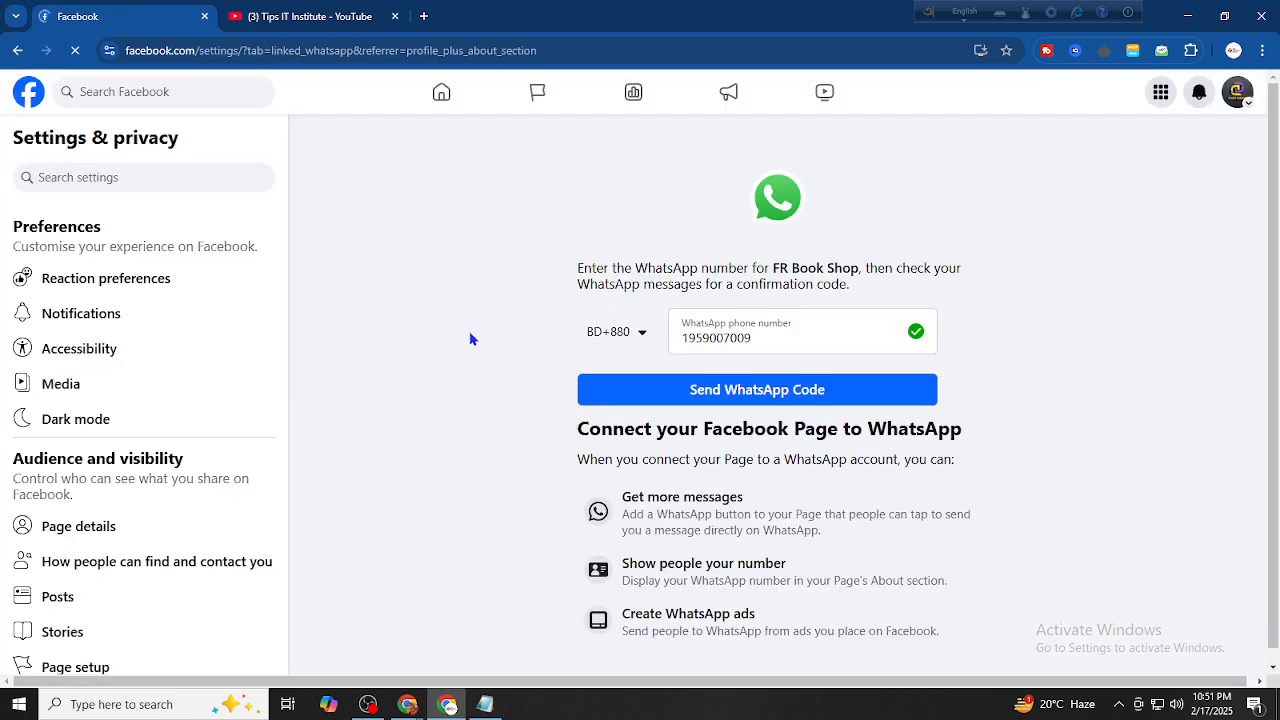
left_click(814, 339)
left_click(969, 331)
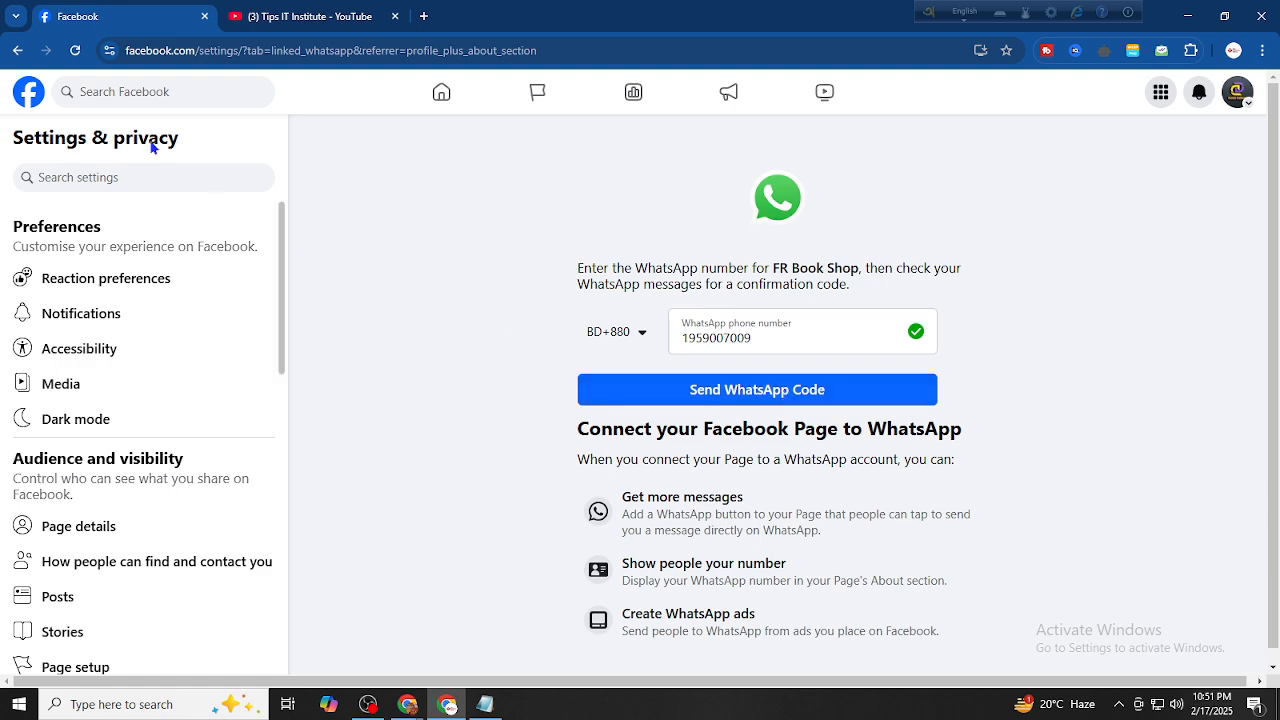
left_click(17, 50)
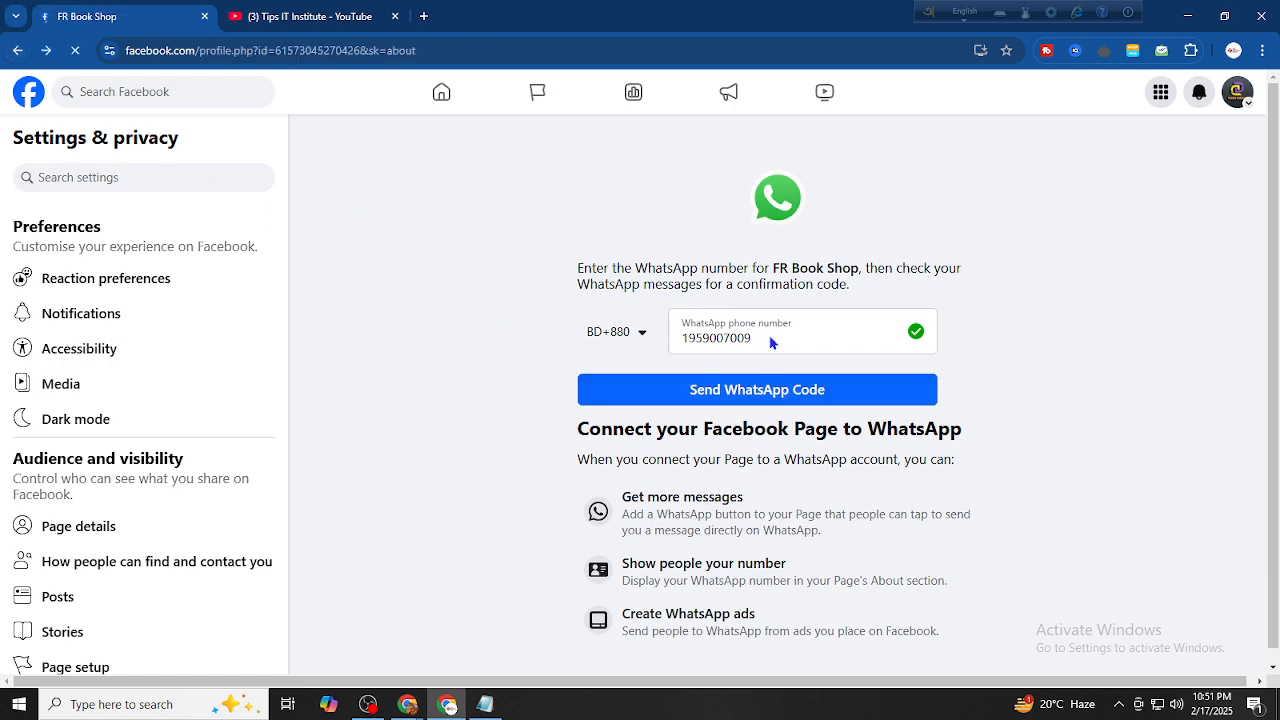
scroll(600, 400, "down", 6)
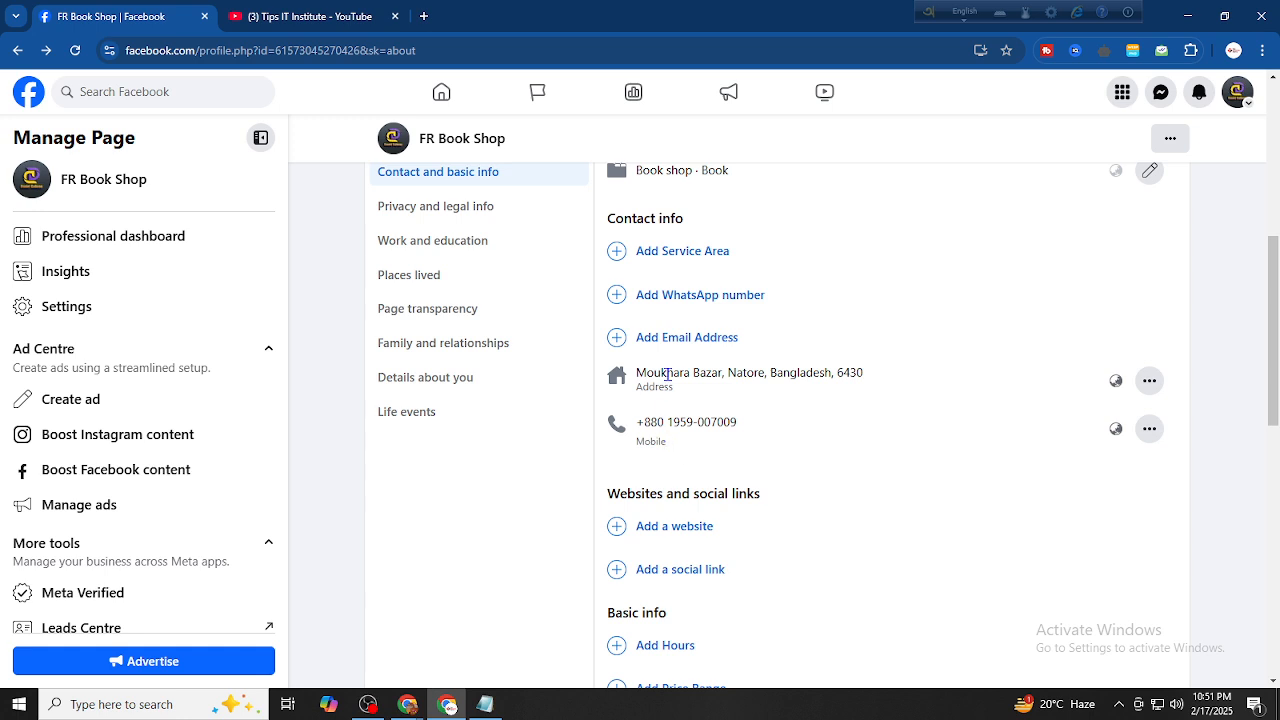
Add and save the shop's Gmail address in FR Book Shop's Contact info, below the mobile number
left_click(668, 338)
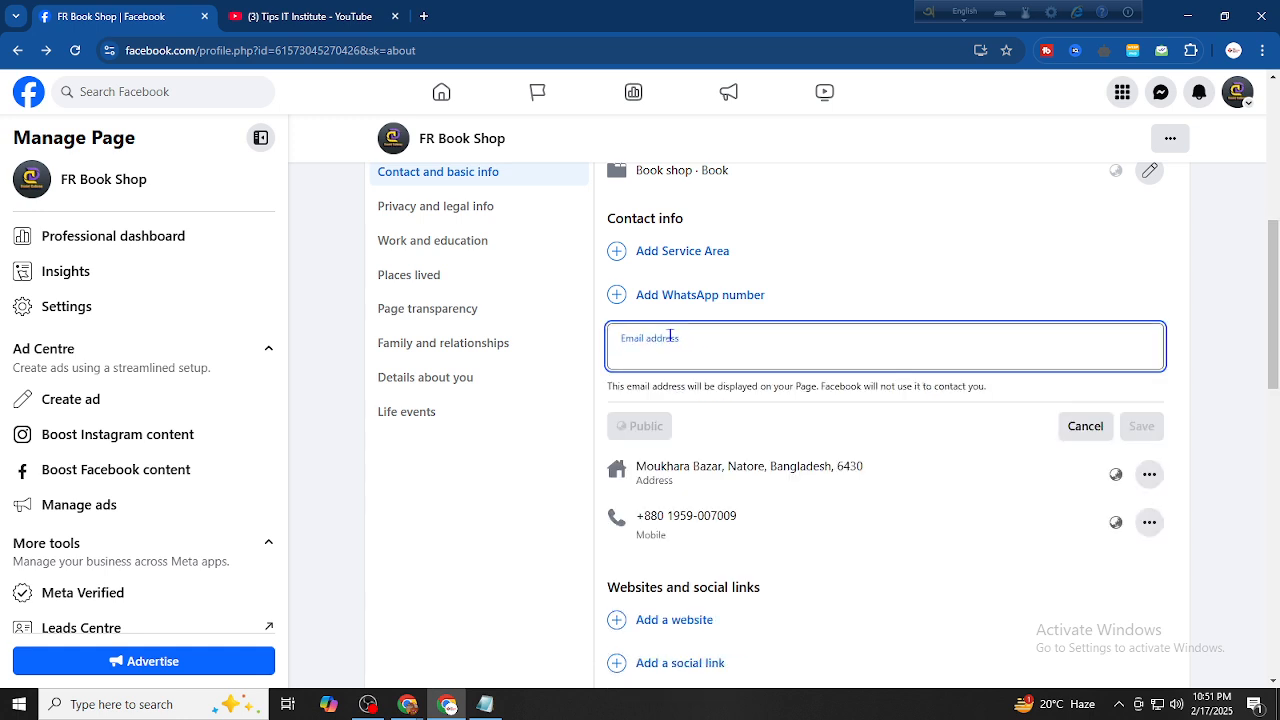
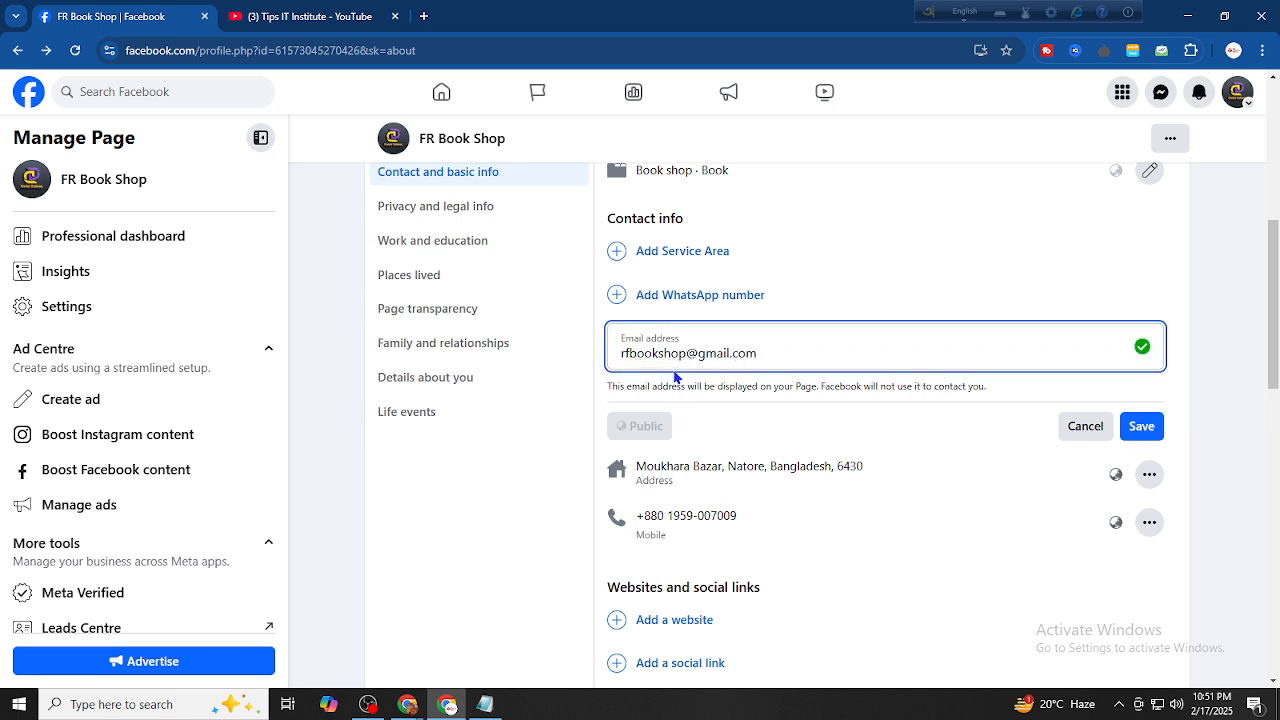
left_click_drag(686, 352, 606, 352)
left_click(1145, 428)
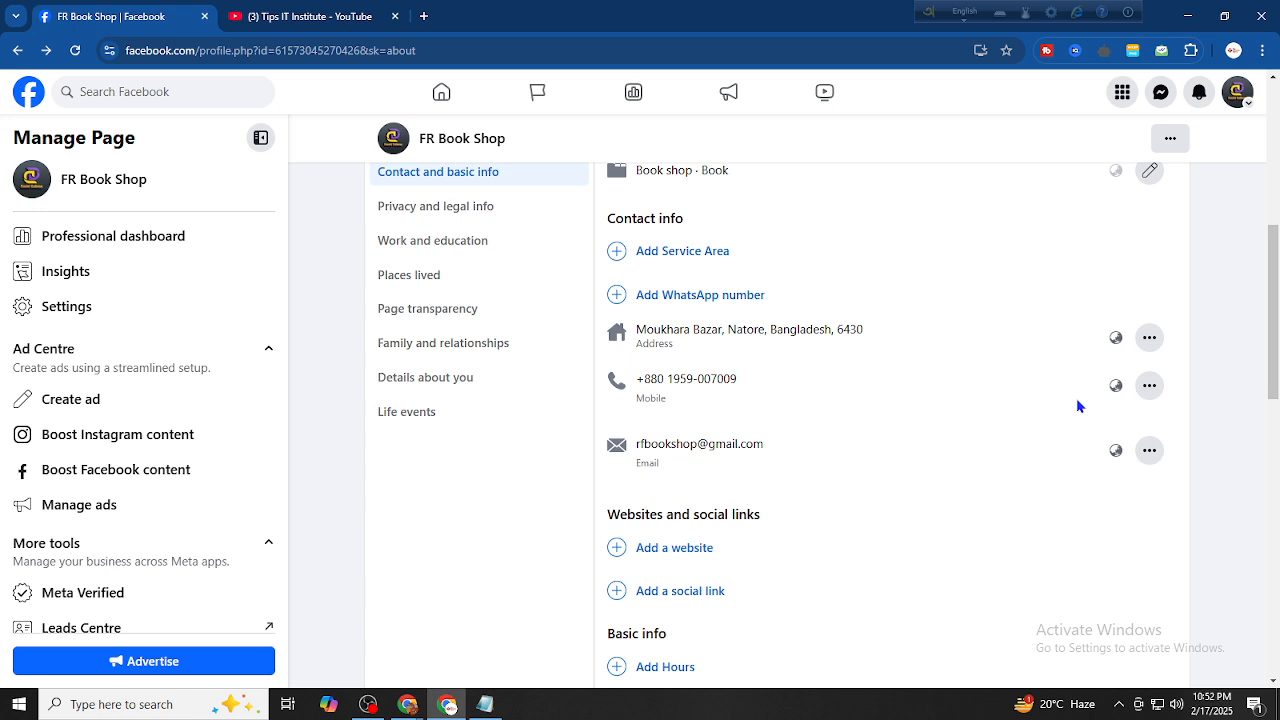
scroll(1078, 406, "up", 2)
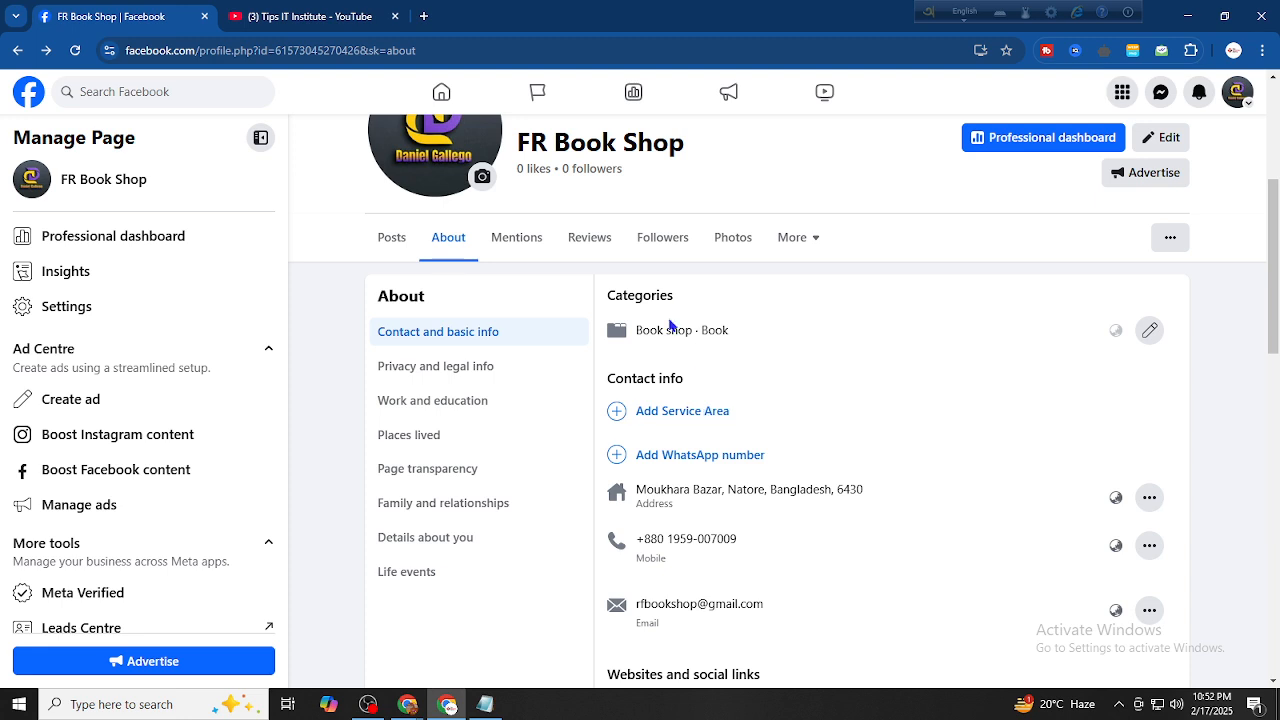
scroll(710, 500, "down", 3)
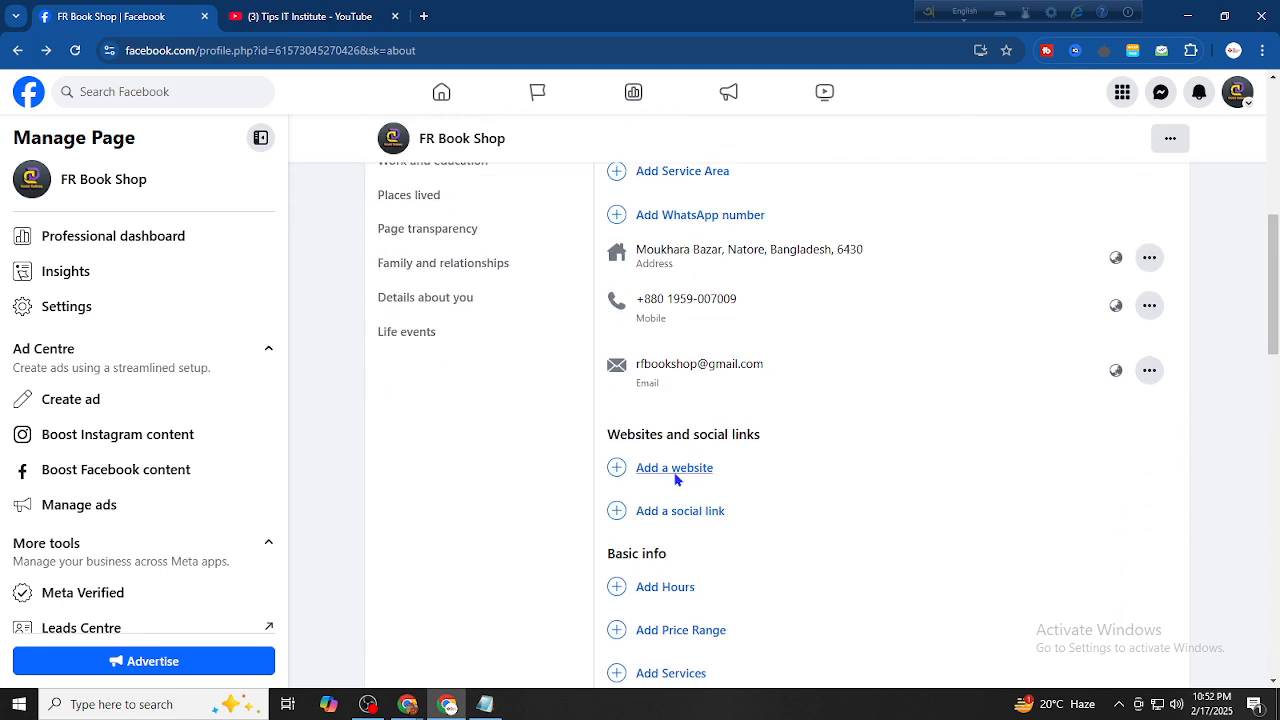
left_click(674, 468)
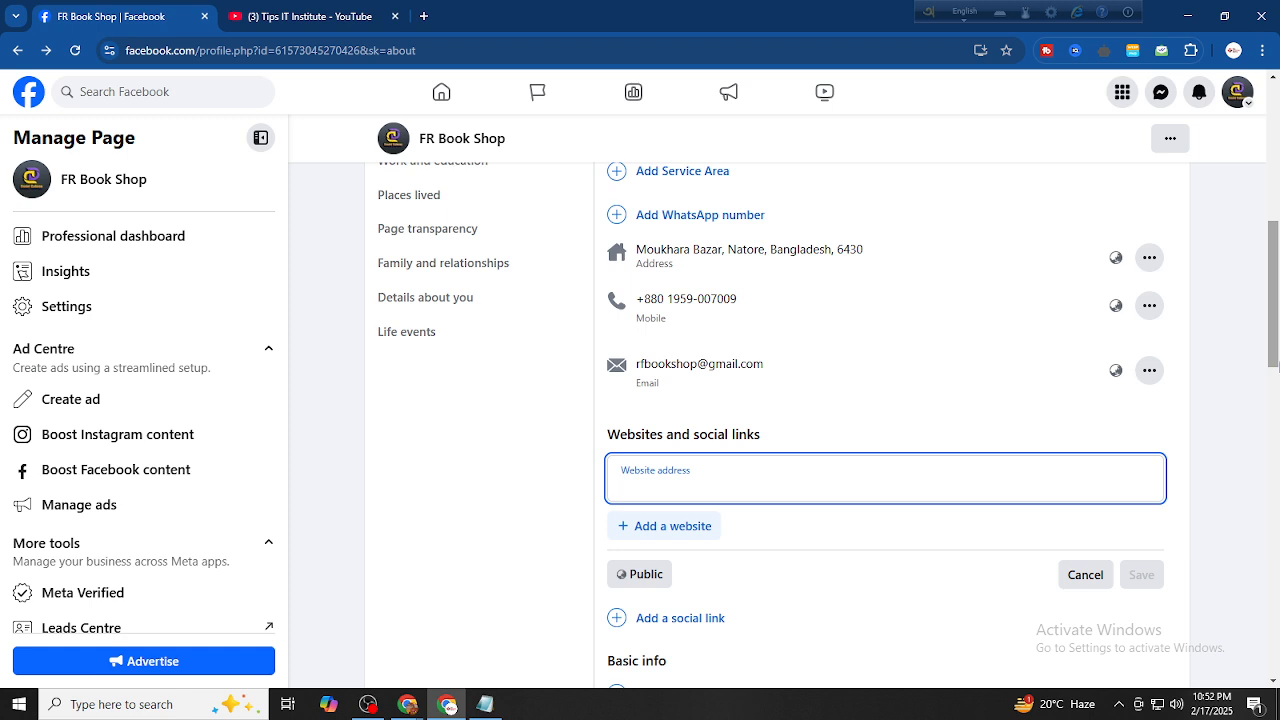
type("www.")
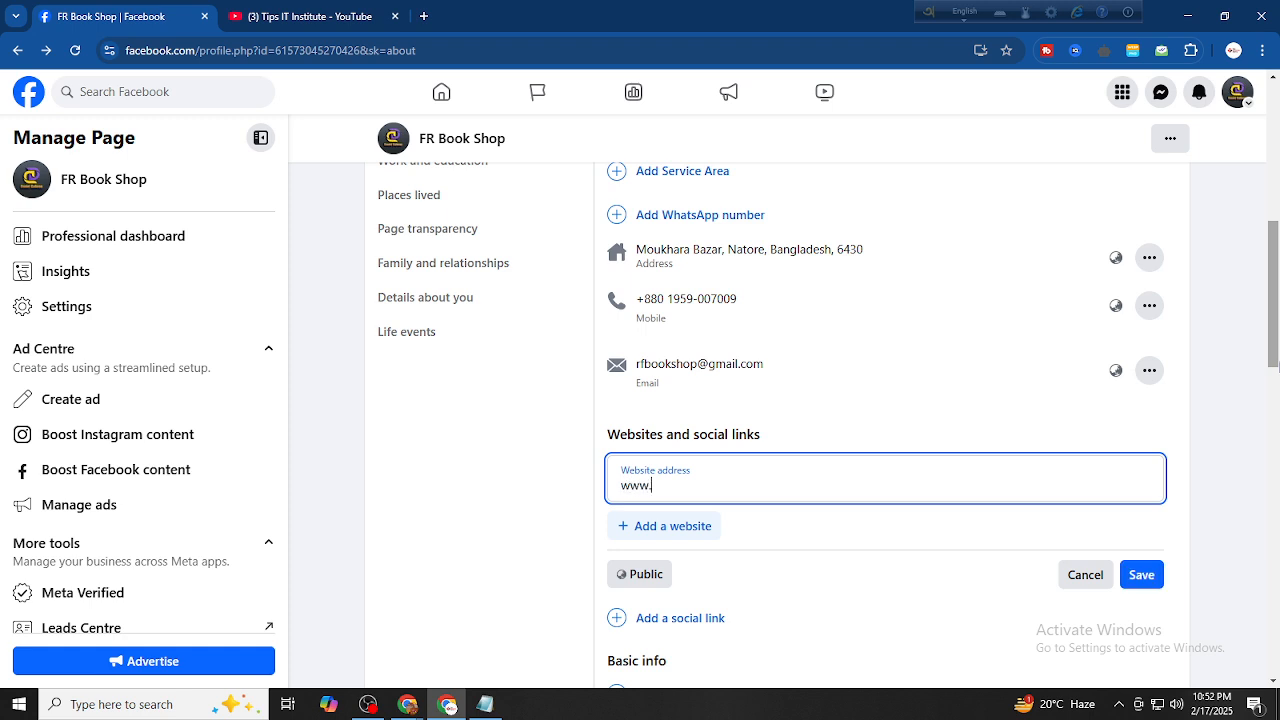
key("super+v")
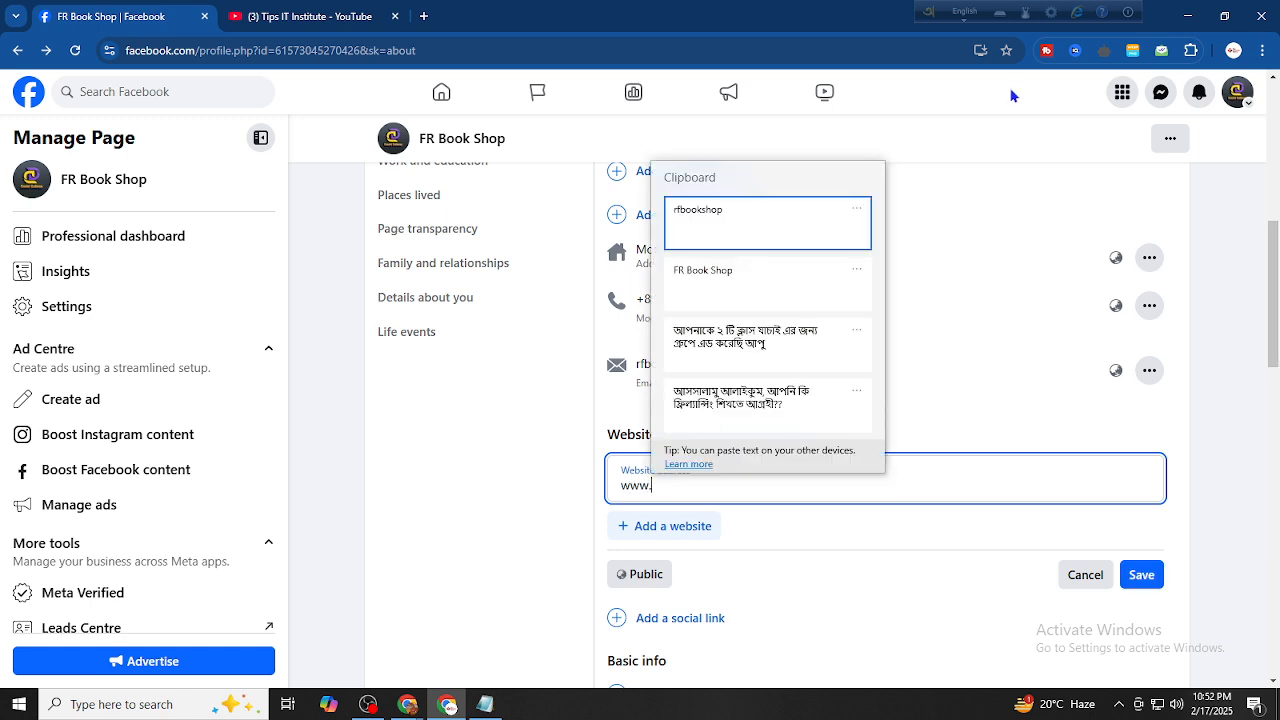
left_click(800, 234)
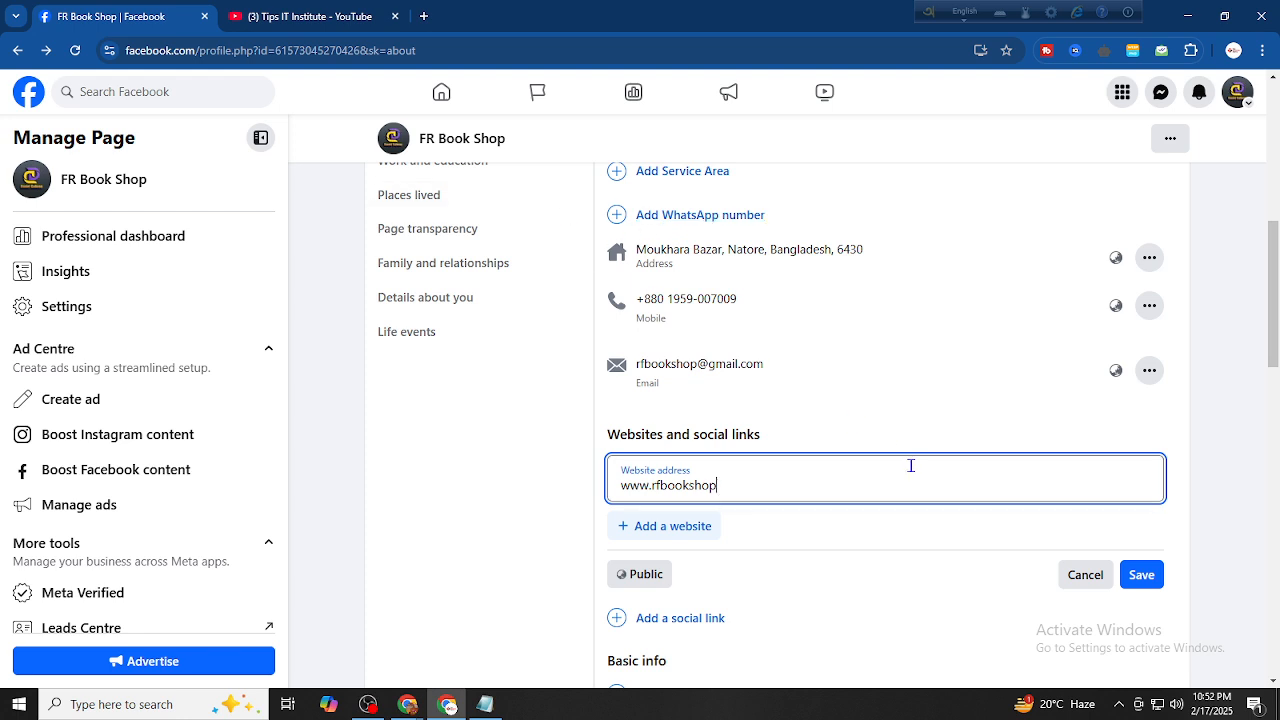
type(".com")
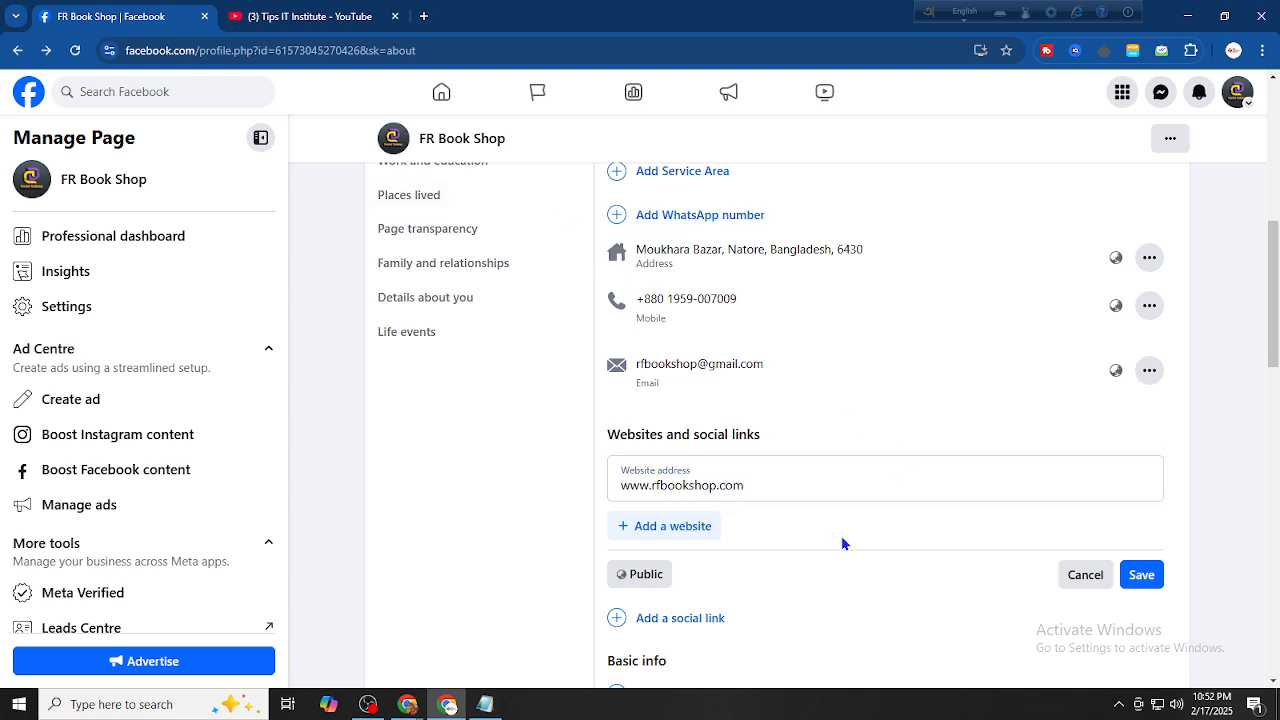
left_click(1141, 574)
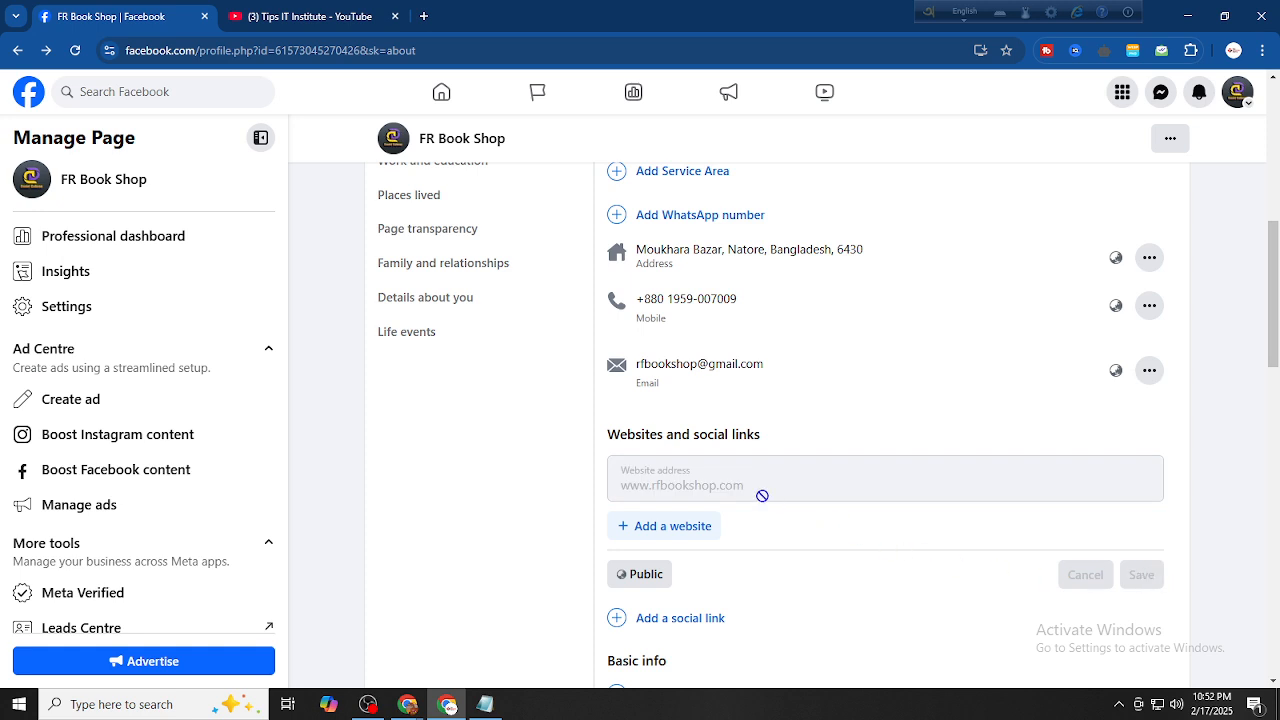
scroll(748, 495, "down", 1)
scroll(748, 495, "down", 1)
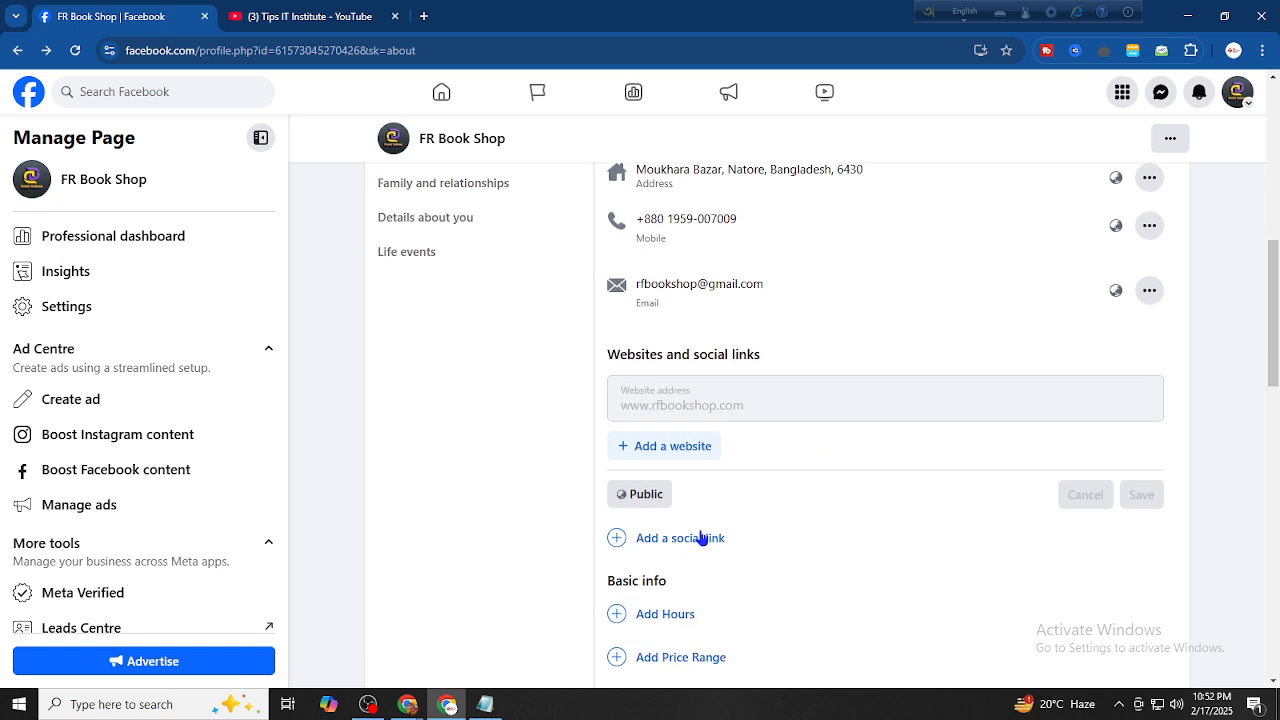
left_click_drag(695, 542, 638, 566)
Add a social link and paste the shop's username into its field
left_click(709, 493)
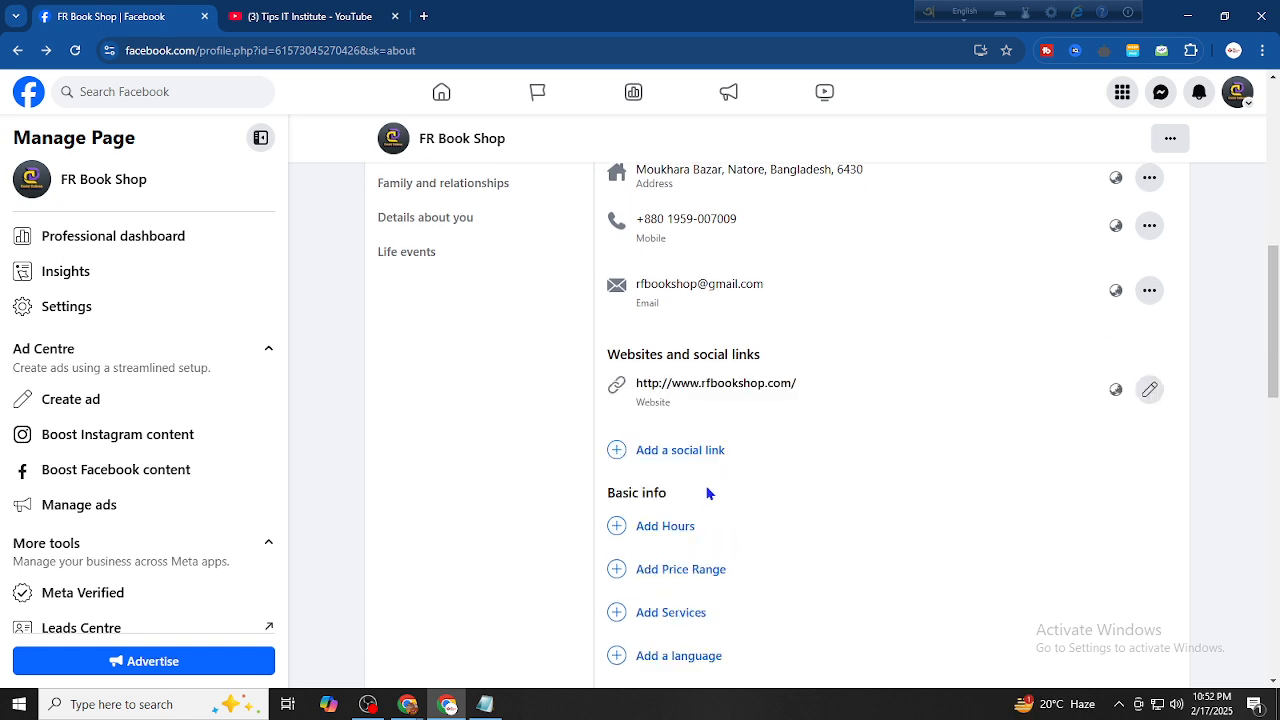
left_click(690, 451)
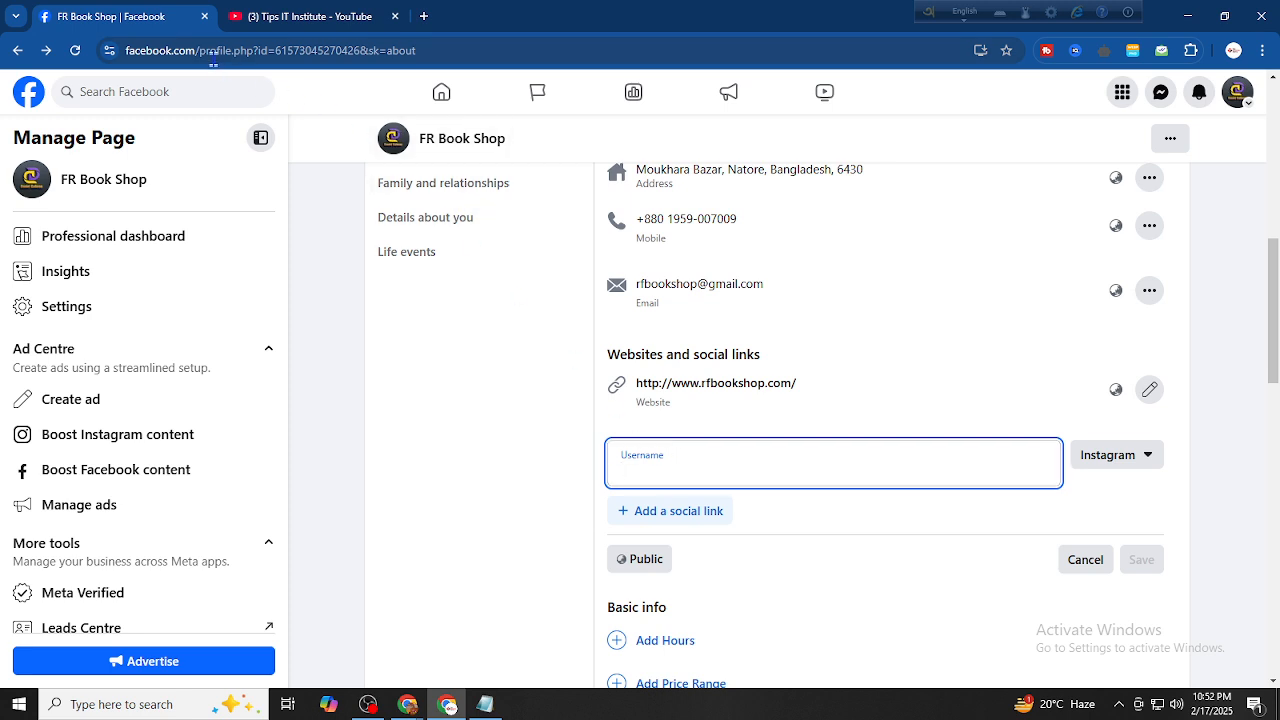
left_click_drag(199, 50, 418, 50)
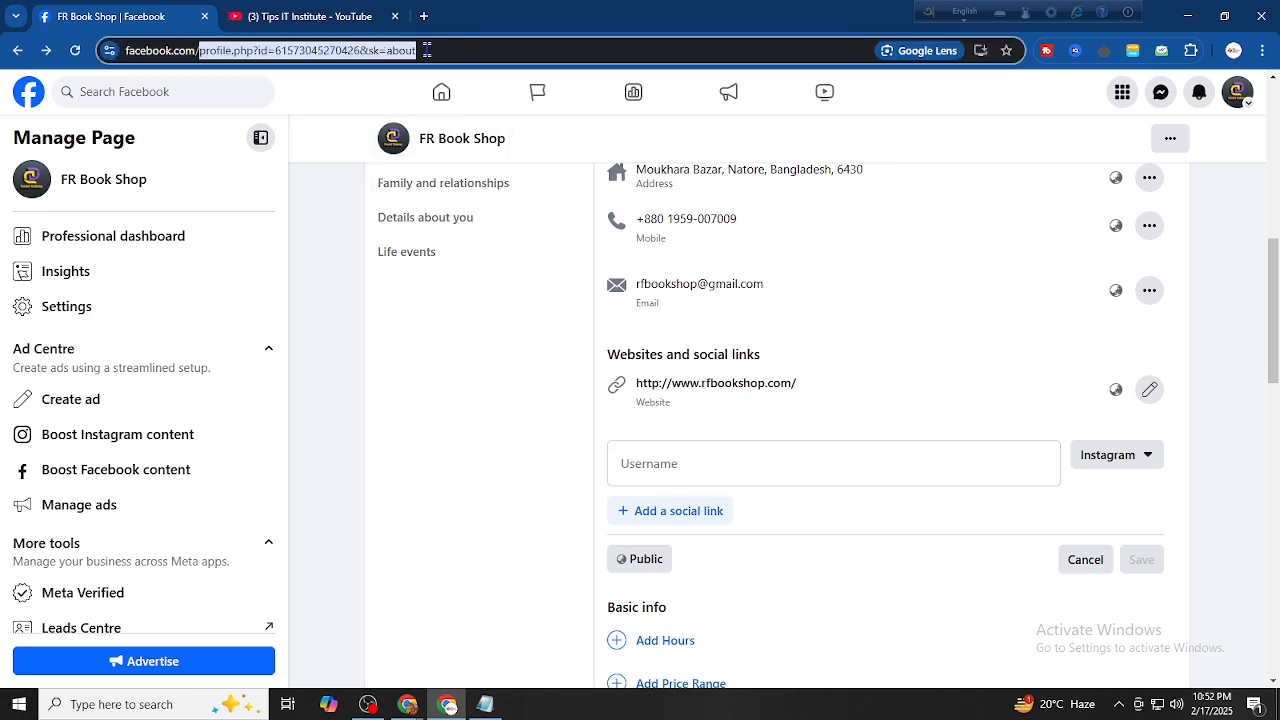
left_click(322, 94)
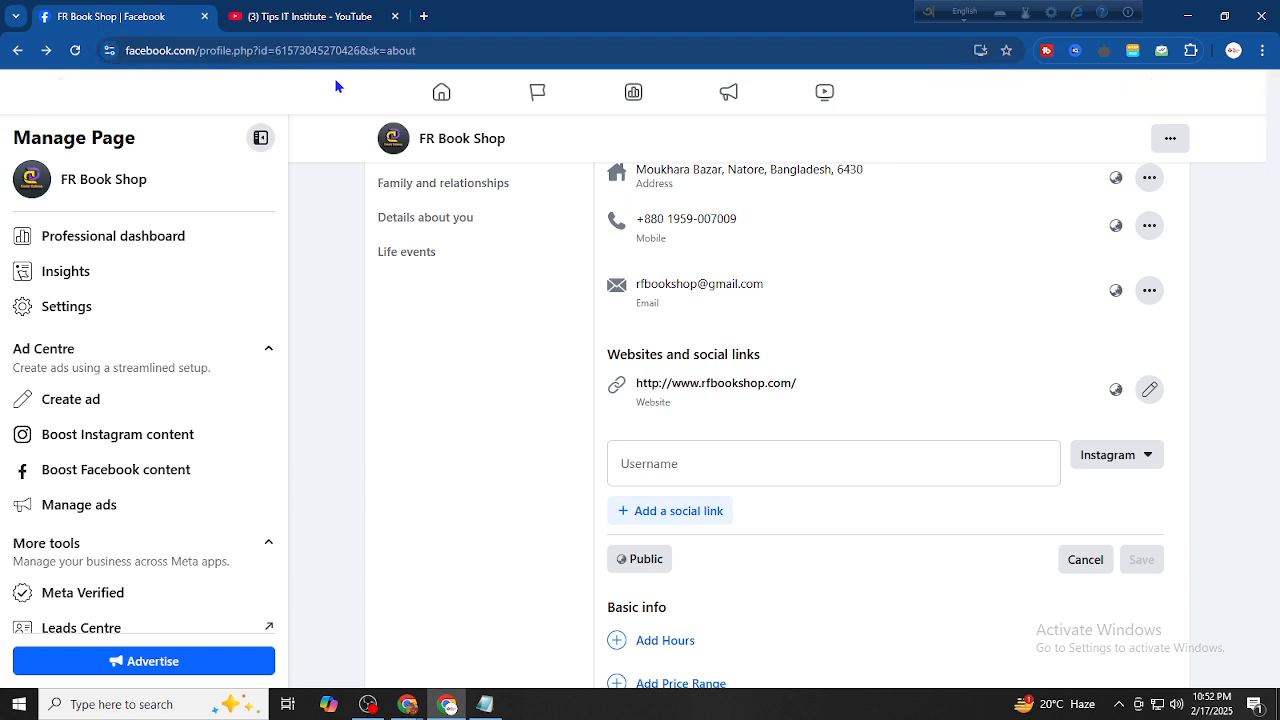
left_click(666, 474)
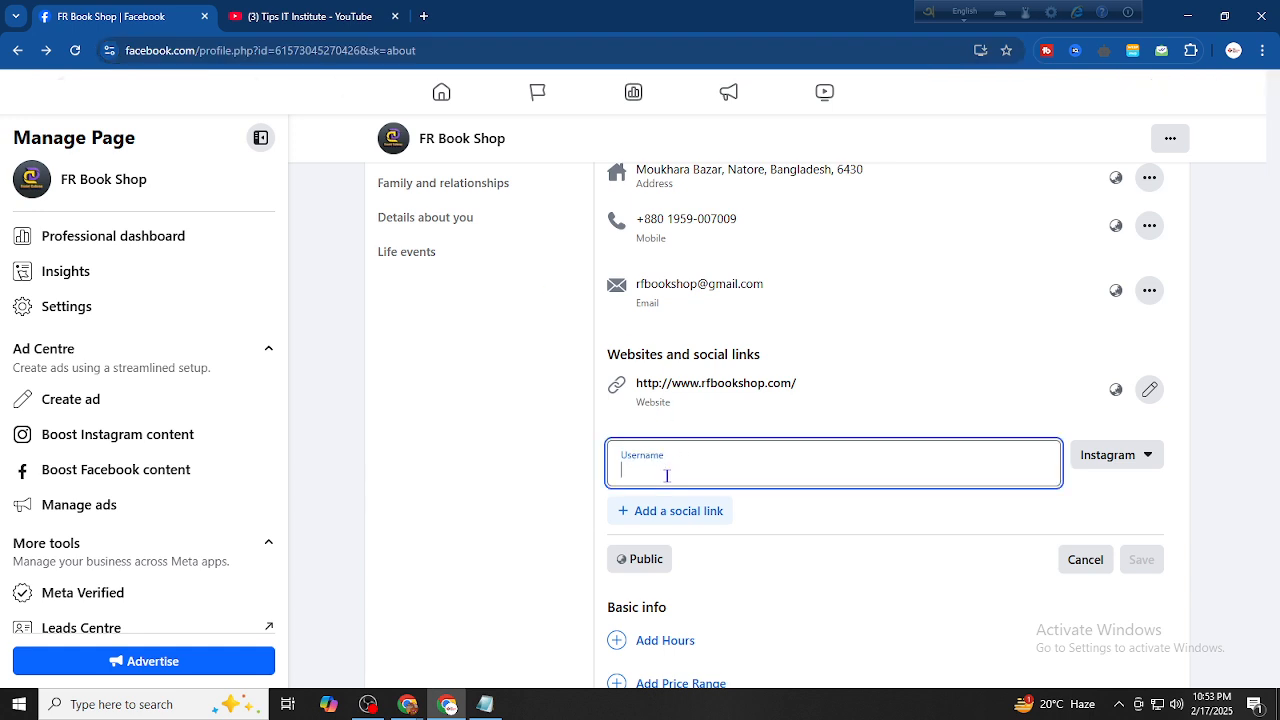
type("rfbookshop")
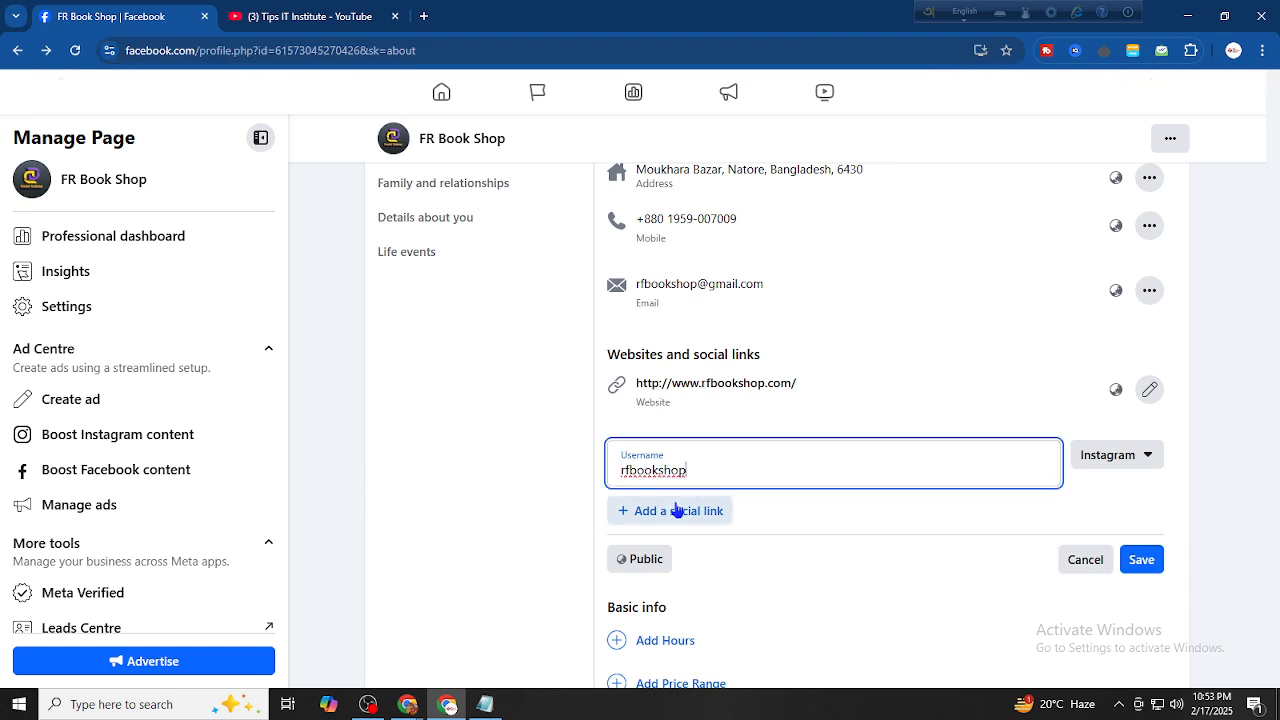
Add three more social link rows and open the first link's platform list
left_click(662, 511)
left_click(678, 567)
scroll(676, 560, "down", 2)
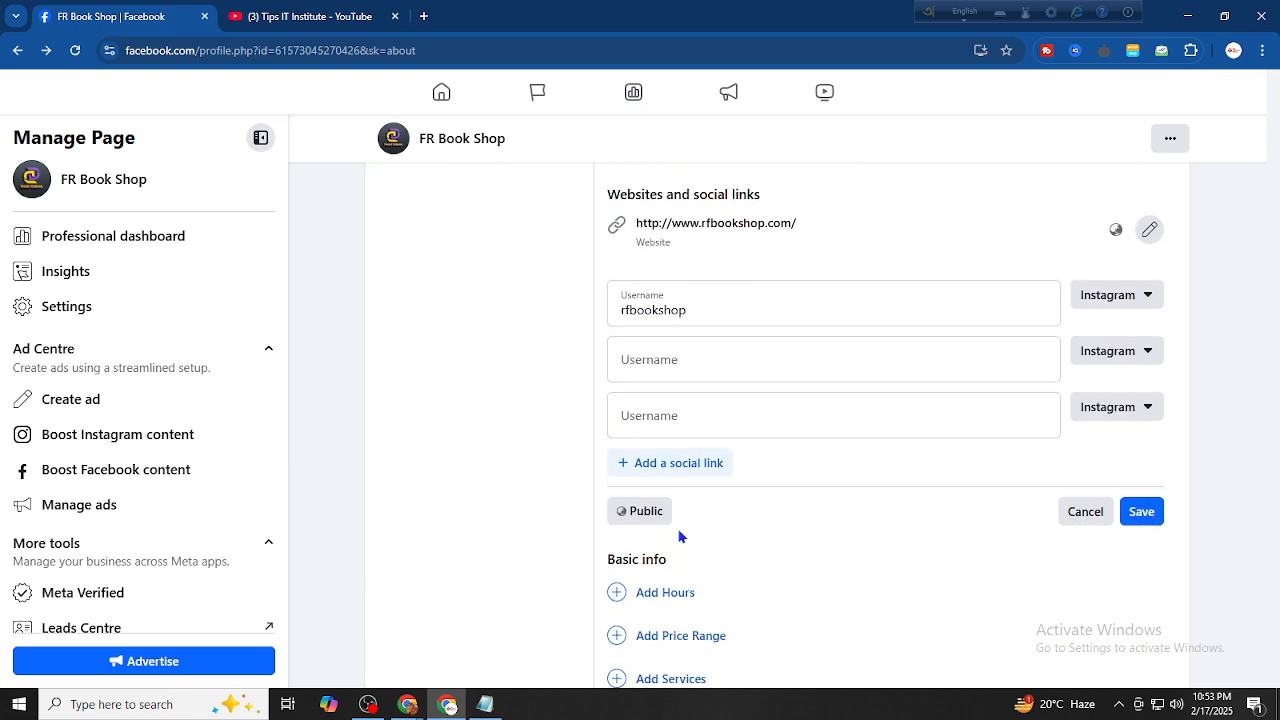
left_click(677, 457)
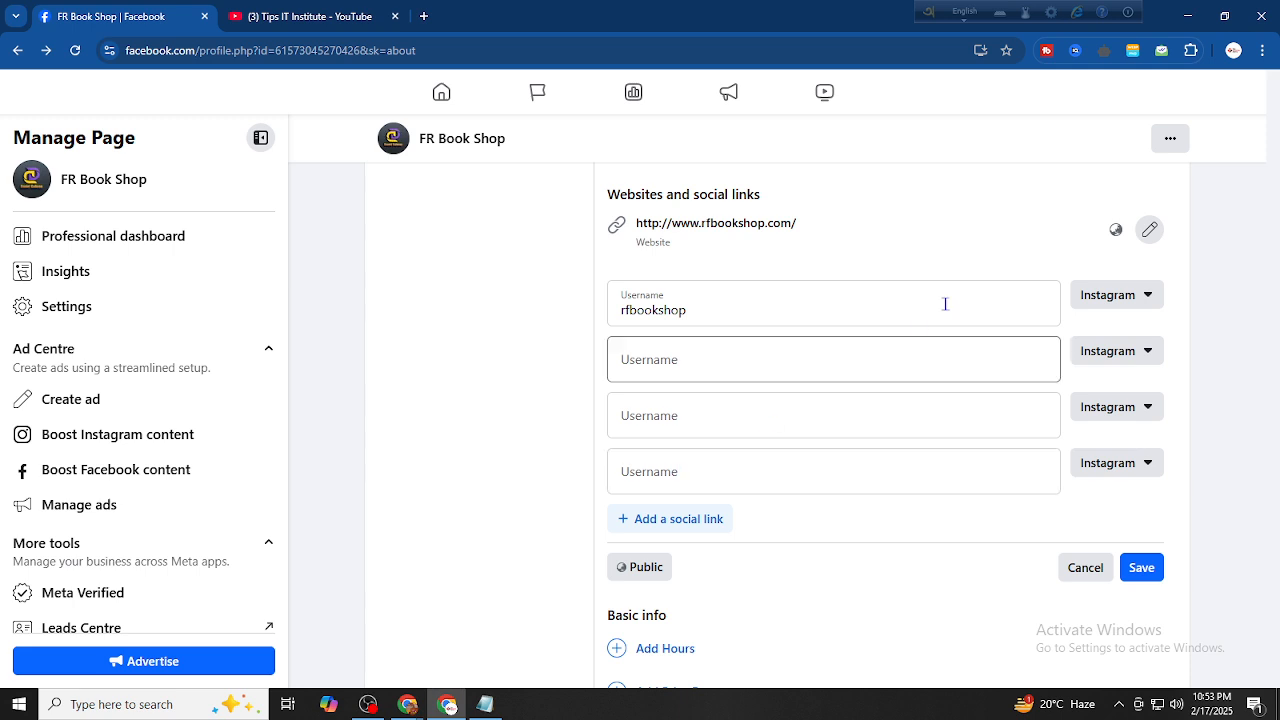
left_click(1110, 295)
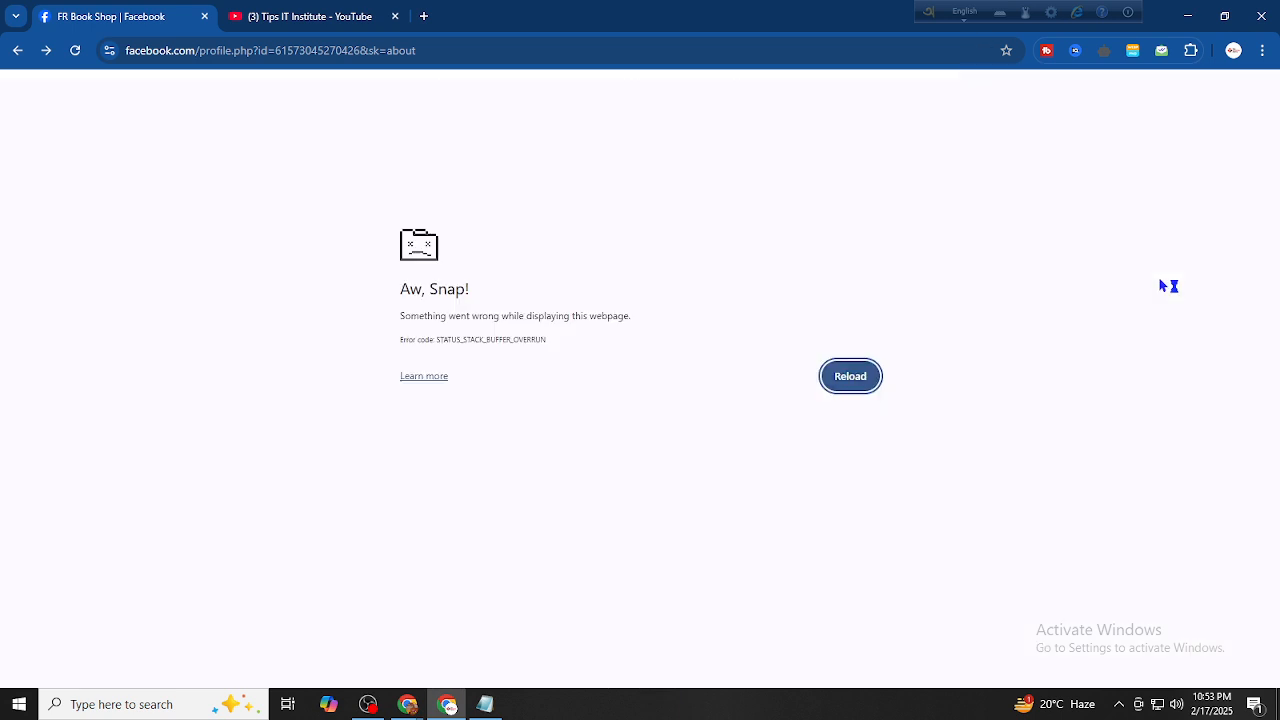
Reload the crashed tab and return to Websites and social links to add a social link again
left_click(75, 52)
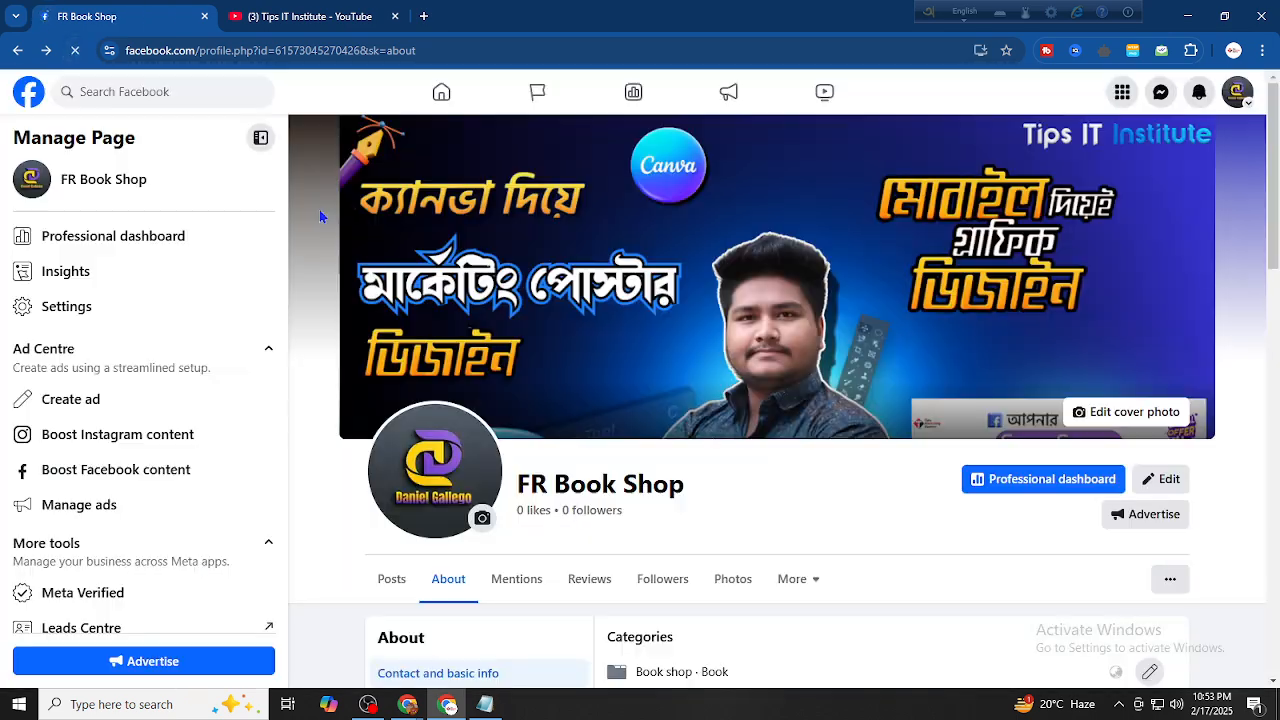
scroll(320, 216, "down", 3)
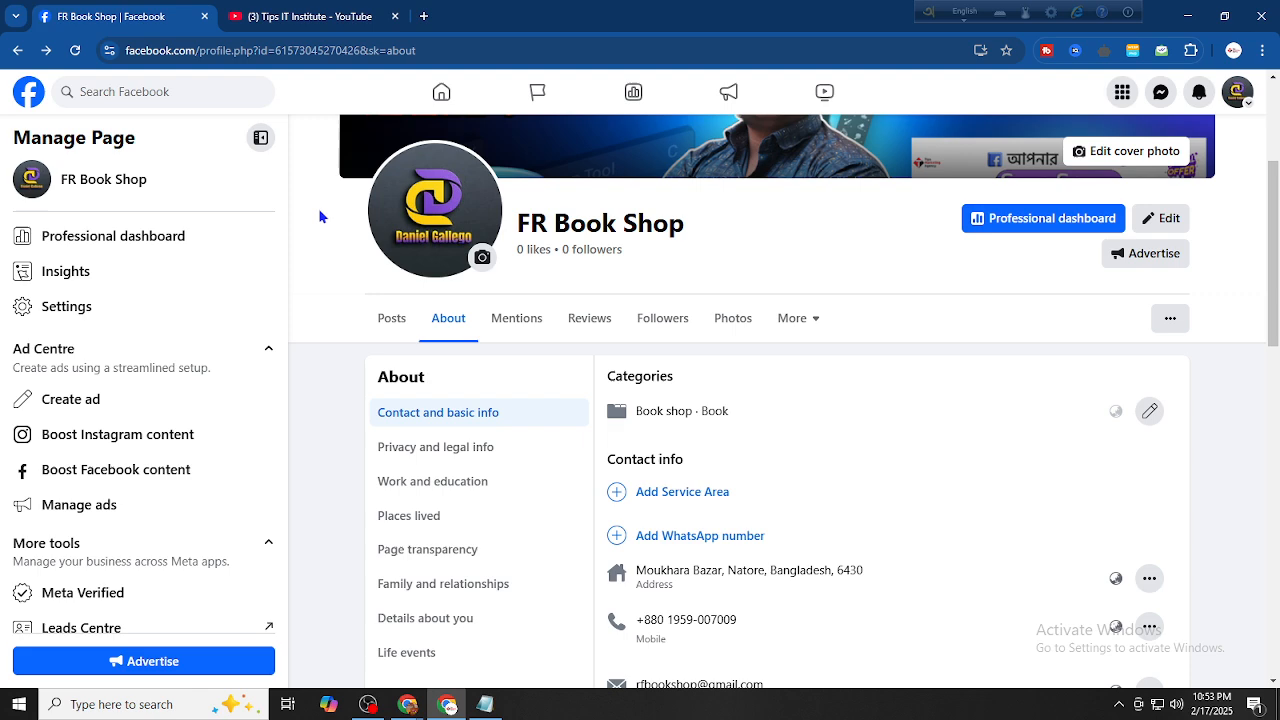
scroll(640, 400, "down", 4)
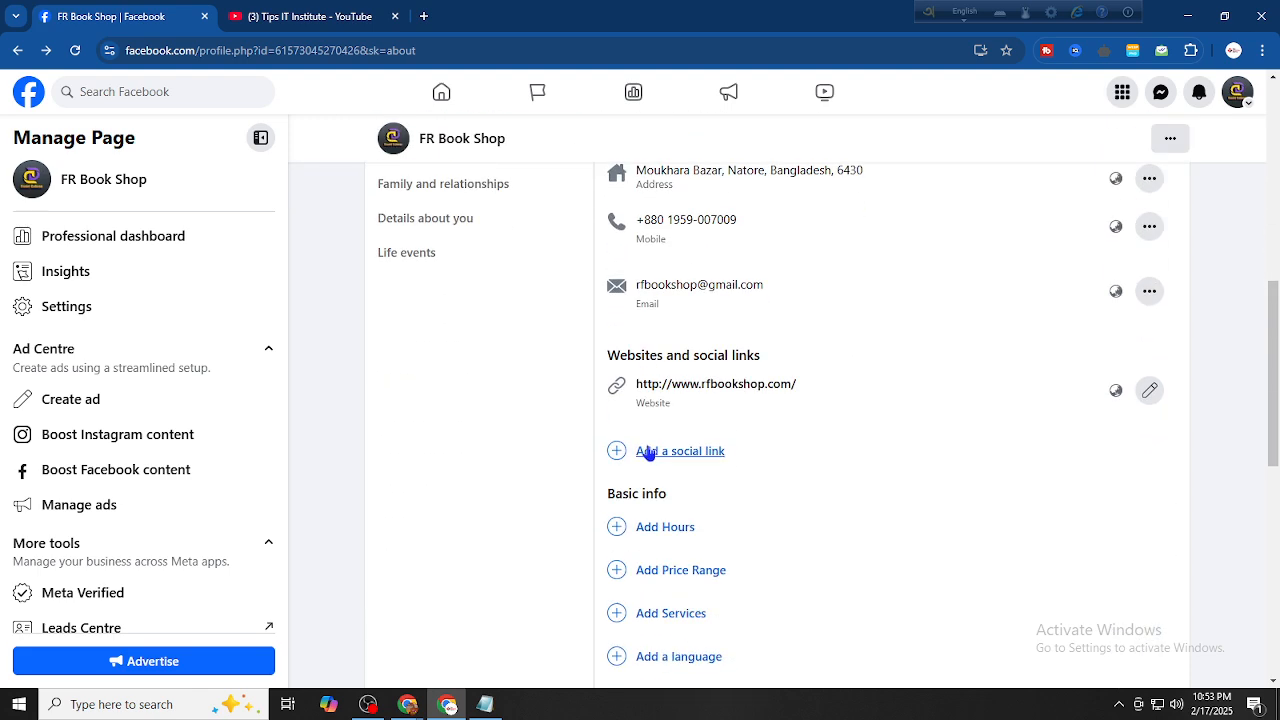
left_click(646, 449)
Create four social link rows and paste the rfbookshop username into each
scroll(647, 445, "down", 2)
left_click(663, 360)
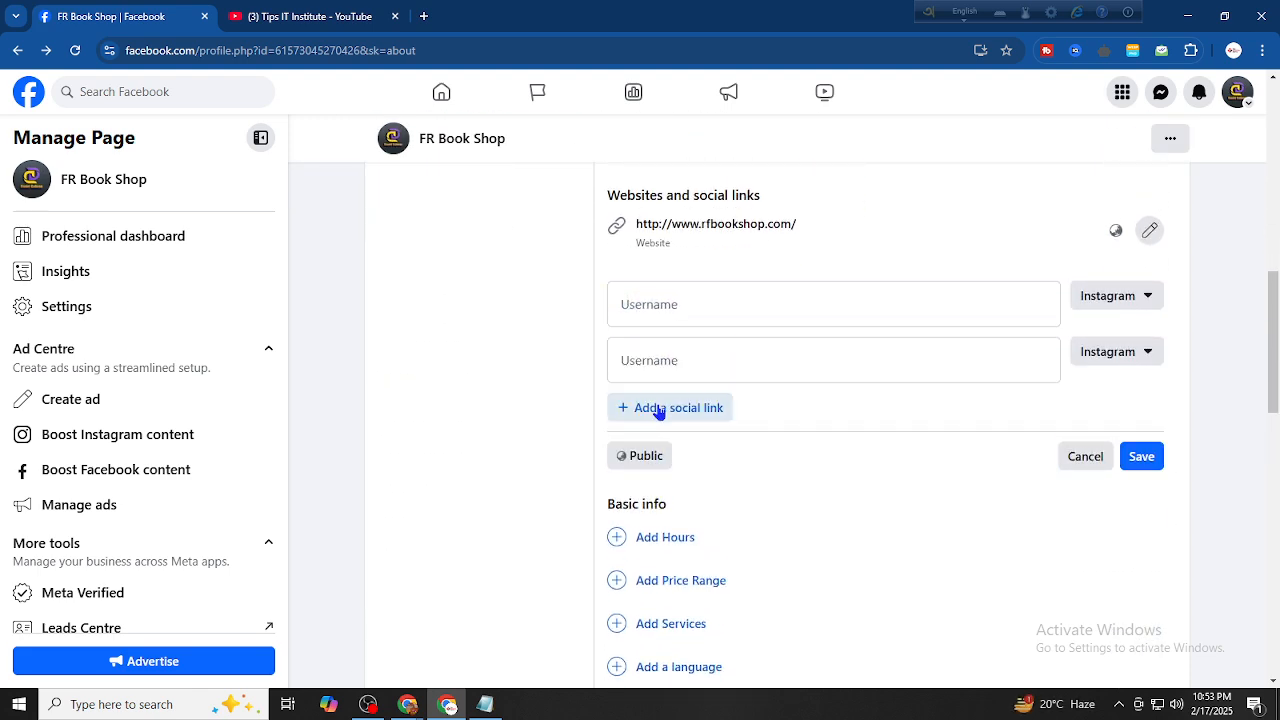
left_click(662, 408)
left_click(650, 464)
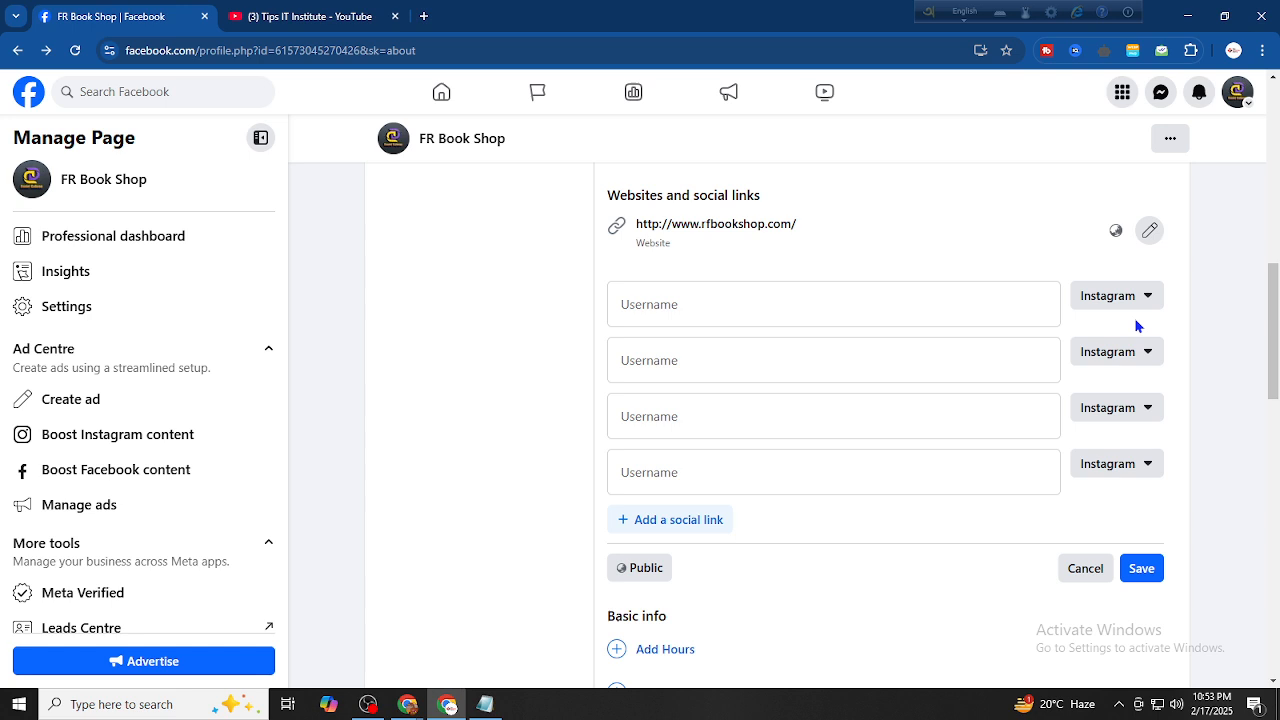
left_click(891, 306)
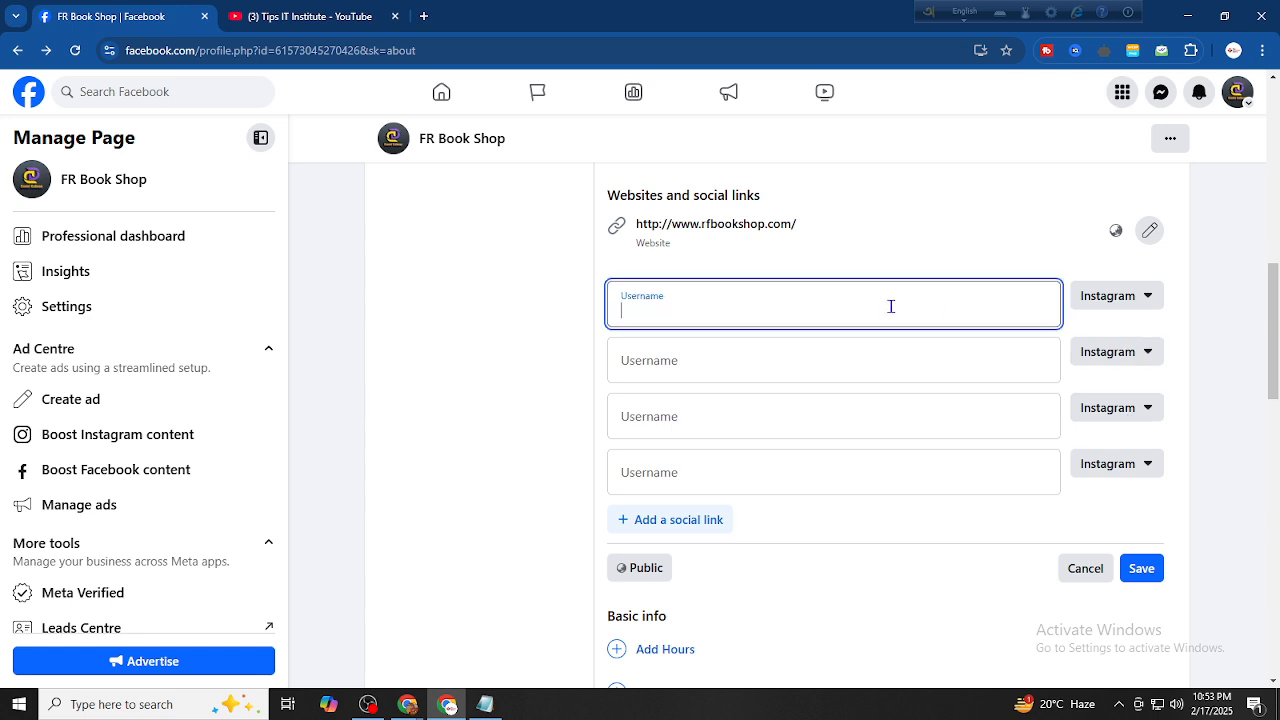
type("rfbookshop")
left_click(783, 368)
type("rfbookshop")
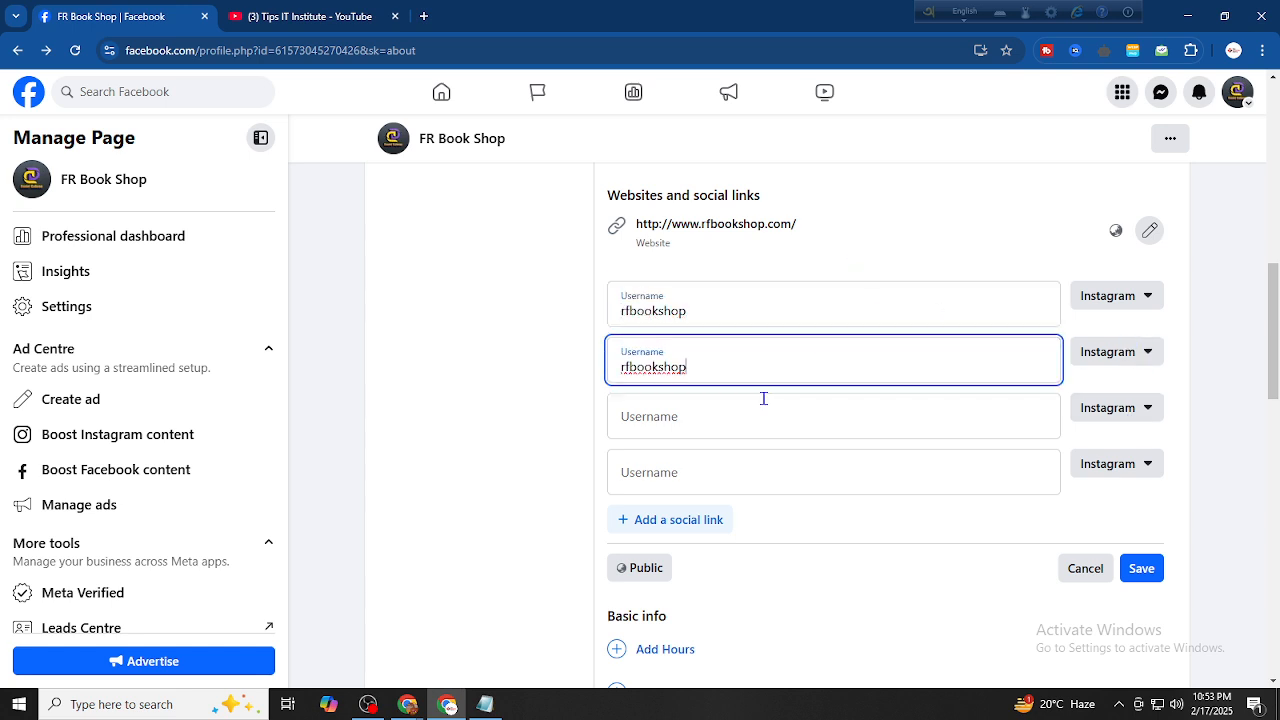
left_click(758, 411)
type("rfbookshop")
left_click(748, 466)
type("rfbookshop")
left_click(931, 540)
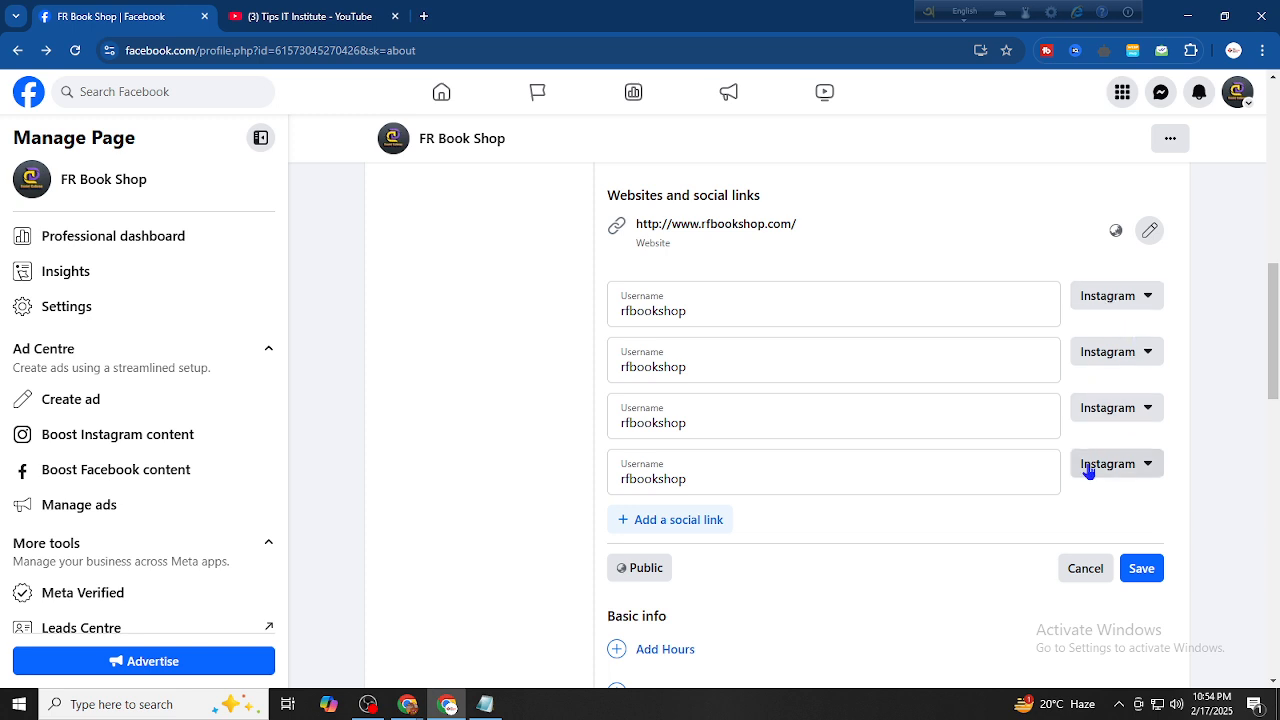
Set the second, third and fourth links' platforms to X, YouTube and TikTok
left_click(1111, 354)
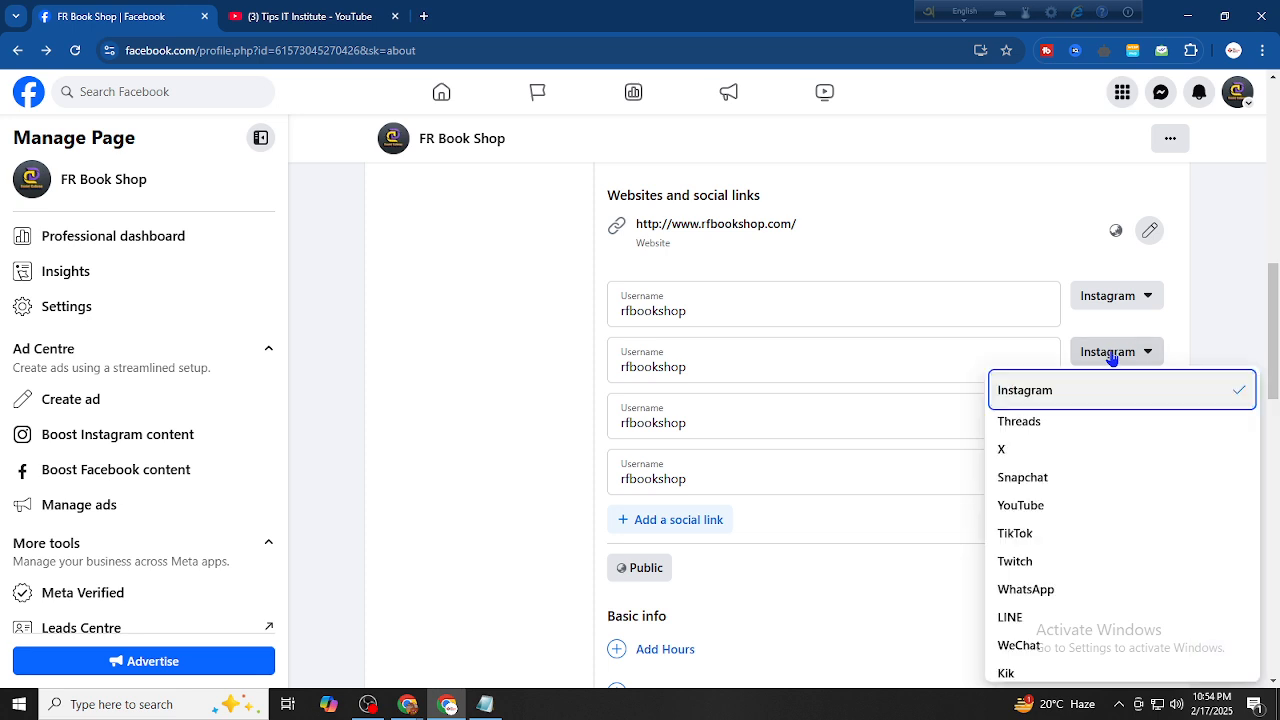
left_click(1066, 450)
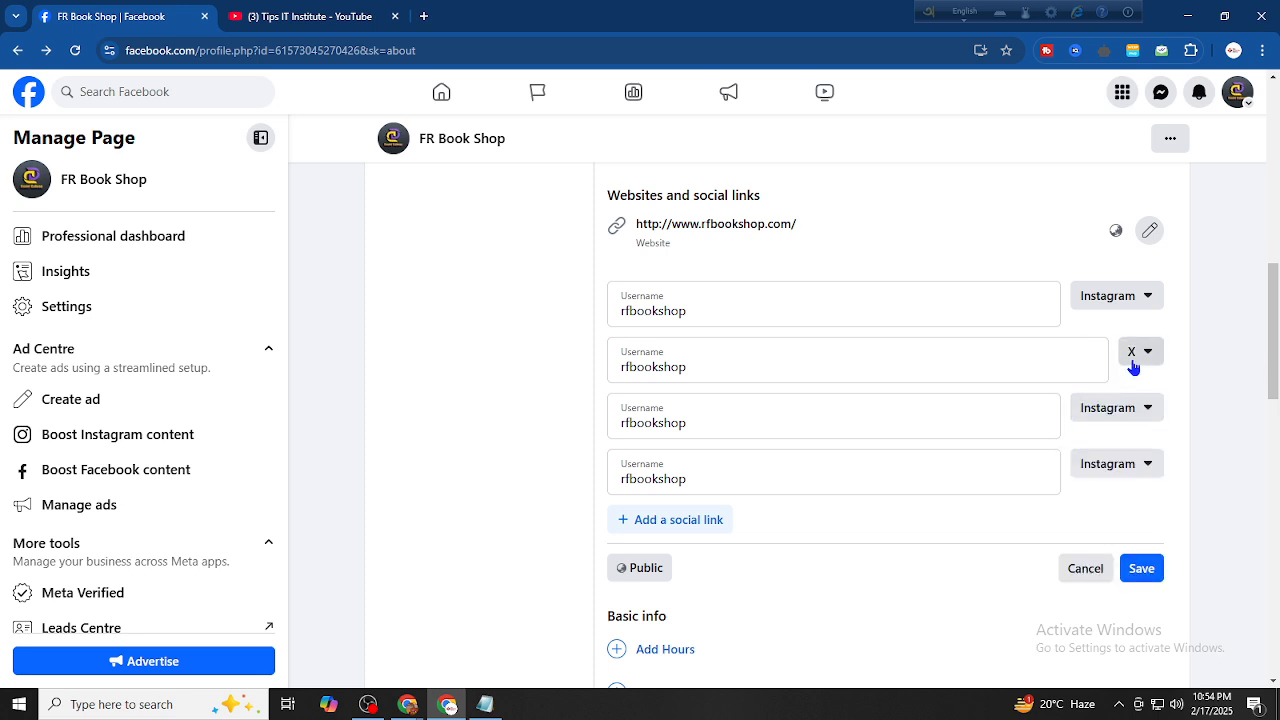
left_click(1114, 410)
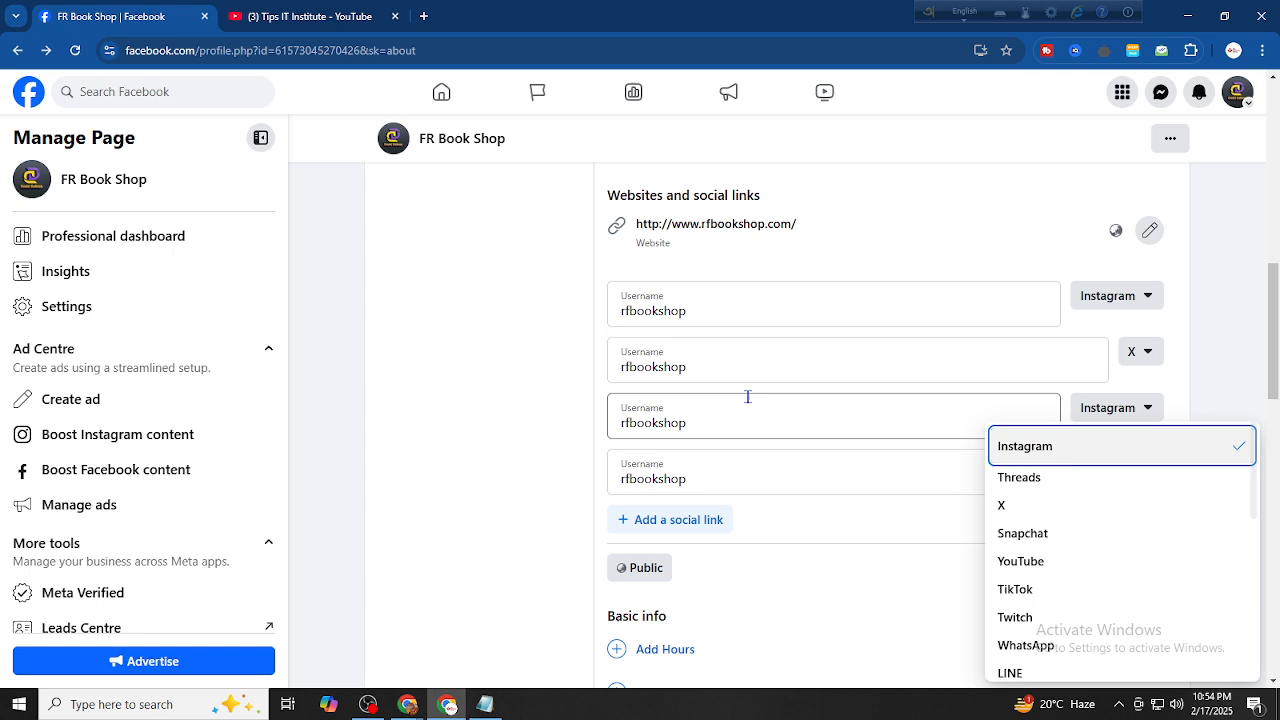
left_click(1050, 562)
left_click(1104, 466)
scroll(1070, 438, "down", 2)
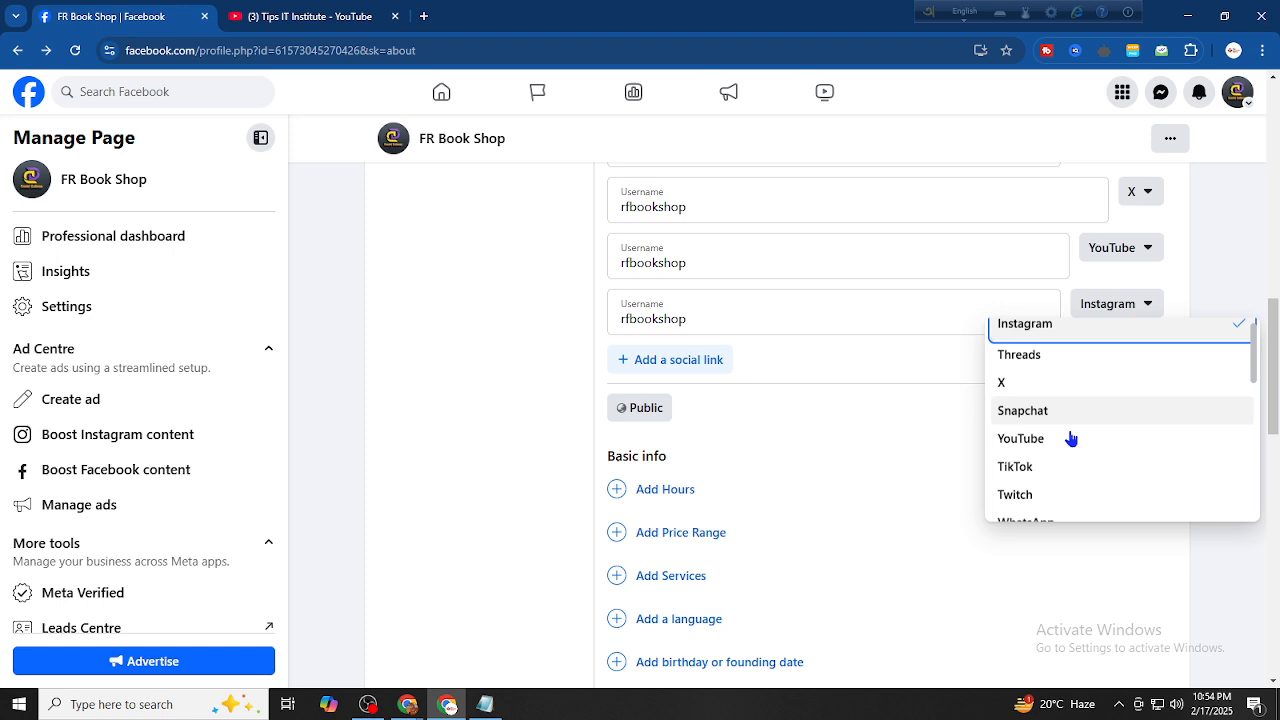
left_click(1051, 412)
Check an extra row's platform options without changing them, then save the social links
left_click(728, 371)
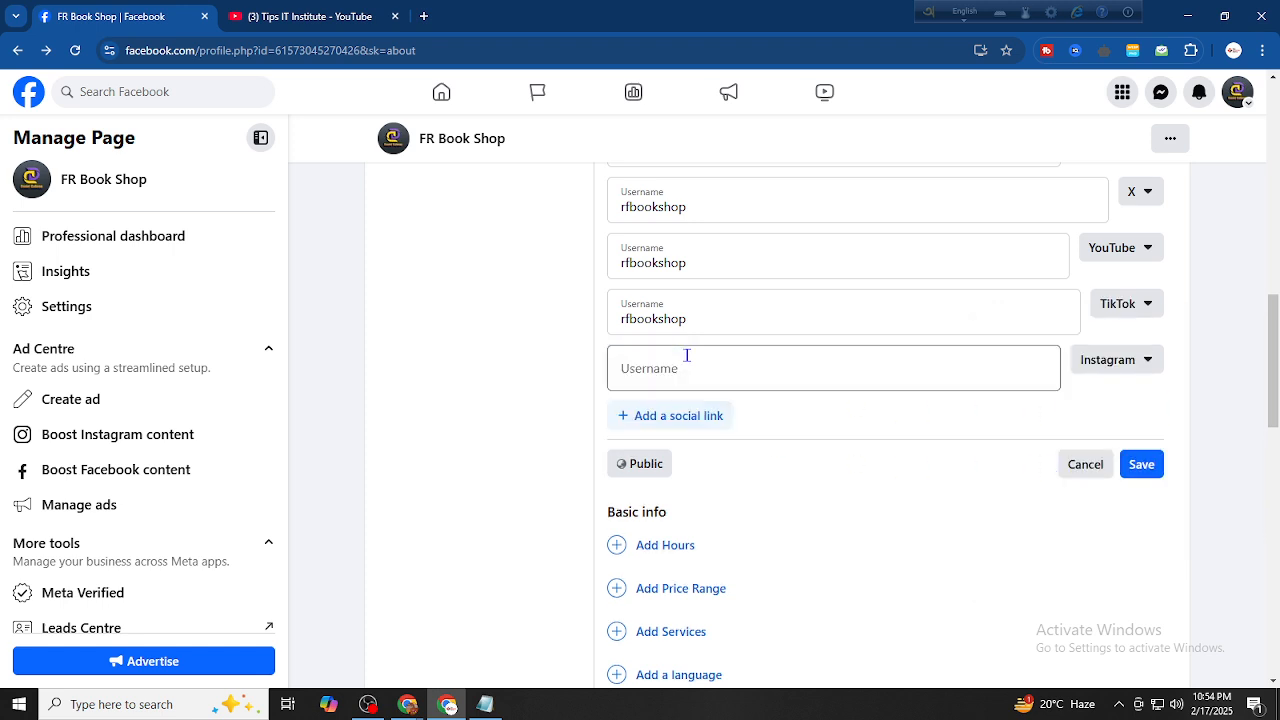
left_click(1108, 362)
scroll(1100, 450, "down", 3)
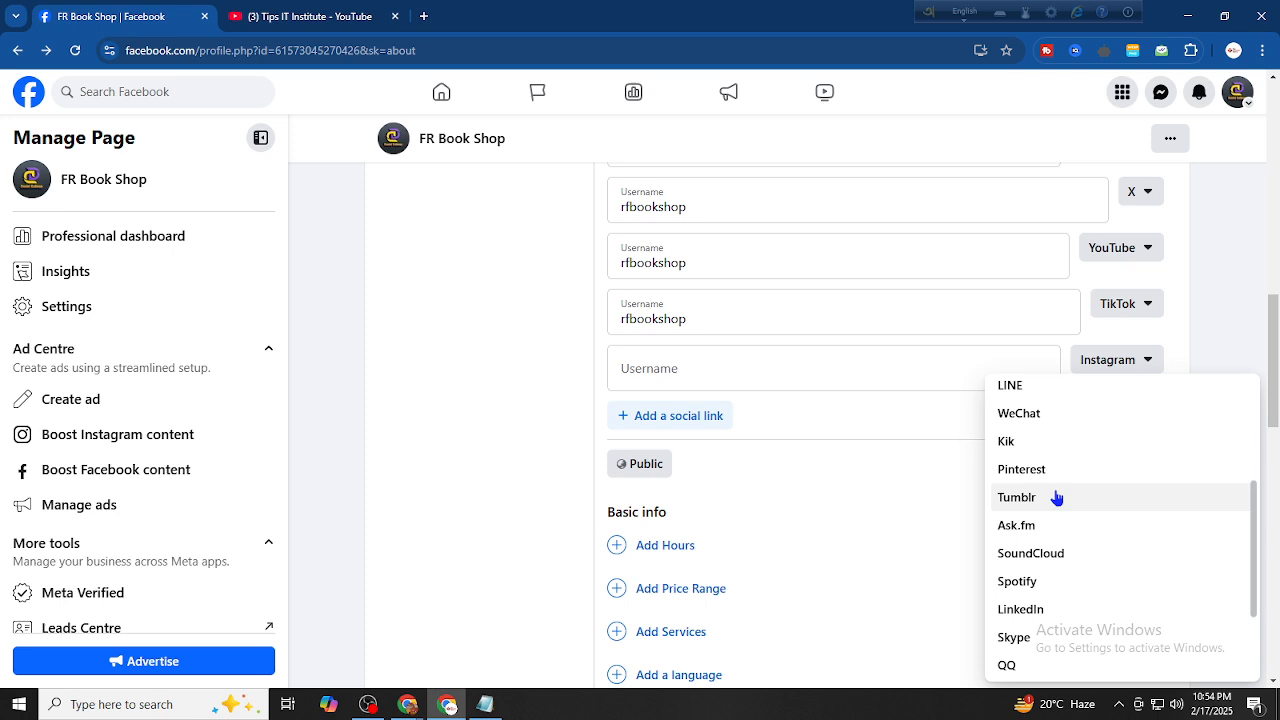
scroll(1063, 506, "down", 2)
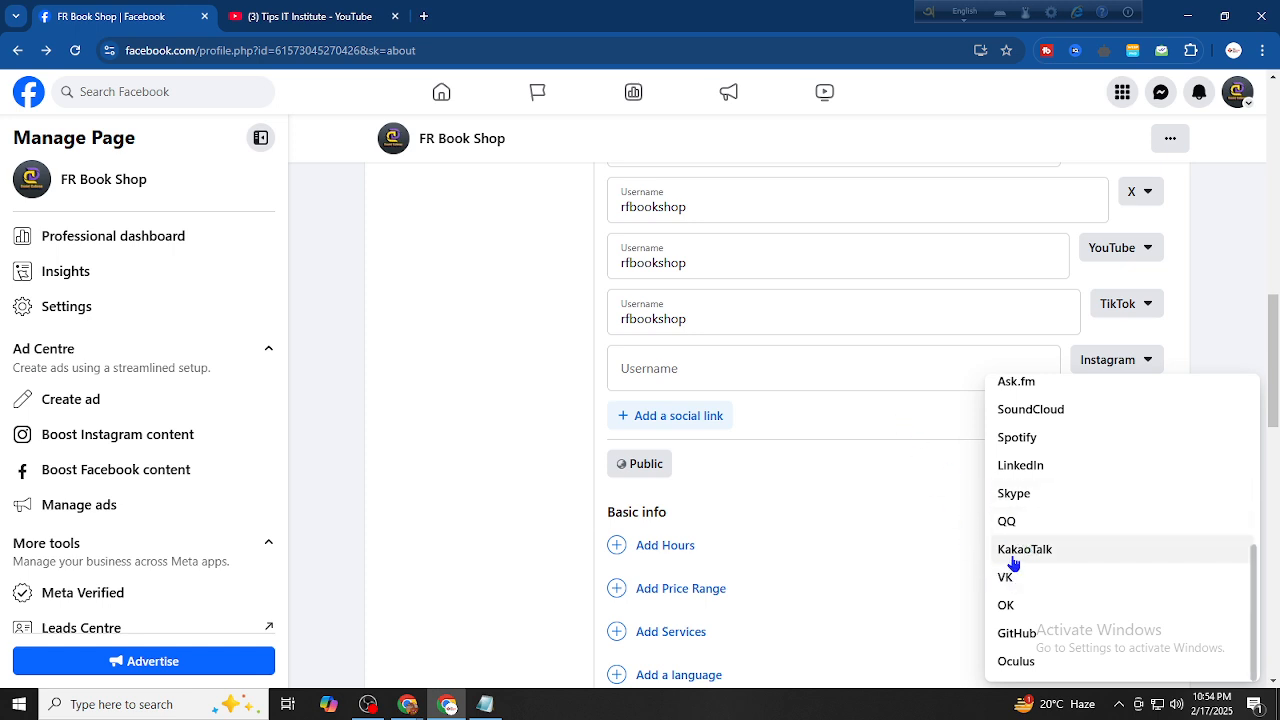
left_click(866, 417)
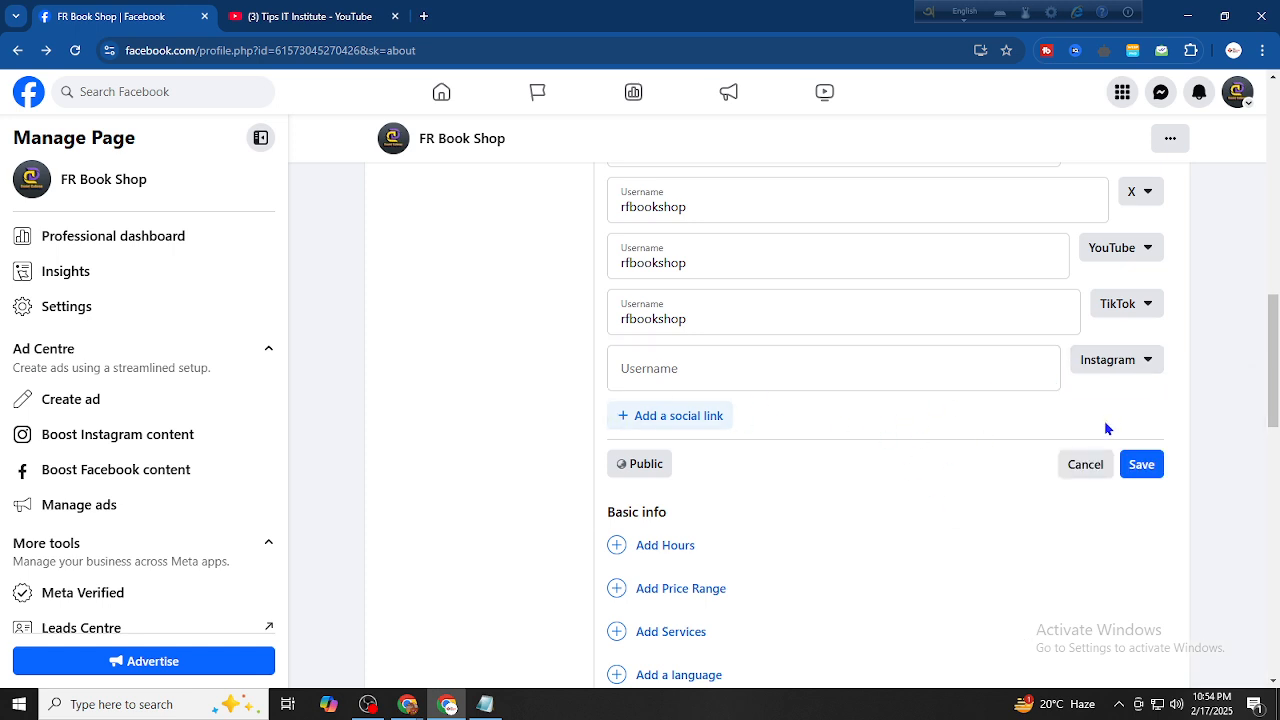
scroll(1105, 428, "up", 1)
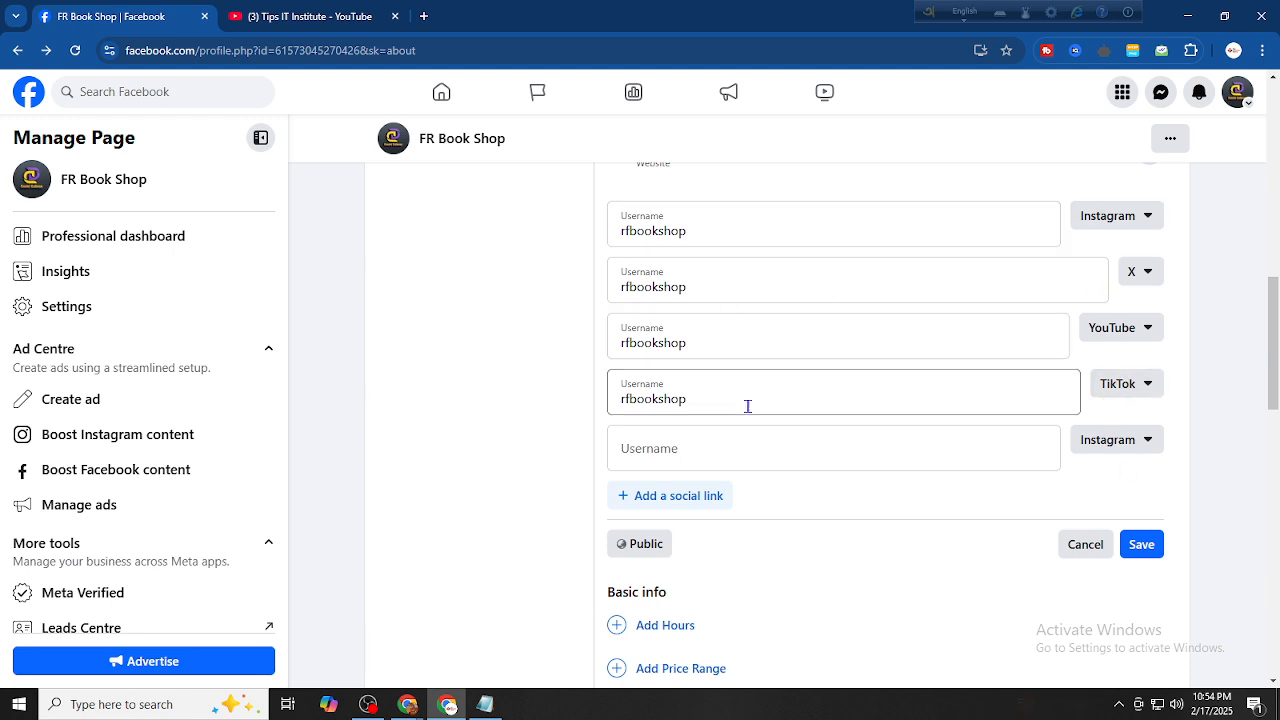
left_click(1145, 538)
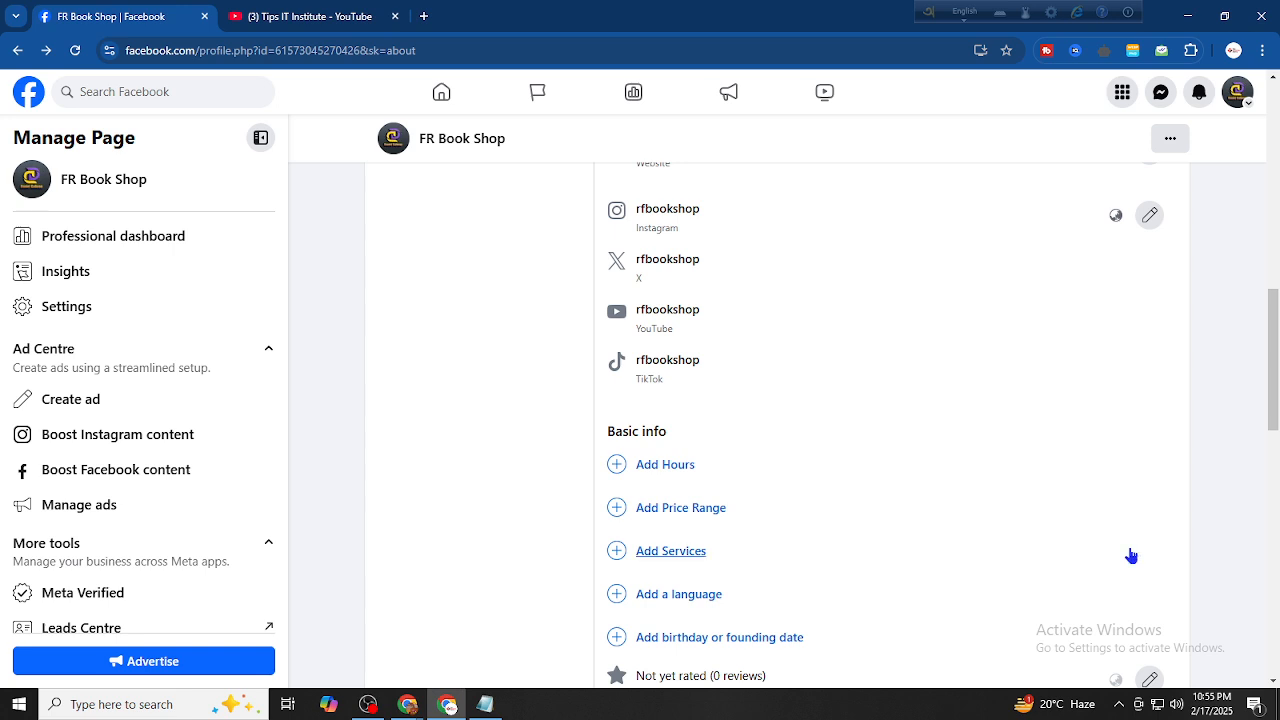
scroll(646, 374, "down", 1)
scroll(654, 437, "up", 1)
Open Add Hours and select Always open
left_click(667, 466)
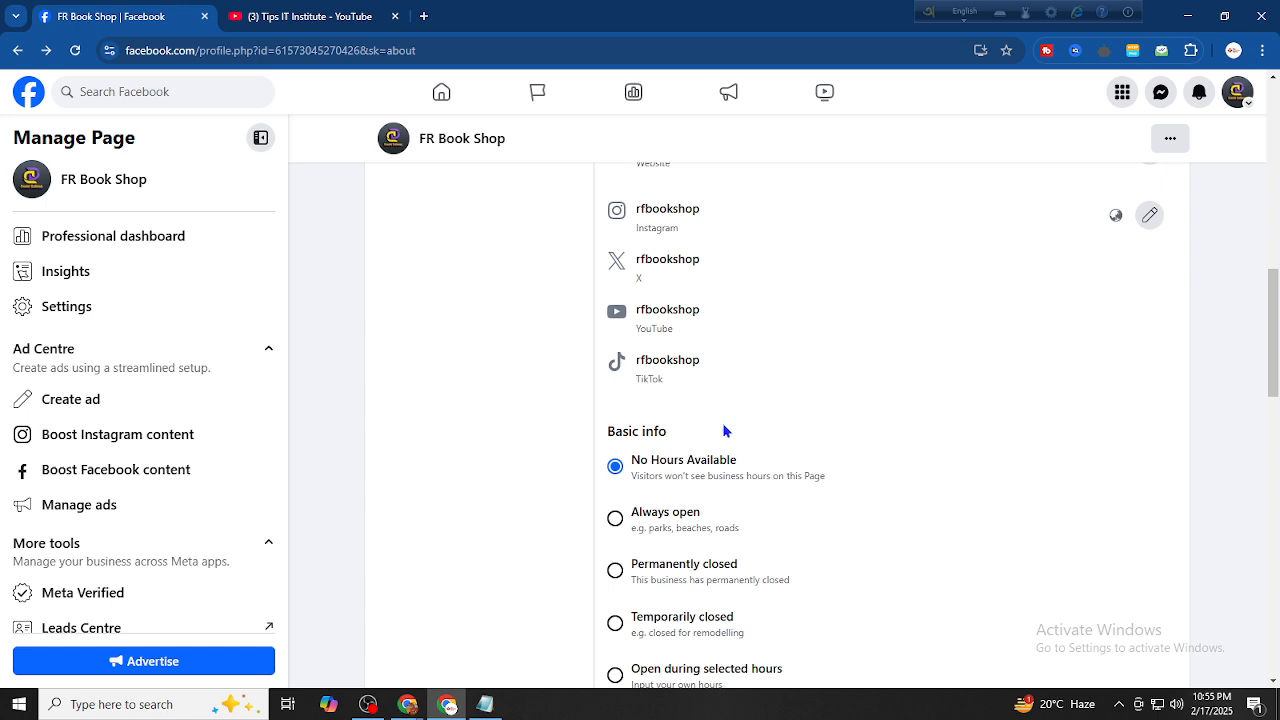
scroll(726, 428, "down", 1)
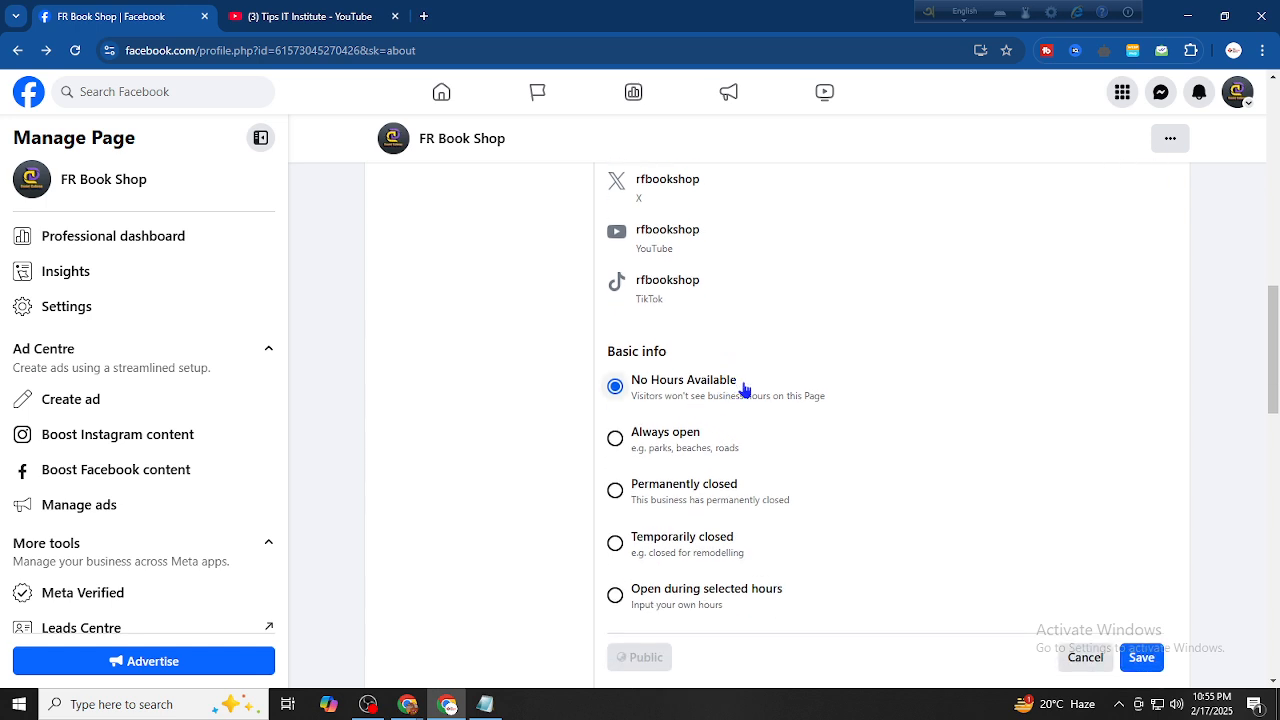
left_click(699, 438)
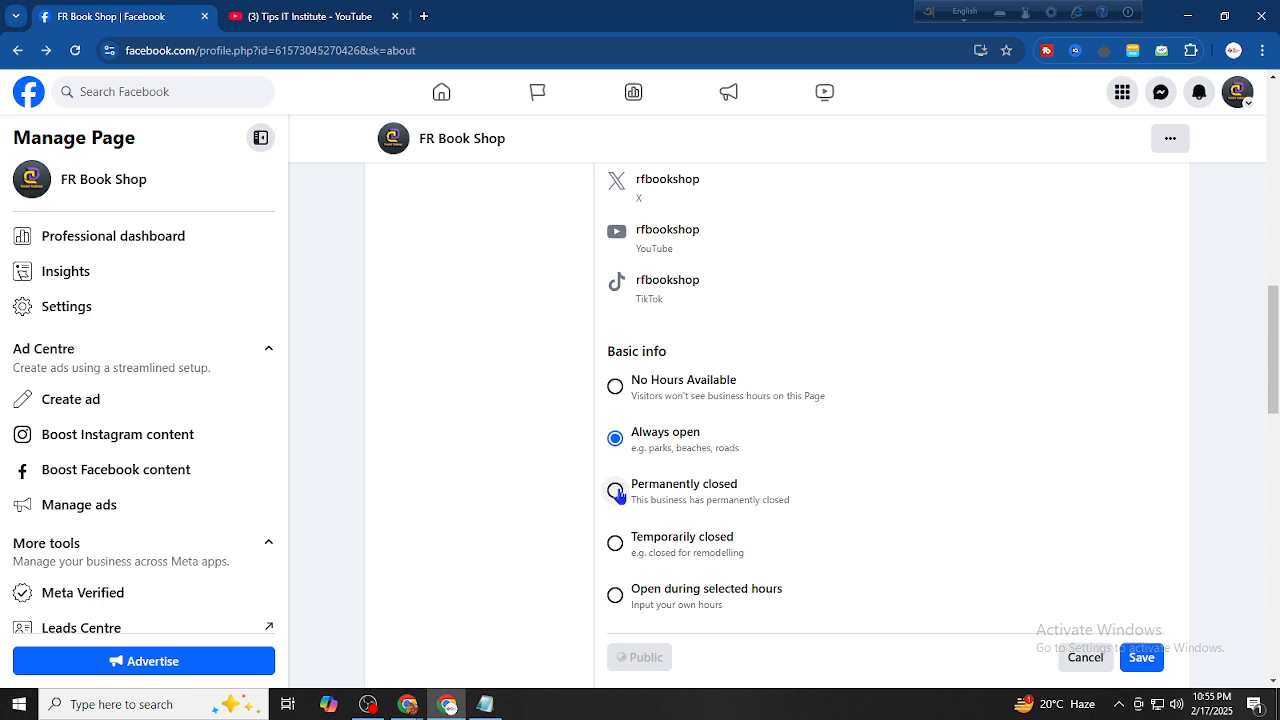
scroll(617, 494, "down", 2)
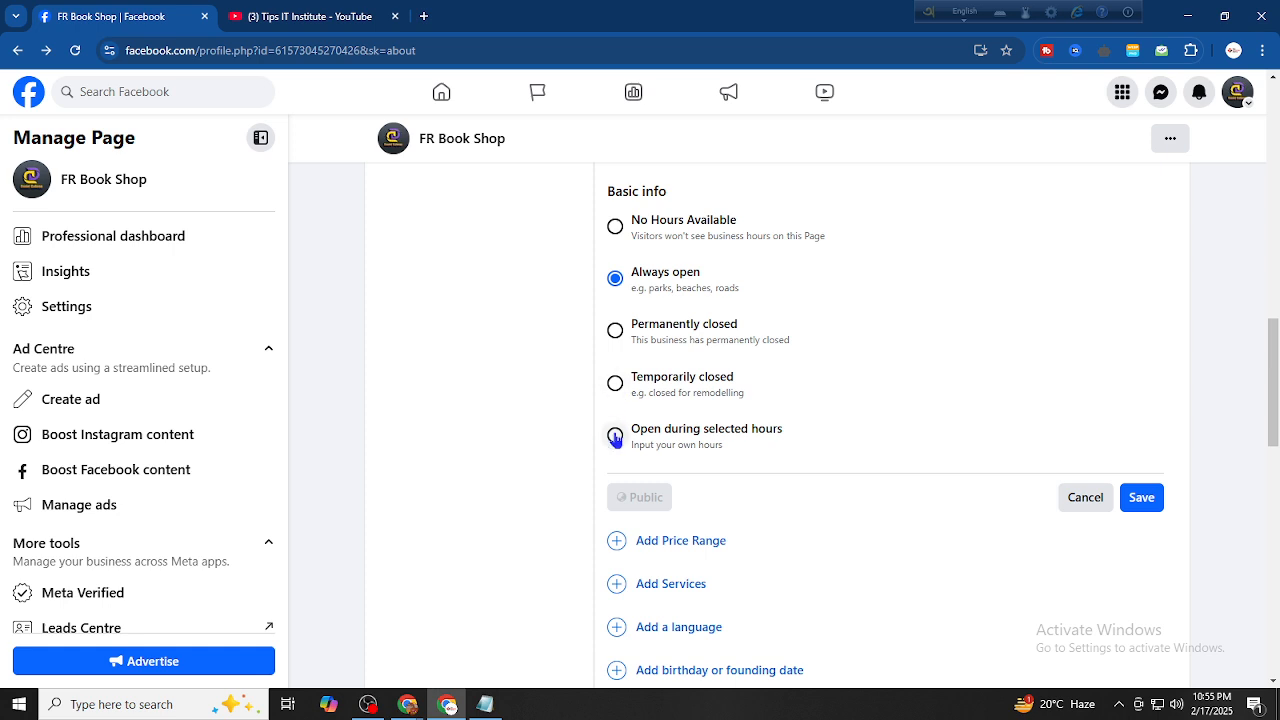
Try specific opening hours, setting Saturday from 08:00 to 17:00
left_click(615, 437)
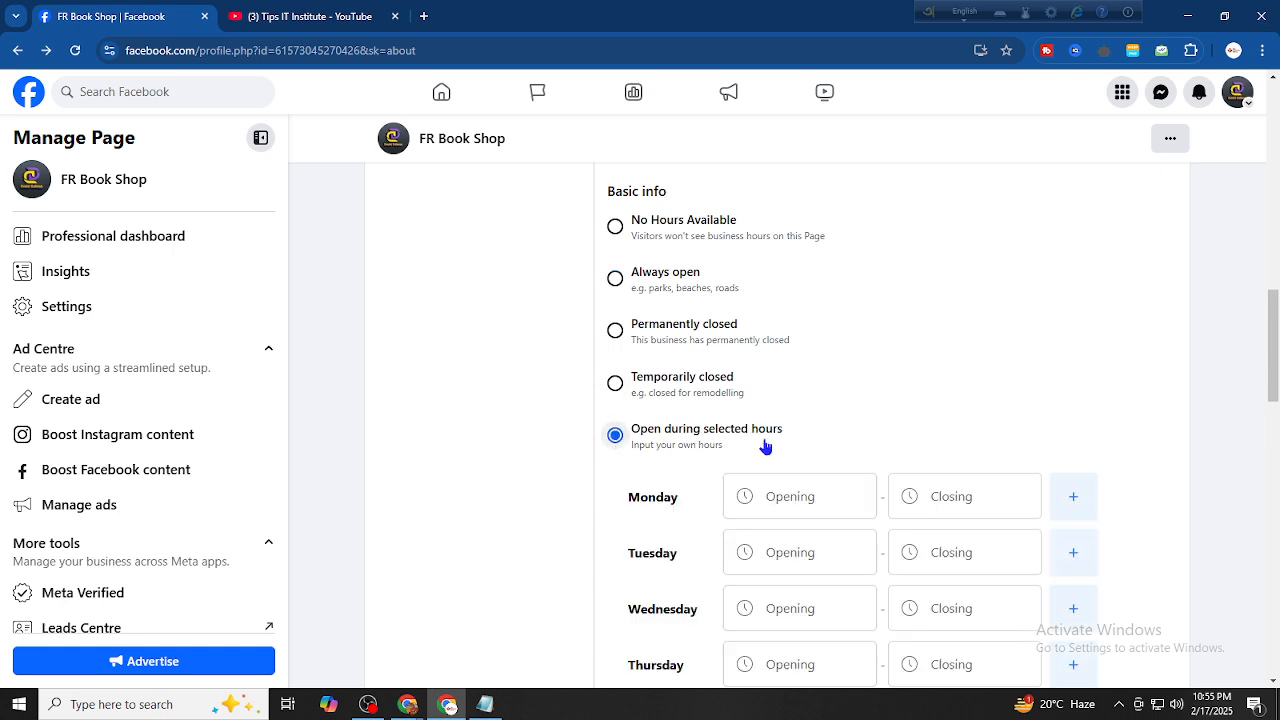
scroll(764, 445, "down", 2)
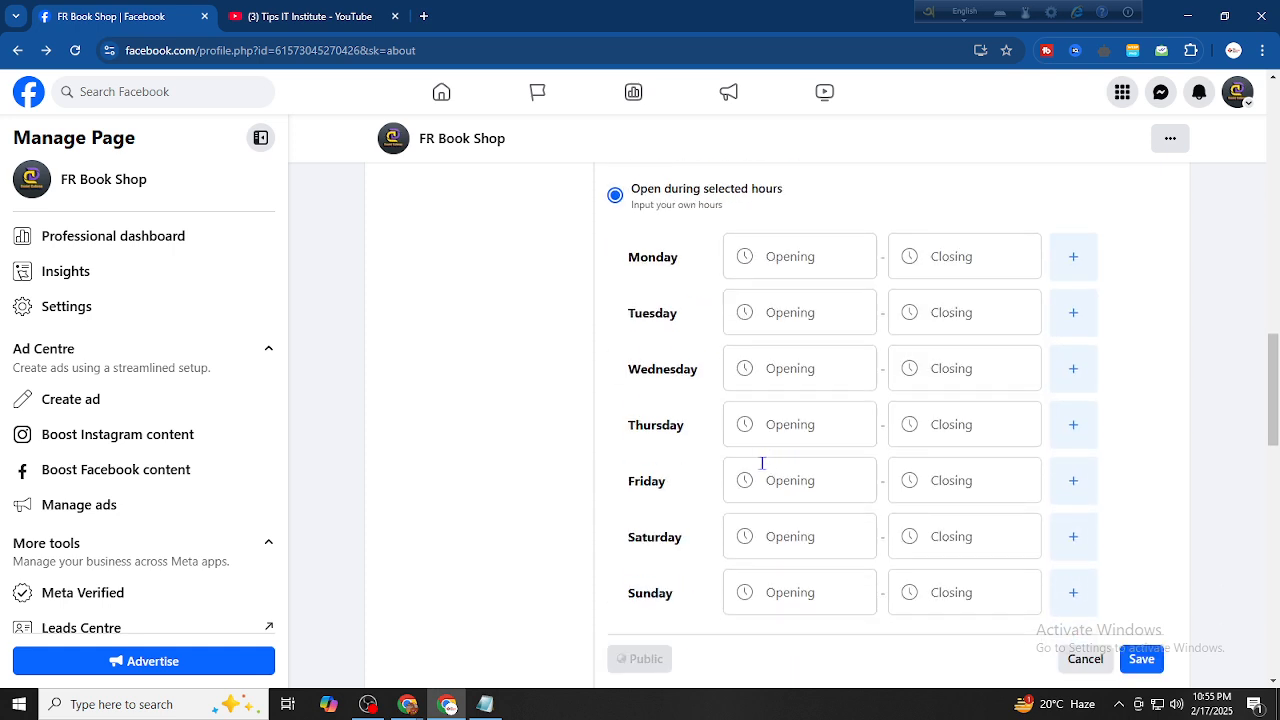
left_click(790, 540)
scroll(789, 400, "down", 2)
scroll(800, 408, "down", 3)
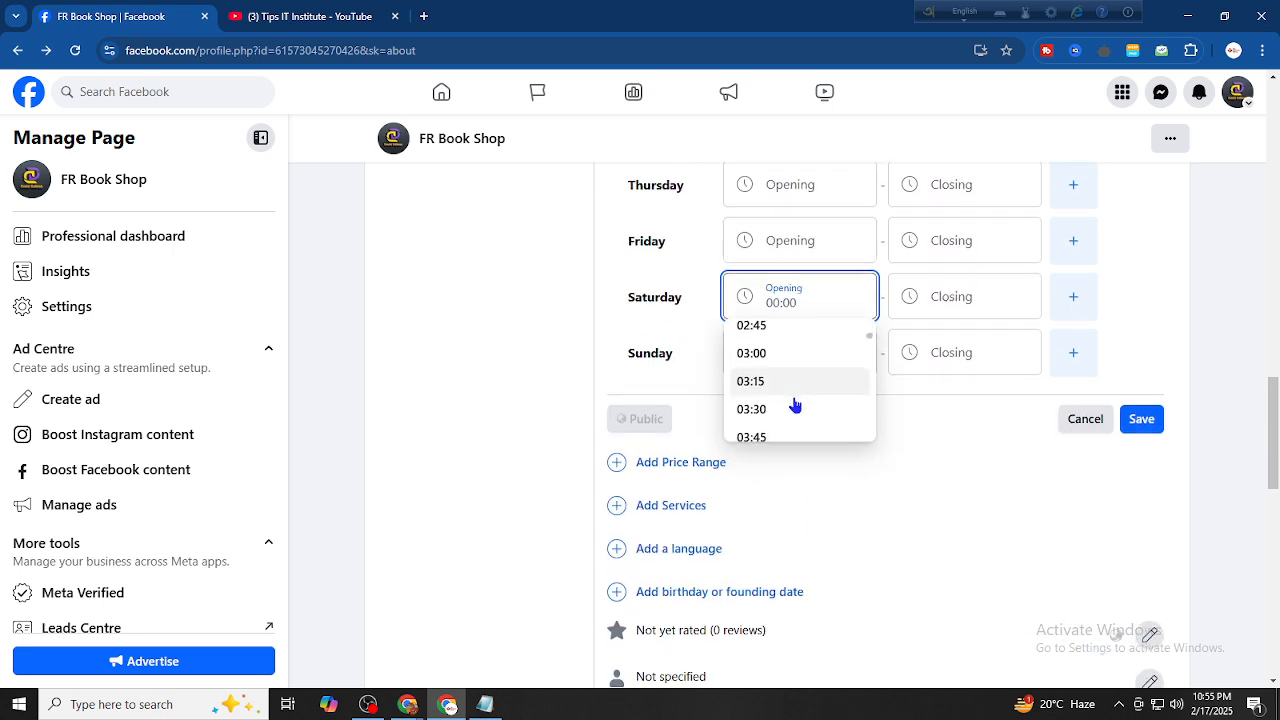
scroll(795, 405, "down", 6)
scroll(774, 368, "up", 1)
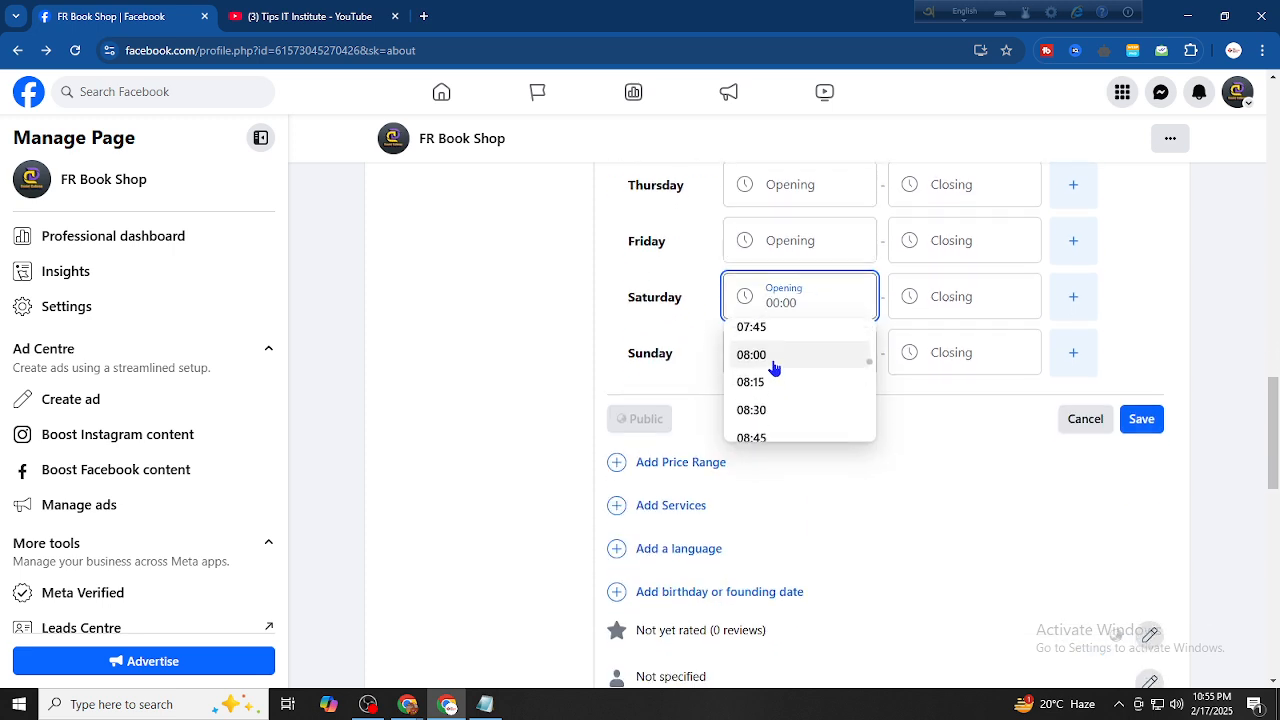
left_click(772, 360)
left_click(945, 300)
scroll(940, 445, "down", 1)
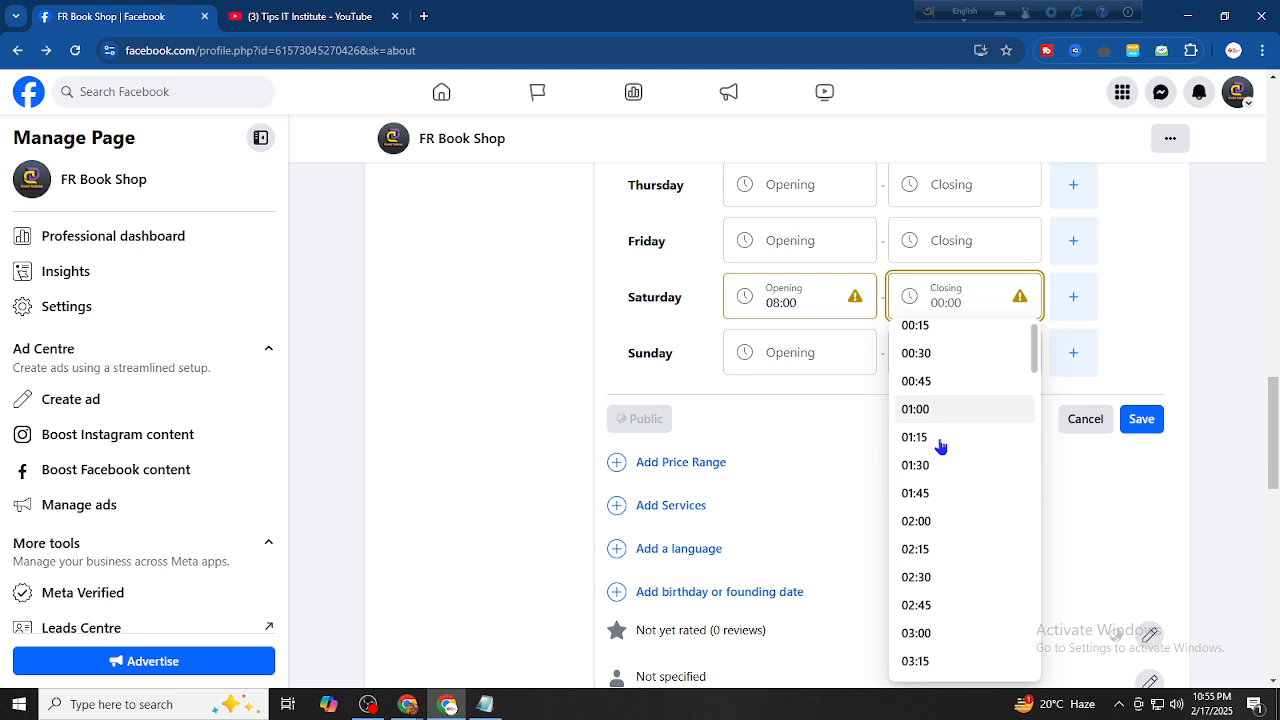
scroll(940, 447, "down", 10)
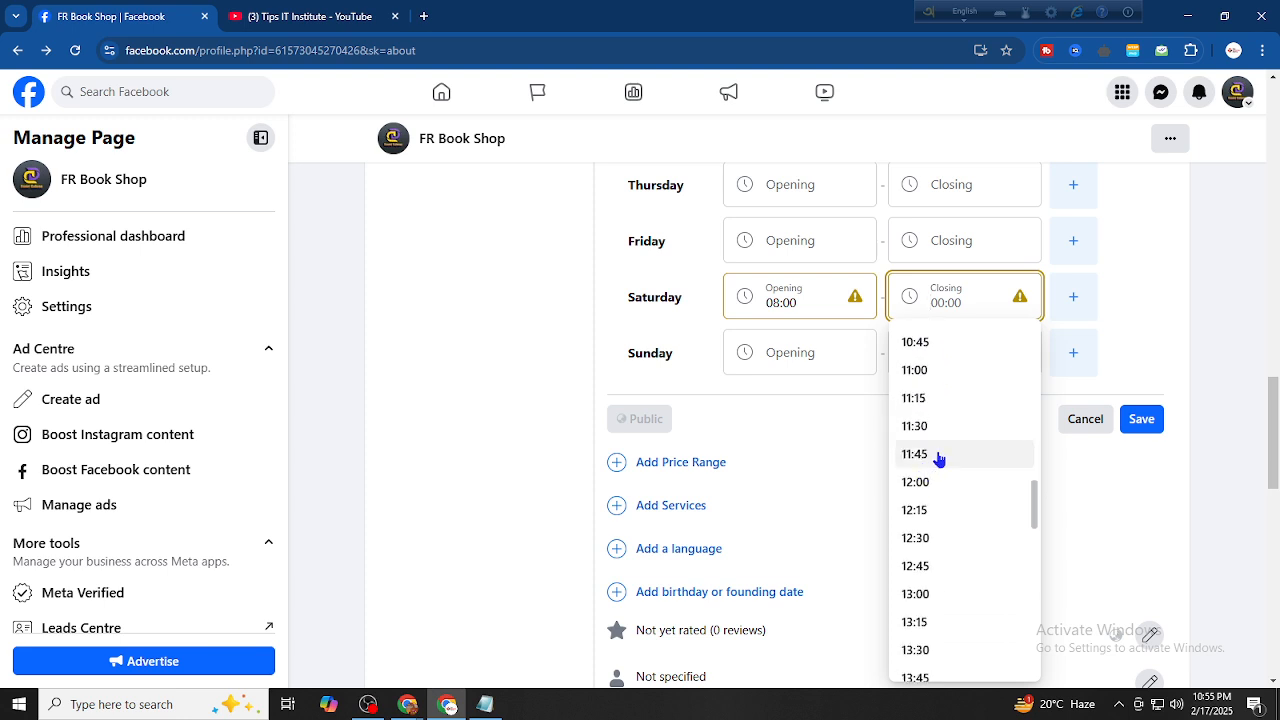
scroll(938, 456, "down", 5)
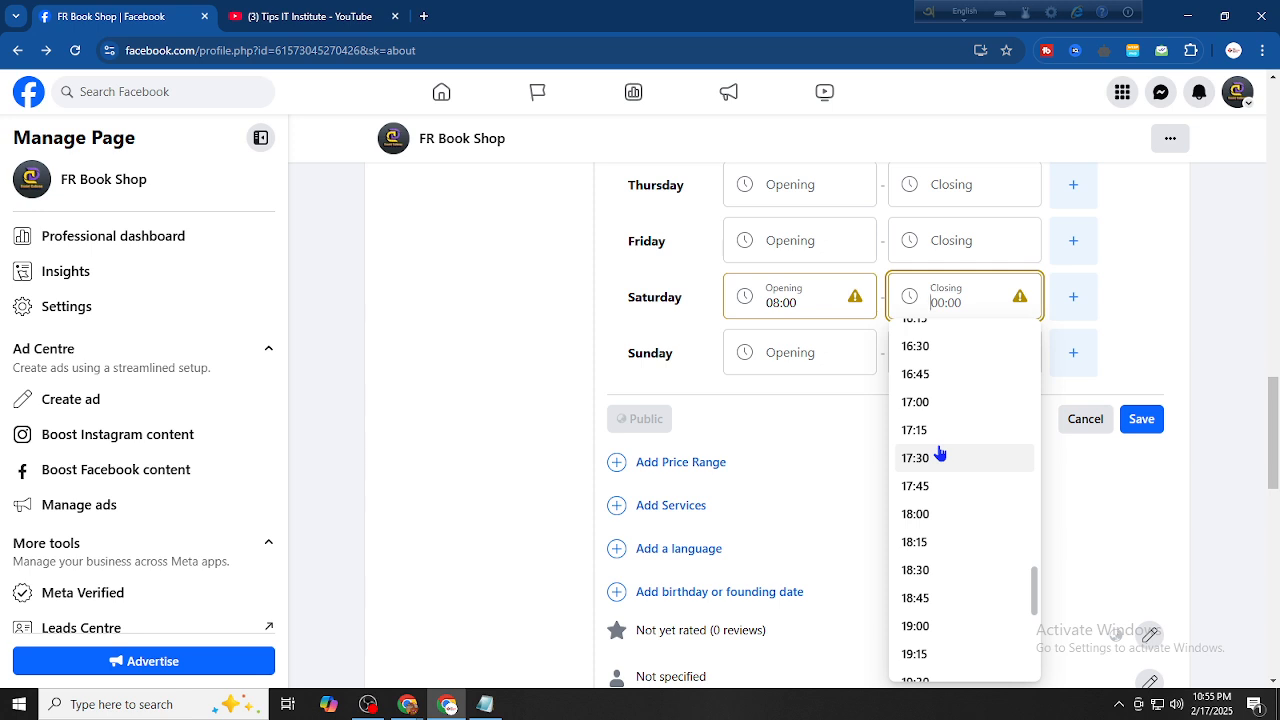
left_click(918, 403)
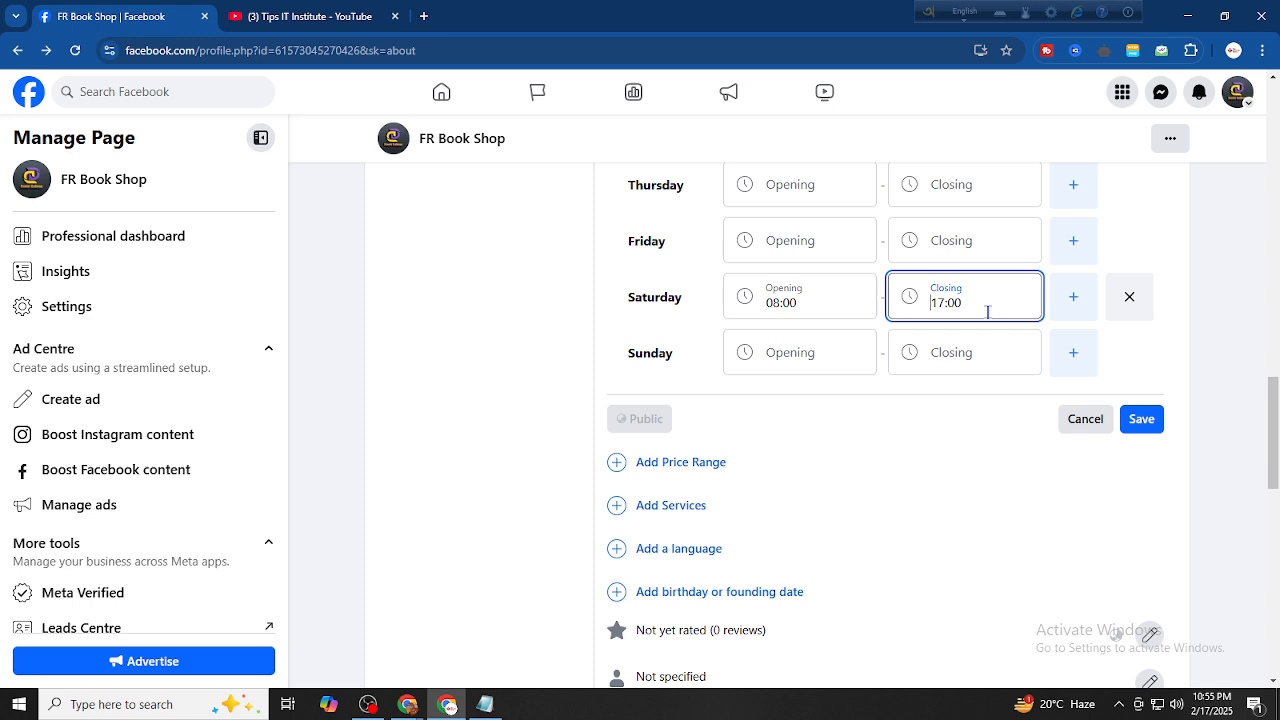
Switch the hours back to Always open and save
scroll(800, 357, "up", 2)
scroll(822, 269, "up", 2)
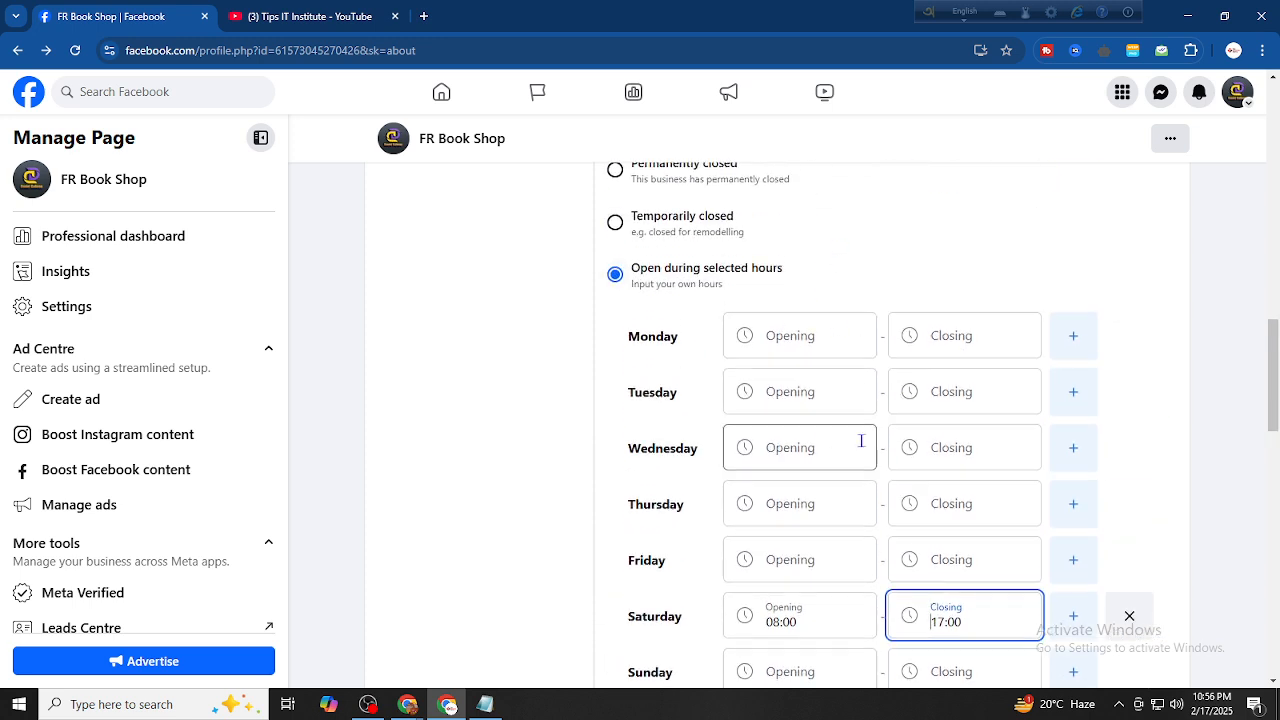
scroll(861, 440, "down", 3)
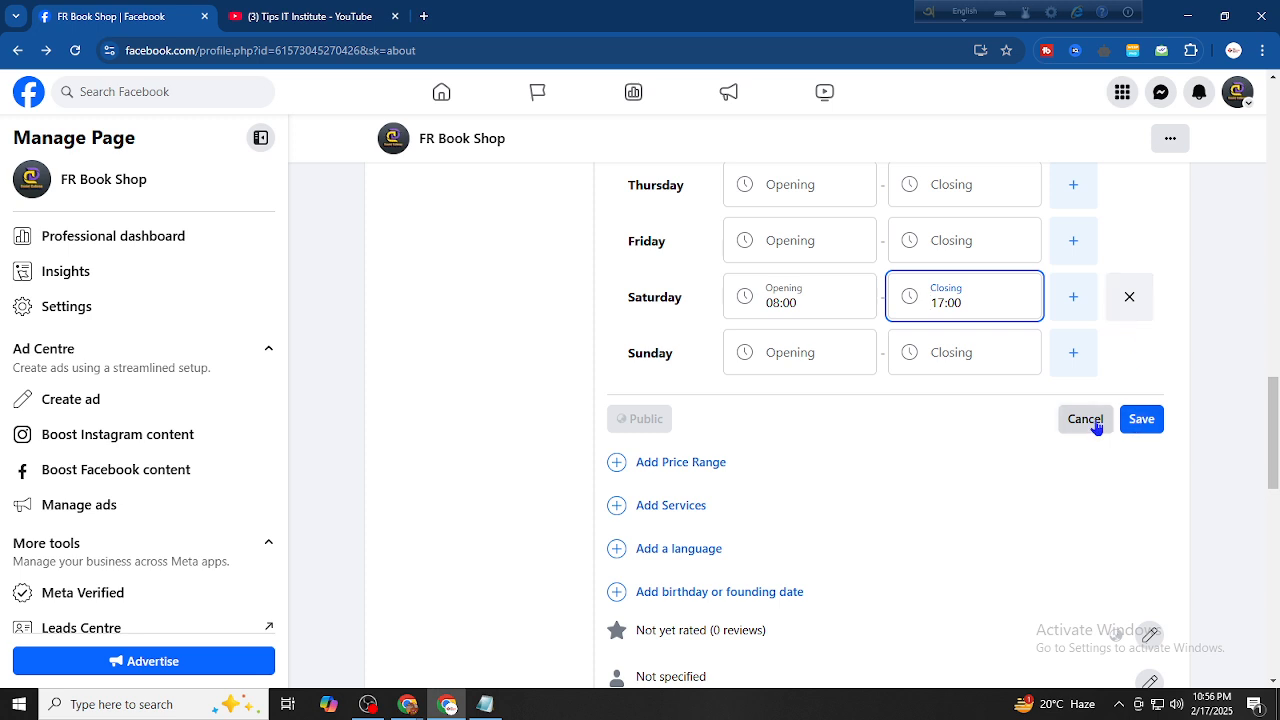
scroll(790, 360, "up", 5)
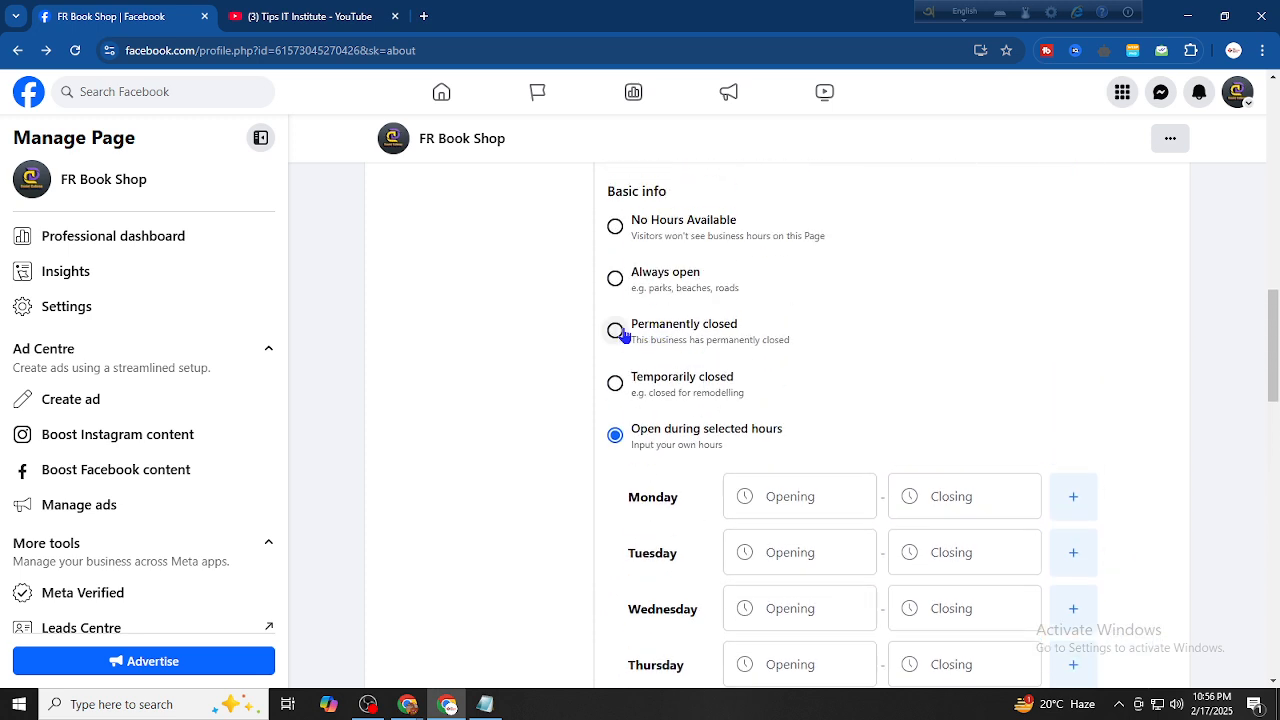
left_click(615, 280)
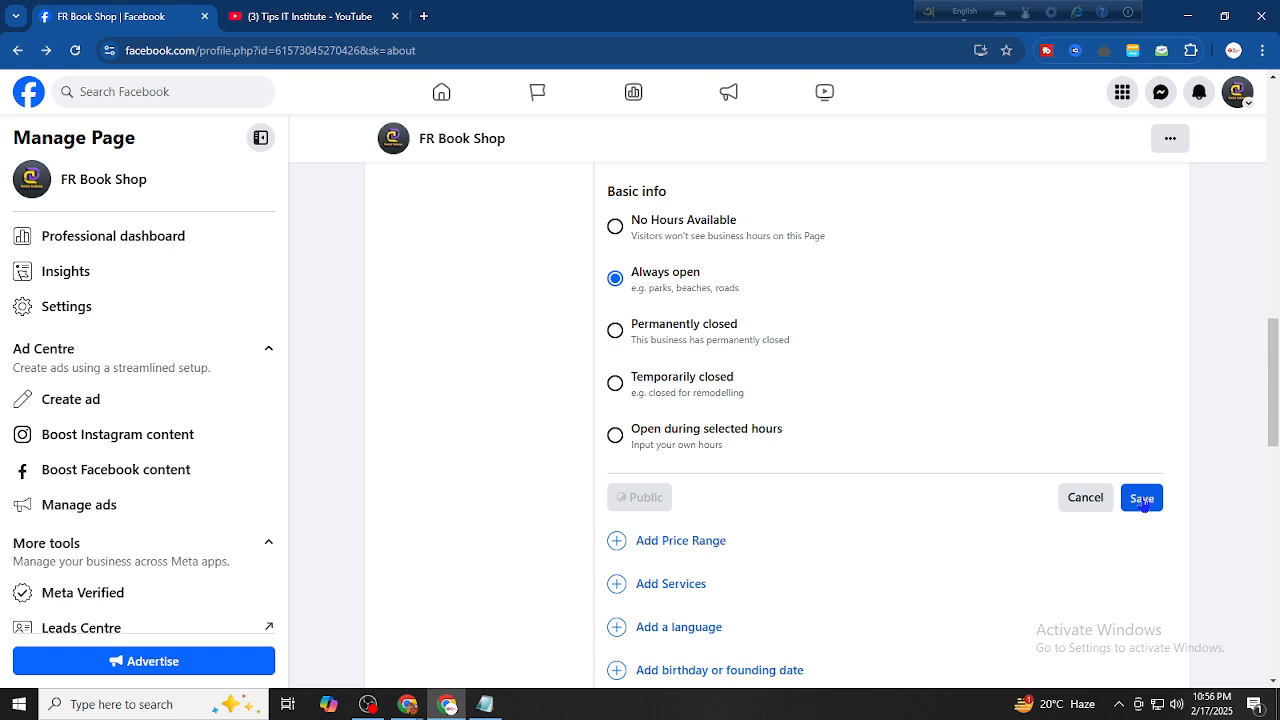
left_click(1142, 500)
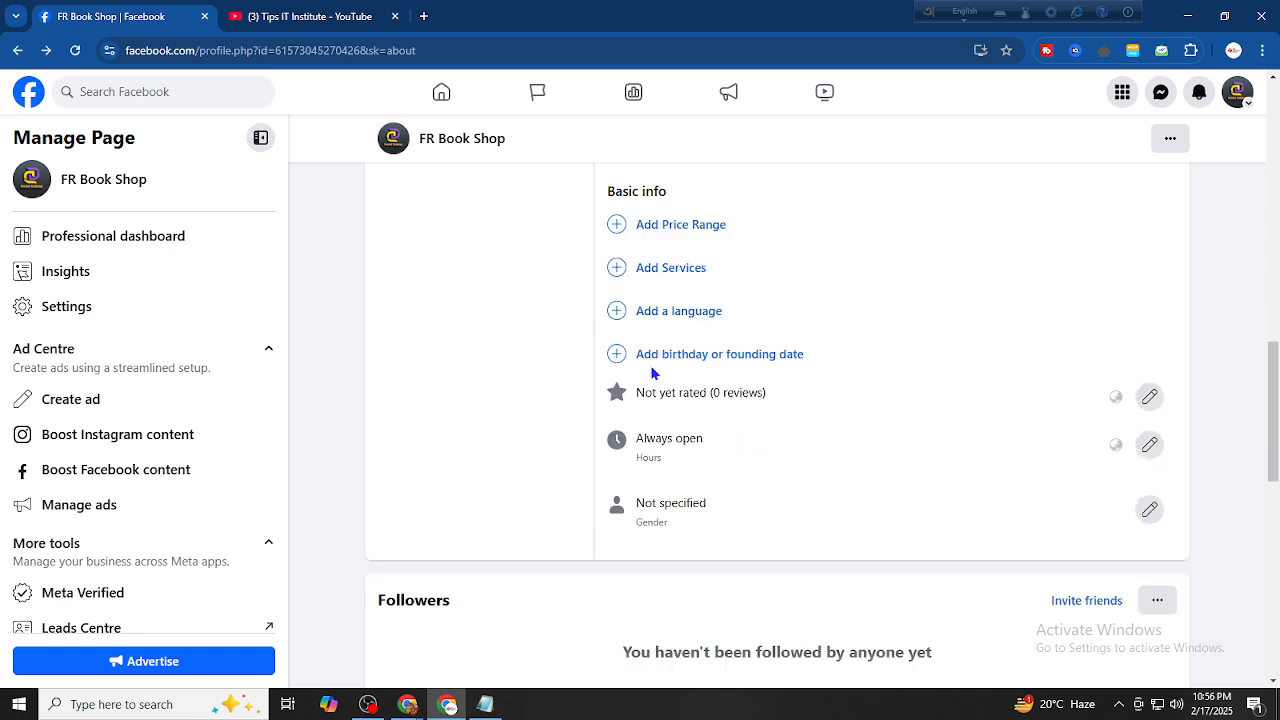
Compare the £, ££ and £££ price ranges, then save £ Cheap
scroll(643, 346, "up", 1)
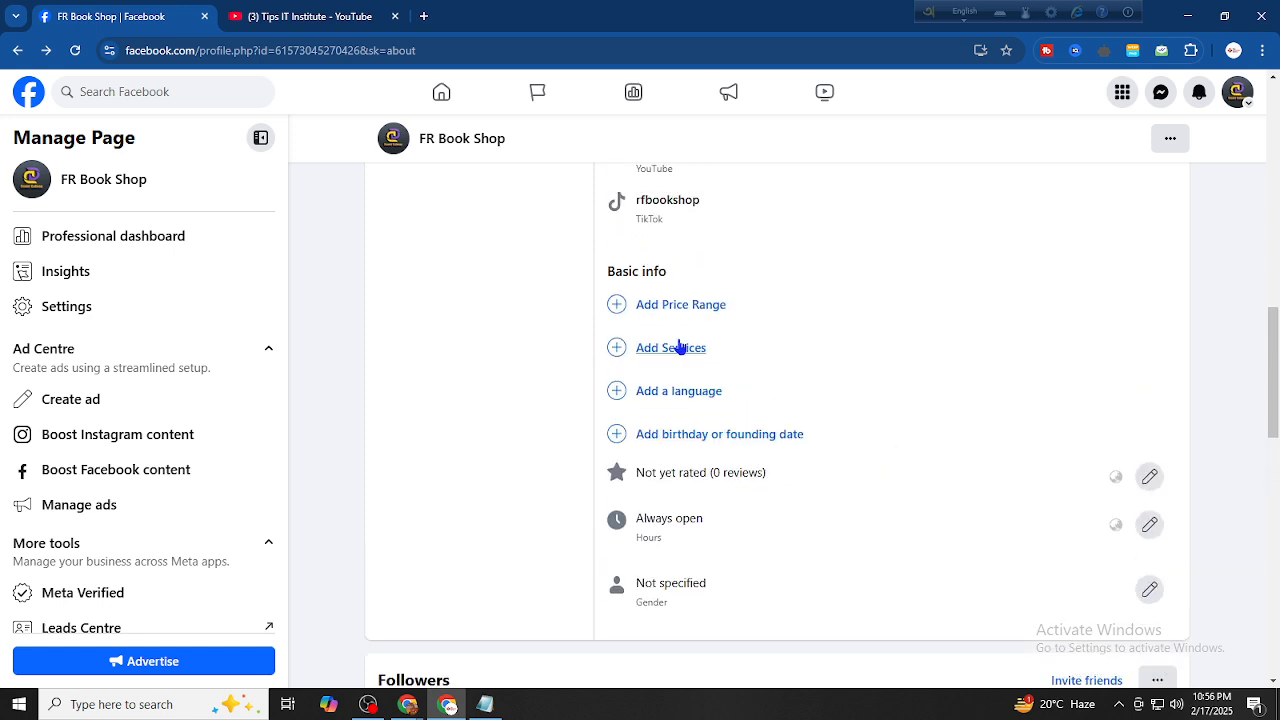
left_click(678, 311)
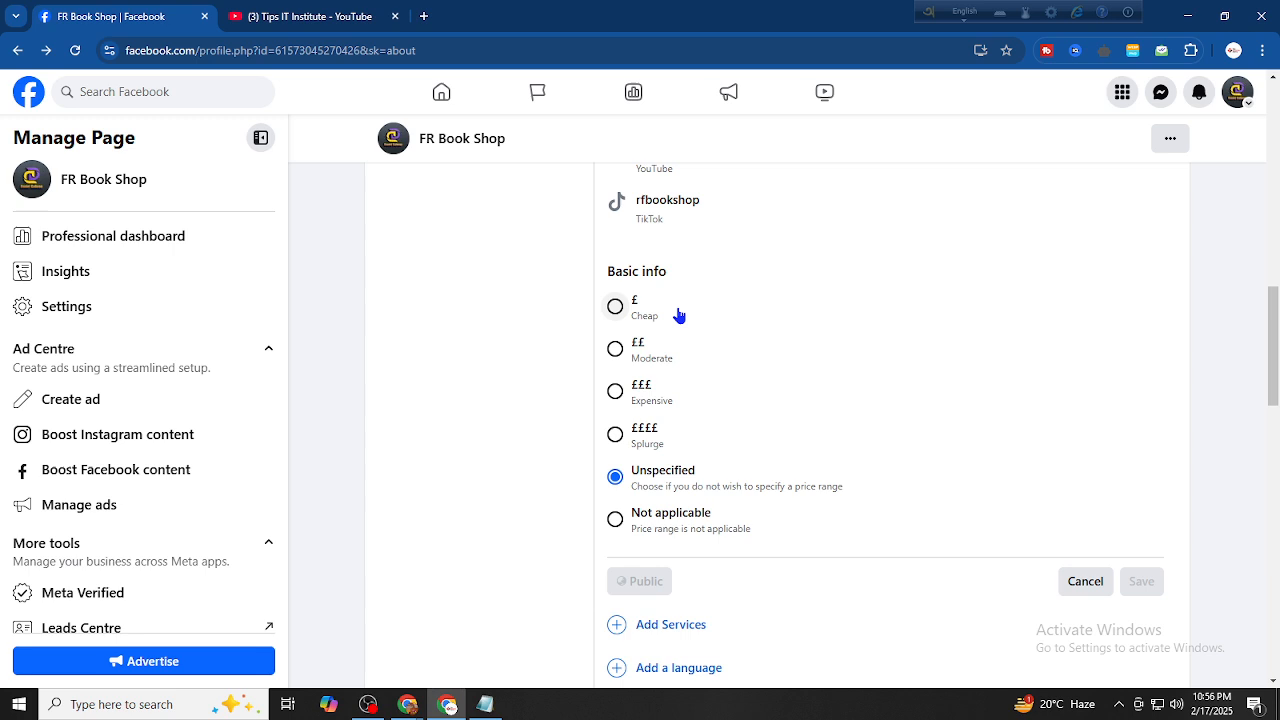
left_click(678, 316)
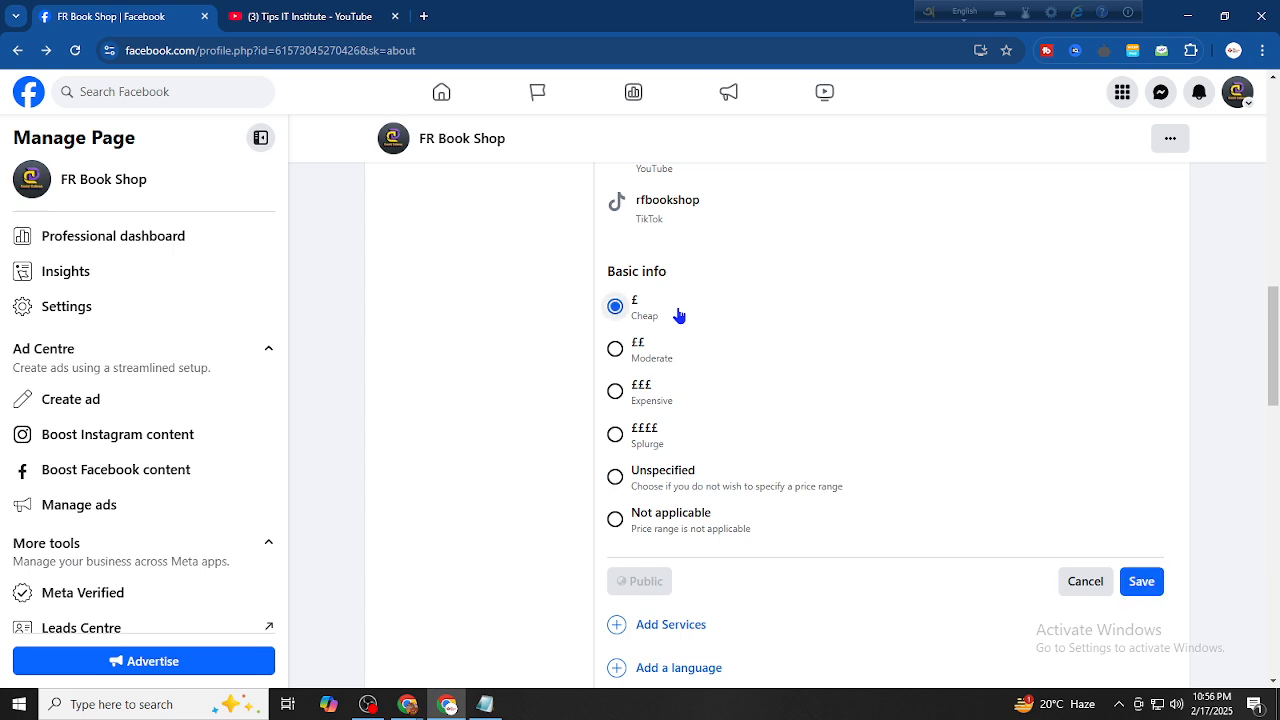
left_click(684, 350)
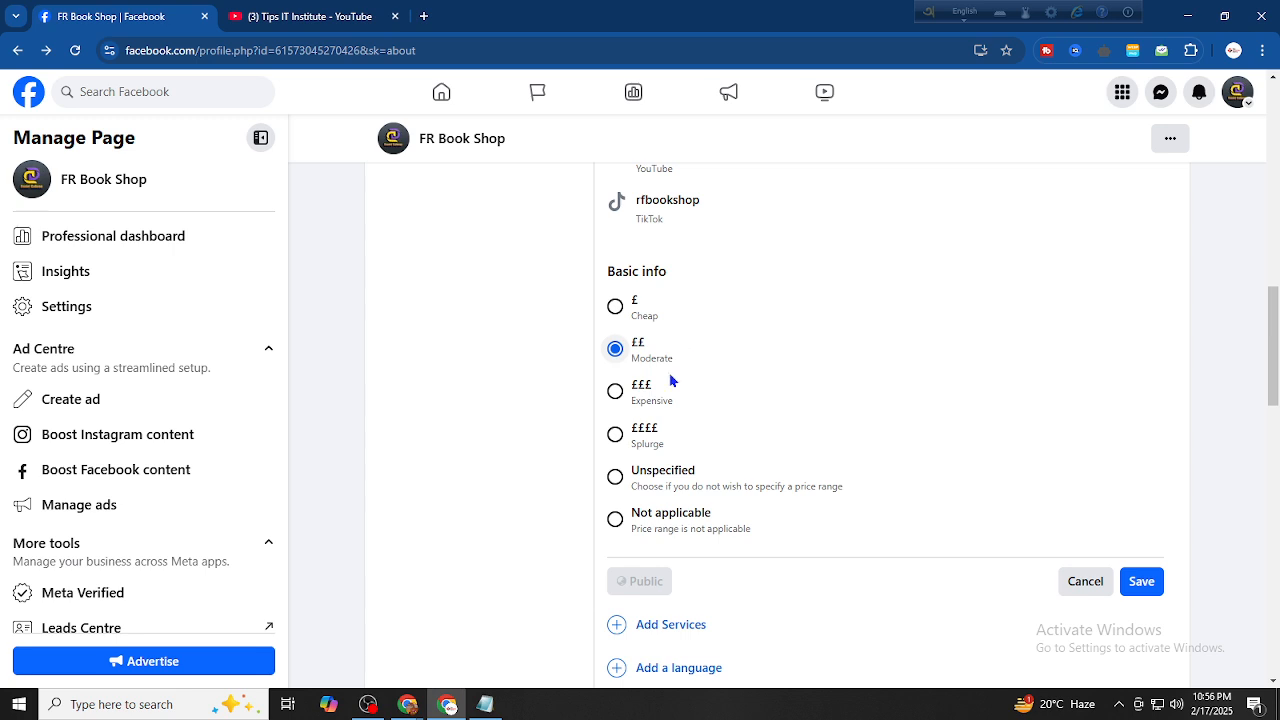
left_click(641, 405)
left_click(641, 324)
left_click(642, 390)
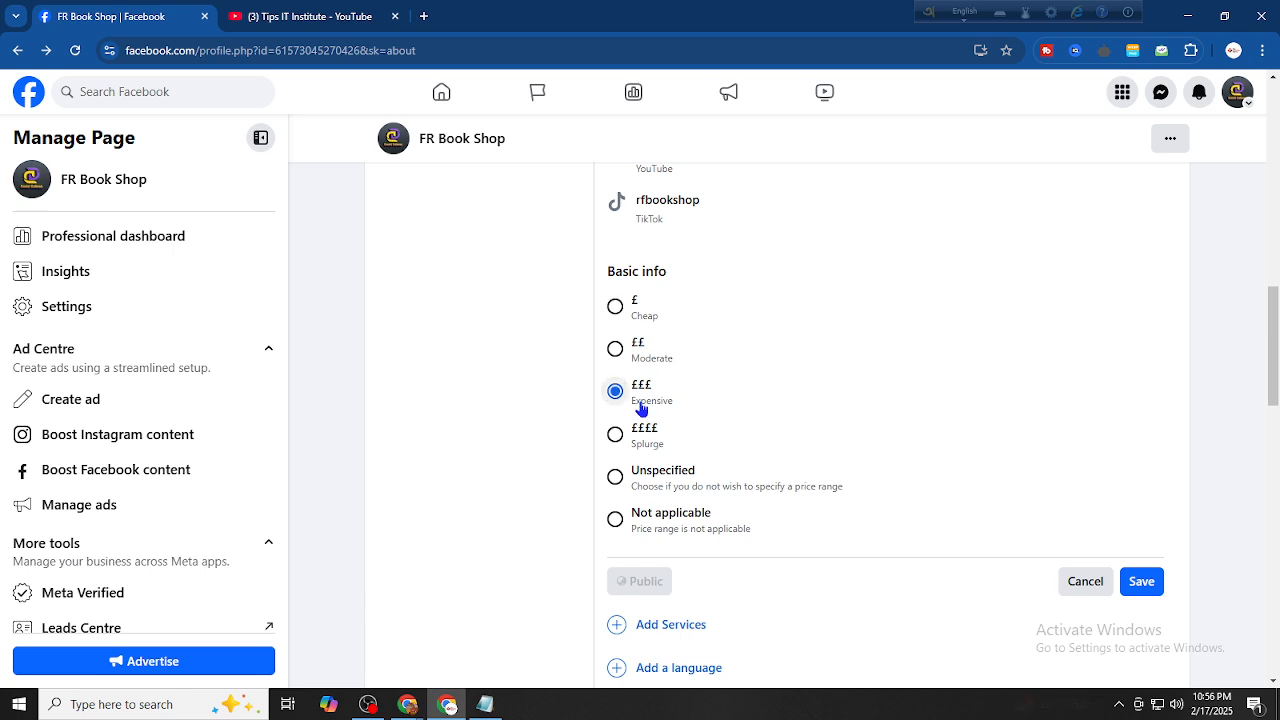
left_click(617, 347)
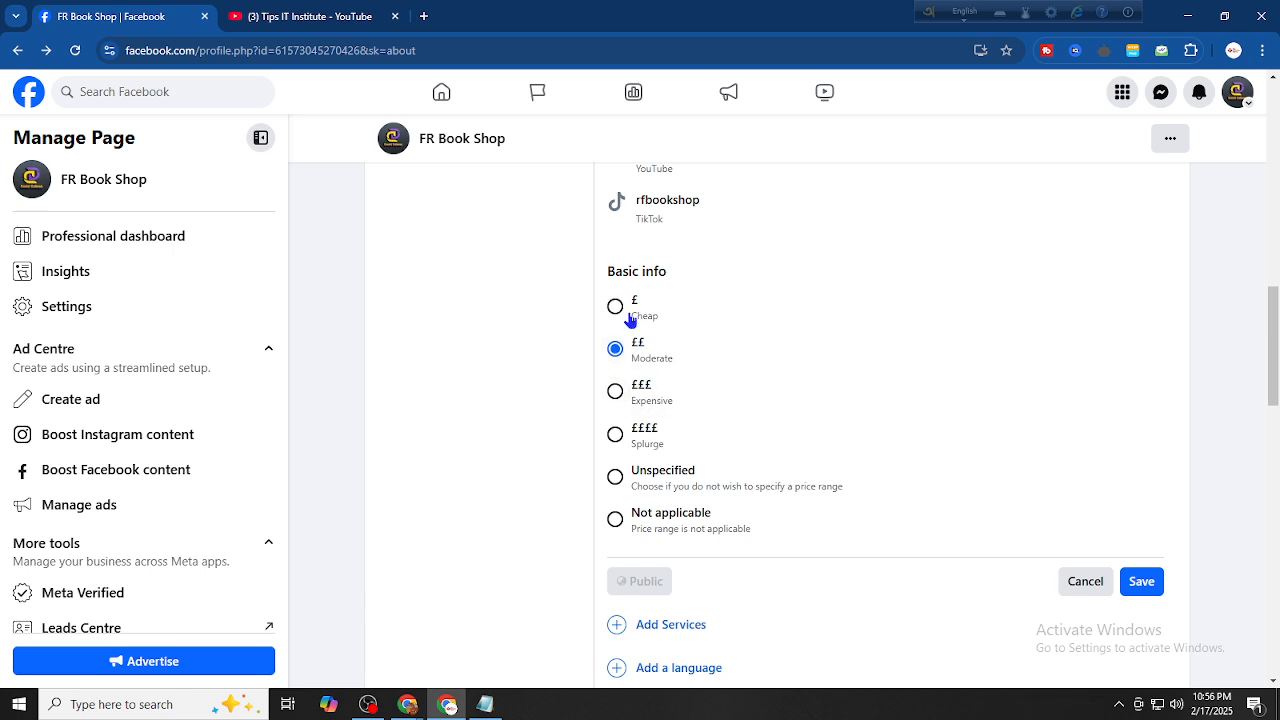
left_click(616, 306)
left_click(1142, 581)
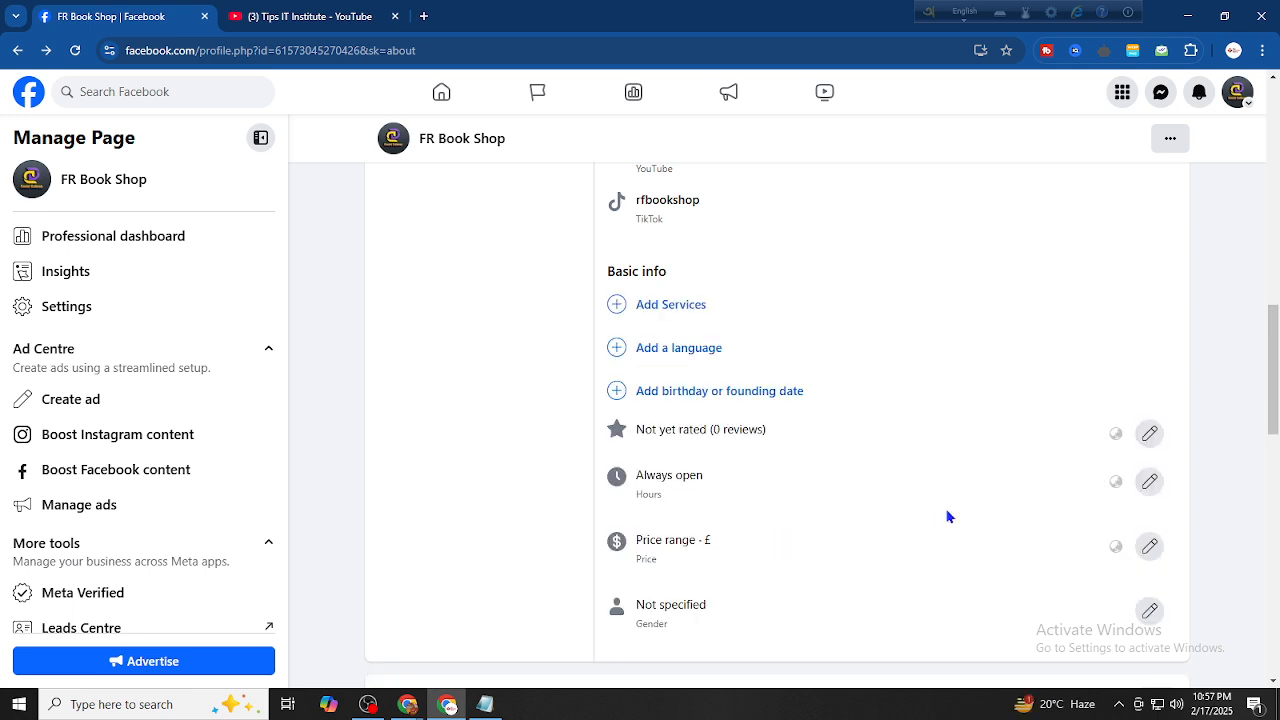
Select Delivery, Contactless delivery, Outdoor seating, Online booking, Roadside and In-store collection, In-store shopping; save
left_click(683, 310)
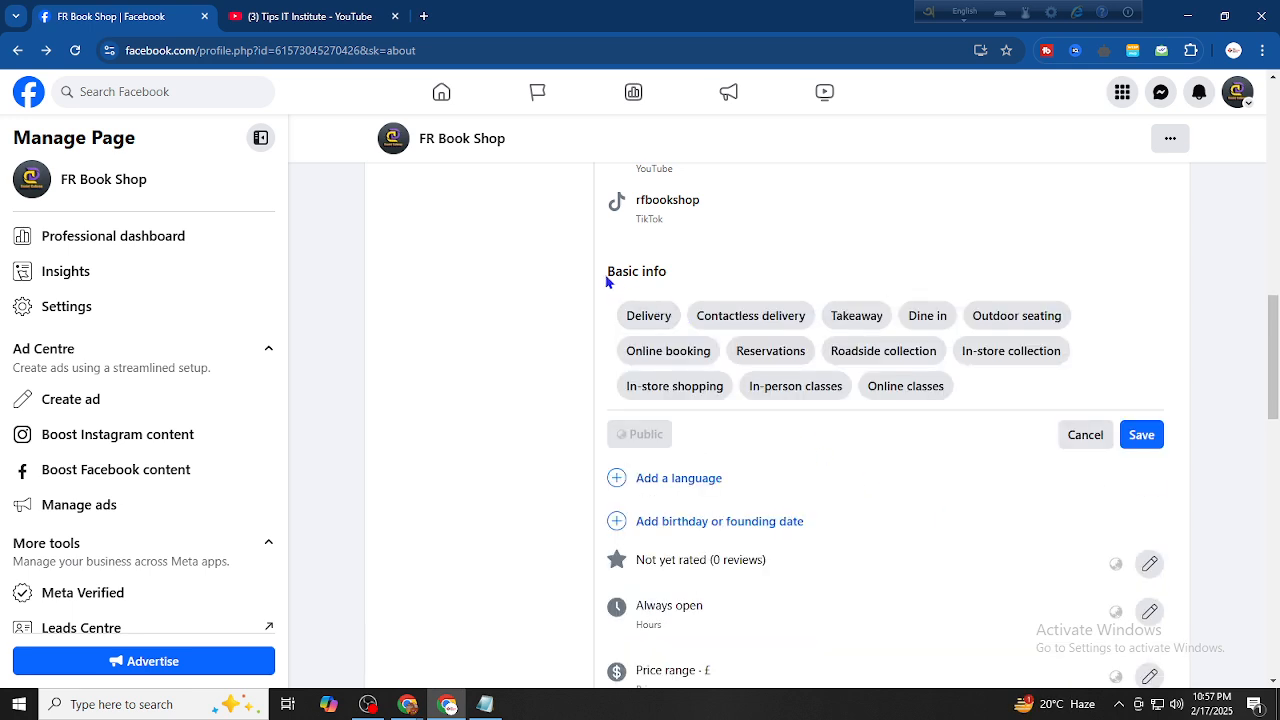
left_click_drag(606, 277, 678, 289)
left_click(699, 292)
left_click(650, 318)
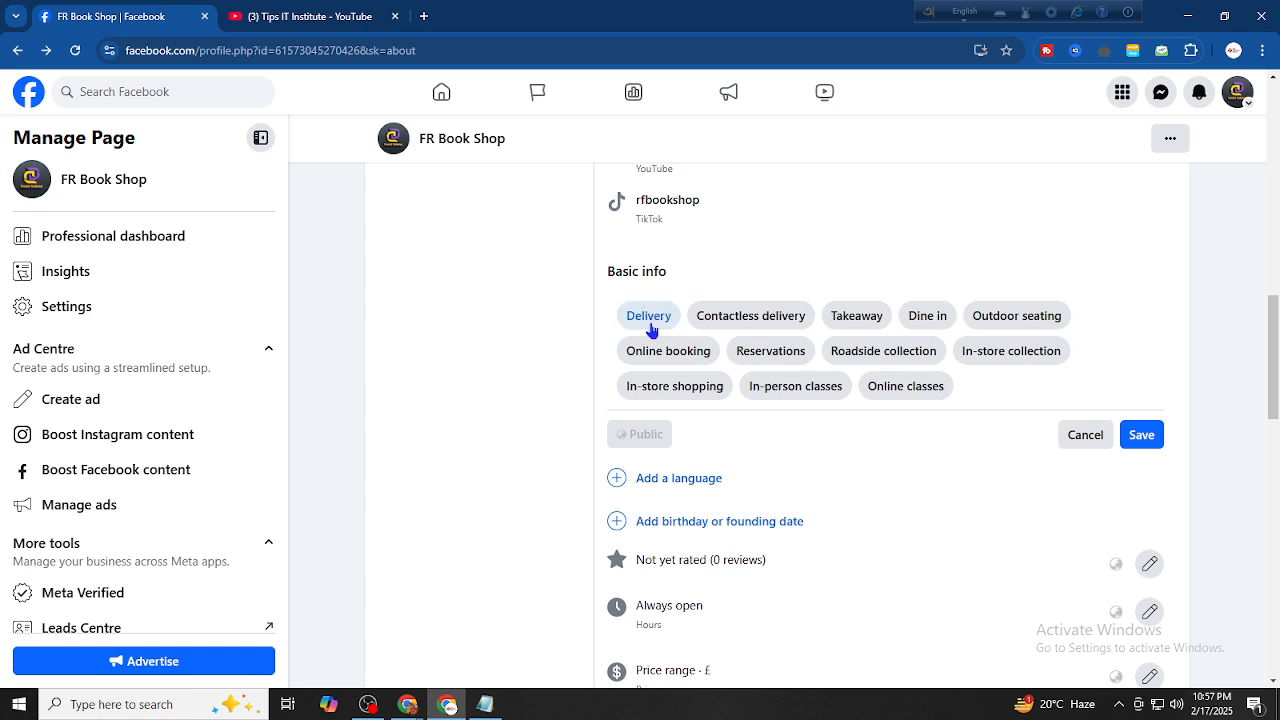
left_click(752, 318)
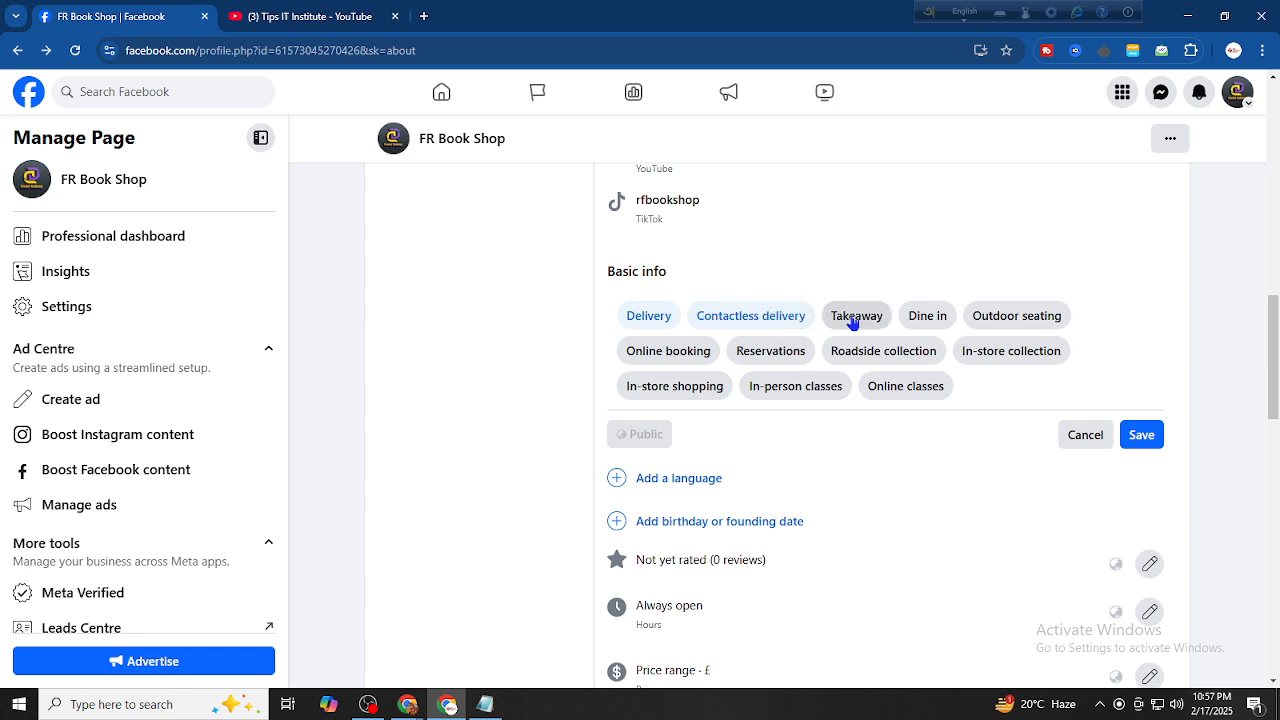
left_click(1027, 326)
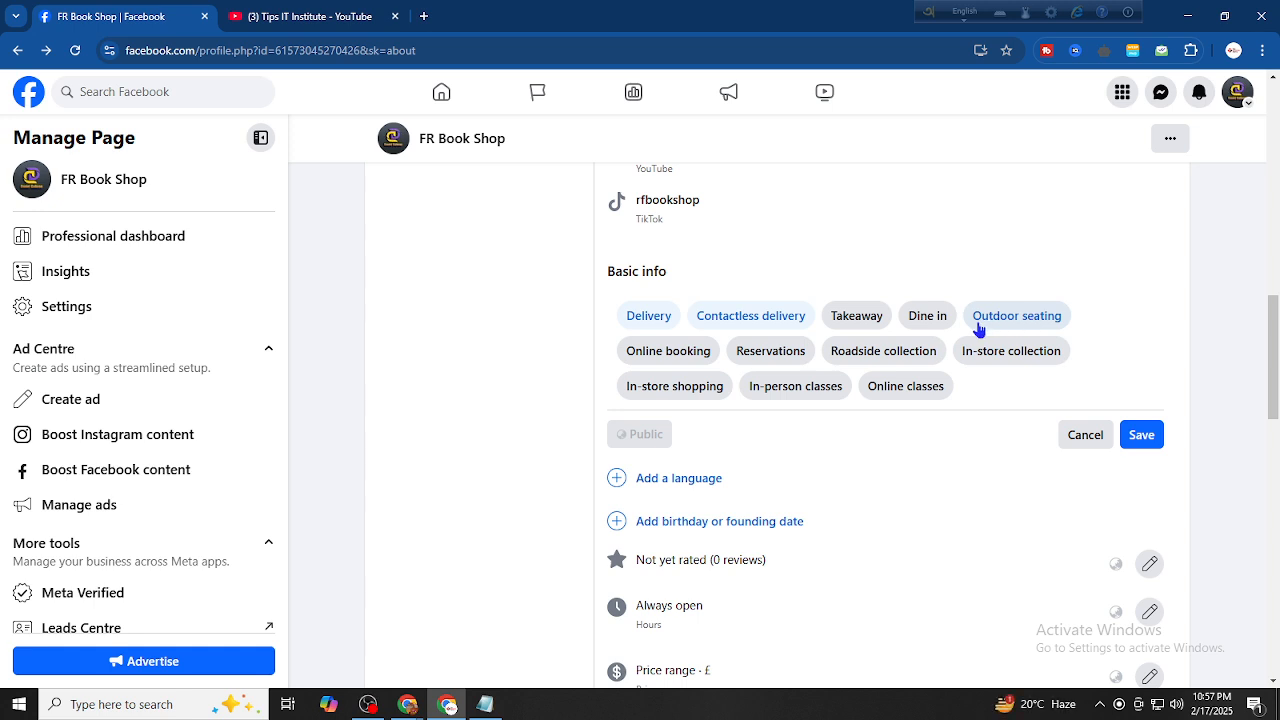
left_click(677, 352)
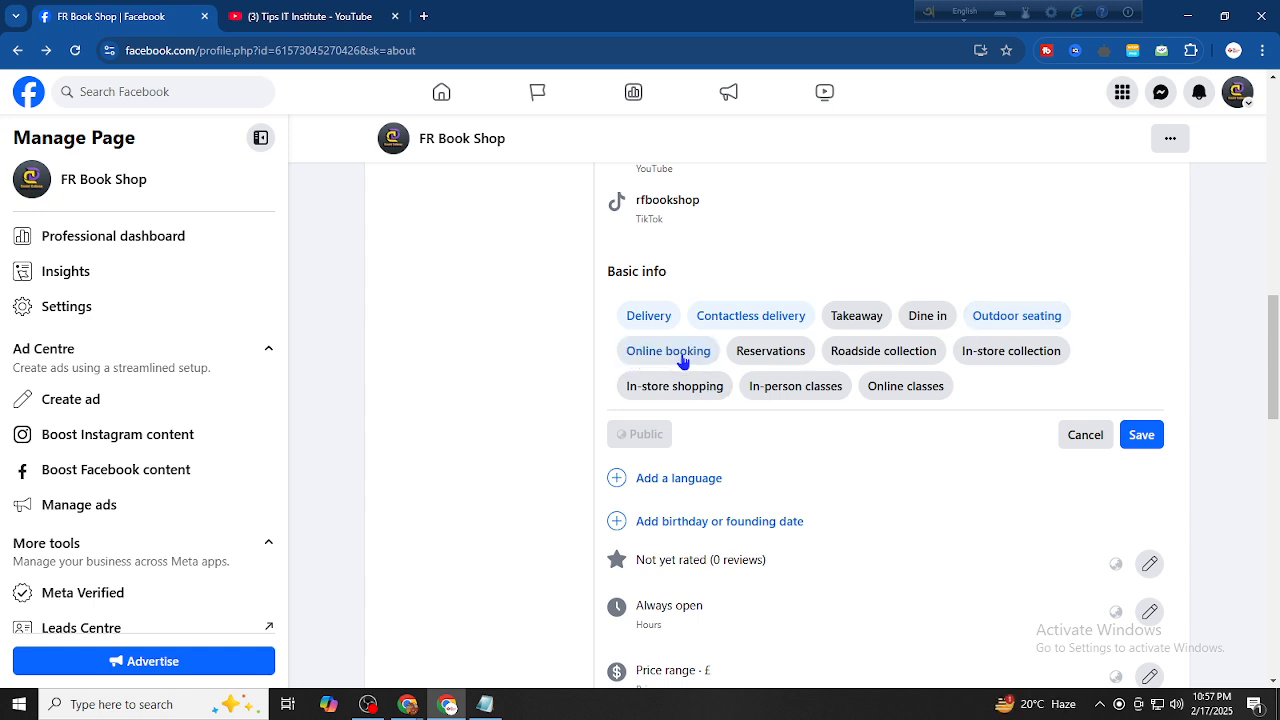
left_click(897, 352)
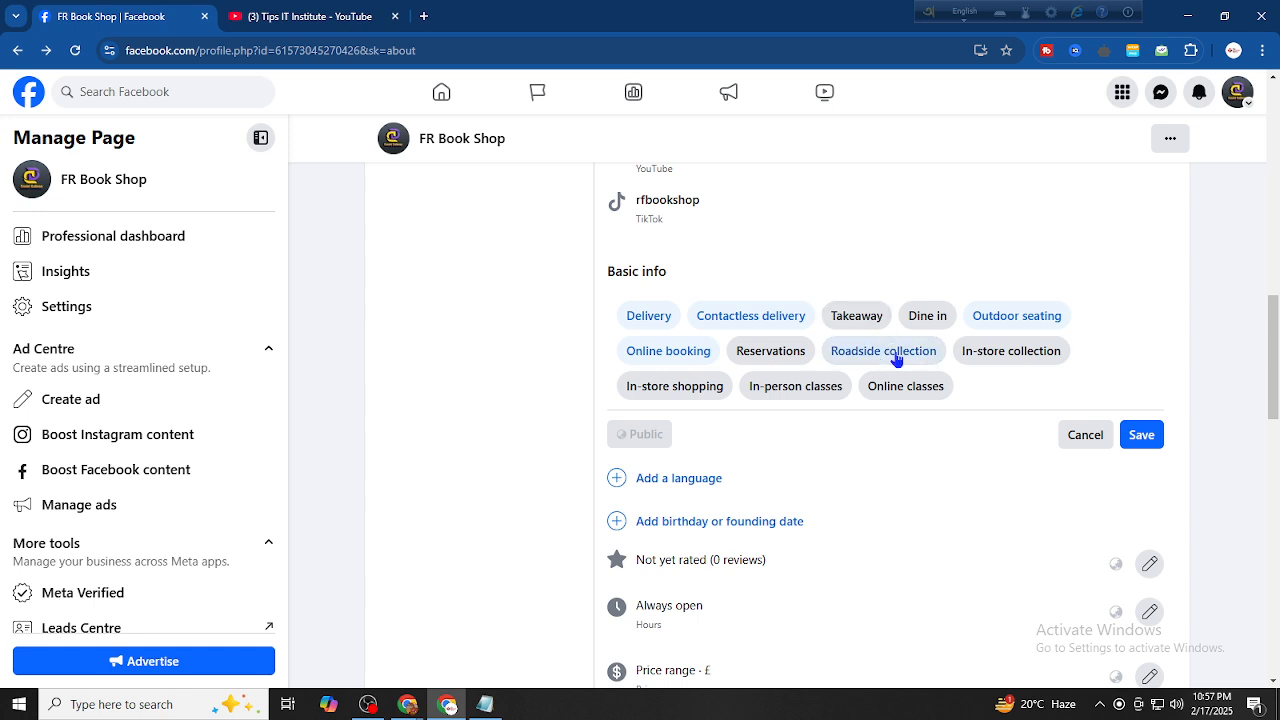
left_click(993, 355)
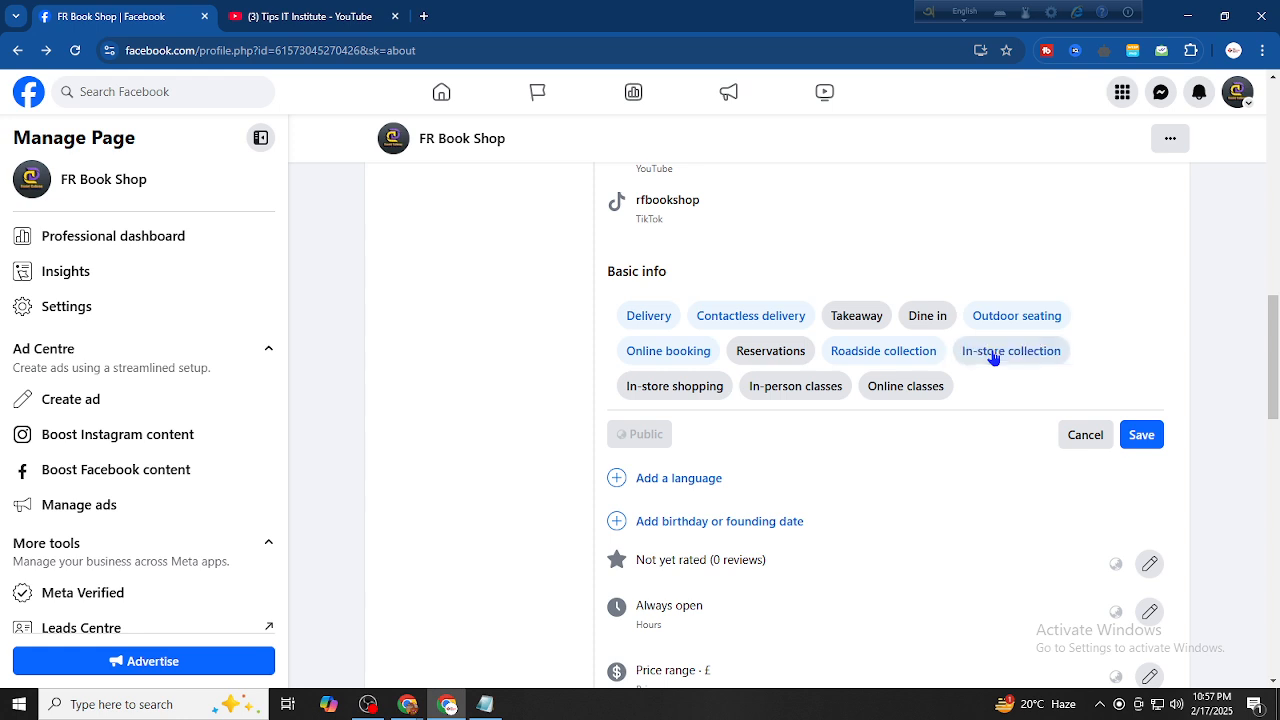
left_click(665, 396)
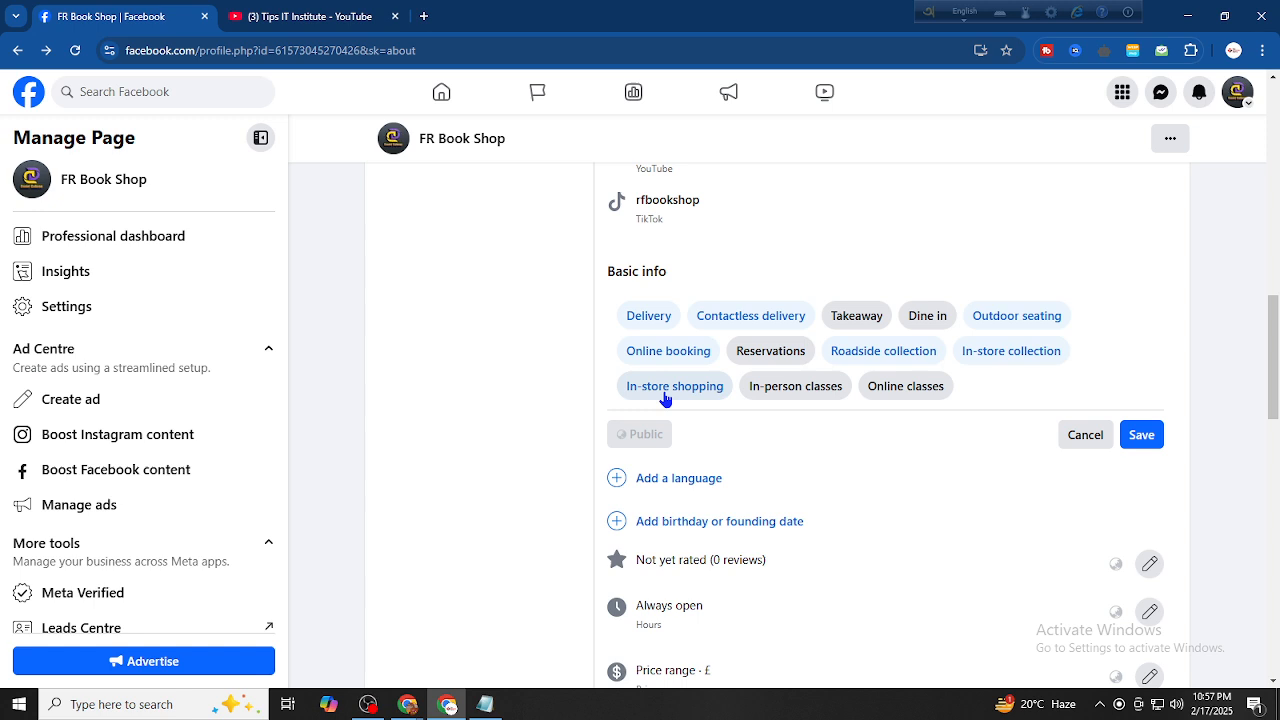
left_click(1148, 446)
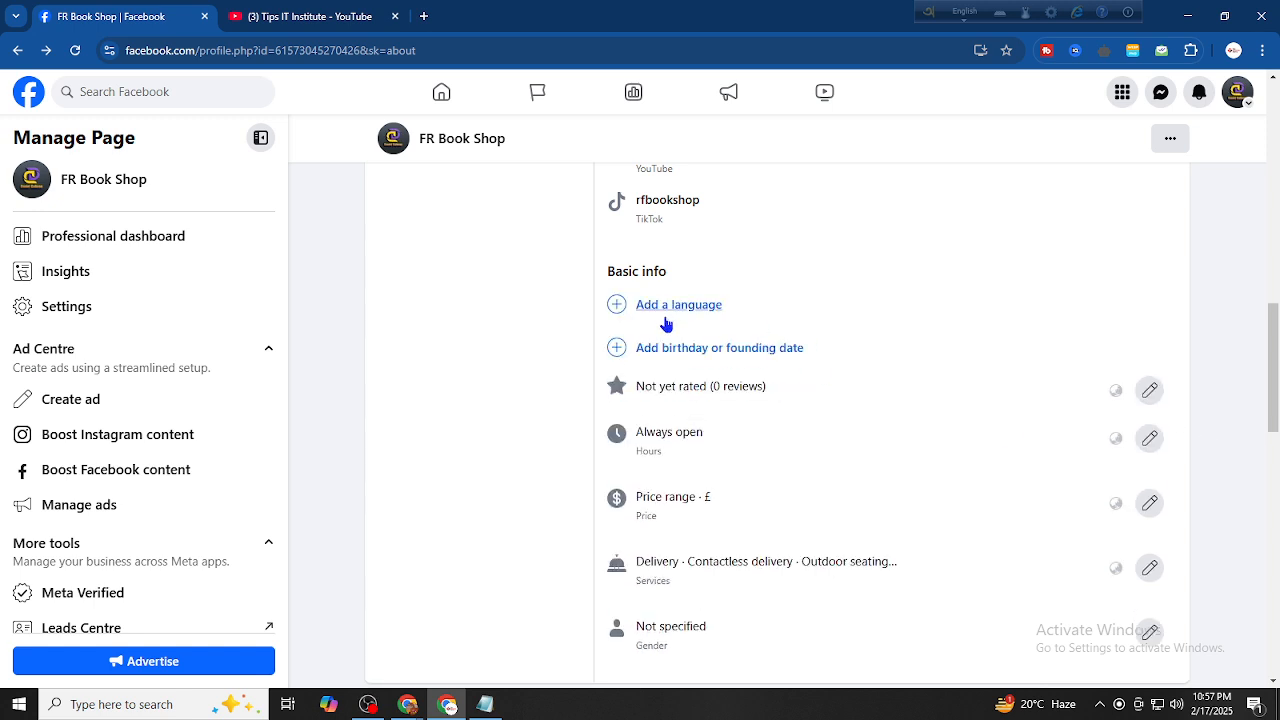
Add Bengali (typing ben) and English (typing eng) as Page languages and save
left_click(665, 307)
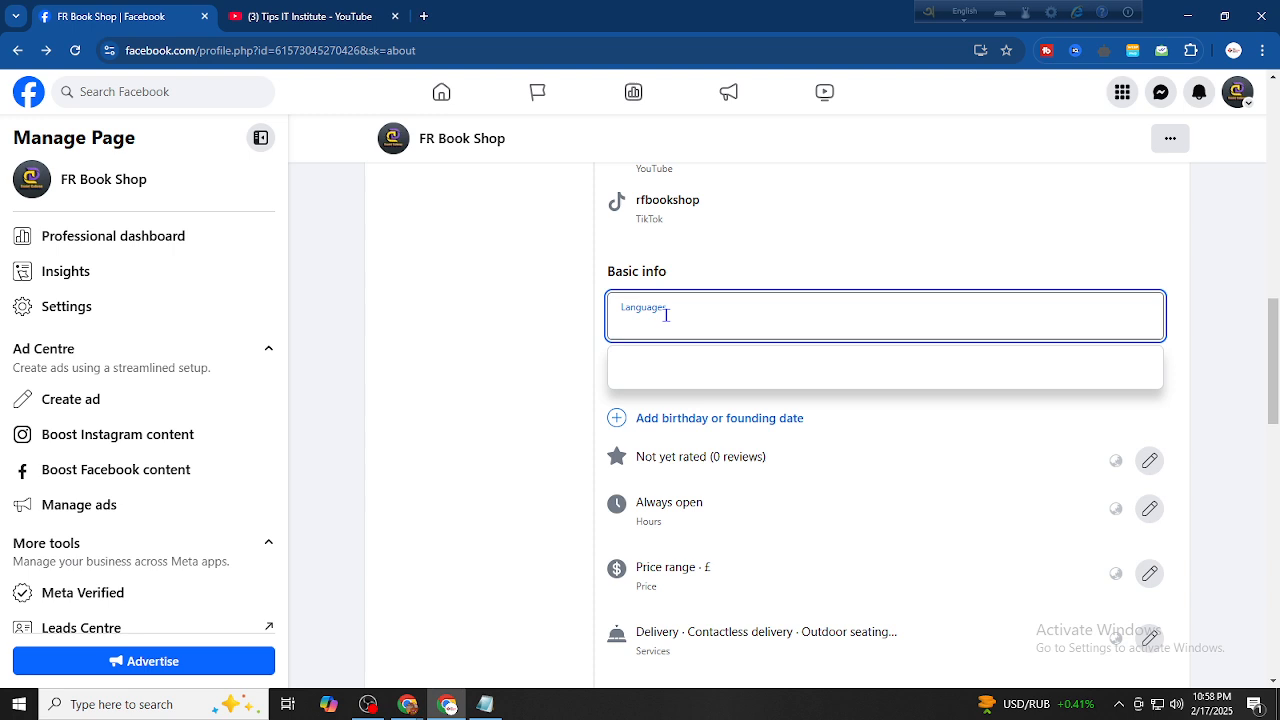
type("ben")
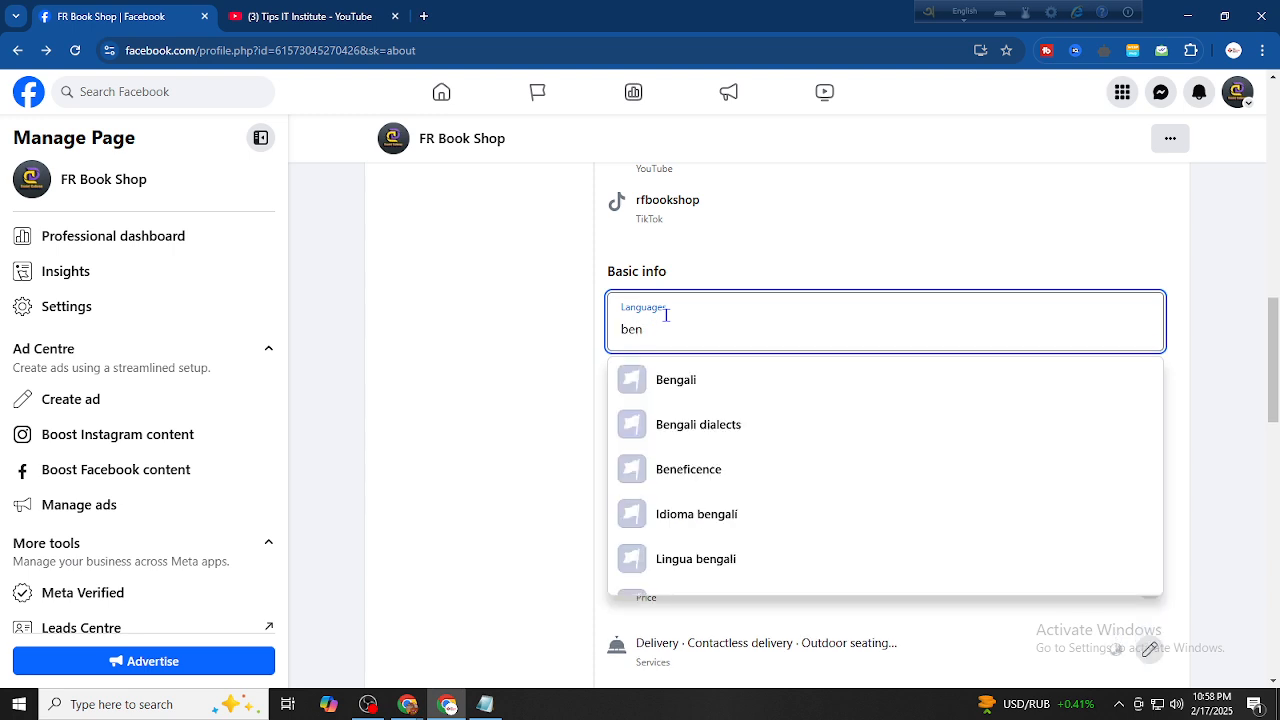
left_click(686, 380)
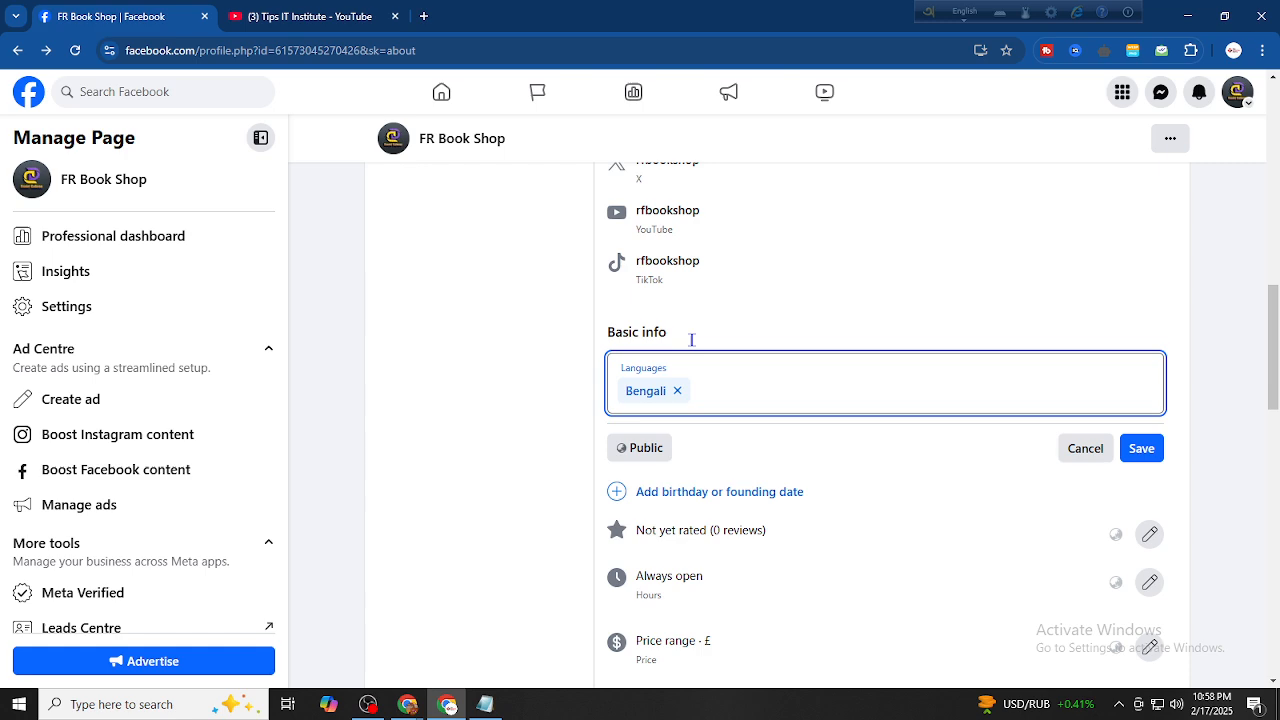
scroll(519, 249, "up", 10)
scroll(519, 249, "down", 10)
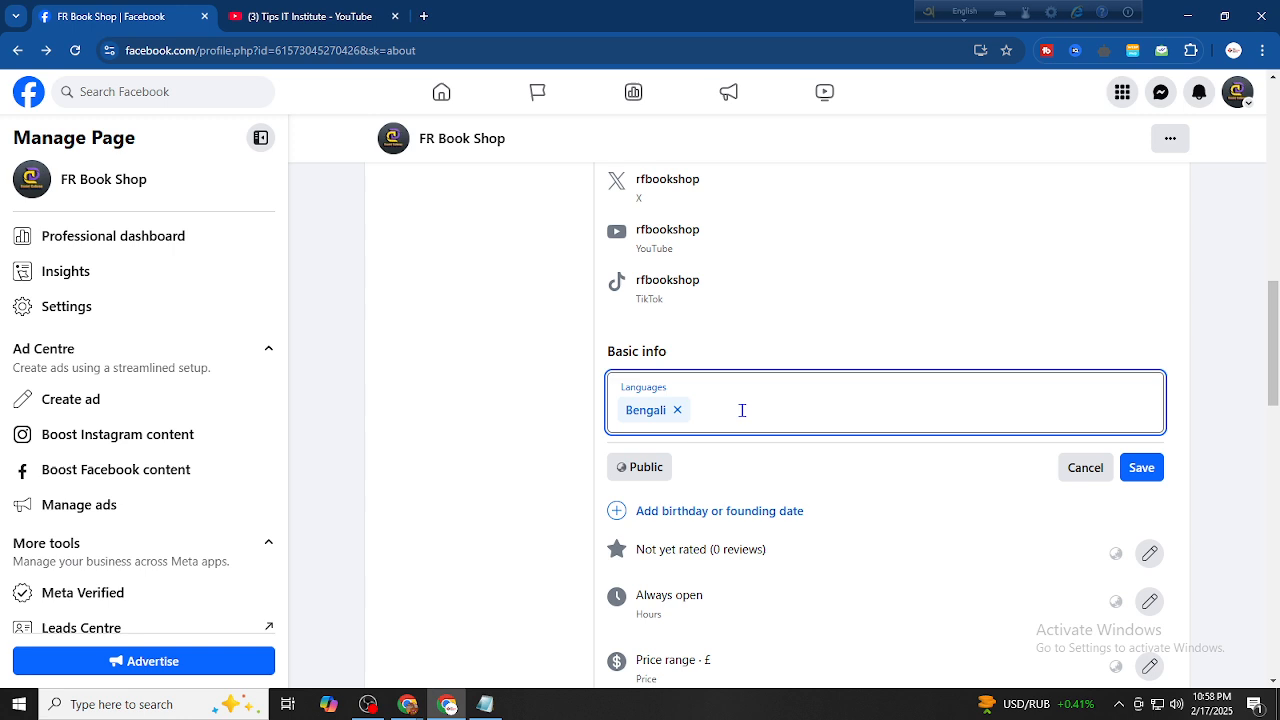
type("eng")
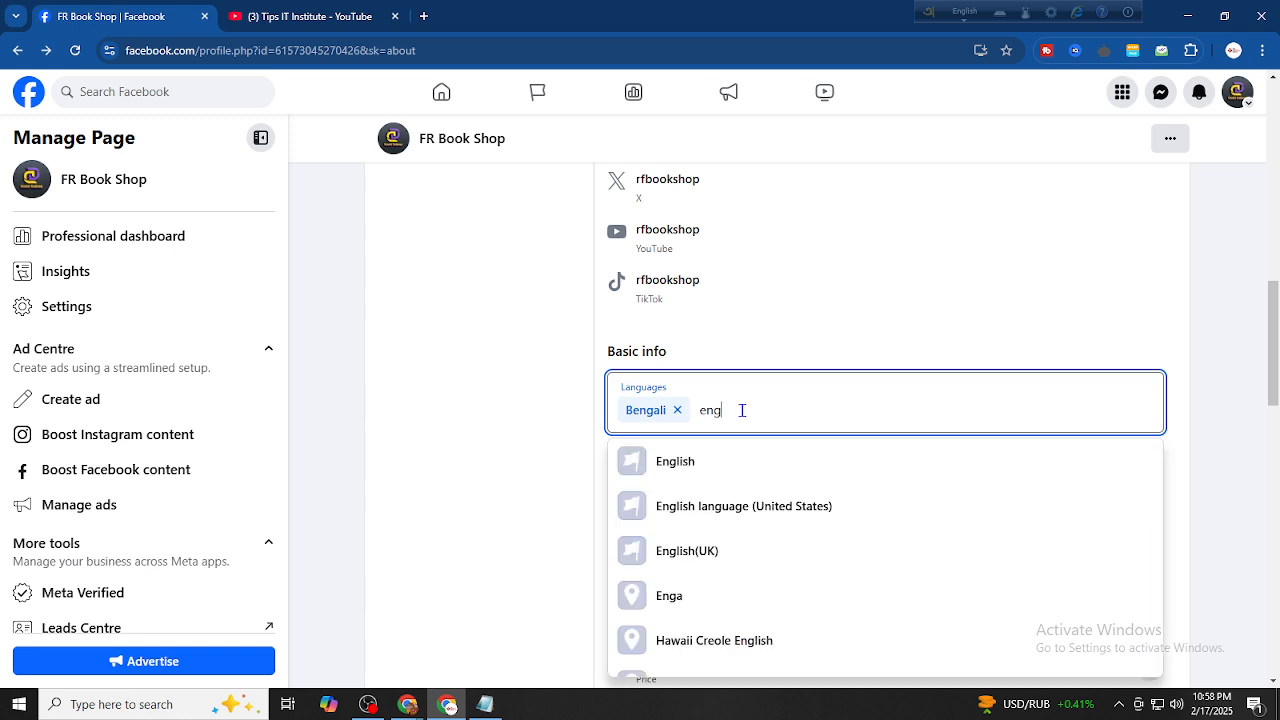
left_click(750, 462)
left_click(1133, 467)
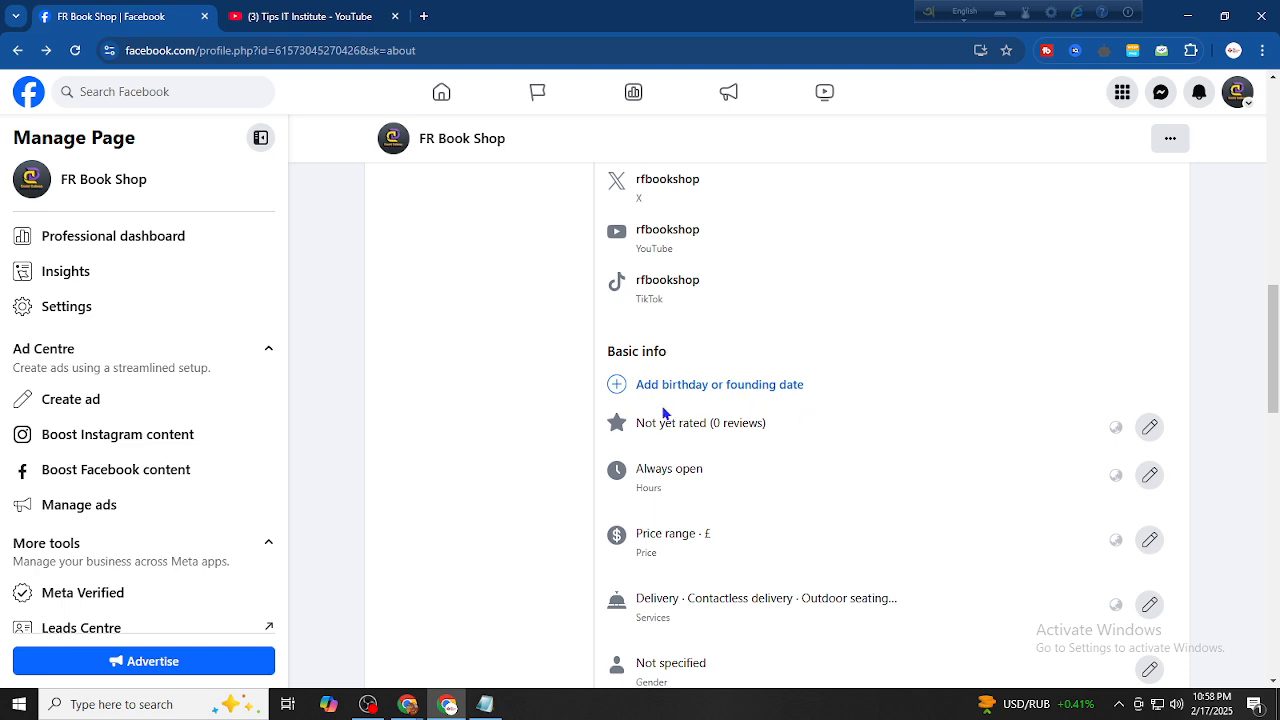
scroll(663, 413, "up", 7)
Close the unfinished date editor and start a new date entry of type Founding date
scroll(646, 423, "down", 2)
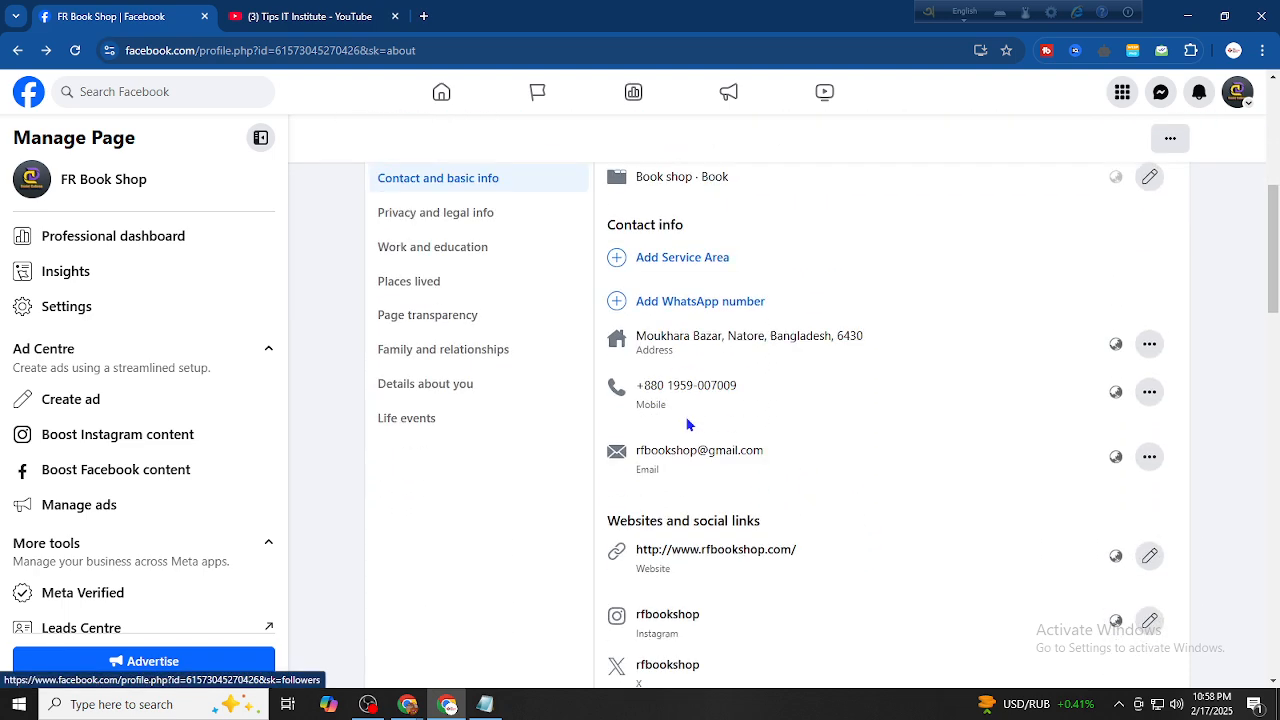
scroll(687, 424, "down", 8)
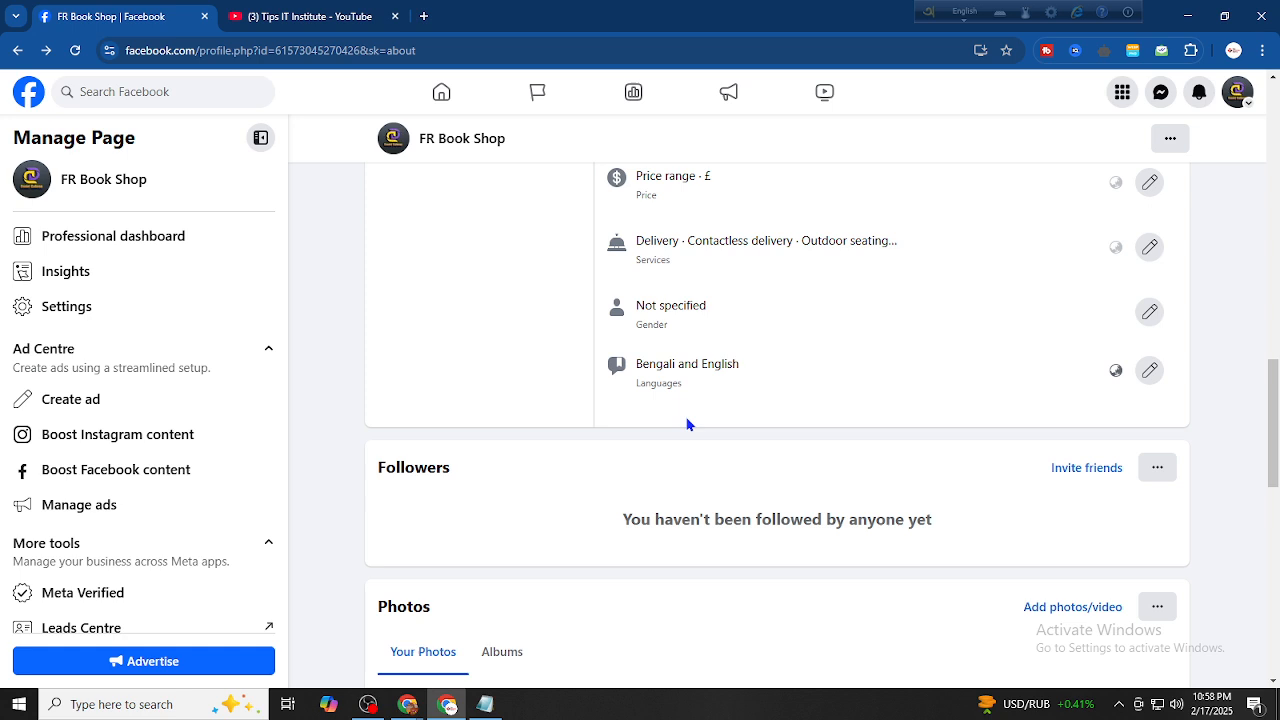
scroll(686, 420, "up", 4)
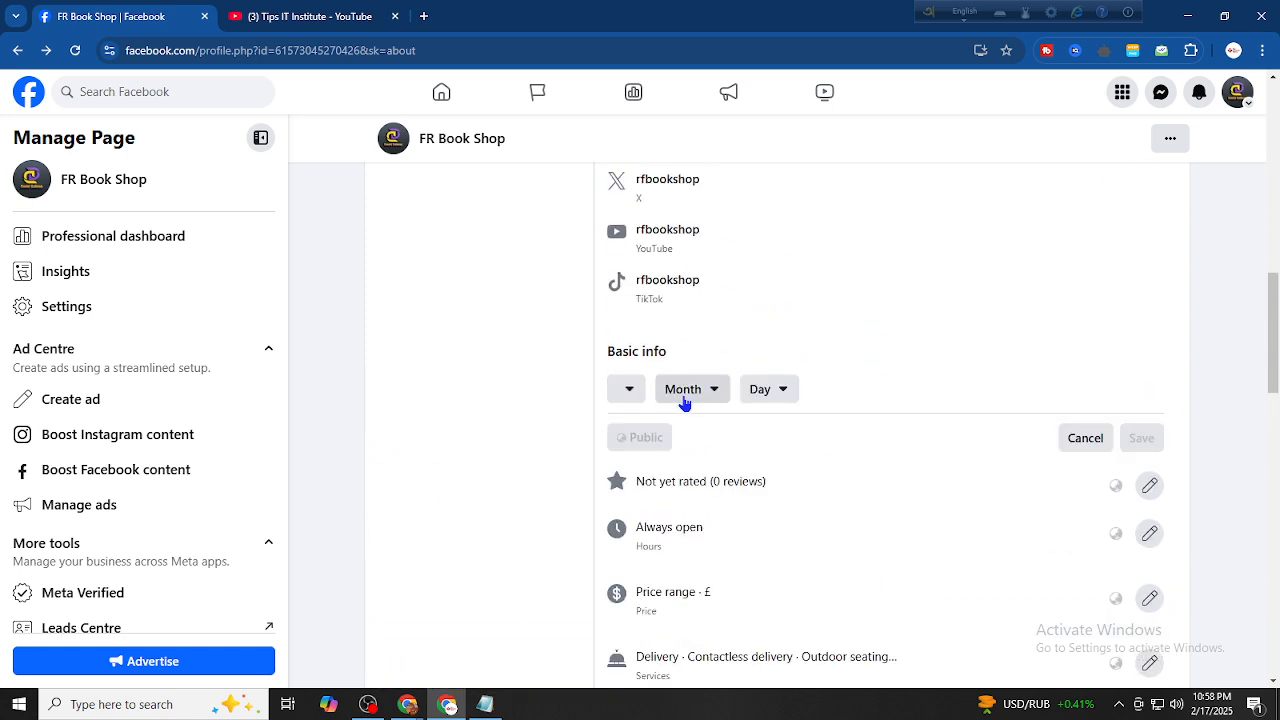
left_click(1085, 438)
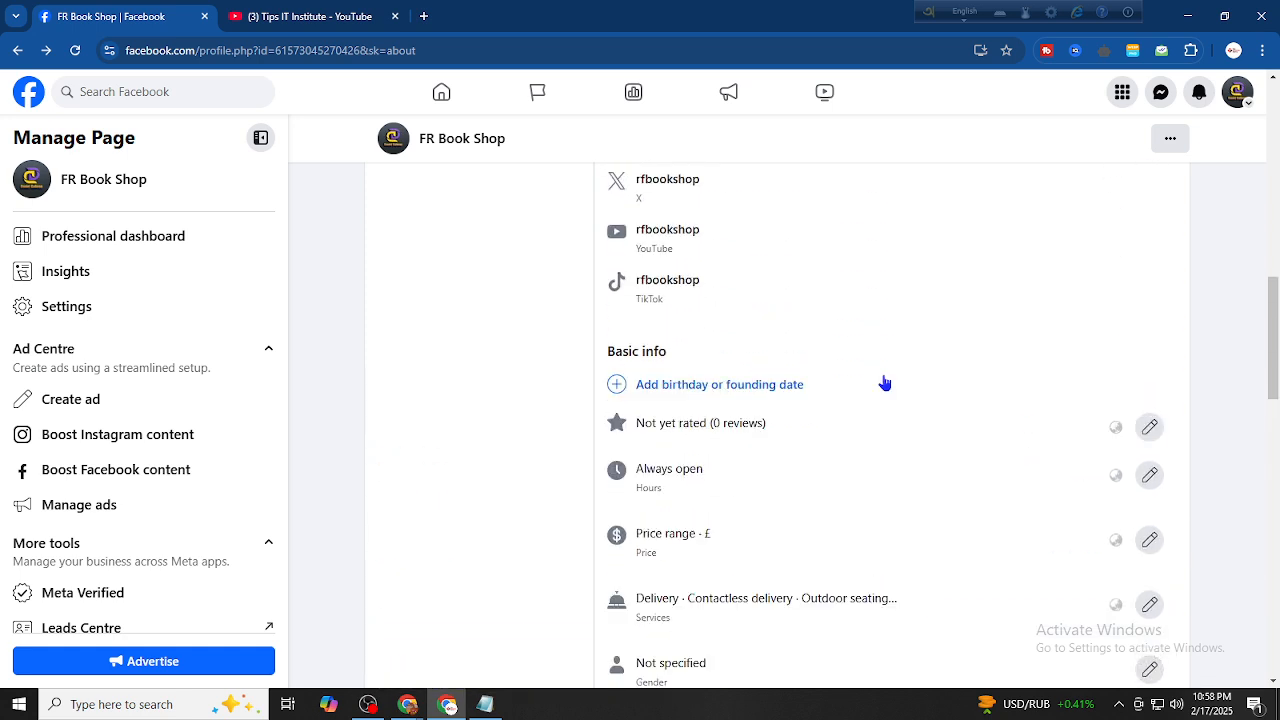
left_click(640, 387)
left_click(705, 398)
left_click(630, 392)
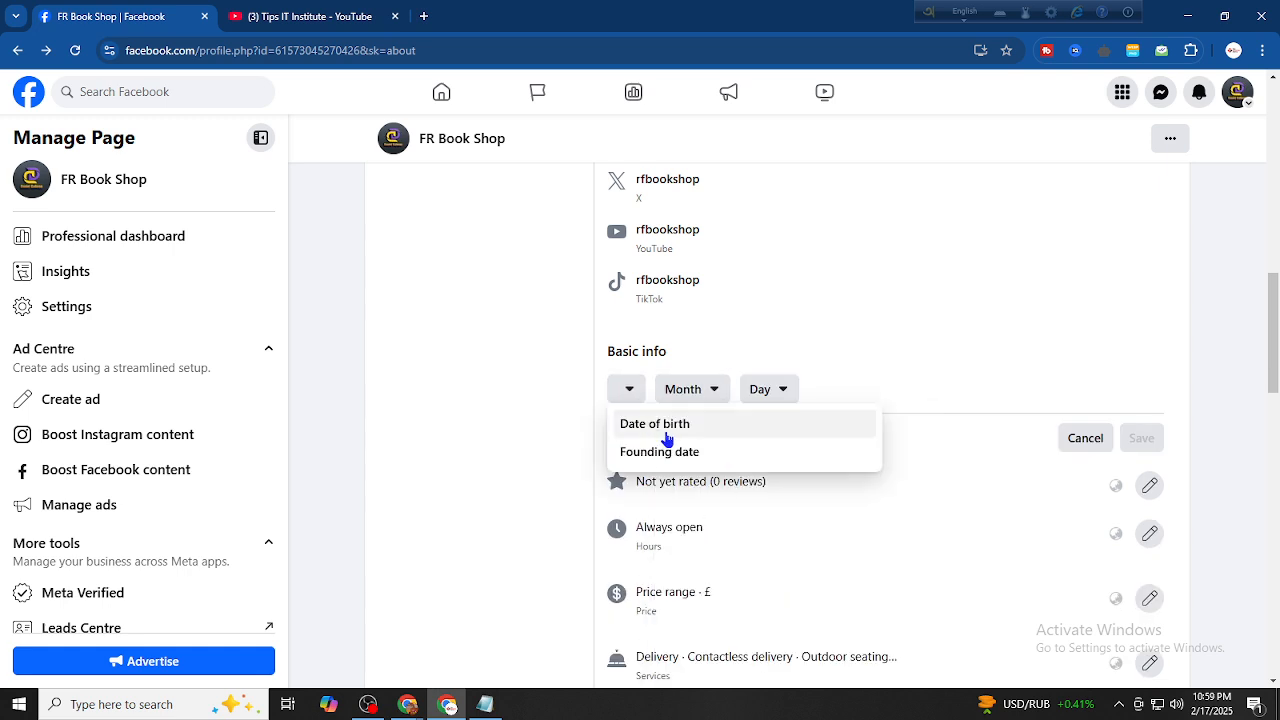
left_click(680, 451)
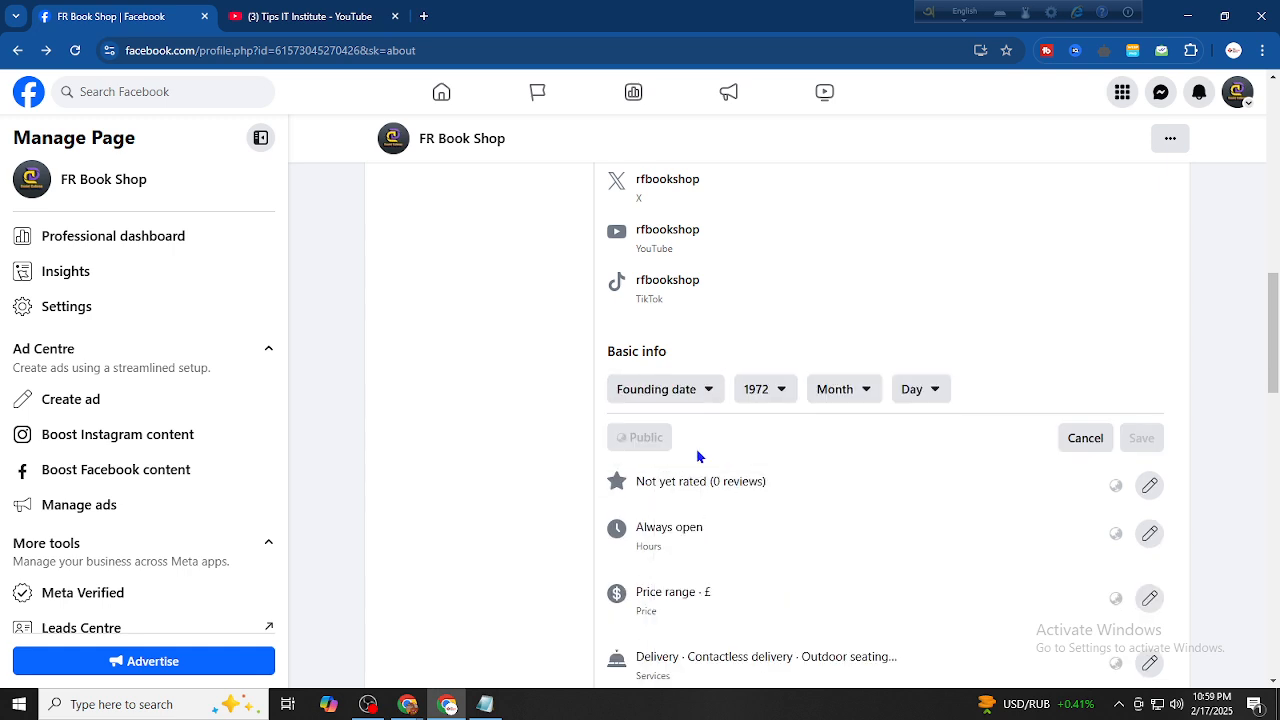
Set the founding date to 3 February 2019 and save it
left_click(775, 394)
scroll(945, 480, "down", 2)
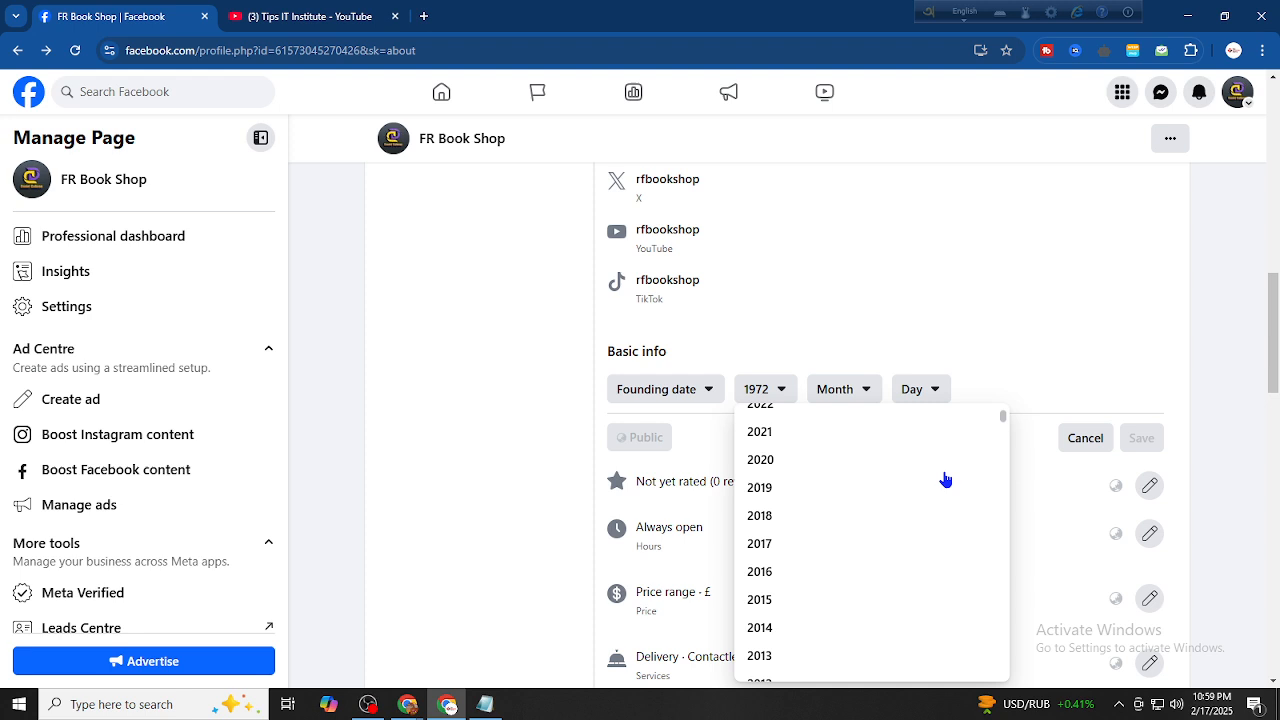
scroll(808, 534, "up", 2)
scroll(808, 534, "down", 2)
scroll(802, 535, "up", 2)
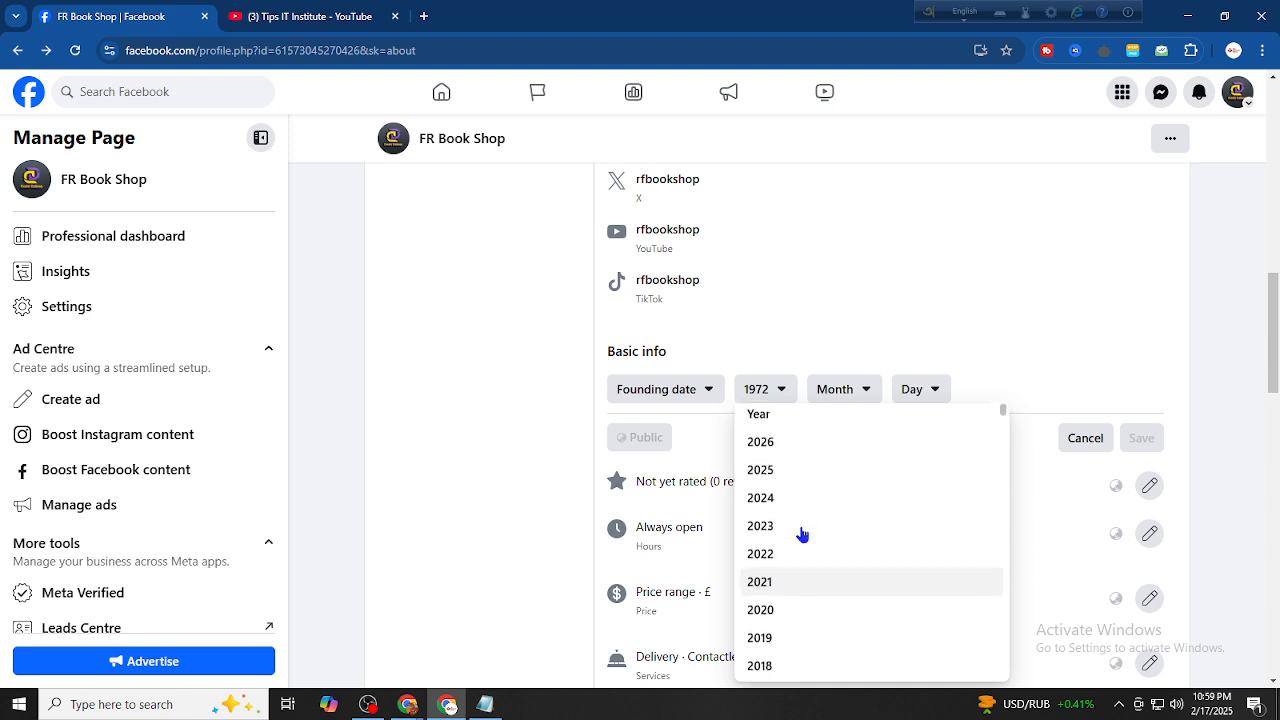
left_click(797, 634)
left_click(852, 401)
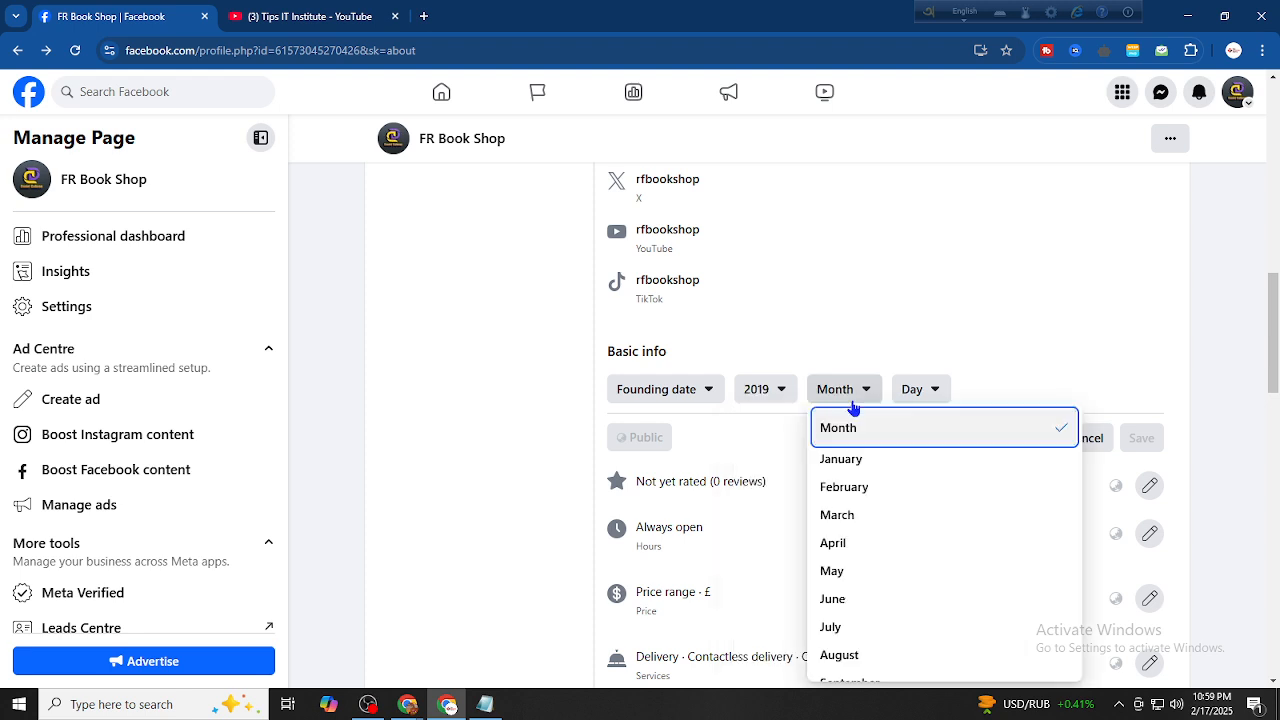
left_click(862, 487)
left_click(925, 389)
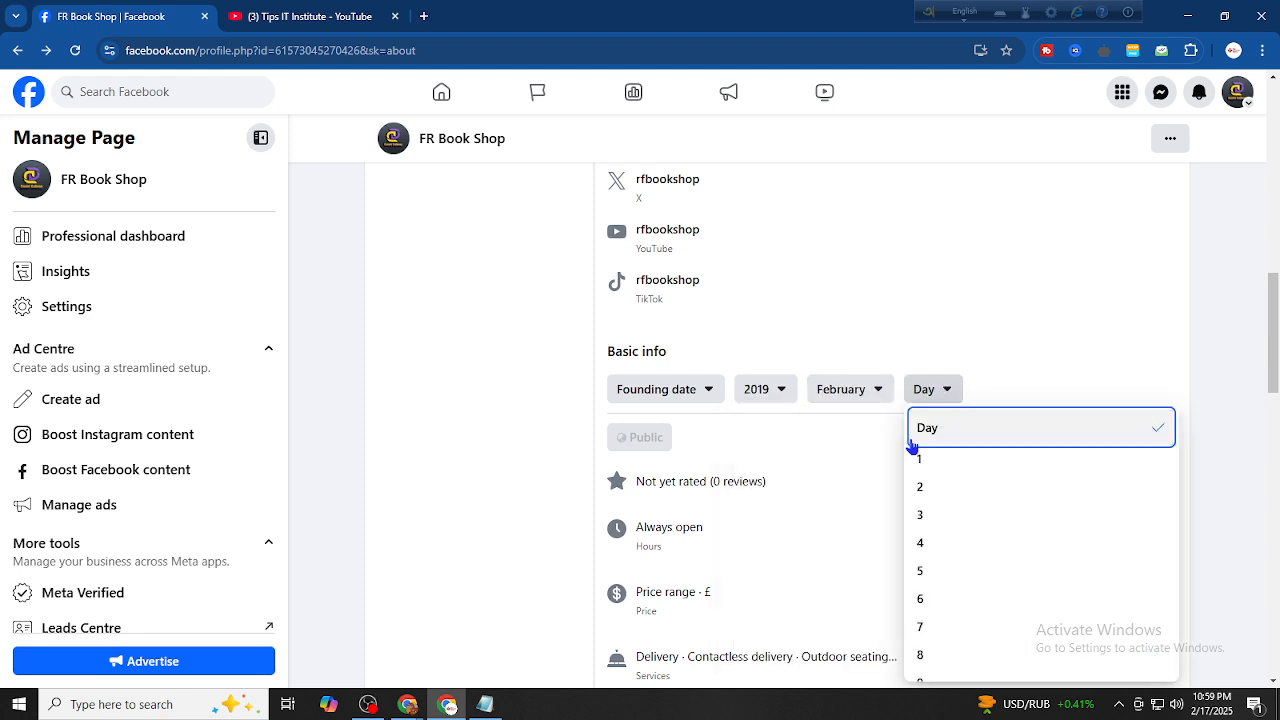
left_click(988, 516)
left_click(1141, 437)
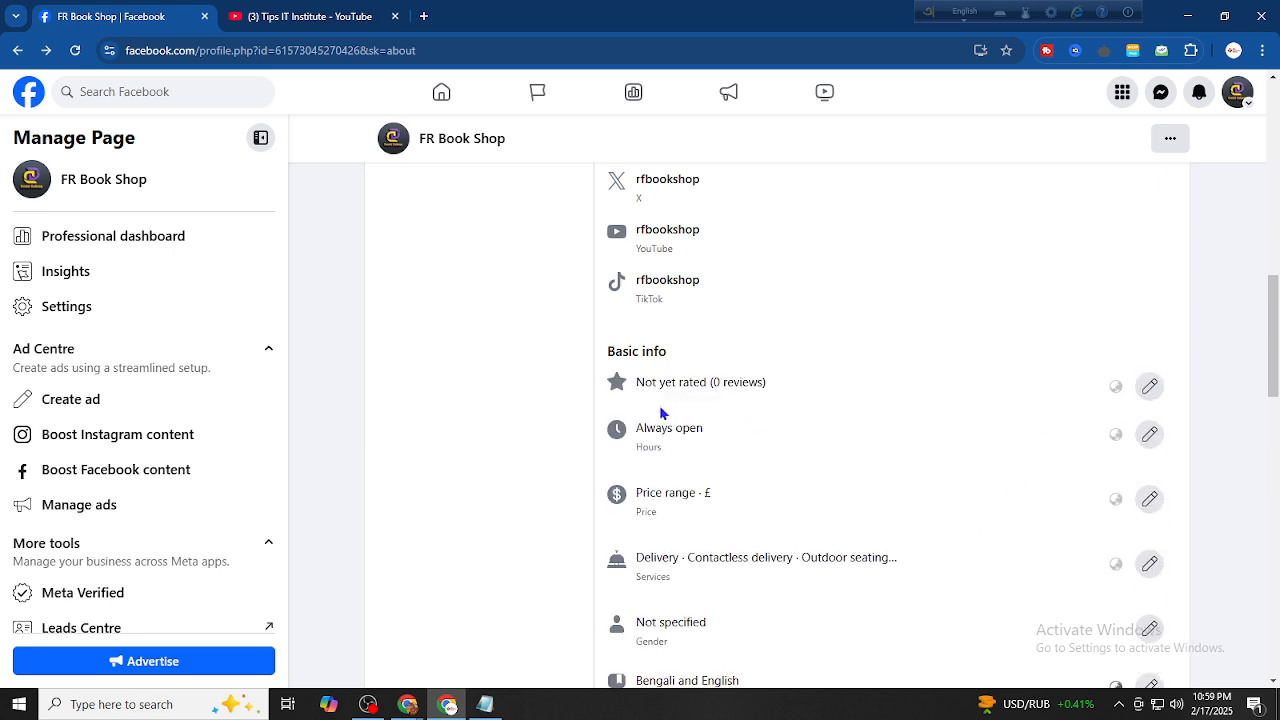
scroll(743, 420, "down", 4)
scroll(657, 477, "up", 1)
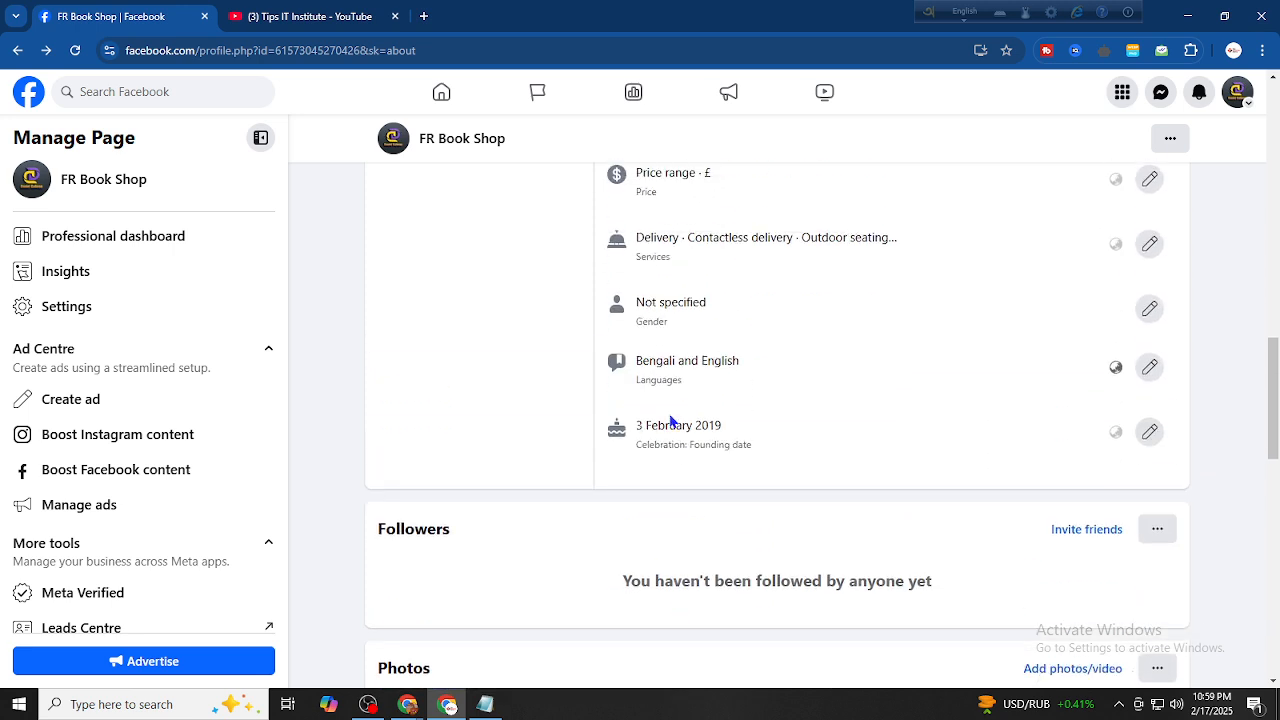
left_click_drag(636, 441, 806, 455)
left_click(807, 460)
scroll(717, 500, "up", 5)
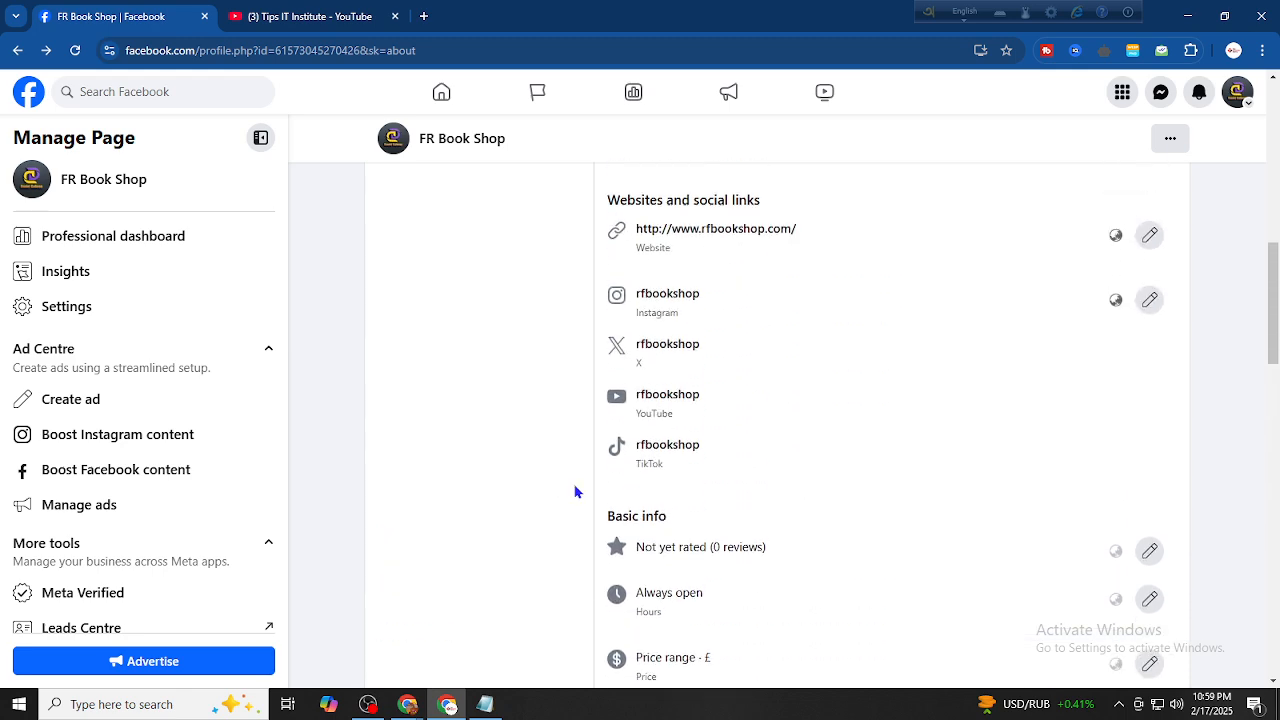
scroll(575, 491, "up", 8)
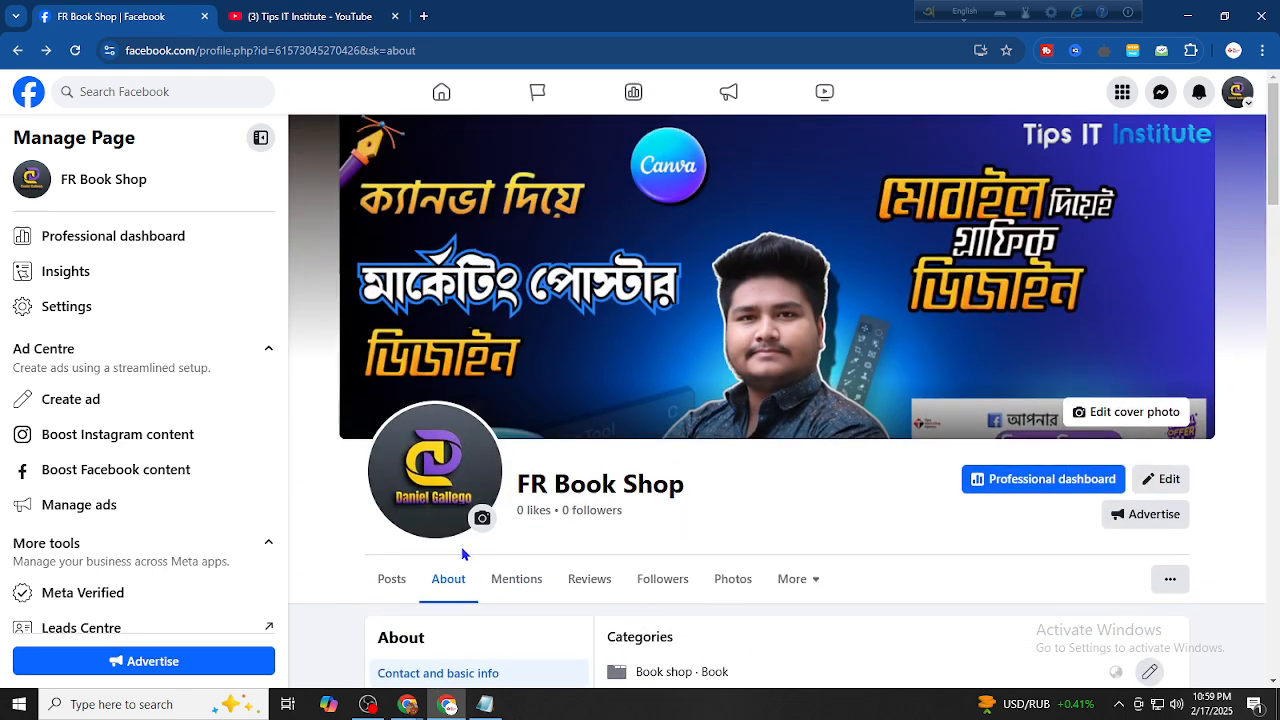
left_click(403, 588)
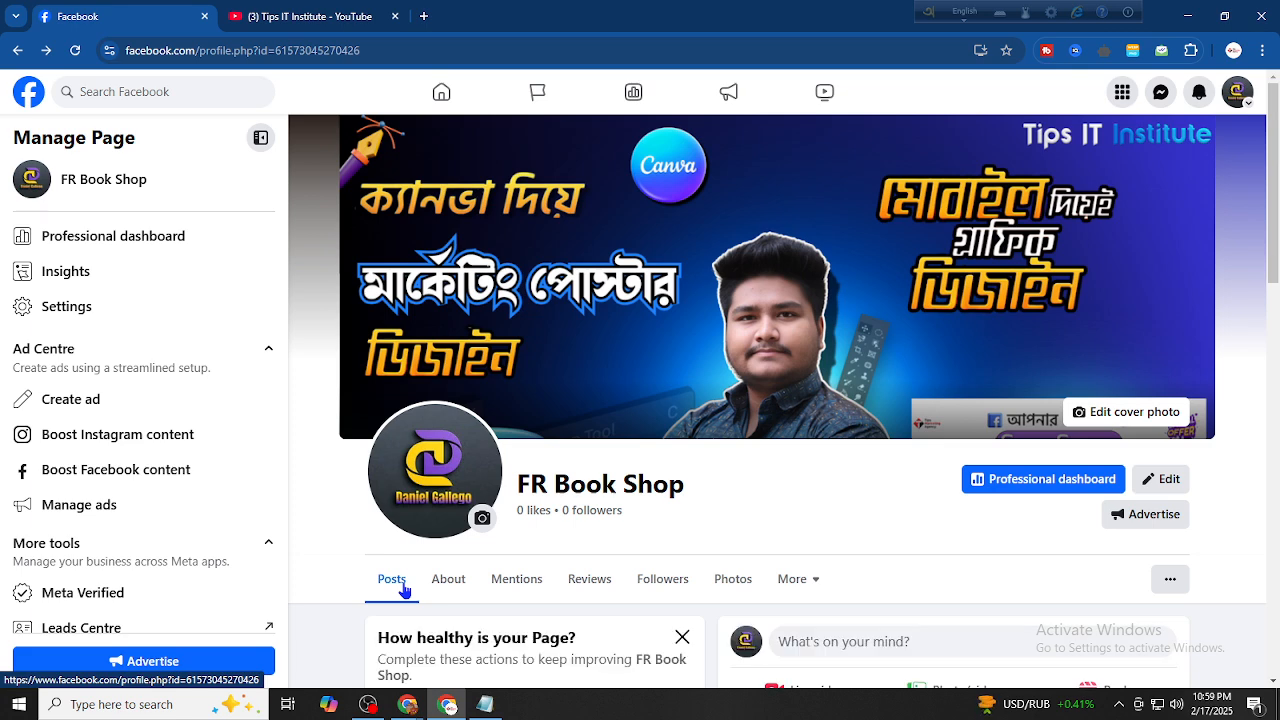
scroll(560, 526, "down", 5)
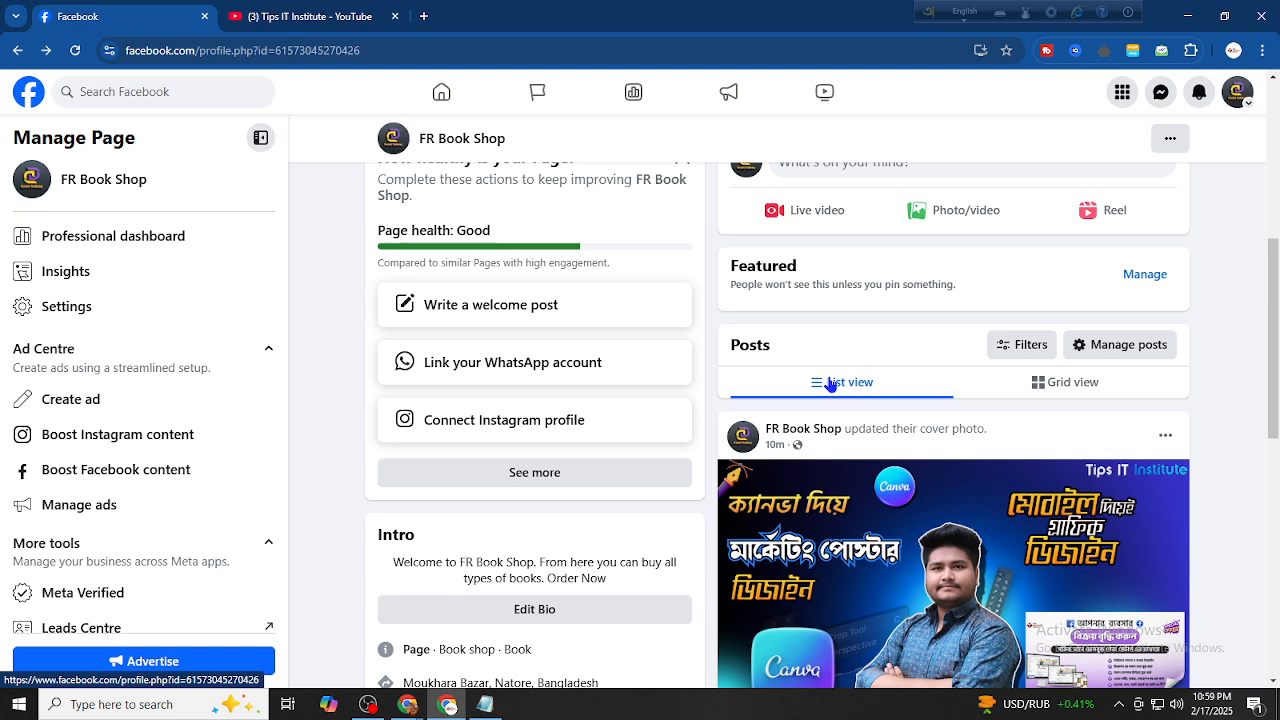
scroll(403, 418, "up", 2)
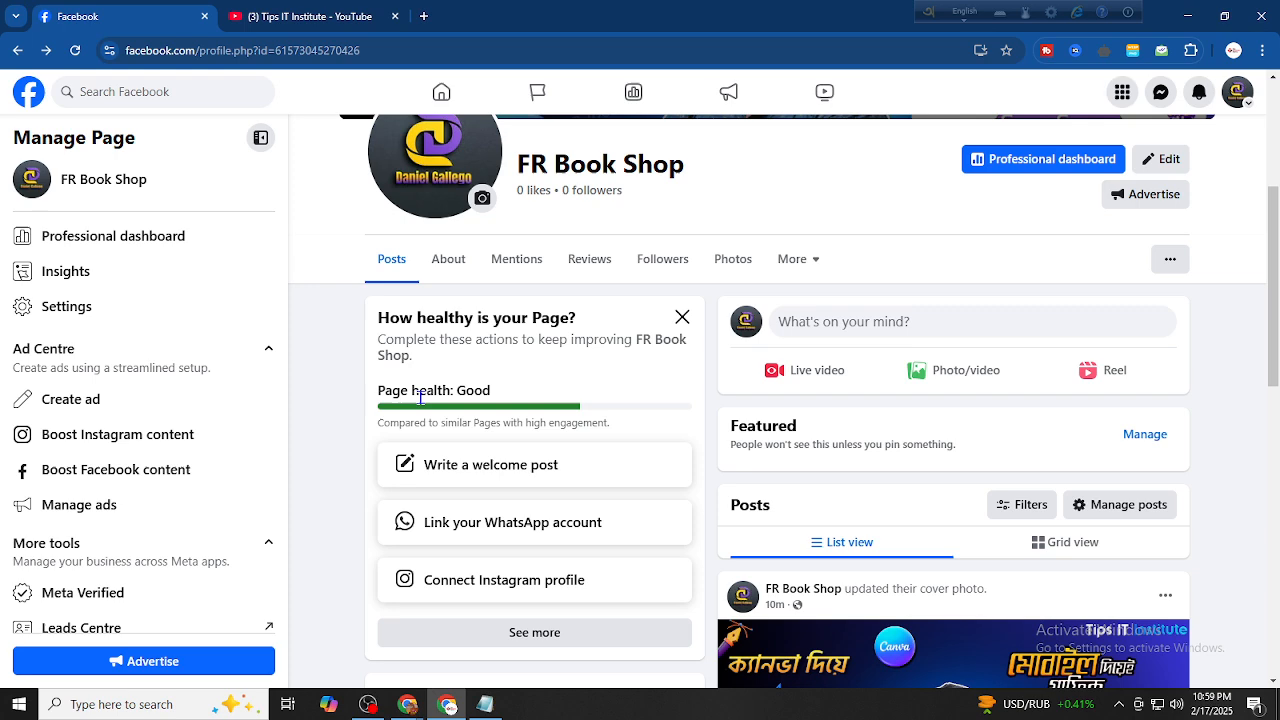
scroll(576, 410, "up", 2)
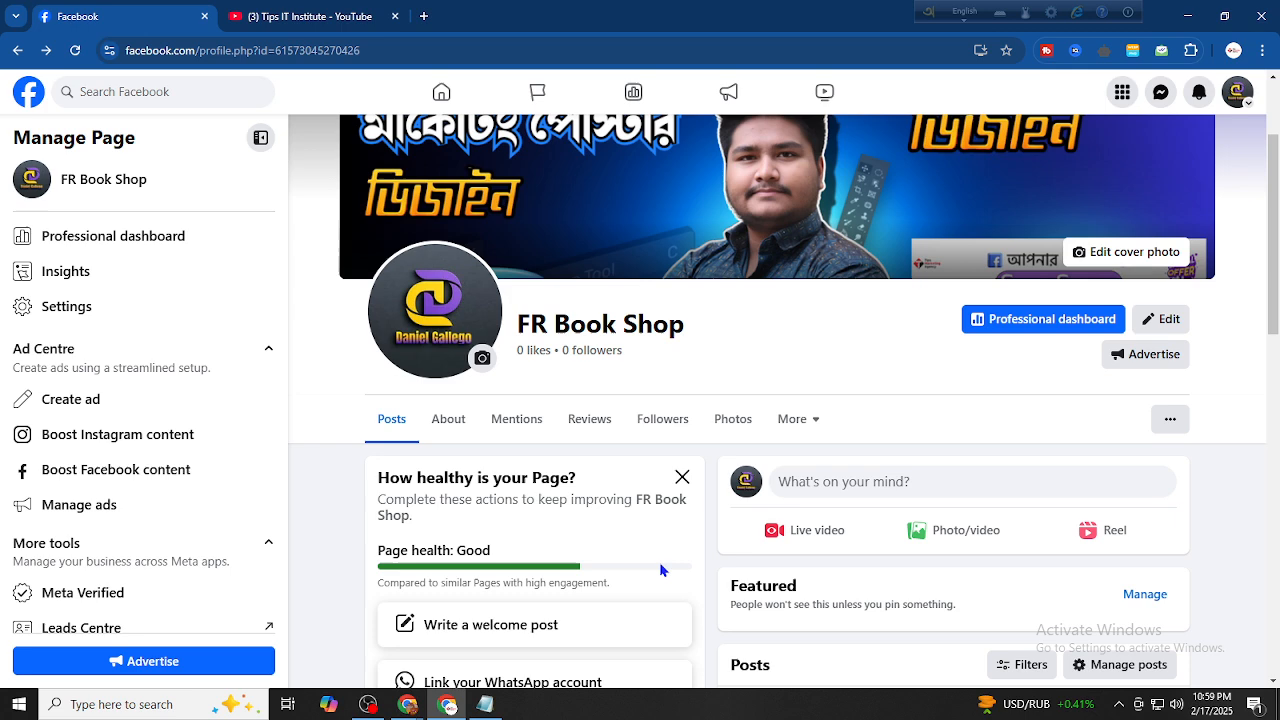
scroll(662, 563, "down", 1)
scroll(600, 552, "down", 2)
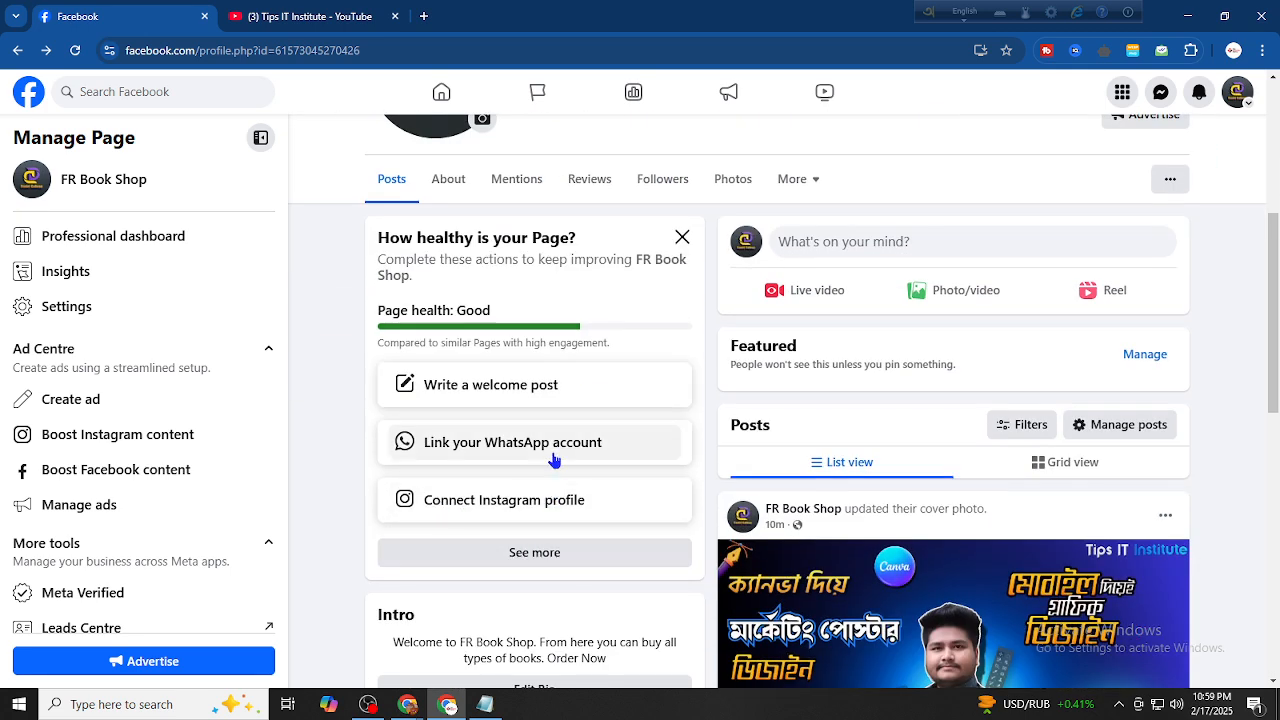
left_click(533, 565)
scroll(543, 528, "down", 5)
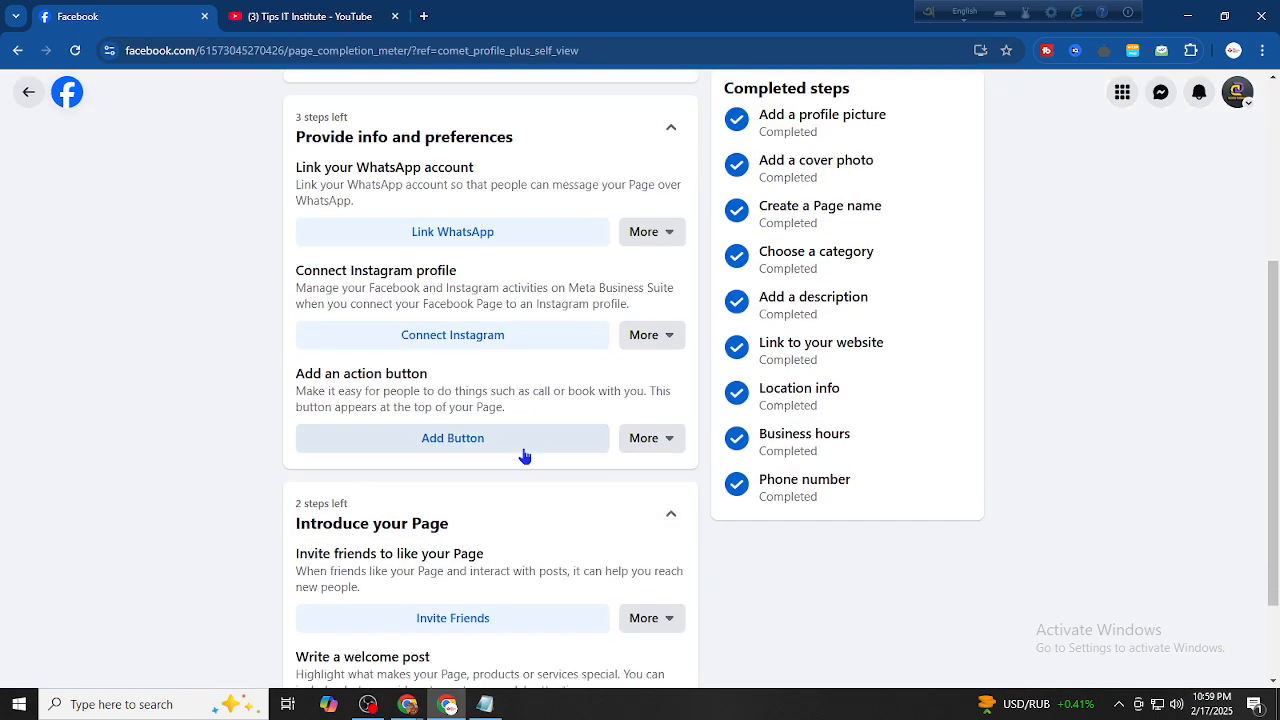
scroll(471, 380, "up", 3)
left_click(28, 95)
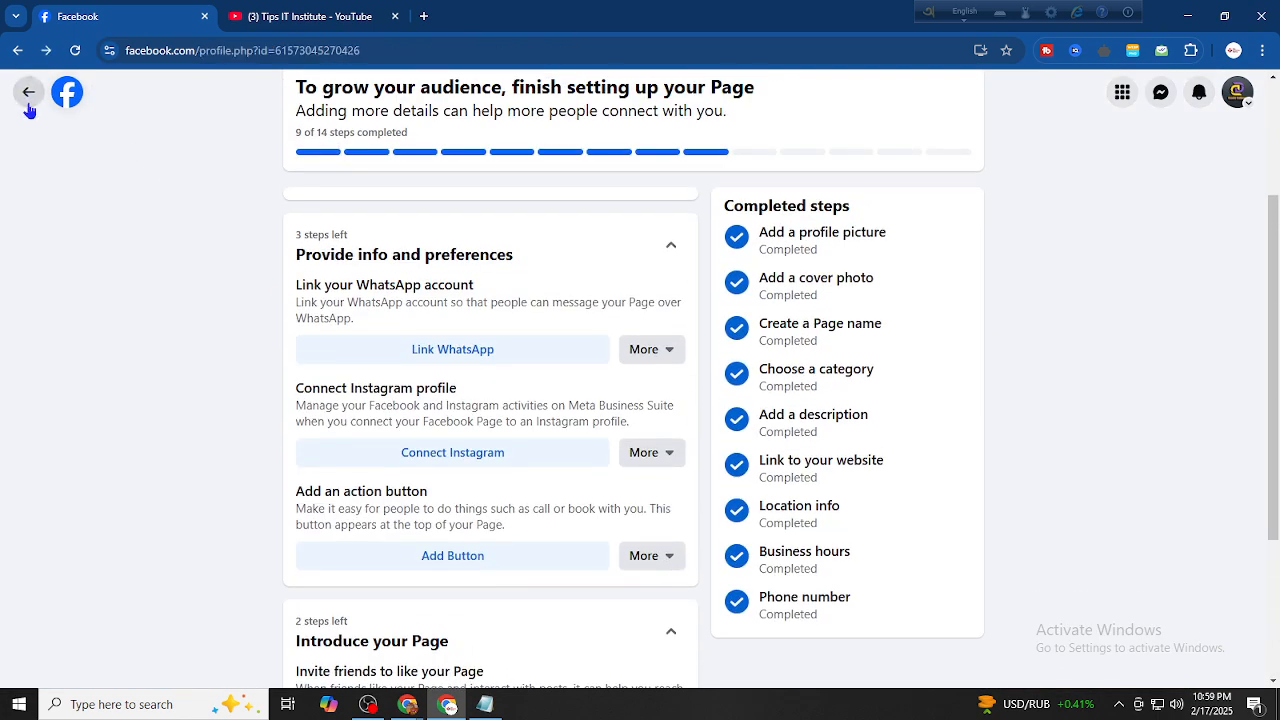
scroll(814, 406, "up", 4)
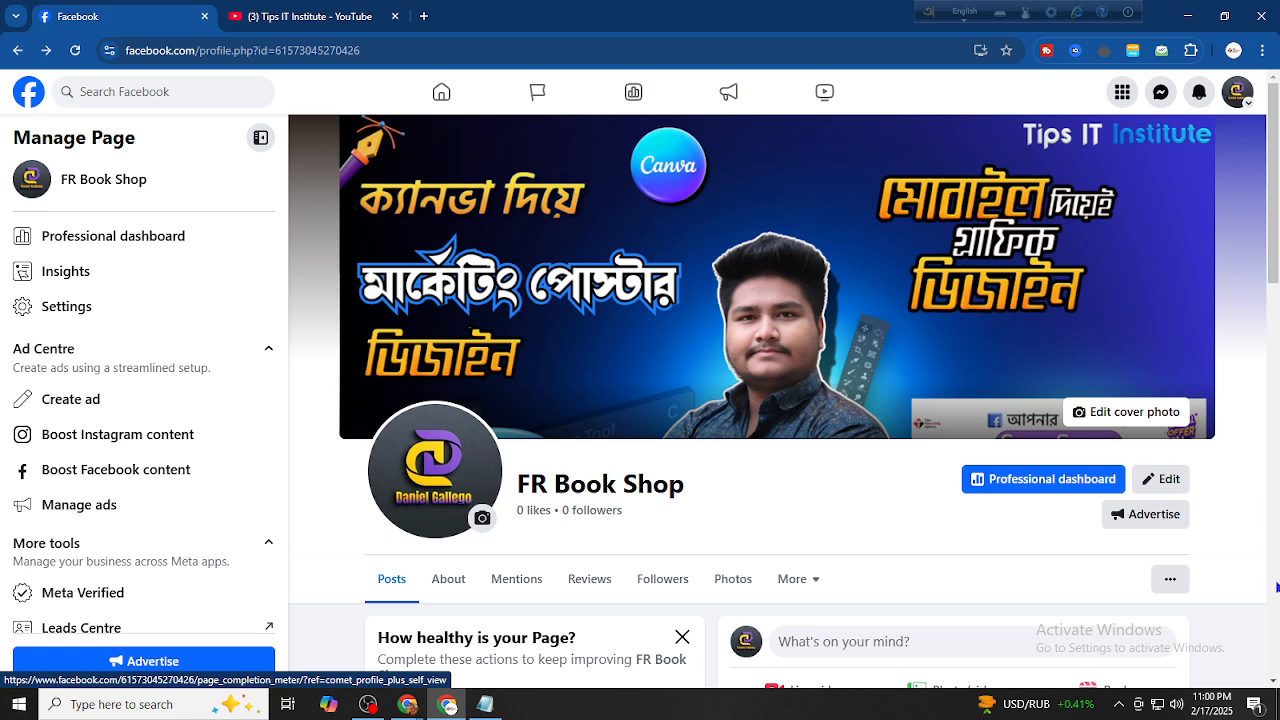
Start adding an action button to the FR Book Shop Page from its options menu
scroll(1260, 620, "down", 2)
left_click(1170, 341)
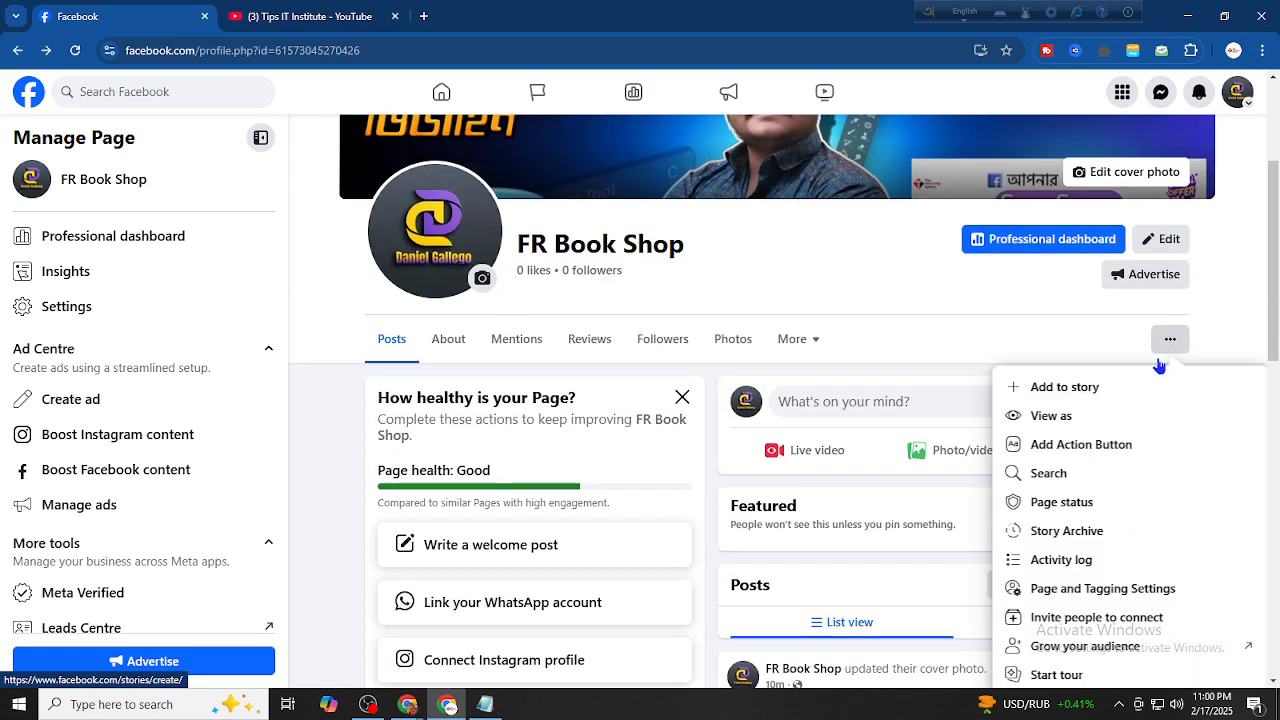
left_click(1020, 450)
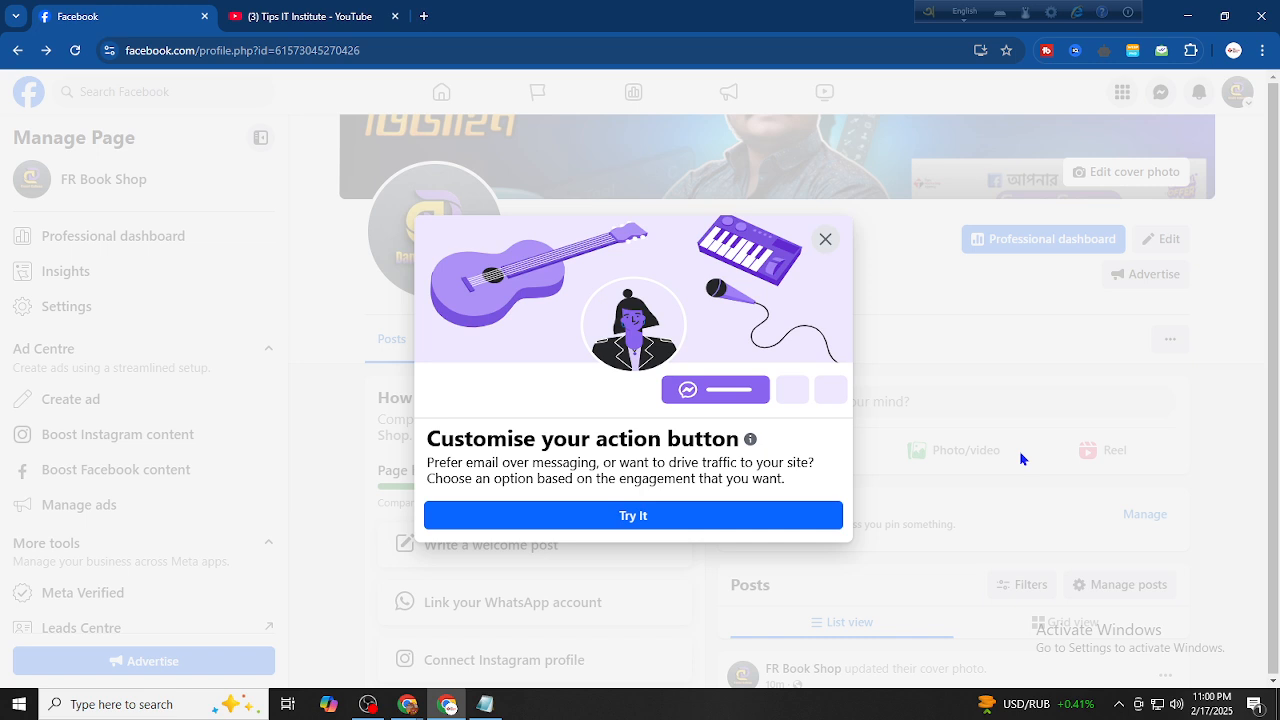
left_click(583, 516)
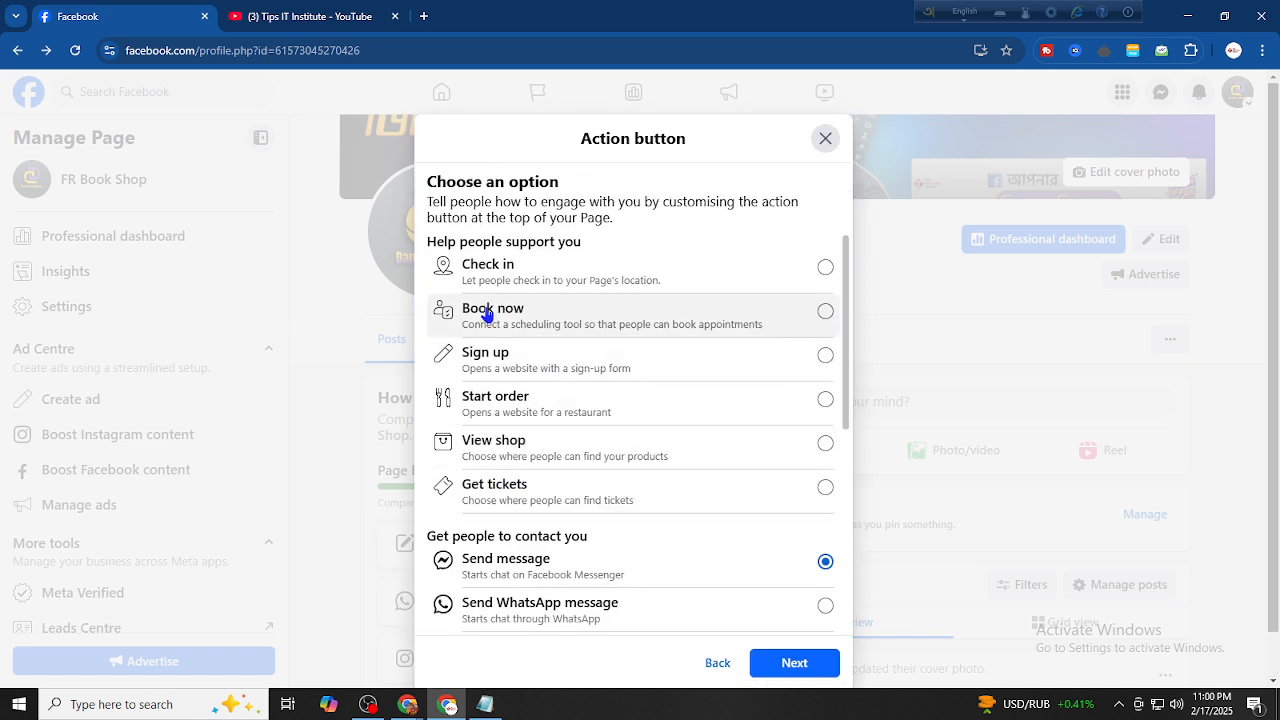
scroll(494, 316, "down", 2)
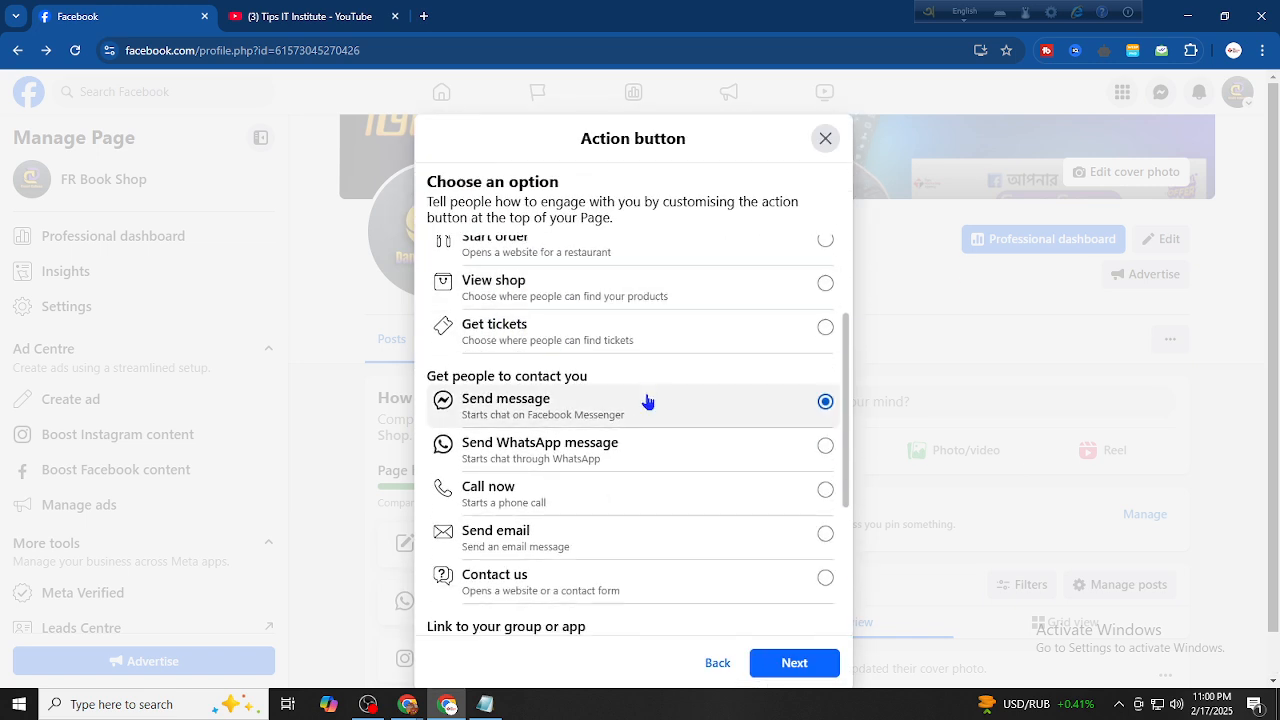
Try out the Call now, Contact us, Watch now and Visit group button types
left_click(700, 494)
scroll(690, 508, "down", 2)
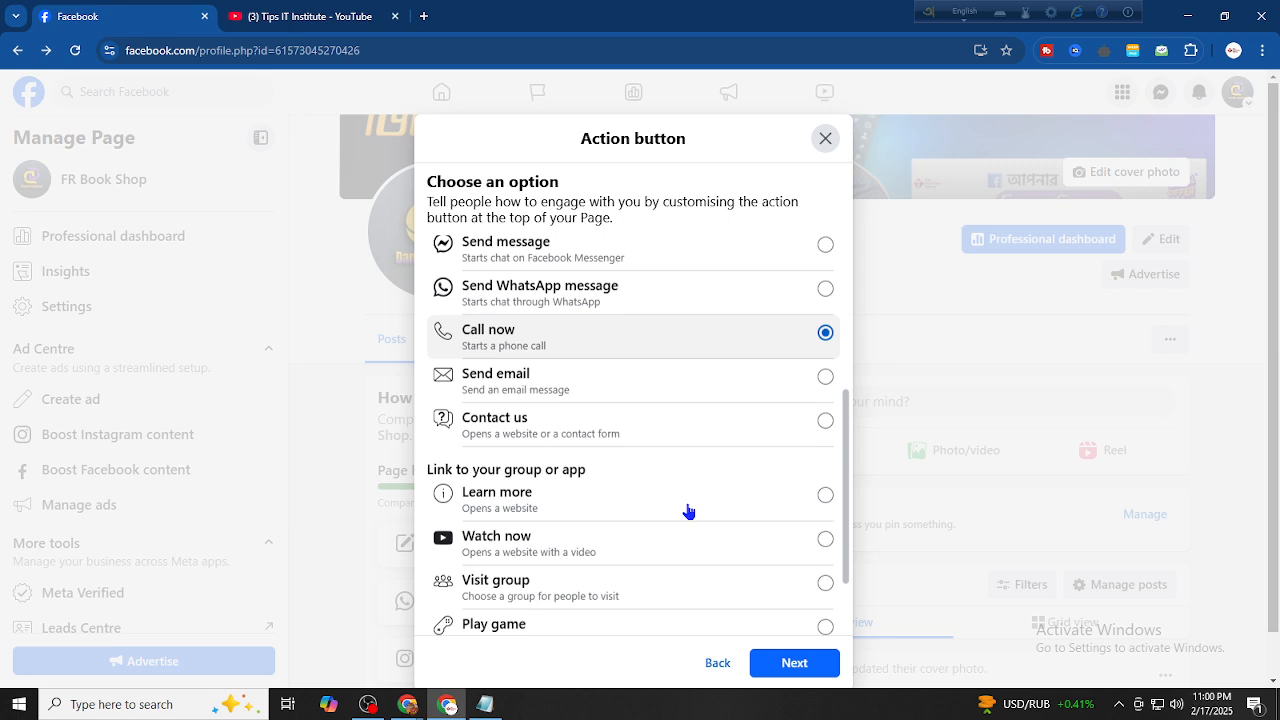
left_click(570, 443)
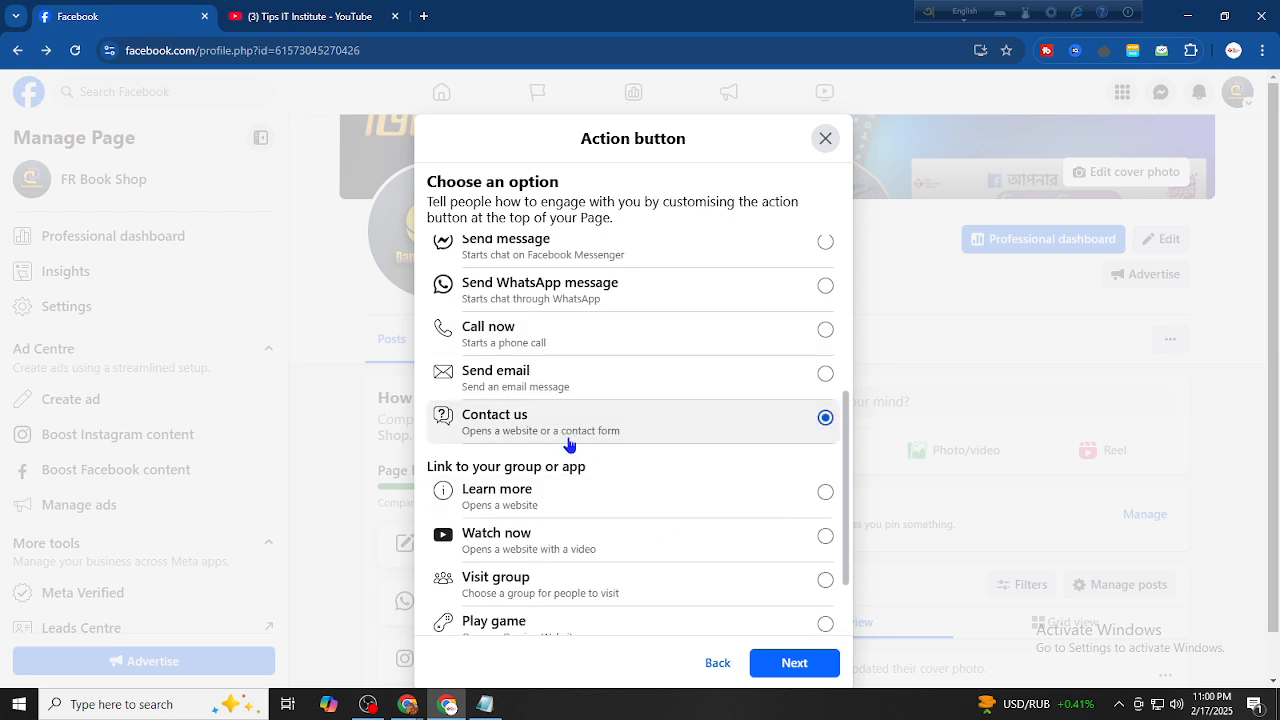
left_click(525, 558)
scroll(525, 555, "down", 2)
left_click(535, 490)
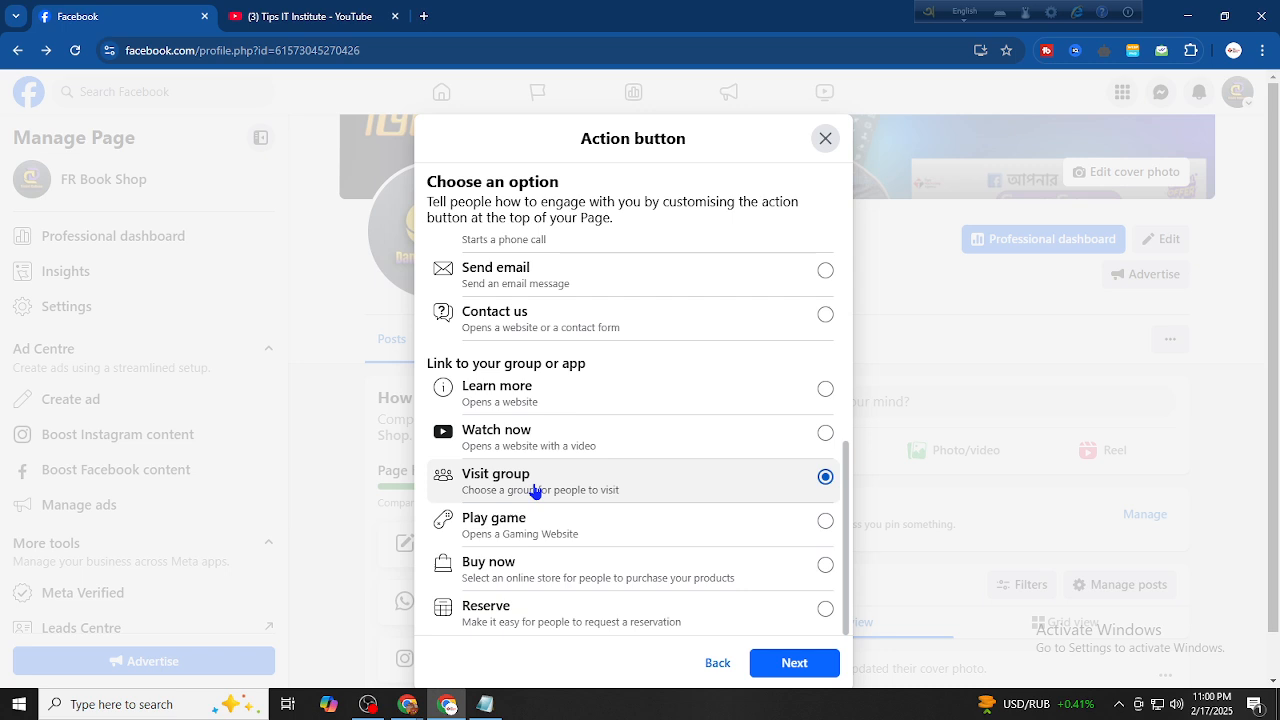
Select Send message as the action button and save it
scroll(746, 517, "up", 2)
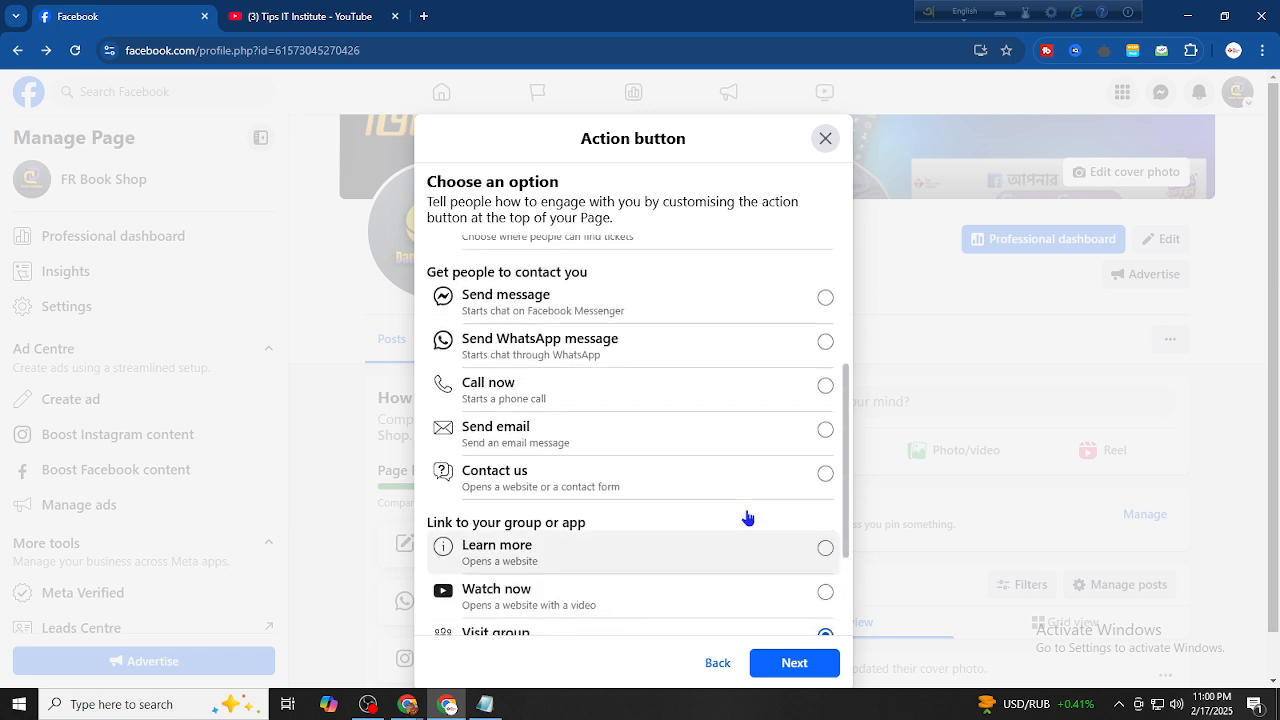
left_click(628, 310)
left_click(792, 663)
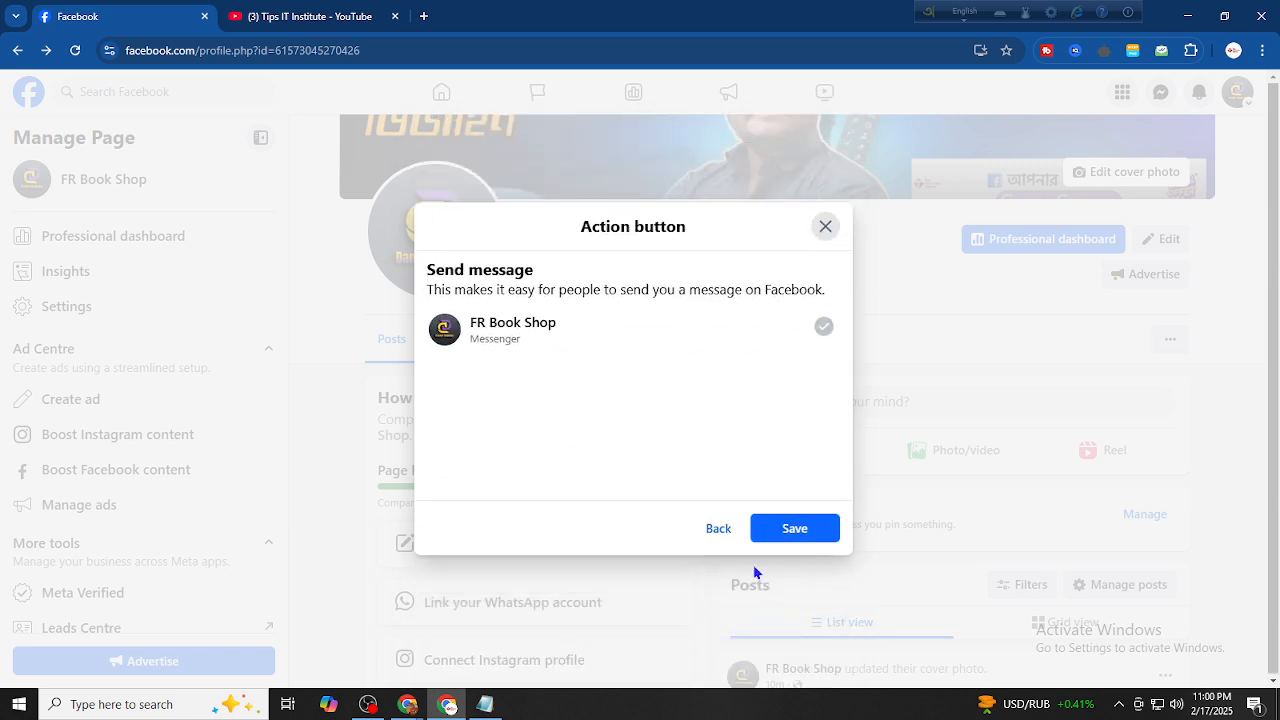
left_click(797, 527)
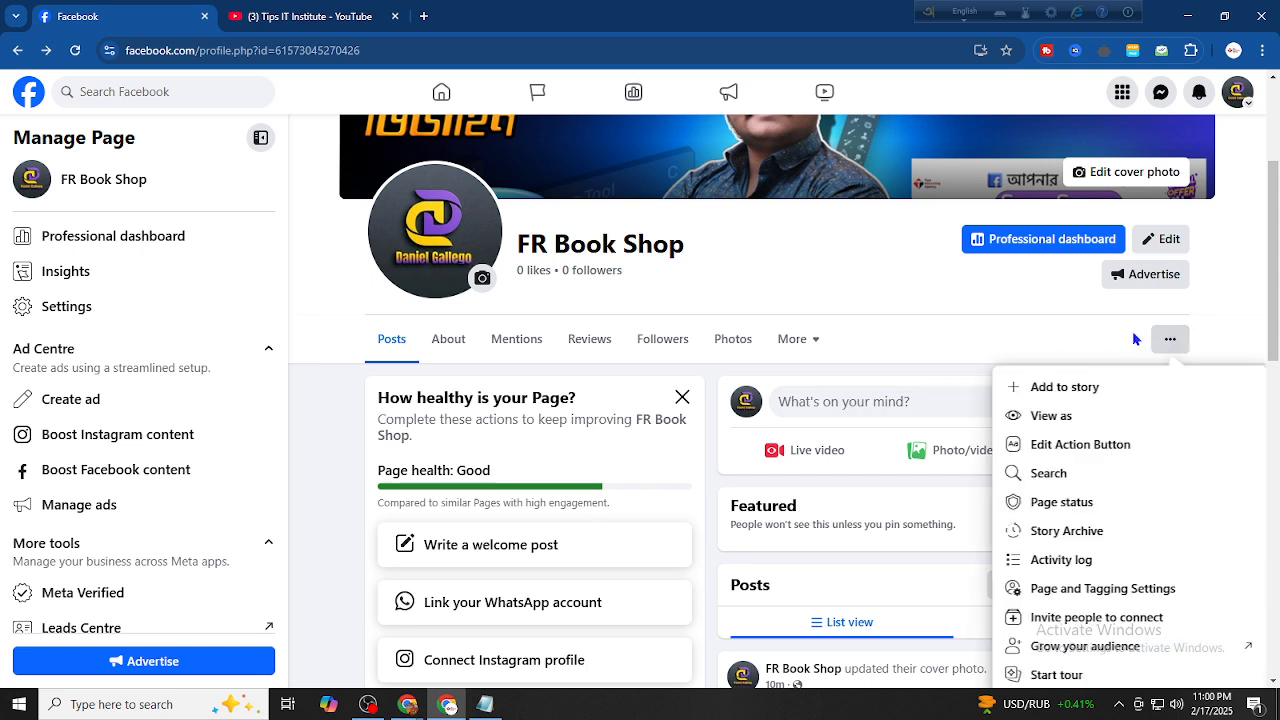
Reopen the action button settings to review them, then close without changes
left_click(1160, 341)
left_click(1048, 450)
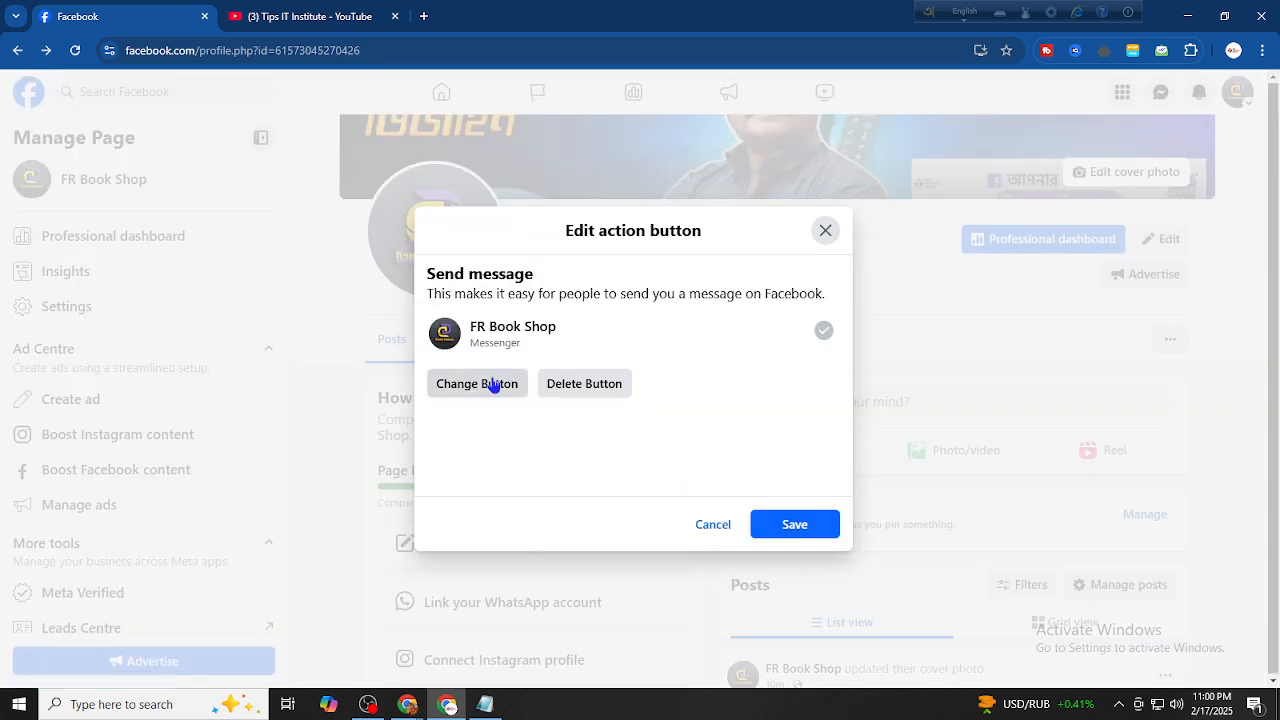
left_click(825, 231)
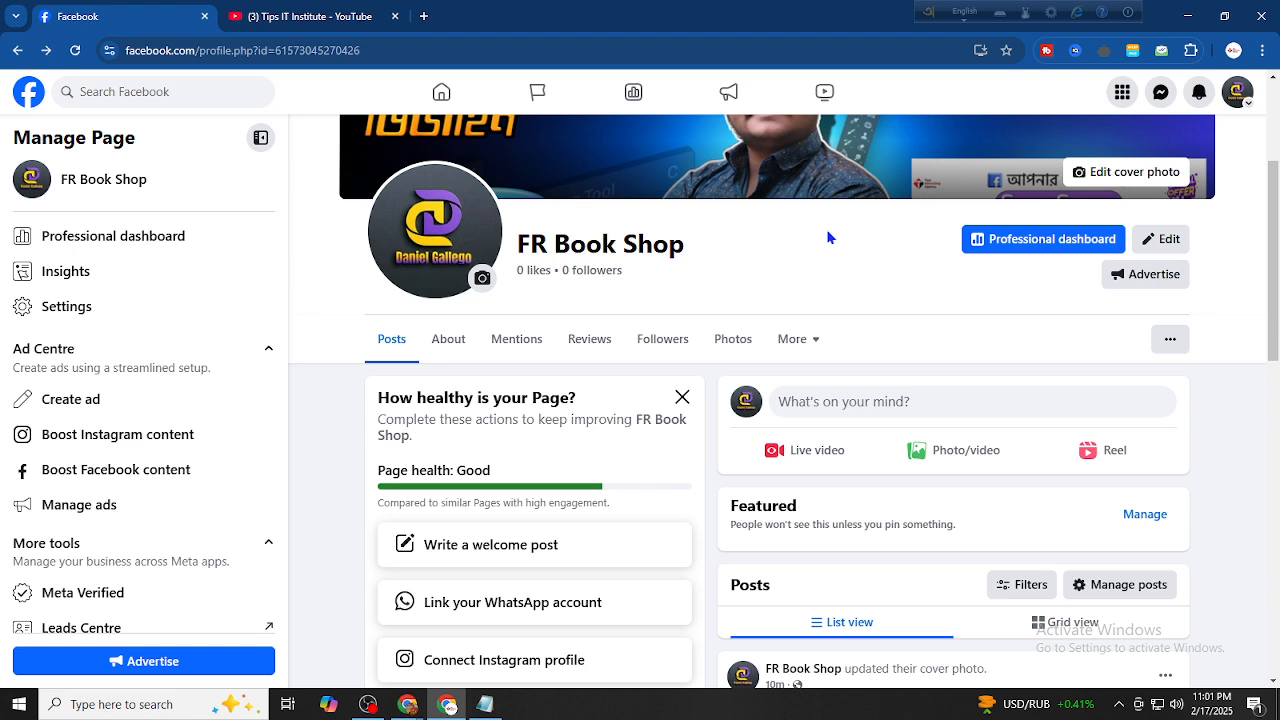
Start a new FR Book Shop post and choose to add a photo
scroll(826, 238, "down", 1)
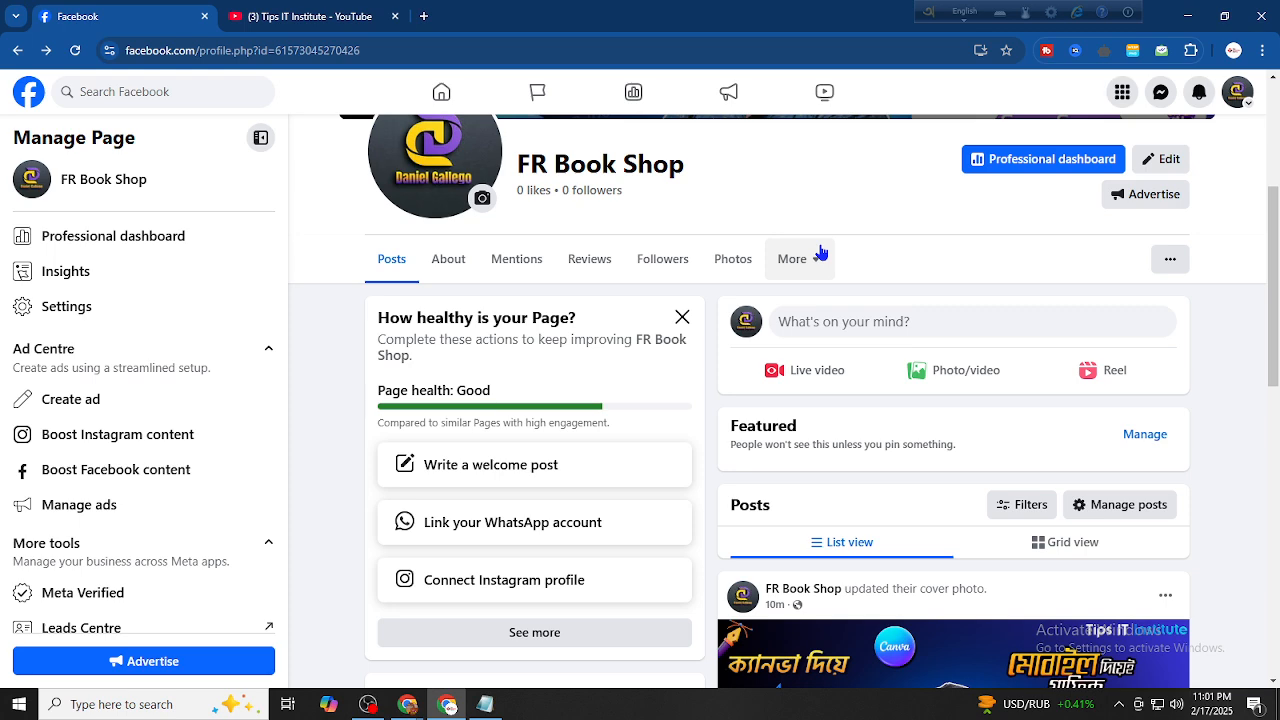
scroll(1150, 320, "up", 2)
scroll(1100, 390, "down", 3)
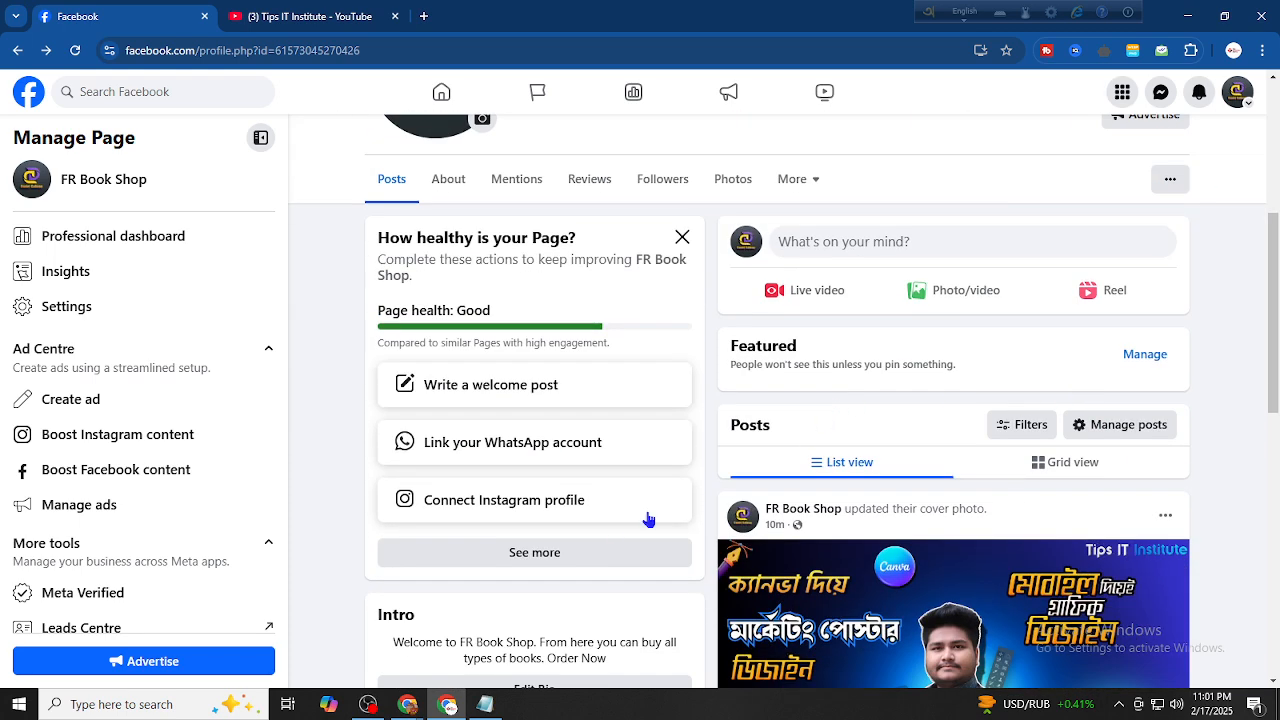
left_click(870, 253)
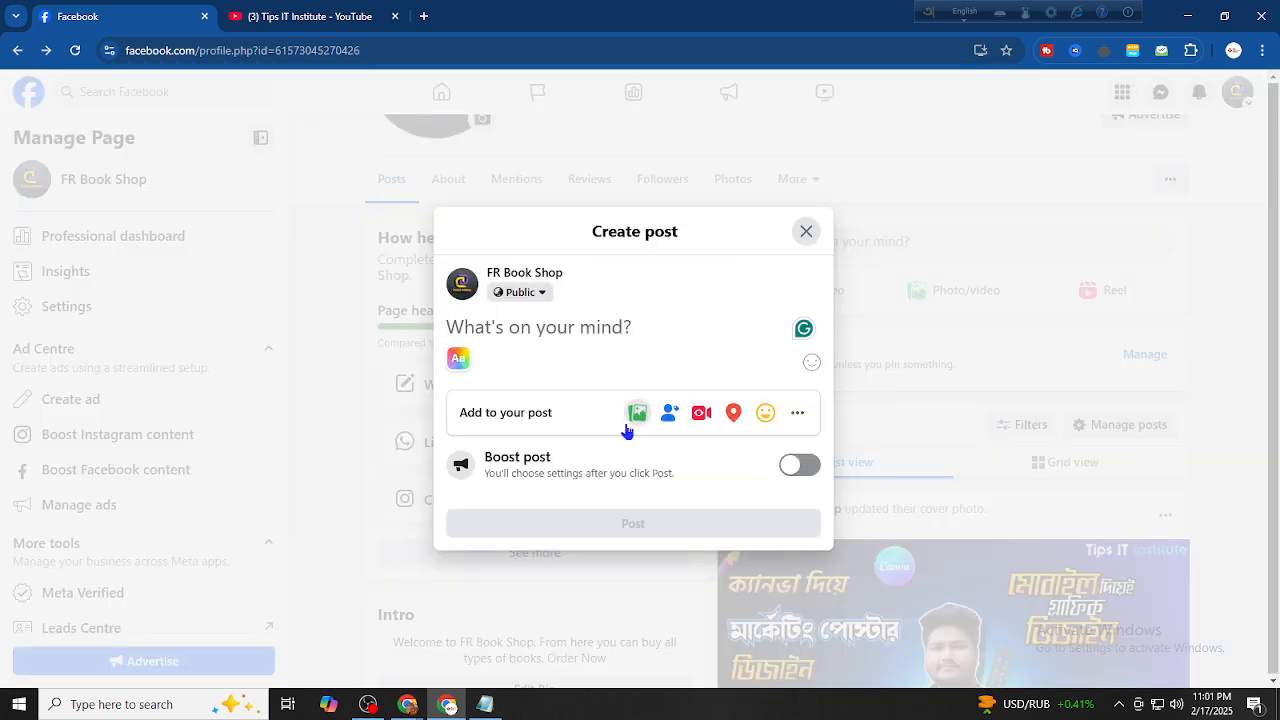
left_click(637, 413)
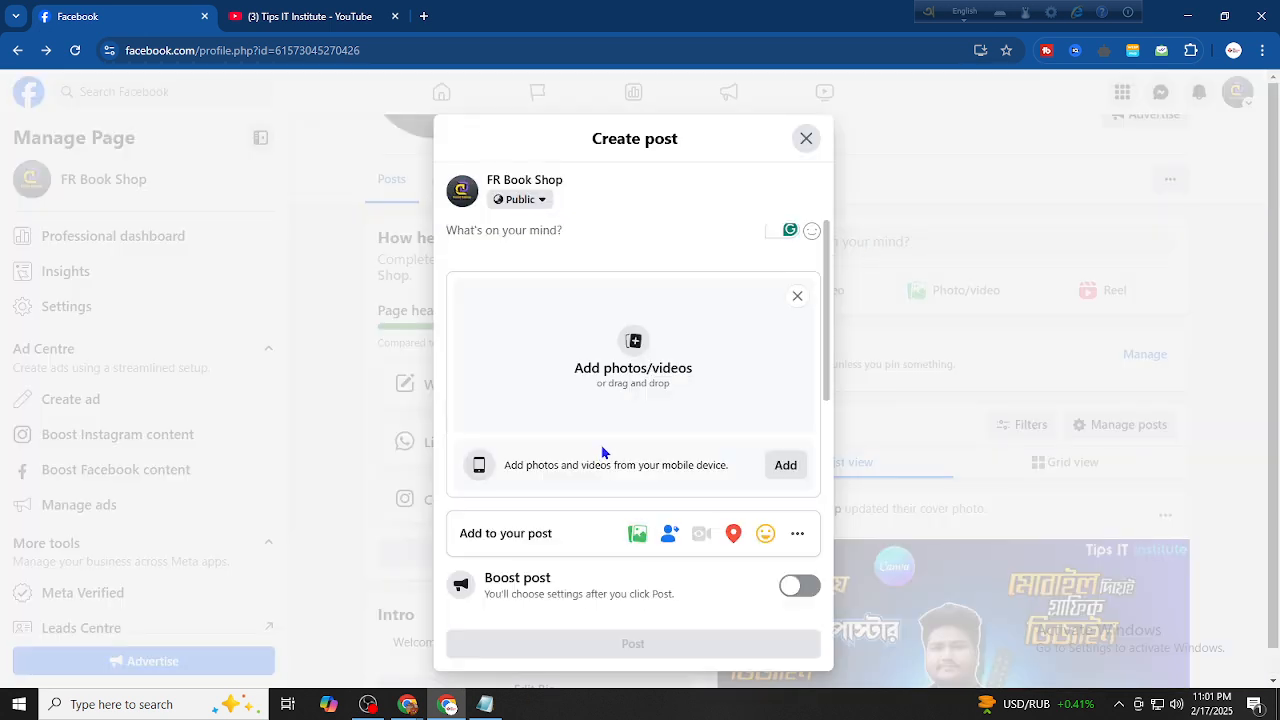
Attach the Black Wall Logo Design Mockup image from the computer to the post
left_click(693, 289)
scroll(700, 330, "down", 10)
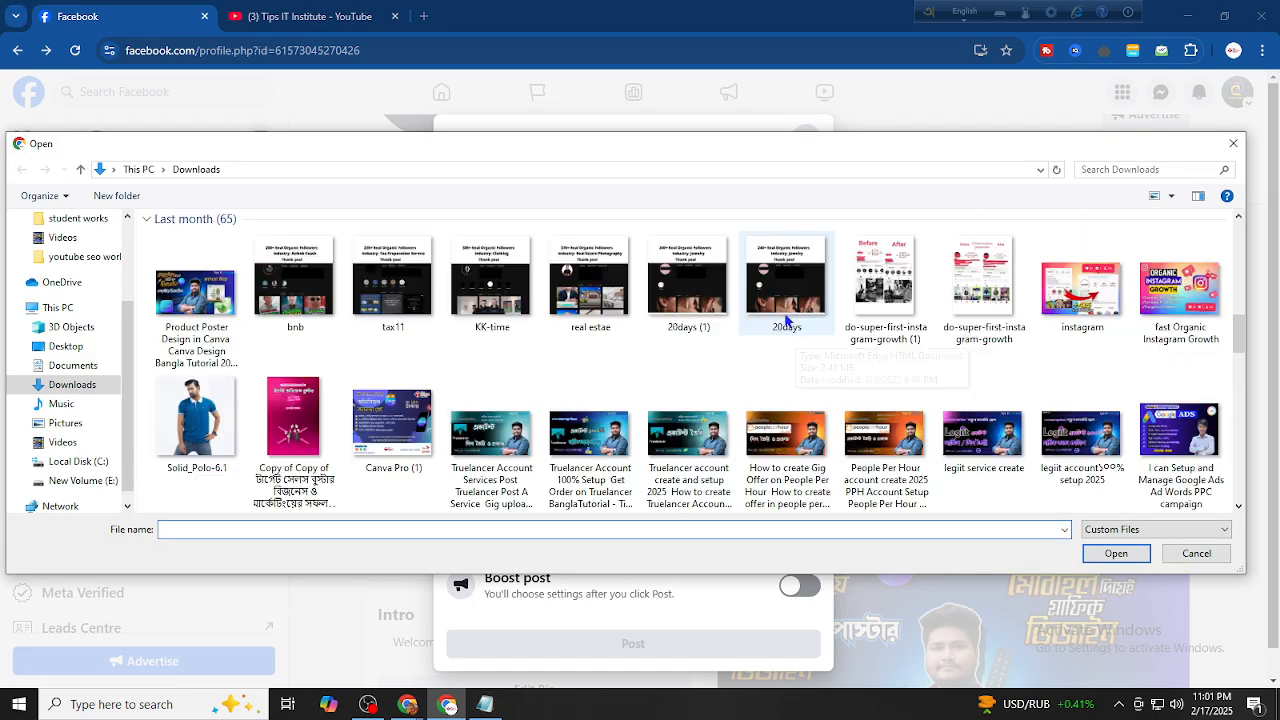
scroll(787, 320, "down", 5)
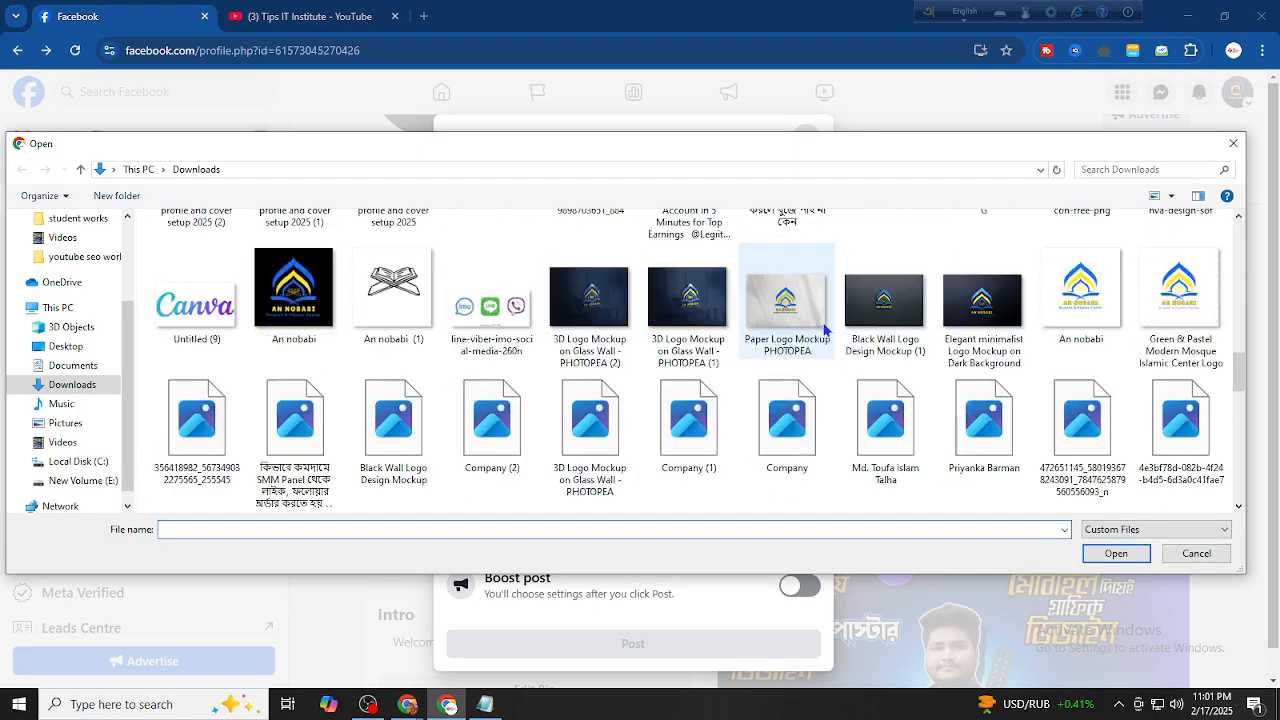
left_click(390, 430)
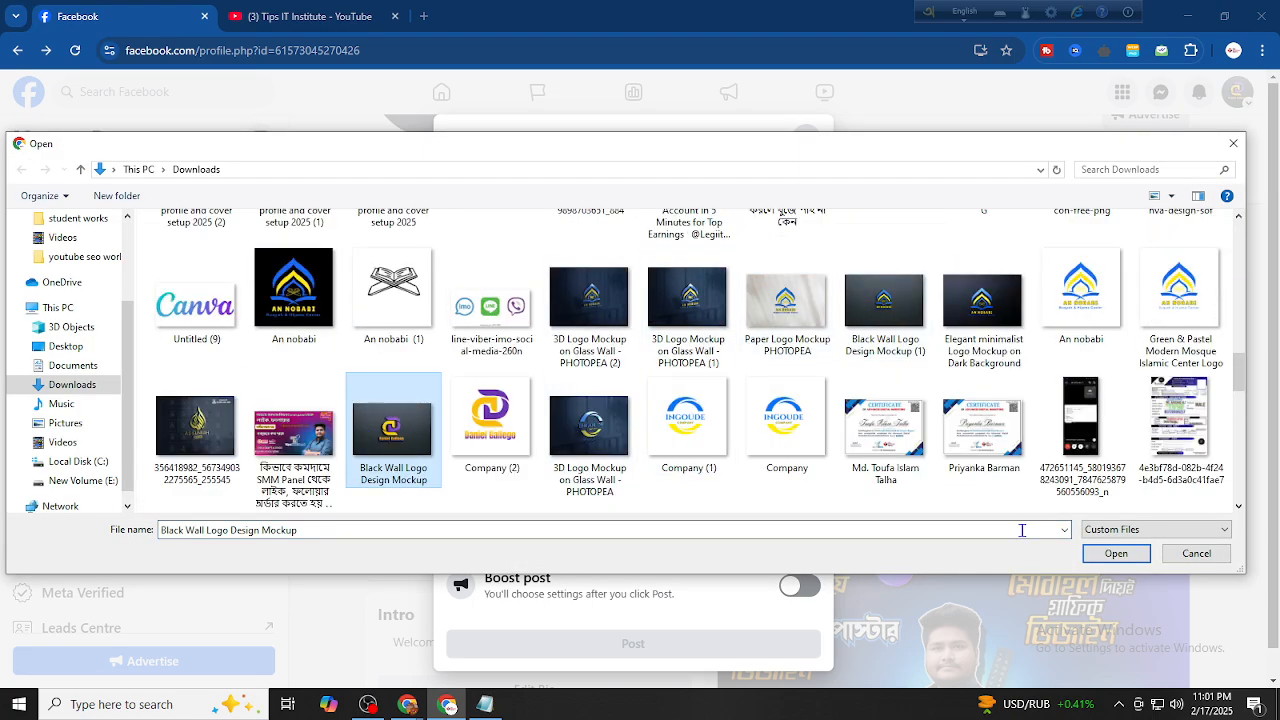
left_click(1115, 555)
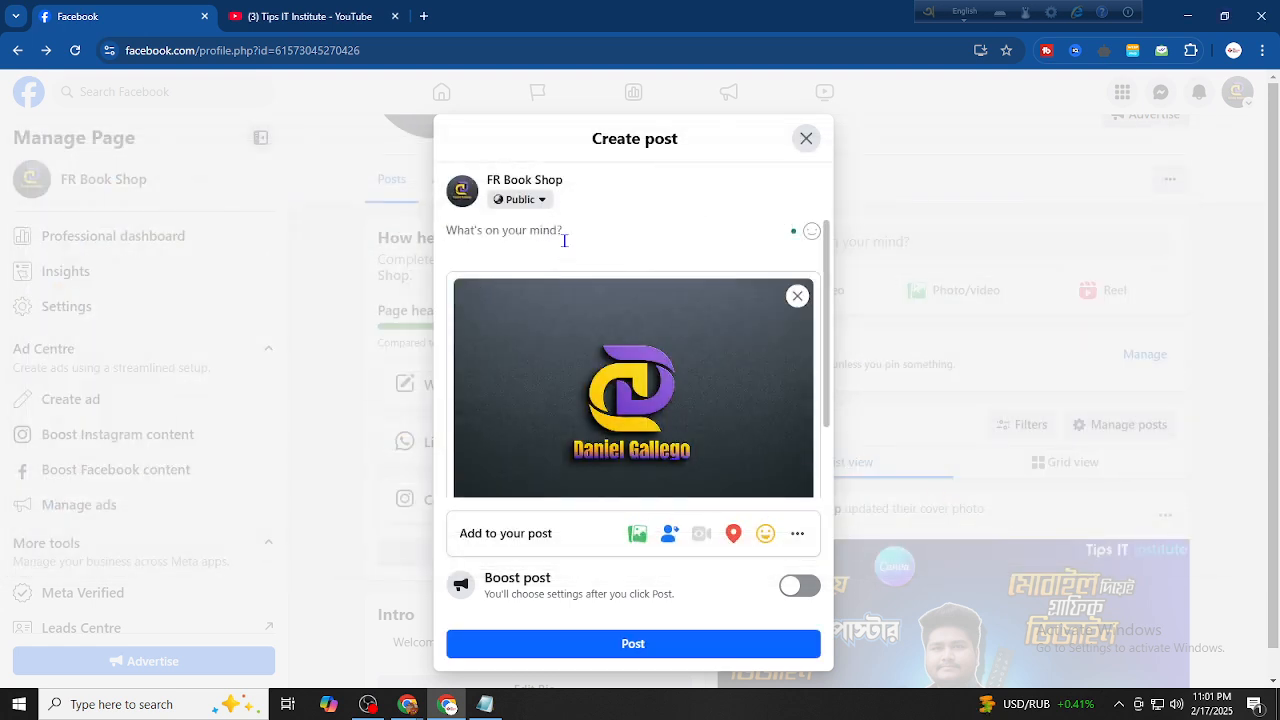
Write "welcome to our FR Book Shop. Follow us now", mentioning the FR Book Shop Page
type("welcome to our")
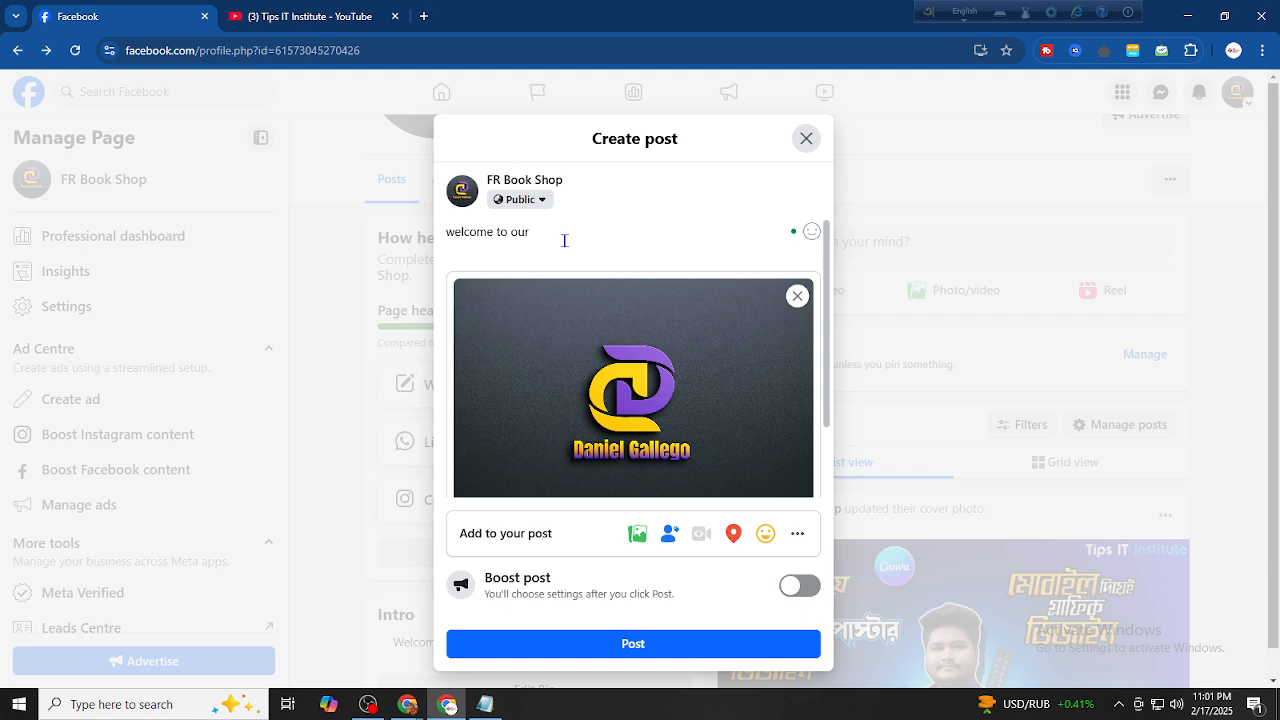
type(" @")
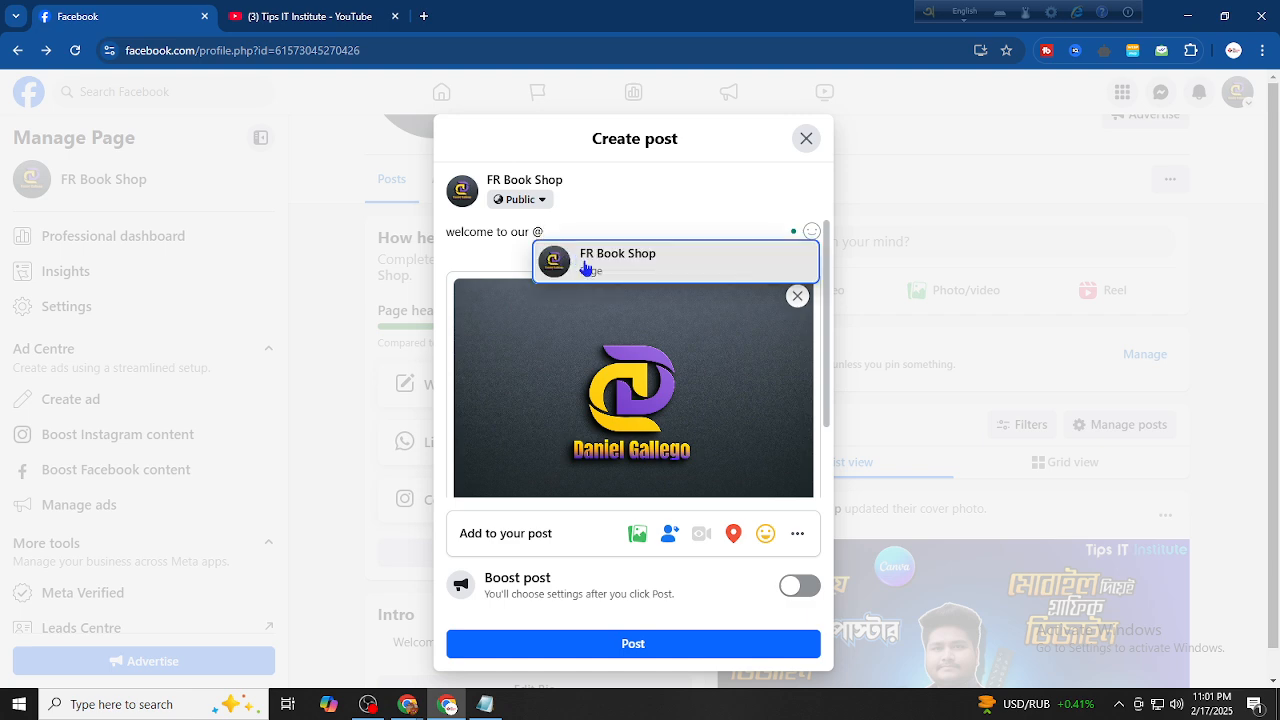
left_click(586, 265)
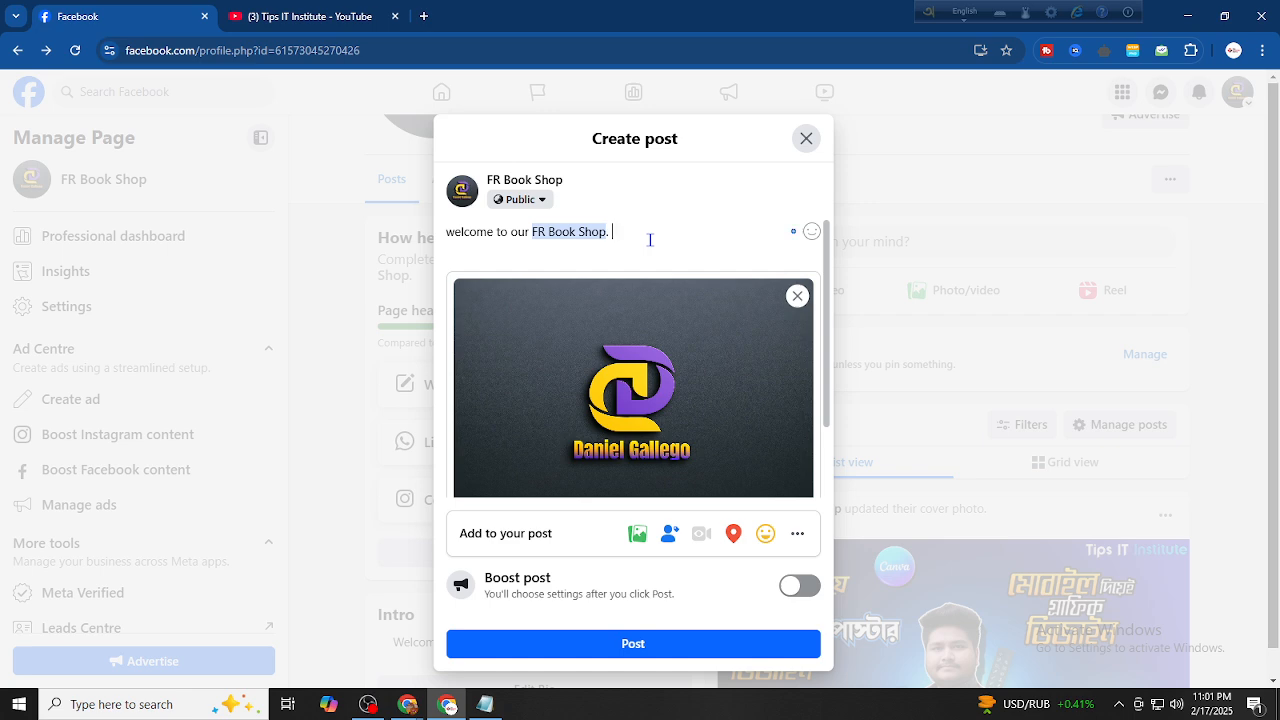
type(". Joi")
type("Follo")
type("w")
type(" us now")
Add #rfbookshop #bookshop on a new line and publish the post
key("Return")
key("Return")
type("#")
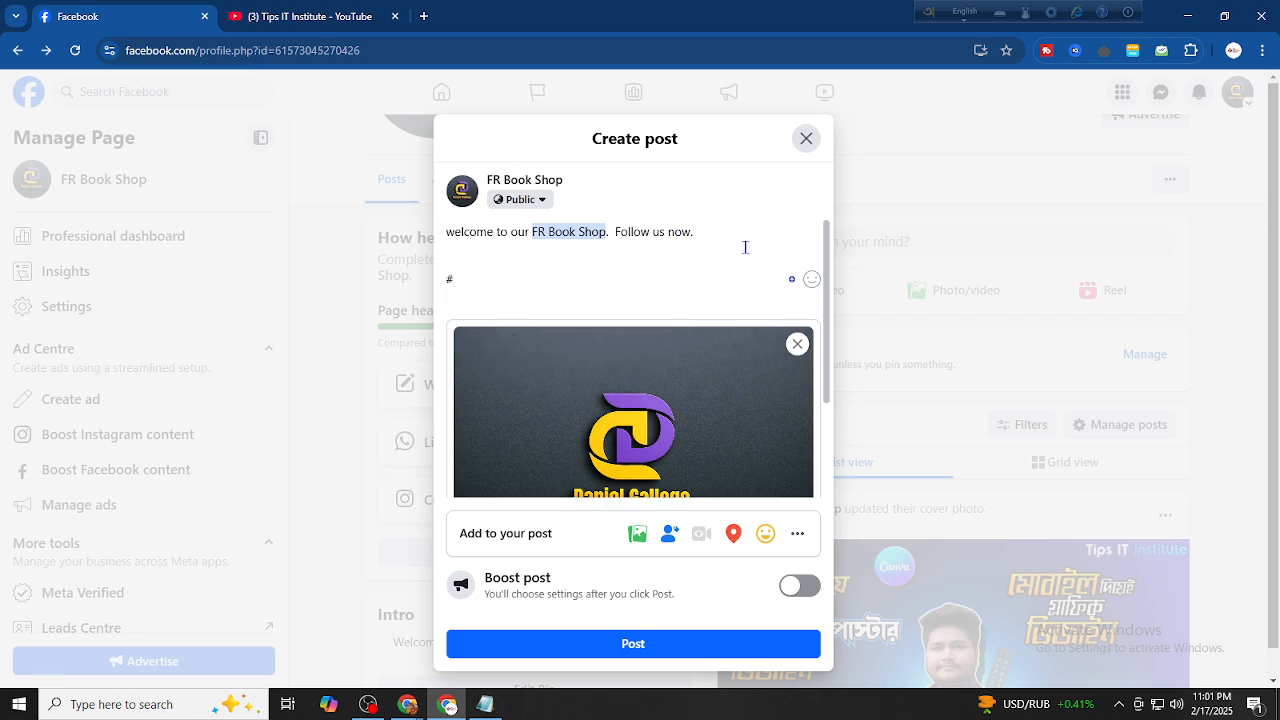
type("feboo")
key("BackSpace")
key("BackSpace")
key("BackSpace")
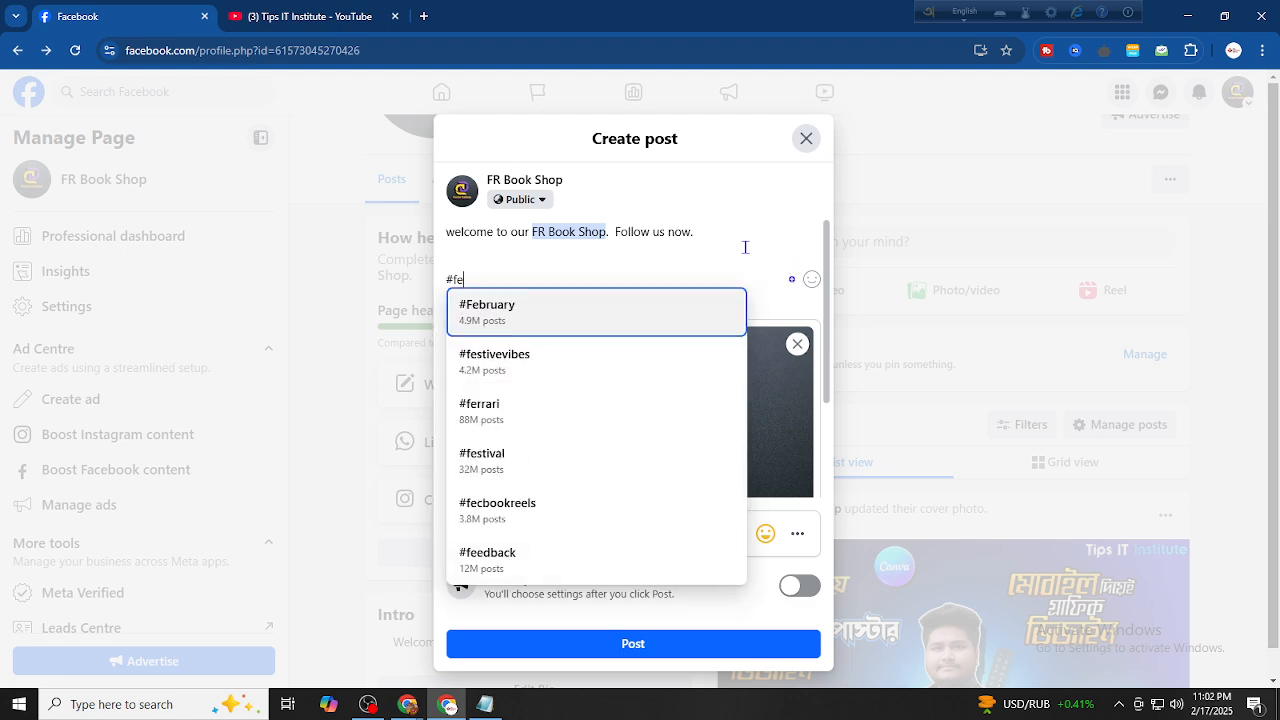
key("BackSpace")
key("BackSpace")
type("rfbookshop")
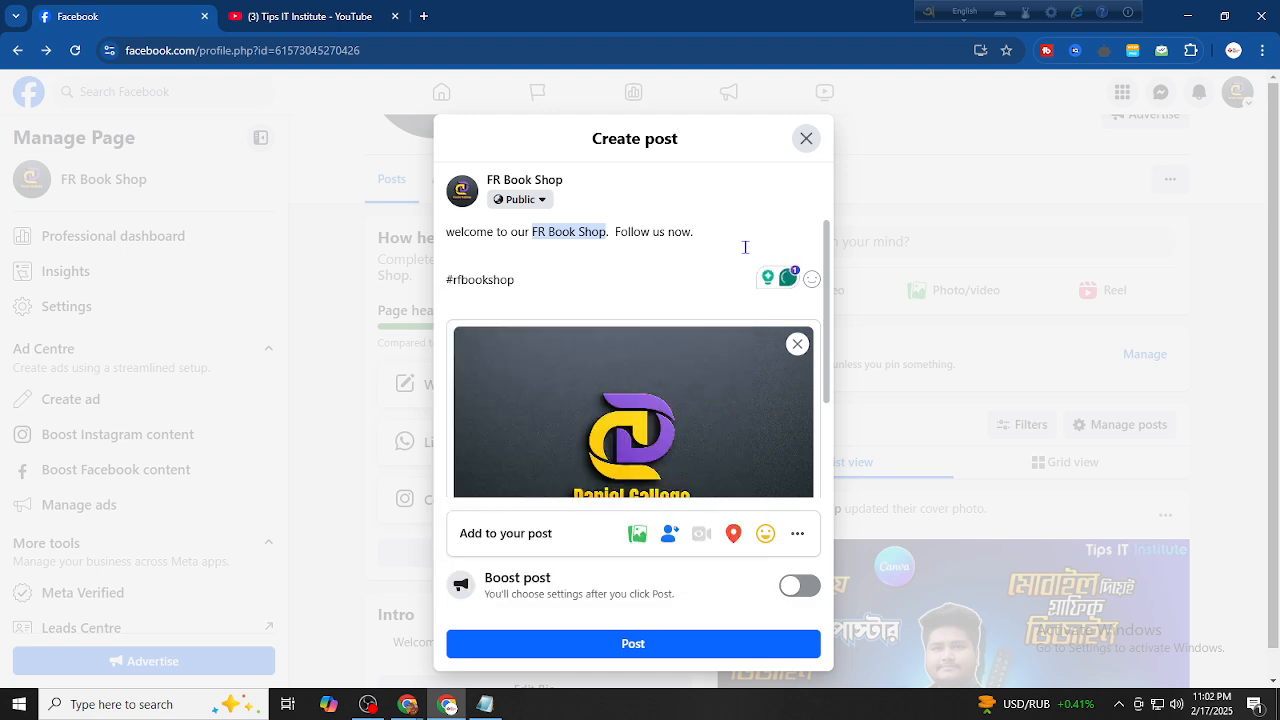
type(" #booksho")
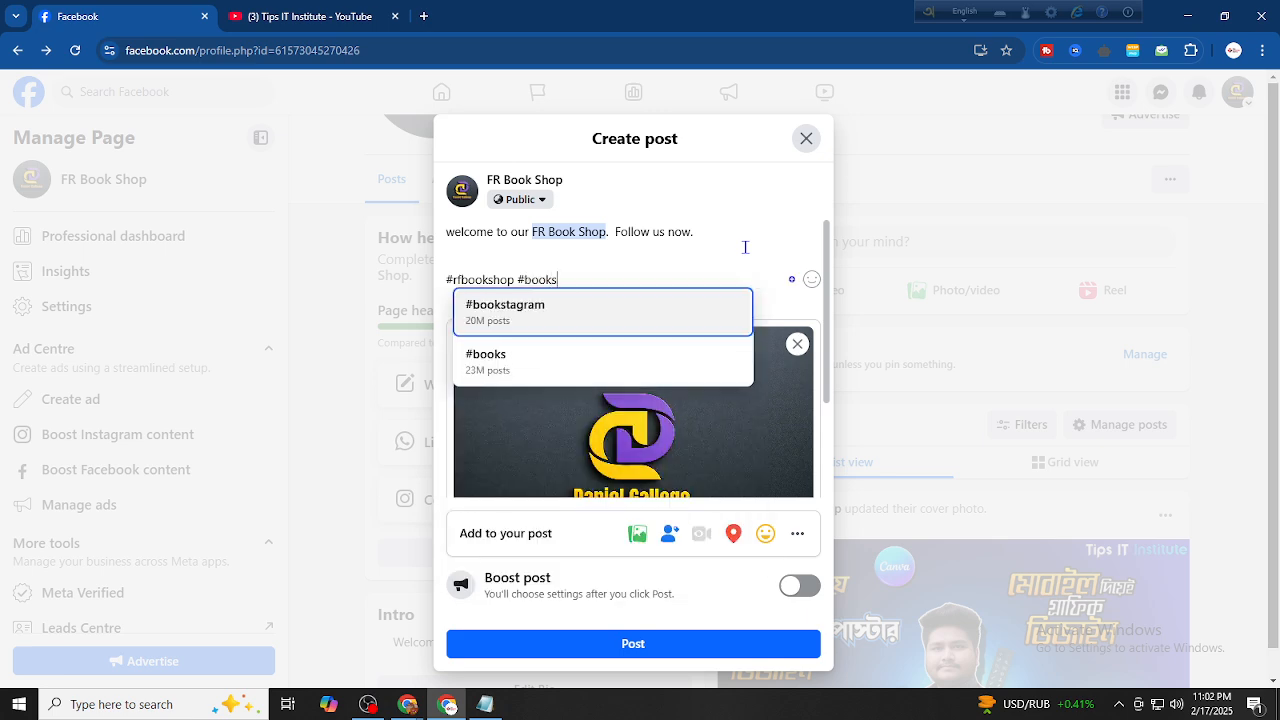
type("p")
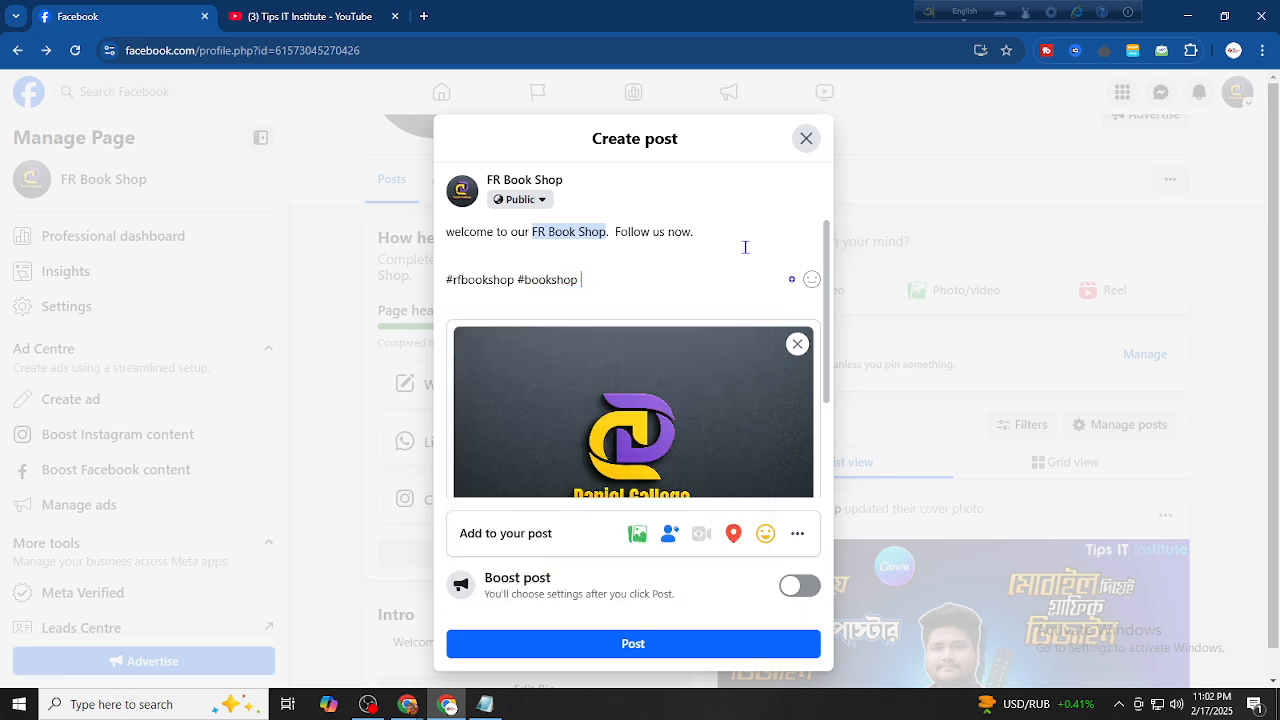
scroll(650, 450, "down", 1)
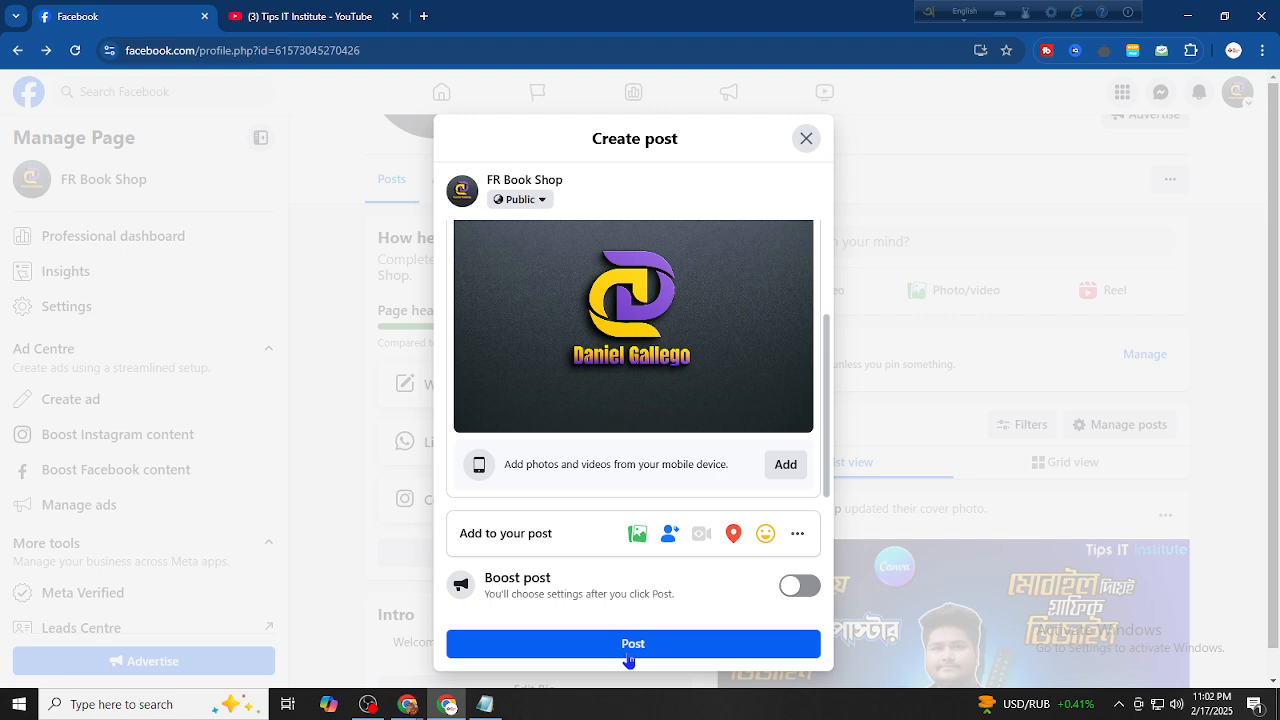
left_click(626, 646)
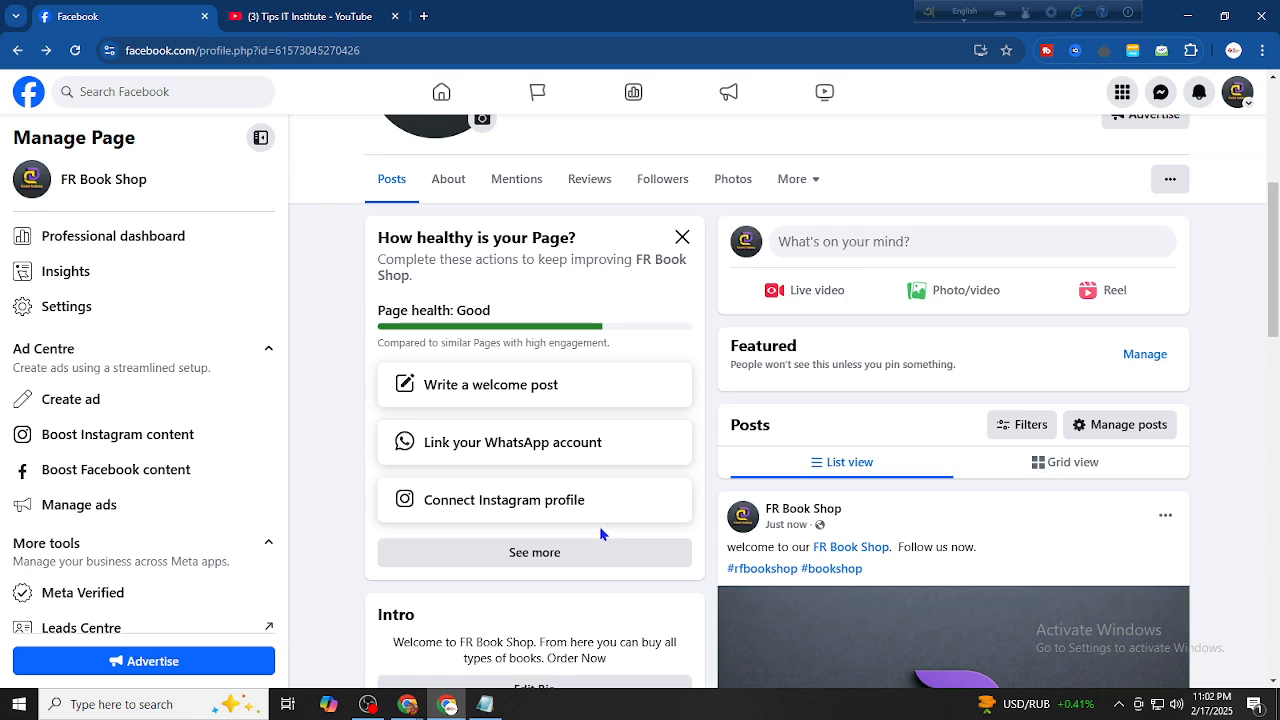
Scroll through the FR Book Shop Page to check the new post and Intro details
scroll(599, 535, "up", 4)
scroll(521, 364, "down", 2)
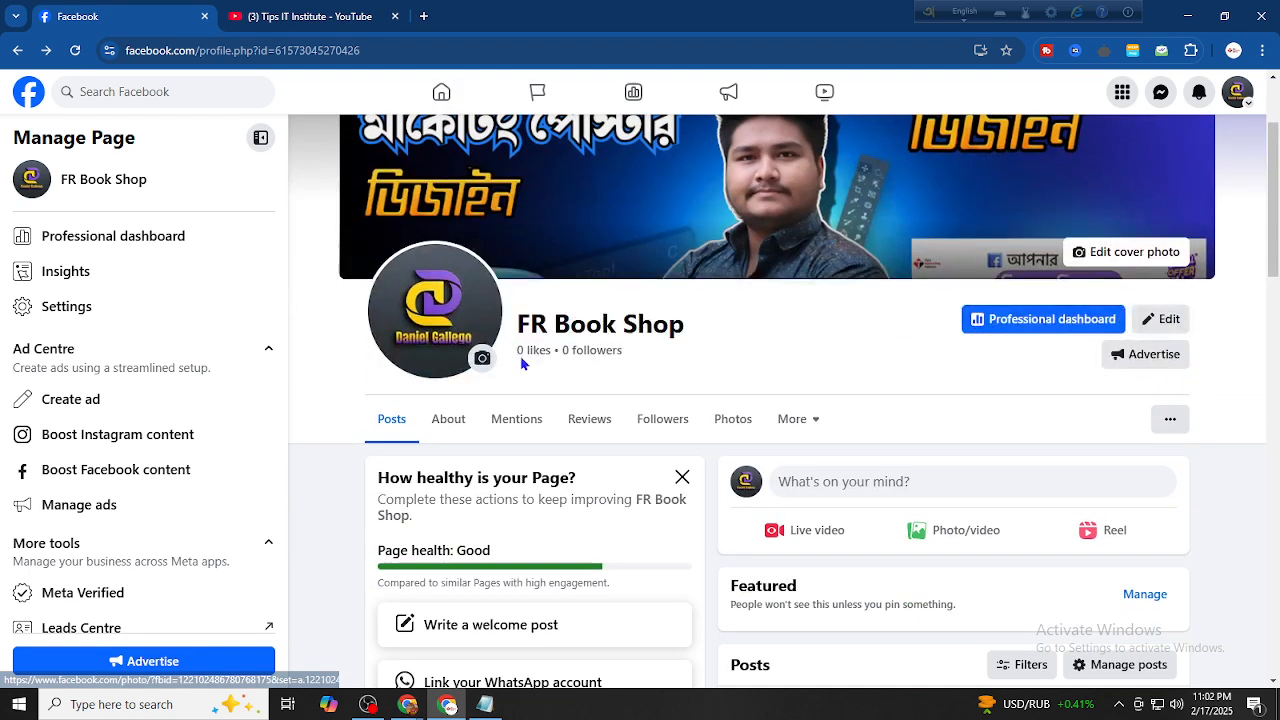
left_click_drag(516, 326, 688, 328)
scroll(450, 480, "down", 2)
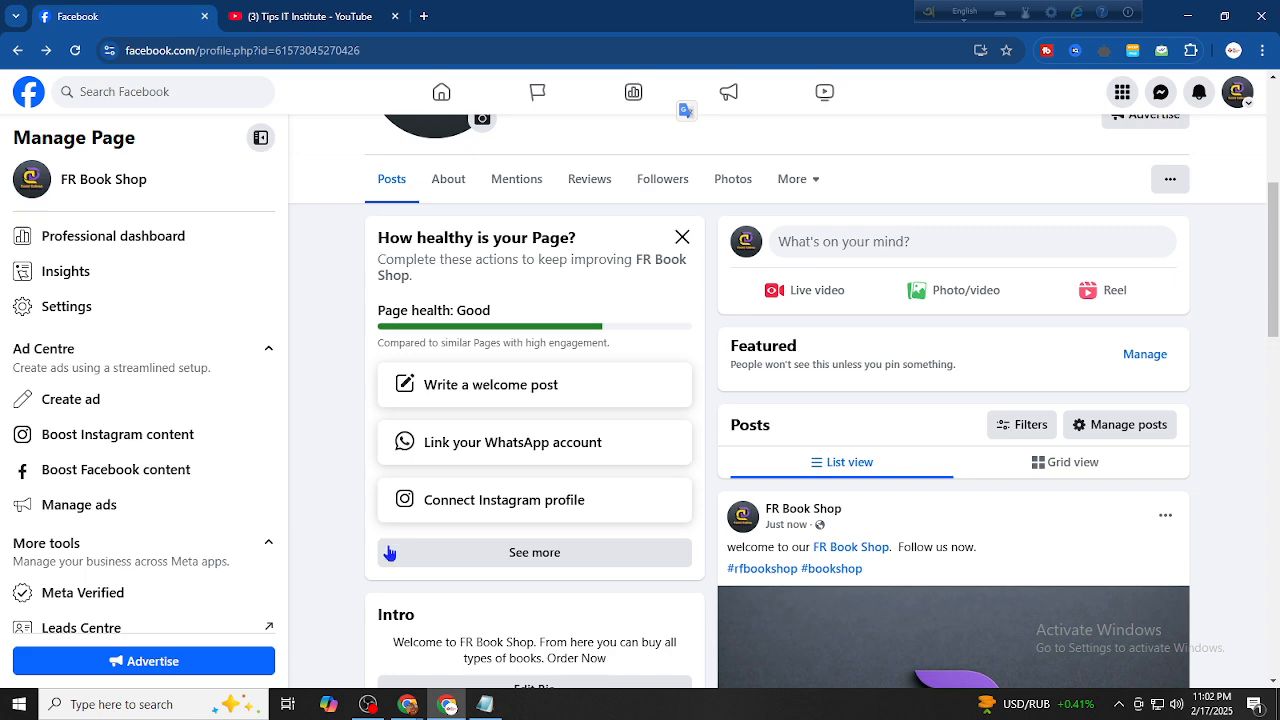
scroll(420, 540, "down", 2)
scroll(450, 533, "down", 1)
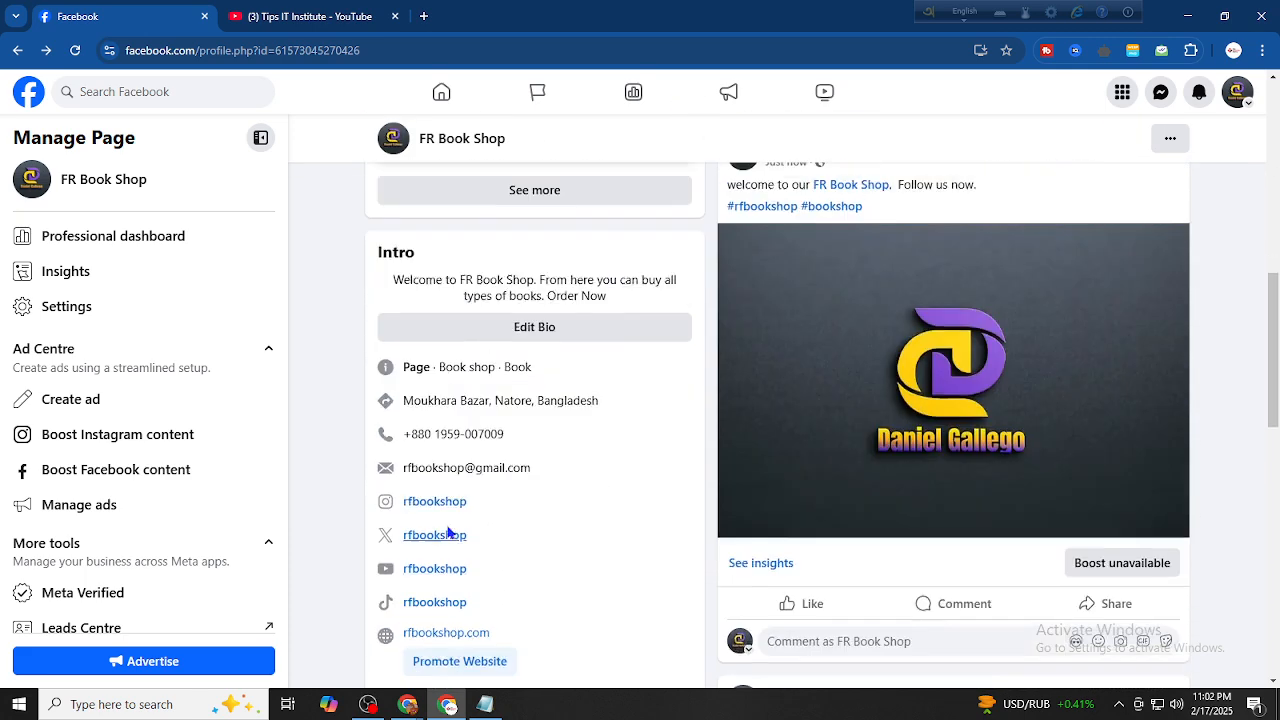
scroll(448, 533, "down", 1)
left_click_drag(403, 428, 510, 591)
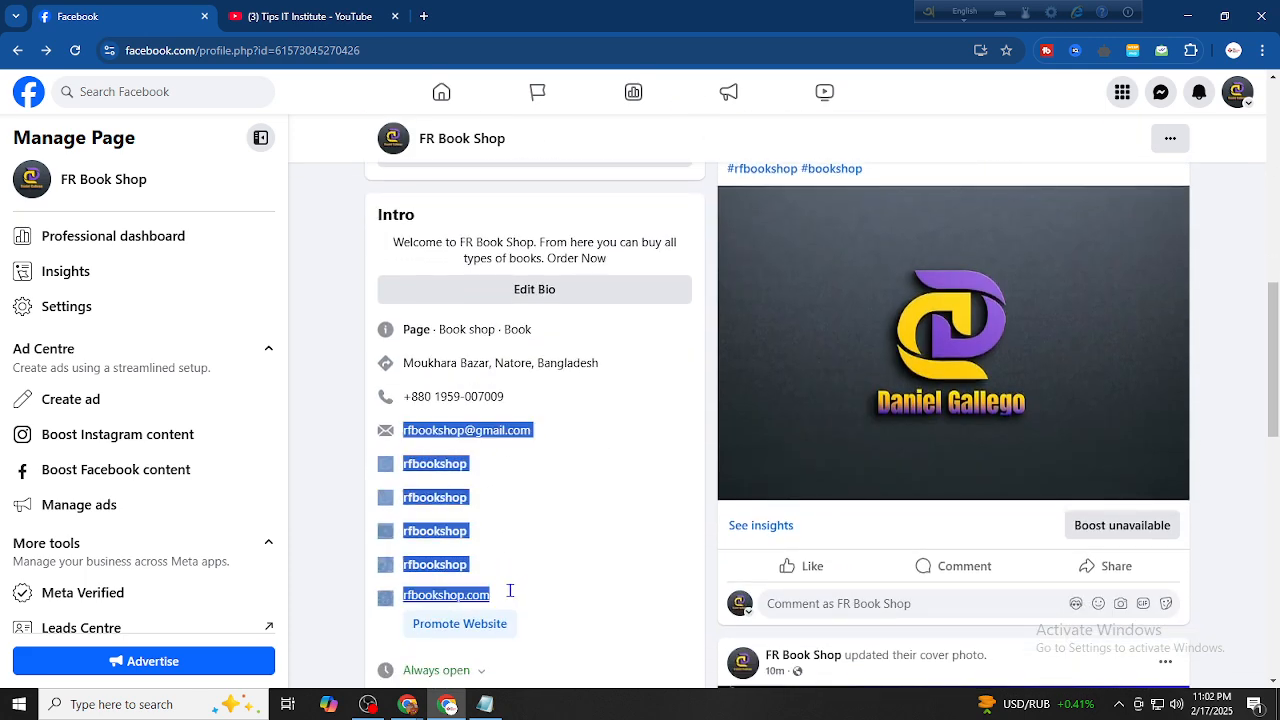
scroll(503, 654, "down", 2)
scroll(528, 477, "up", 3)
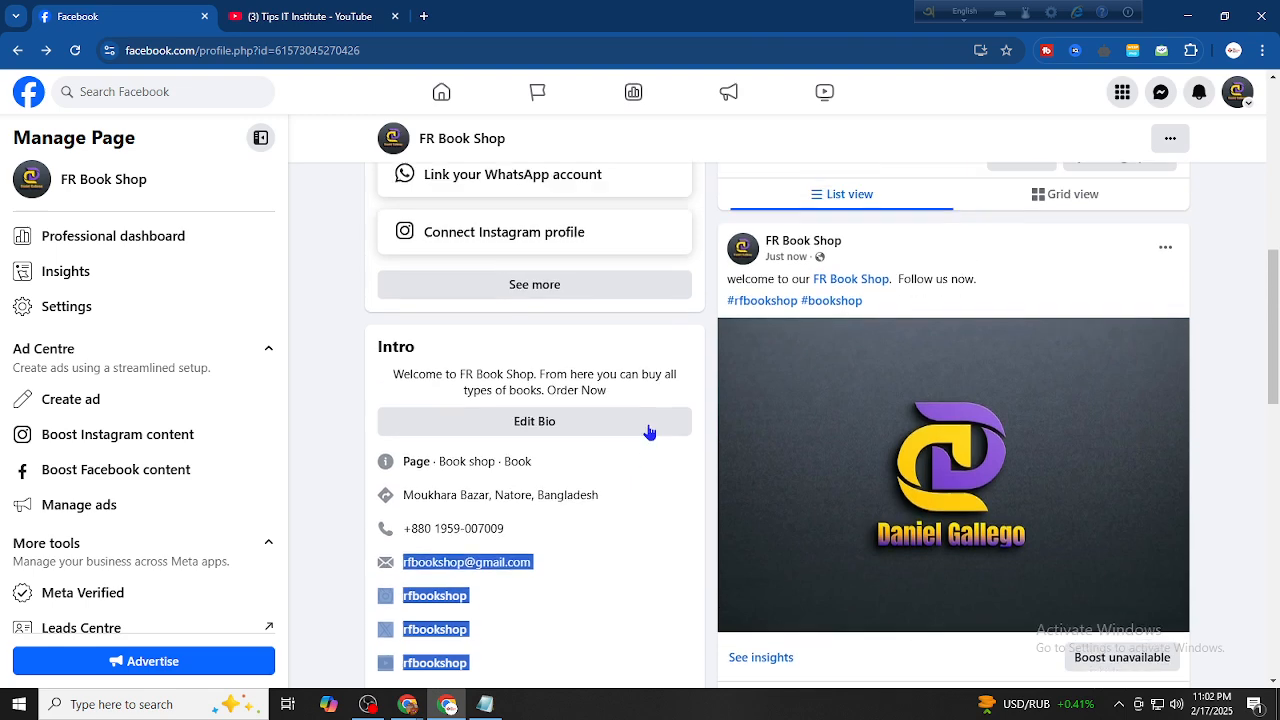
Highlight the Page name and #rfbookshop hashtag in the published post, then clear the selection
left_click_drag(809, 307, 905, 308)
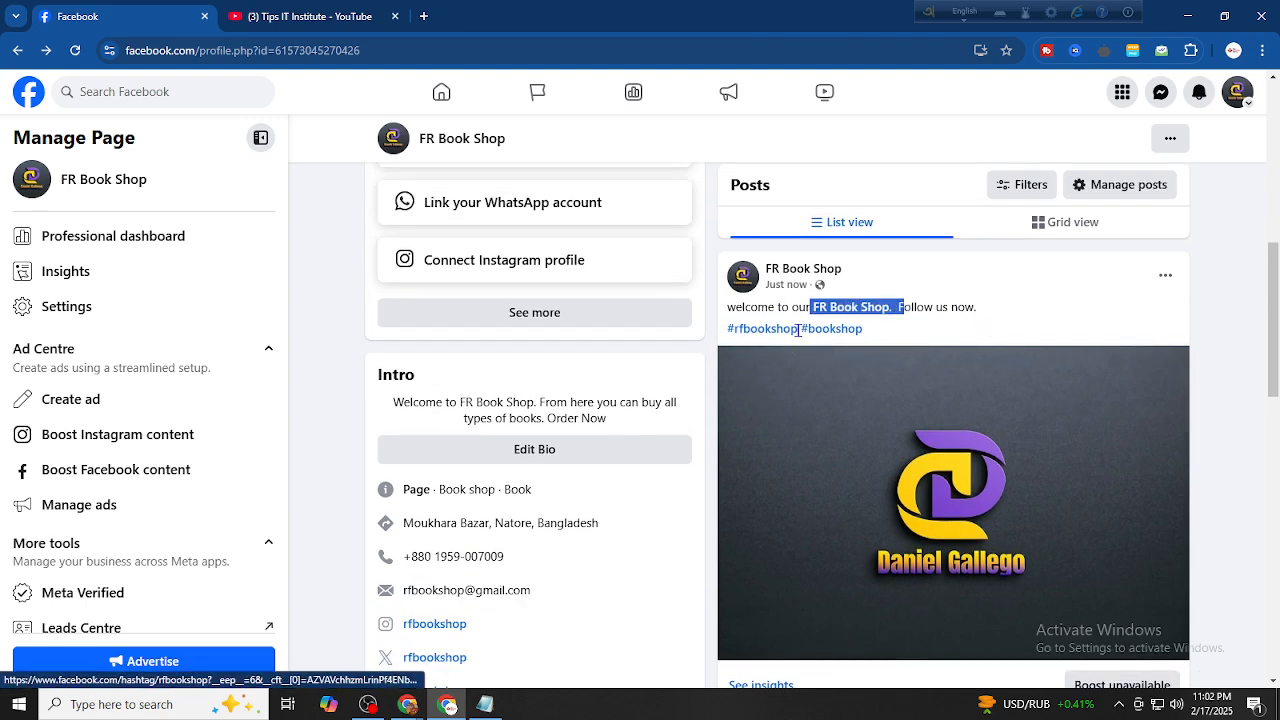
left_click_drag(798, 330, 724, 329)
left_click(1205, 373)
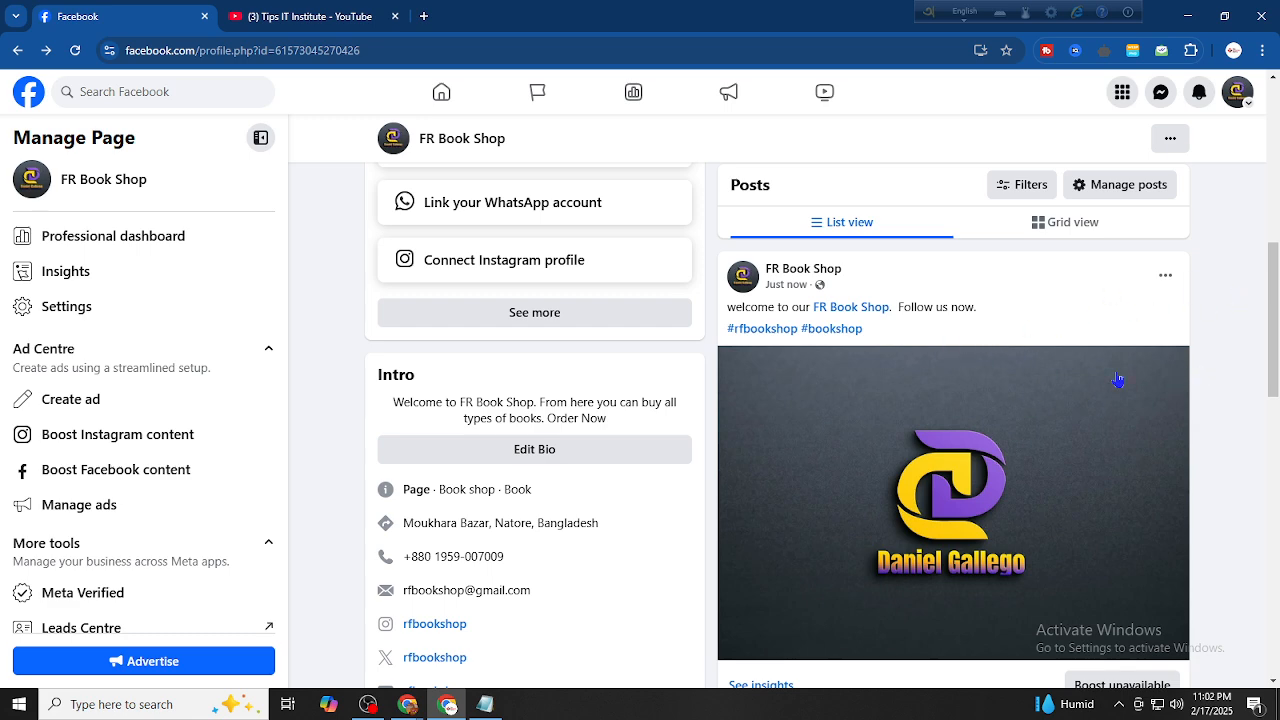
scroll(1025, 458, "down", 1)
scroll(1025, 458, "up", 2)
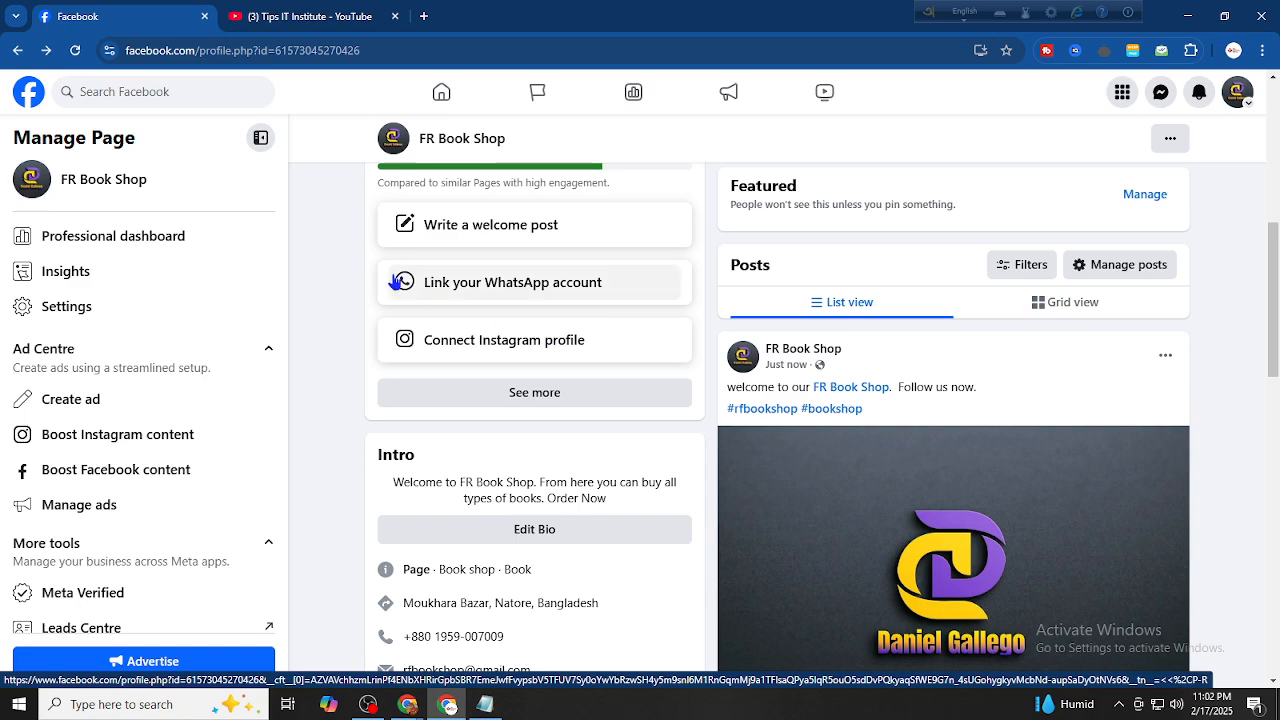
scroll(974, 390, "up", 3)
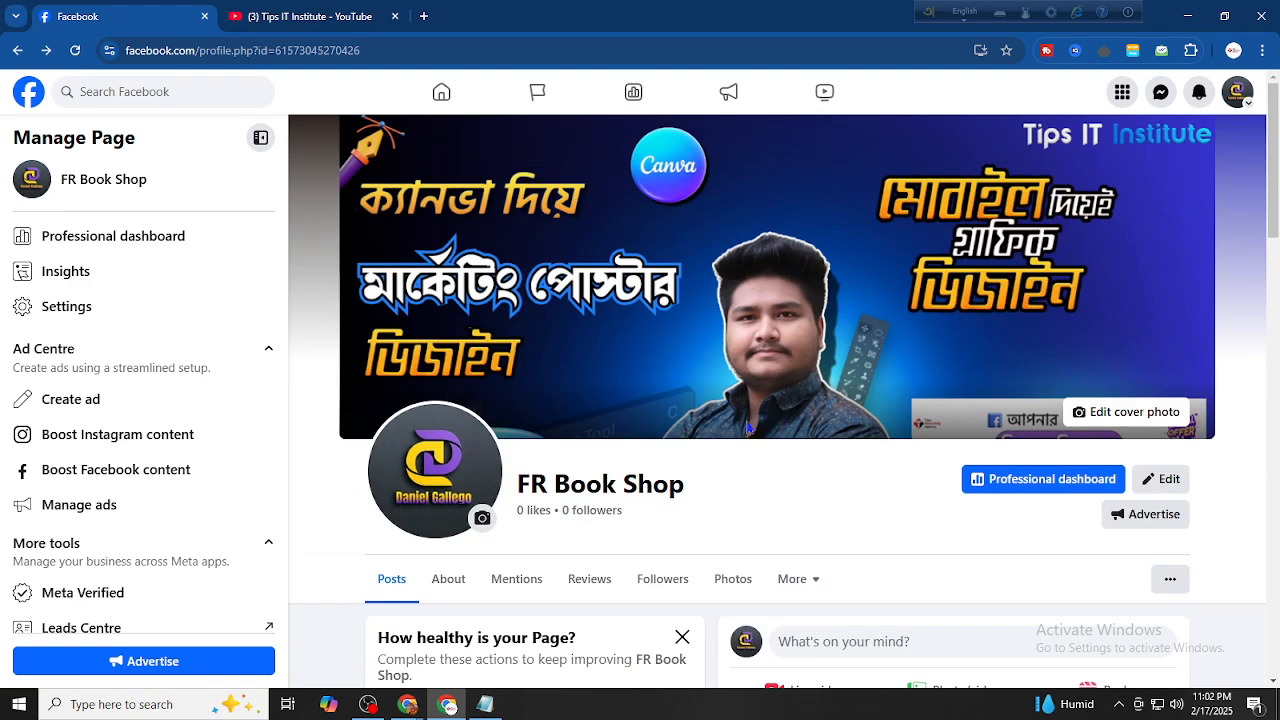
scroll(740, 421, "down", 2)
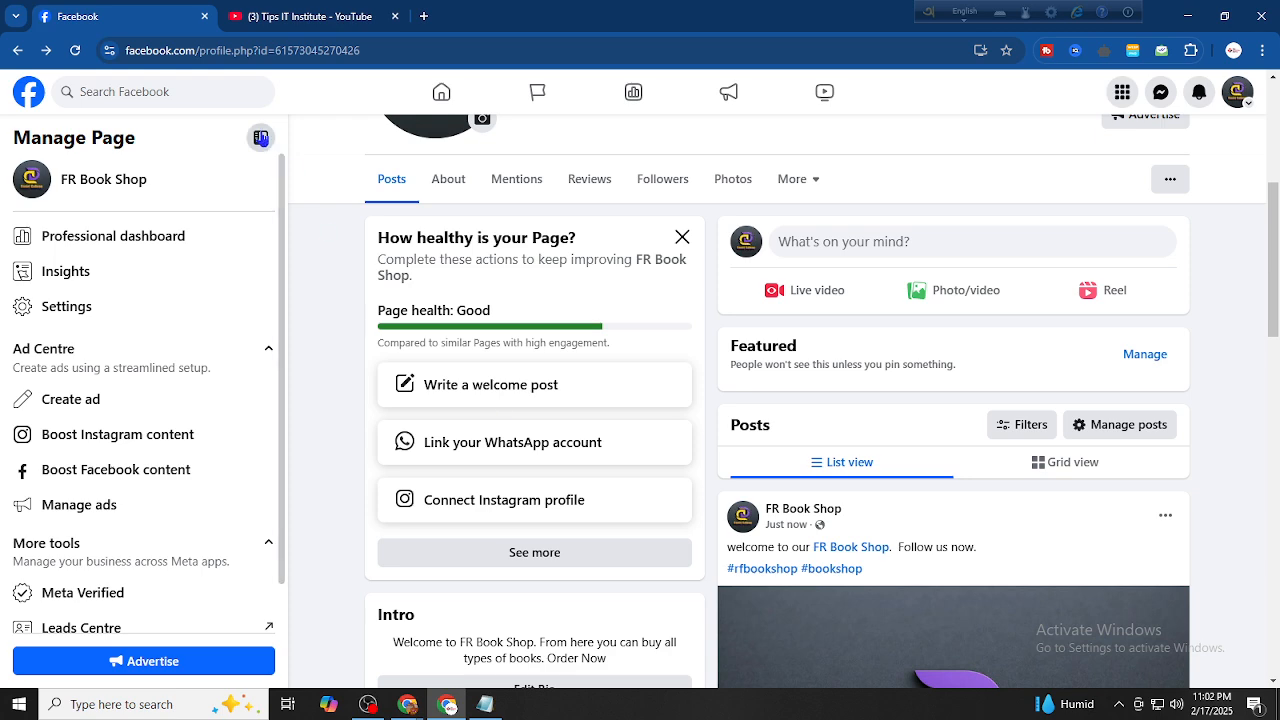
Reload the FR Book Shop Page and check the updated Page health checklist
left_click(75, 50)
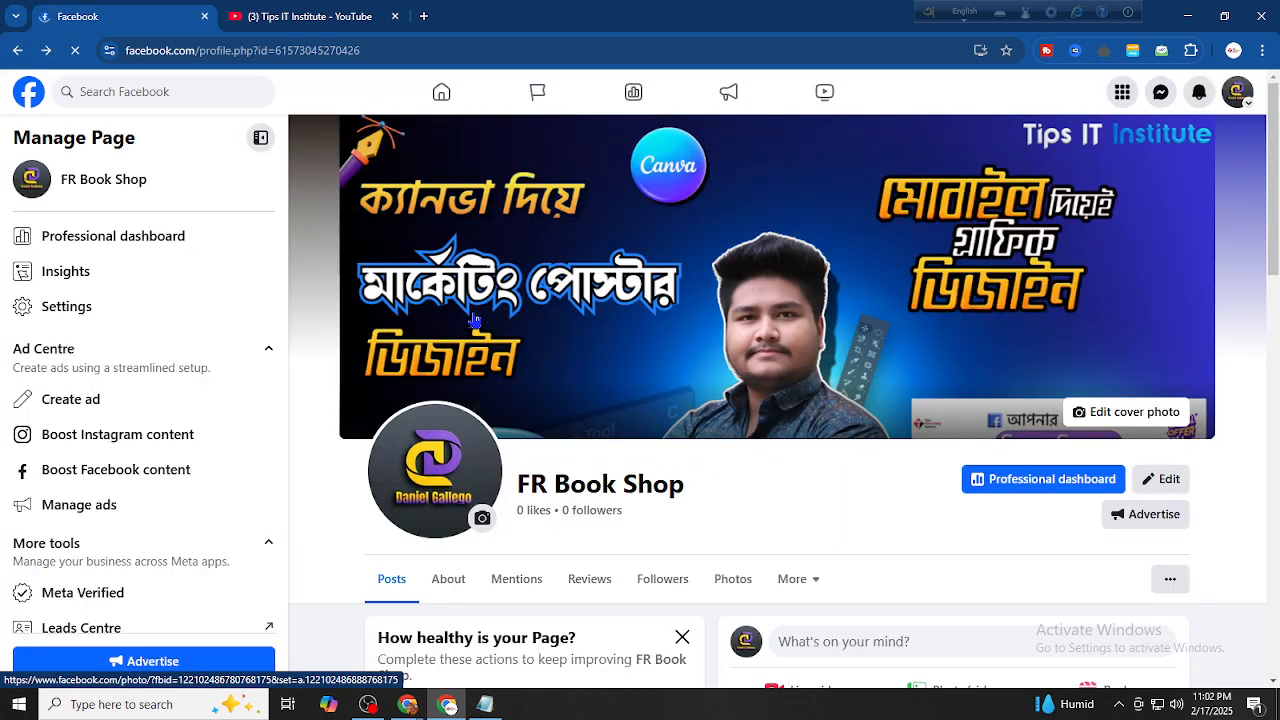
scroll(552, 440, "down", 3)
scroll(465, 484, "up", 3)
scroll(458, 478, "down", 4)
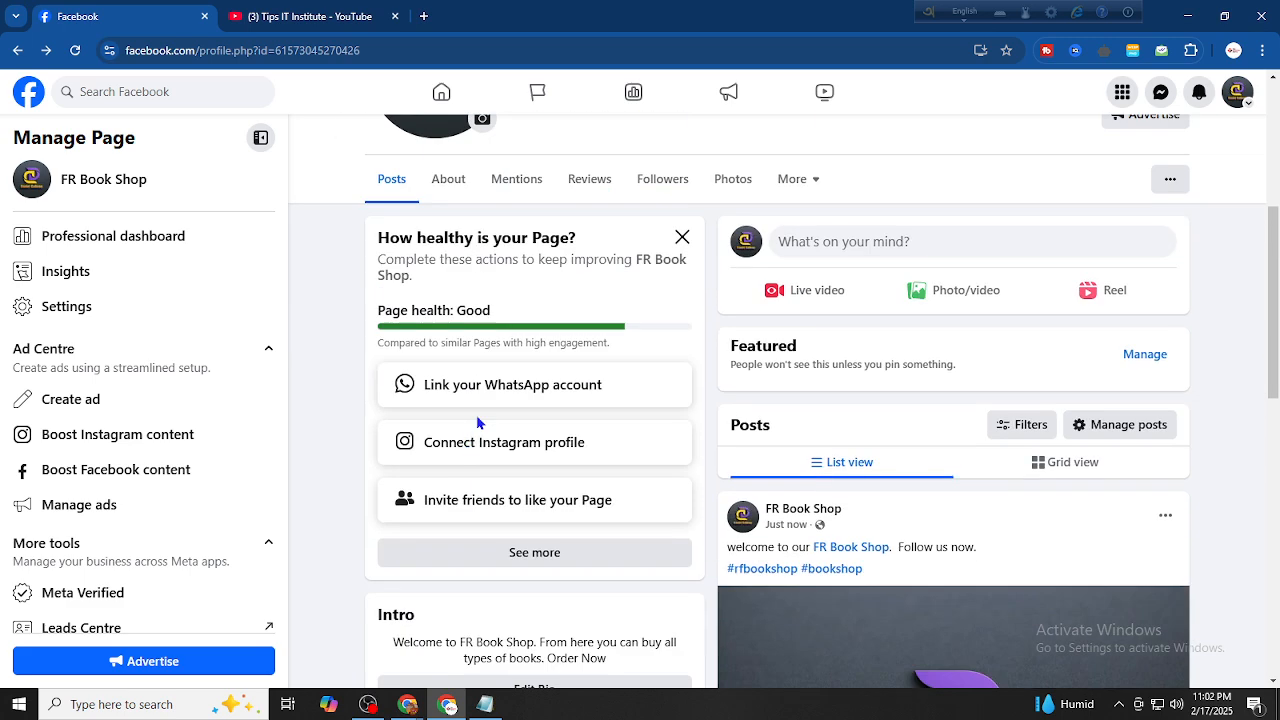
left_click(534, 524)
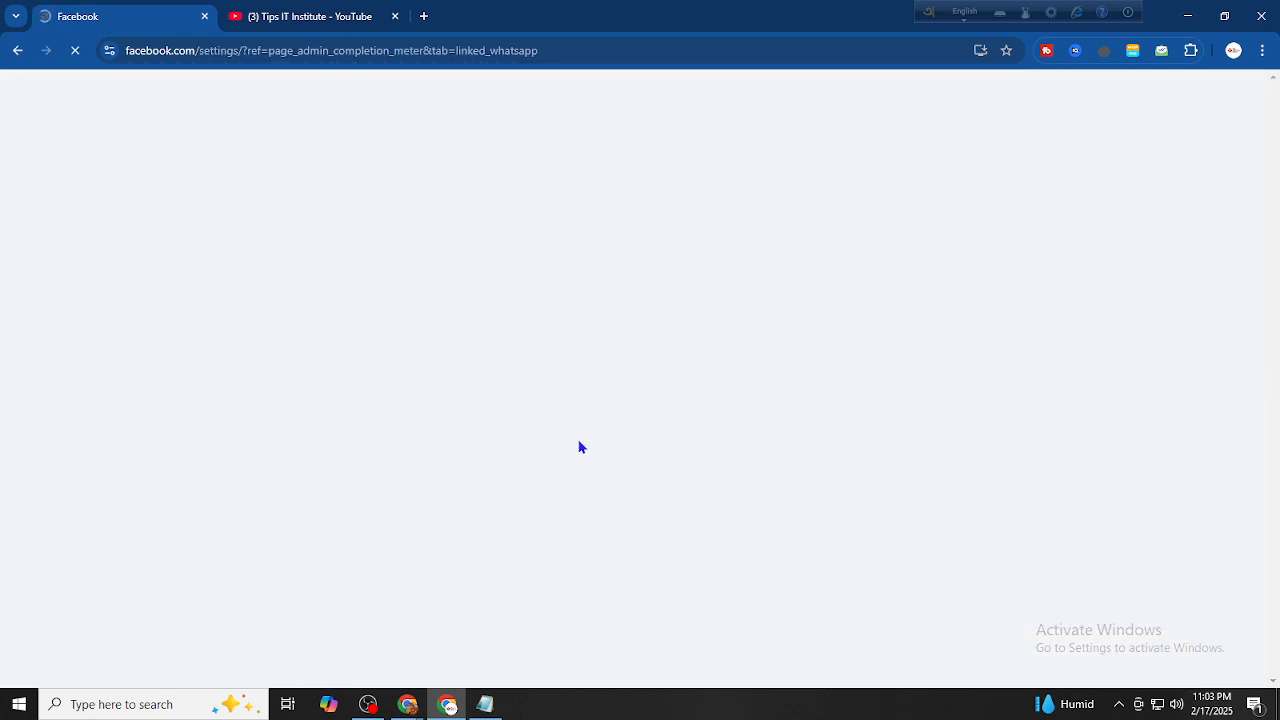
left_click(18, 50)
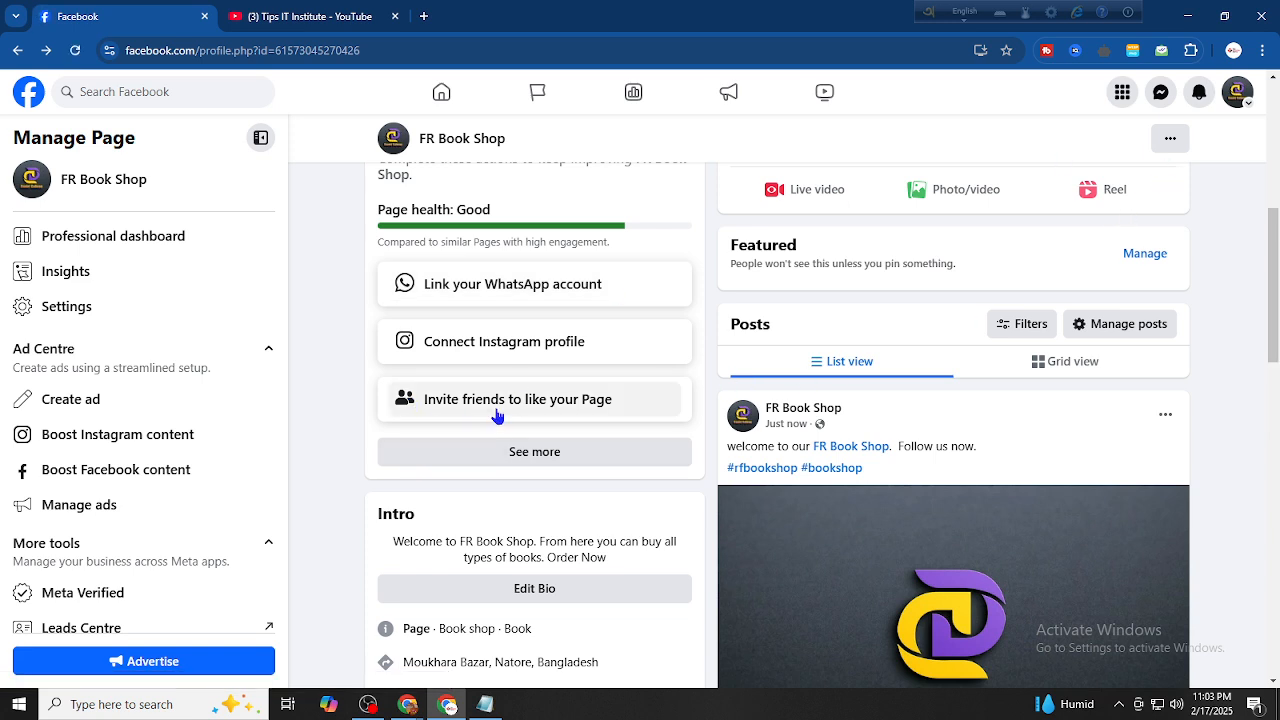
scroll(499, 440, "up", 2)
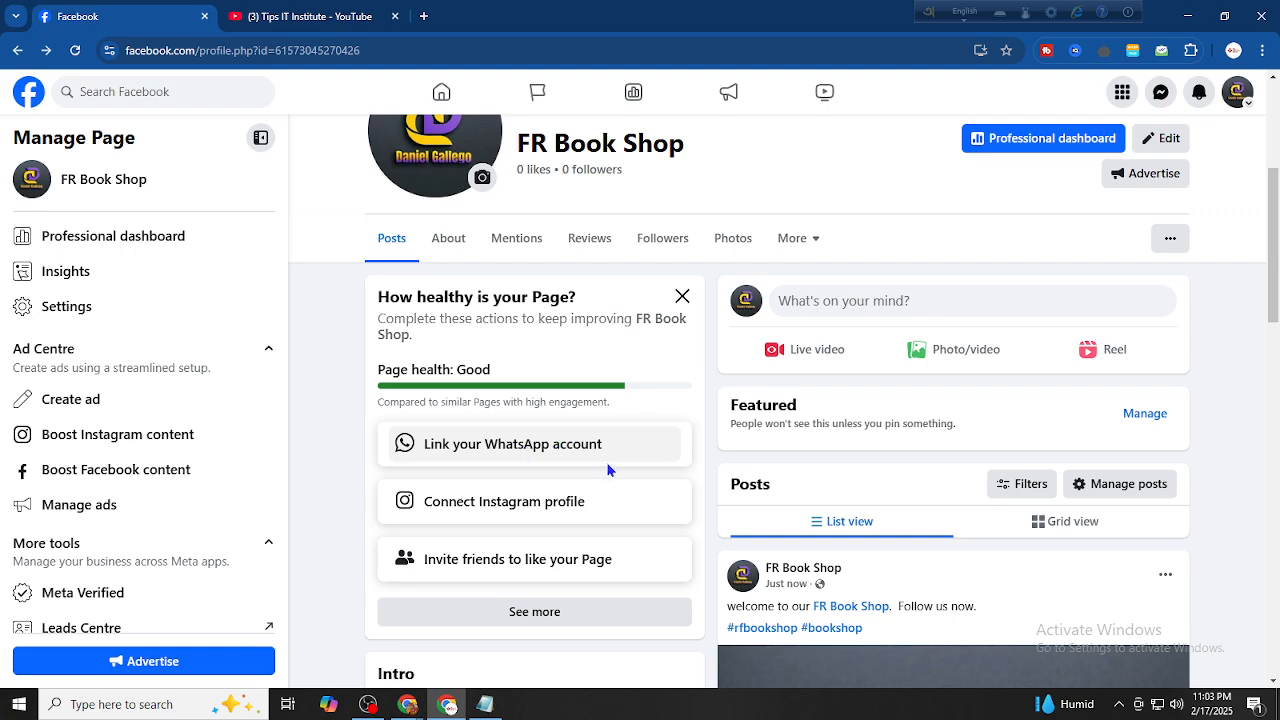
Switch to the YouTube tab and scroll through the channel's video list
left_click(351, 8)
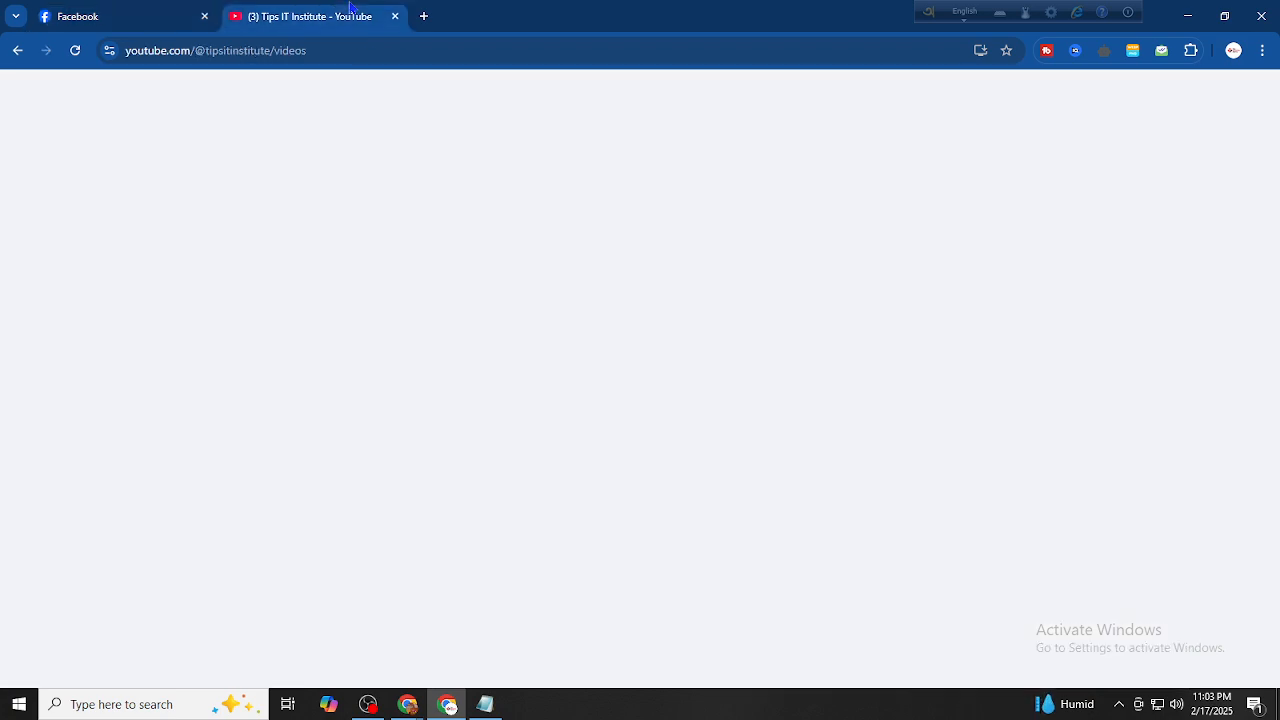
scroll(627, 295, "down", 10)
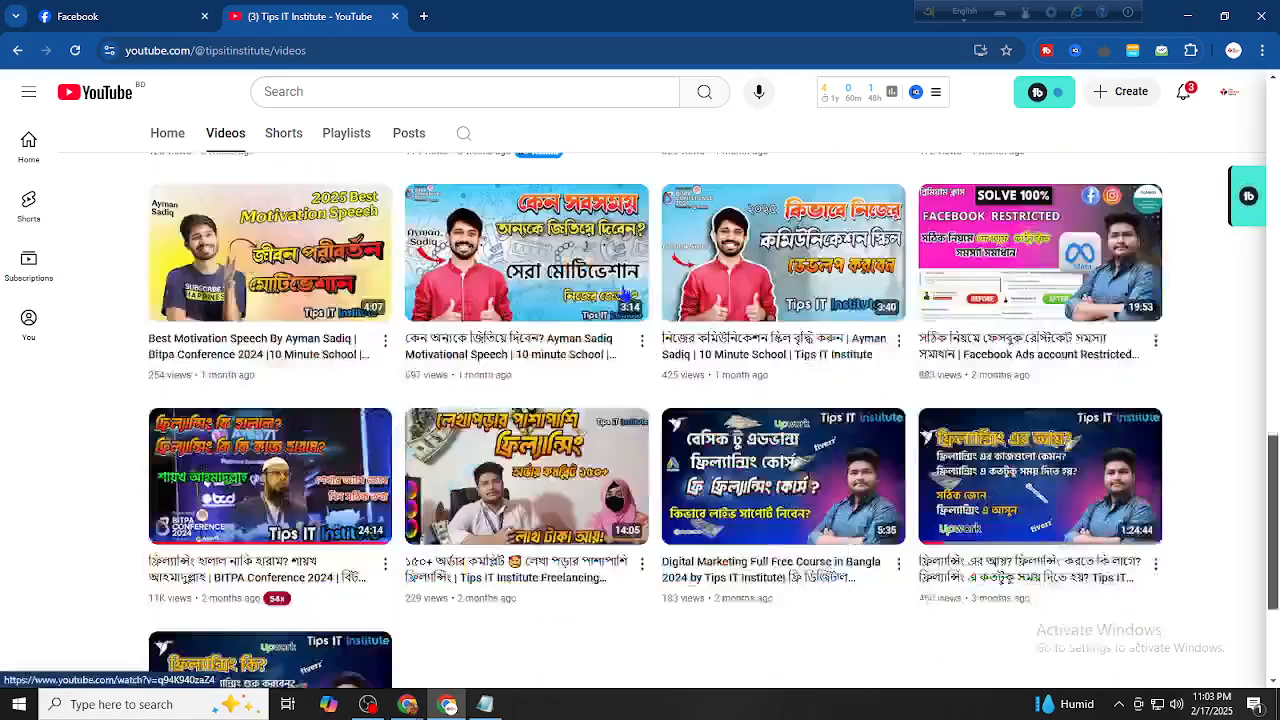
scroll(627, 295, "down", 3)
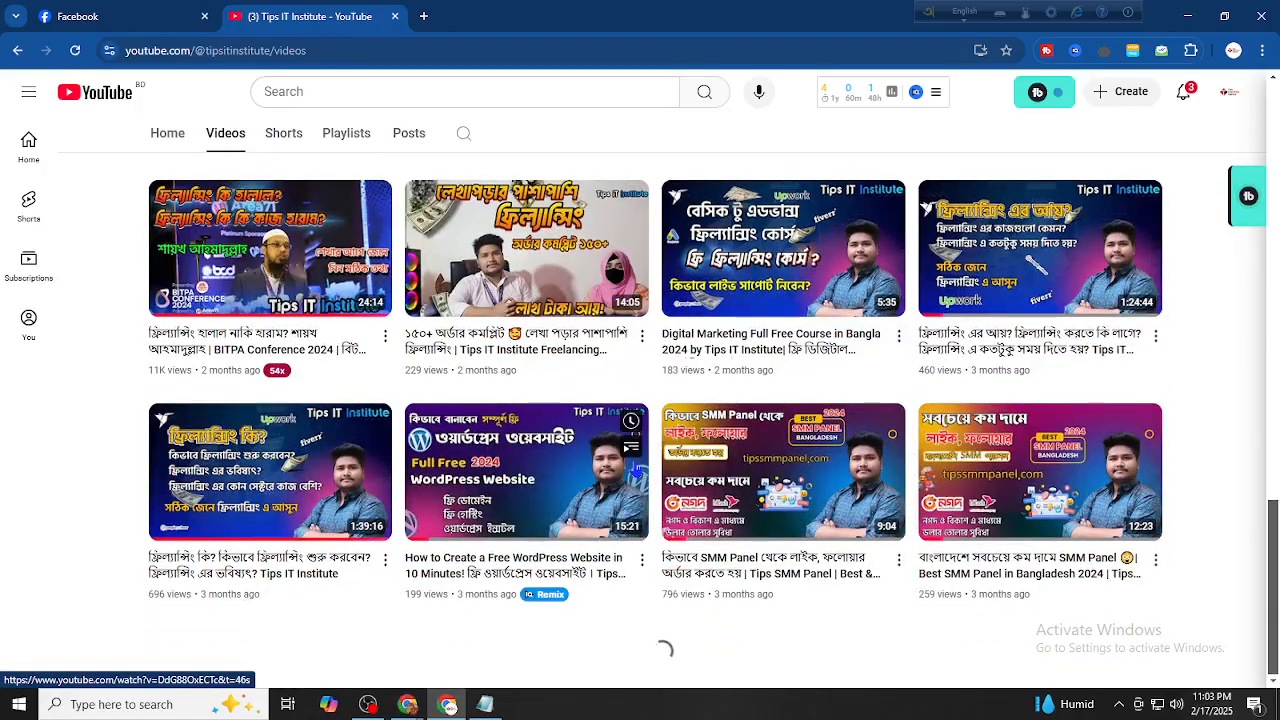
scroll(577, 557, "down", 8)
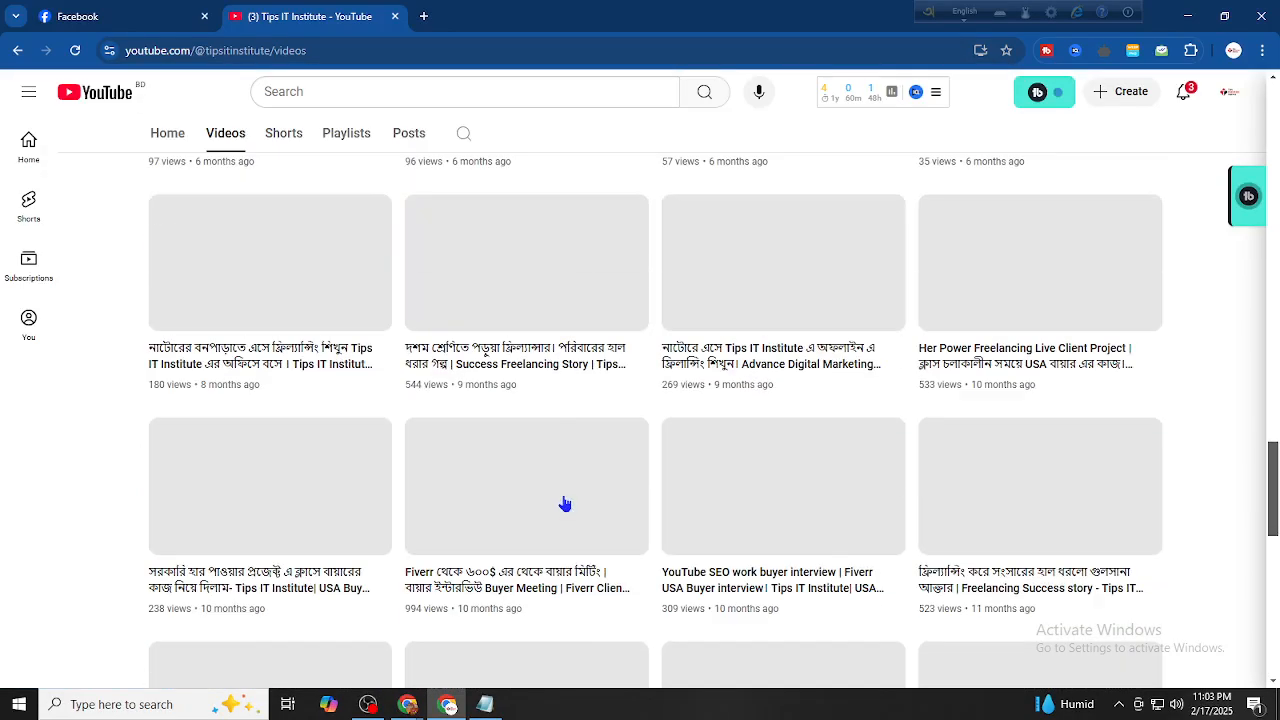
scroll(589, 420, "down", 6)
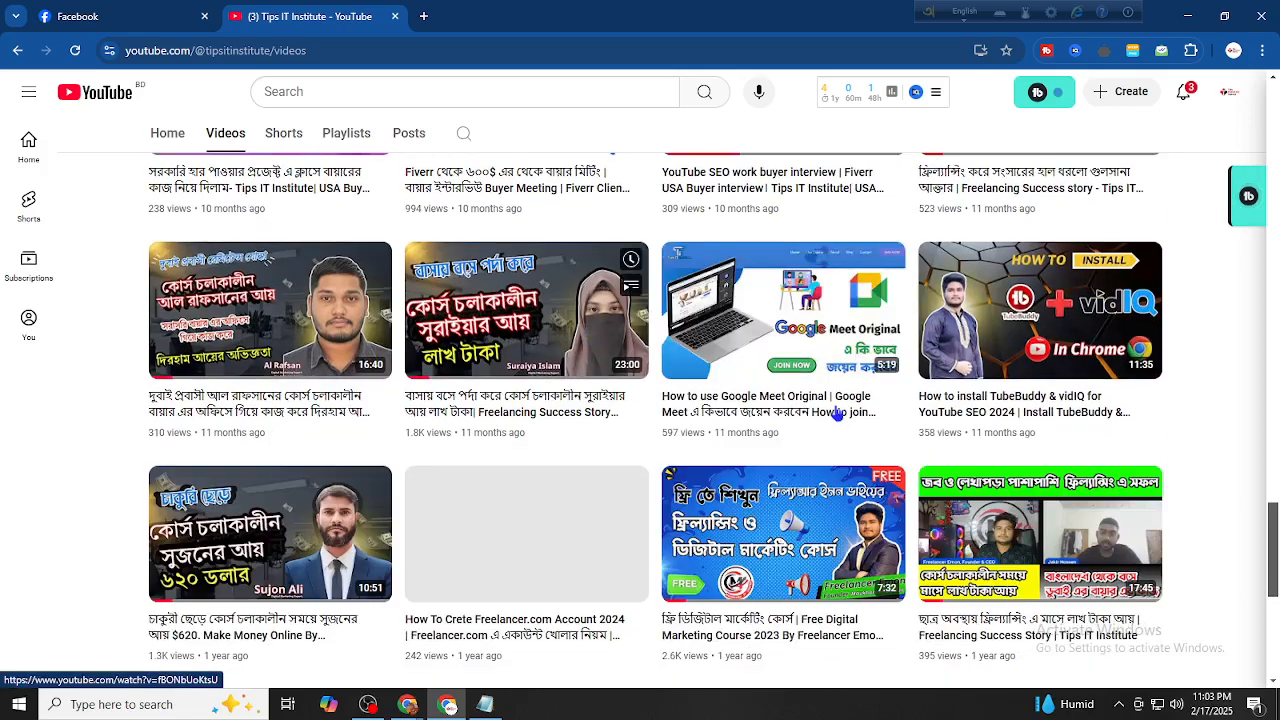
scroll(870, 400, "down", 1)
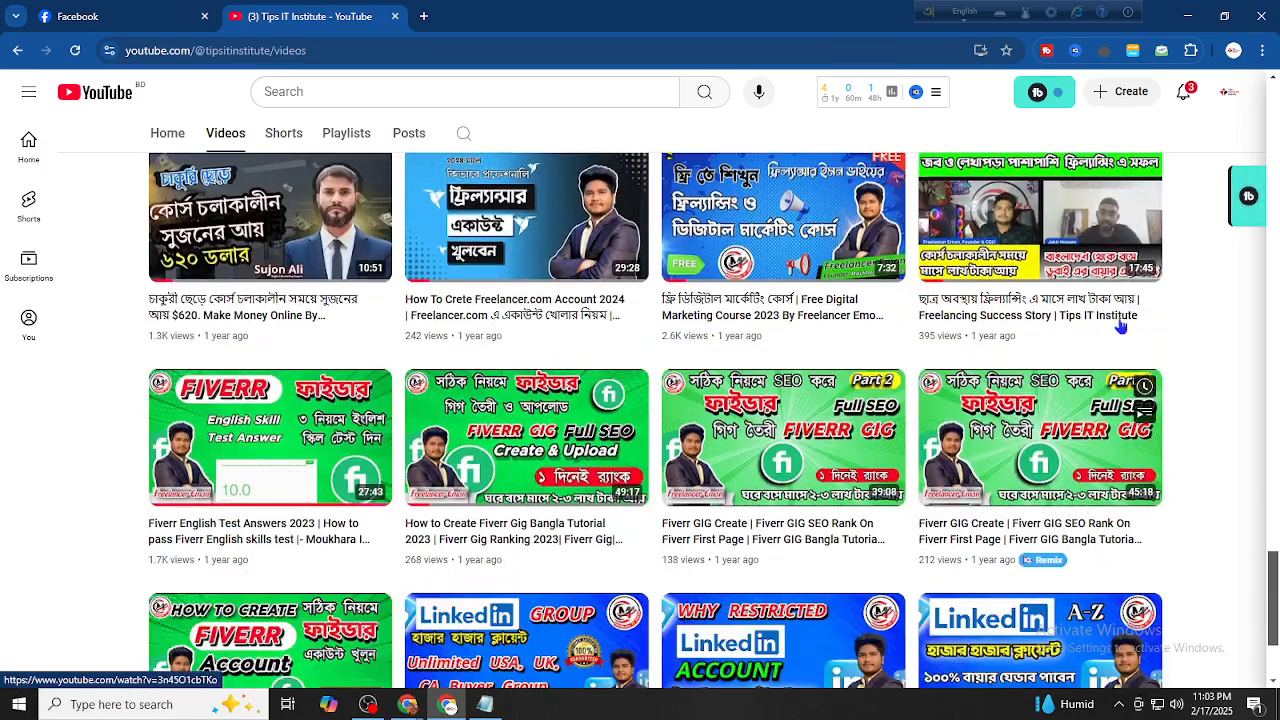
scroll(603, 366, "down", 2)
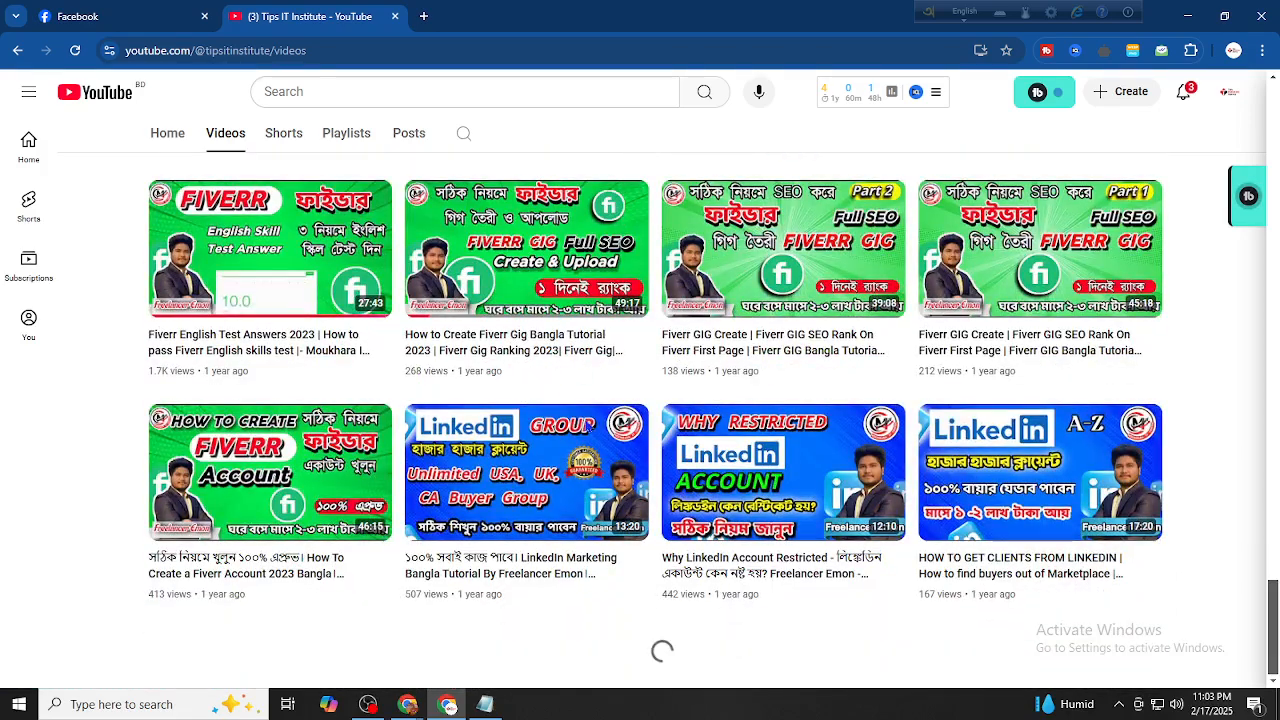
scroll(449, 506, "down", 4)
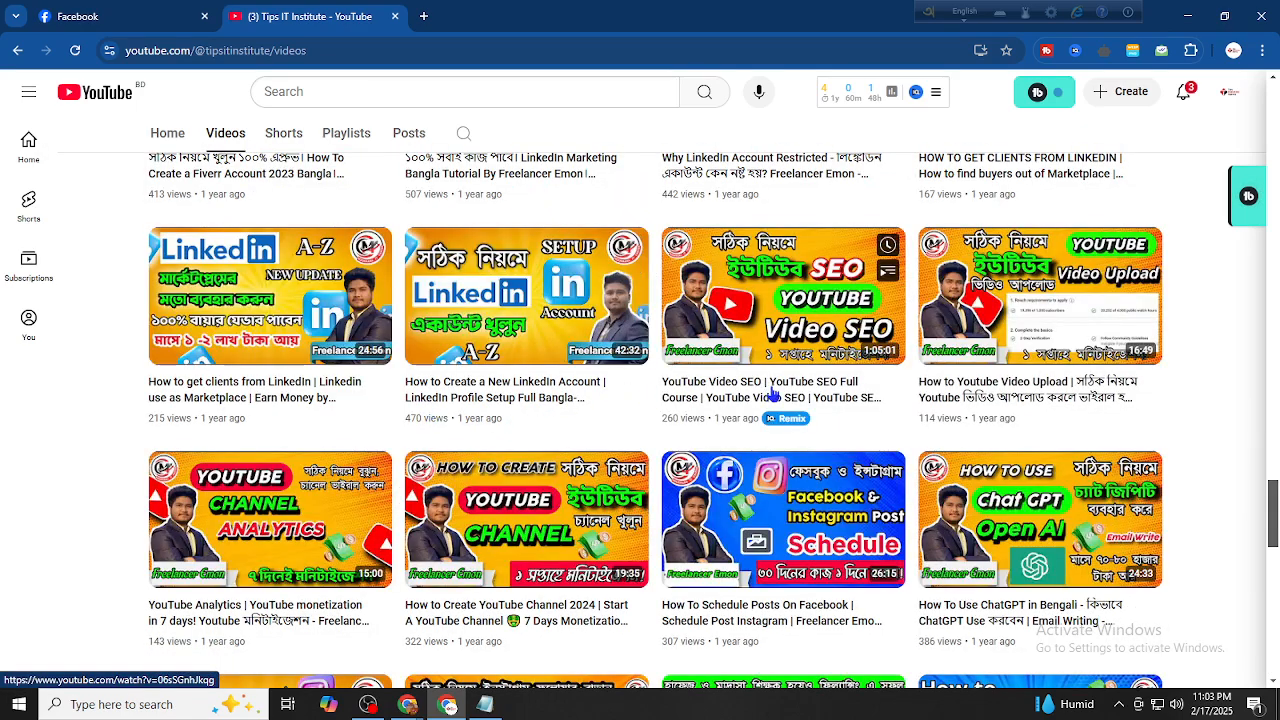
scroll(700, 430, "down", 4)
scroll(790, 468, "up", 2)
scroll(793, 468, "down", 2)
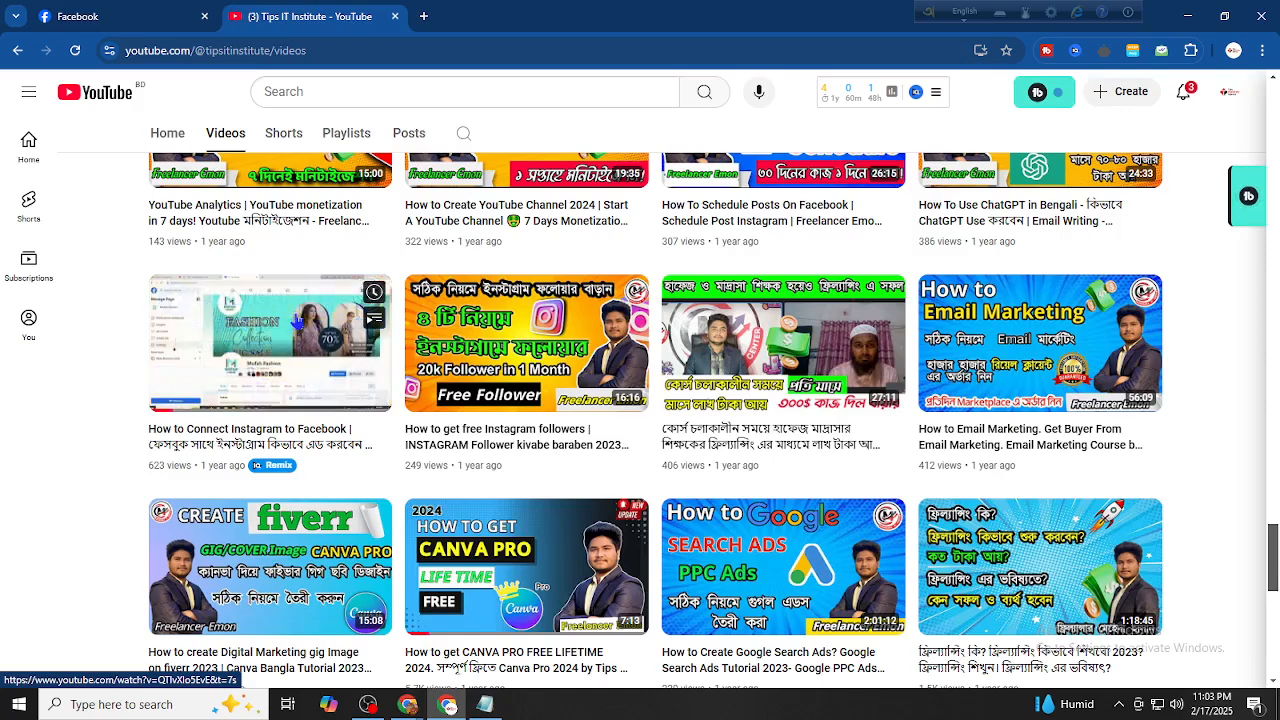
Return to the FR Book Shop Page in the Facebook tab
left_click(140, 14)
left_click(272, 10)
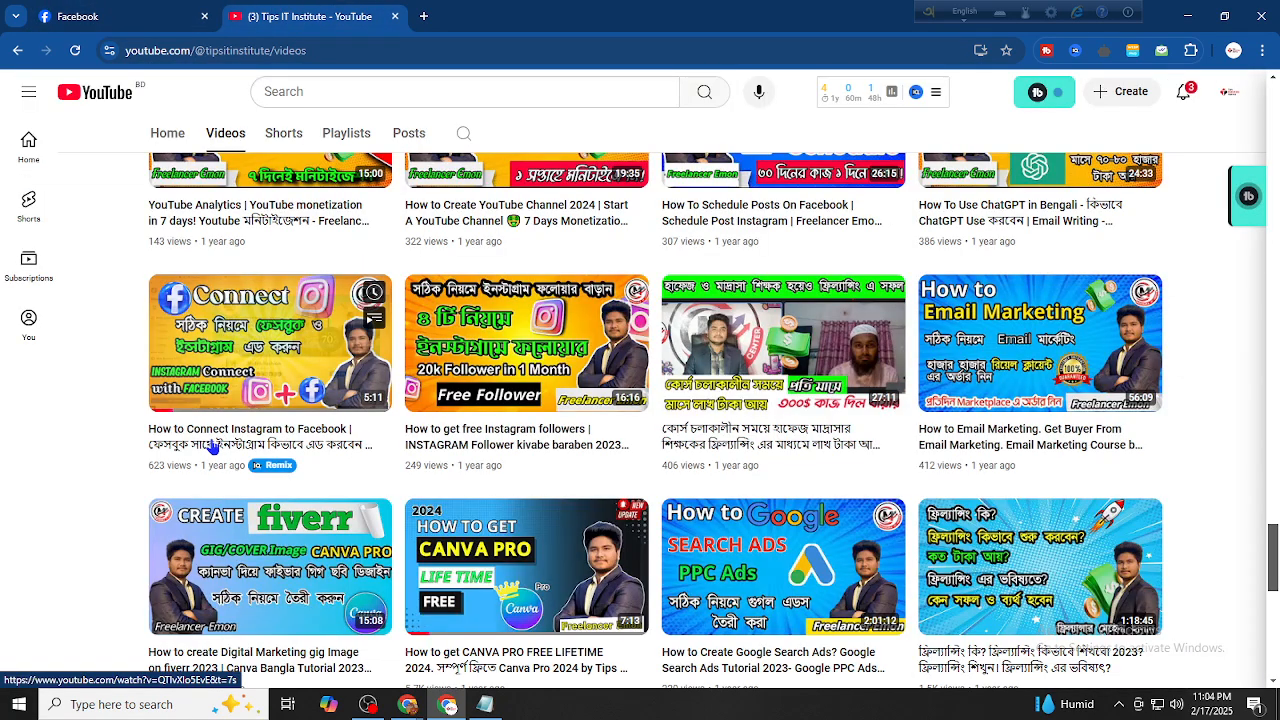
left_click(140, 14)
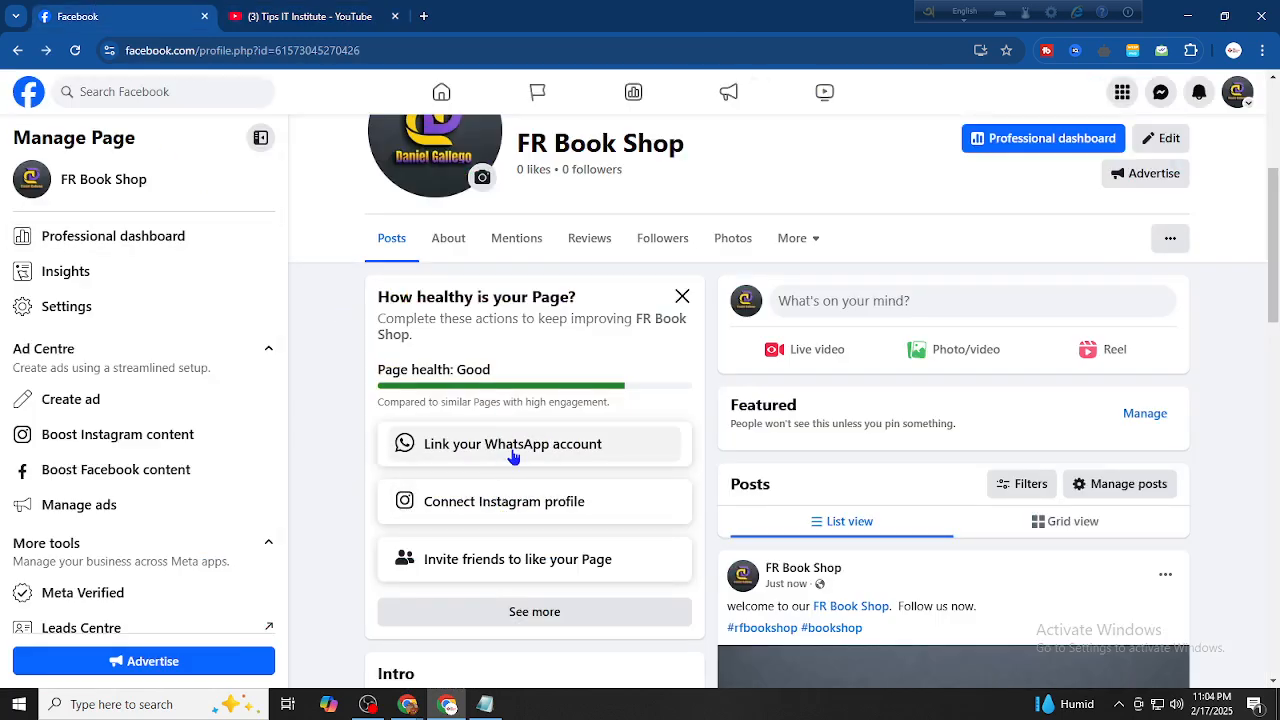
Mark the WhatsApp step as not applicable and skip the invite-friends step
left_click(537, 610)
scroll(480, 397, "down", 3)
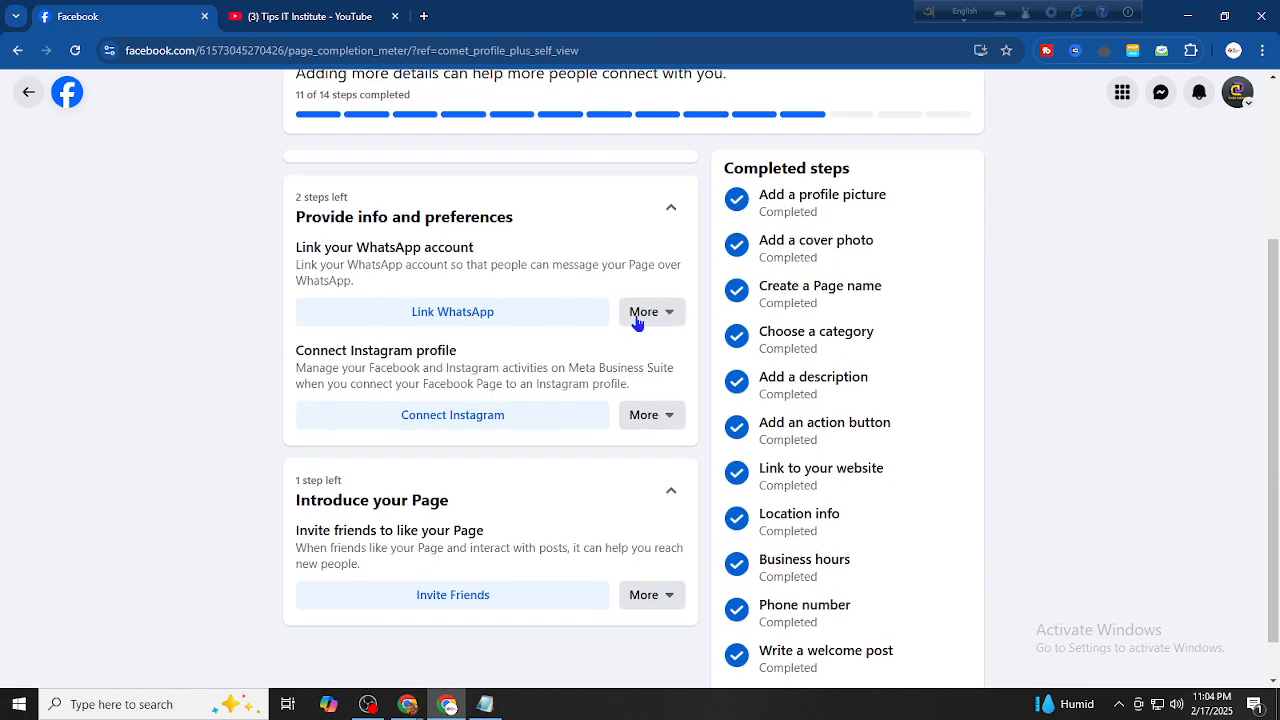
left_click(645, 312)
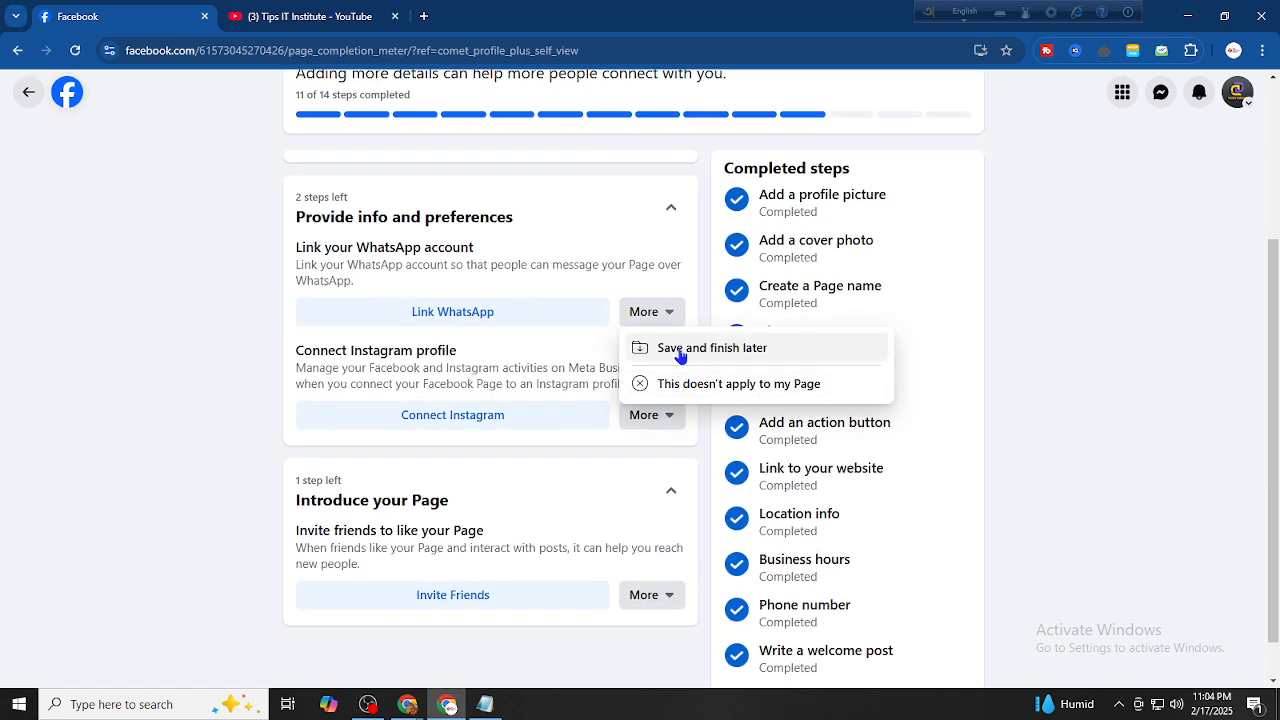
left_click(680, 385)
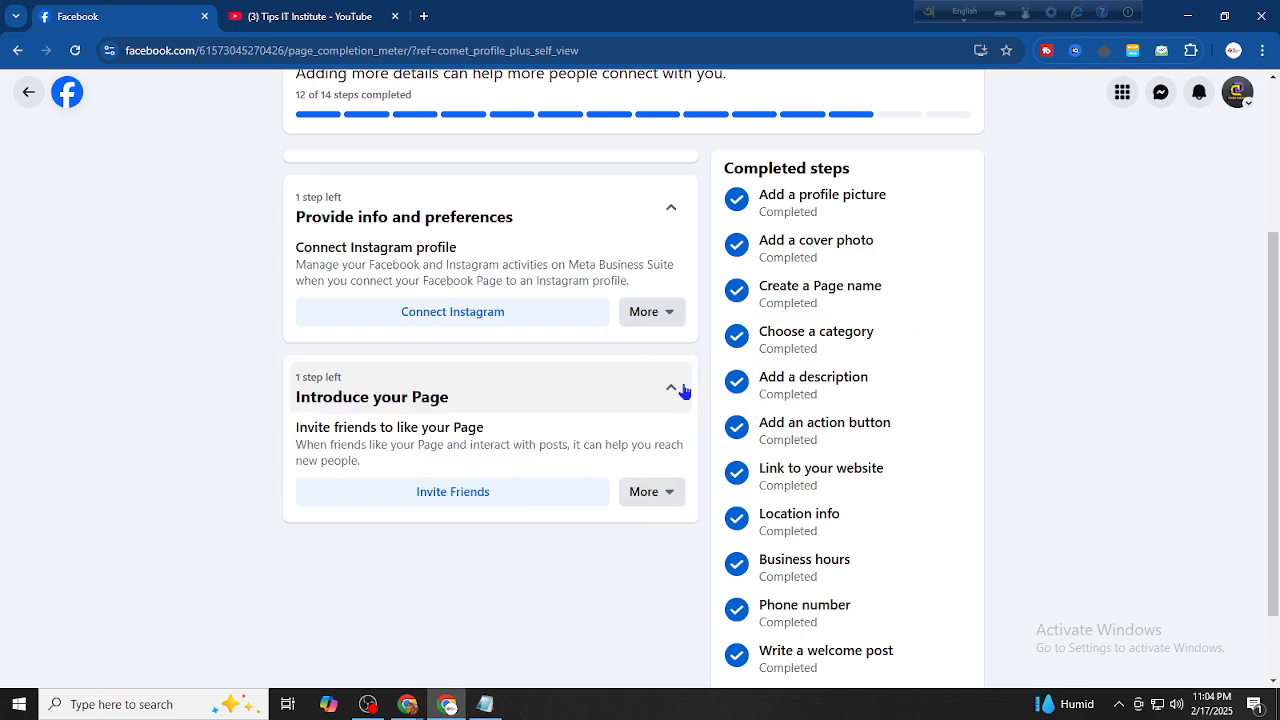
left_click(668, 493)
left_click(651, 563)
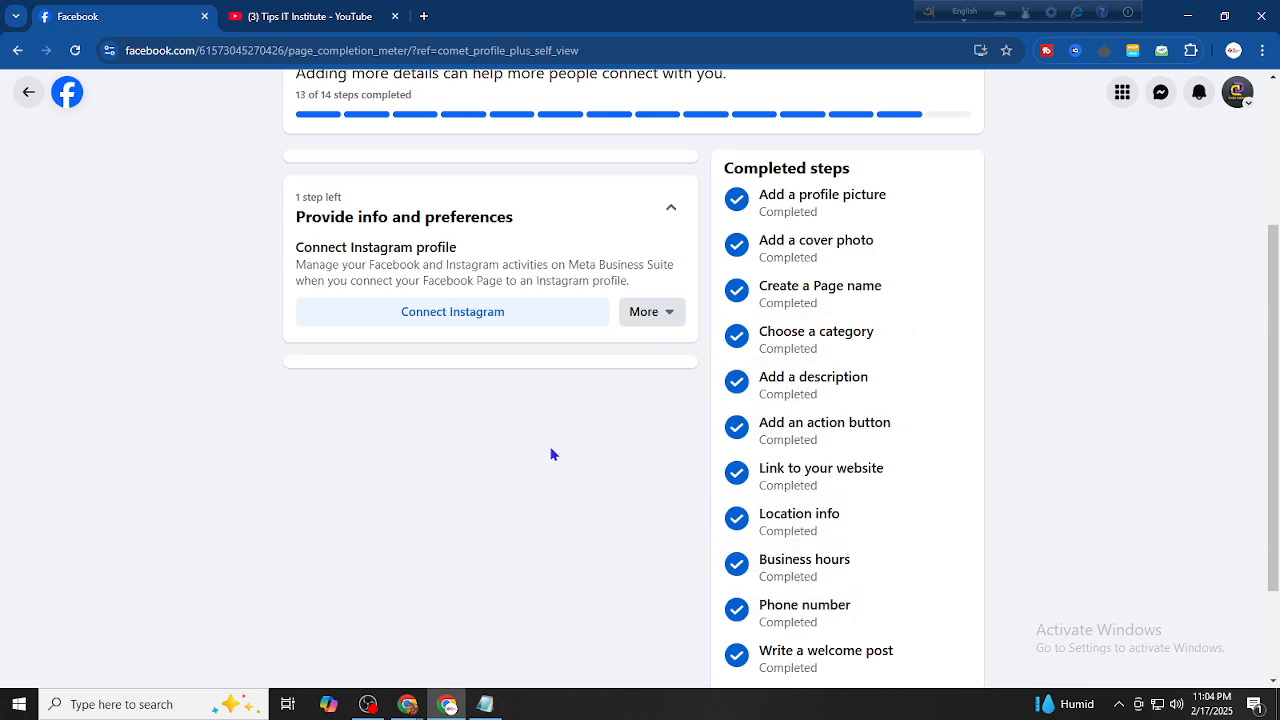
Reload the setup progress to confirm 13 of 14 steps, then go back to the Page
scroll(551, 454, "up", 3)
left_click(75, 50)
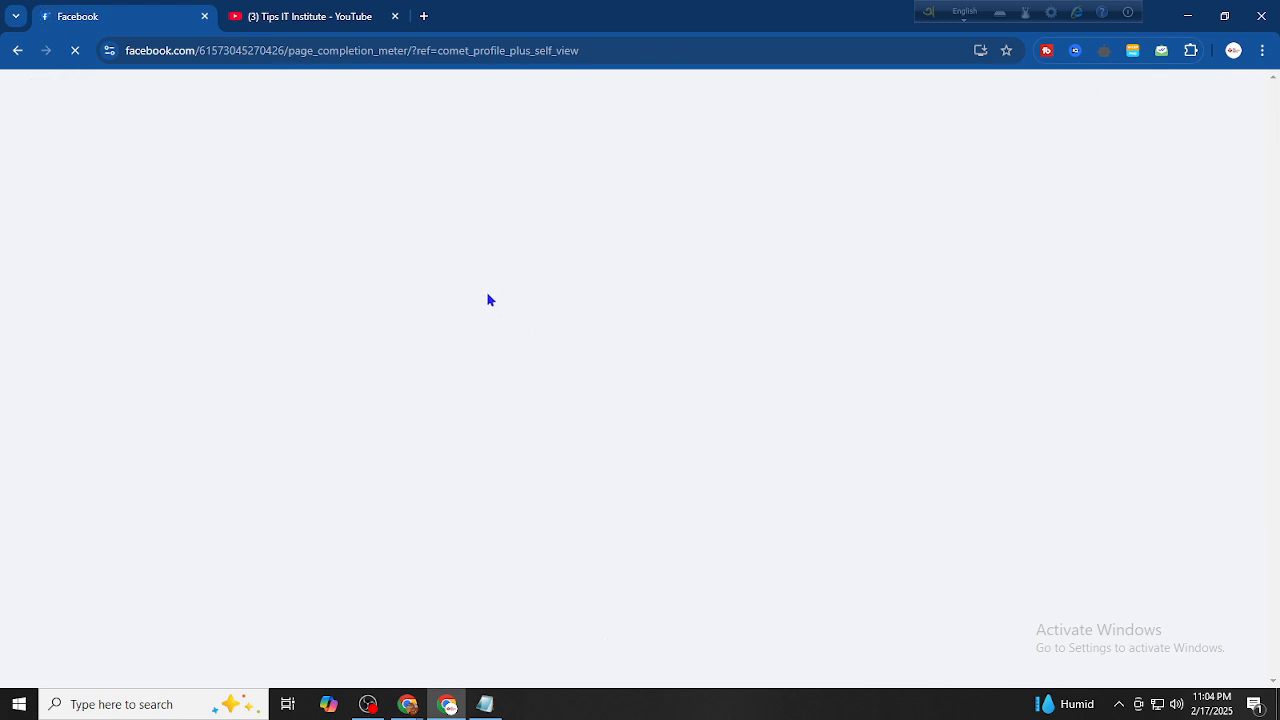
scroll(594, 286, "down", 3)
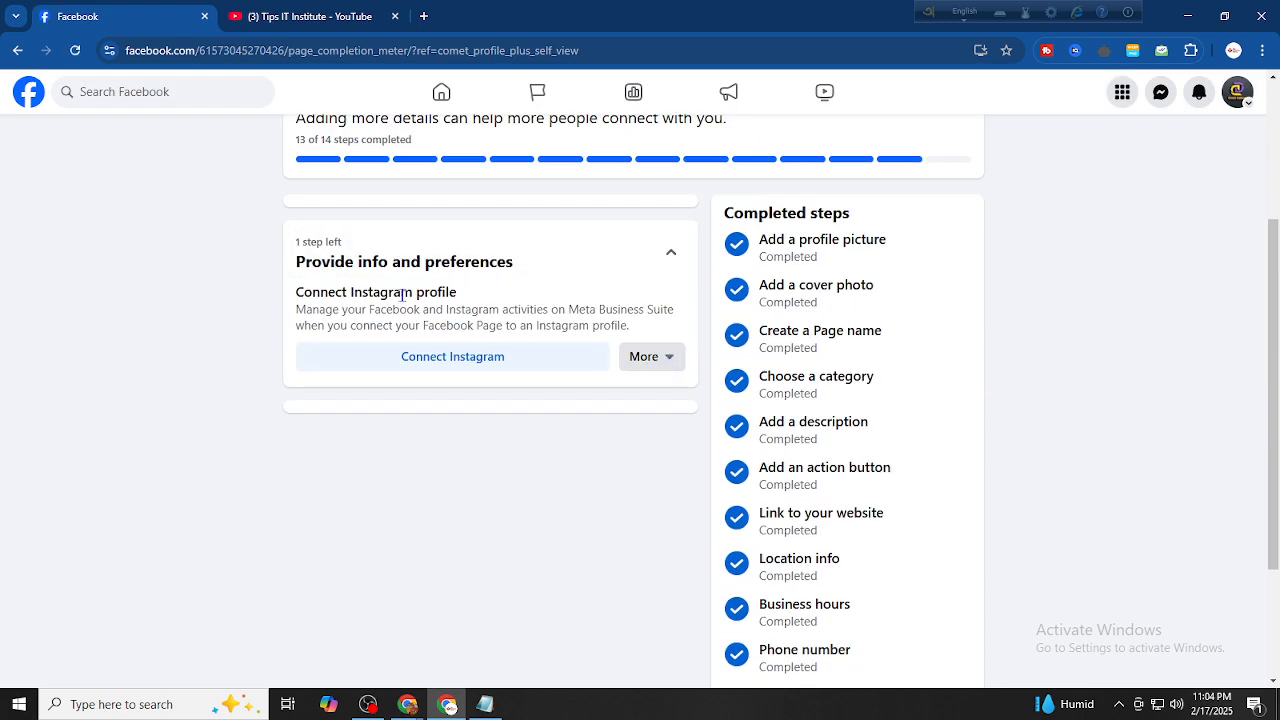
scroll(568, 301, "down", 2)
scroll(780, 420, "up", 5)
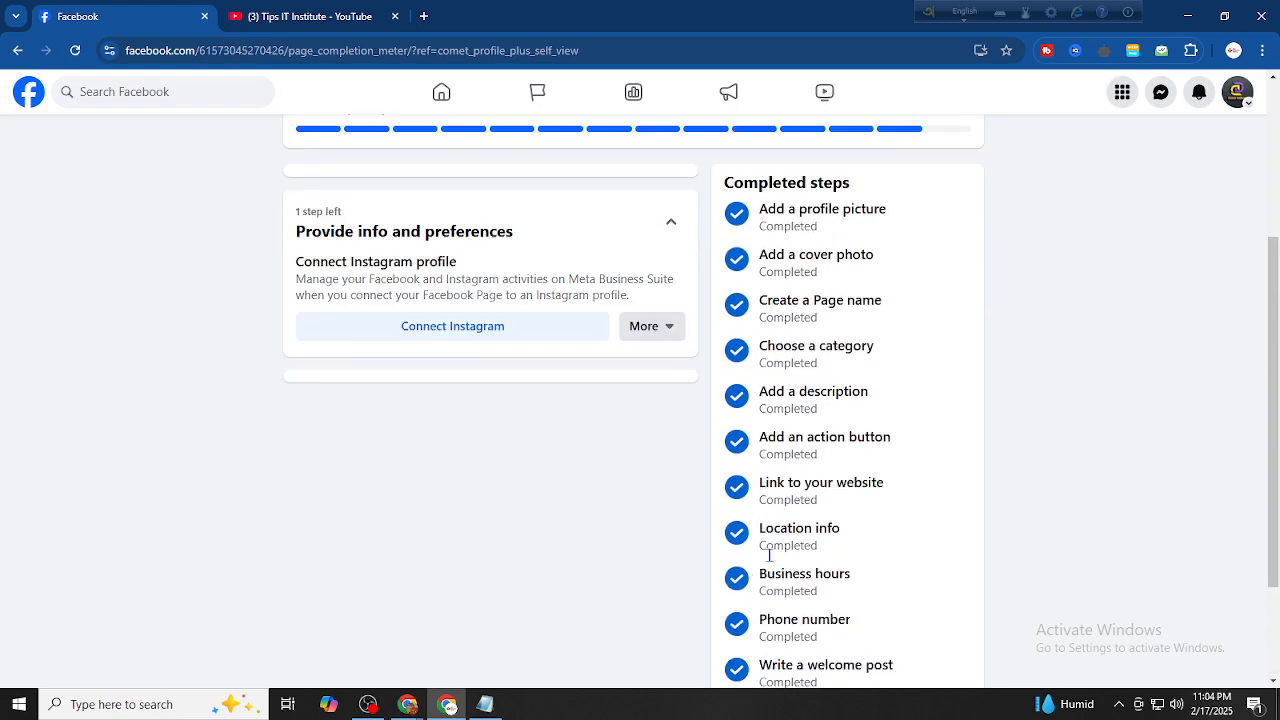
left_click(16, 52)
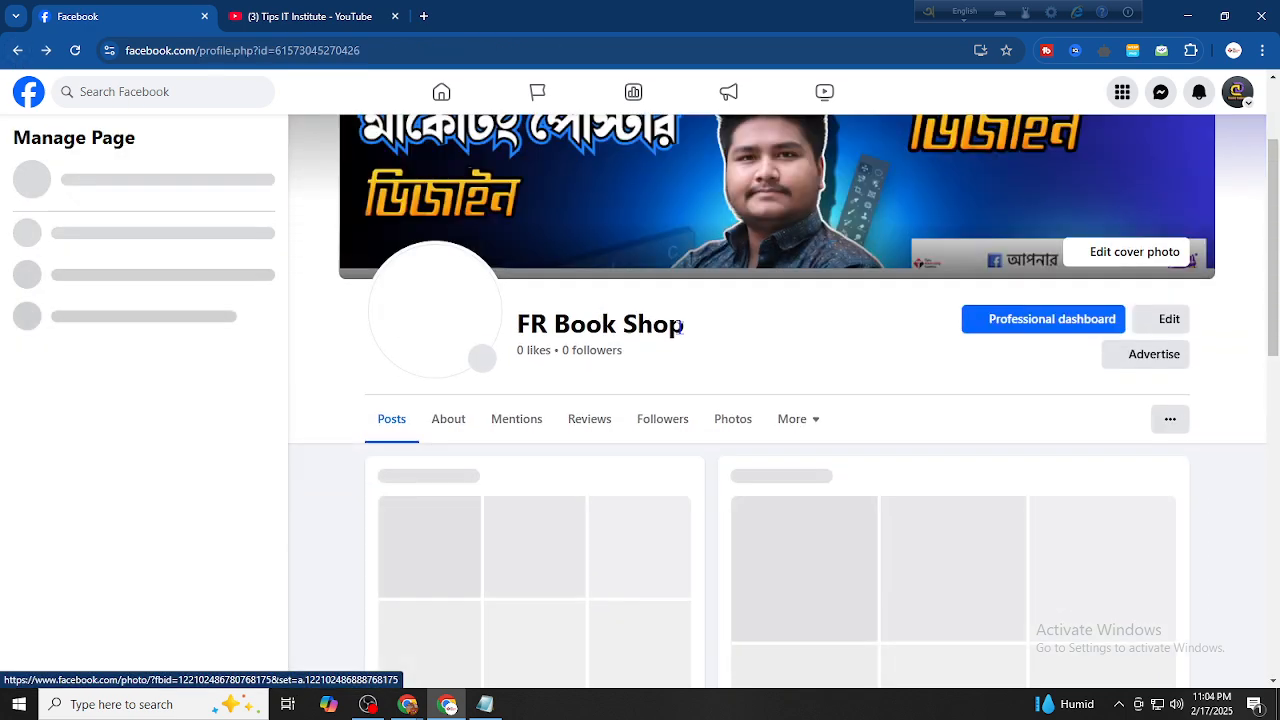
Zoom the FR Book Shop Page out to 90% with Ctrl+minus
scroll(748, 335, "down", 2)
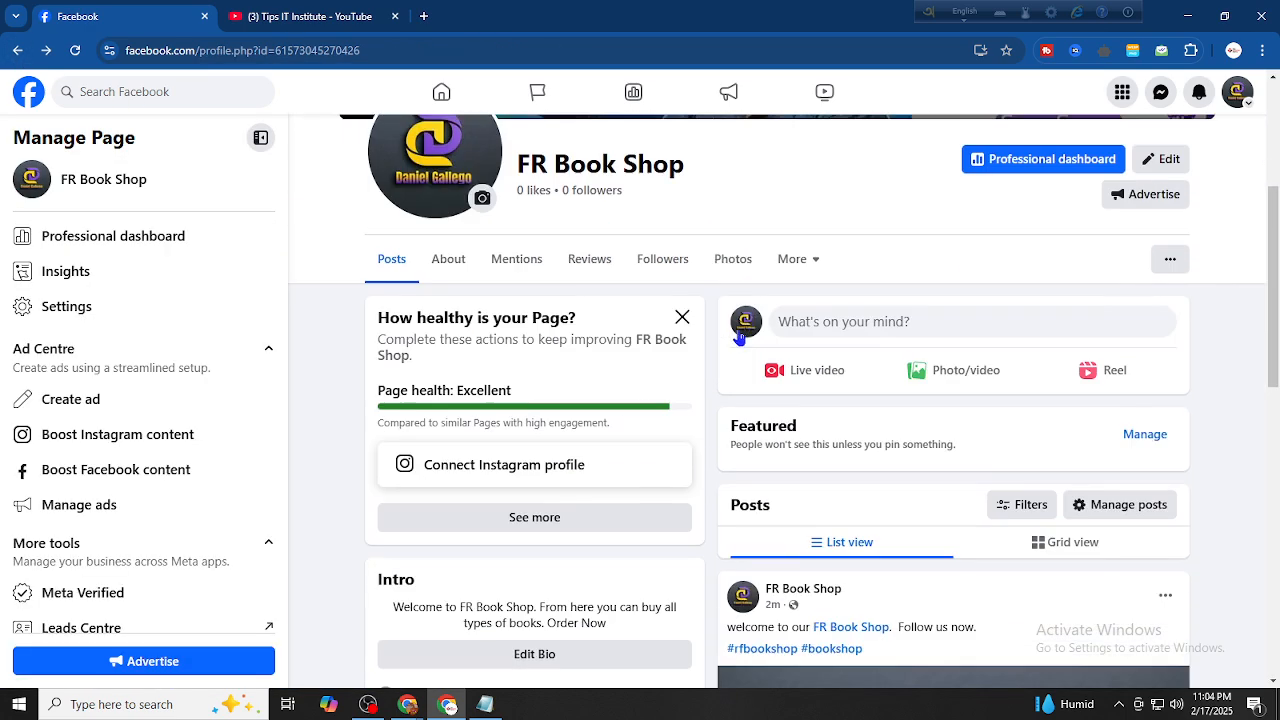
scroll(560, 460, "up", 2)
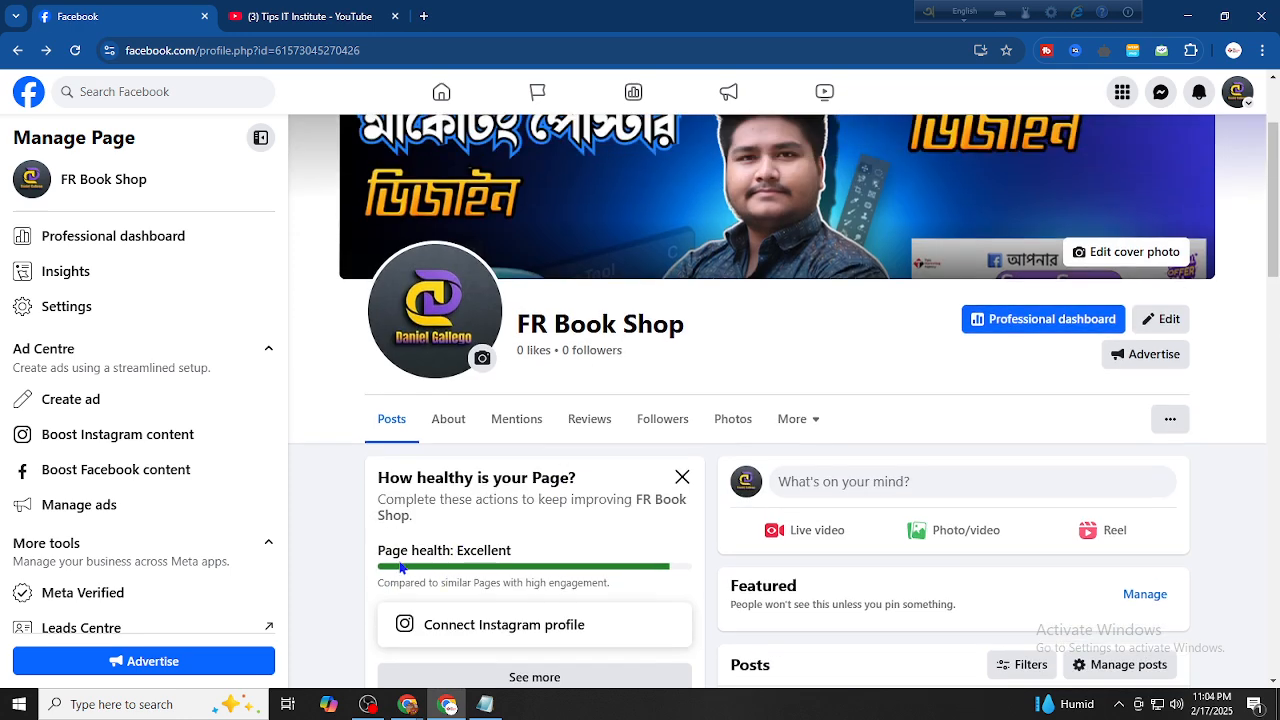
scroll(567, 541, "up", 1)
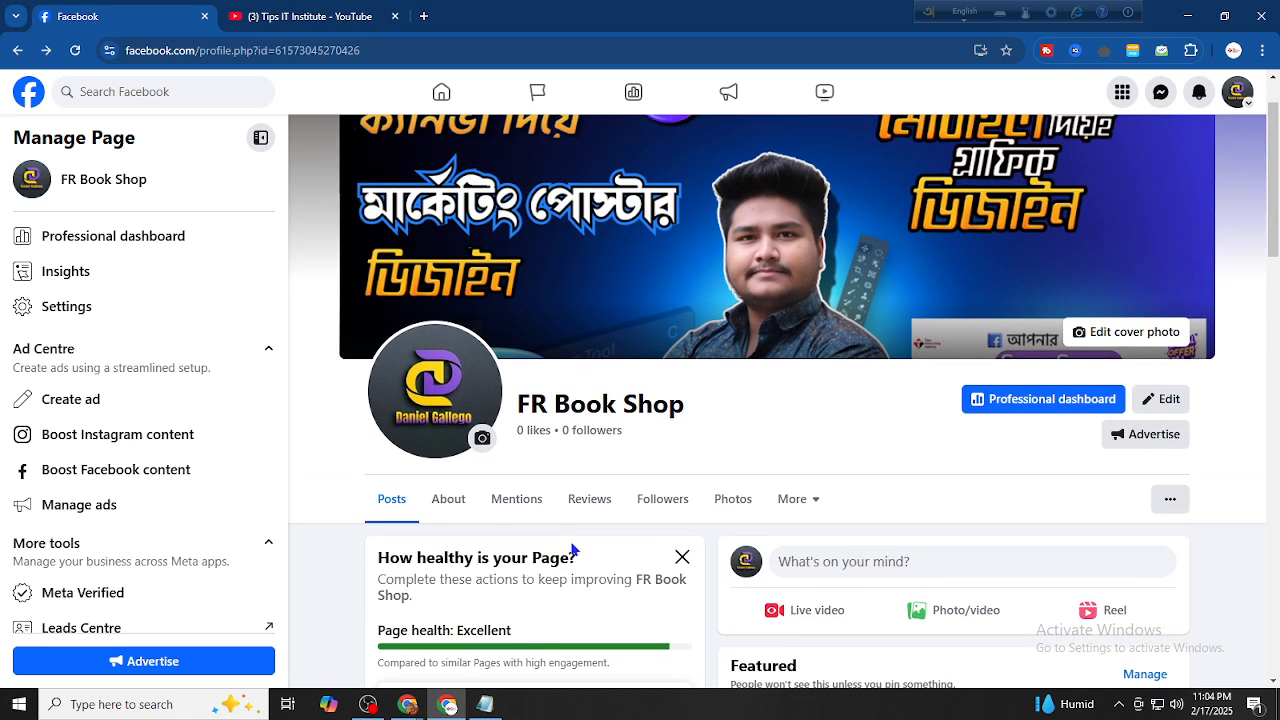
scroll(573, 549, "down", 1)
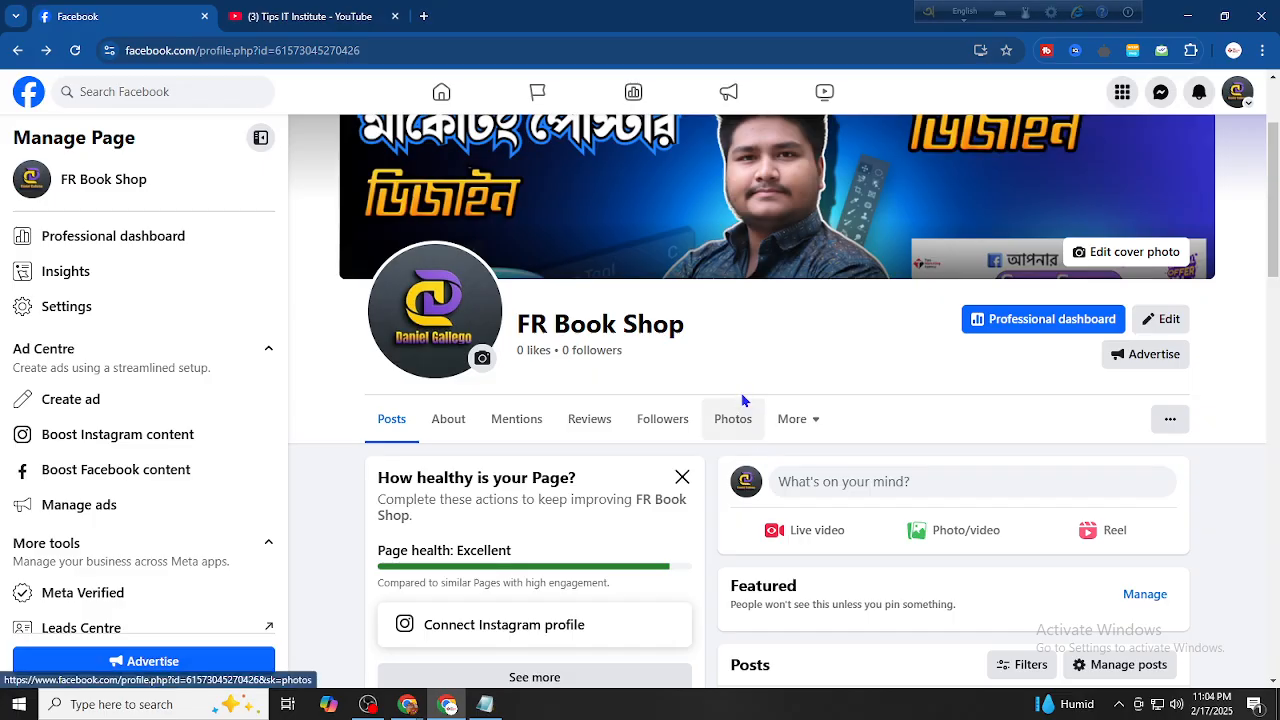
key("ctrl+minus")
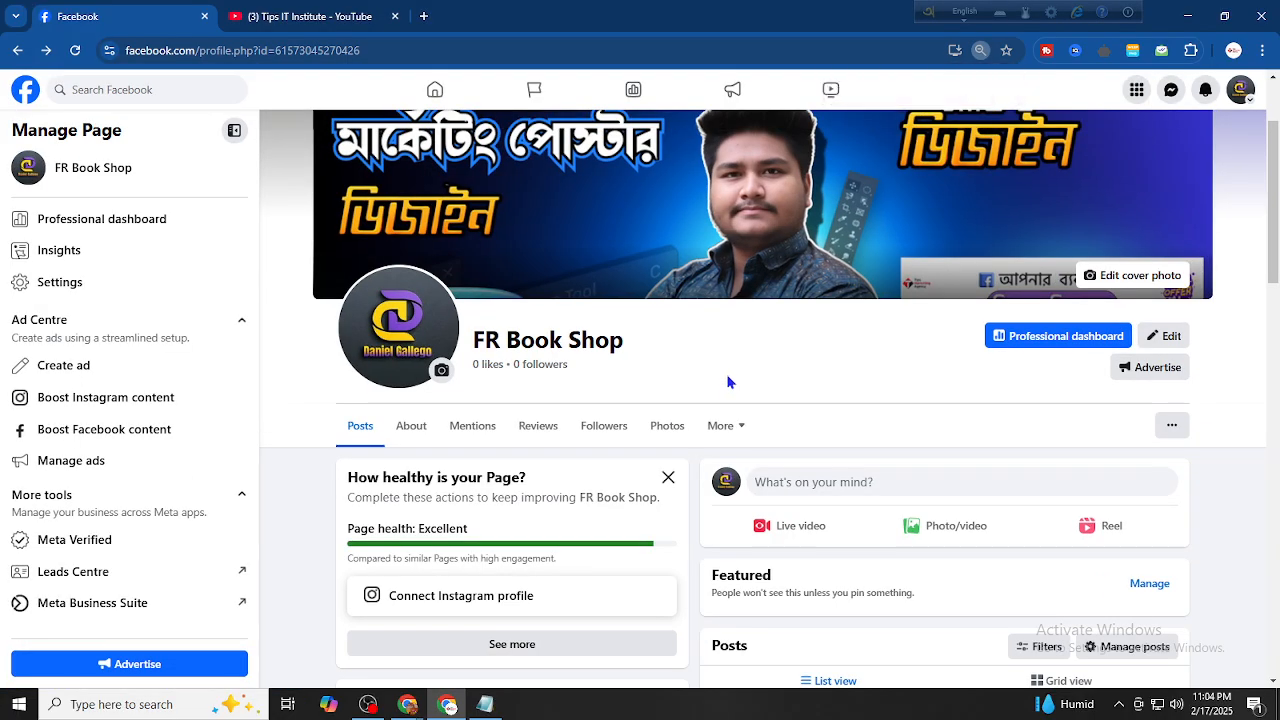
Switch the Avro keyboard input to Bangla with F12
scroll(728, 382, "up", 2)
scroll(728, 383, "down", 1)
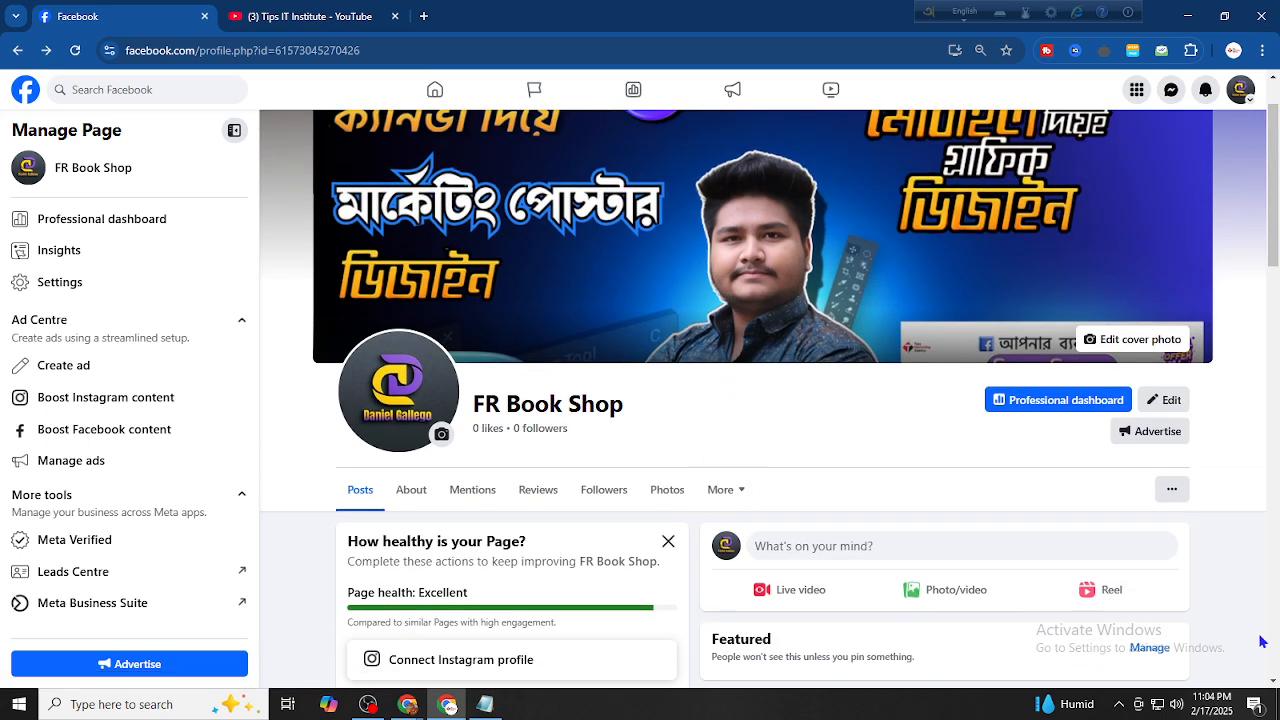
key("F12")
Search for 'tips it i' and follow the Tips-IT Institute Page
left_click(134, 84)
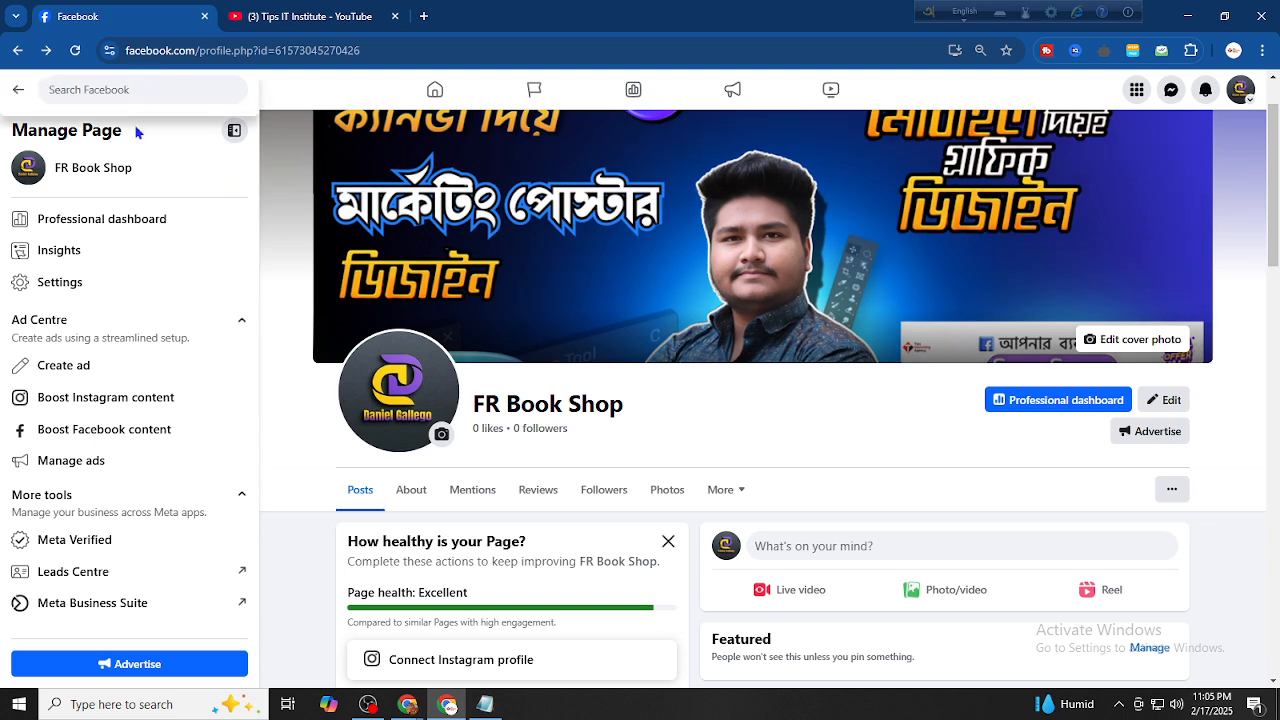
type("t")
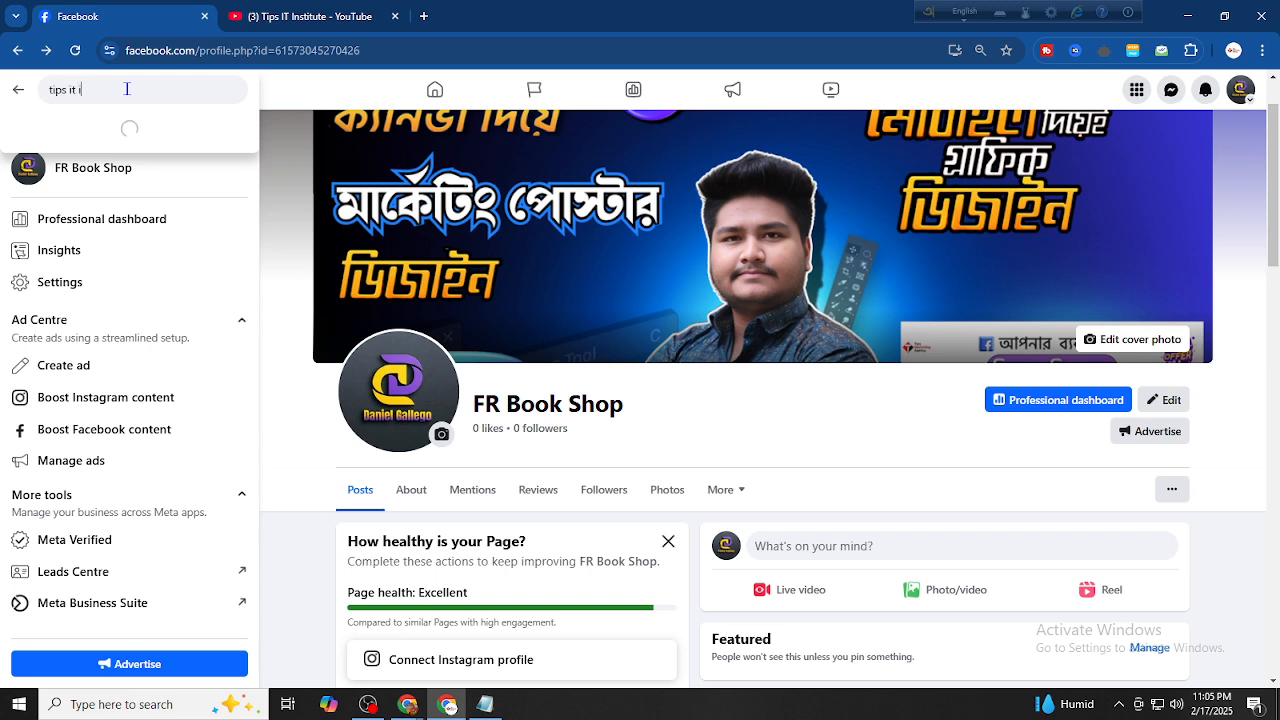
type("ips it i")
left_click(118, 130)
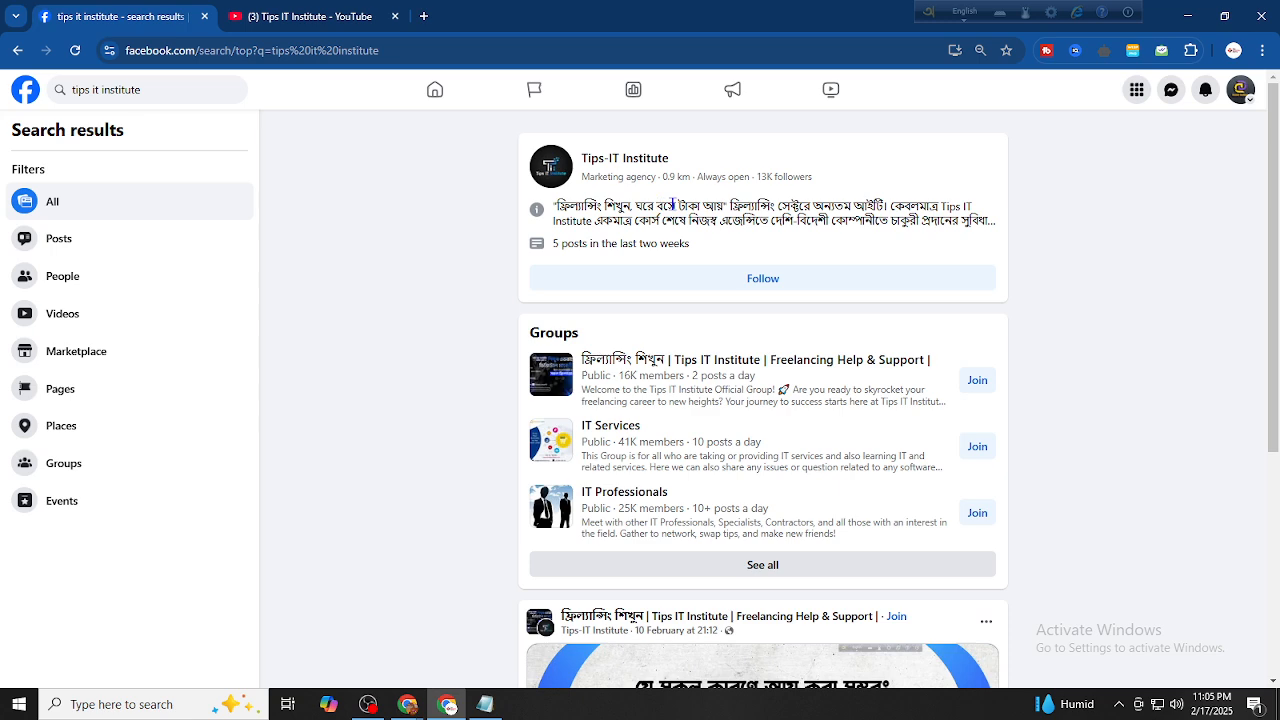
left_click(750, 292)
scroll(997, 417, "down", 3)
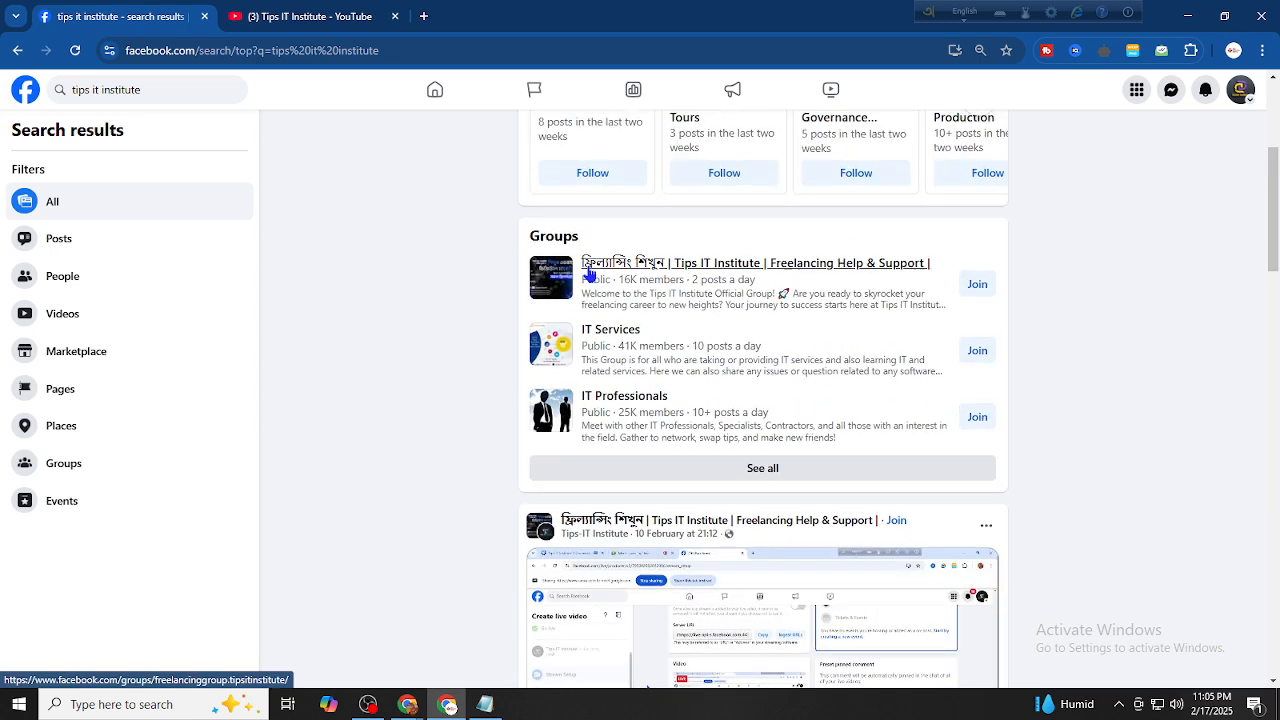
Request to join the Tips IT Institute freelancing group, answering Yes to the participant question
left_click(770, 265)
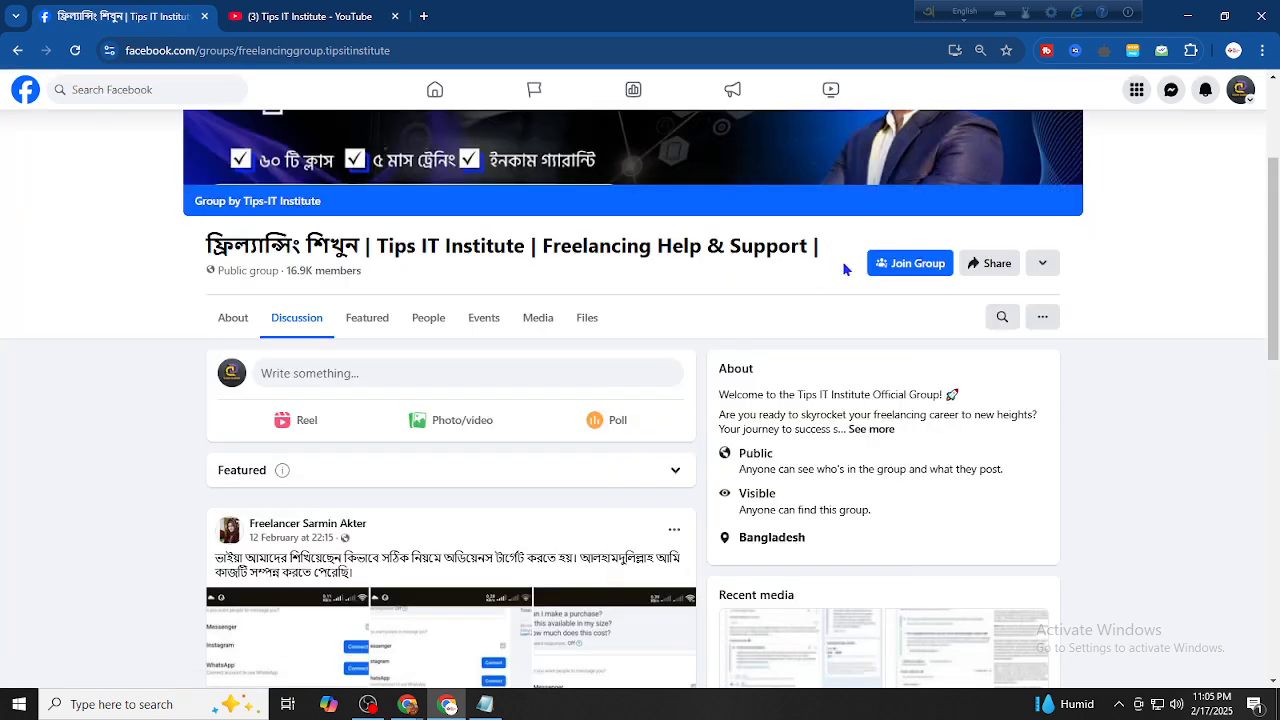
left_click(885, 266)
scroll(469, 373, "down", 1)
scroll(469, 373, "down", 7)
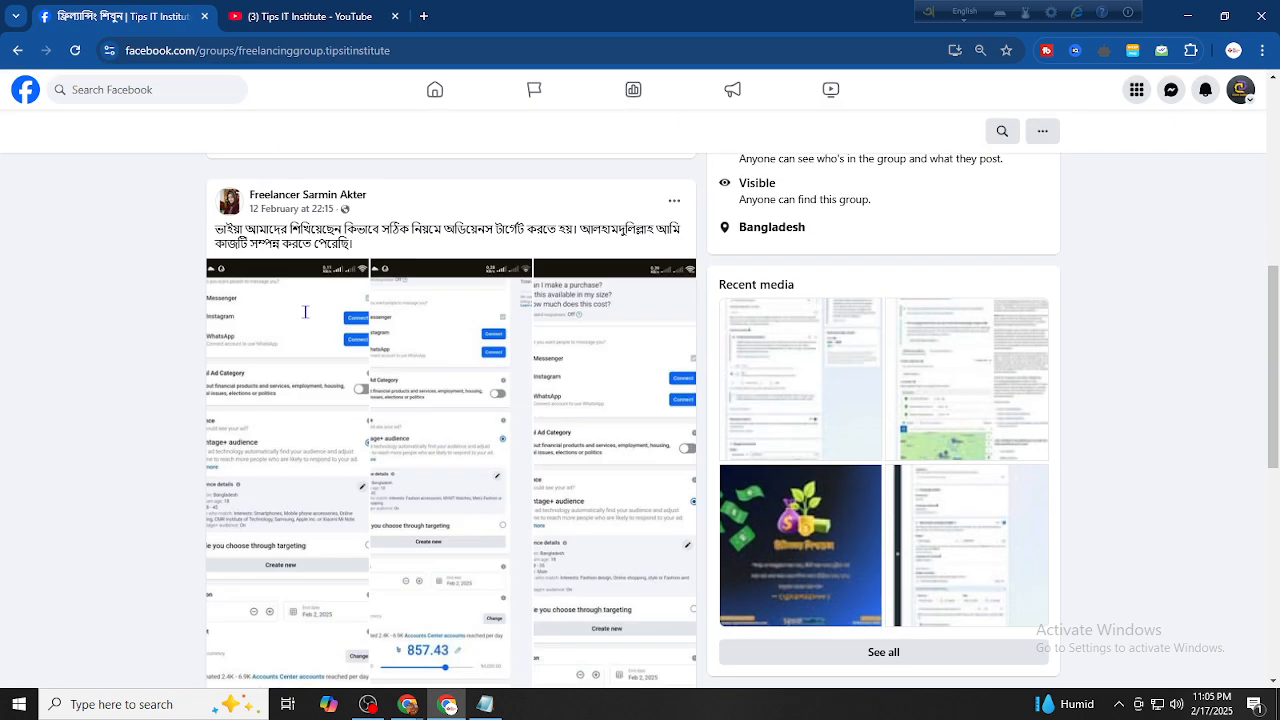
scroll(305, 312, "down", 8)
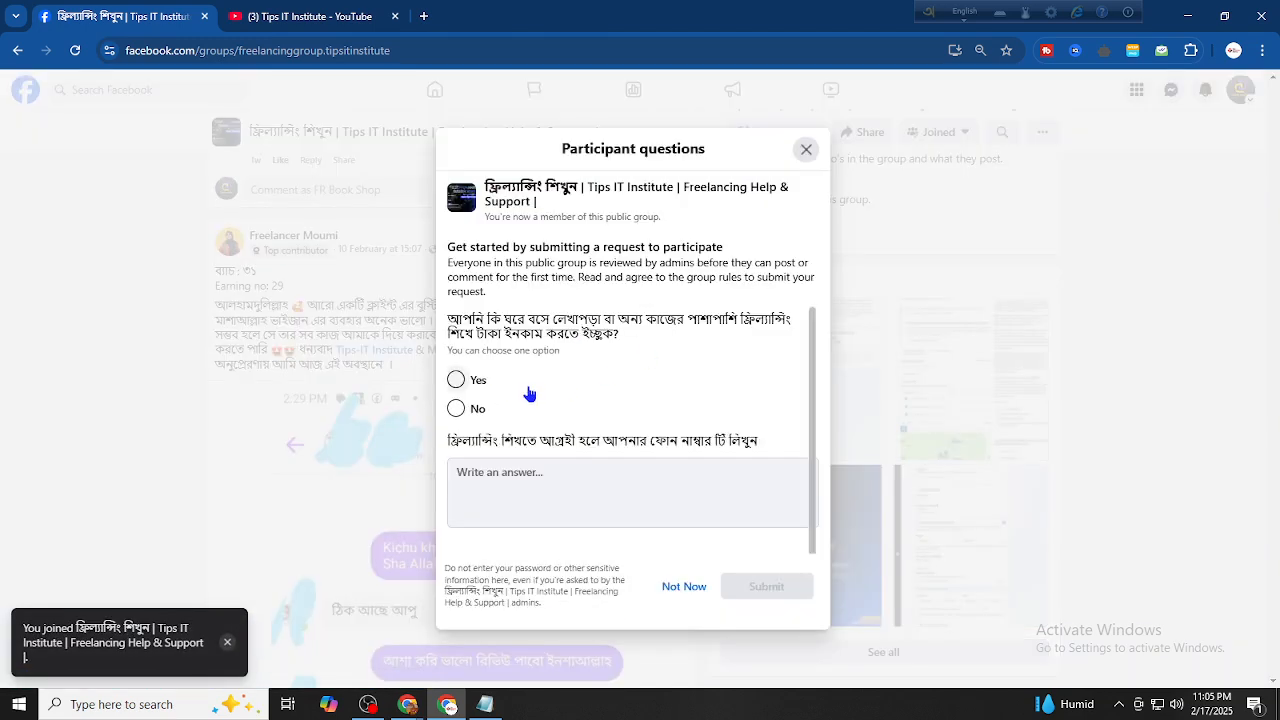
left_click(456, 380)
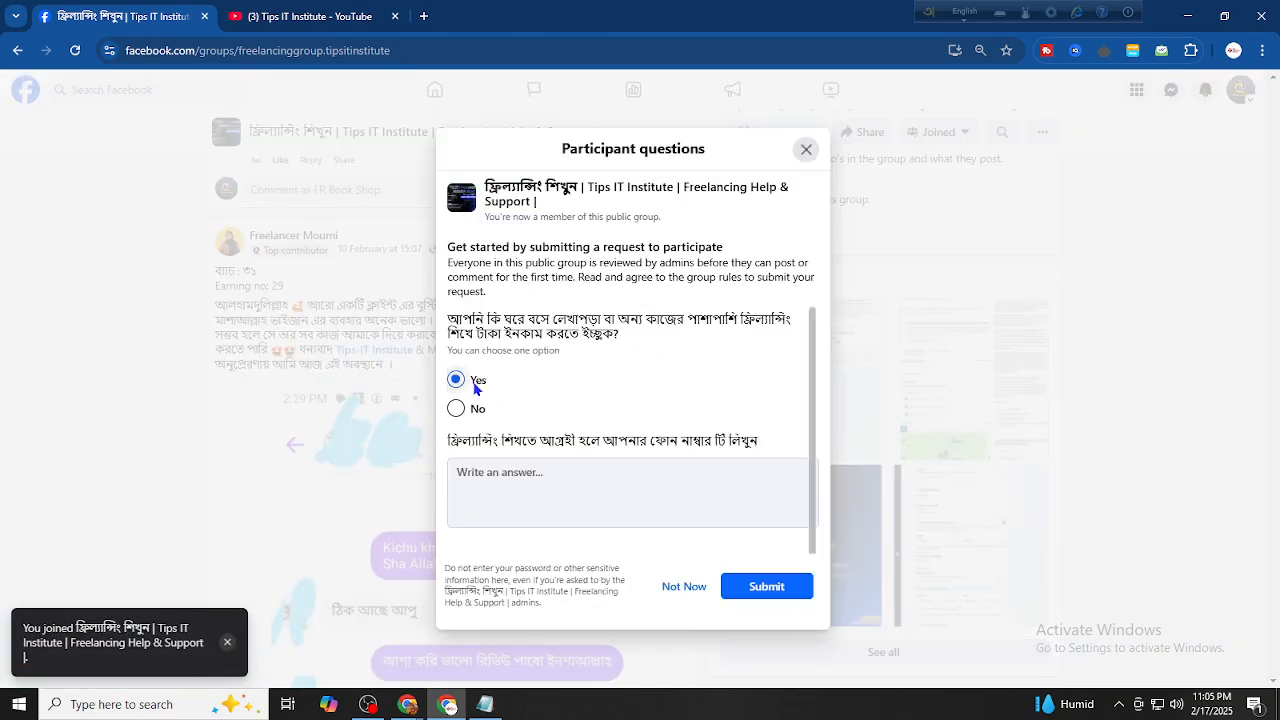
left_click(750, 586)
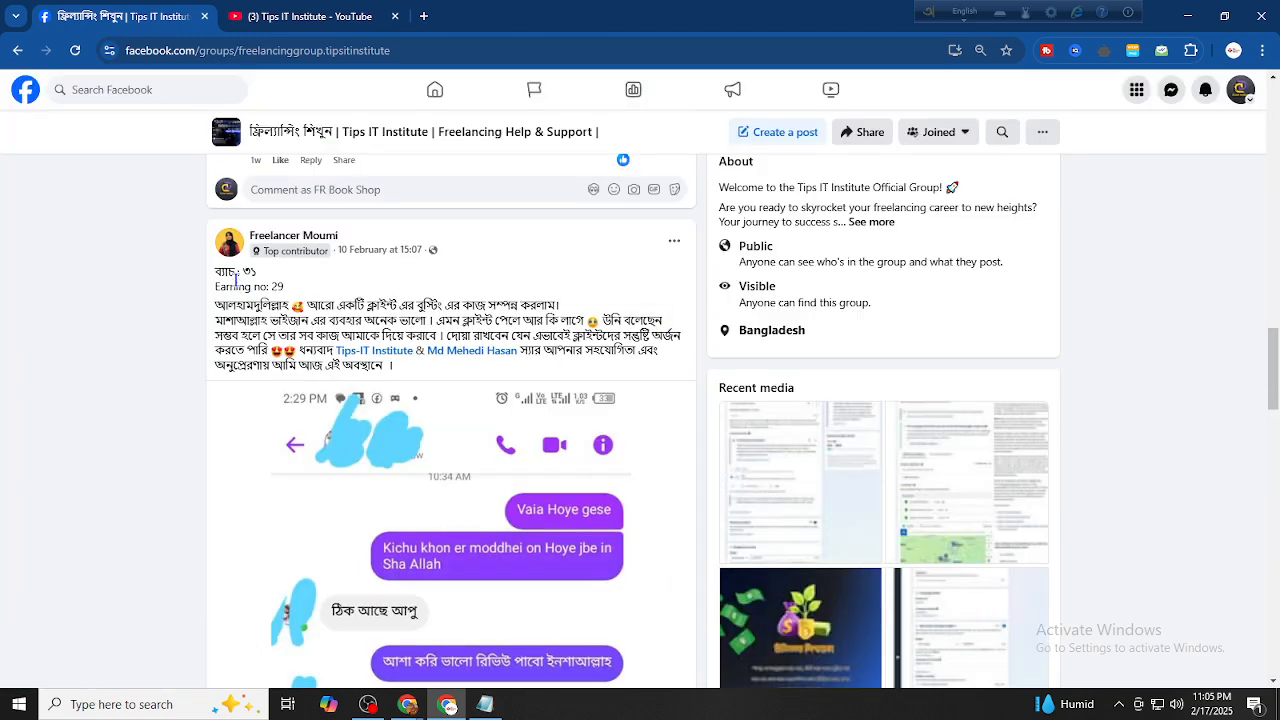
Select 'Earning no: 29' and expand the next post and the payment receipt post
left_click_drag(292, 292, 212, 297)
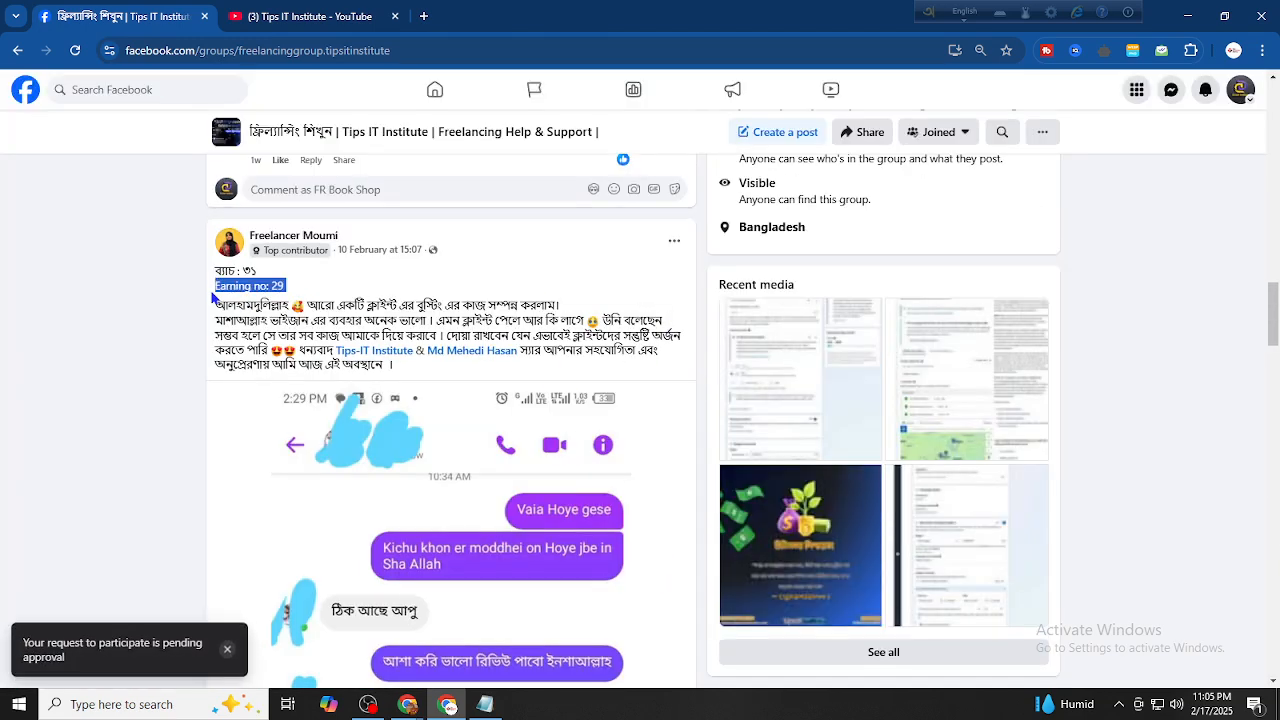
scroll(373, 302, "down", 10)
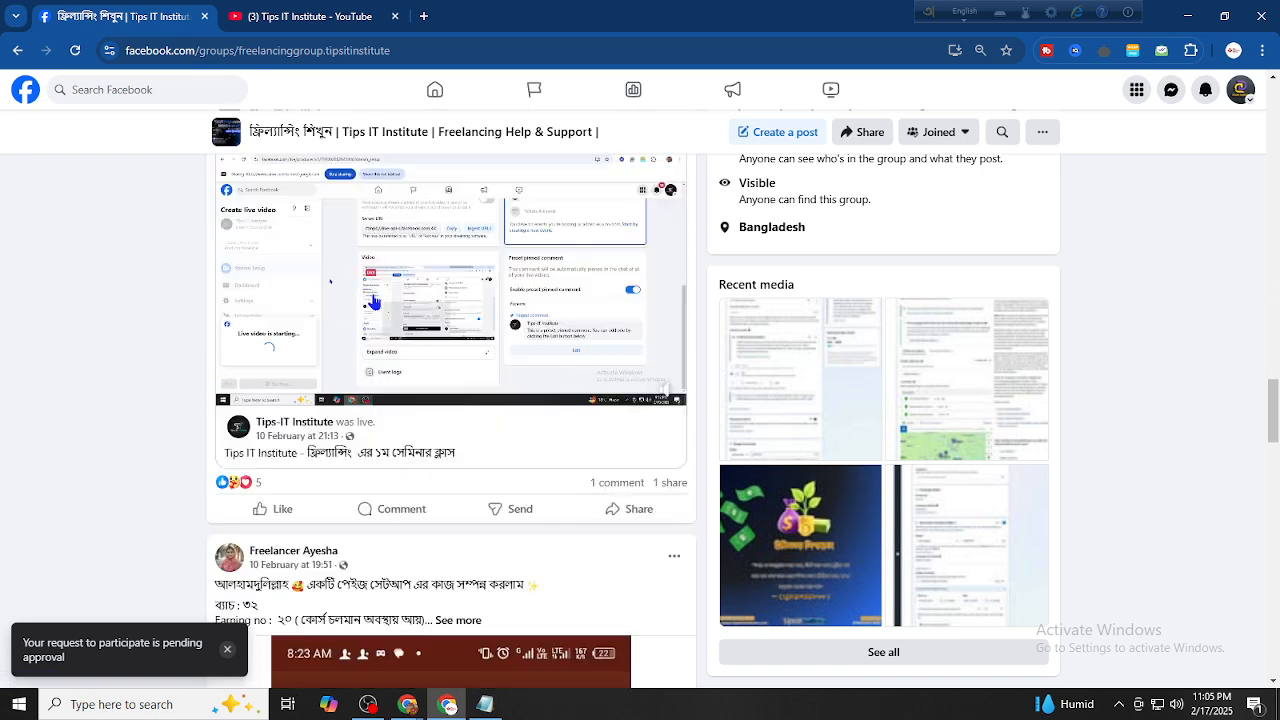
scroll(374, 301, "up", 3)
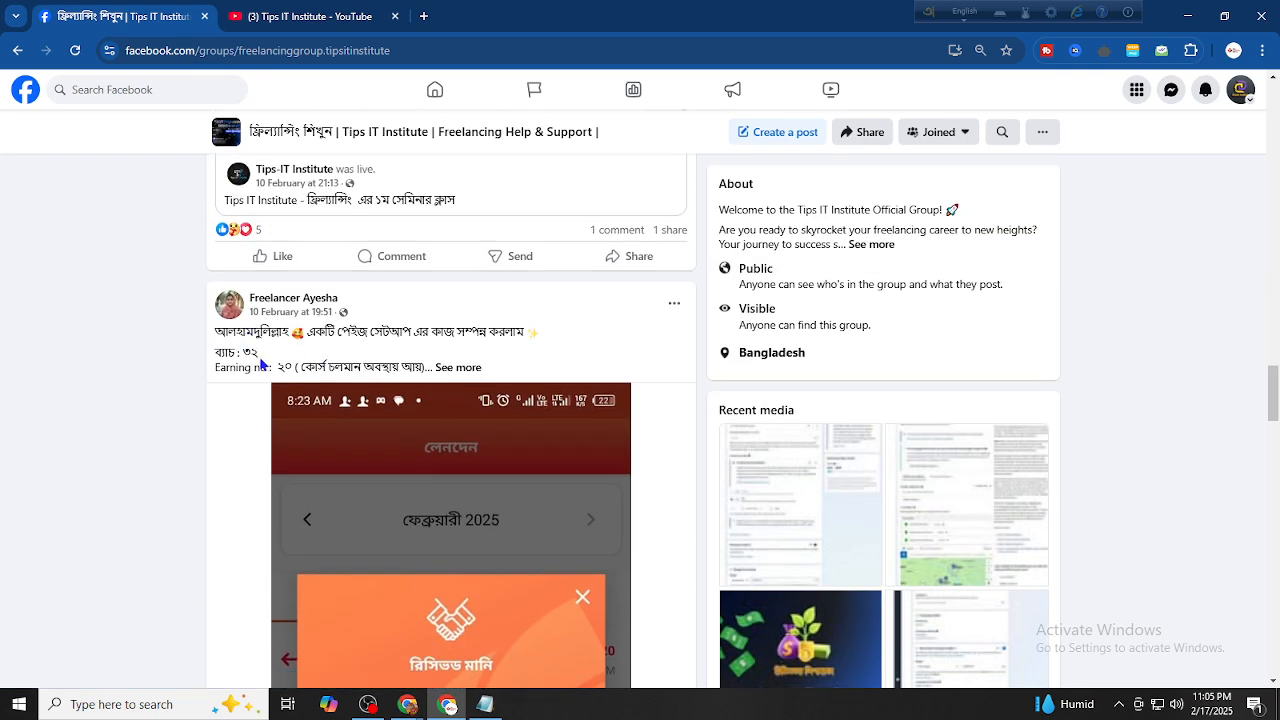
left_click(478, 367)
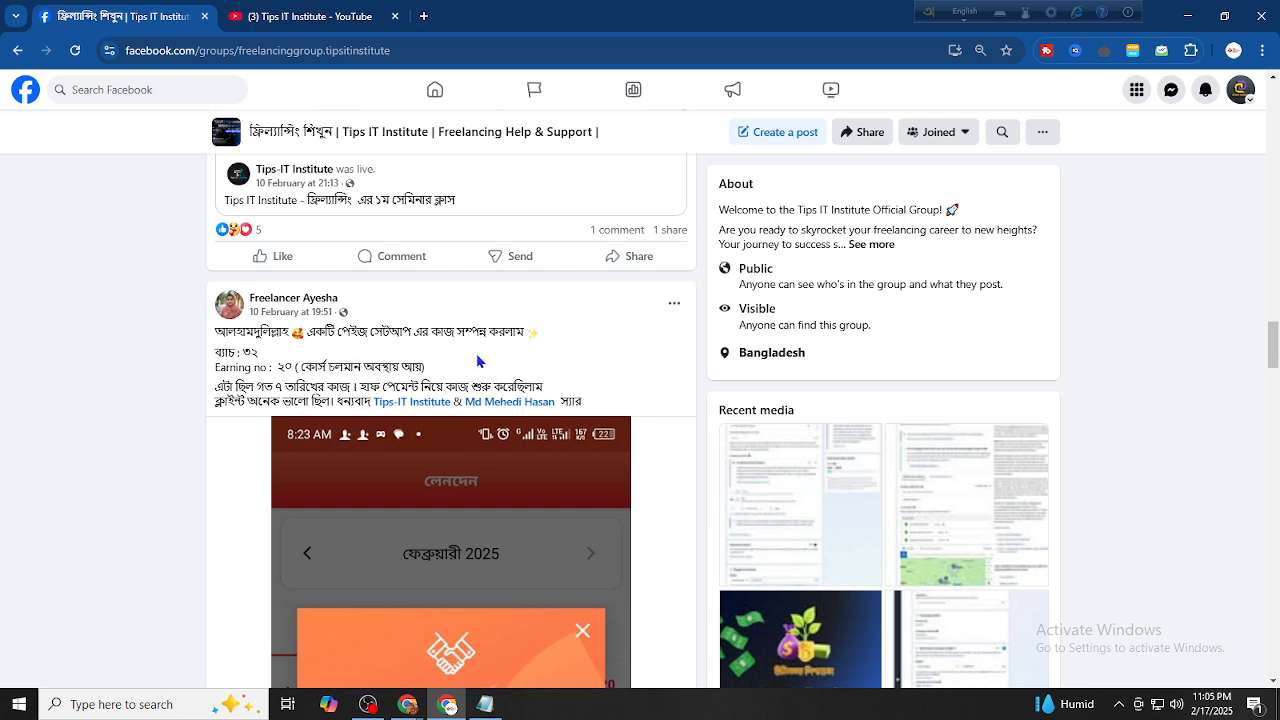
scroll(478, 362, "down", 15)
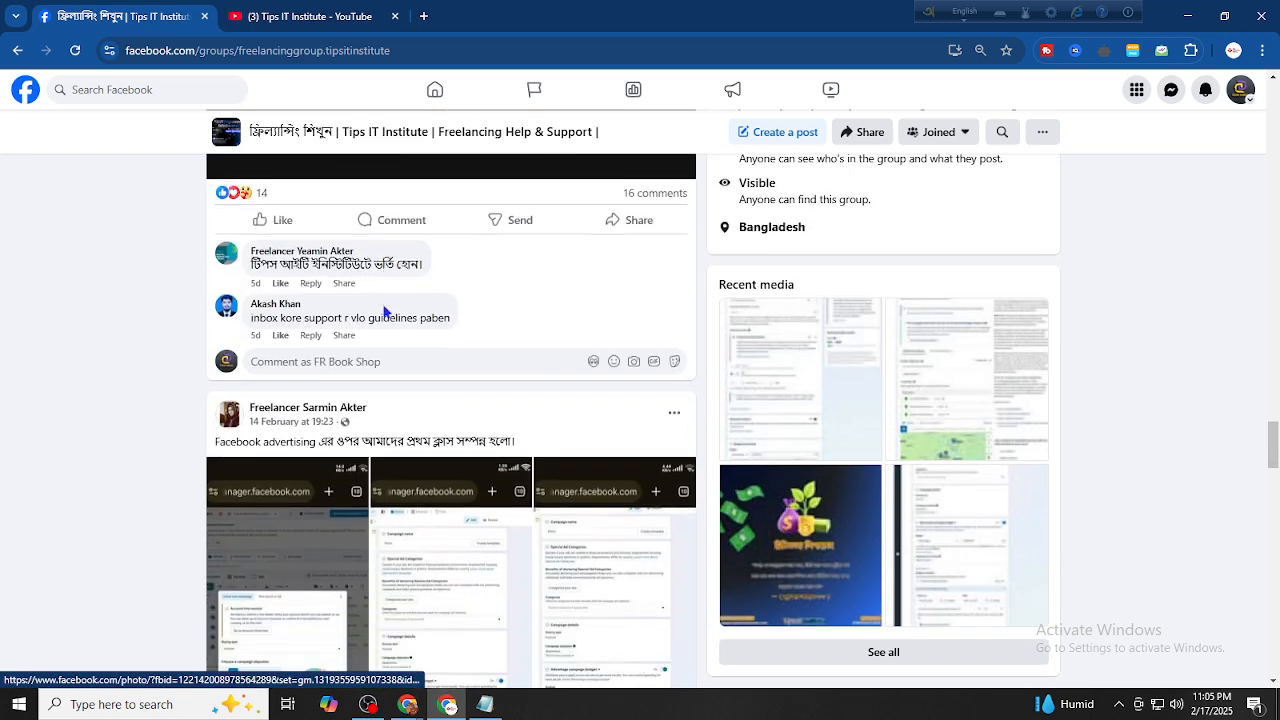
scroll(380, 314, "down", 10)
scroll(374, 320, "up", 4)
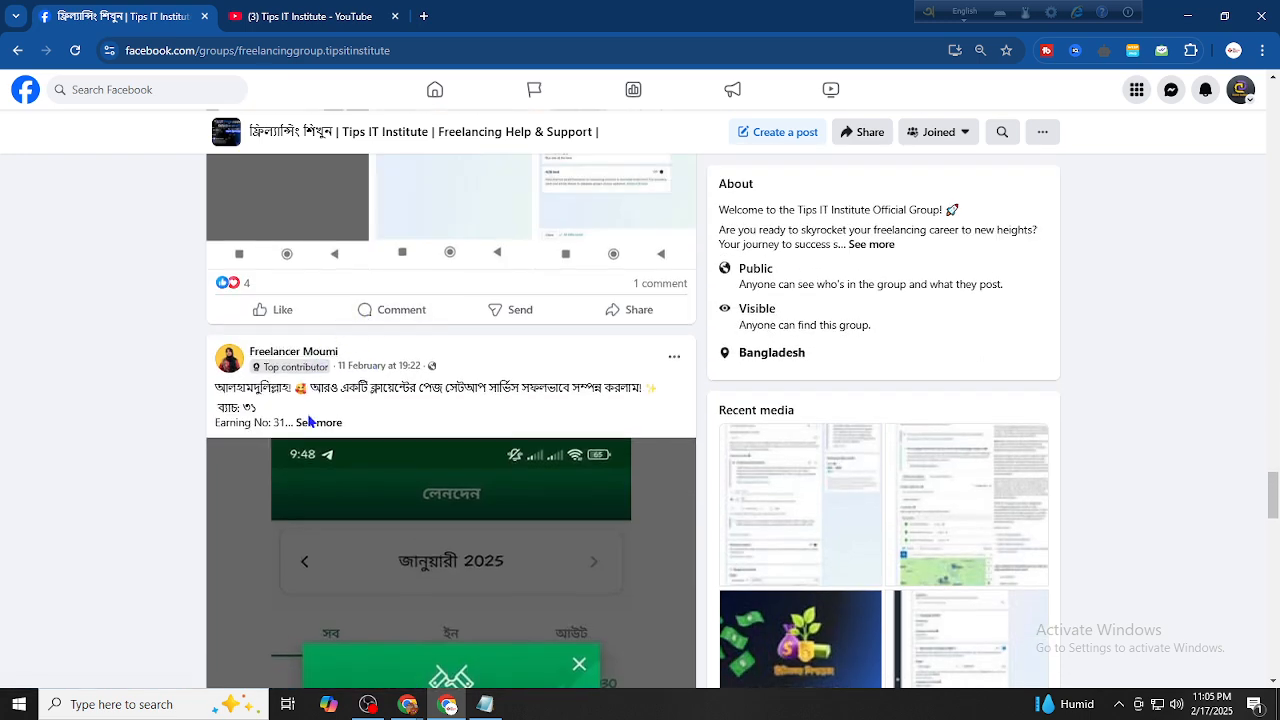
left_click(312, 422)
Expand another group post to its full text and highlight part of its second line
scroll(450, 292, "down", 10)
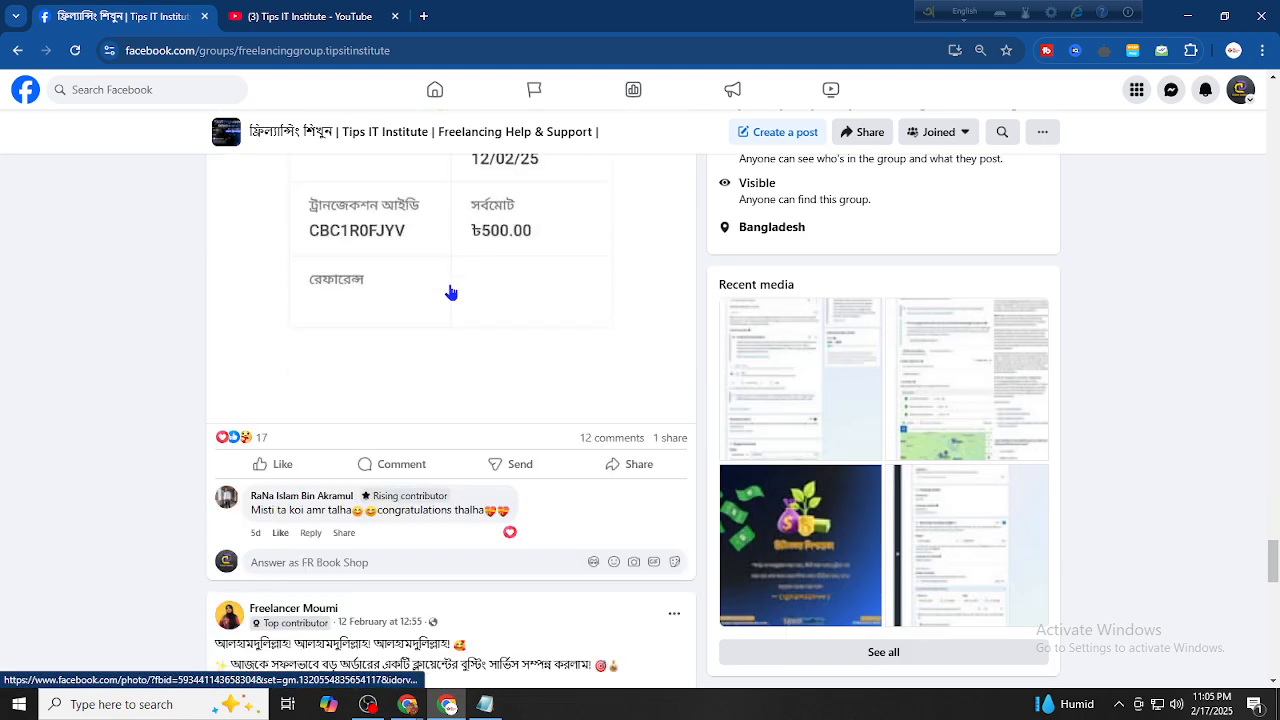
scroll(450, 292, "up", 5)
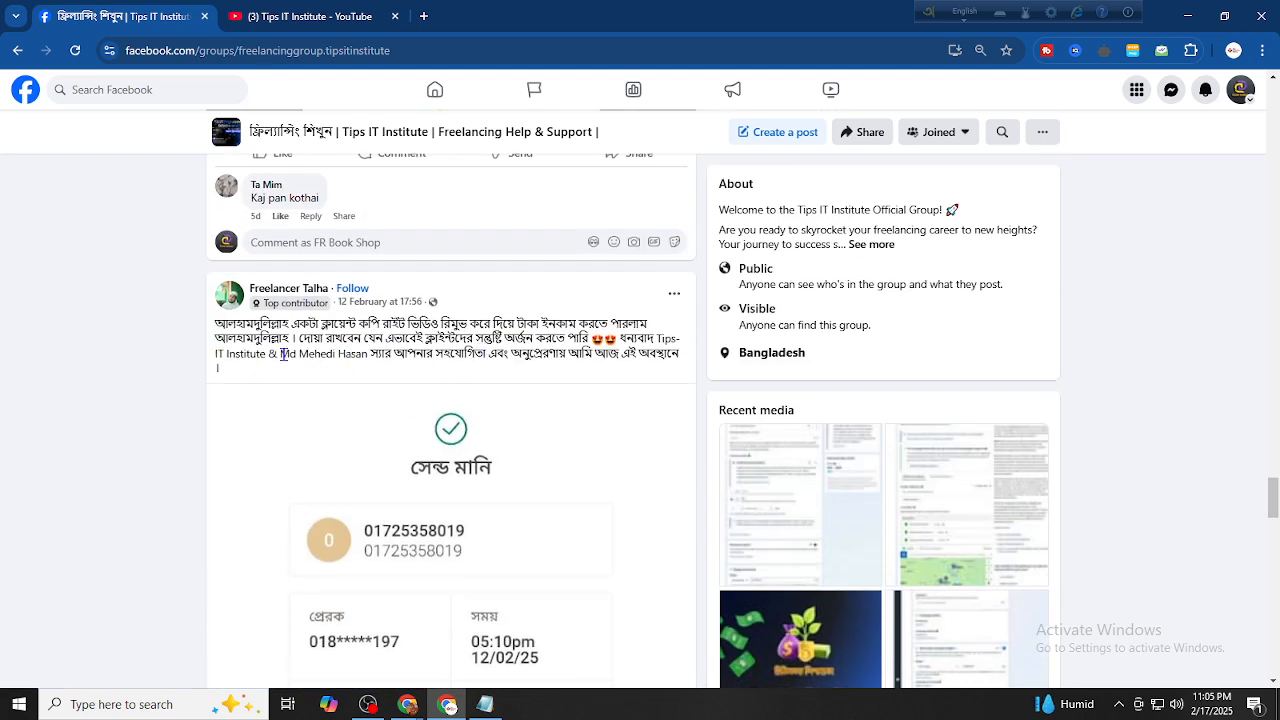
scroll(380, 331, "down", 12)
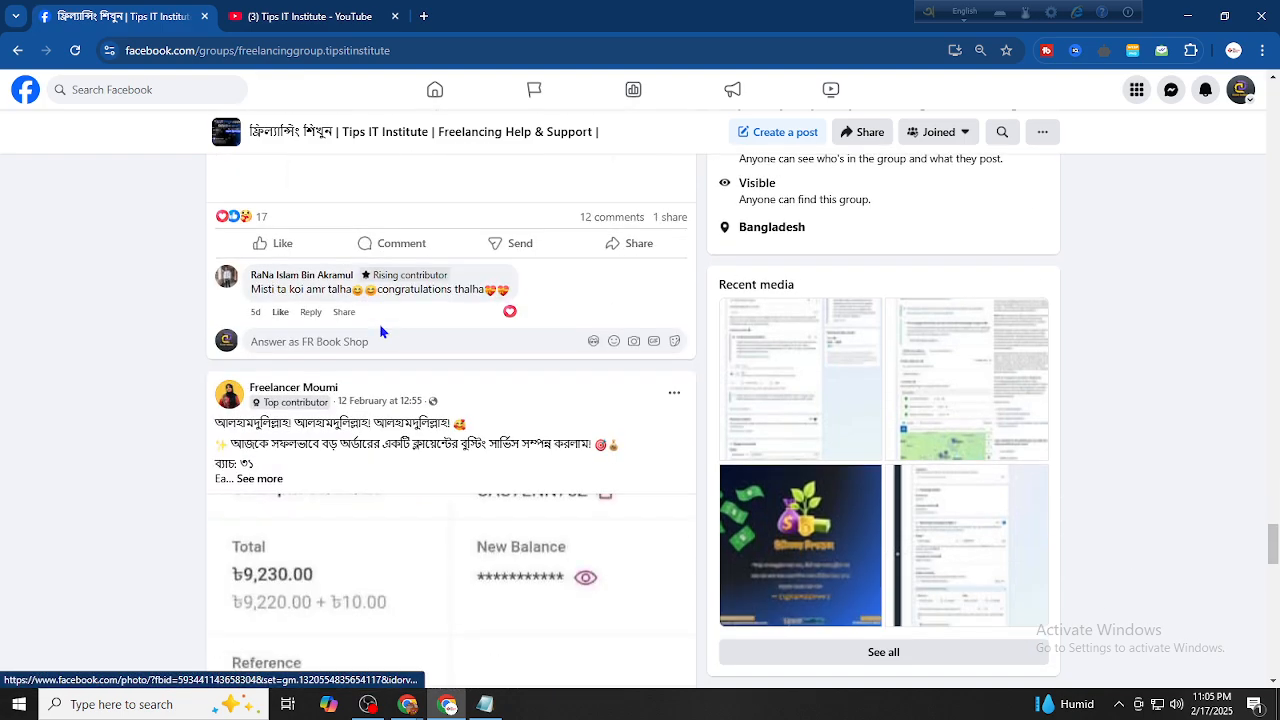
scroll(380, 331, "down", 12)
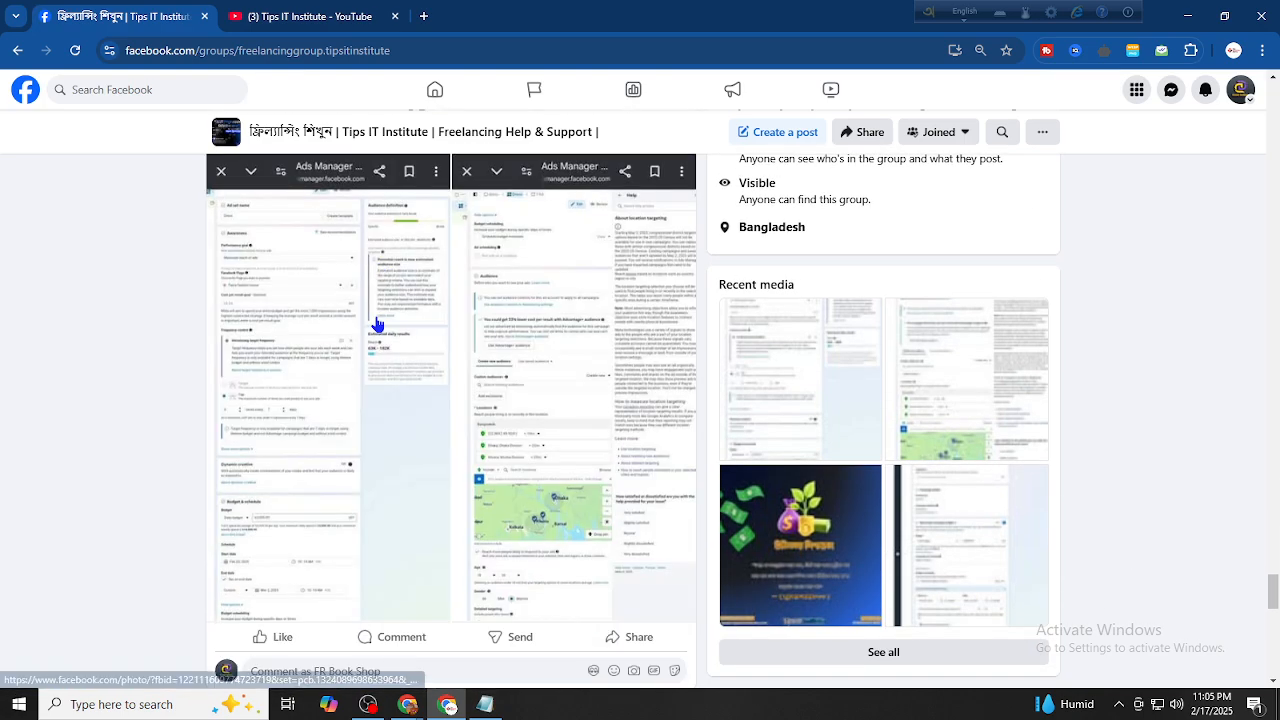
scroll(378, 325, "down", 2)
scroll(375, 400, "up", 4)
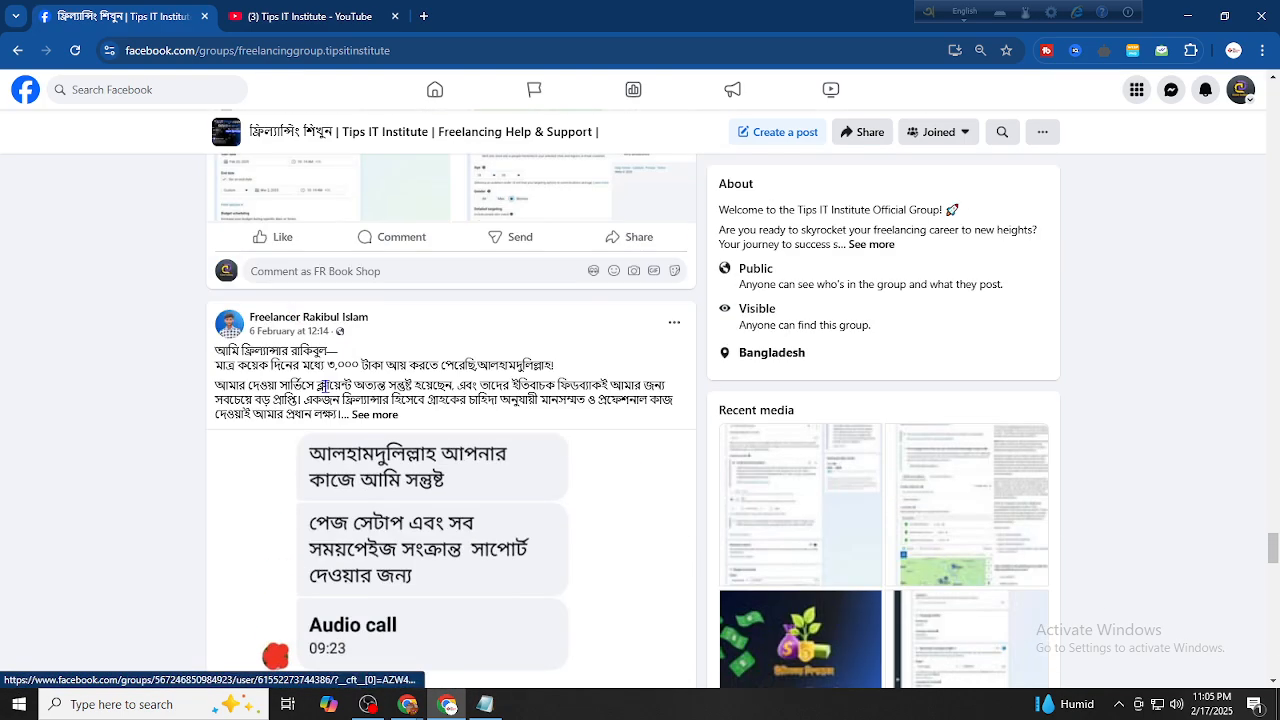
left_click(374, 415)
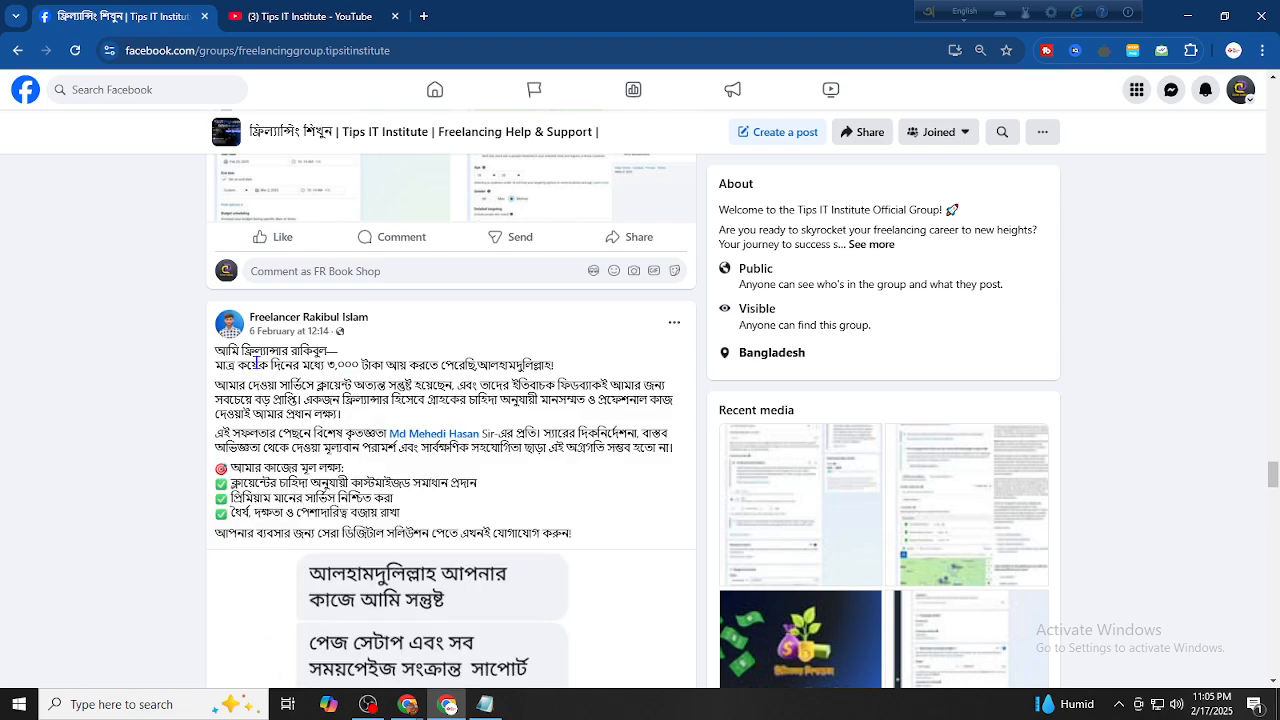
left_click_drag(256, 363, 535, 367)
left_click(605, 360)
Expand the client review and success story posts to read them fully
scroll(452, 367, "down", 10)
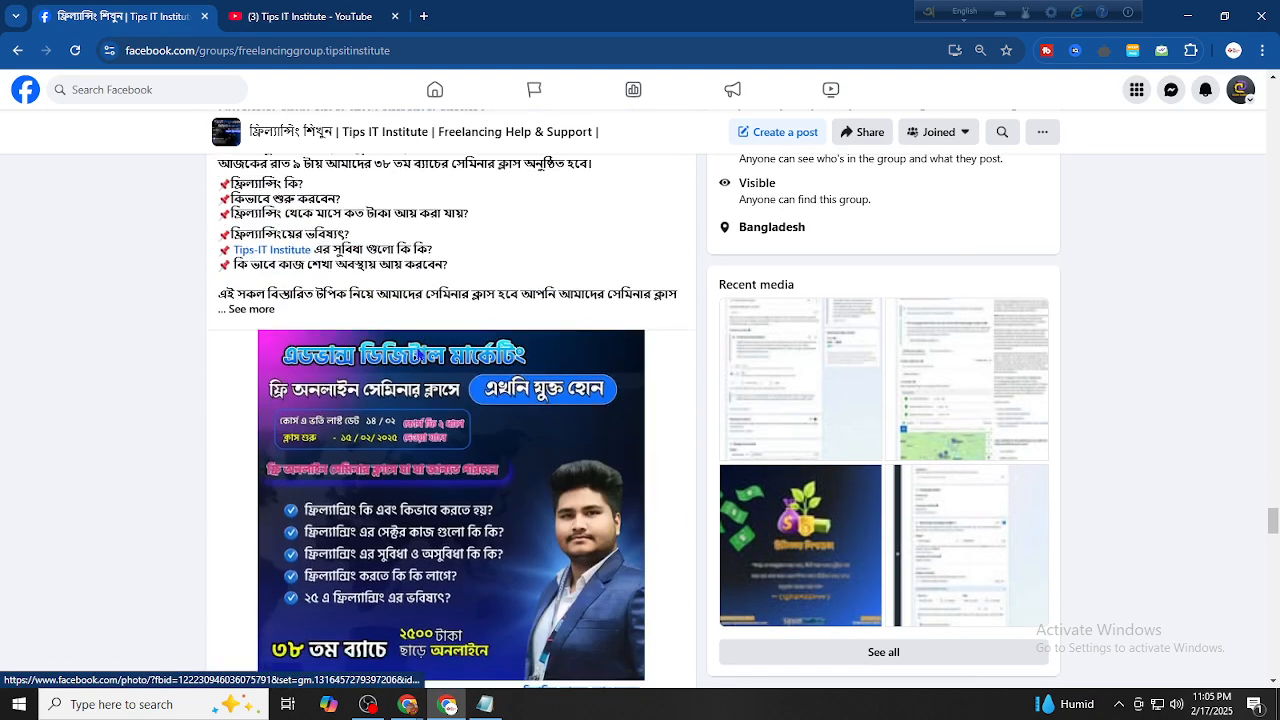
scroll(418, 354, "down", 3)
scroll(415, 352, "down", 3)
scroll(395, 365, "up", 4)
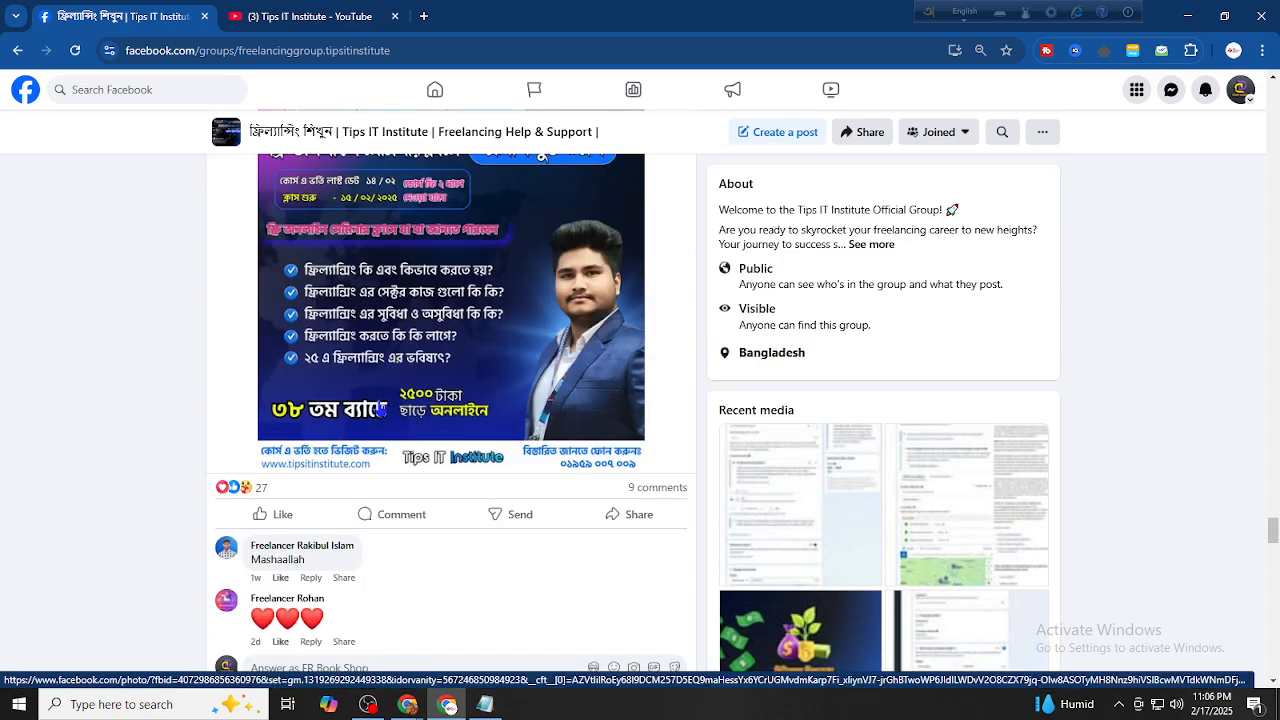
scroll(393, 400, "down", 6)
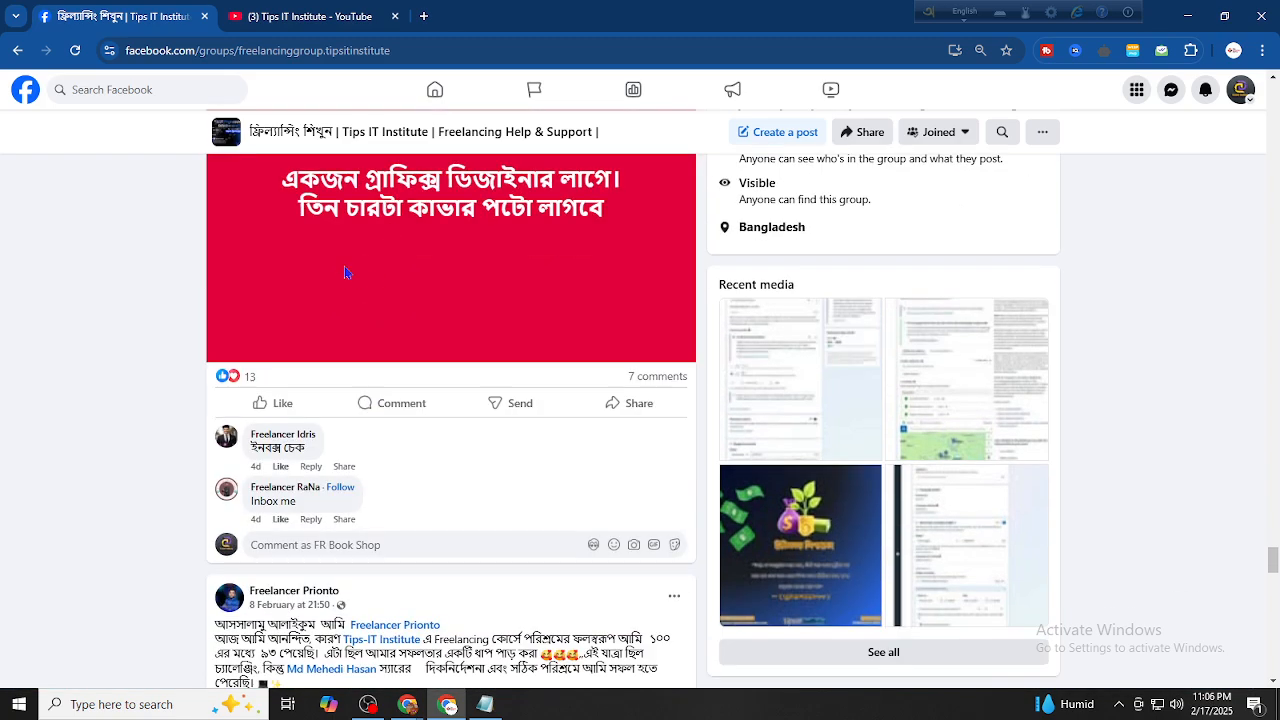
scroll(344, 266, "down", 3)
scroll(414, 297, "down", 5)
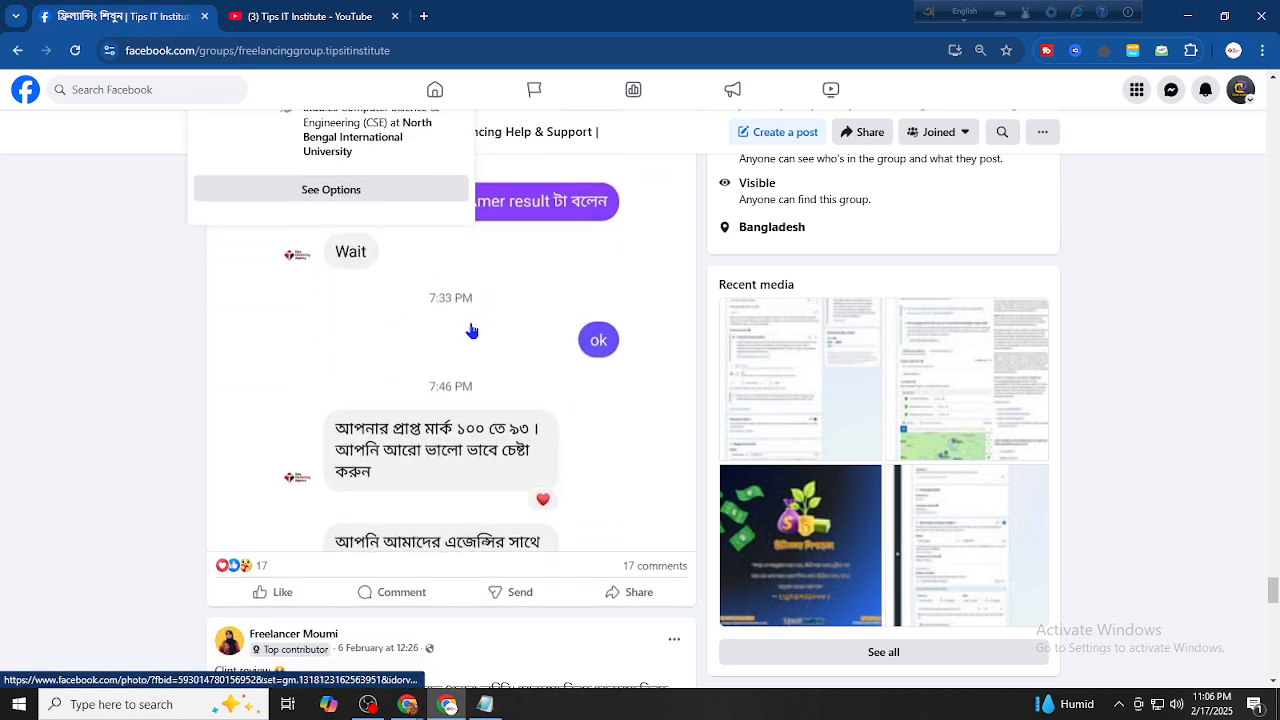
scroll(440, 344, "down", 2)
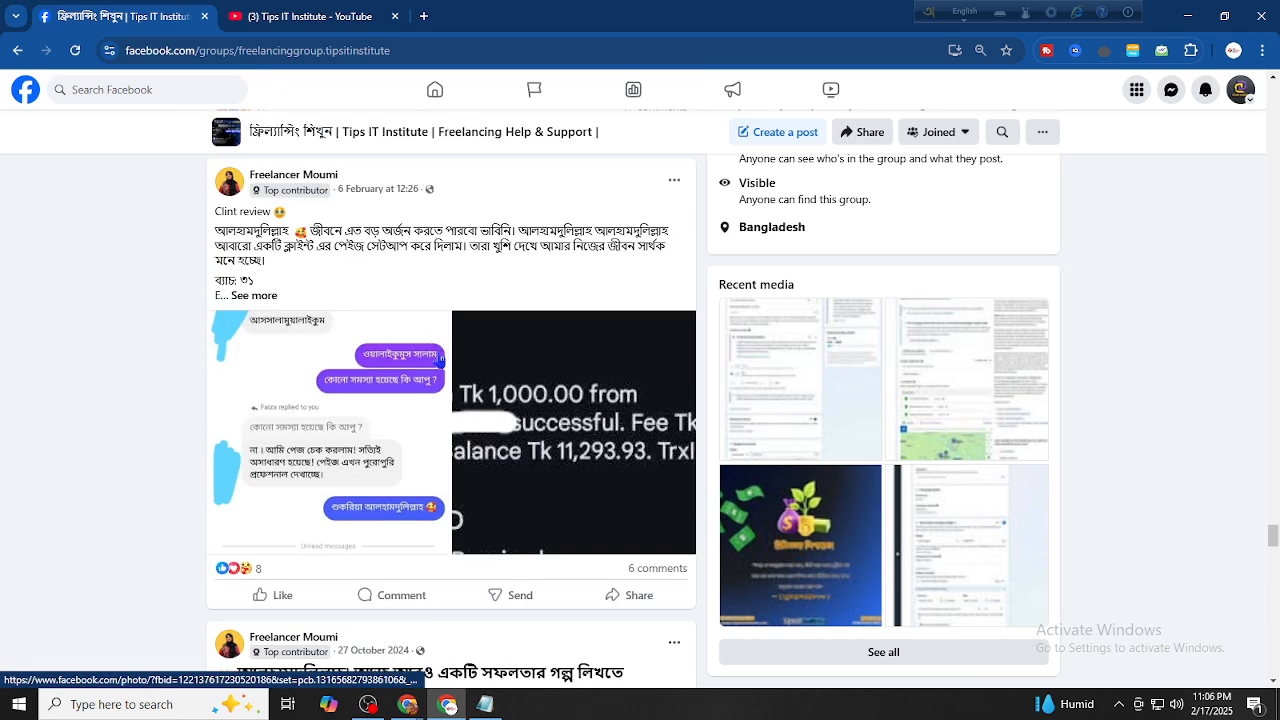
left_click(247, 295)
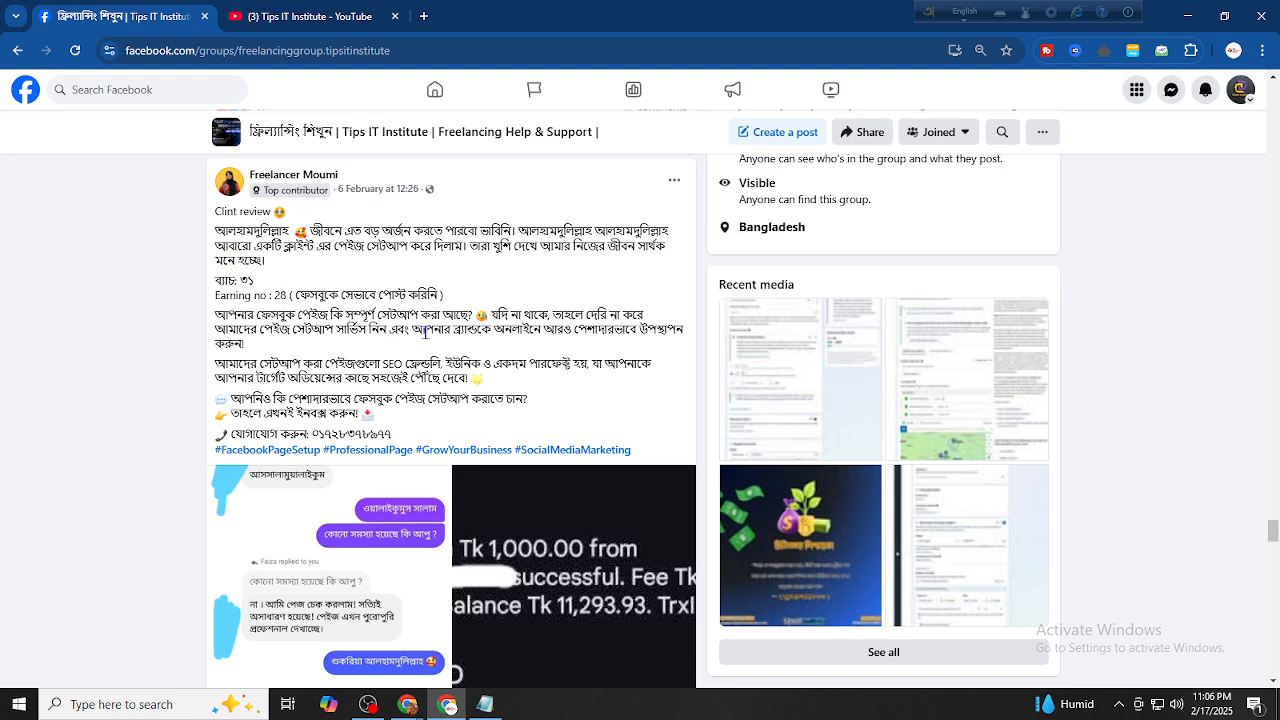
scroll(425, 333, "down", 2)
scroll(375, 322, "down", 3)
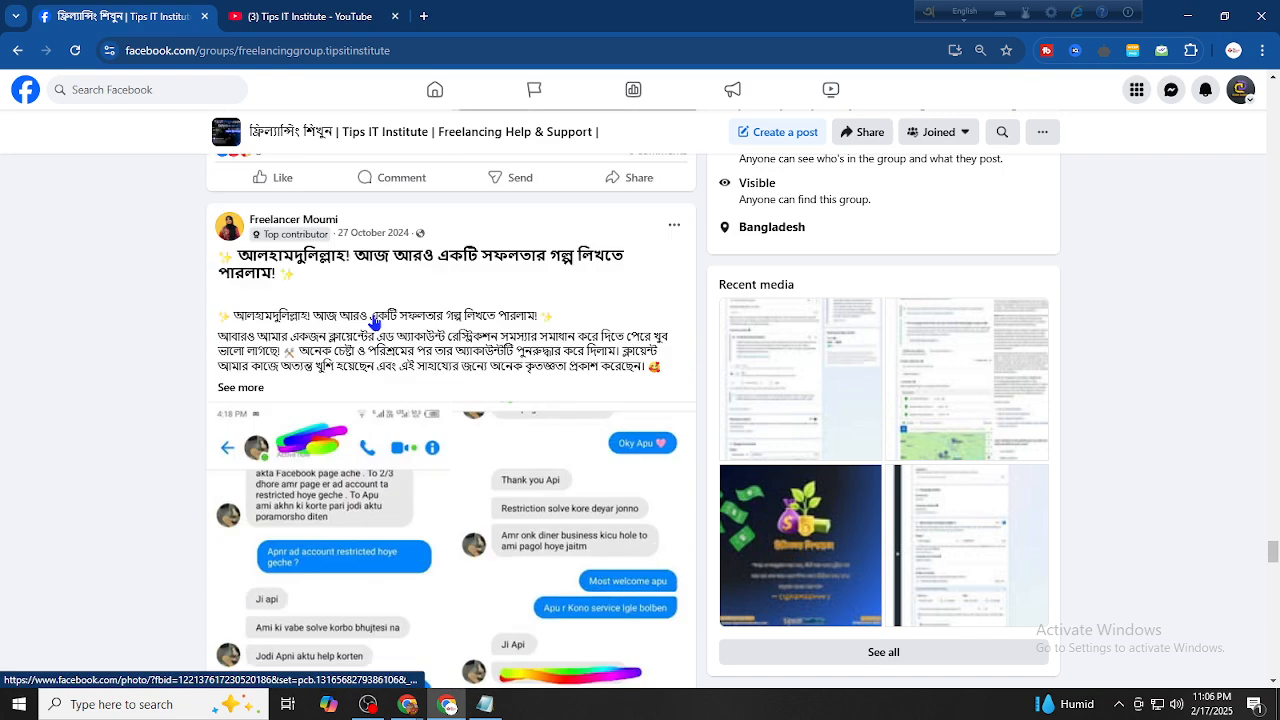
scroll(375, 322, "down", 1)
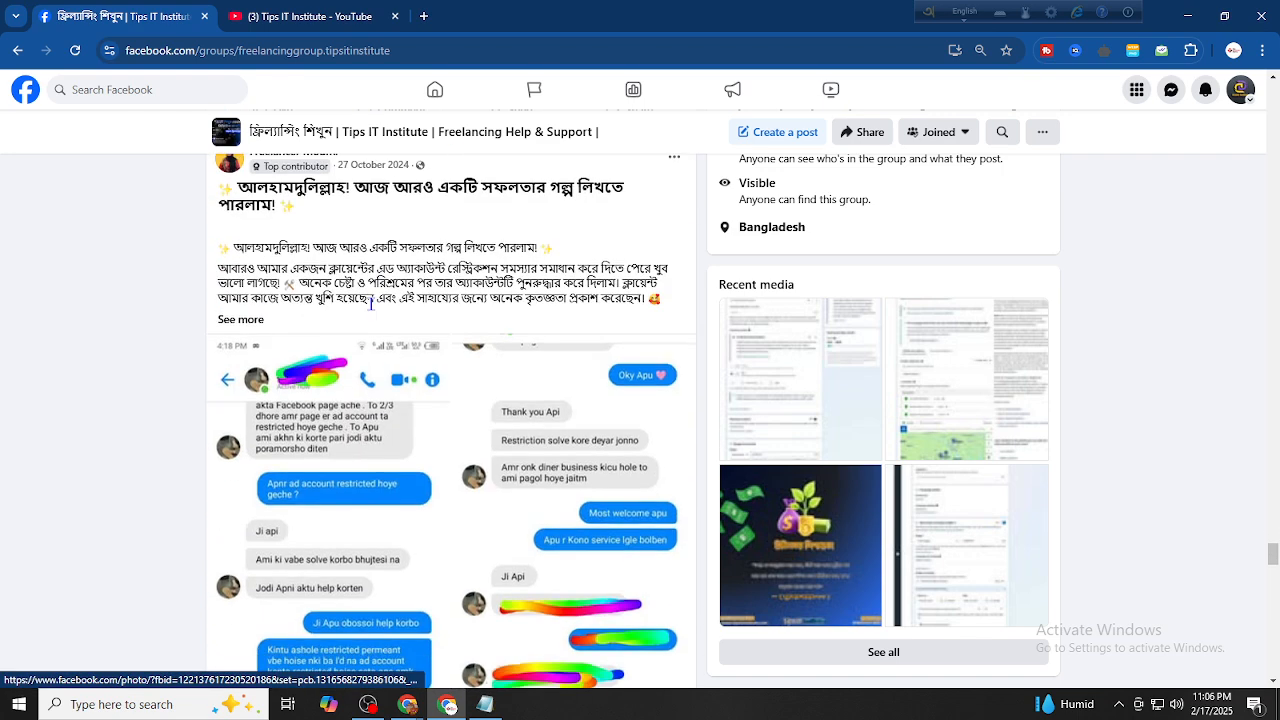
left_click(247, 320)
Zoom the group page in with Ctrl+Plus and scroll back to the top
scroll(320, 272, "up", 1)
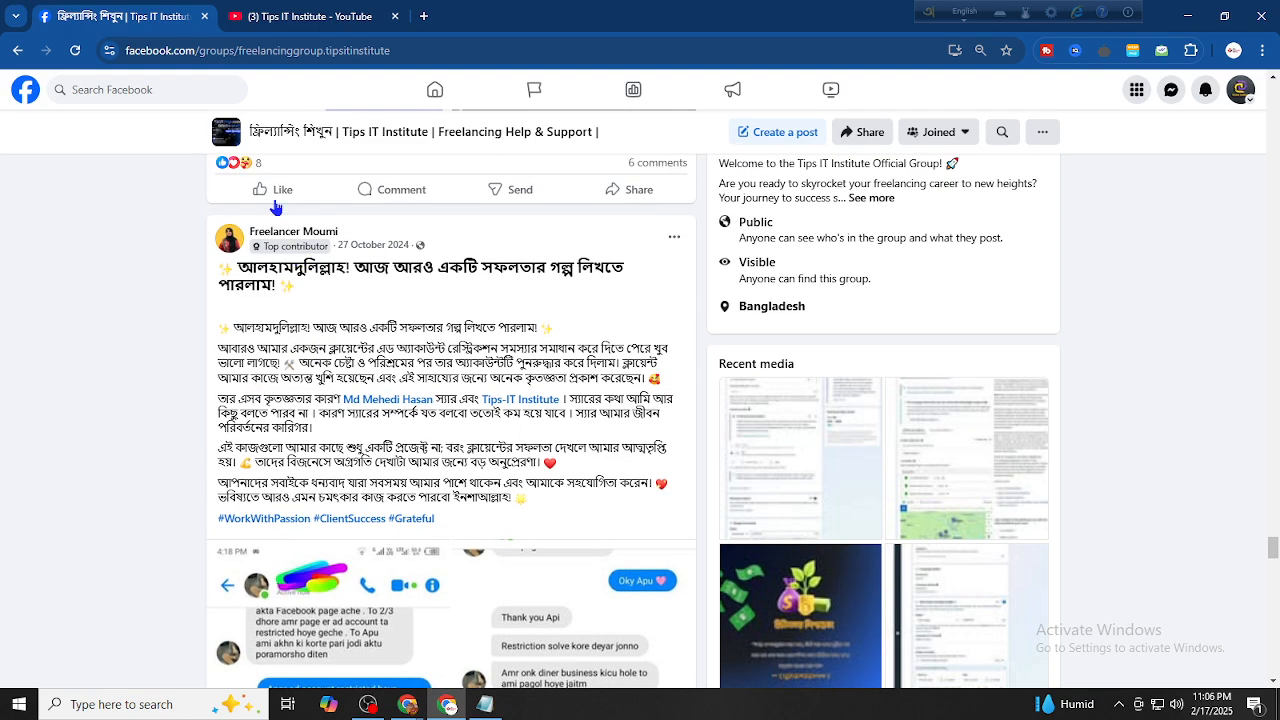
key("ctrl+plus")
key("ctrl+plus")
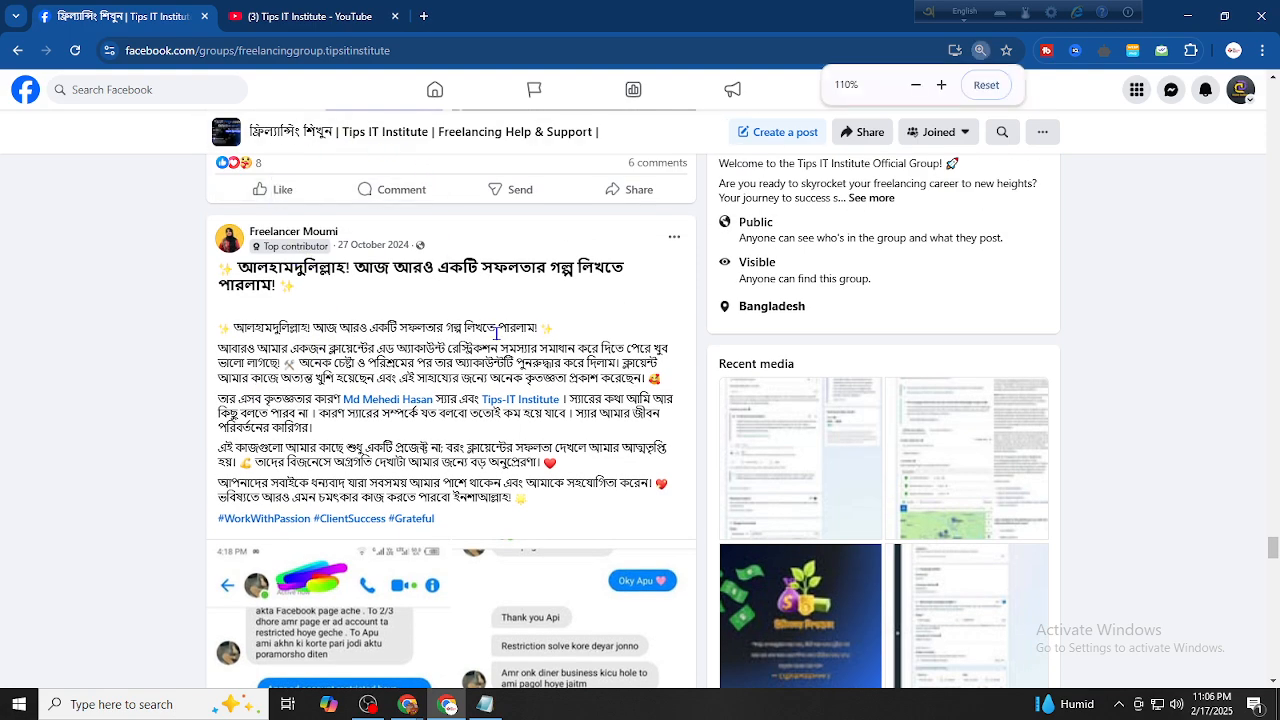
scroll(316, 308, "down", 2)
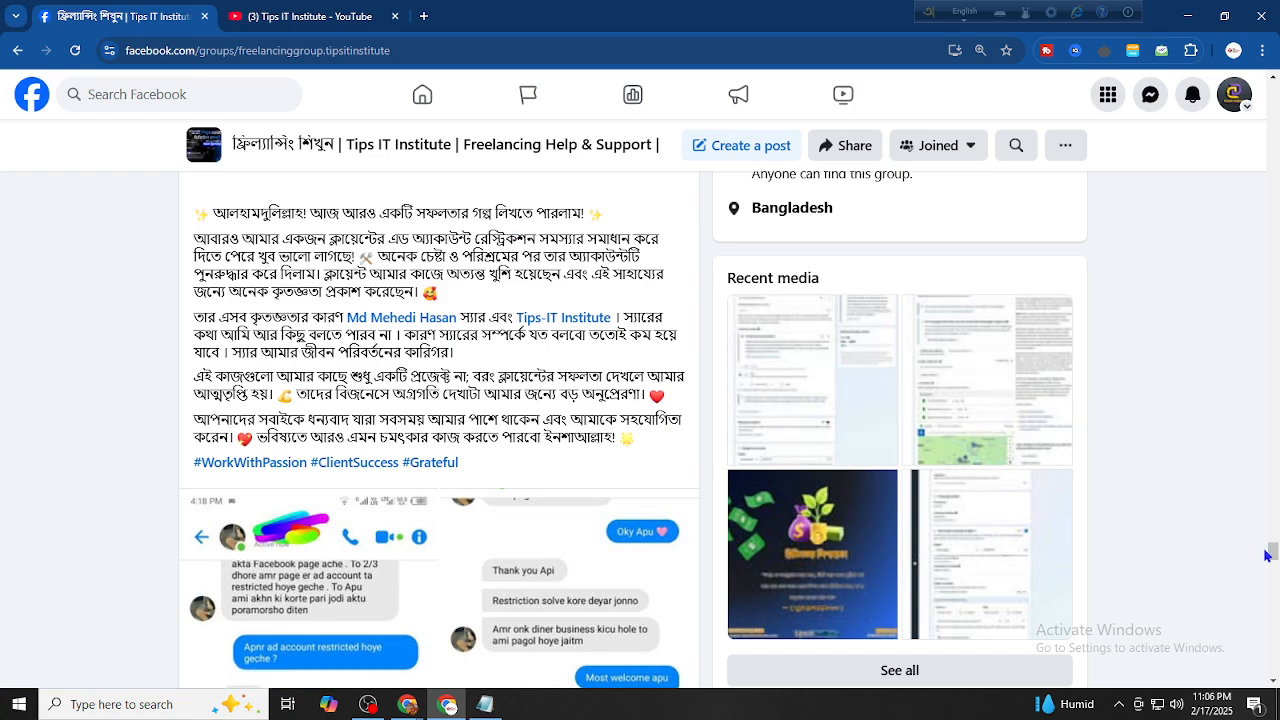
left_click_drag(1275, 553, 1272, 92)
scroll(416, 315, "down", 3)
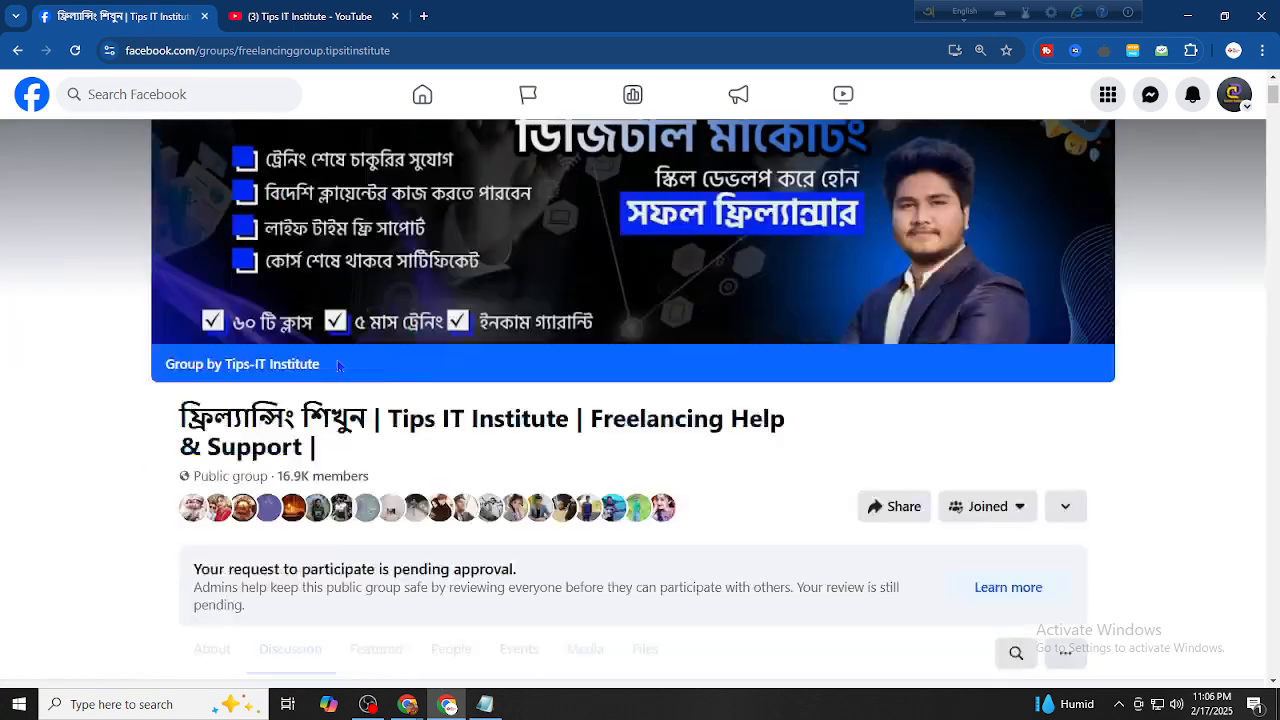
scroll(290, 303, "up", 2)
mouse_move(268, 297)
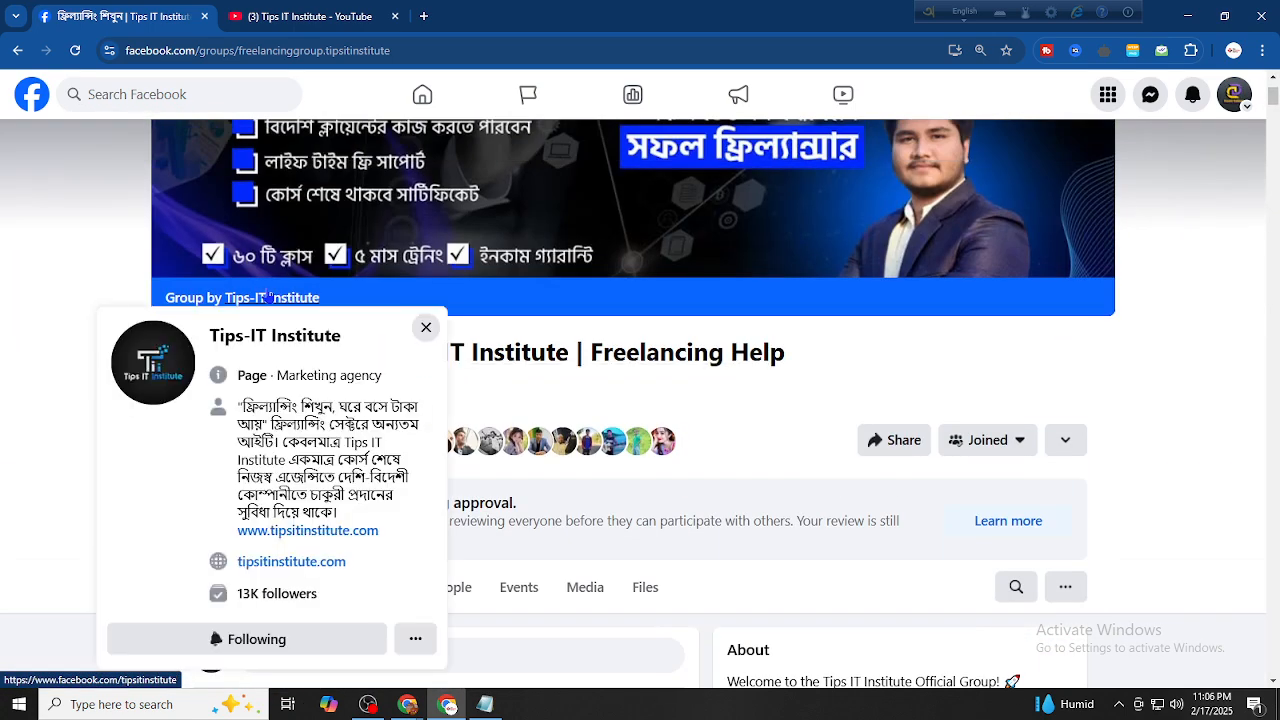
left_click(272, 20)
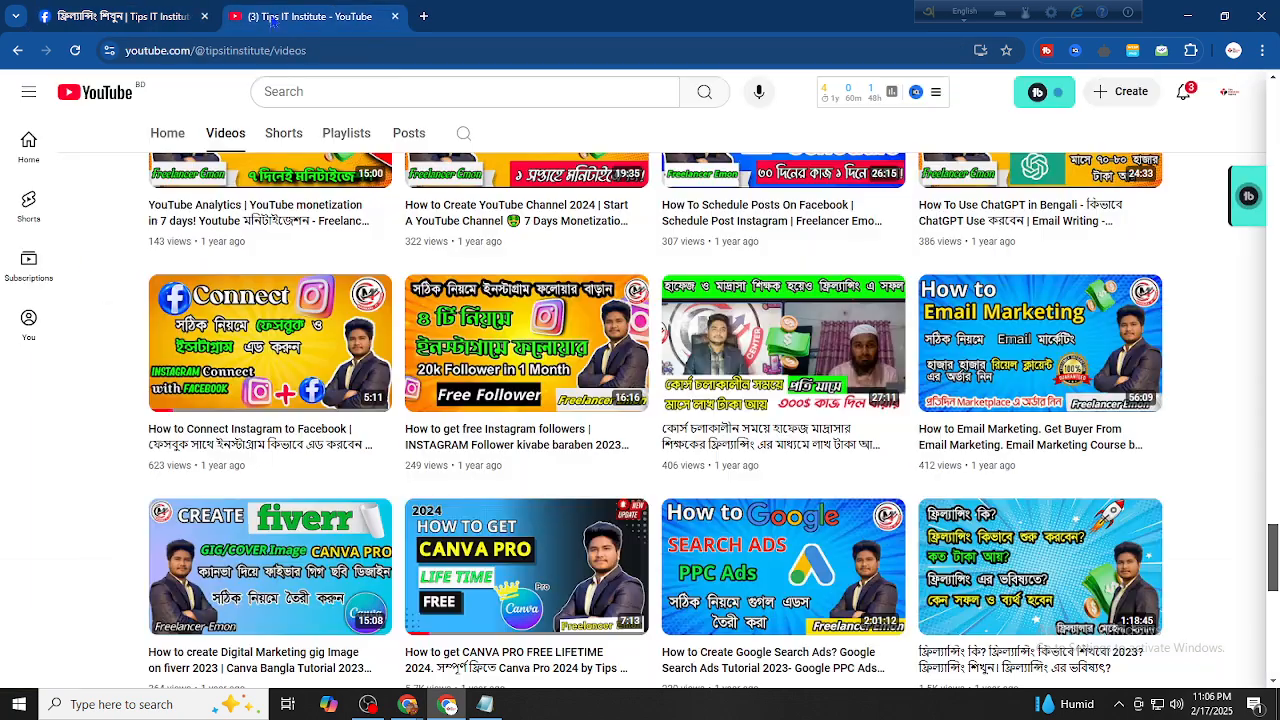
scroll(372, 360, "up", 15)
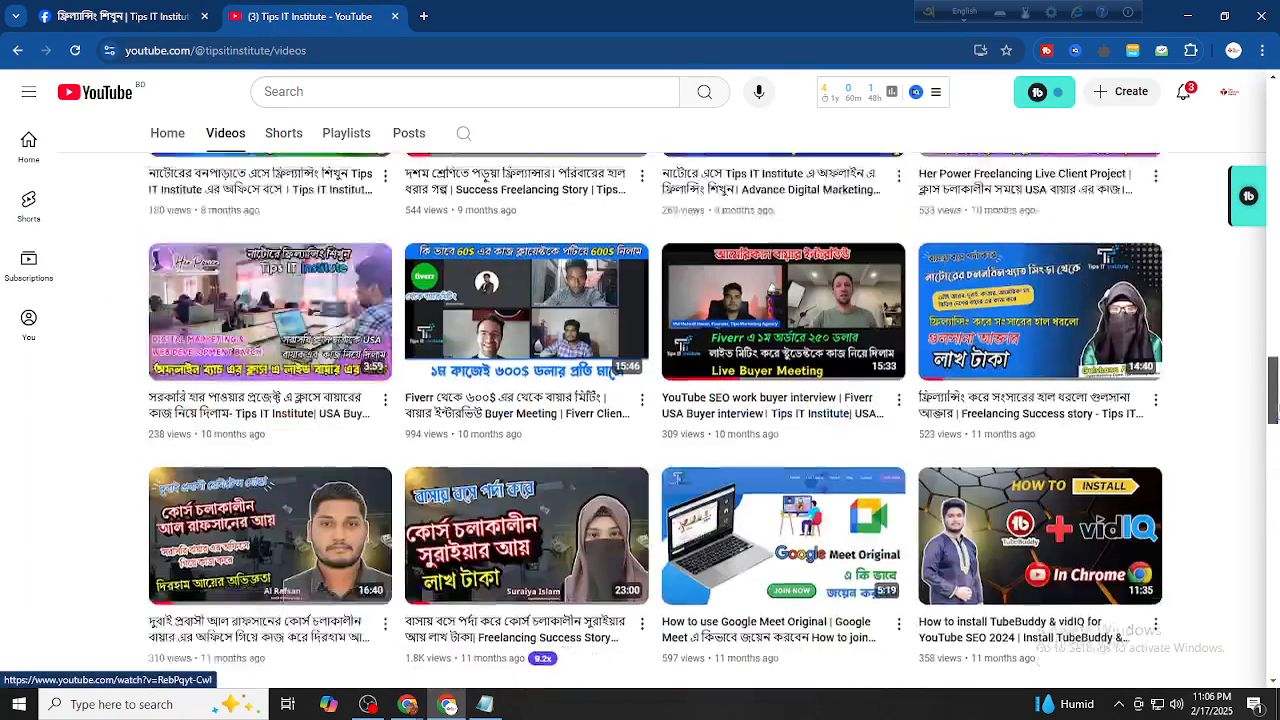
scroll(517, 343, "down", 3)
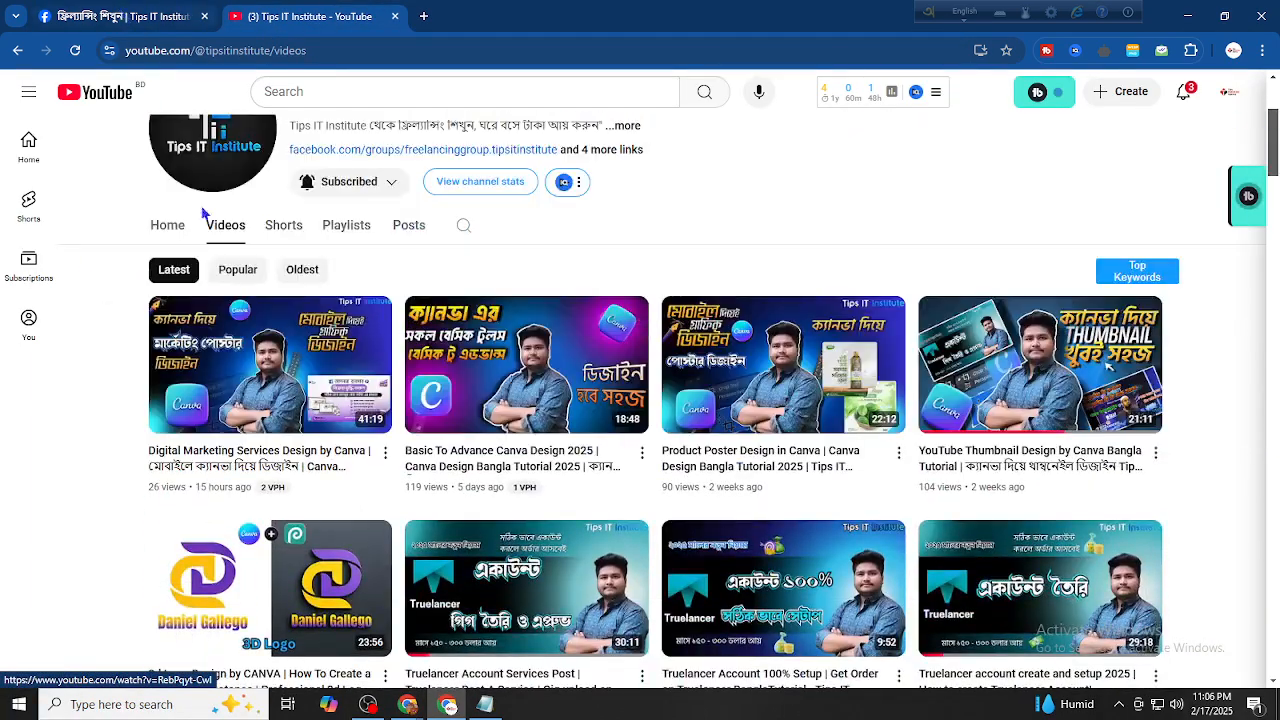
left_click(120, 16)
Switch to acting as the FR Book Shop Page and zoom the browser view out
left_click(1234, 94)
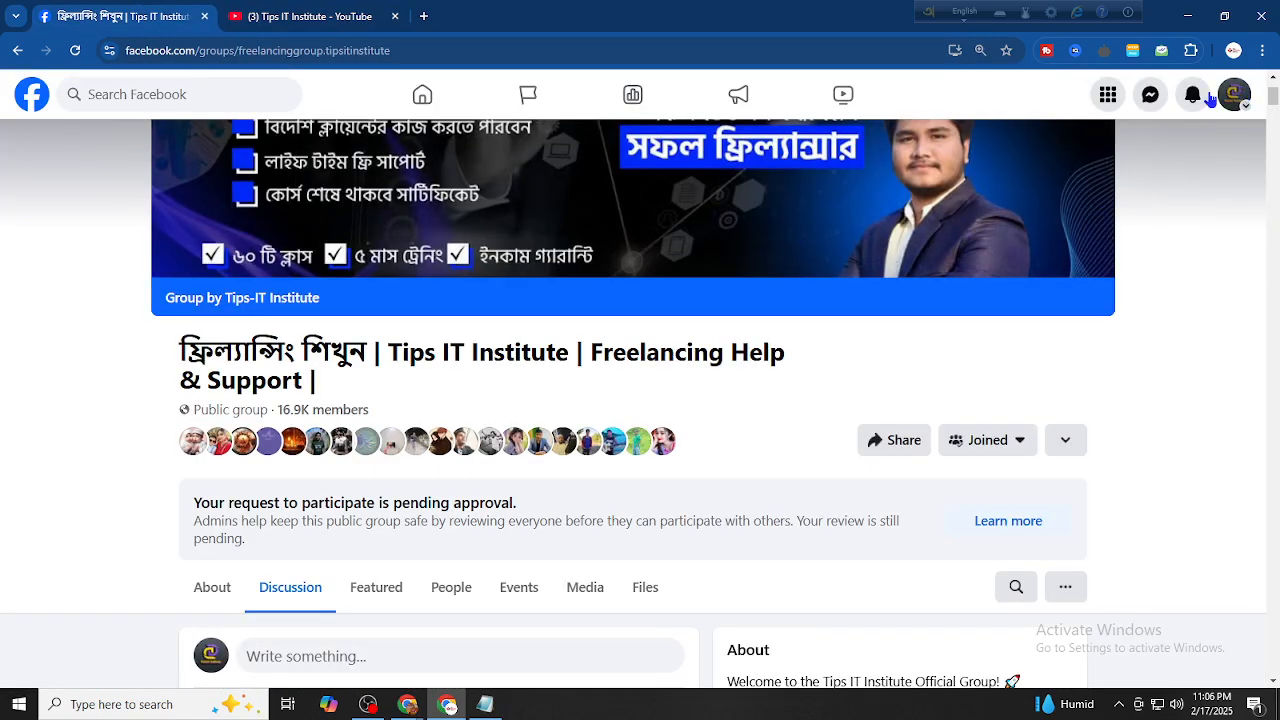
left_click(1106, 150)
scroll(483, 320, "down", 5)
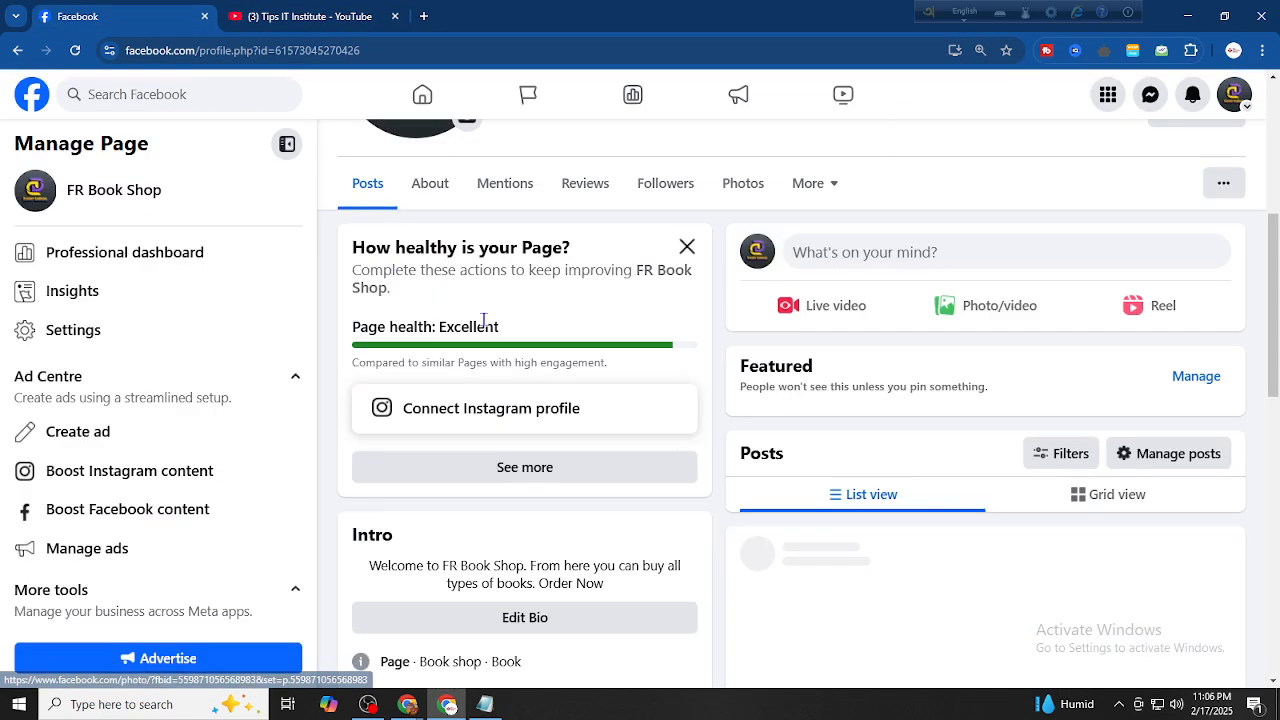
scroll(526, 392, "up", 4)
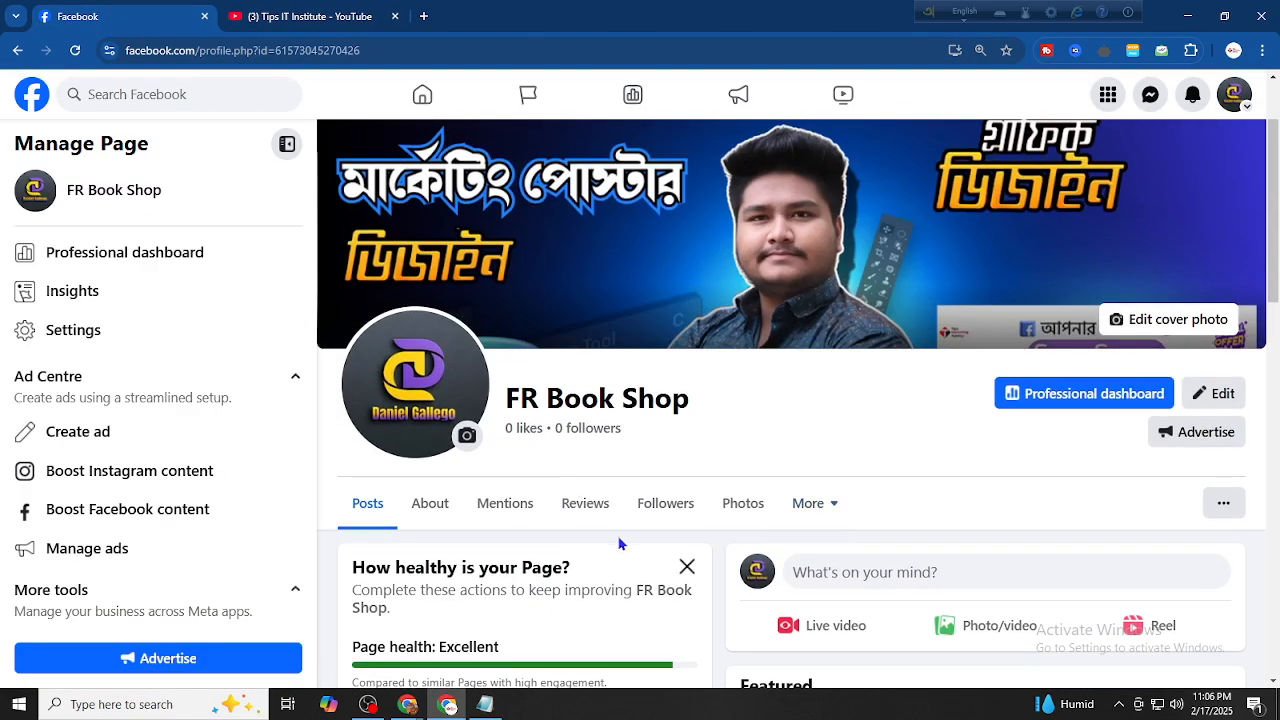
scroll(607, 522, "down", 1)
scroll(464, 546, "up", 2)
scroll(538, 610, "down", 1)
key("ctrl+minus")
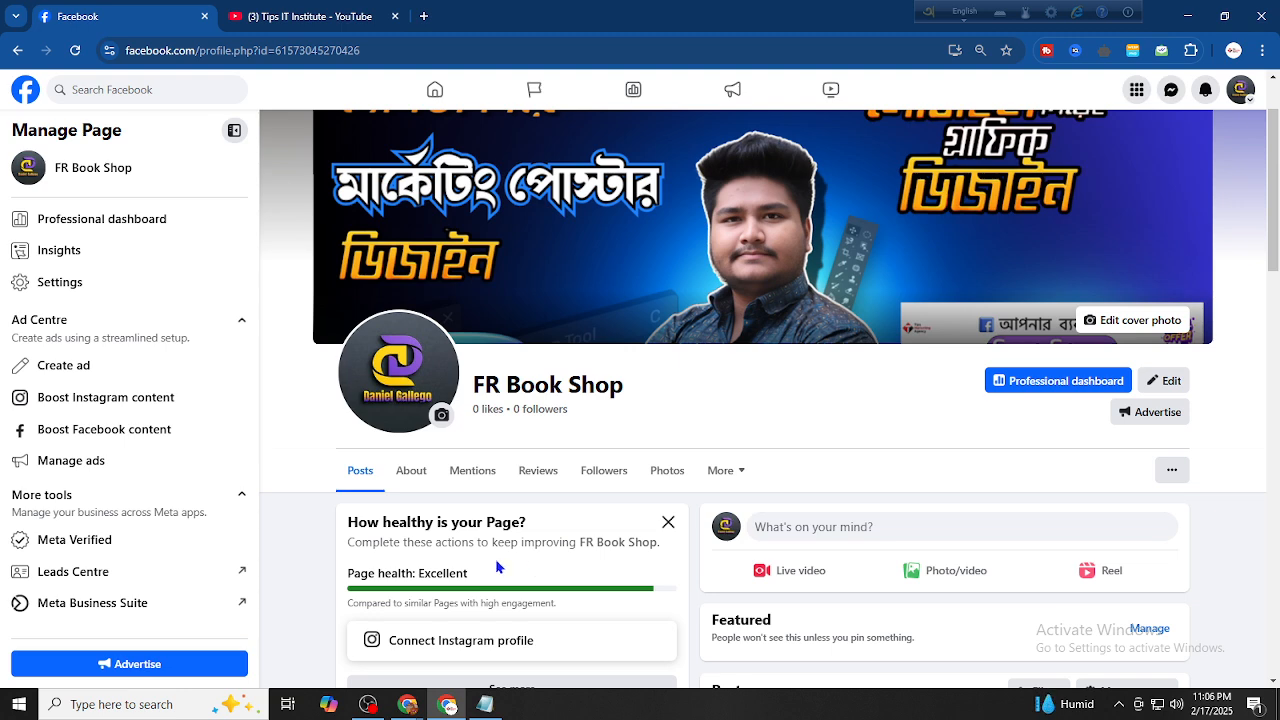
scroll(497, 567, "up", 1)
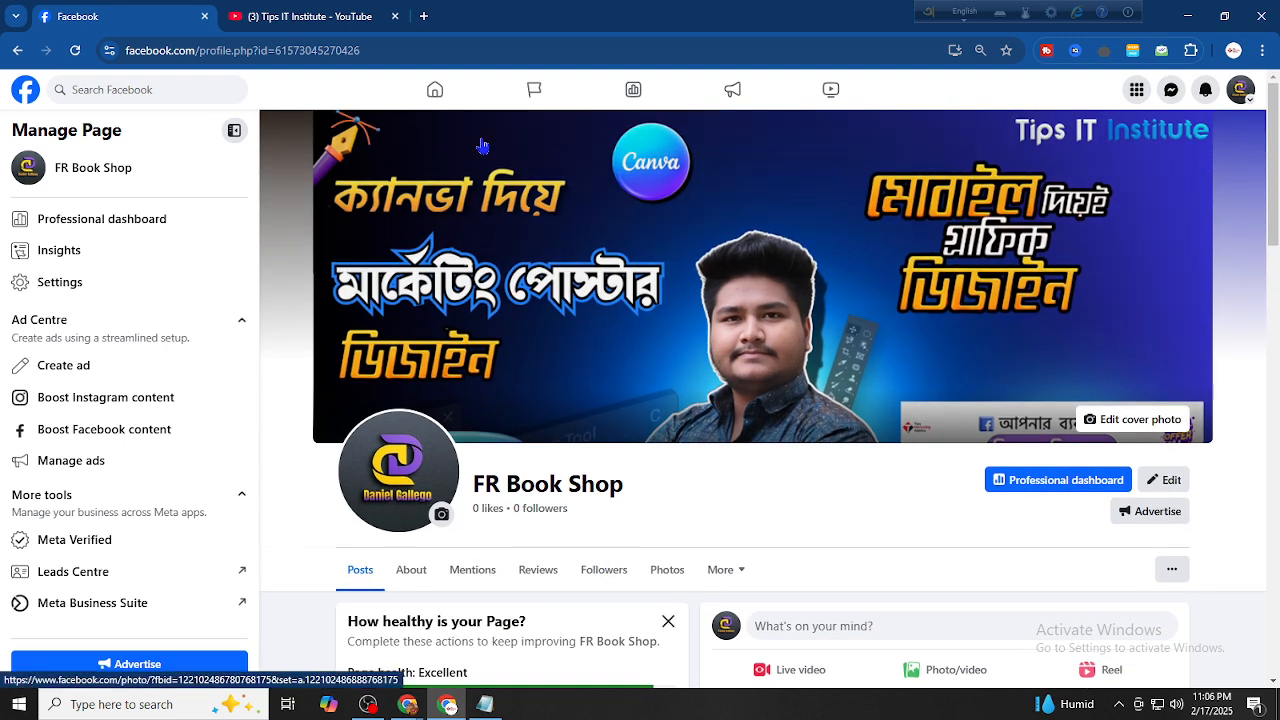
scroll(408, 400, "down", 2)
Look over the Page's About details, then go back to its Posts tab at the top
left_click(408, 412)
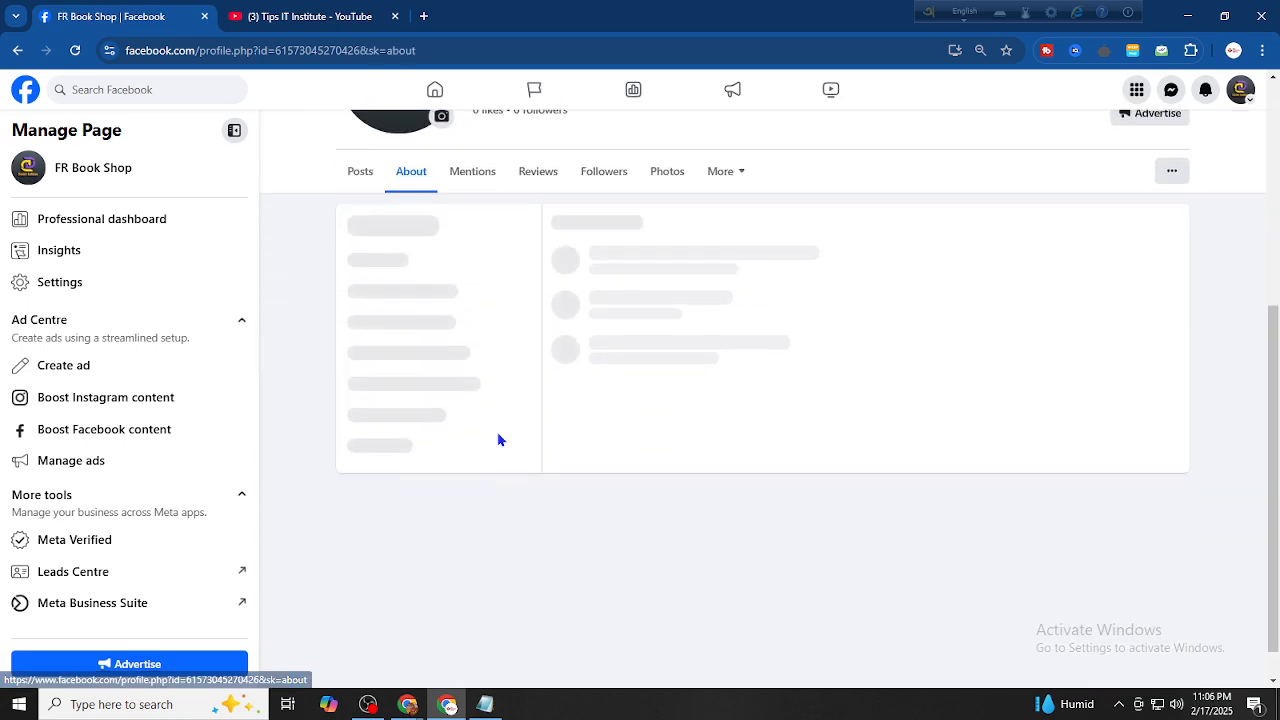
scroll(628, 375, "down", 3)
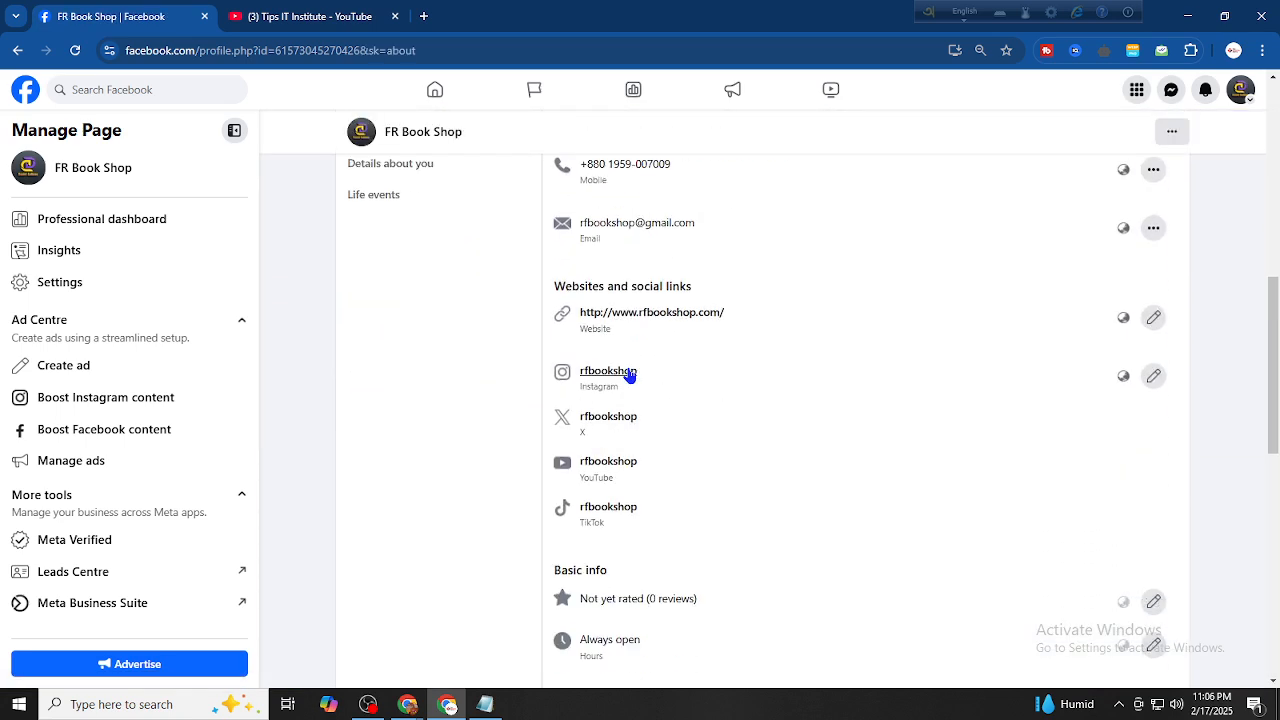
scroll(629, 375, "down", 5)
scroll(586, 529, "up", 4)
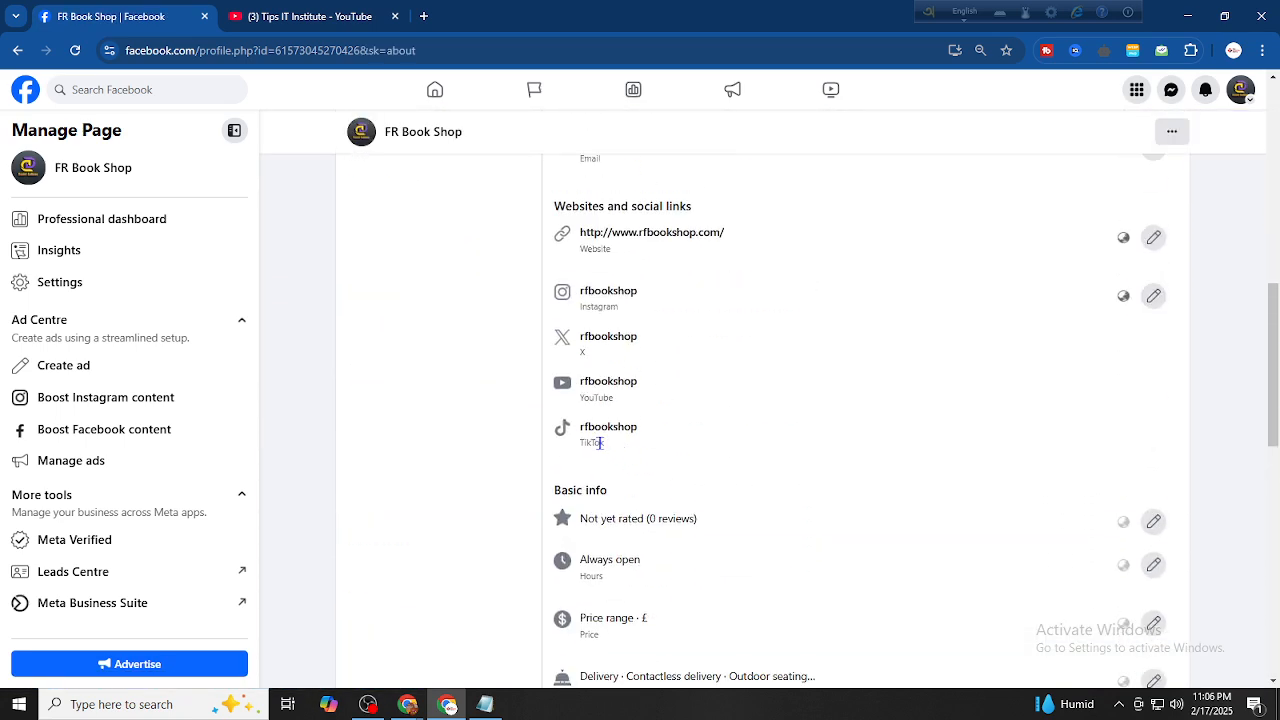
scroll(540, 440, "up", 8)
left_click(360, 536)
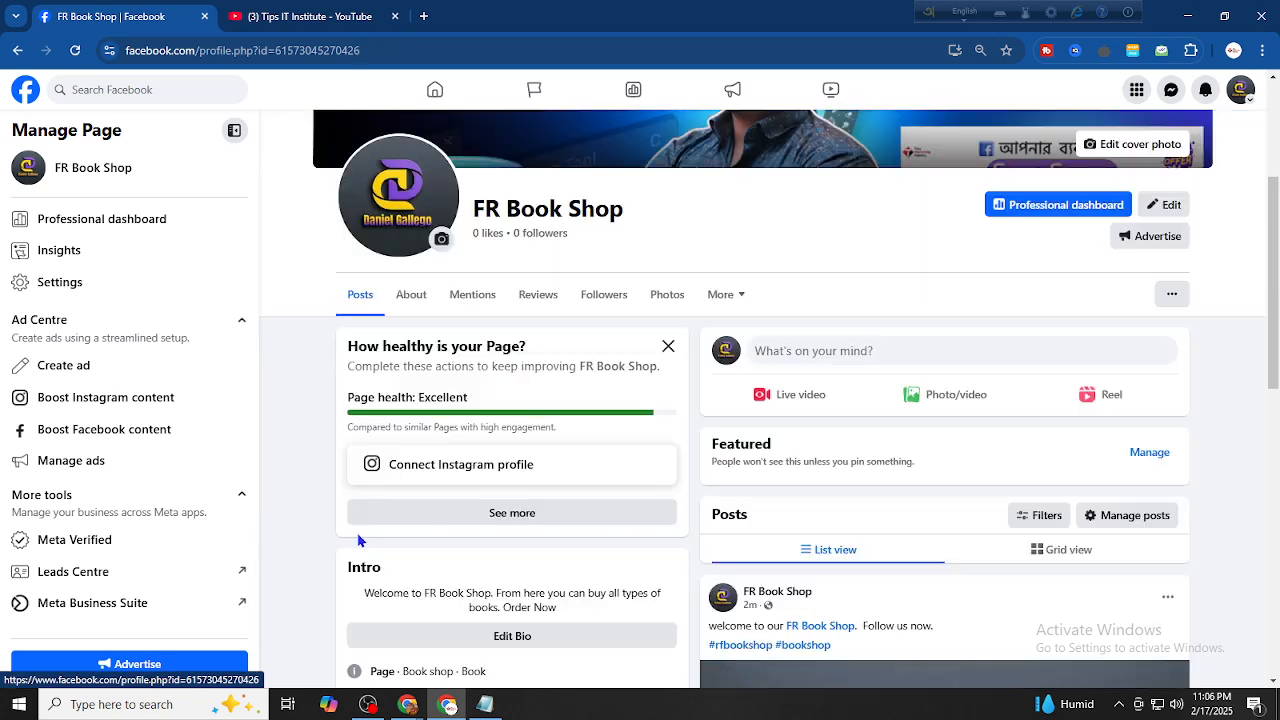
scroll(312, 410, "up", 4)
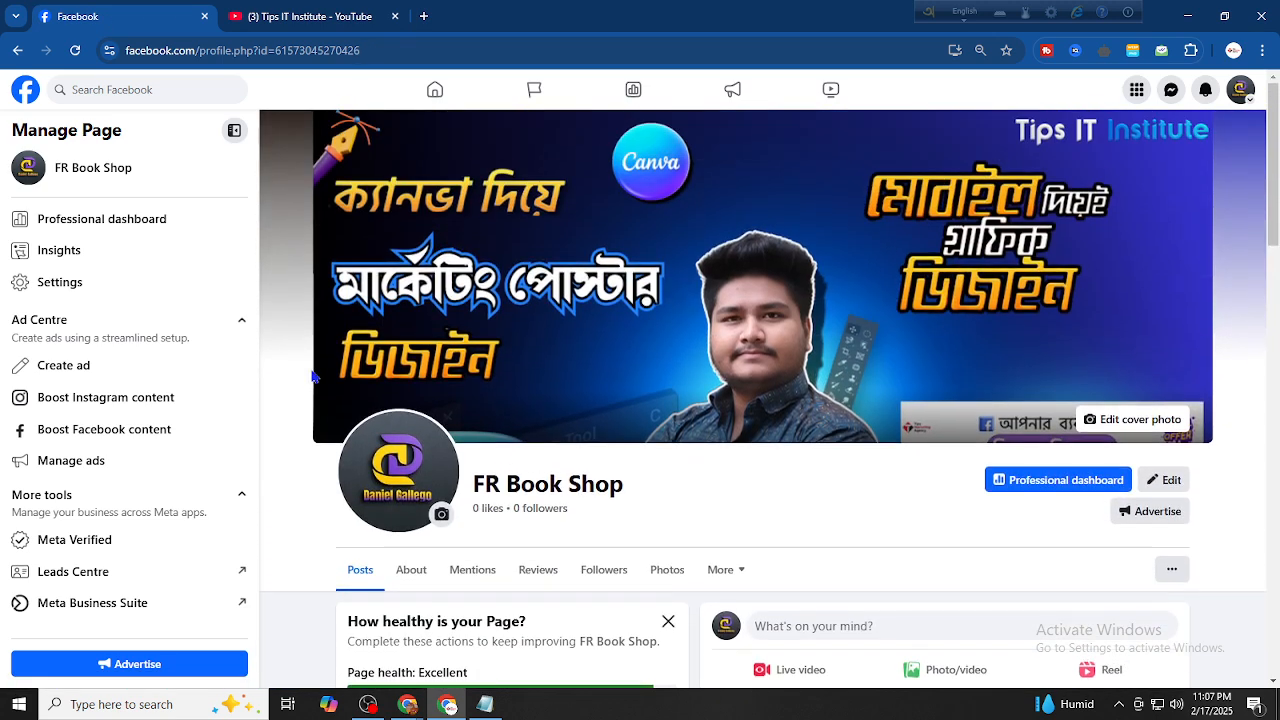
Go through FR Book Shop's Settings and Page setup to the Page access list
left_click(110, 284)
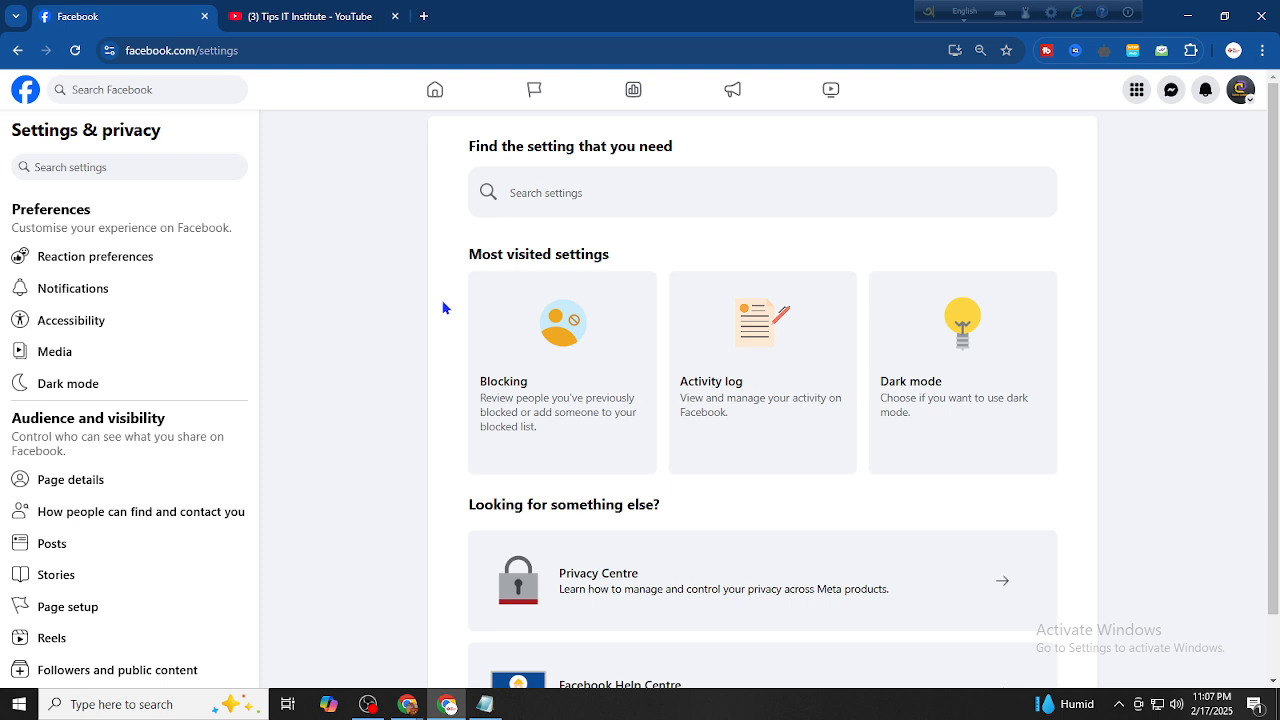
left_click(28, 58)
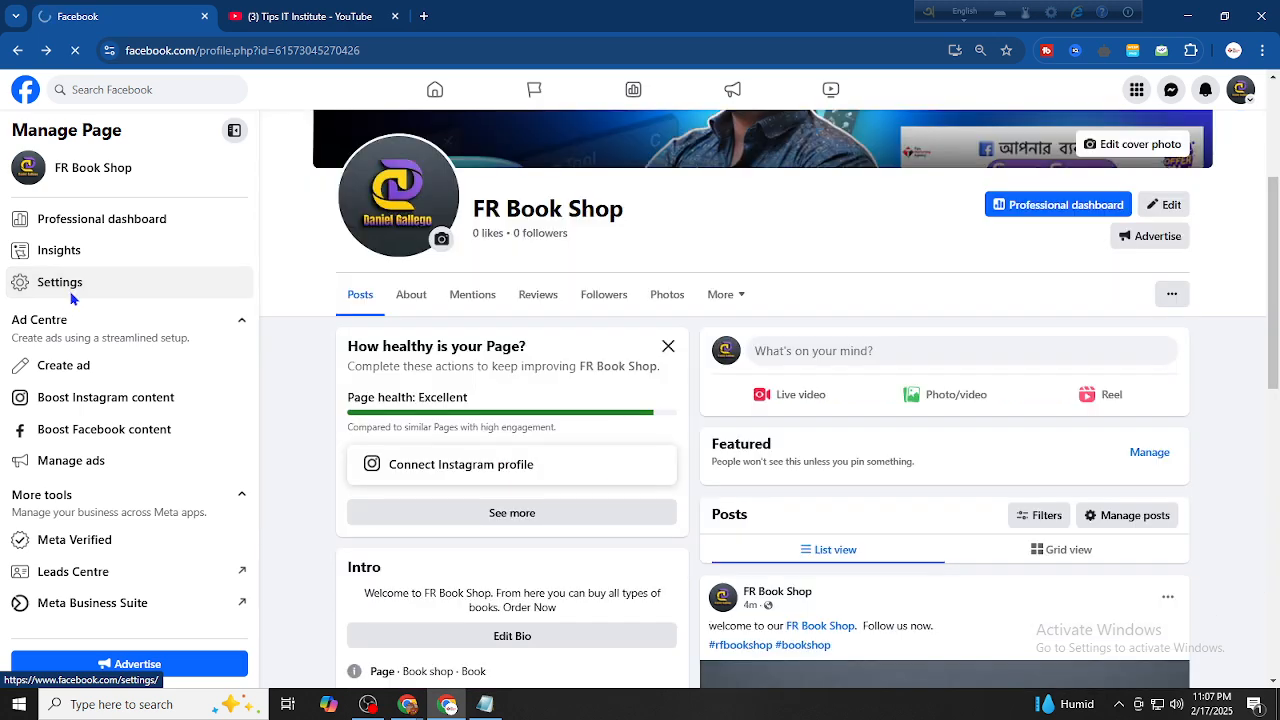
left_click(62, 284)
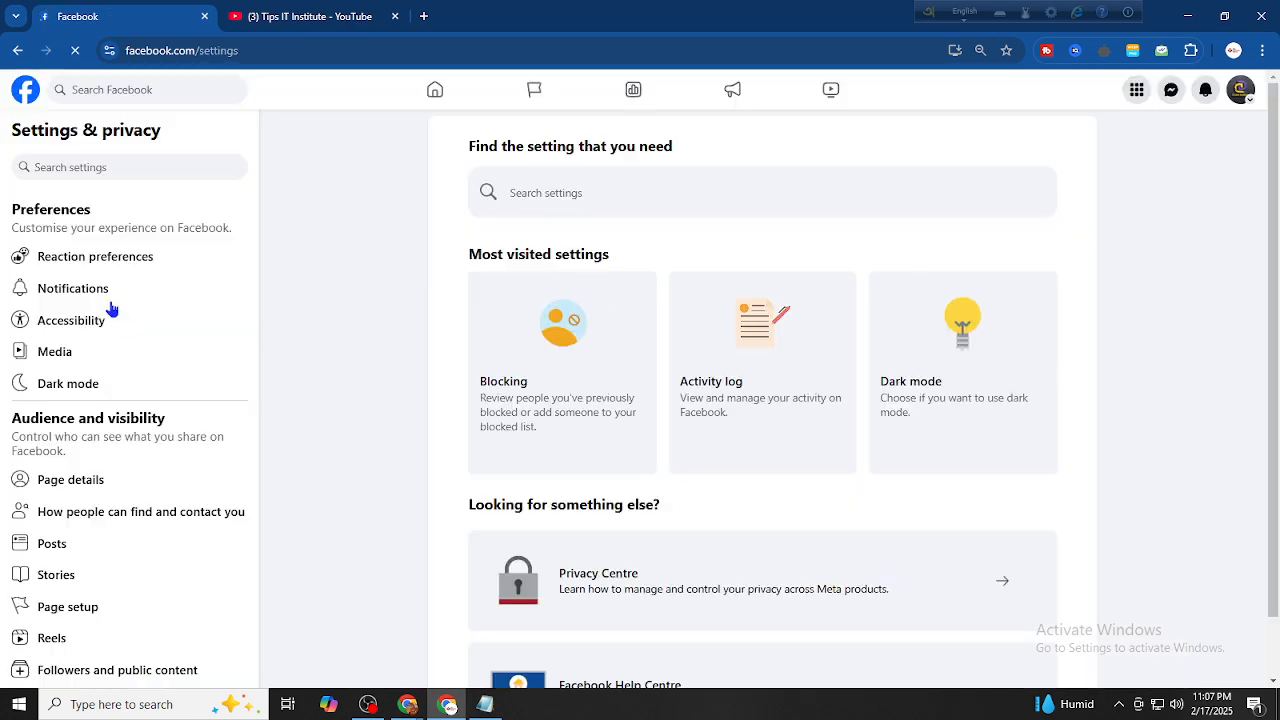
scroll(134, 356, "down", 2)
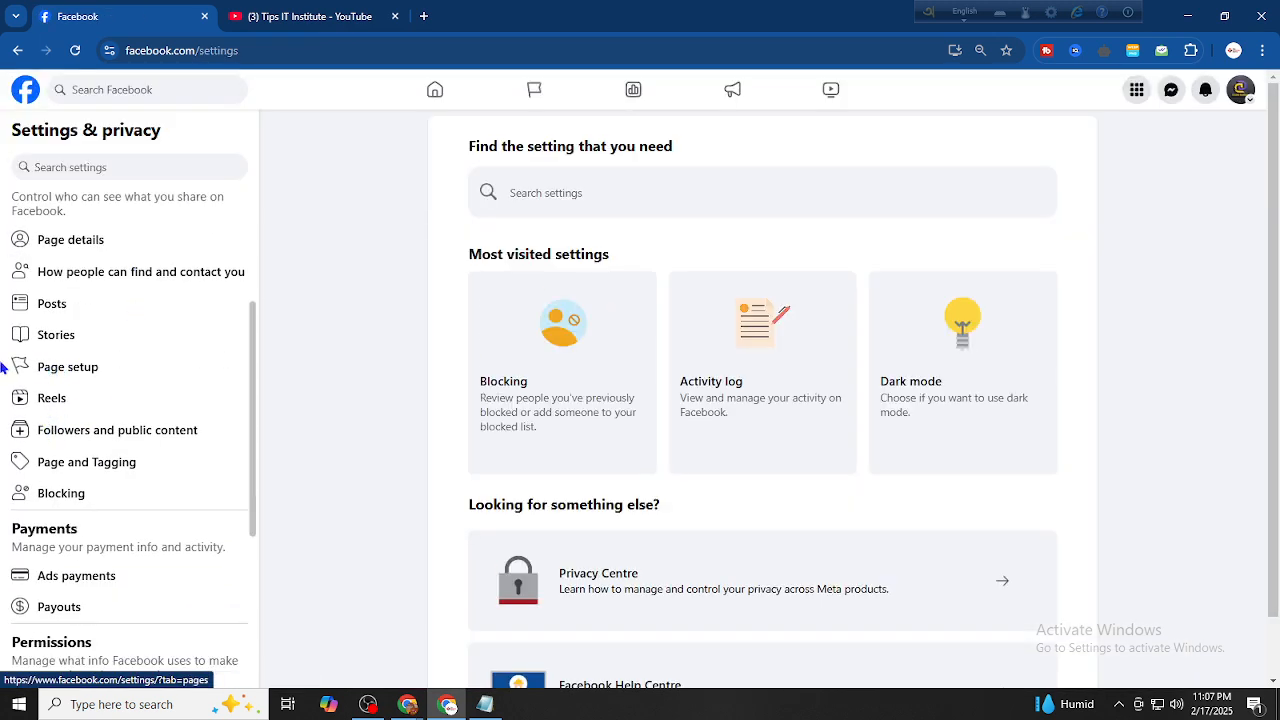
left_click(68, 366)
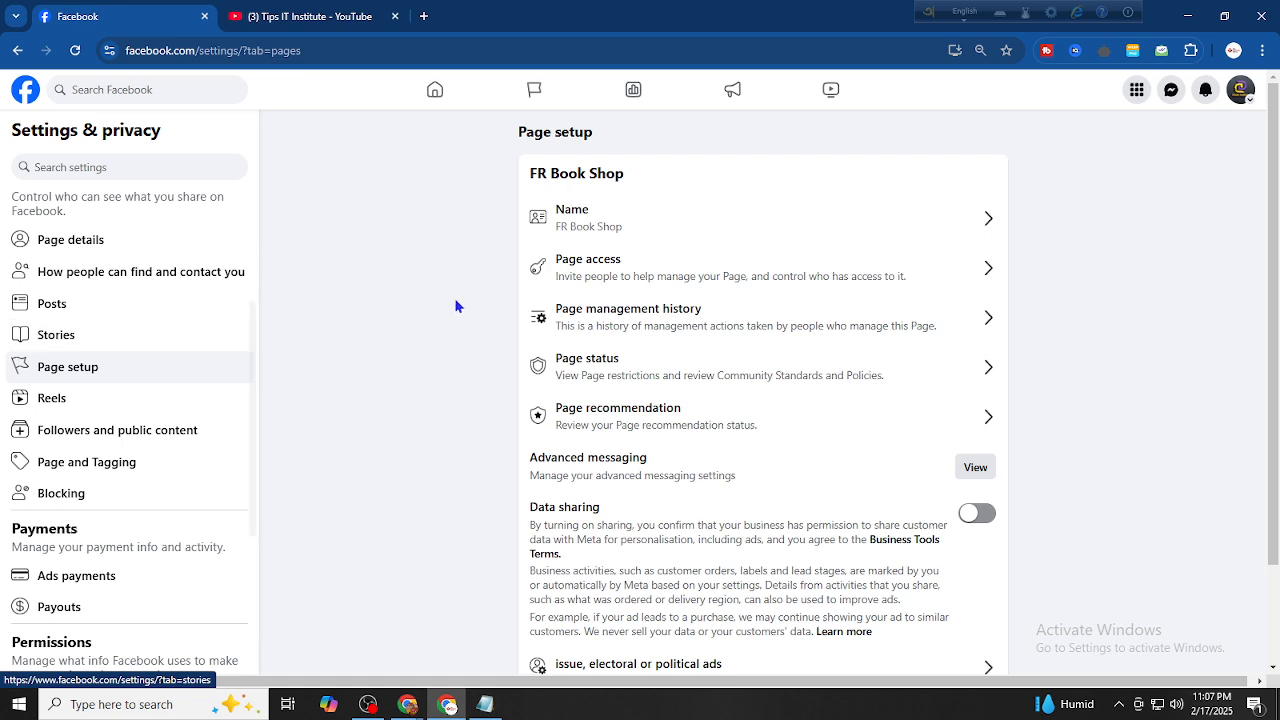
left_click(593, 284)
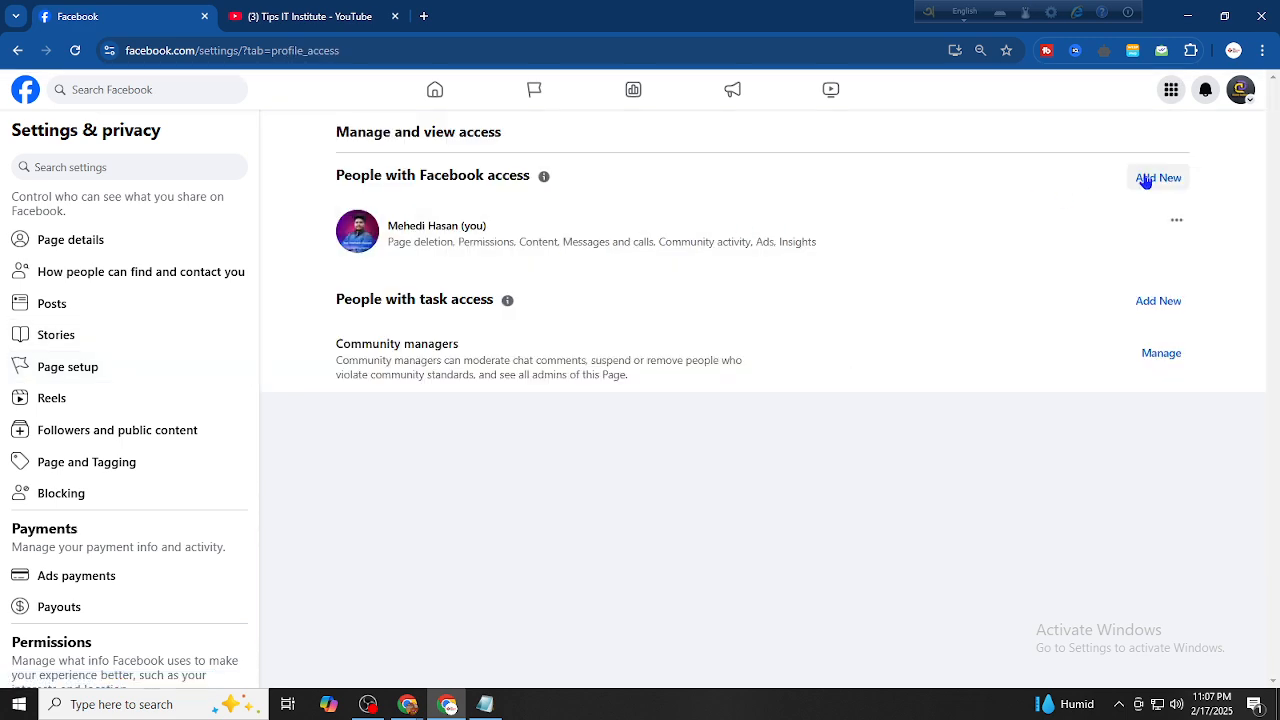
Start adding a new person with Page access and select them by searching their name
left_click(1146, 180)
left_click(778, 521)
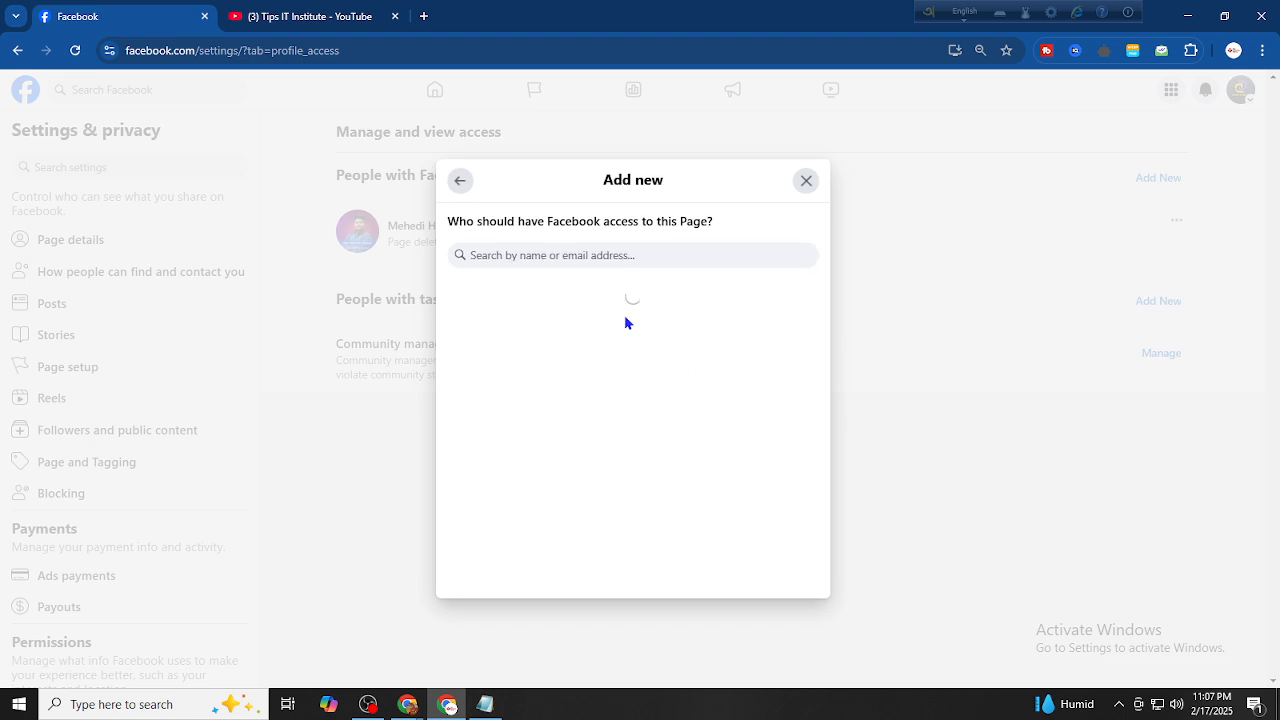
left_click(559, 250)
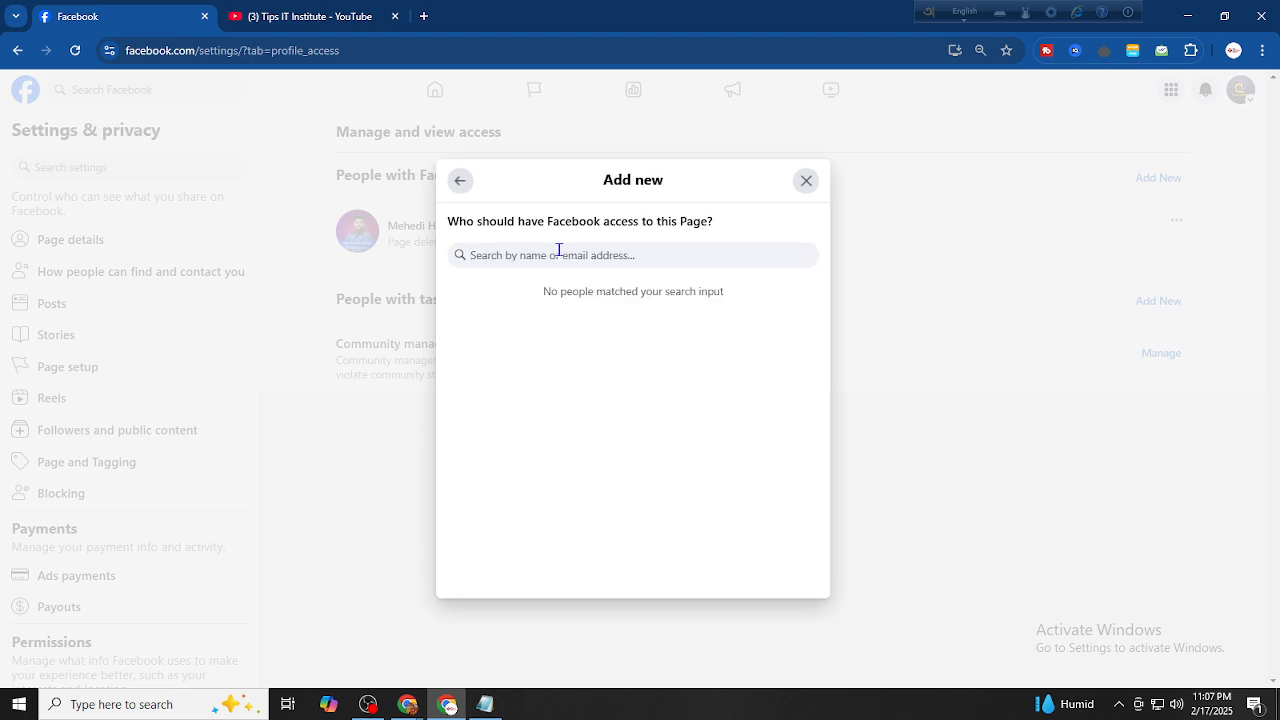
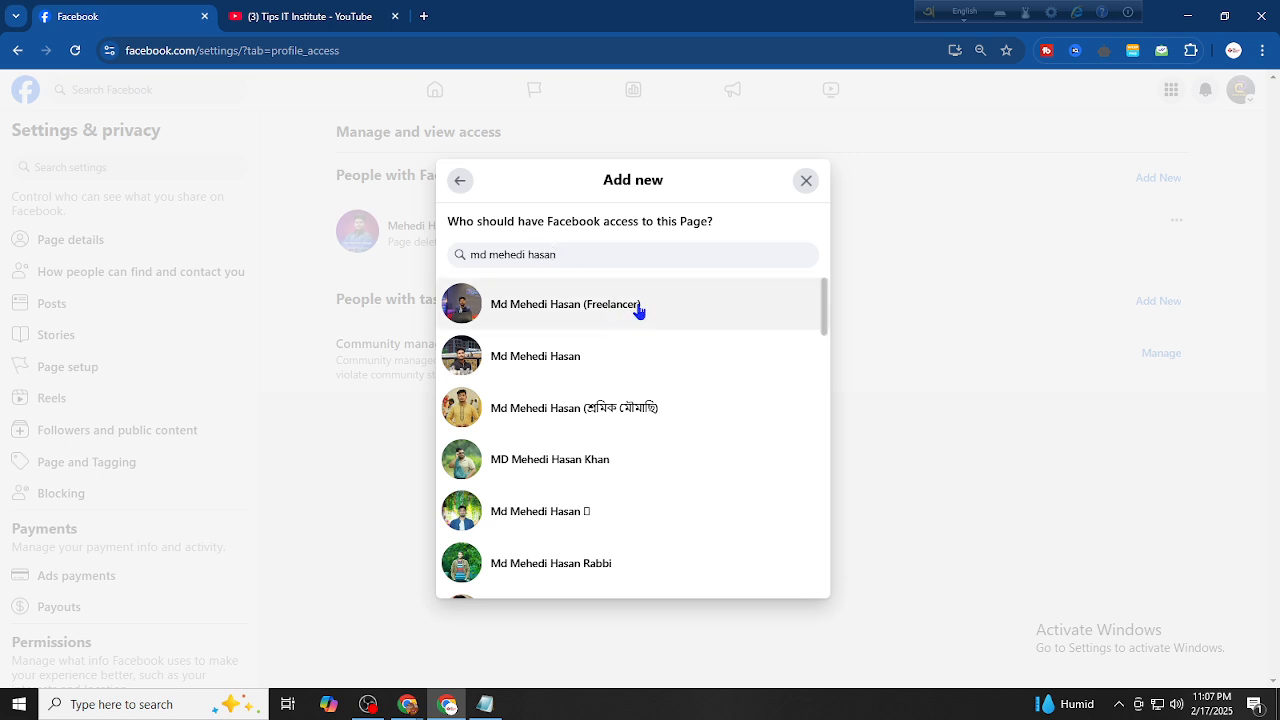
scroll(641, 314, "down", 3)
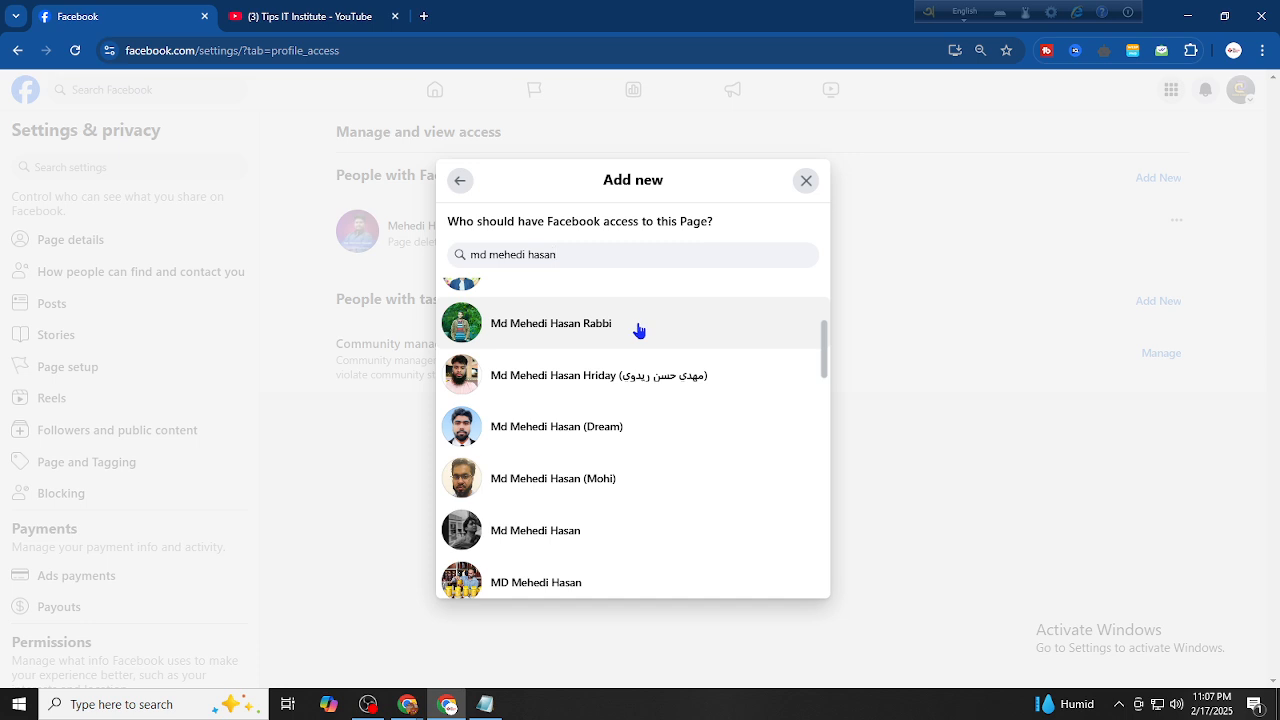
scroll(635, 331, "up", 3)
left_click(626, 312)
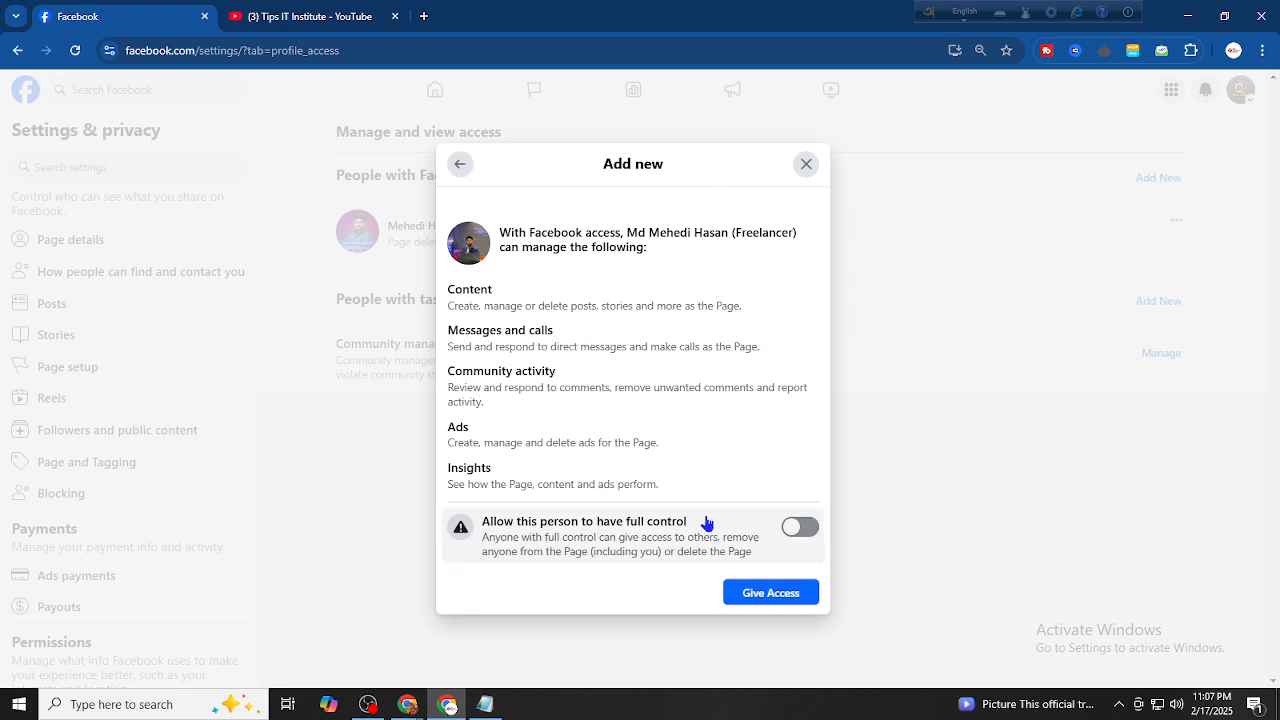
Grant that person full control of the Page and confirm with the account password
left_click(800, 530)
left_click(763, 596)
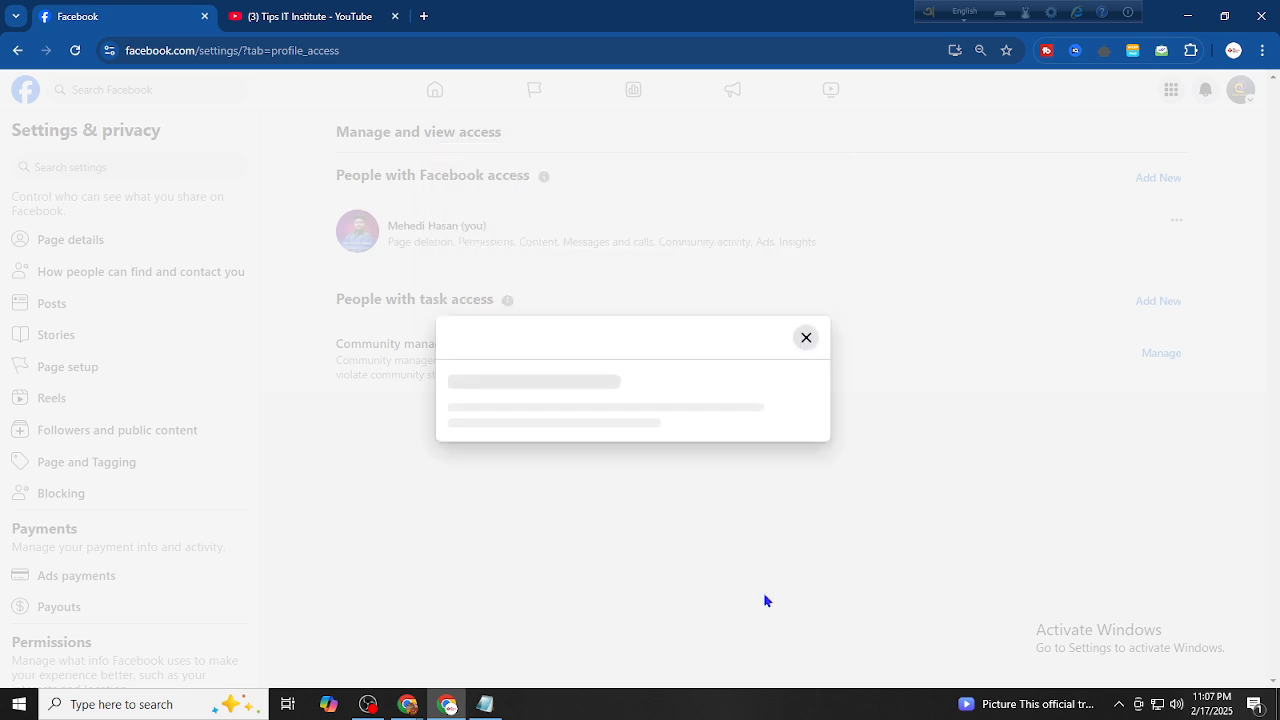
left_click(661, 403)
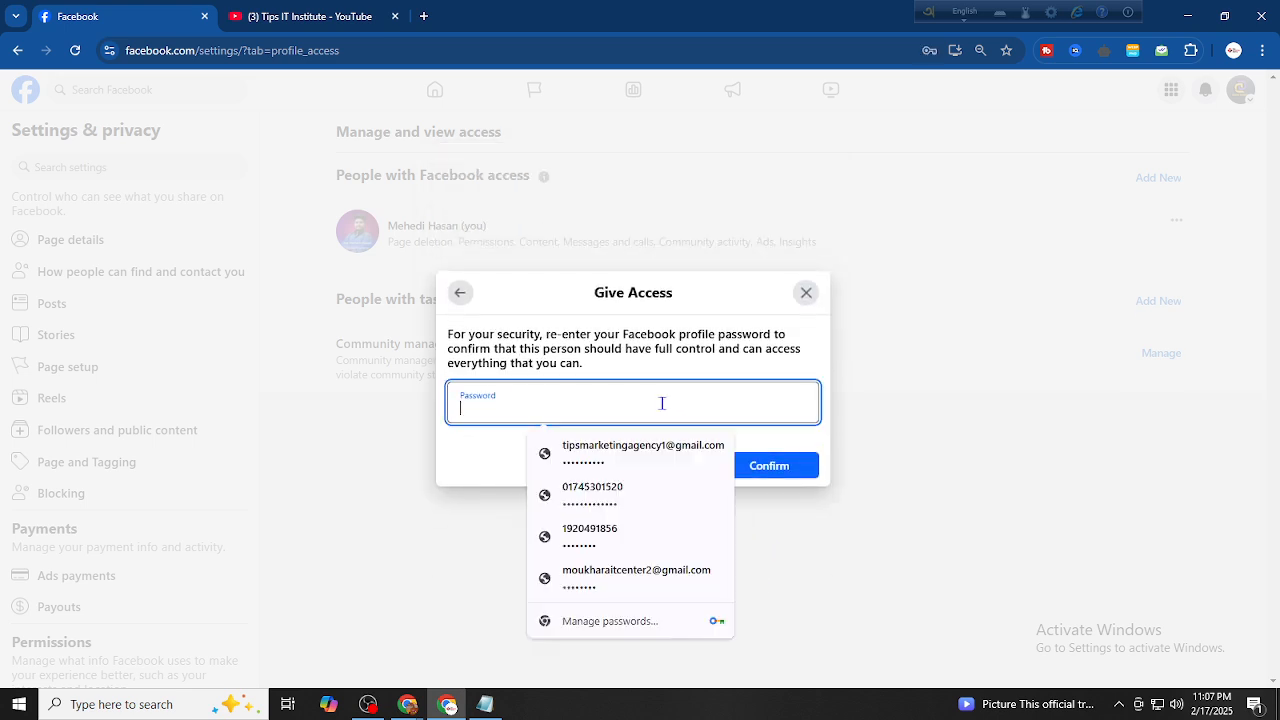
left_click(666, 452)
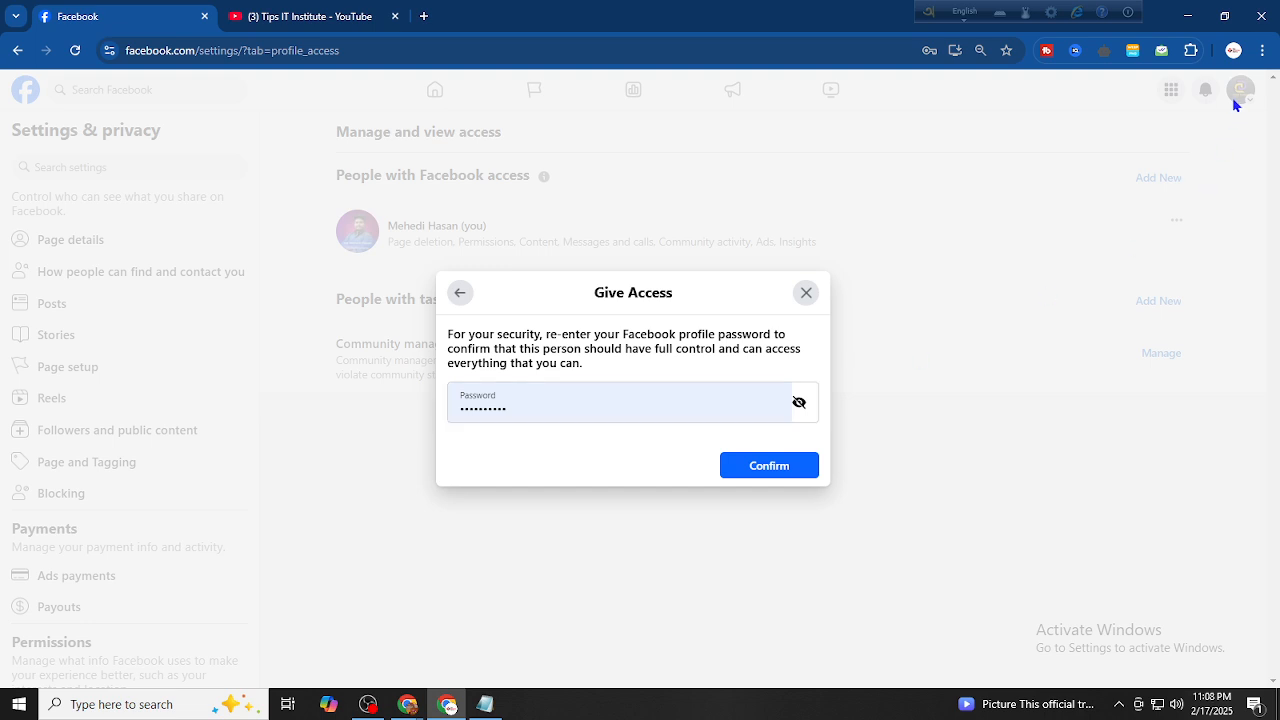
left_click(780, 470)
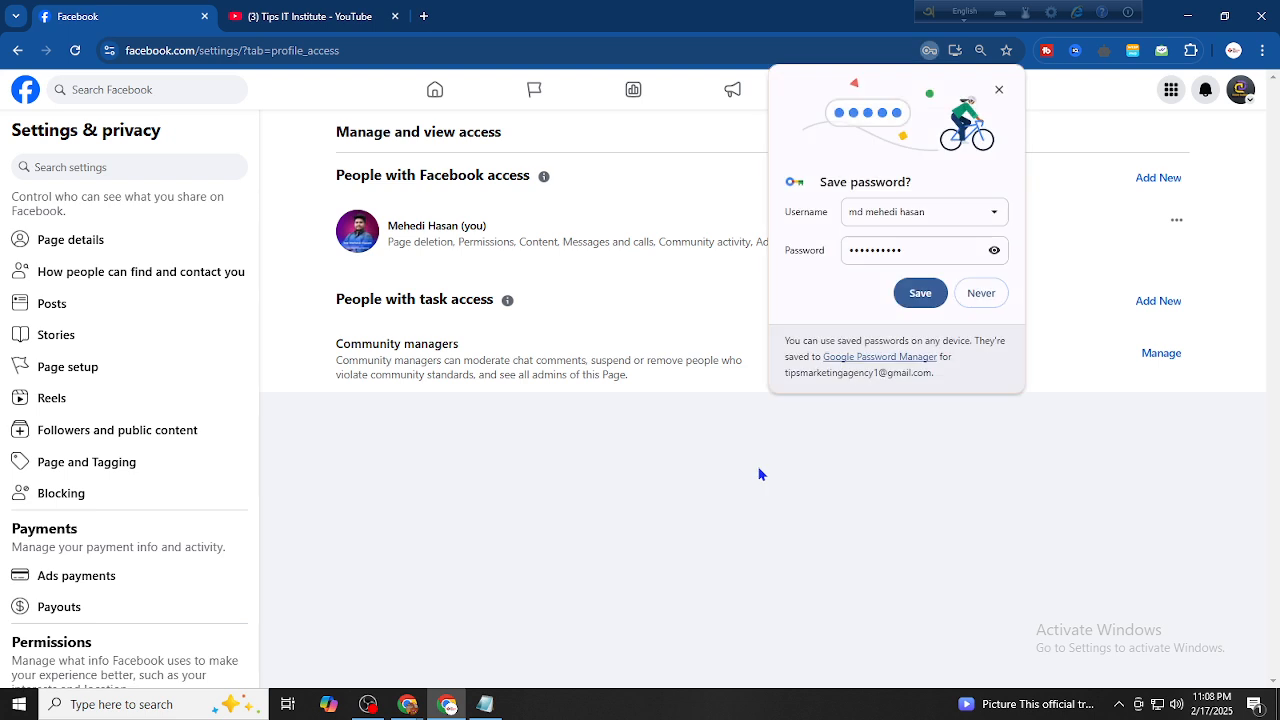
Decline Chrome's password save, check notifications and the admin's access options, then return to Page setup
left_click(967, 298)
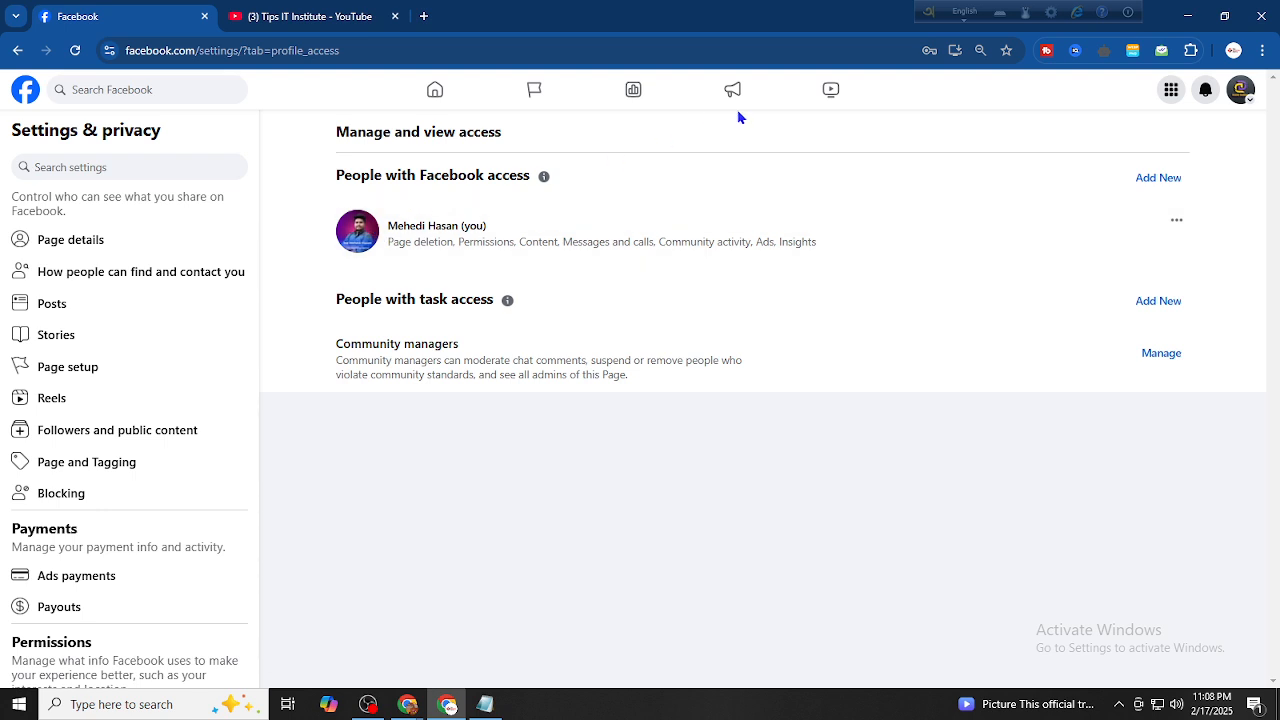
left_click(1201, 93)
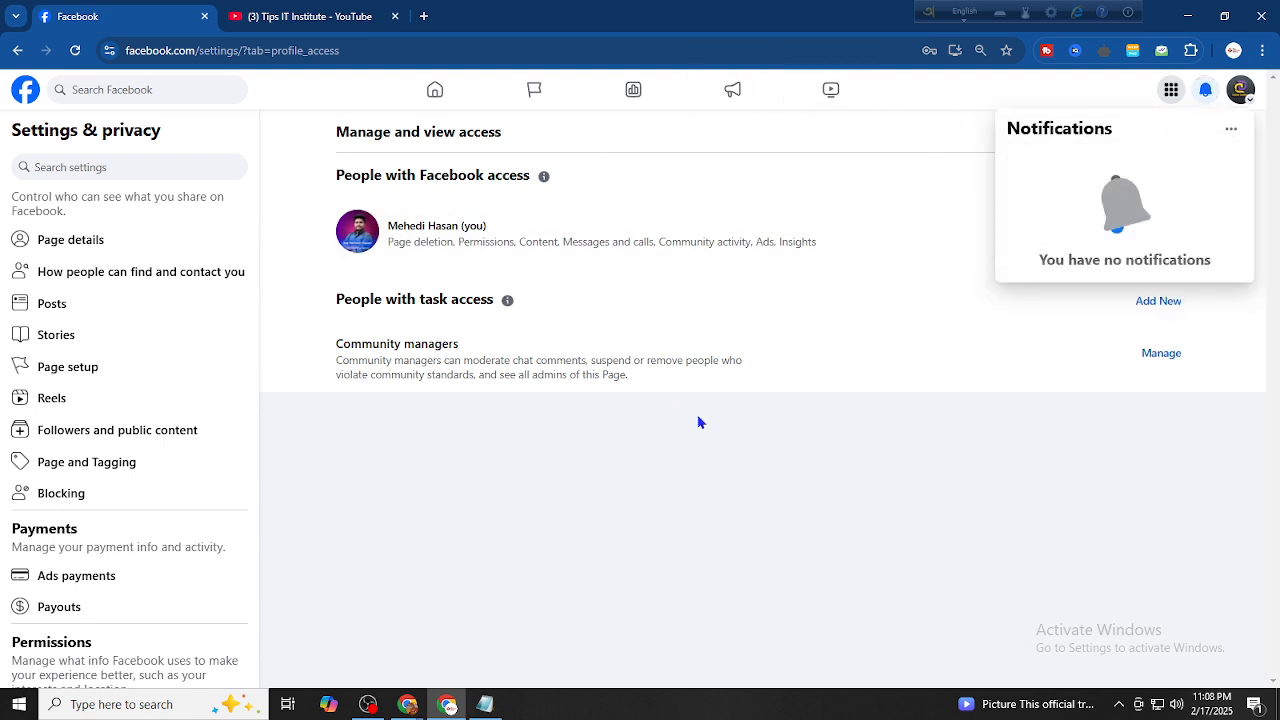
left_click(1205, 90)
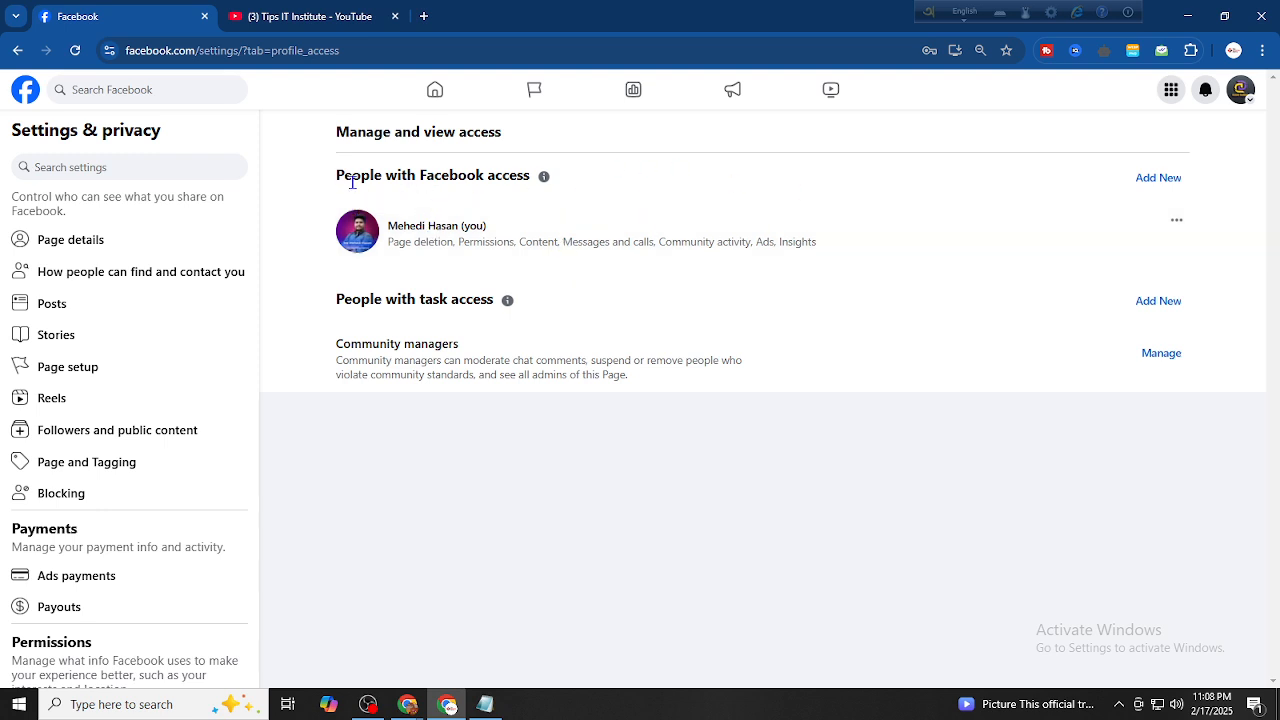
left_click_drag(566, 180, 286, 177)
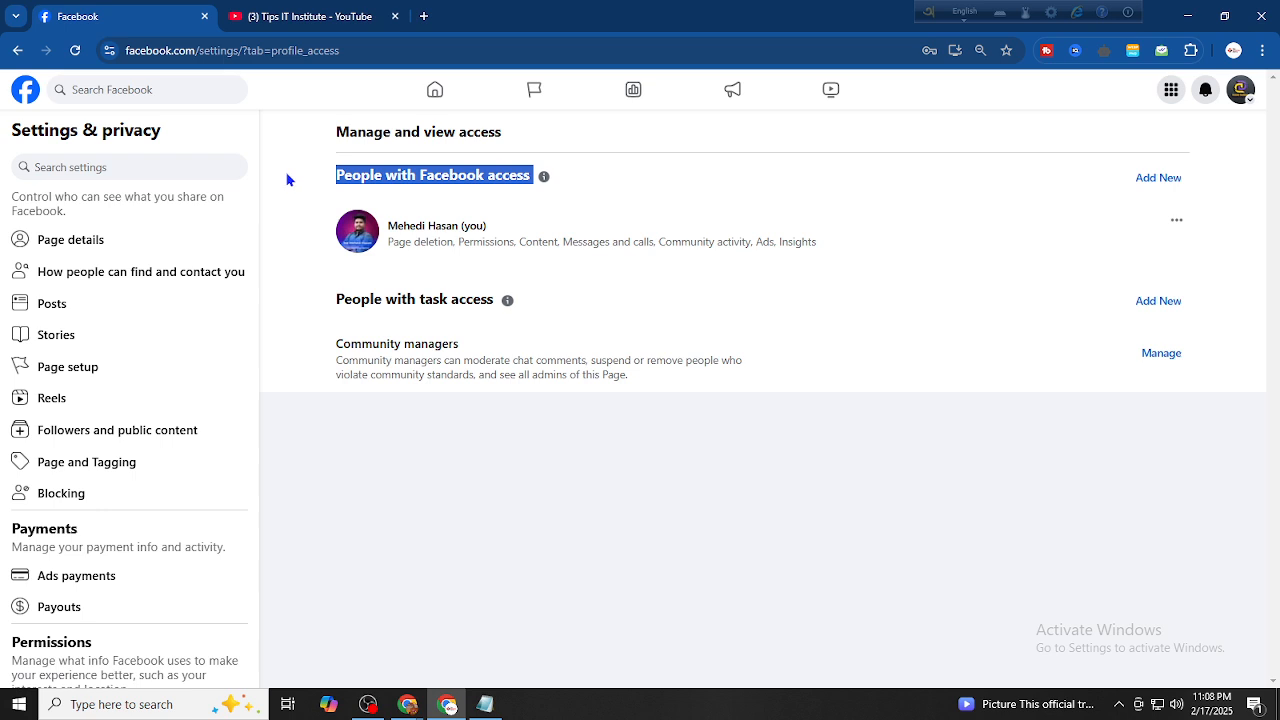
left_click(868, 477)
left_click(1175, 221)
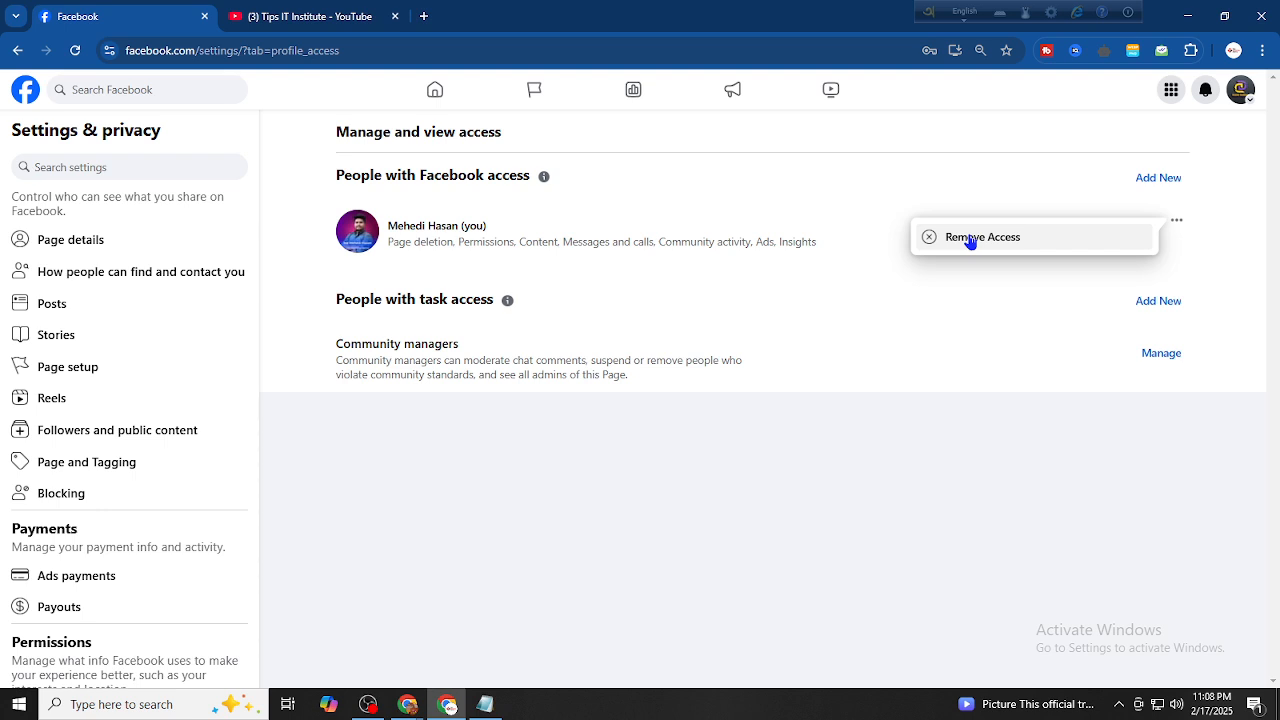
left_click(106, 374)
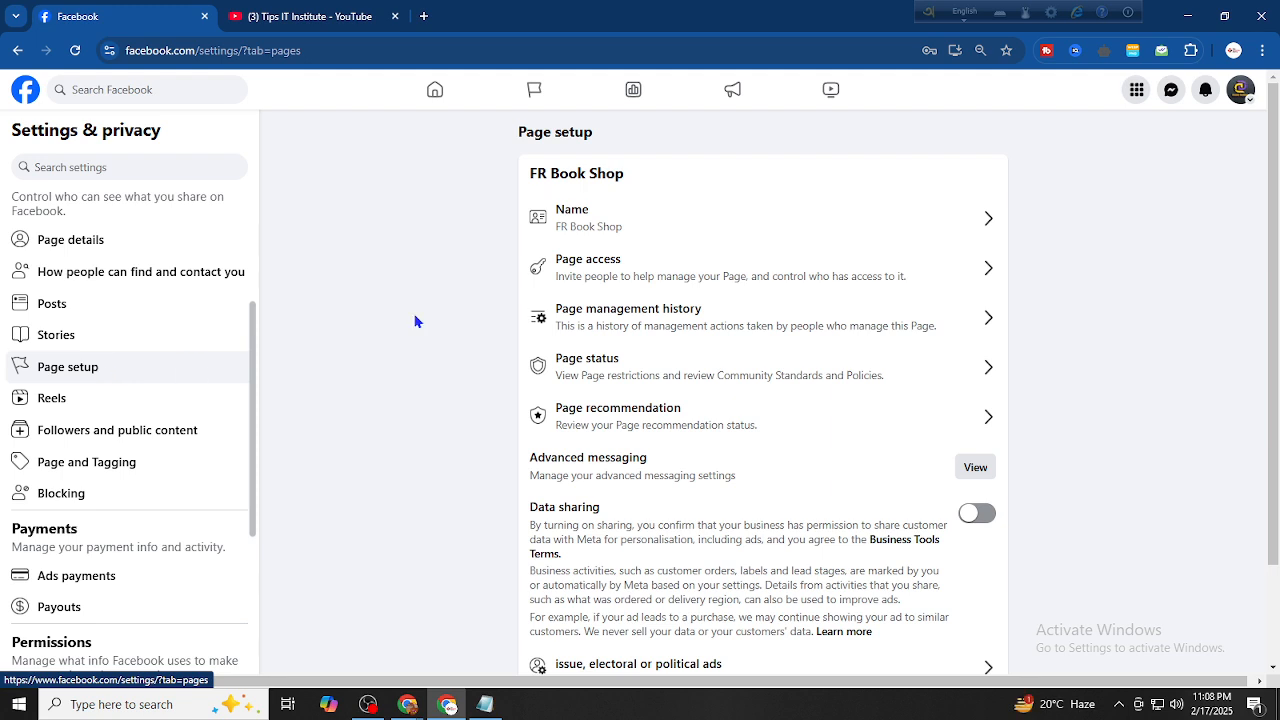
Open the Page username editor and paste 'rfbookshop' into the Username field
left_click(620, 228)
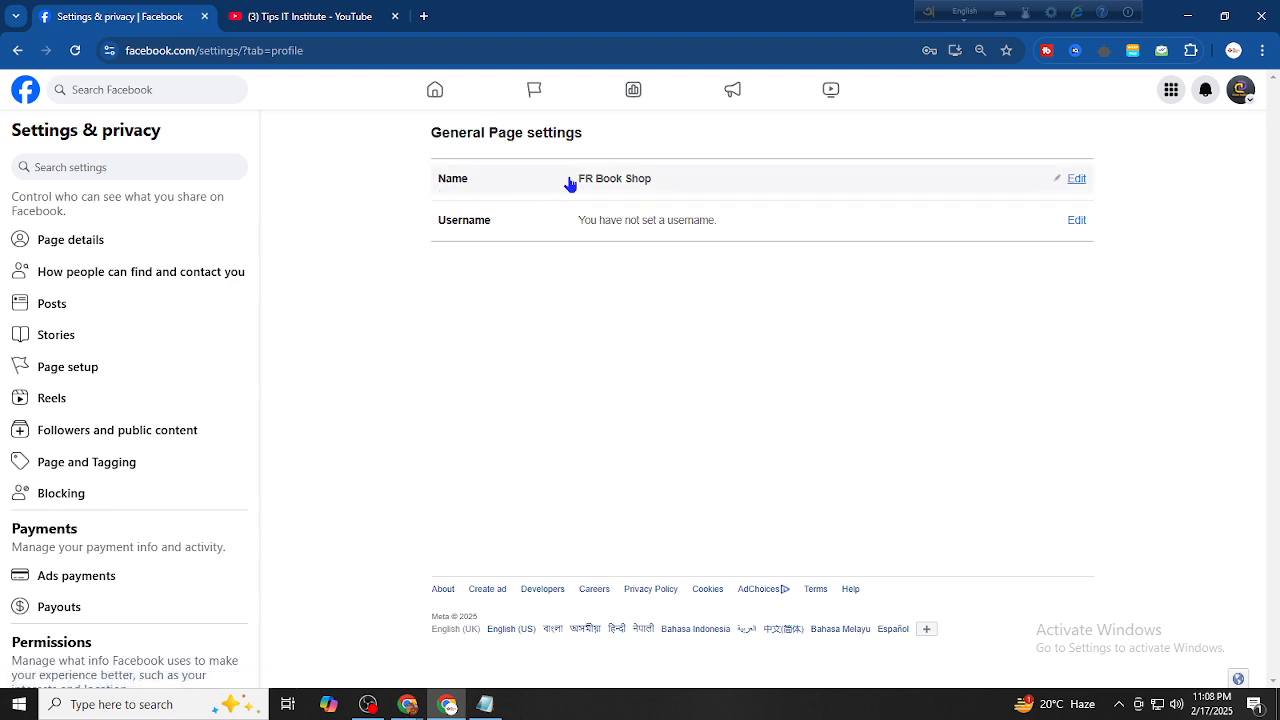
left_click(1022, 228)
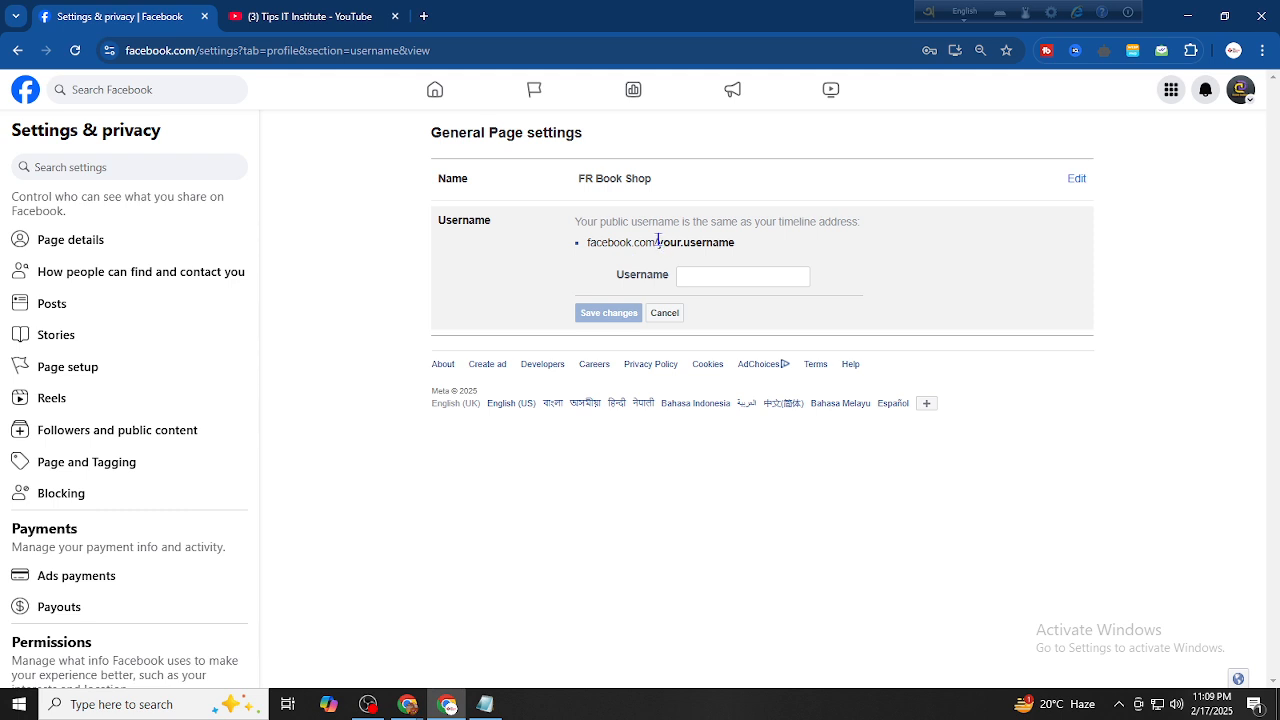
left_click_drag(658, 240, 743, 249)
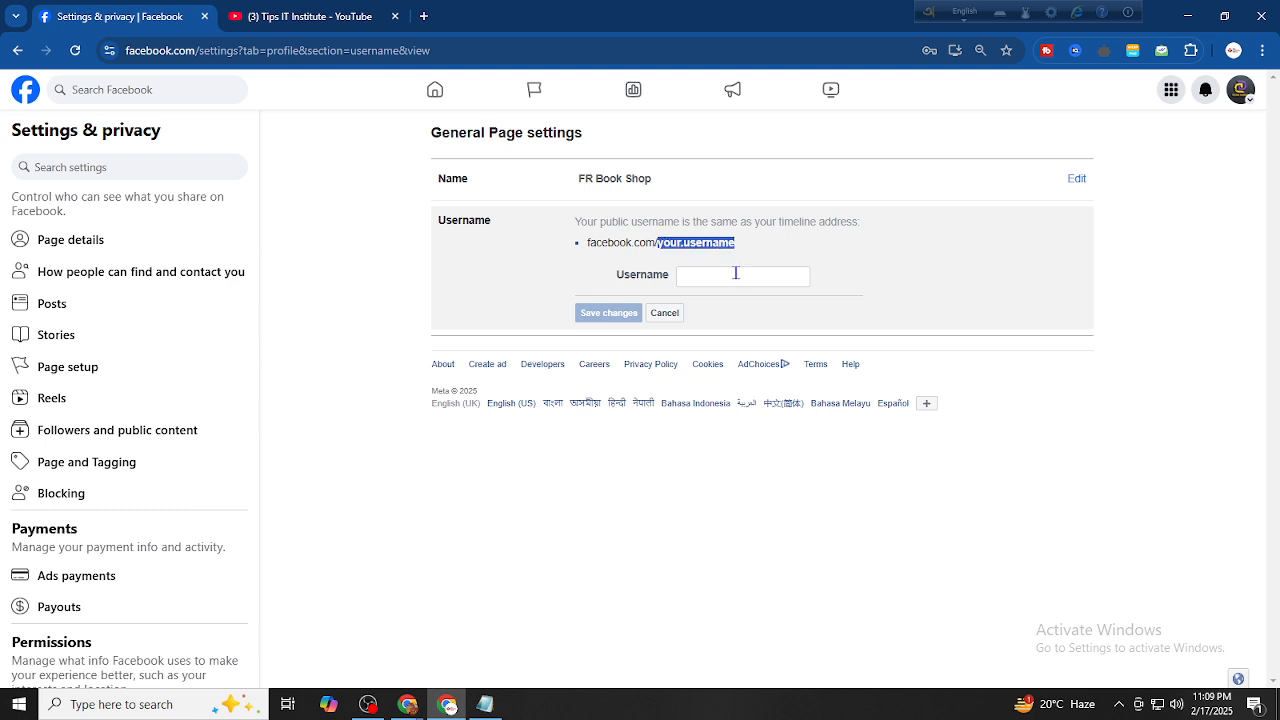
left_click(736, 278)
left_click(771, 265)
left_click(757, 273)
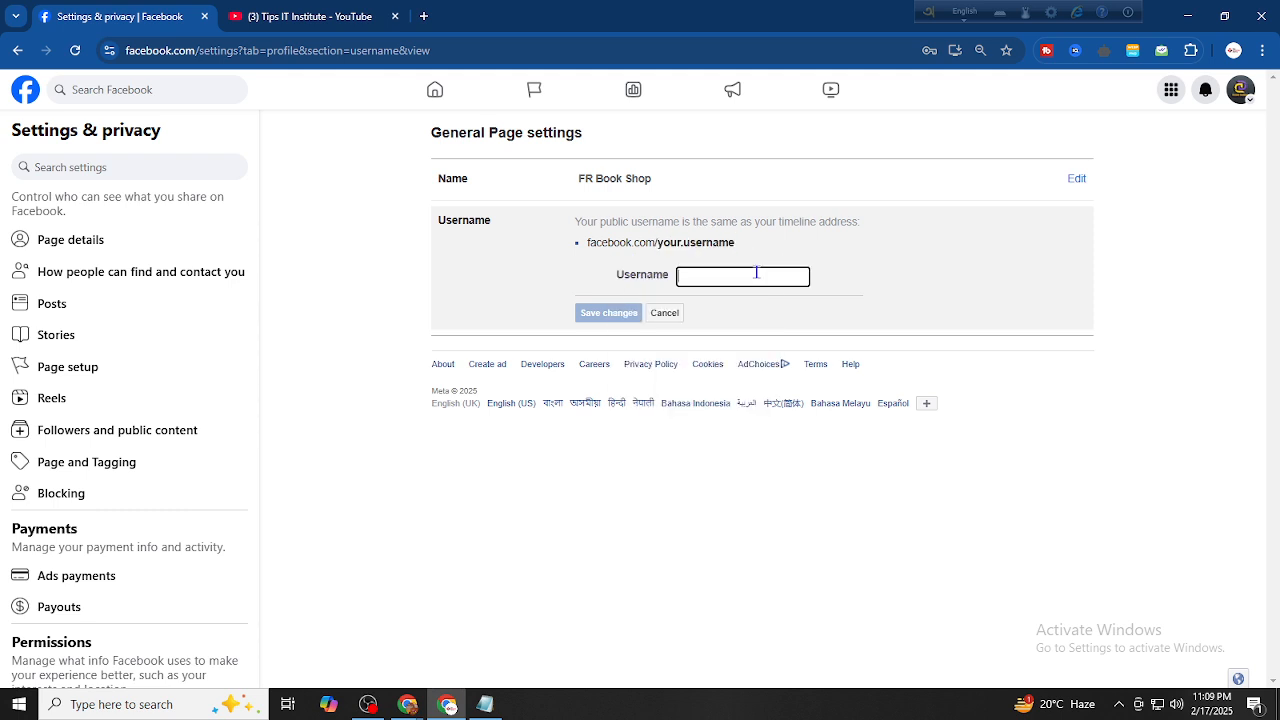
key("super+v")
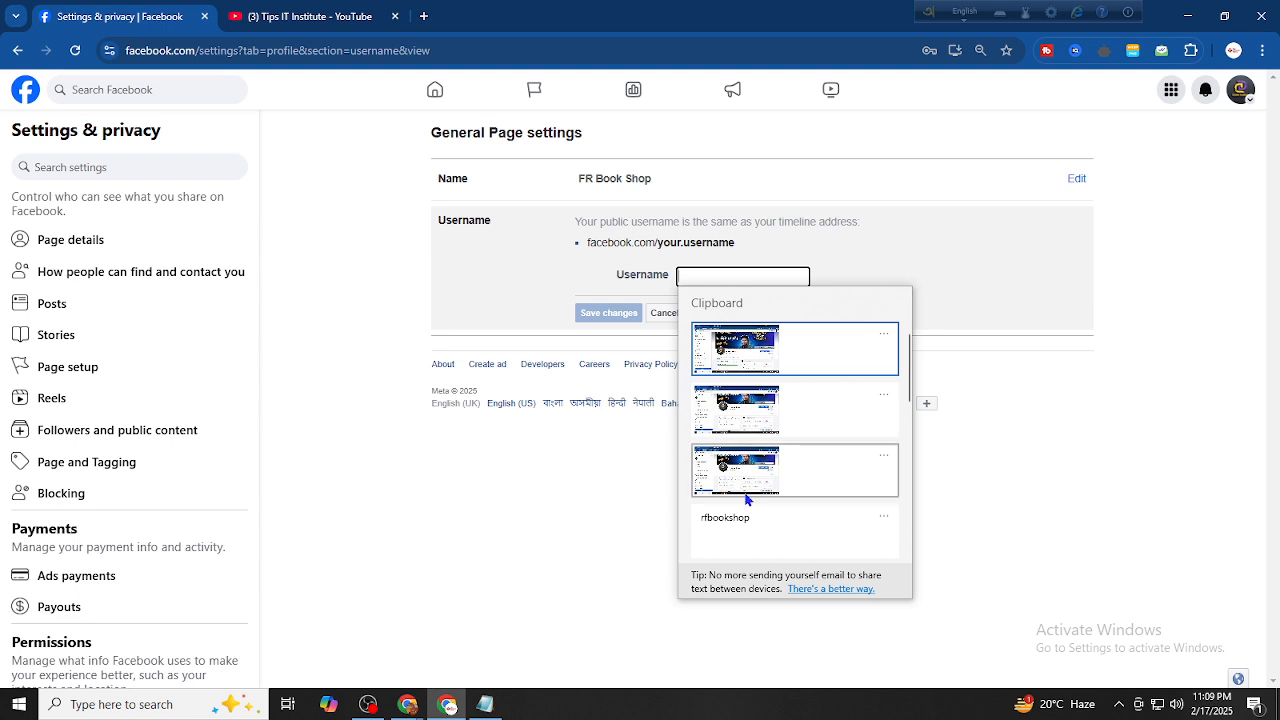
left_click(766, 518)
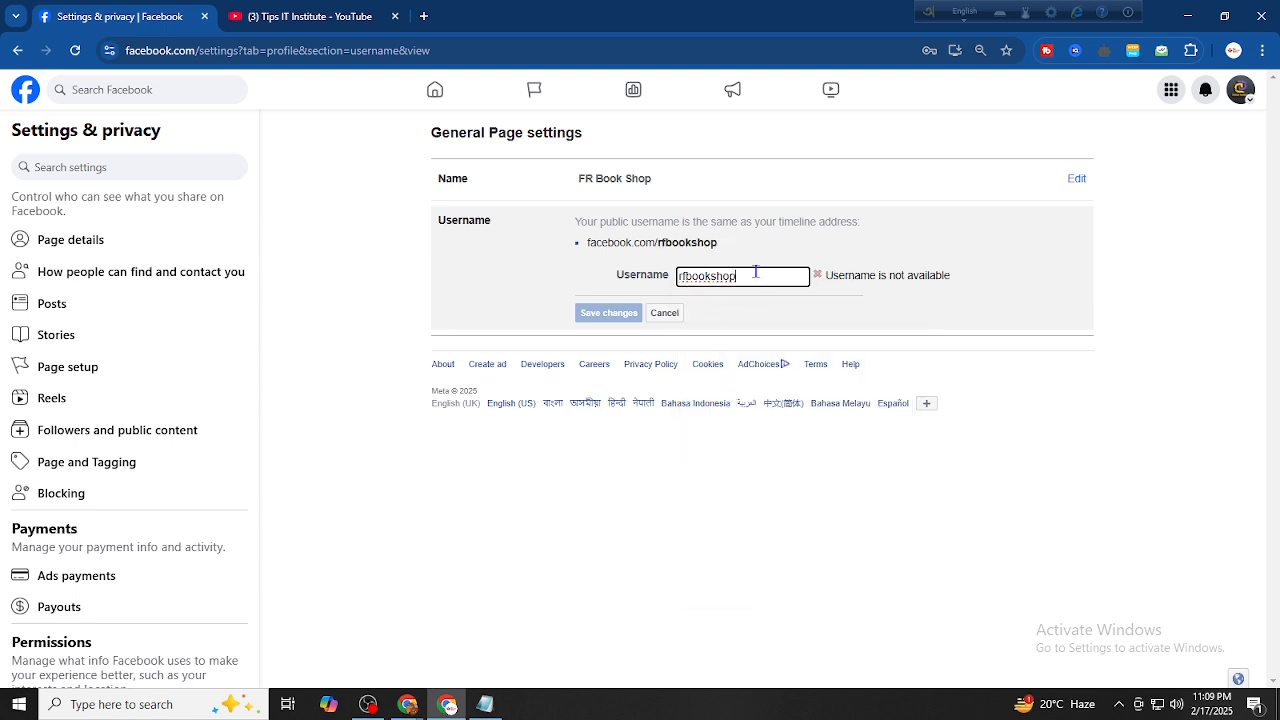
Try usernames rfbookshop0, rfbookshop1, rfbookshopbd and RFBookShop11223, then clear the field
type("0")
key("BackSpace")
type("1")
key("BackSpace")
type("bd")
key("BackSpace")
key("BackSpace")
key("BackSpace")
key("BackSpace")
key("BackSpace")
key("BackSpace")
key("BackSpace")
key("BackSpace")
key("BackSpace")
key("BackSpace")
key("BackSpace")
key("BackSpace")
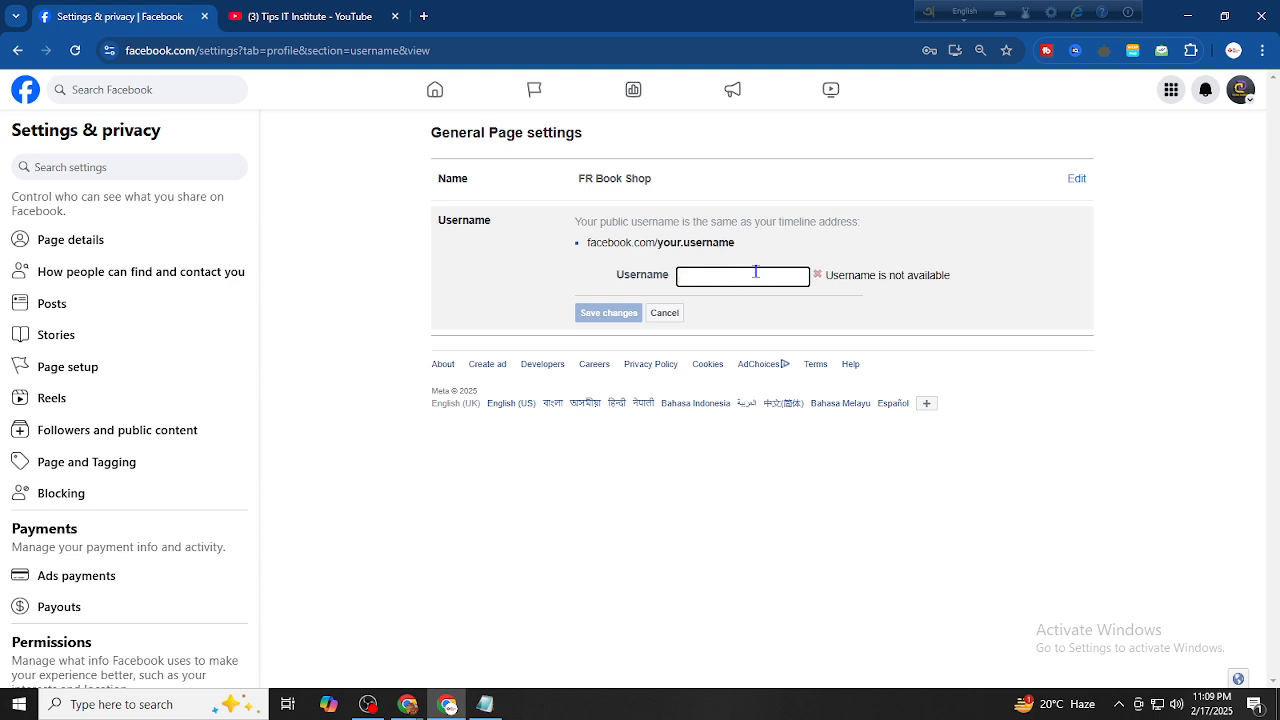
type("R")
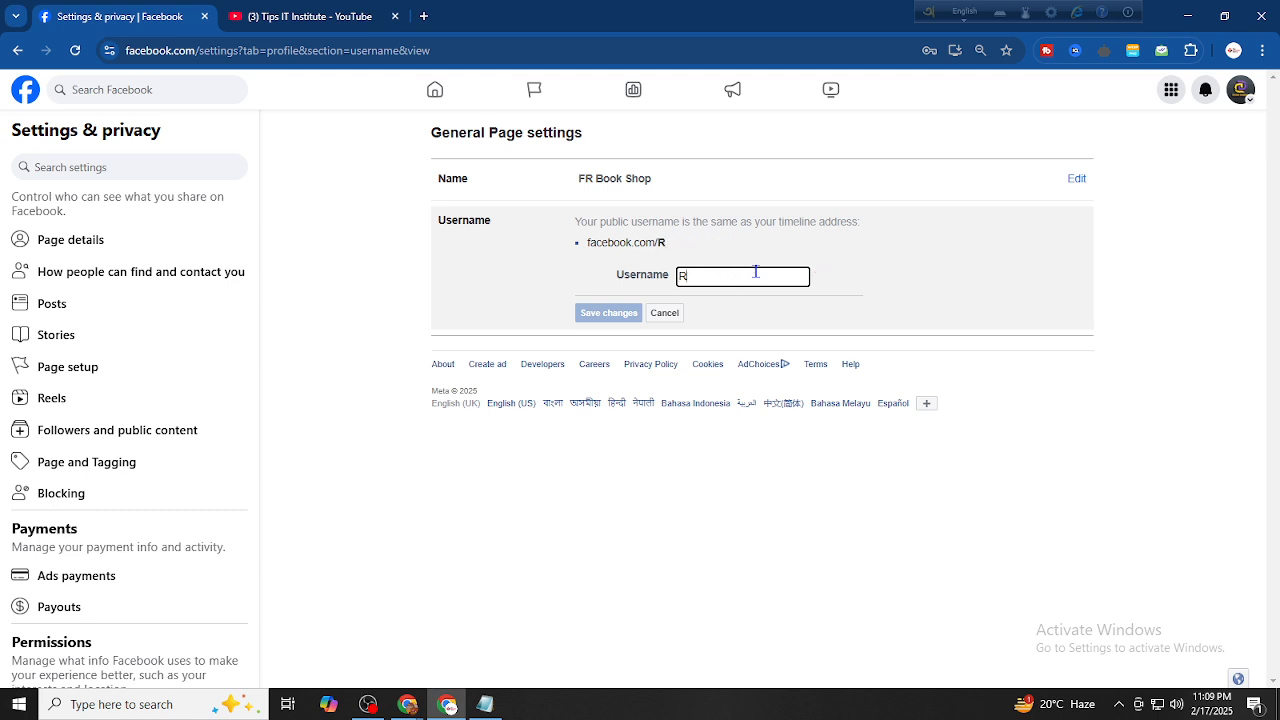
type("FBookShop")
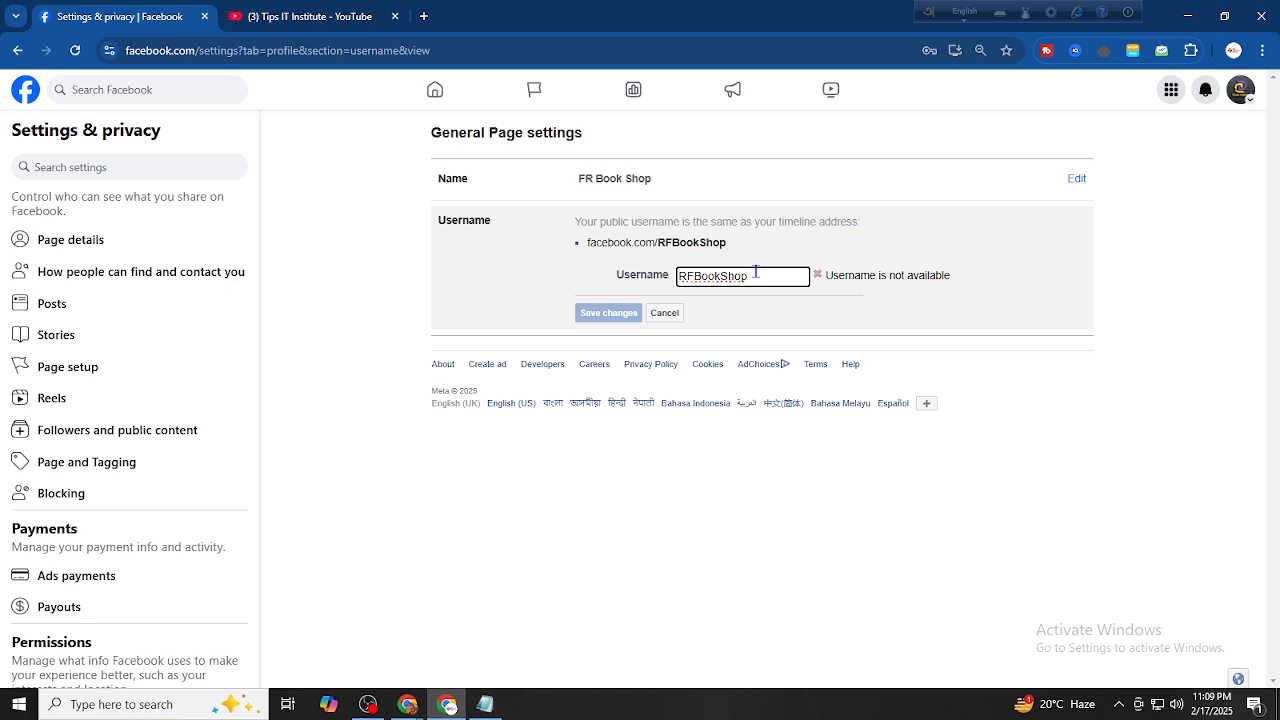
type("11223")
key("BackSpace")
key("BackSpace")
key("BackSpace")
key("BackSpace")
key("BackSpace")
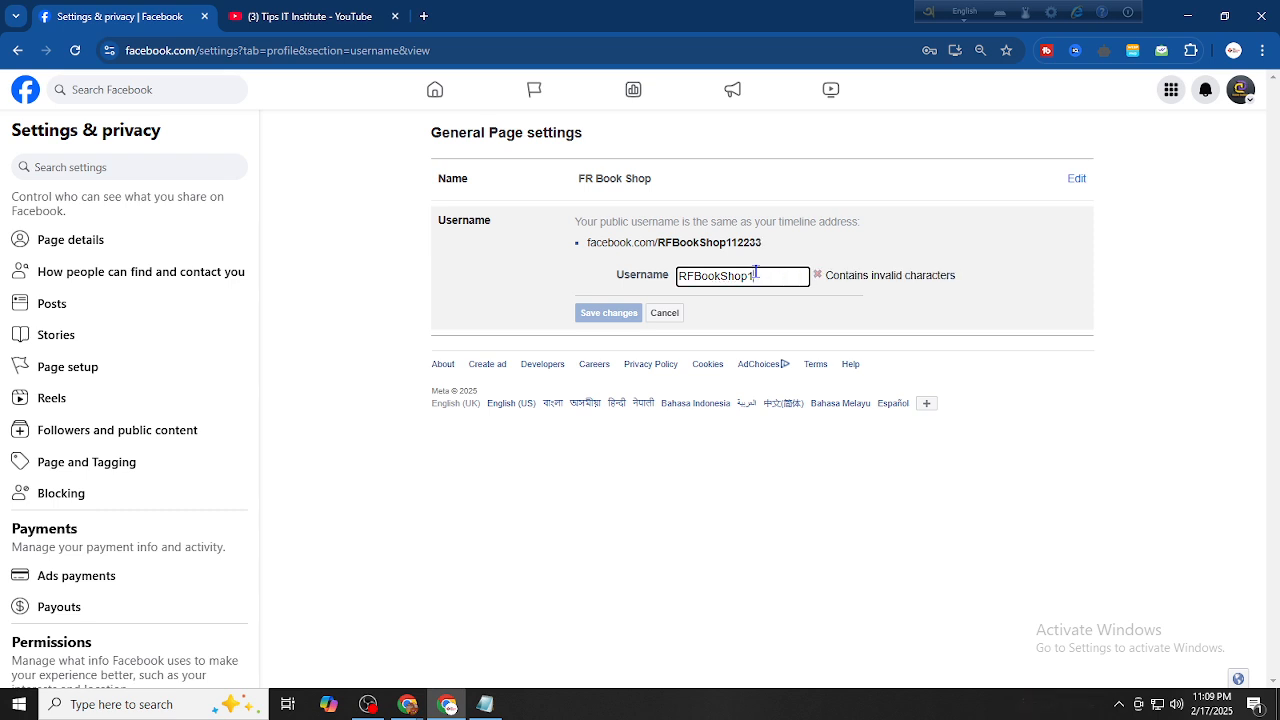
key("BackSpace")
key("BackSpace")
key("BackSpace")
key("BackSpace")
key("BackSpace")
key("BackSpace")
key("BackSpace")
key("BackSpace")
key("BackSpace")
key("BackSpace")
key("BackSpace")
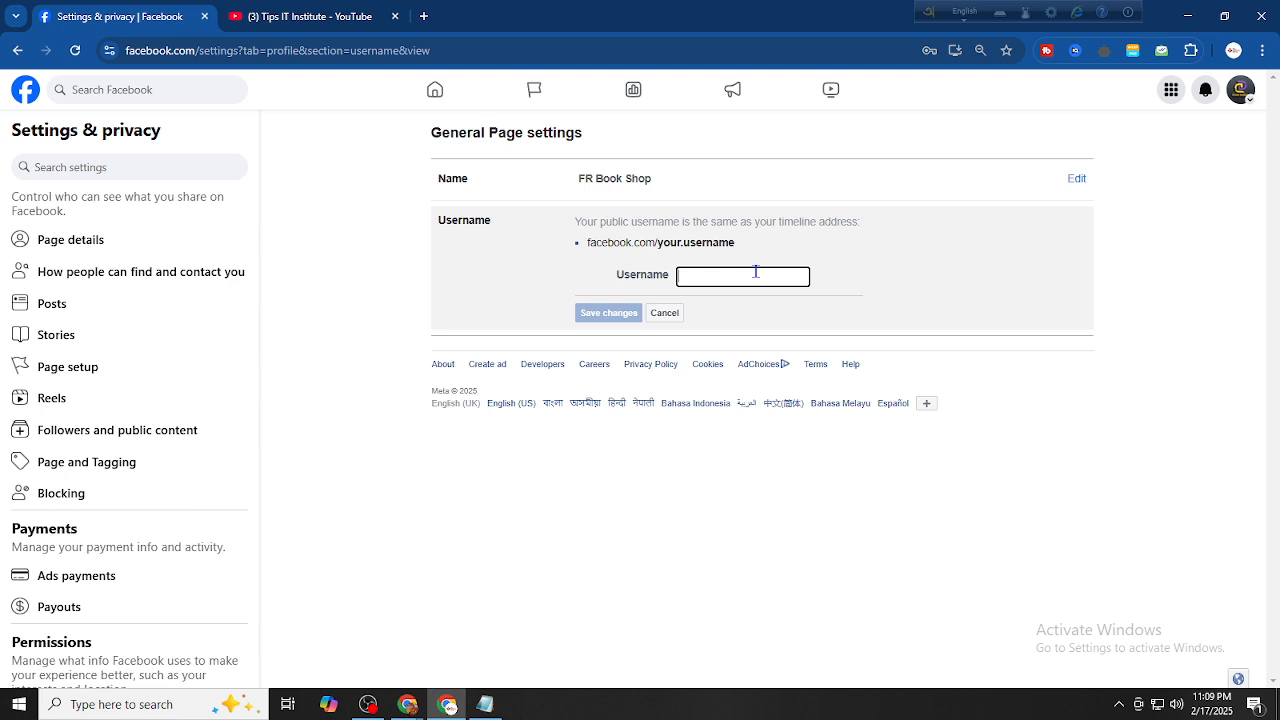
key("super+v")
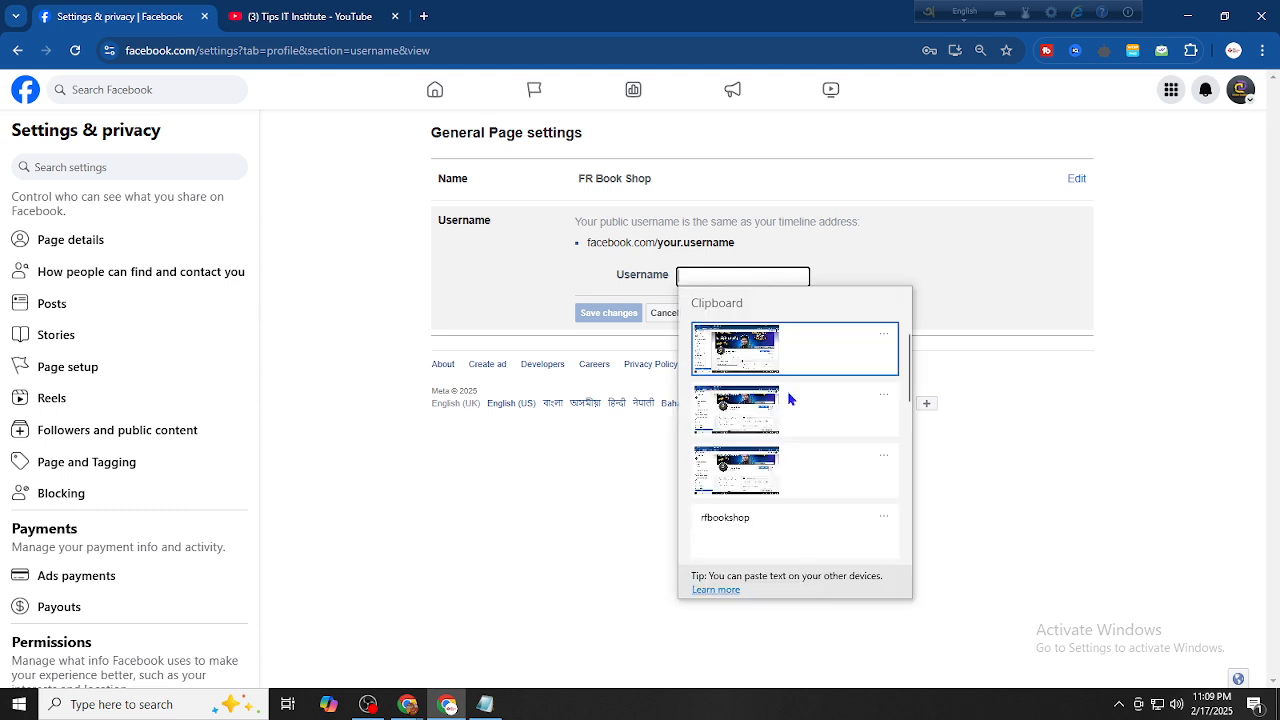
left_click(767, 521)
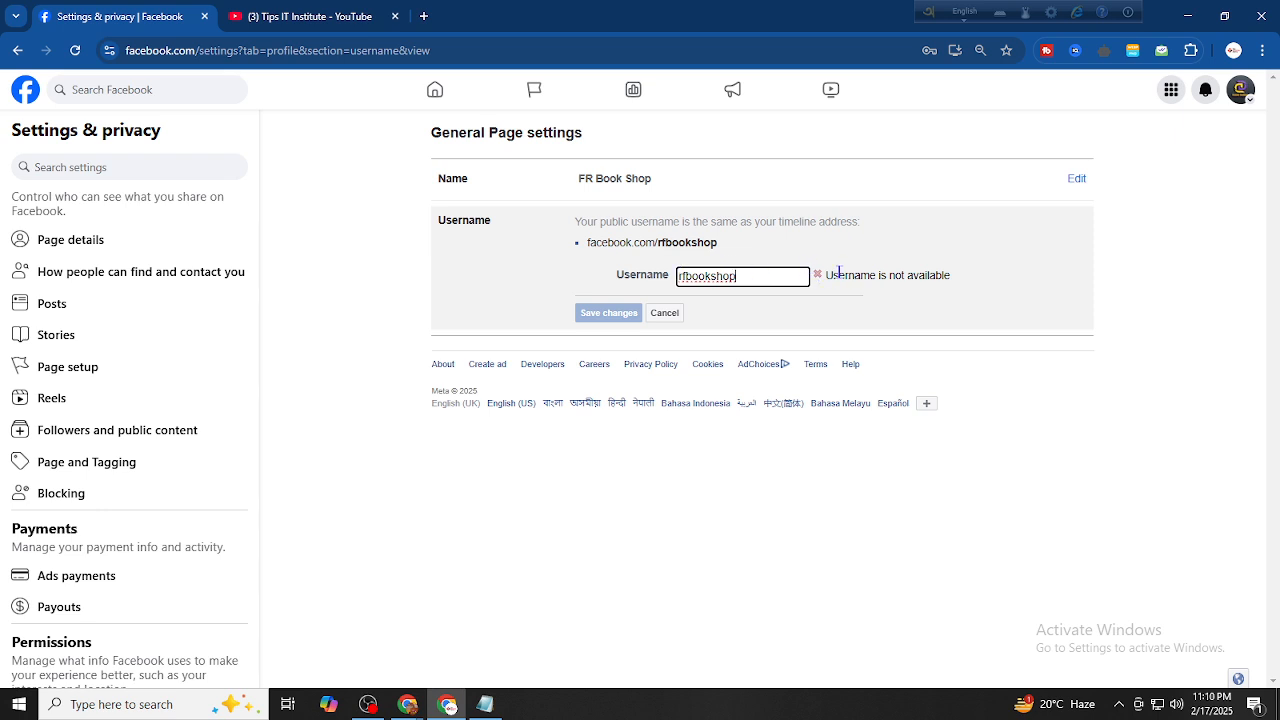
type("0015548")
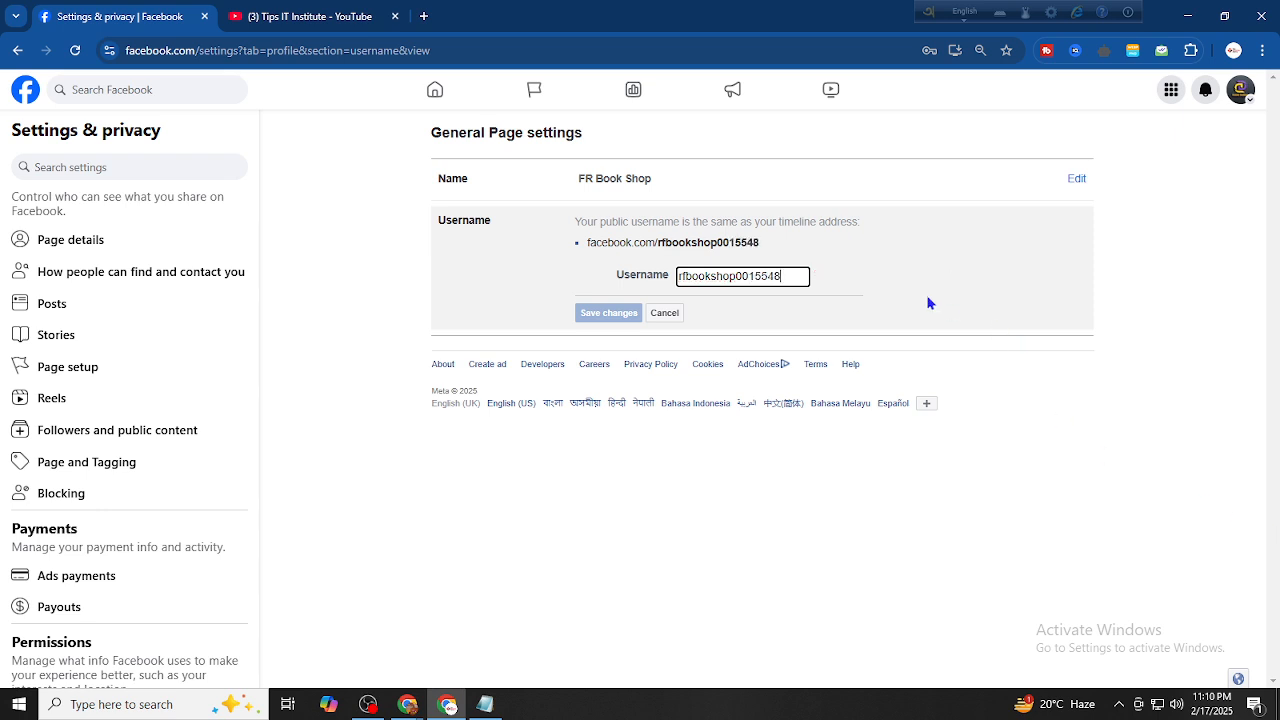
type("54785")
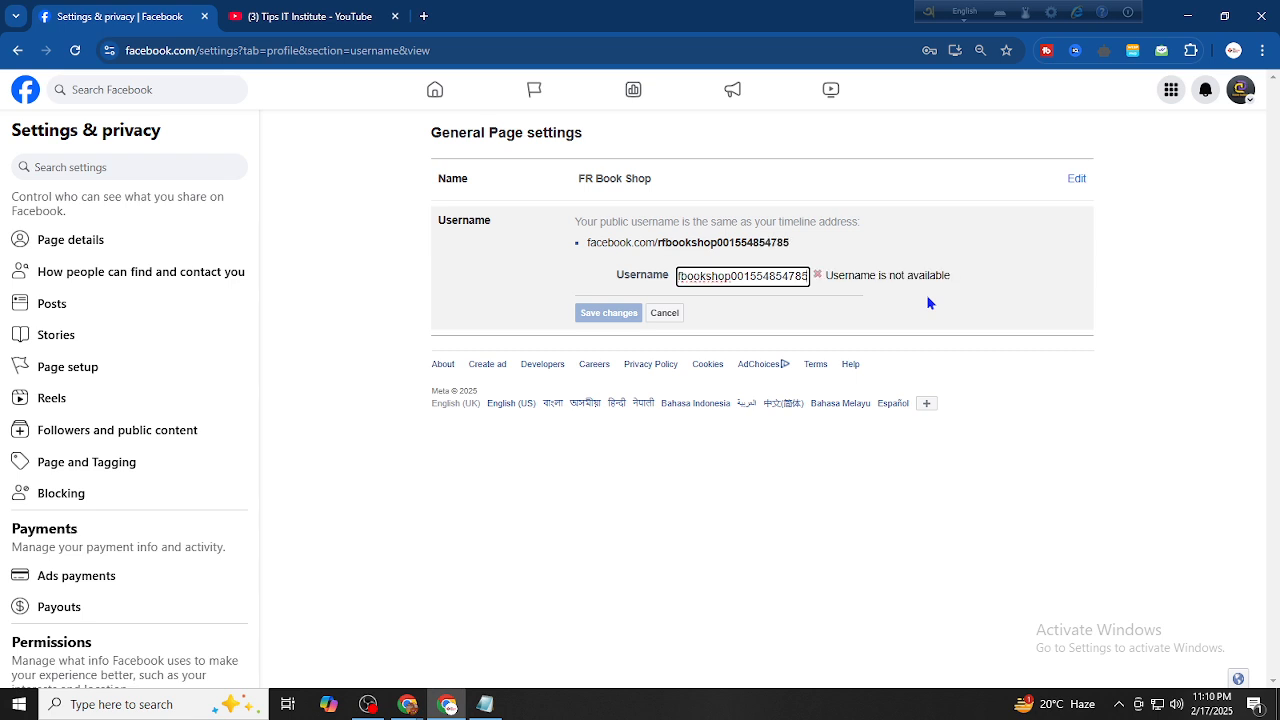
type("1511")
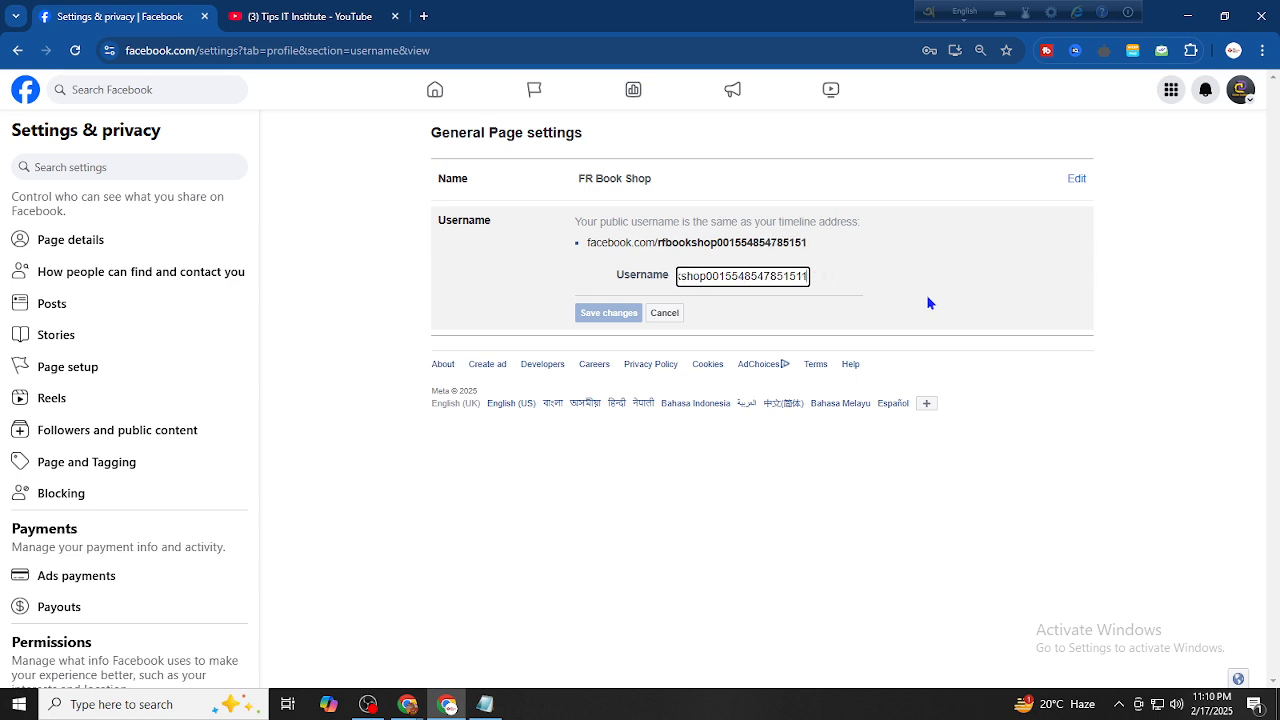
type("55")
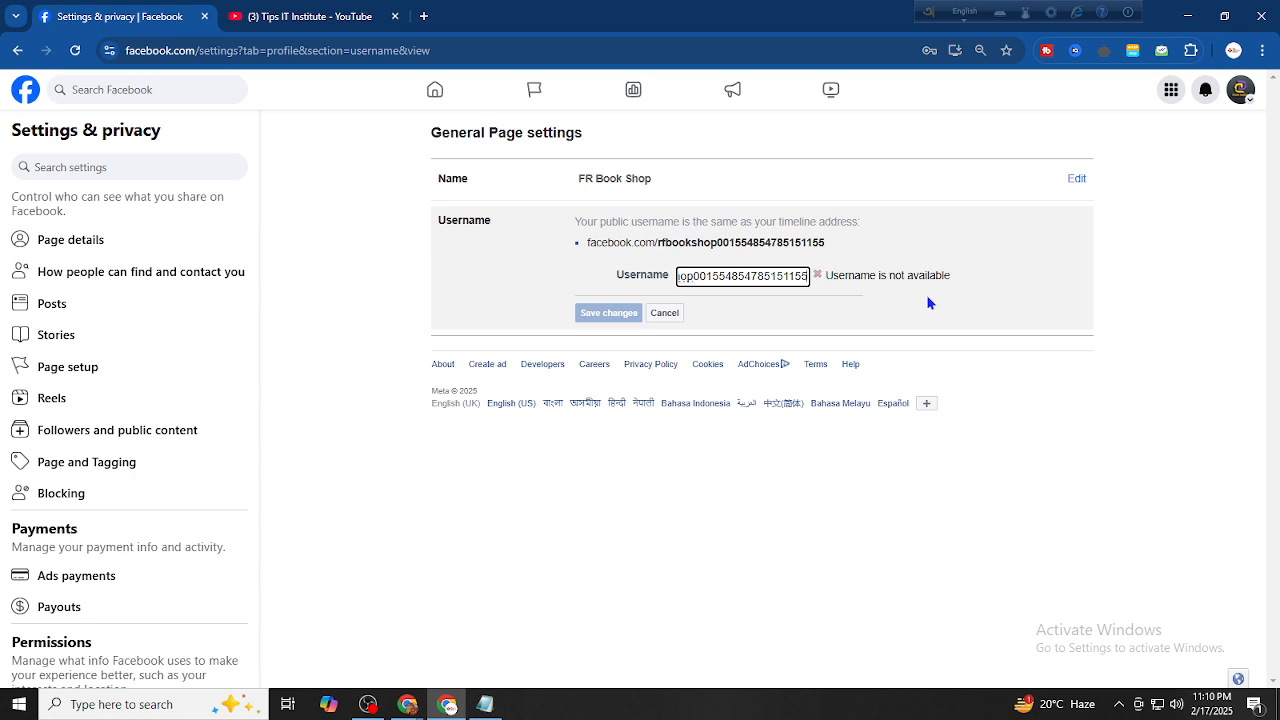
type("]")
key("BackSpace")
key("BackSpace")
key("BackSpace")
key("BackSpace")
key("BackSpace")
key("BackSpace")
key("BackSpace")
key("BackSpace")
key("BackSpace")
key("BackSpace")
key("BackSpace")
key("BackSpace")
key("BackSpace")
key("BackSpace")
key("BackSpace")
key("BackSpace")
key("BackSpace")
key("BackSpace")
key("BackSpace")
key("BackSpace")
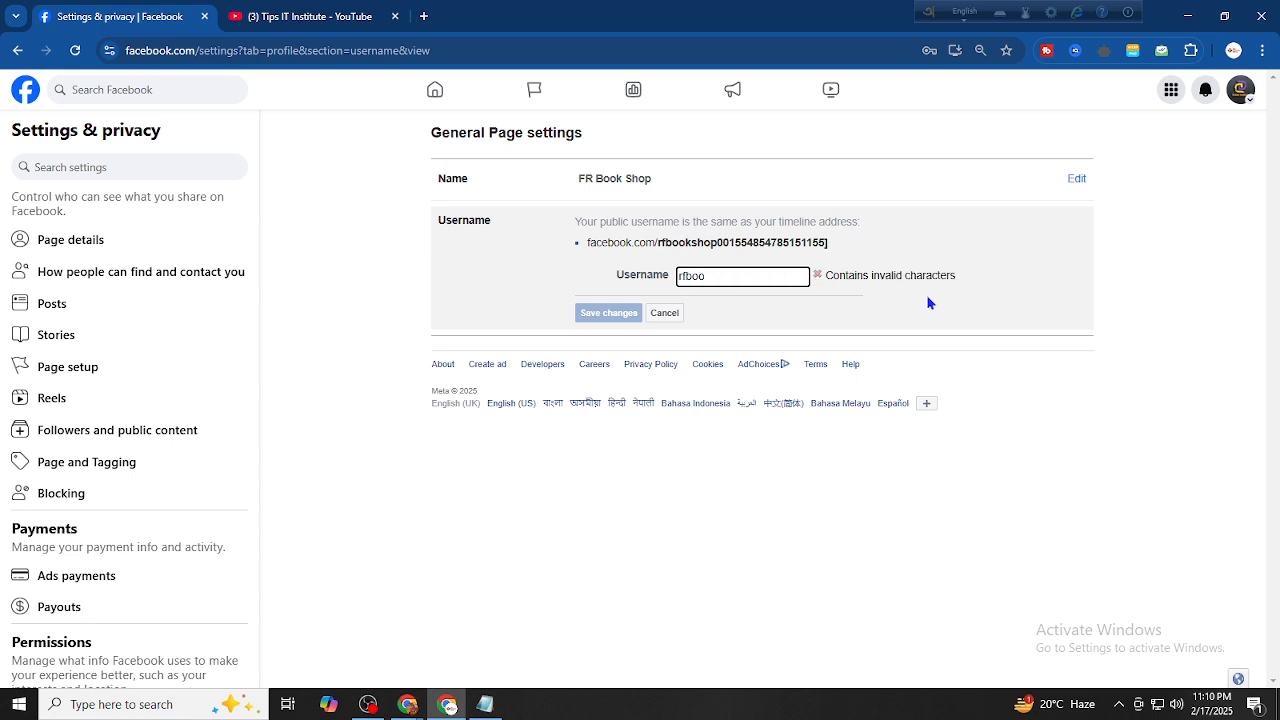
key("BackSpace")
key("BackSpace")
key("BackSpace")
key("BackSpace")
key("BackSpace")
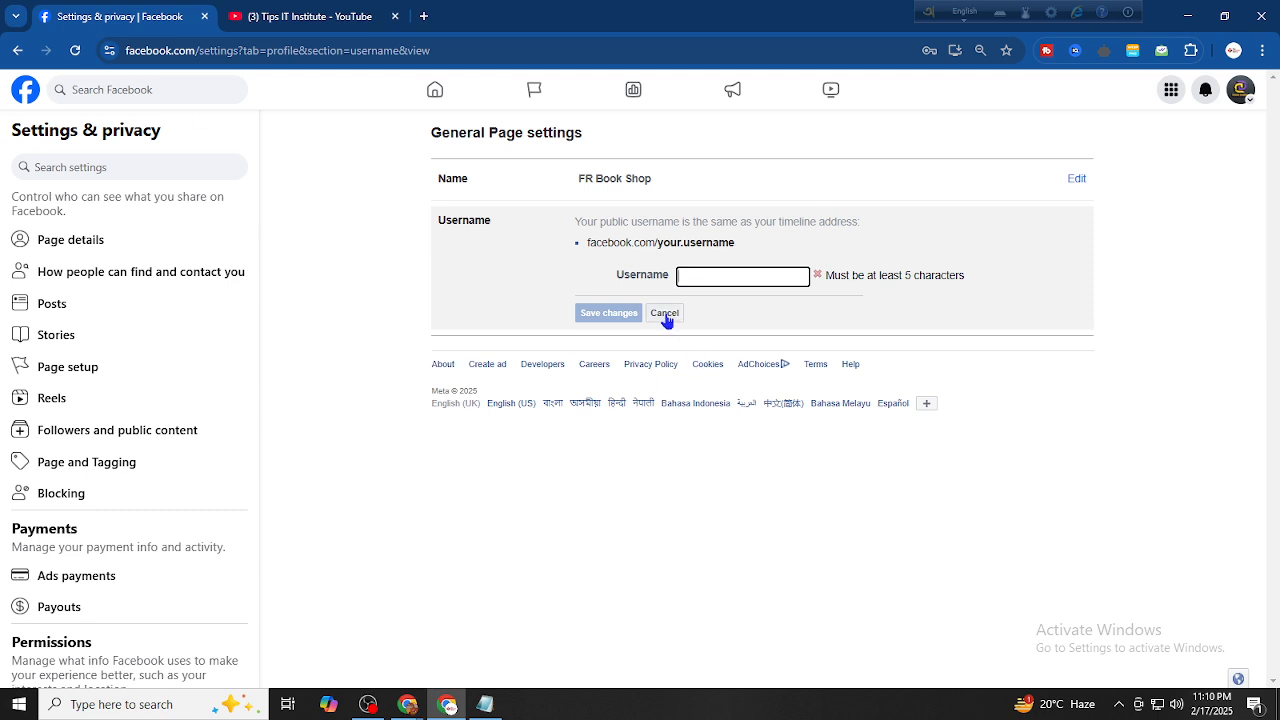
left_click(75, 50)
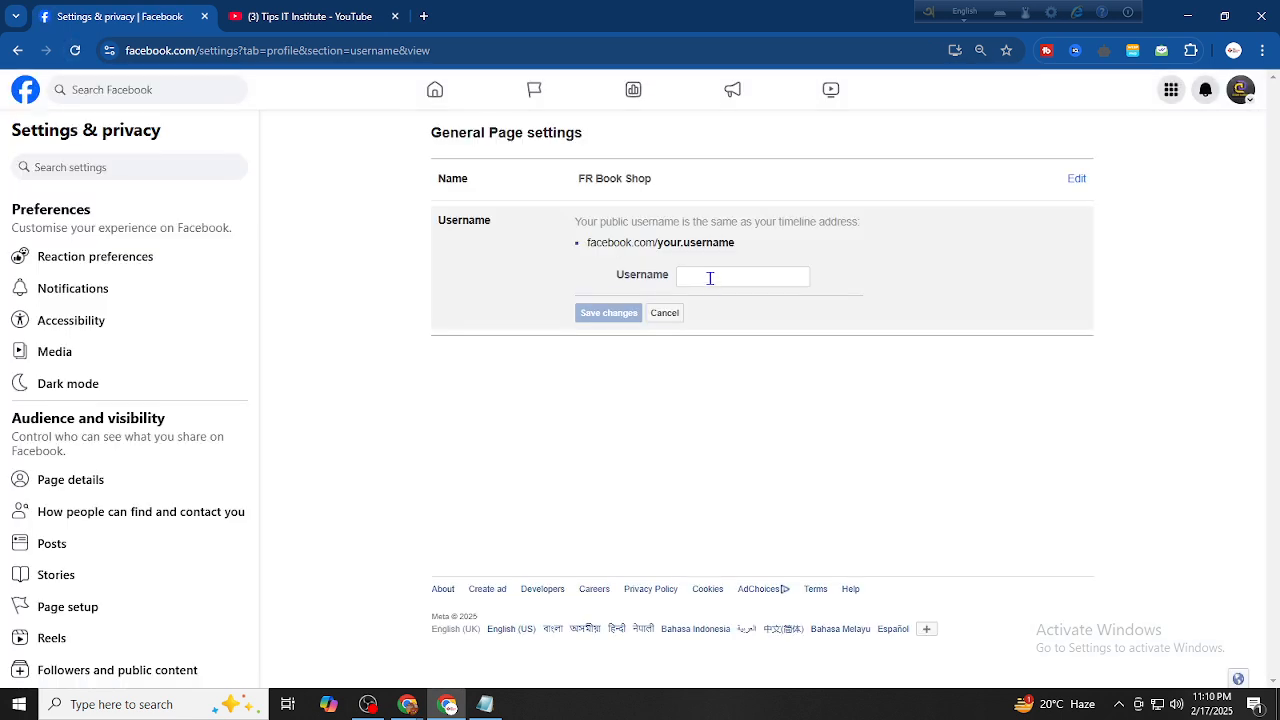
left_click(710, 277)
type("rfbookshop")
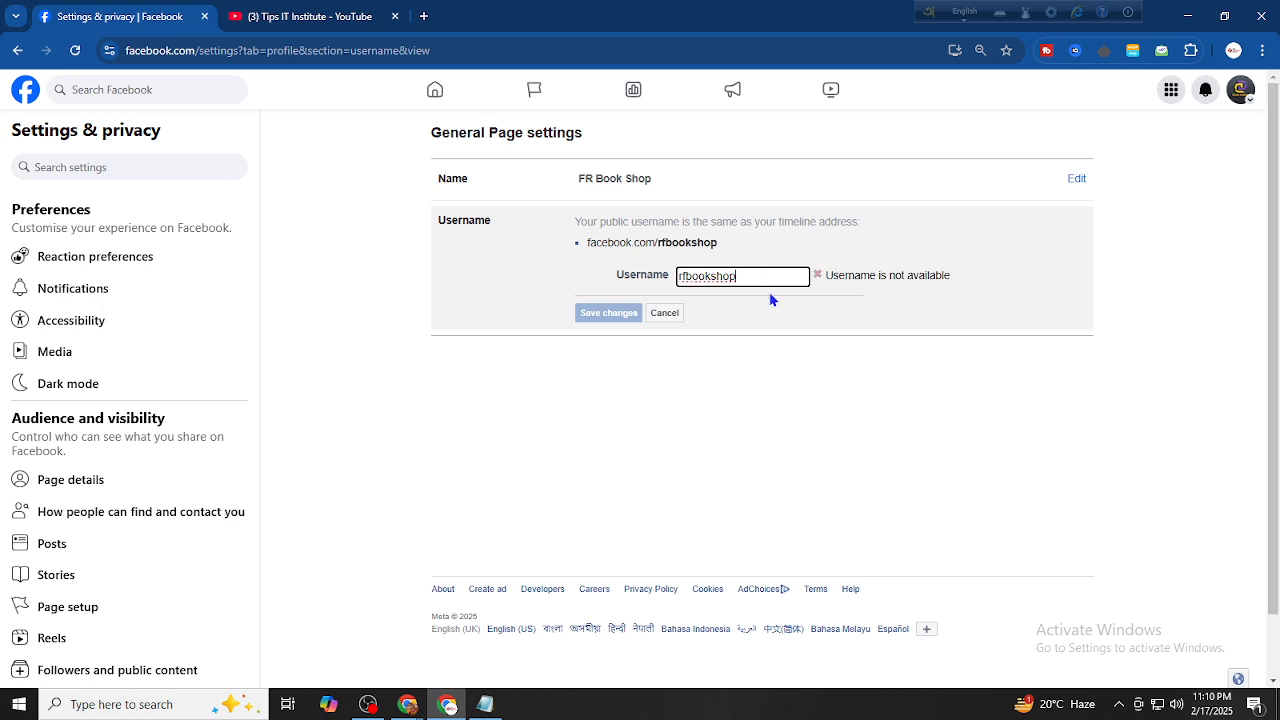
type("11")
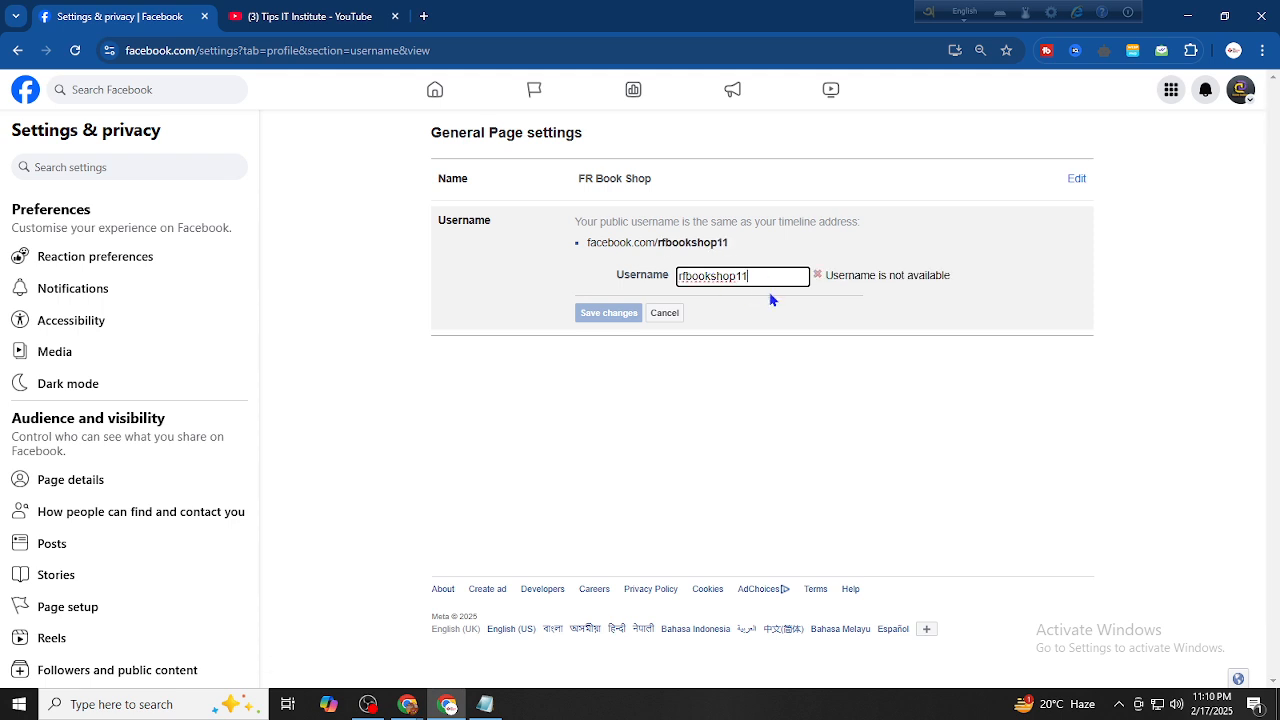
left_click(665, 313)
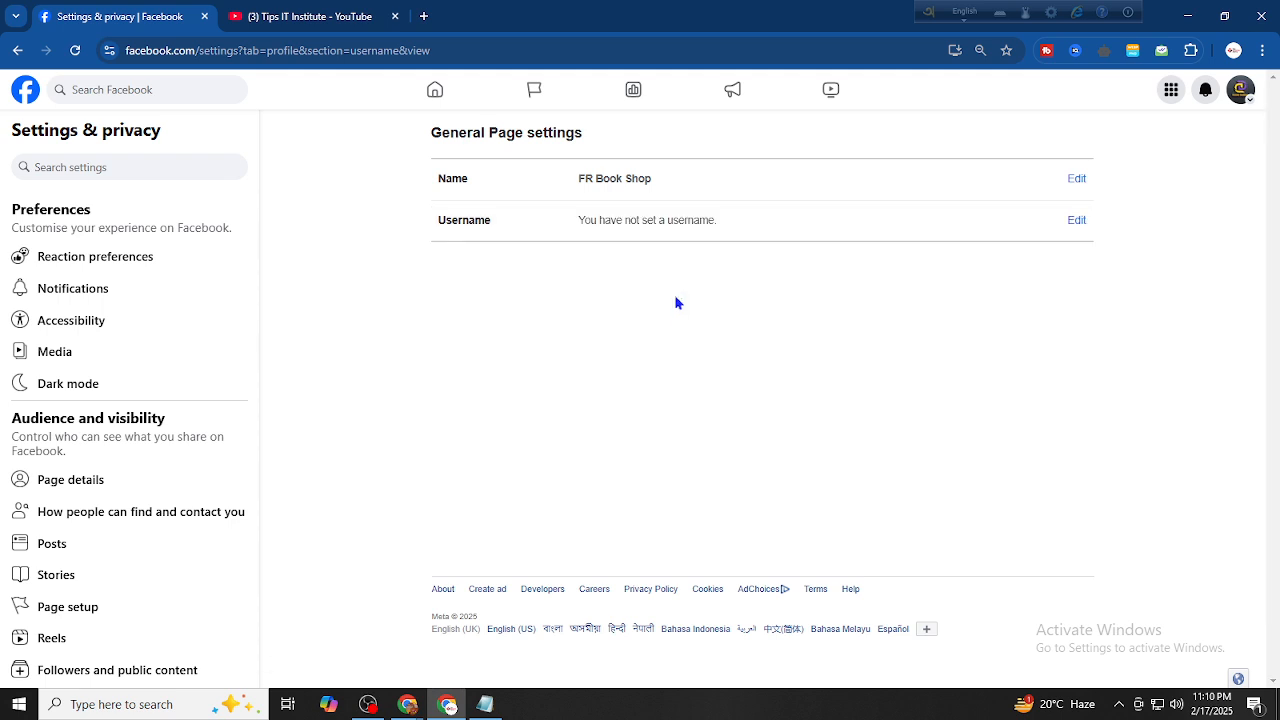
left_click(1076, 220)
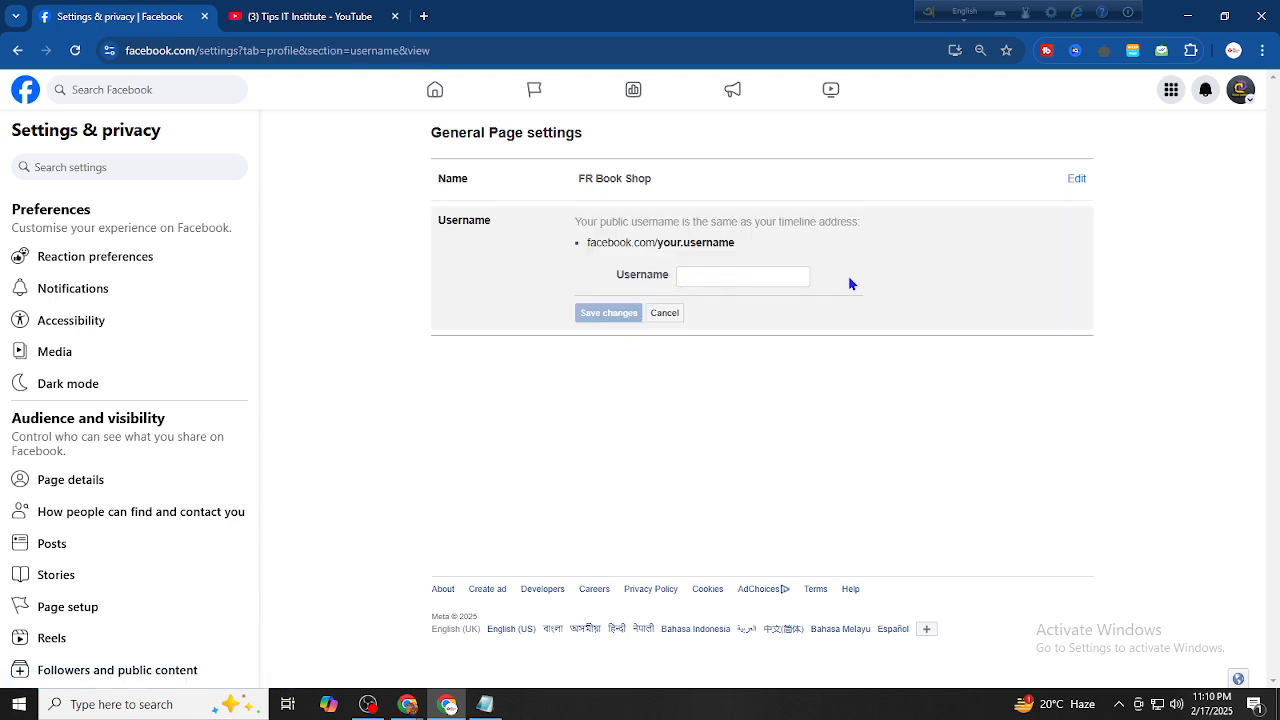
Discard the unsaved username edit and open the FR Book Shop Page profile from Home
left_click(1240, 90)
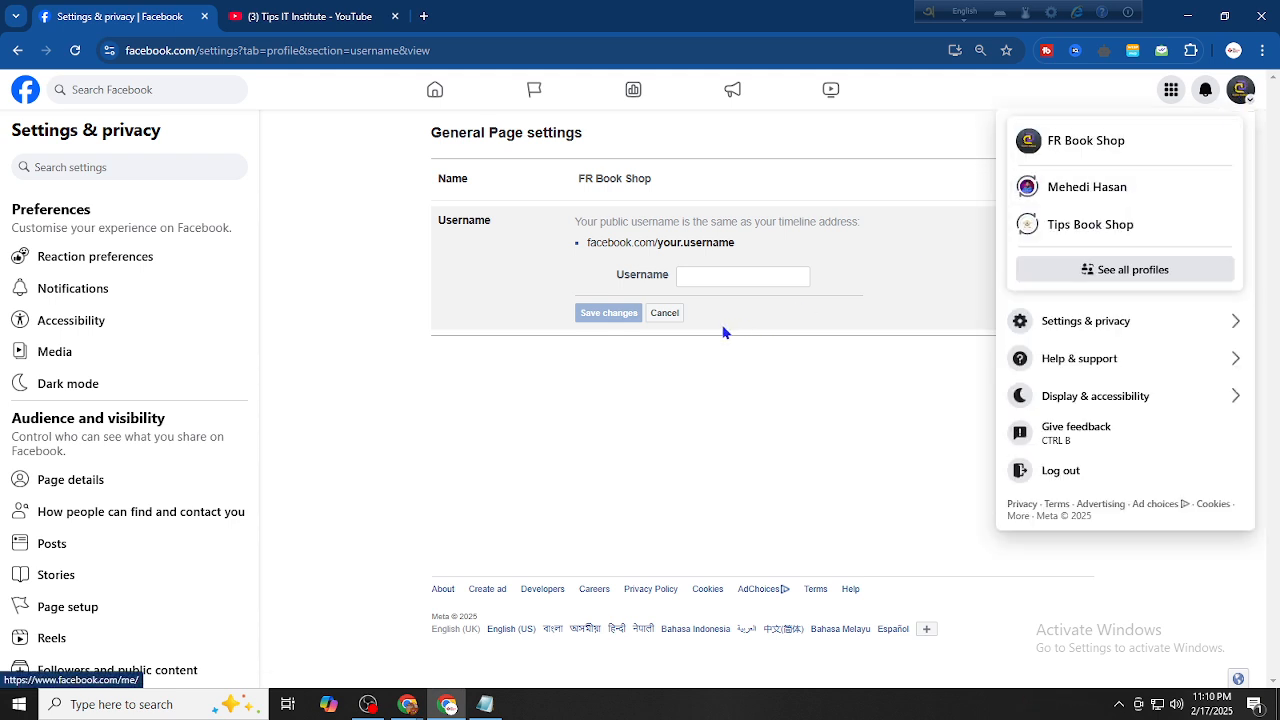
left_click(677, 314)
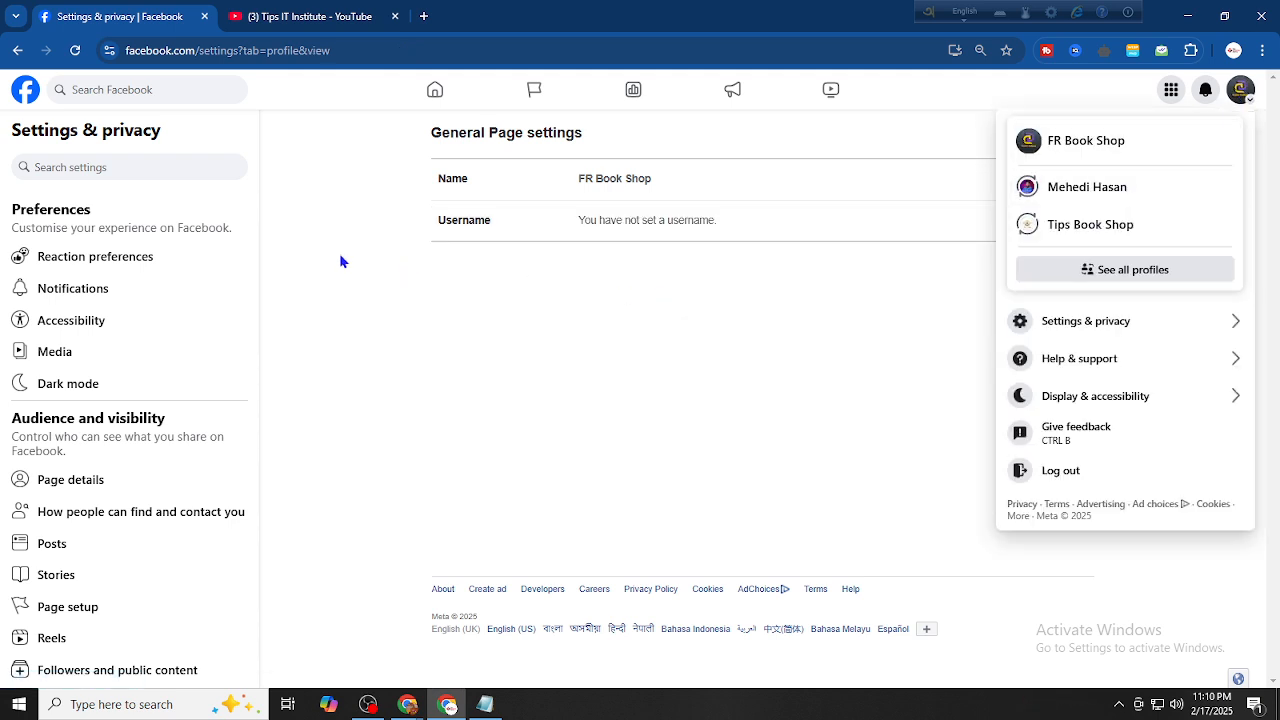
left_click(435, 91)
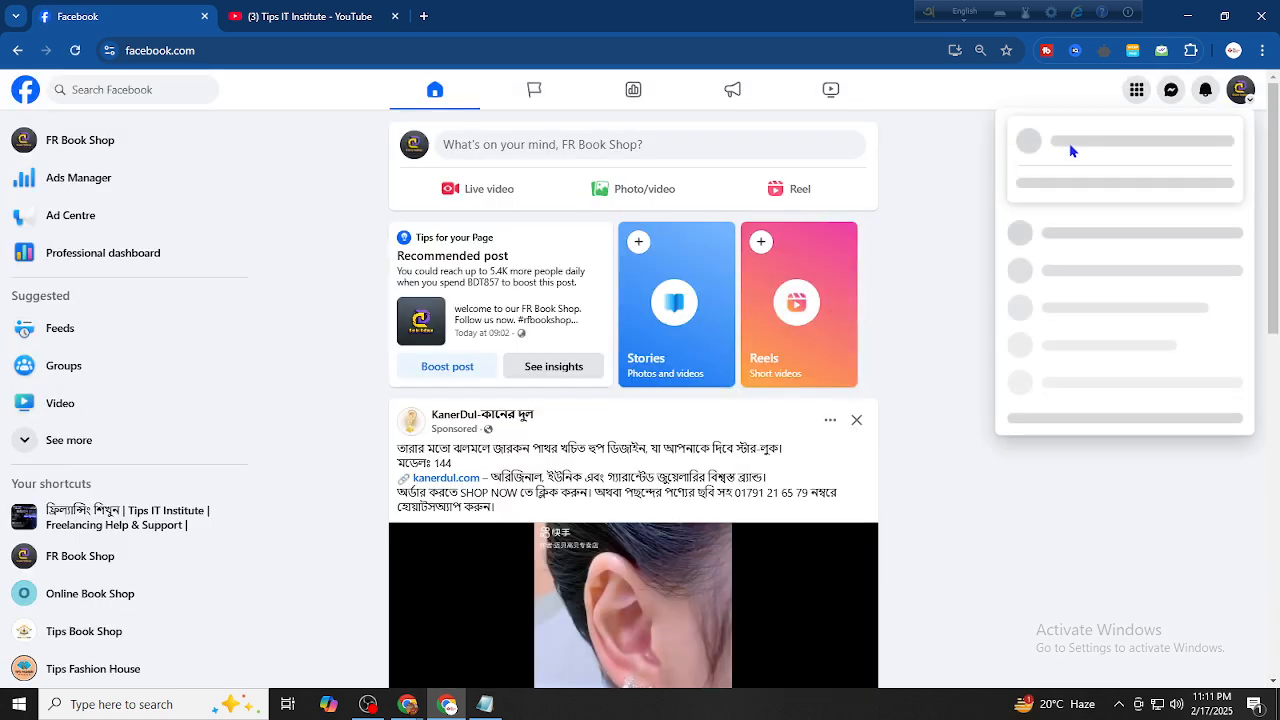
left_click(136, 145)
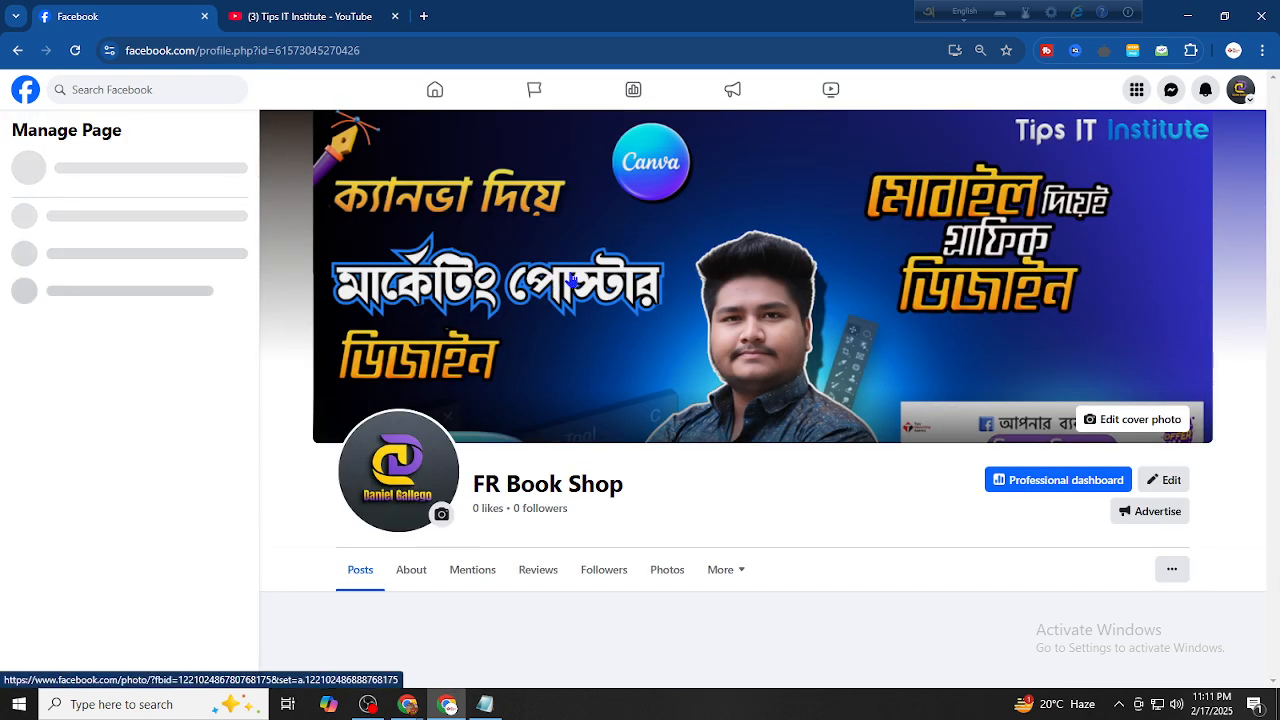
scroll(632, 414, "down", 4)
scroll(672, 414, "up", 3)
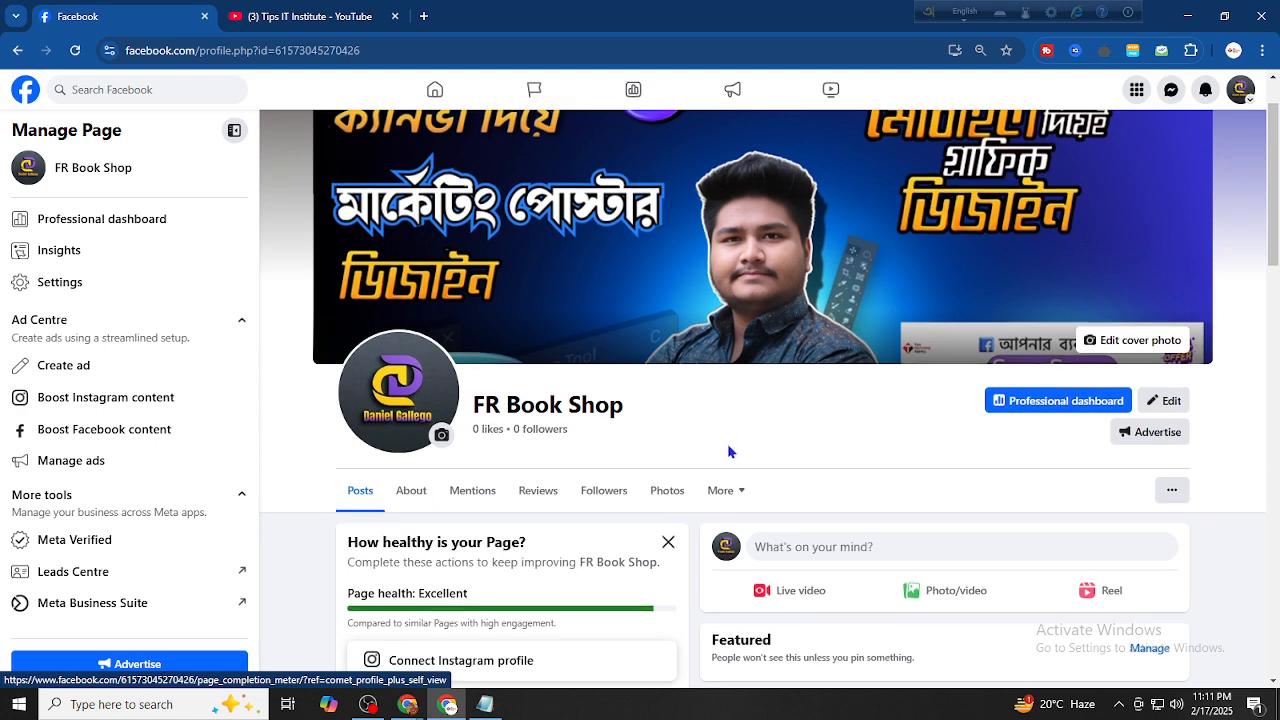
scroll(728, 452, "up", 1)
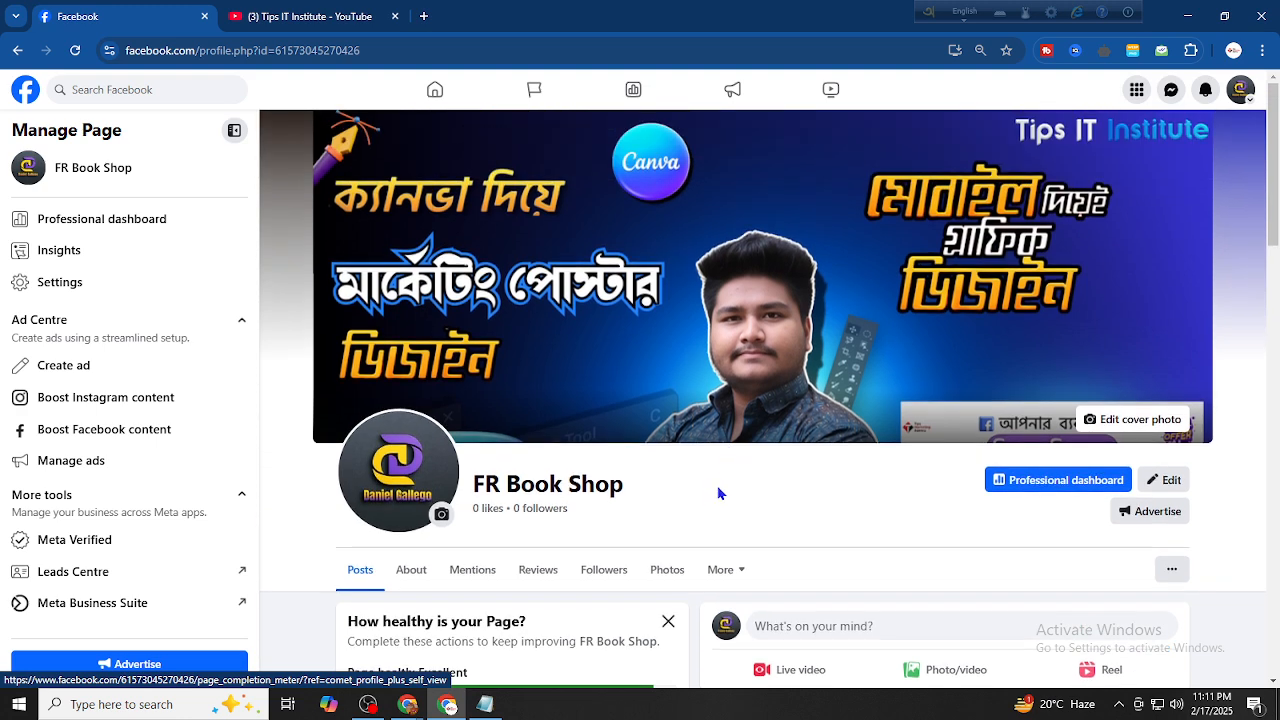